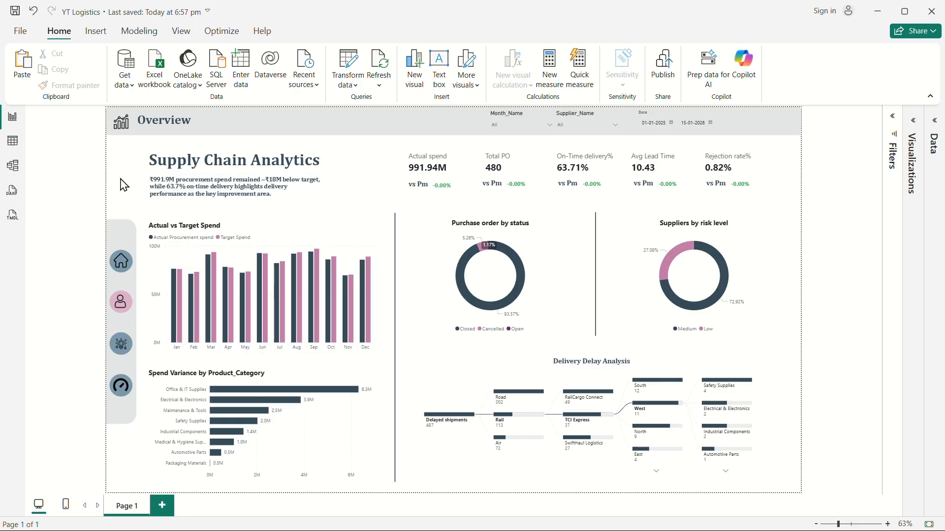
Remove bold from the subtitle text and widen its text box so the text fits on two lines.
drag(273, 195, 149, 183)
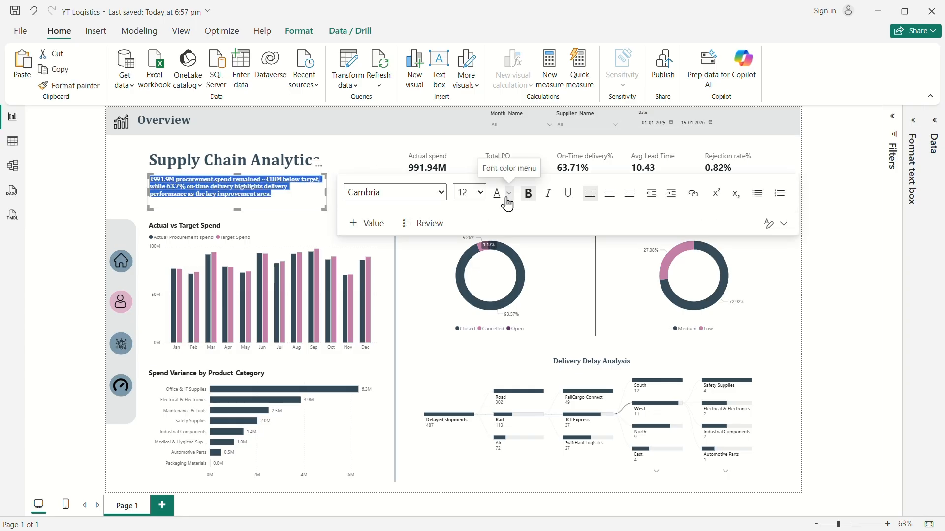
click(526, 201)
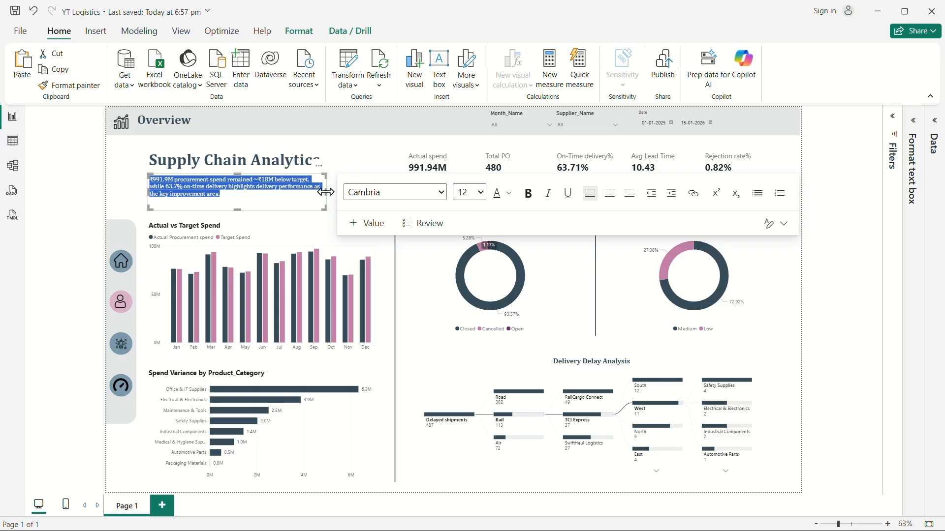
drag(328, 198, 358, 198)
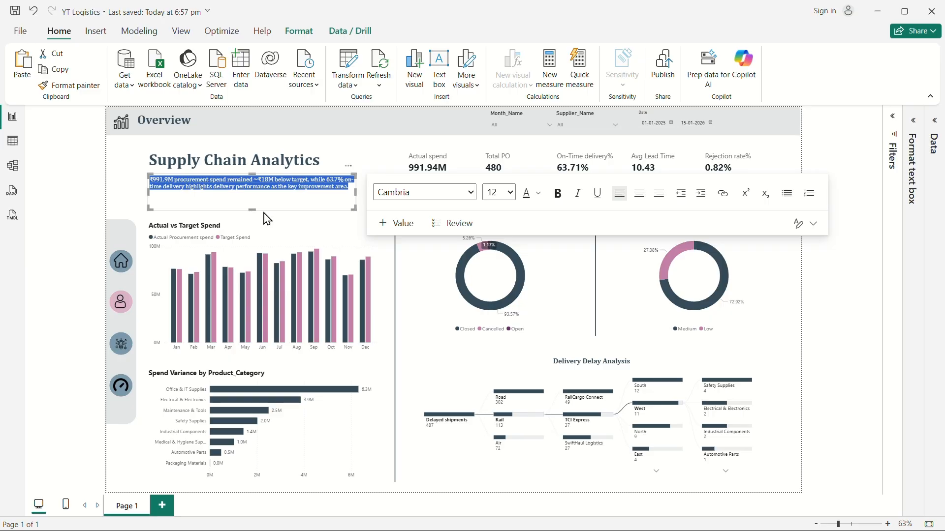
drag(258, 211, 261, 192)
click(126, 179)
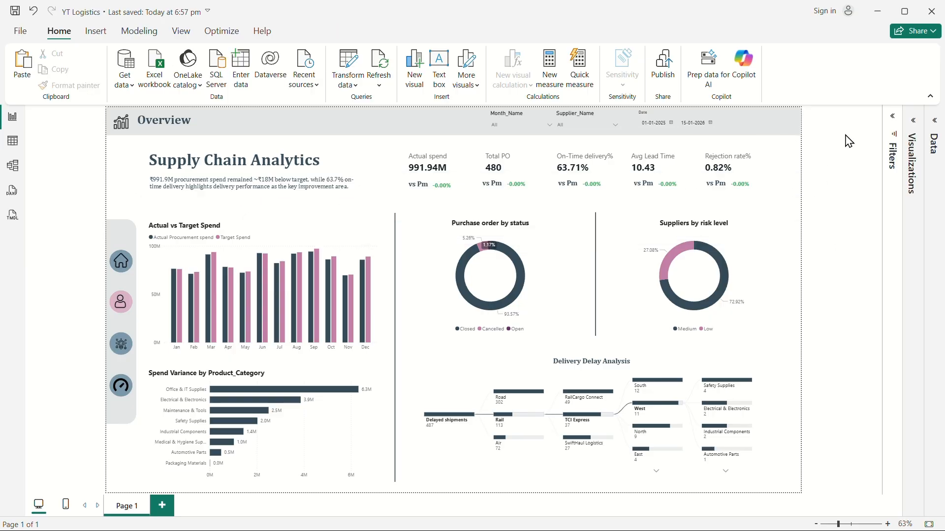
Add a slicer visual and populate it with the Quarter field from Dim_date.
click(913, 121)
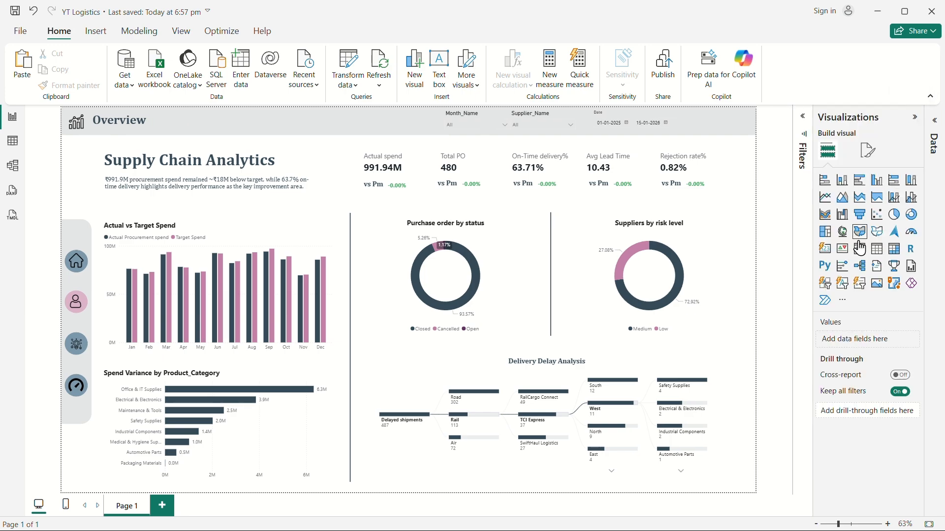
click(859, 249)
click(935, 134)
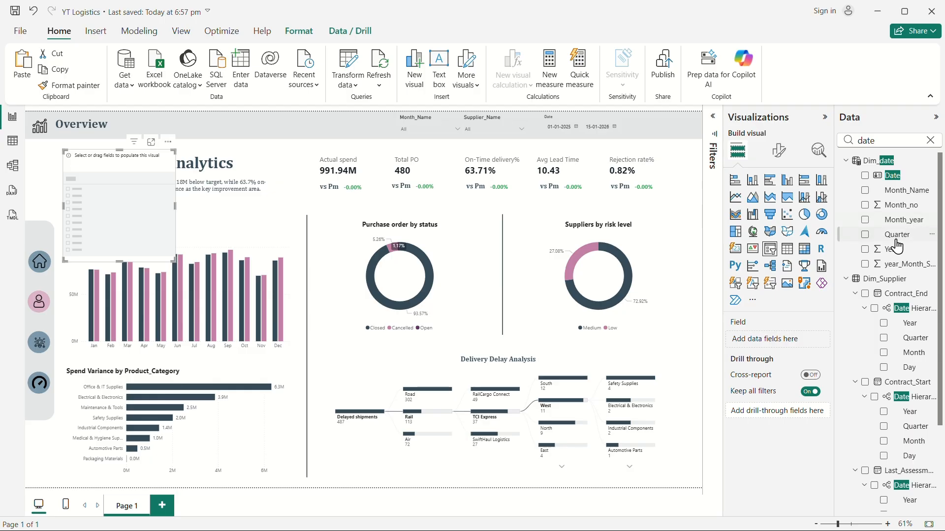
click(869, 236)
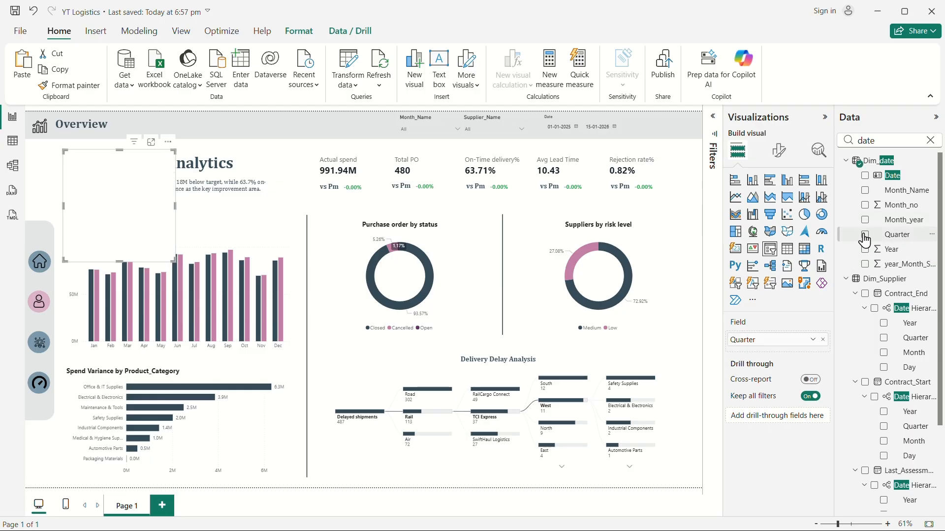
Set the slicer's style to Tile.
click(777, 153)
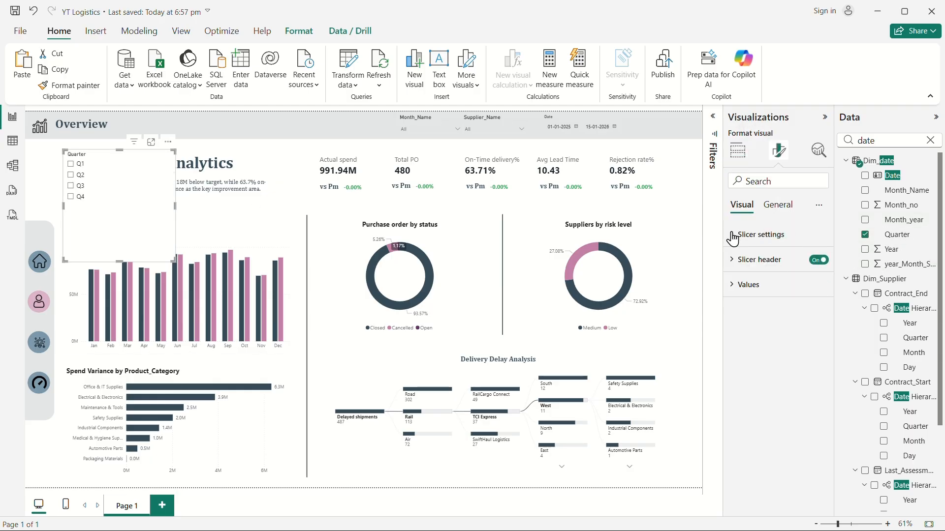
click(739, 236)
click(783, 295)
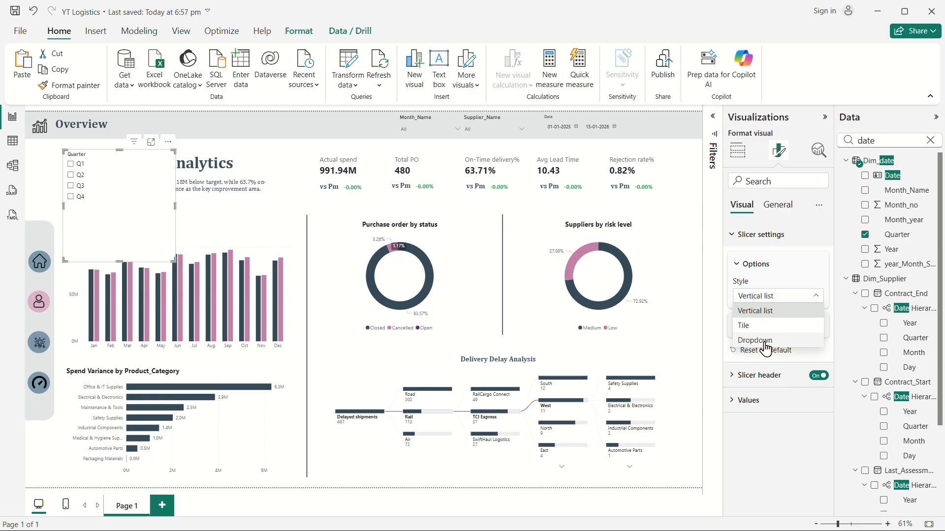
click(746, 326)
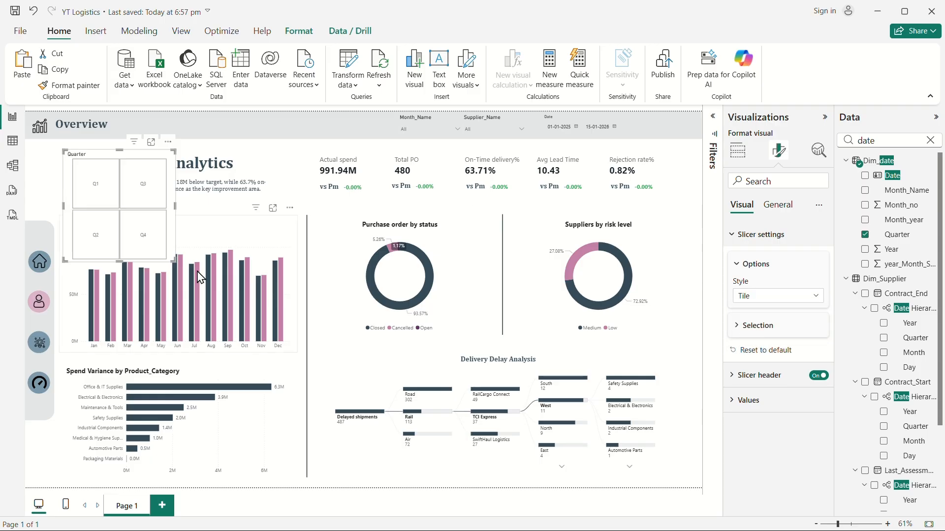
Reshape the slicer into a horizontal strip below the subtitle and switch off its background effect.
drag(172, 259, 233, 207)
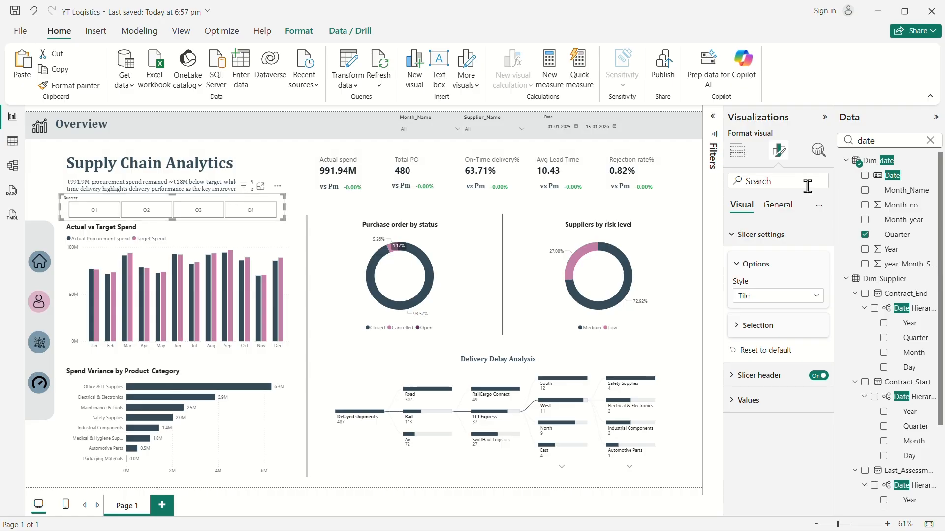
click(776, 211)
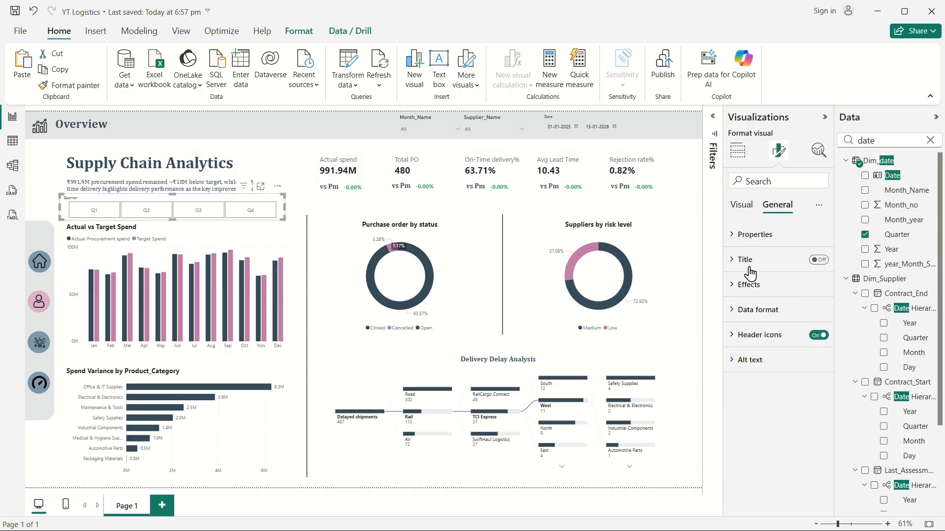
click(811, 284)
click(814, 315)
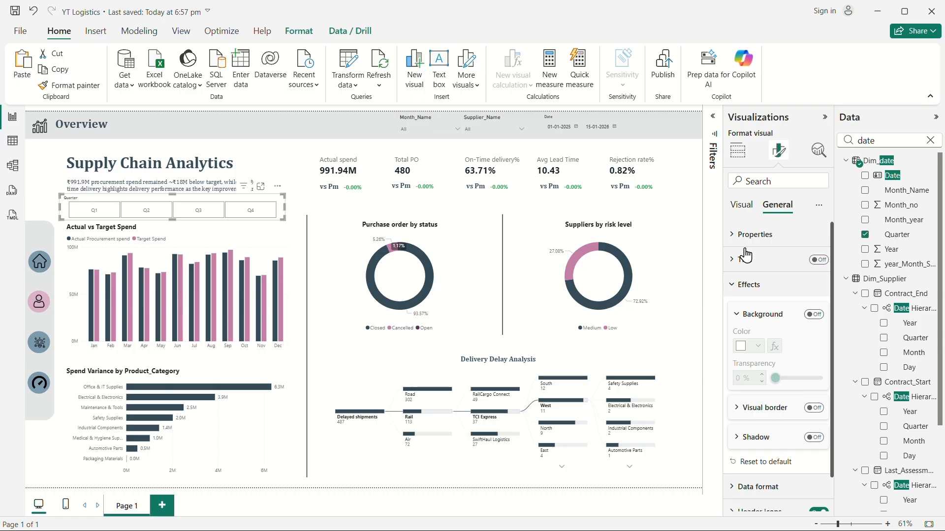
Turn off the slicer header and adjust the slicer's size under the subtitle.
click(742, 205)
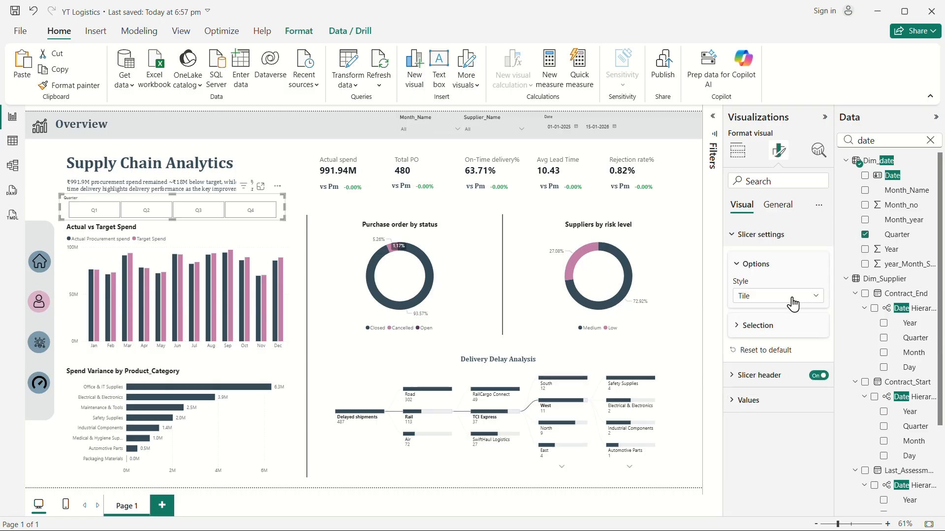
click(821, 377)
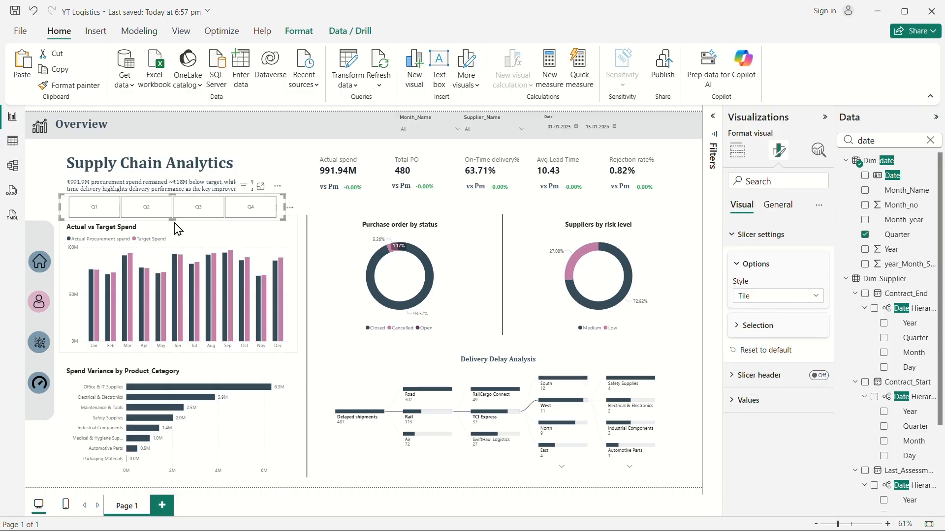
drag(173, 221, 205, 224)
click(289, 178)
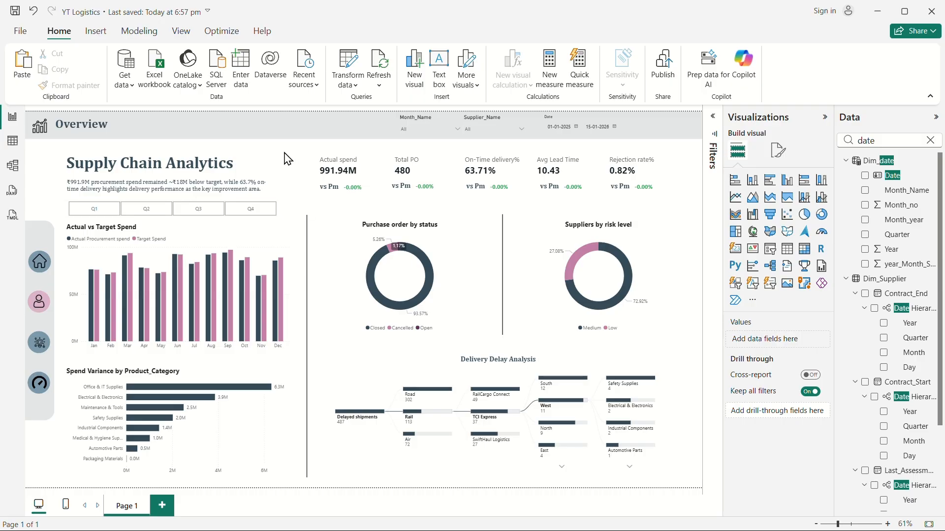
Rename the report page to Overview.
right_click(123, 509)
click(122, 509)
double_click(122, 508)
text(Overview)
key(Return)
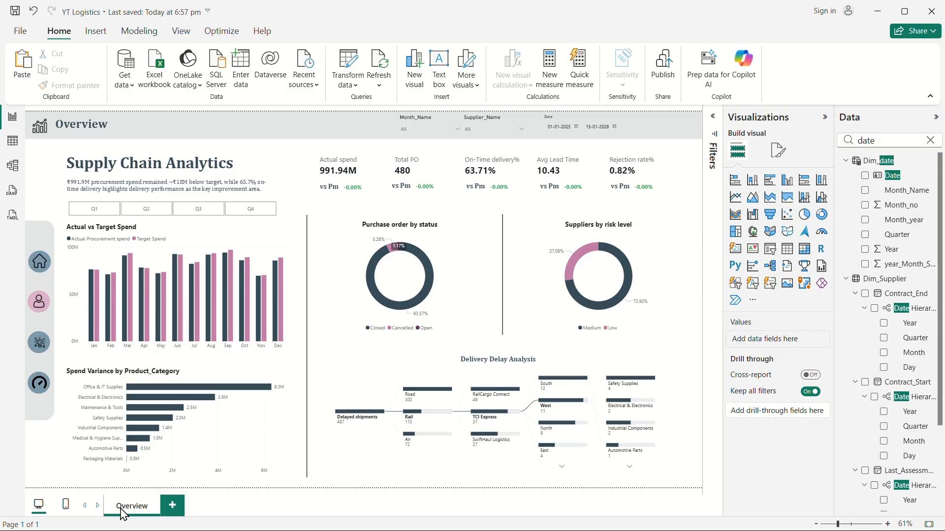
Duplicate the Overview page.
right_click(123, 514)
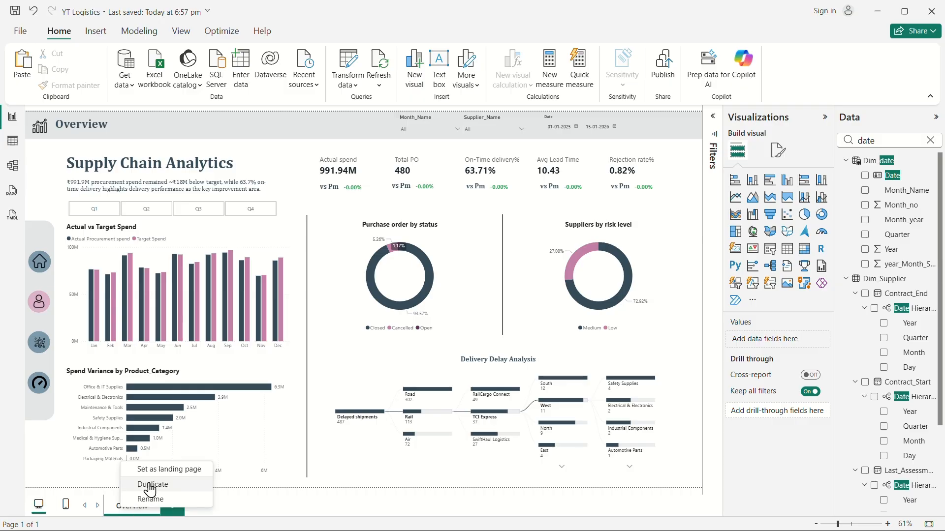
click(151, 490)
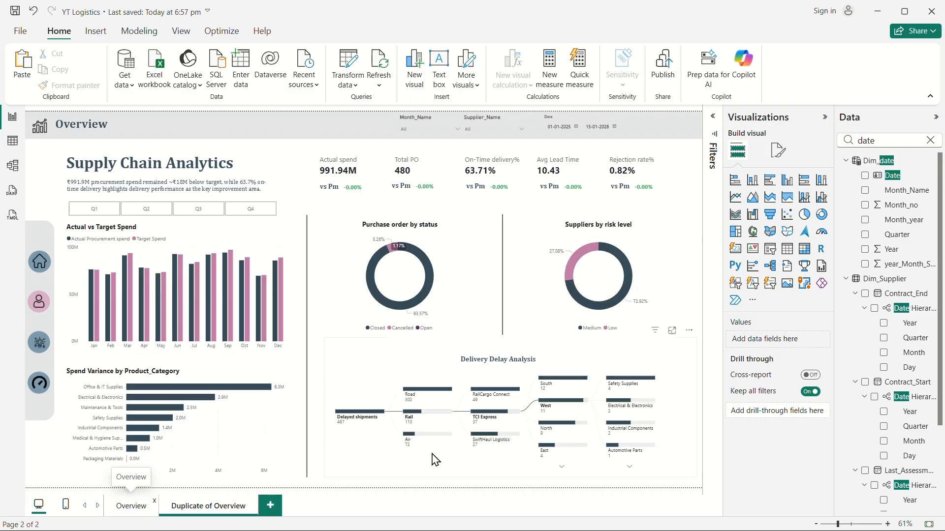
Delete all charts and the divider lines from the duplicated page, keeping the header, KPI cards and slicer.
click(688, 461)
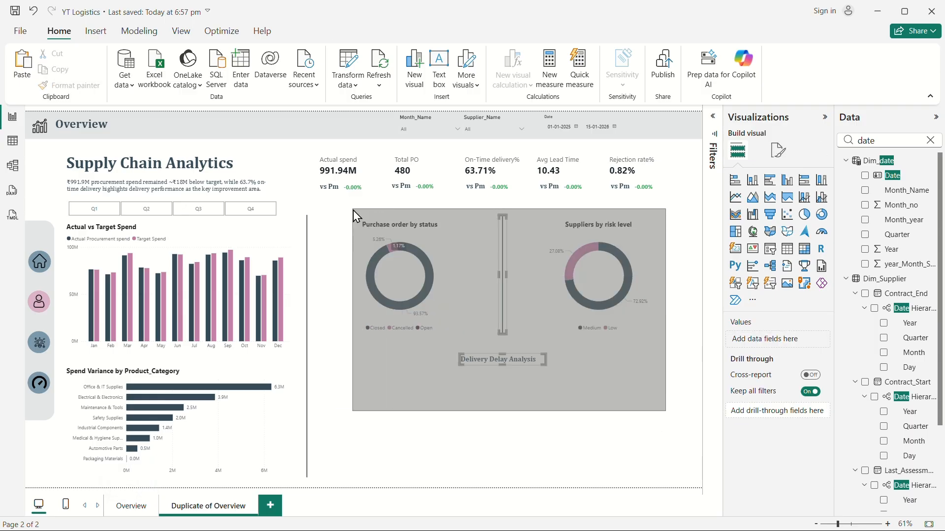
key(Delete)
click(613, 287)
key(Delete)
click(448, 286)
key(Delete)
click(268, 307)
key(Delete)
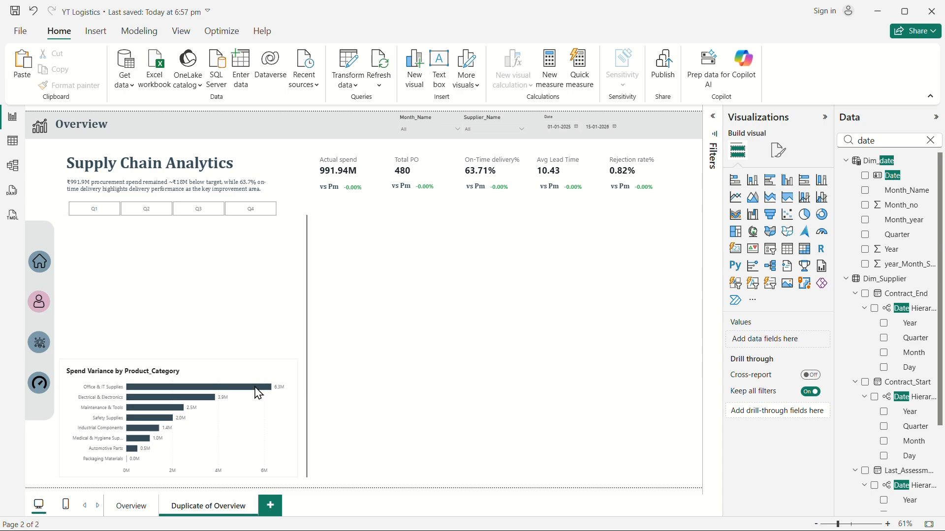
click(238, 425)
key(Delete)
click(308, 331)
key(Delete)
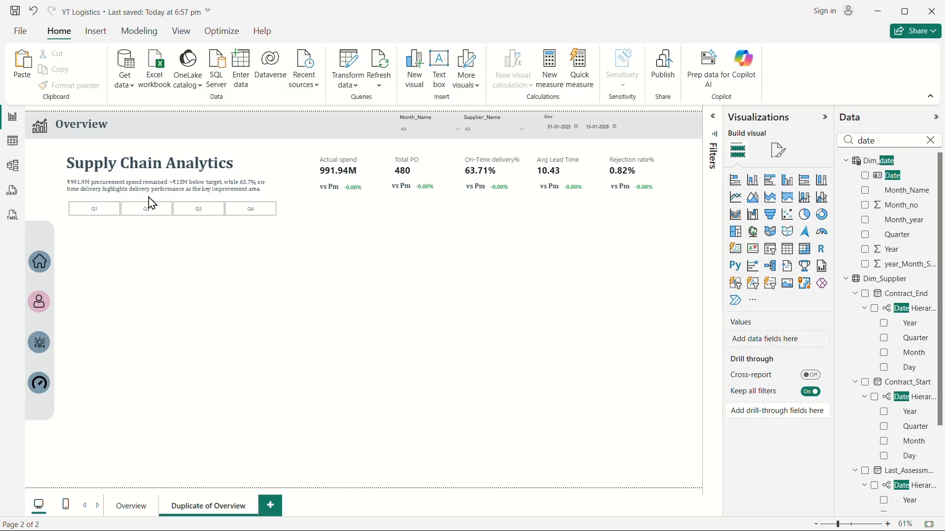
Delete the subtitle text box from the duplicated page.
click(115, 185)
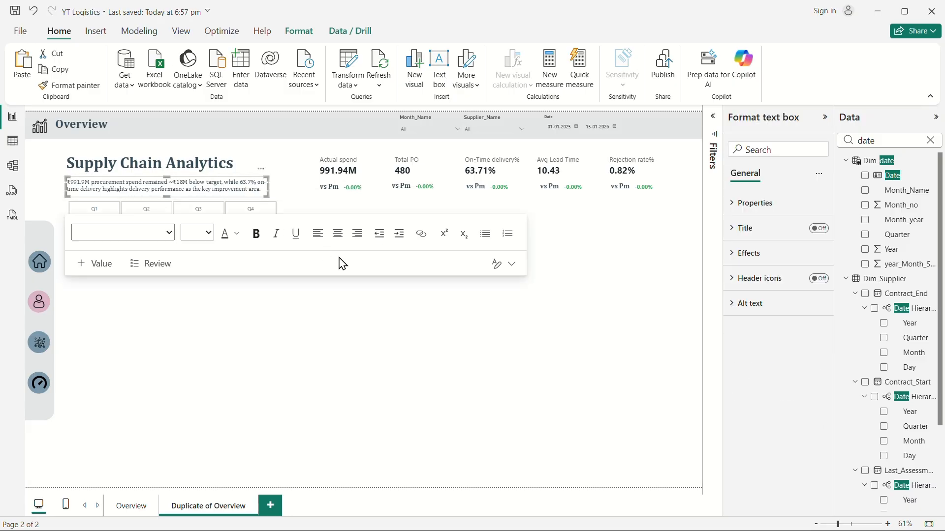
key(super+shift+s)
click(559, 22)
click(249, 199)
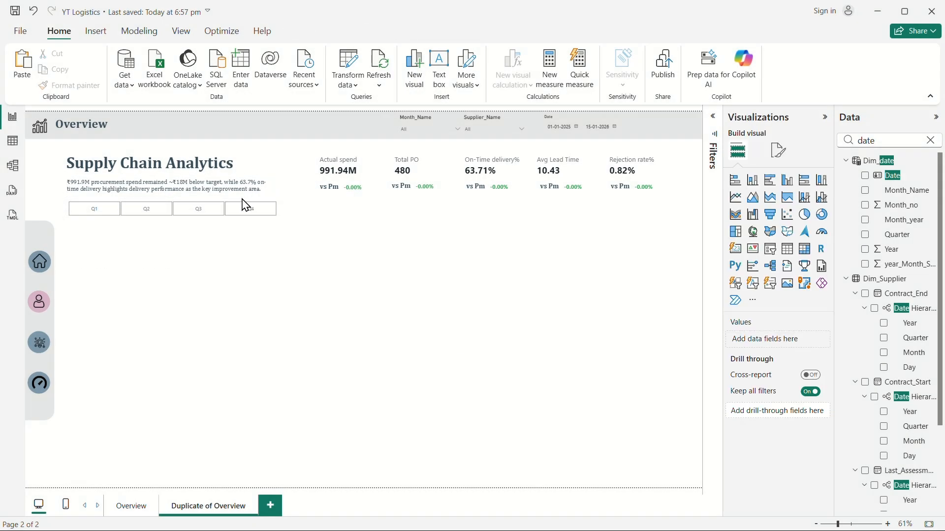
click(223, 198)
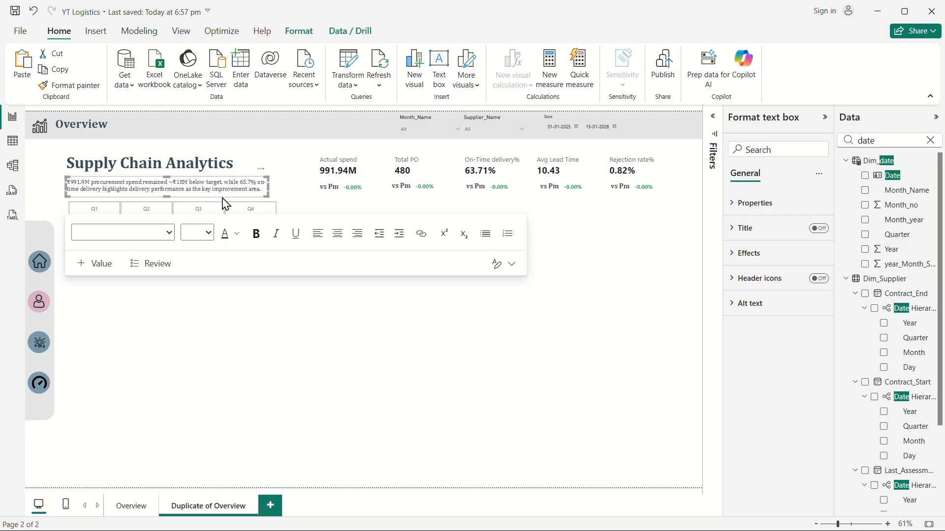
key(Delete)
Retitle the duplicated page's header text as Supplier & Procurement Performance.
click(218, 160)
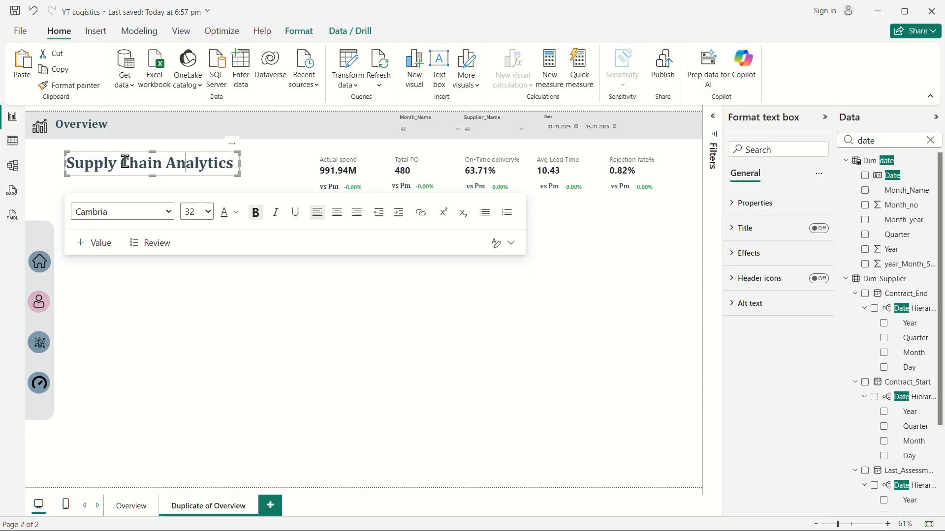
drag(109, 162, 227, 164)
key(BackSpace)
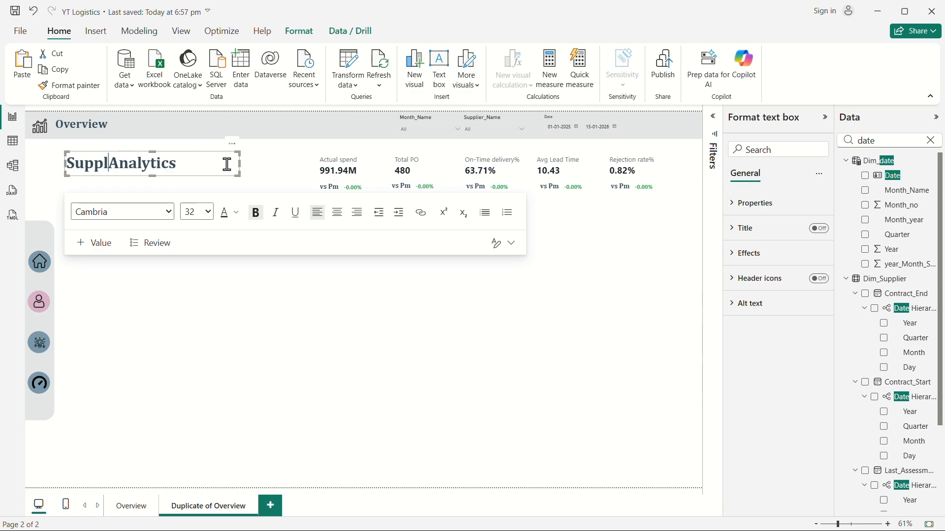
text(er)
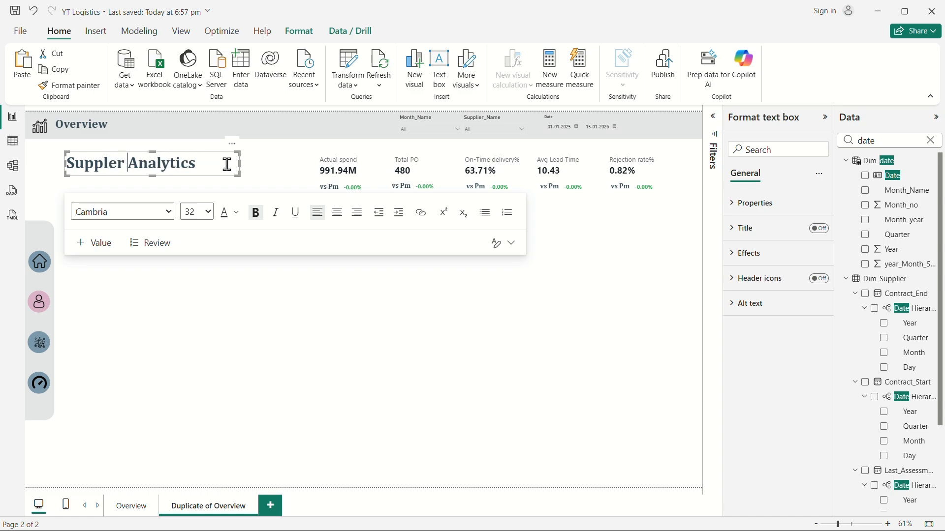
key(BackSpace)
key(BackSpace)
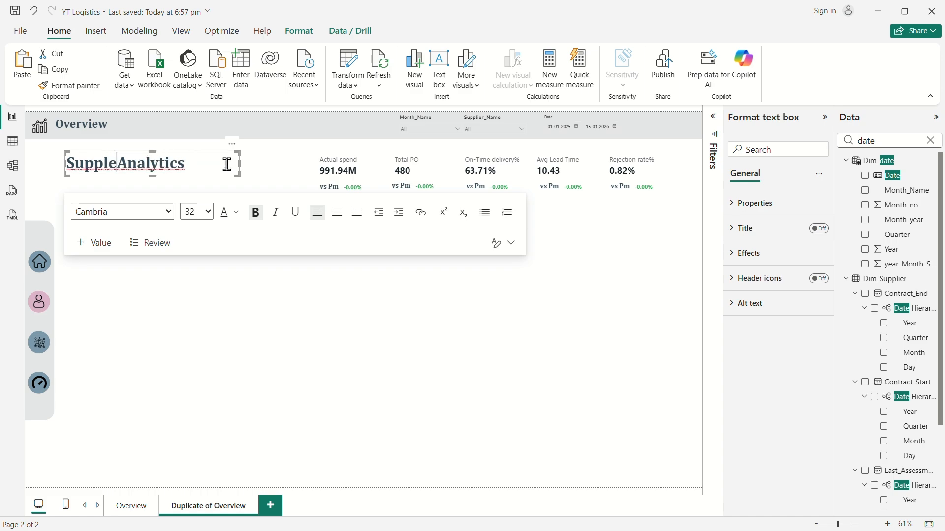
key(BackSpace)
text(ier )
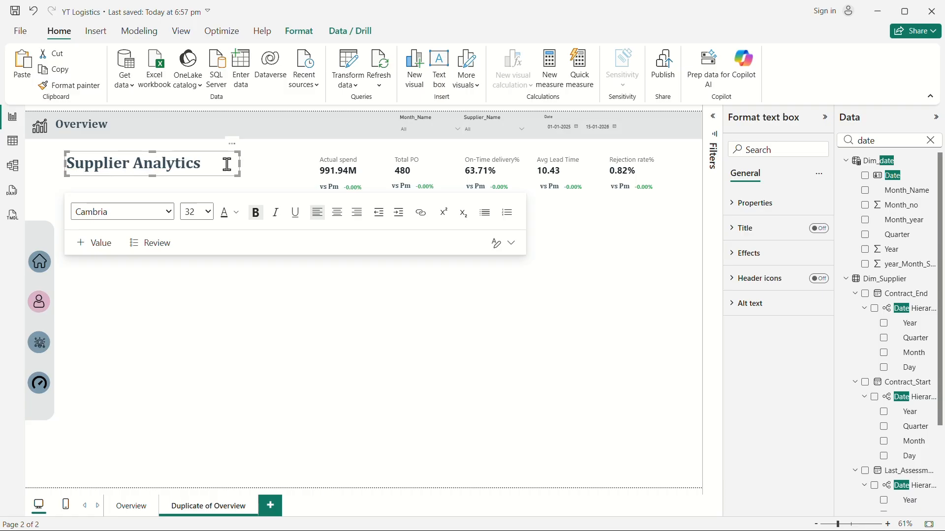
text(& )
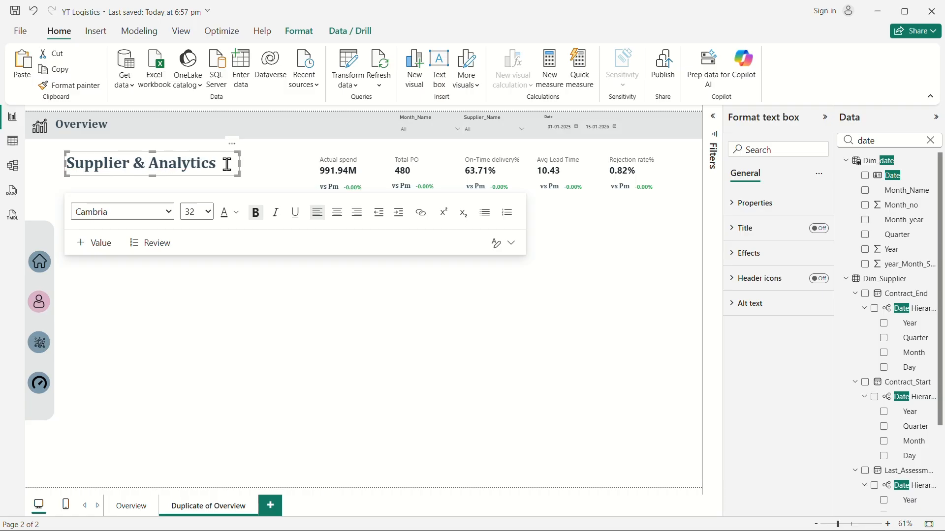
text(Pro)
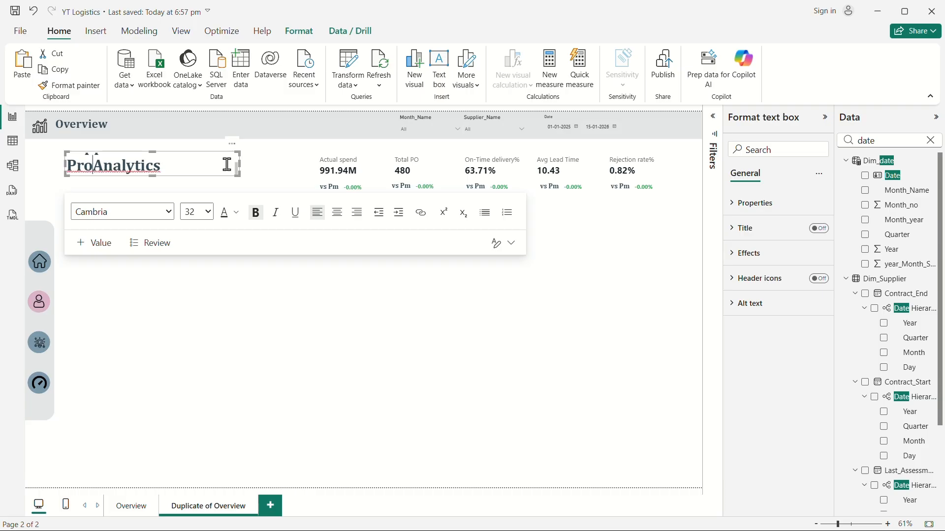
text(cur)
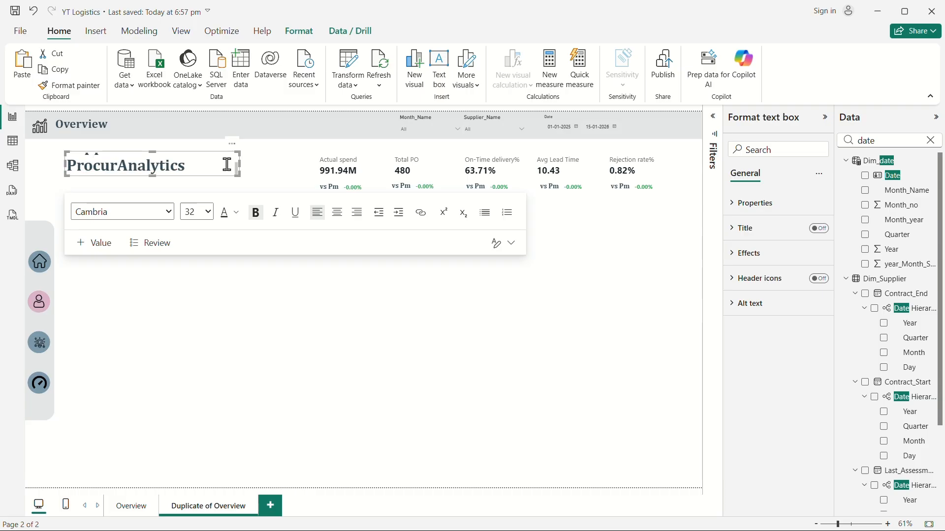
text(e)
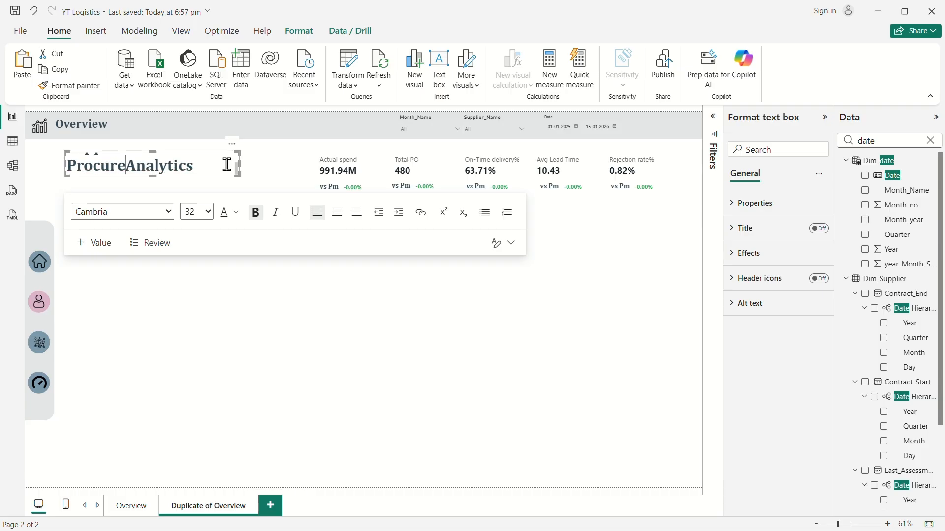
text(ment)
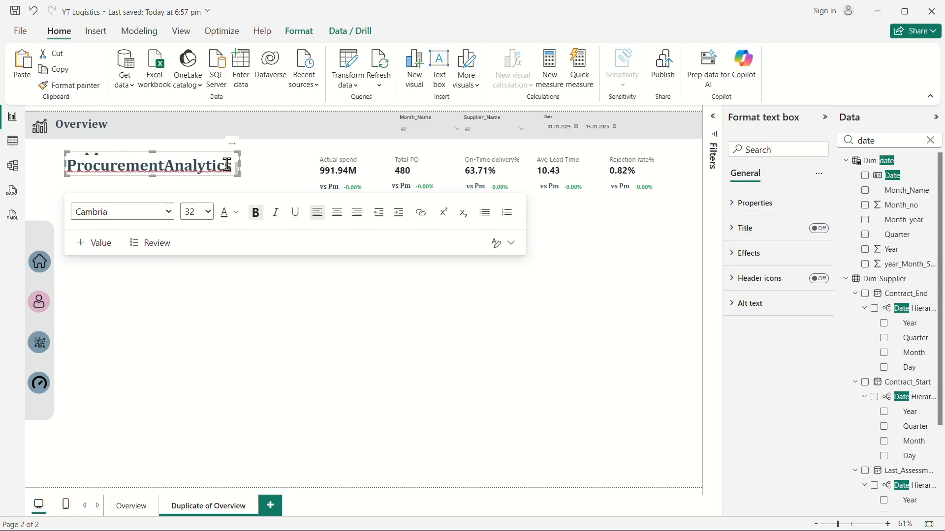
double_click(203, 165)
key(BackSpace)
text(Performance)
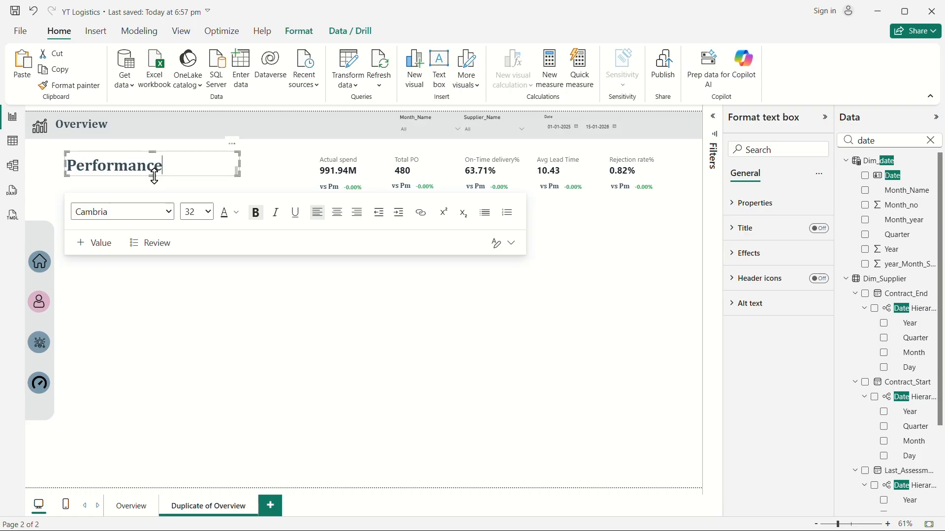
Resize the title text box wider and taller so the new title fits on two lines.
drag(154, 176, 154, 188)
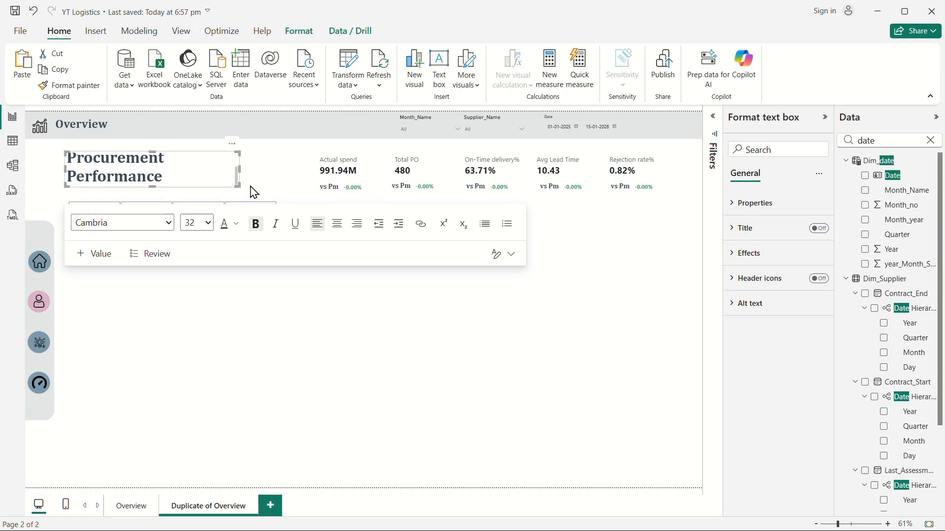
drag(241, 171, 254, 171)
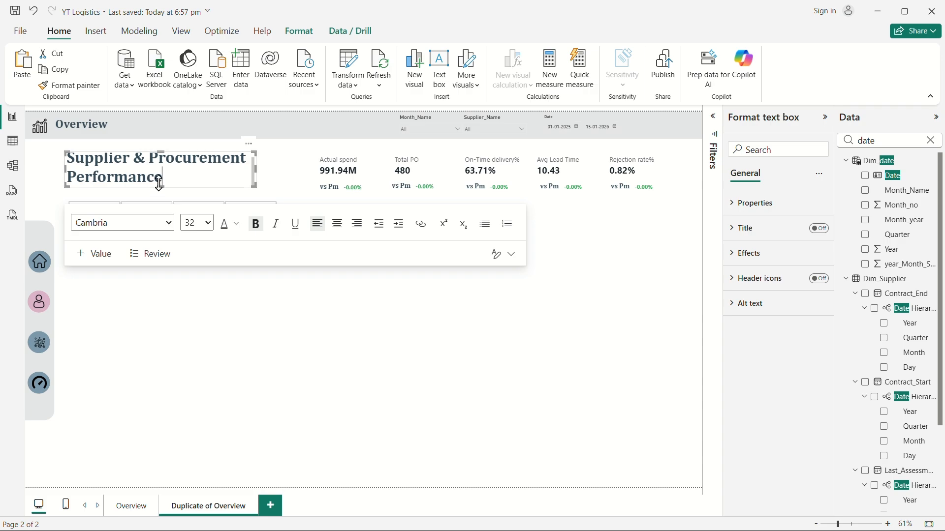
drag(159, 186, 168, 200)
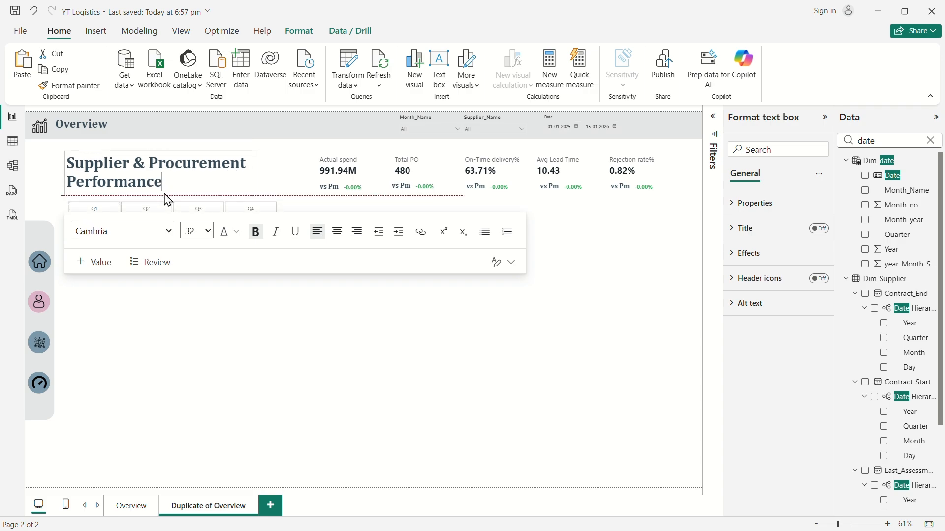
click(397, 344)
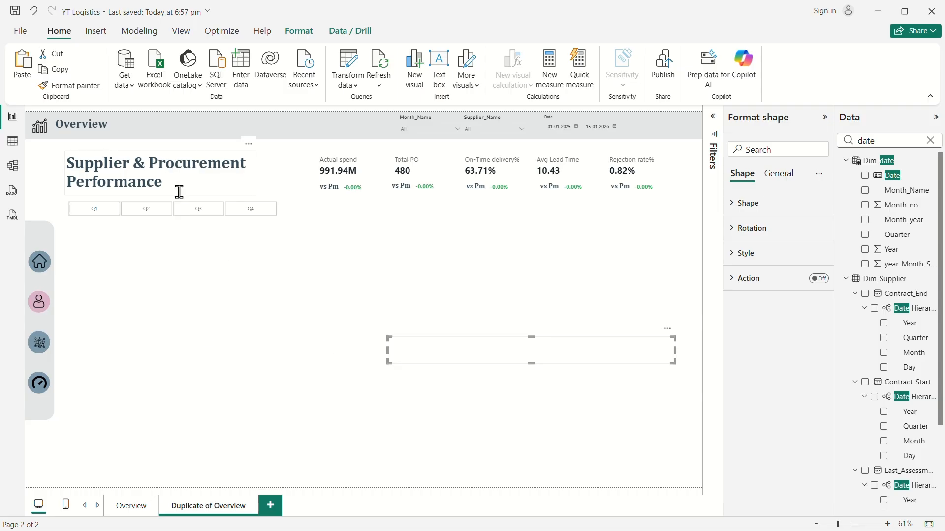
click(151, 197)
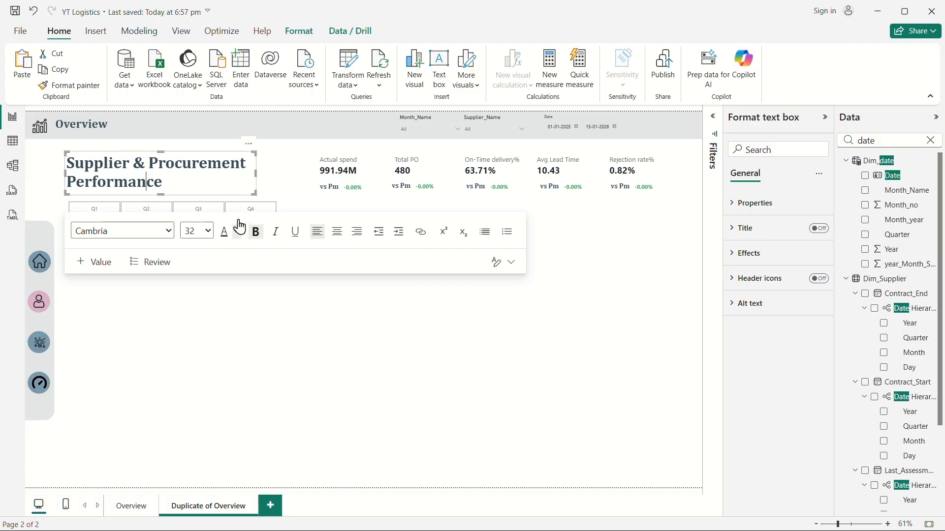
click(264, 327)
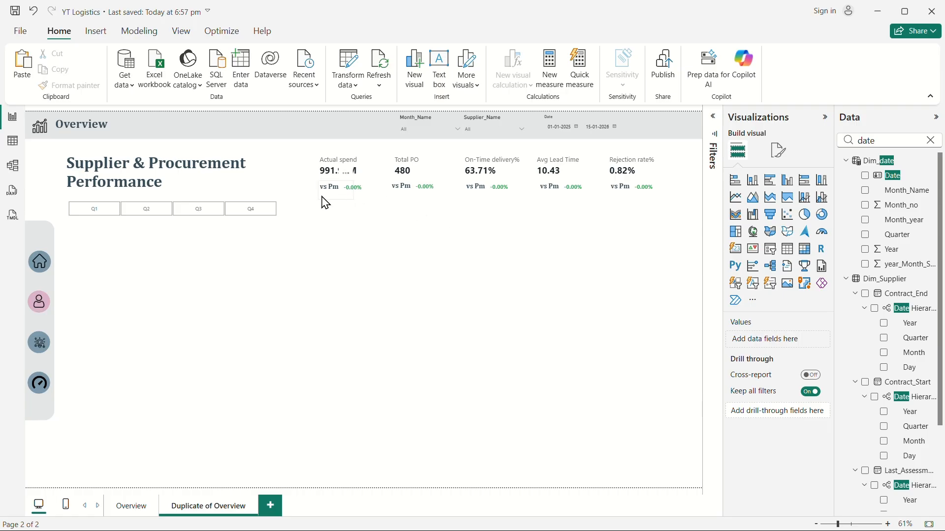
click(334, 173)
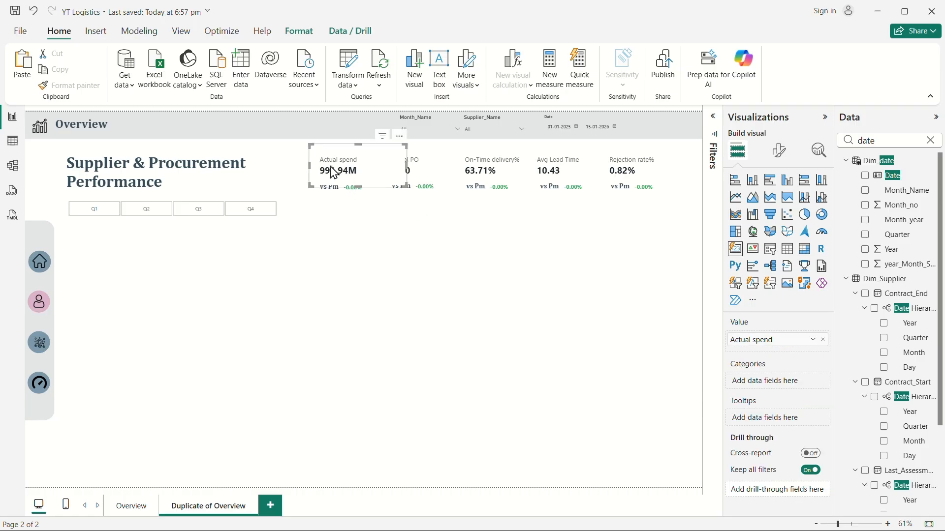
click(423, 288)
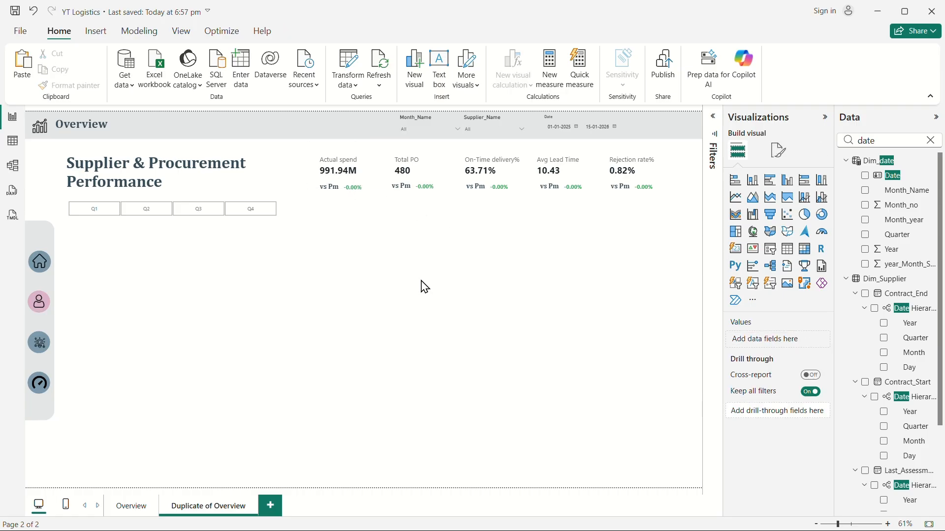
click(930, 140)
click(937, 117)
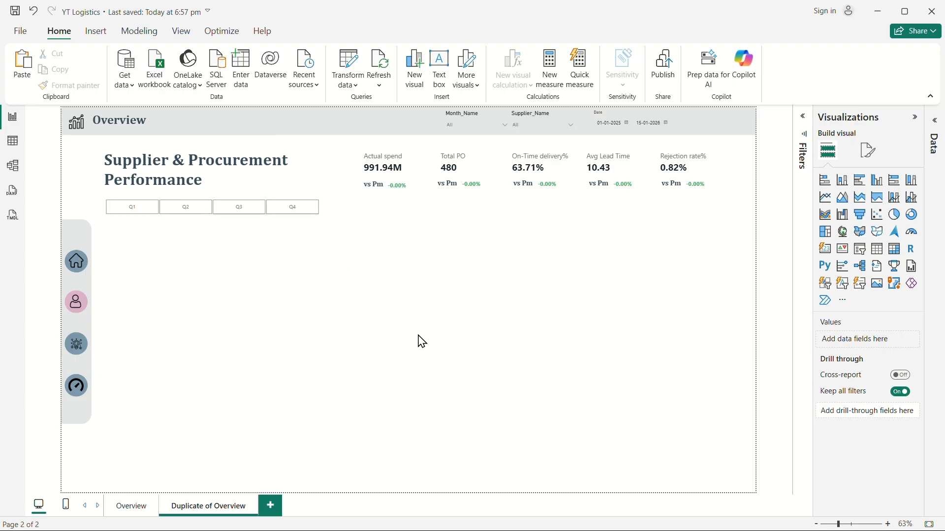
click(934, 122)
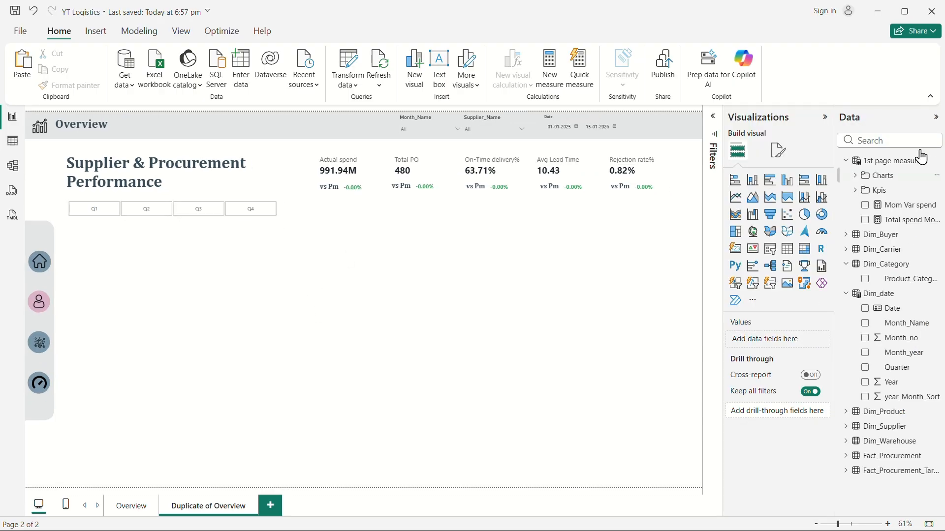
click(822, 122)
Create a new calculated table named 2nd page measures.
click(13, 142)
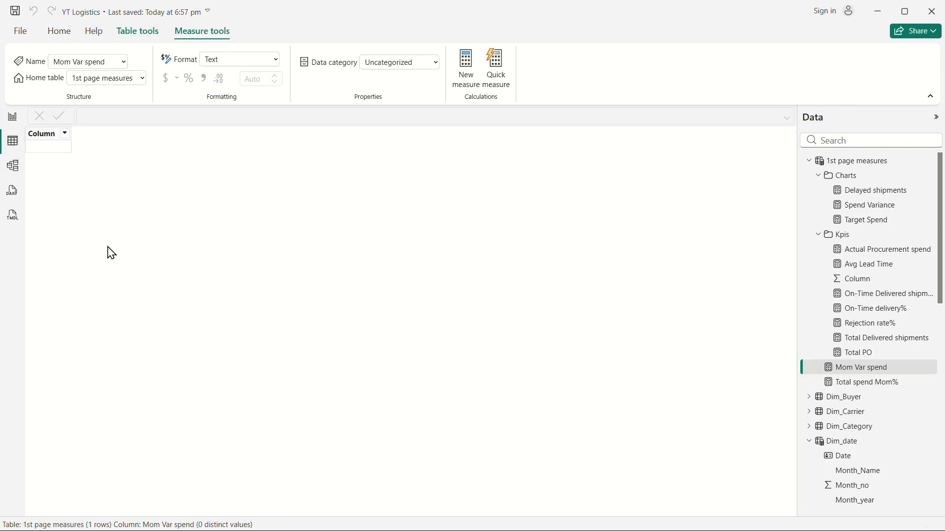
click(809, 162)
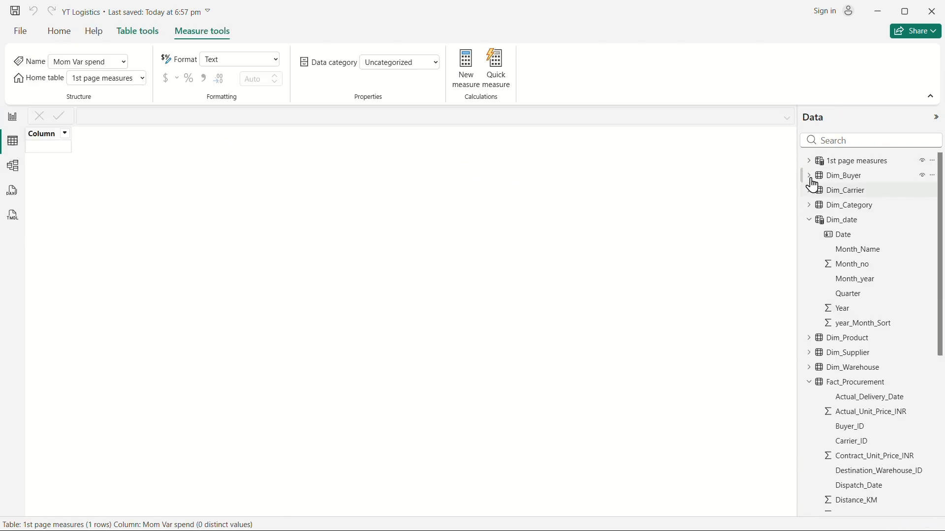
click(808, 220)
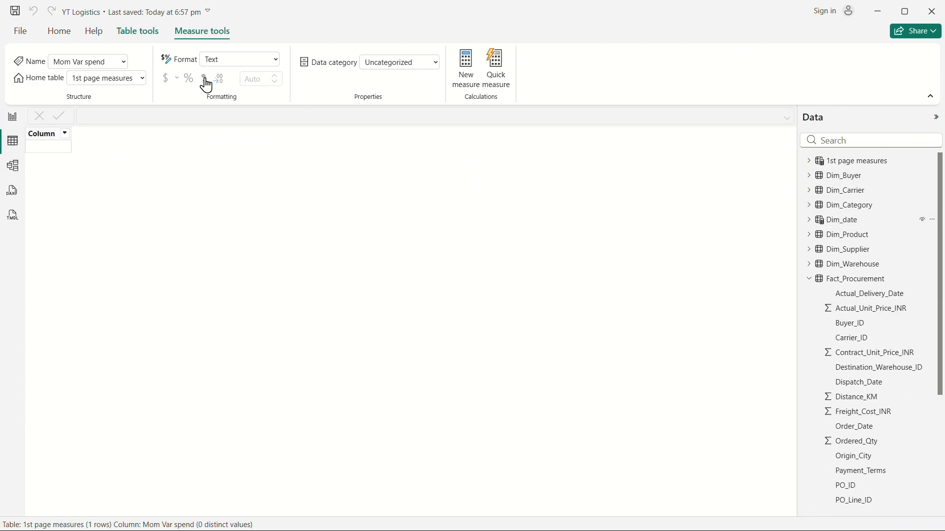
click(146, 34)
click(290, 72)
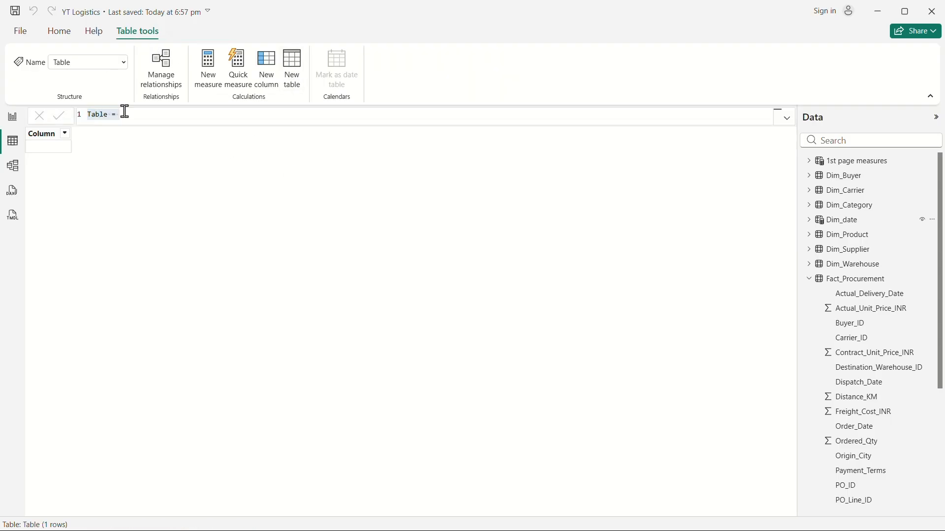
text(2)
key(Return)
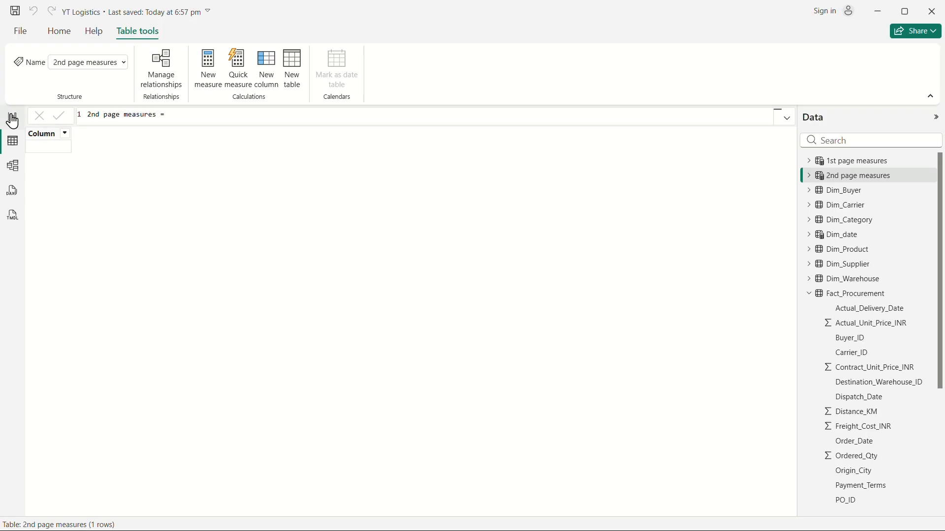
Put the 2nd page measures table's Column into a display folder named Kpis.
click(13, 117)
click(846, 161)
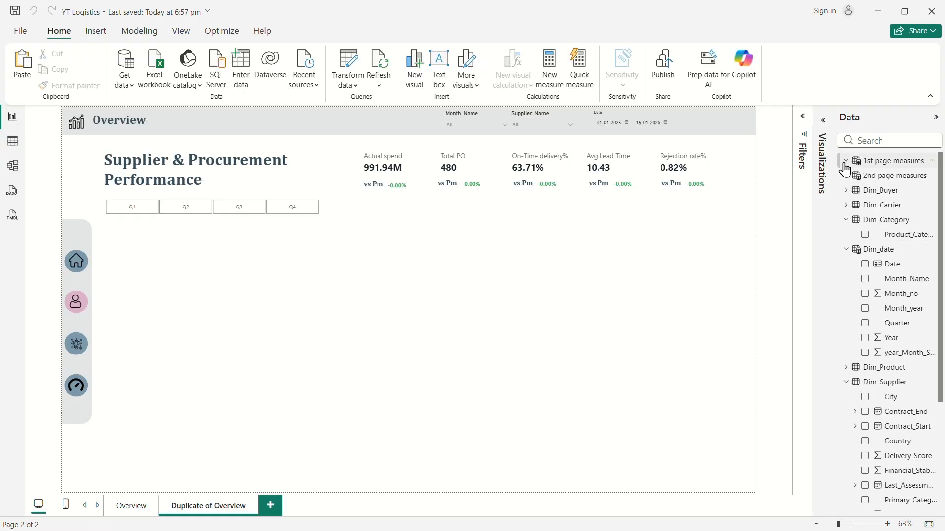
click(847, 223)
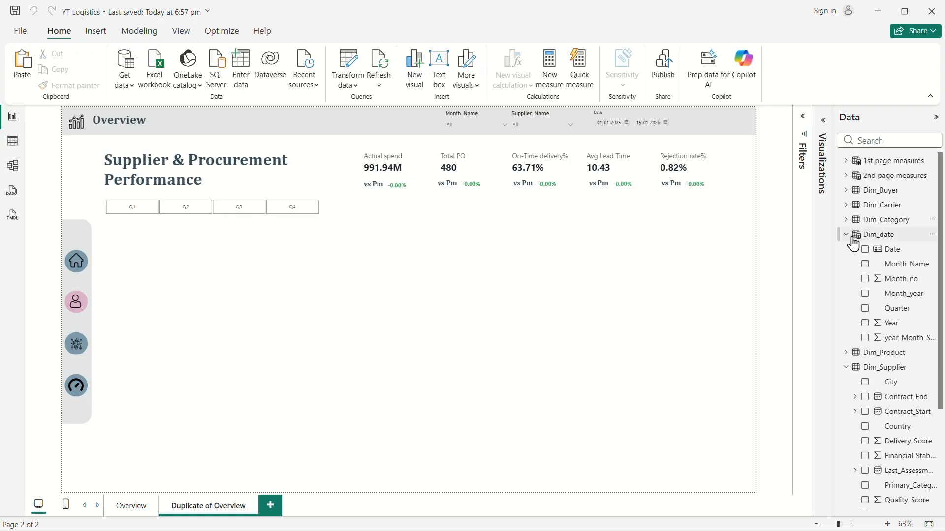
click(846, 235)
click(845, 176)
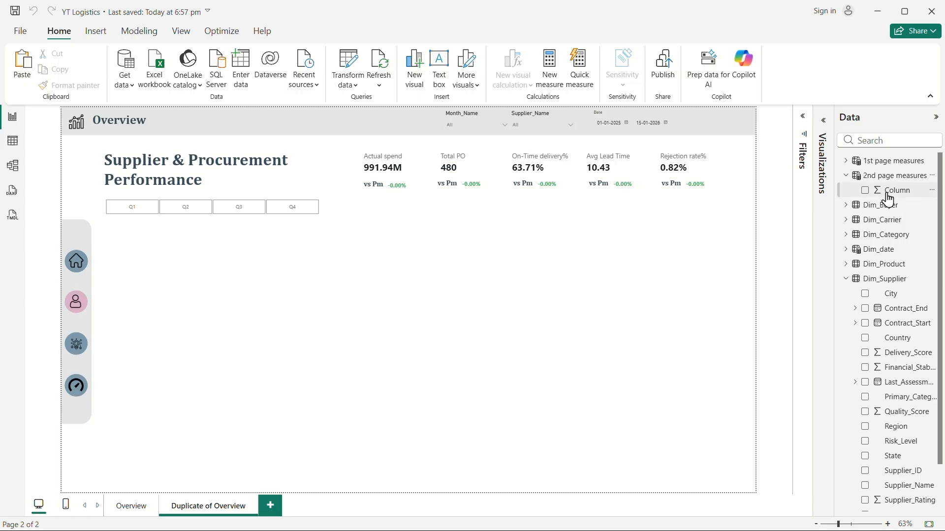
click(886, 193)
click(13, 167)
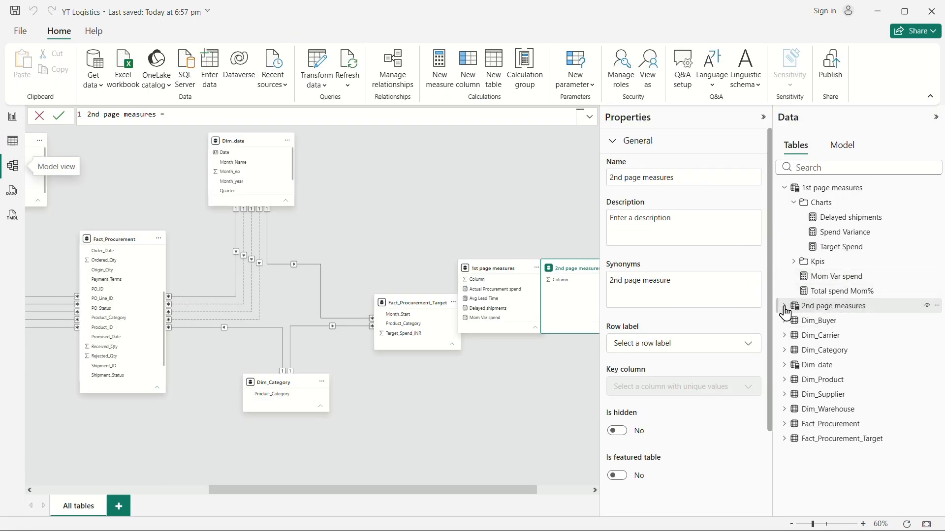
click(785, 306)
click(813, 321)
click(634, 341)
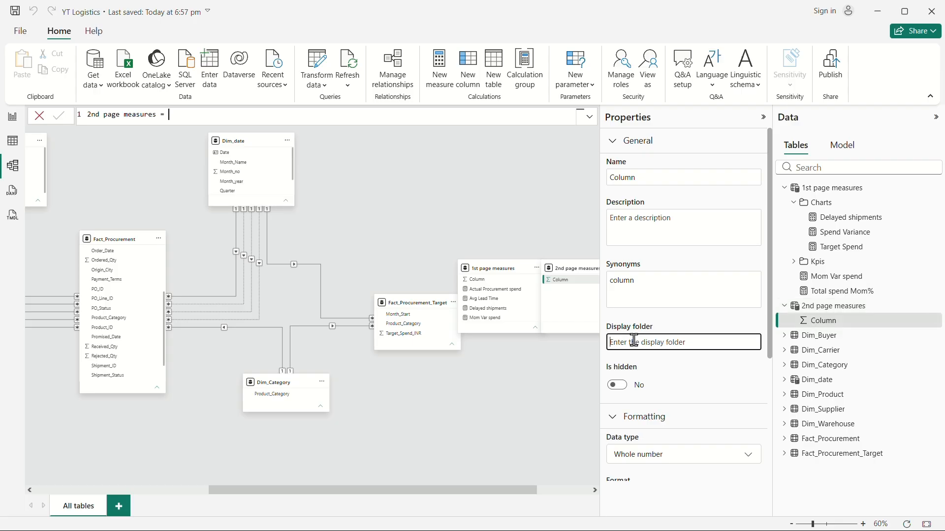
text(Kpis)
key(Return)
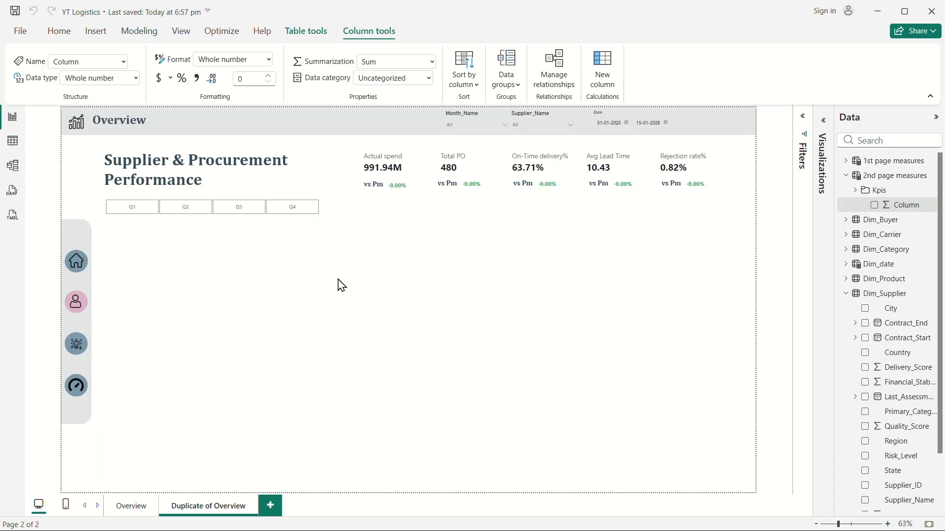
Create a new measure in the 2nd page measures Kpis folder named Total_Suppliers.
click(12, 118)
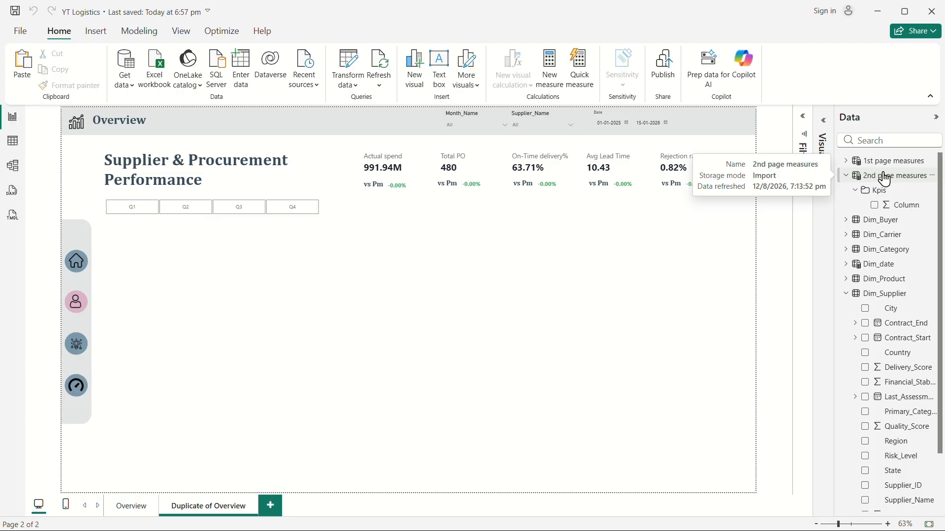
right_click(877, 197)
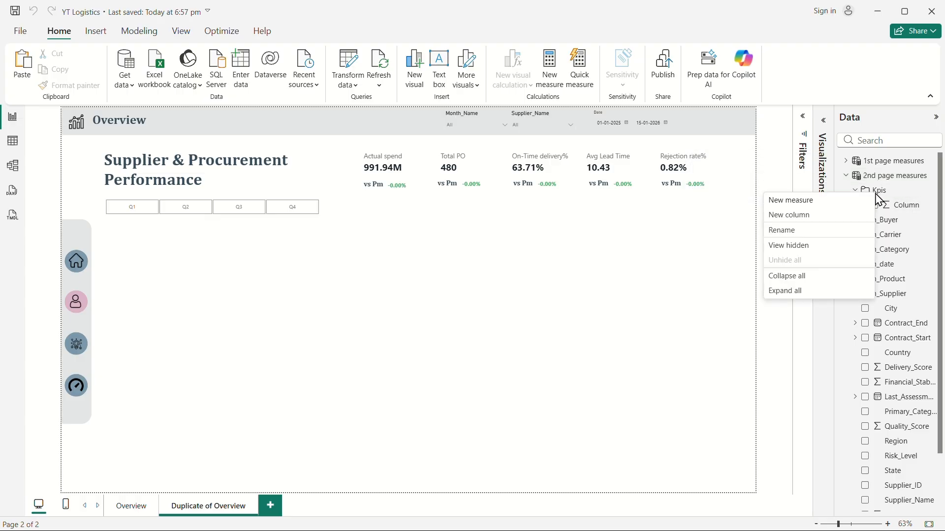
click(808, 206)
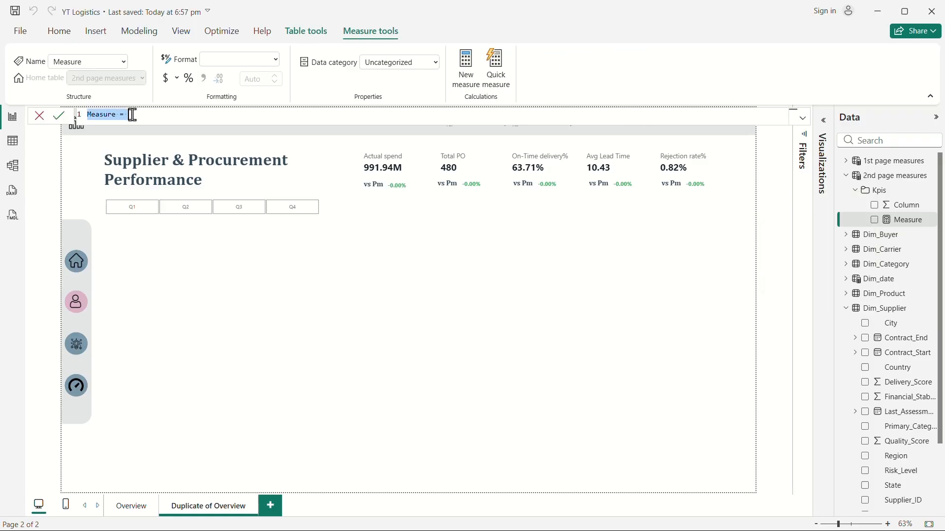
text(total)
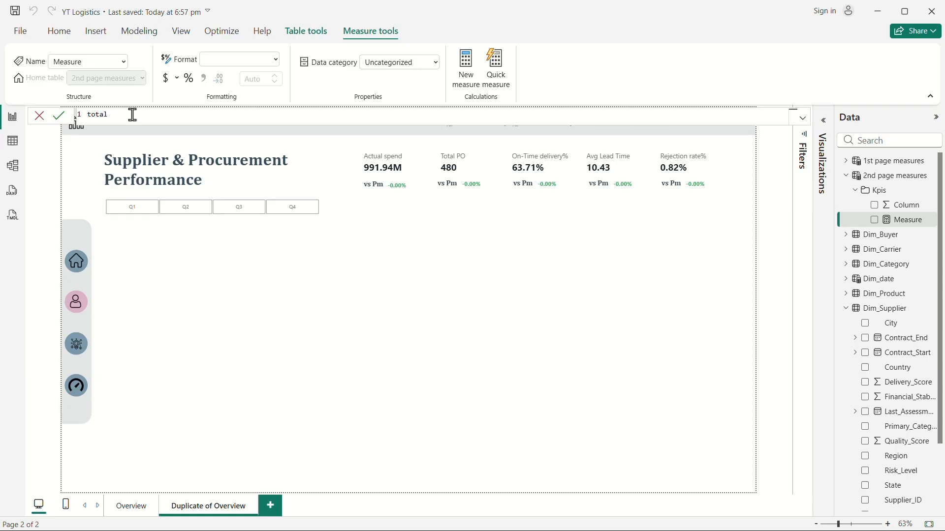
key(BackSpace)
key(BackSpace)
key(BackSpace)
key(BackSpace)
key(BackSpace)
text(Total_Suppliers=)
key(shift+Return)
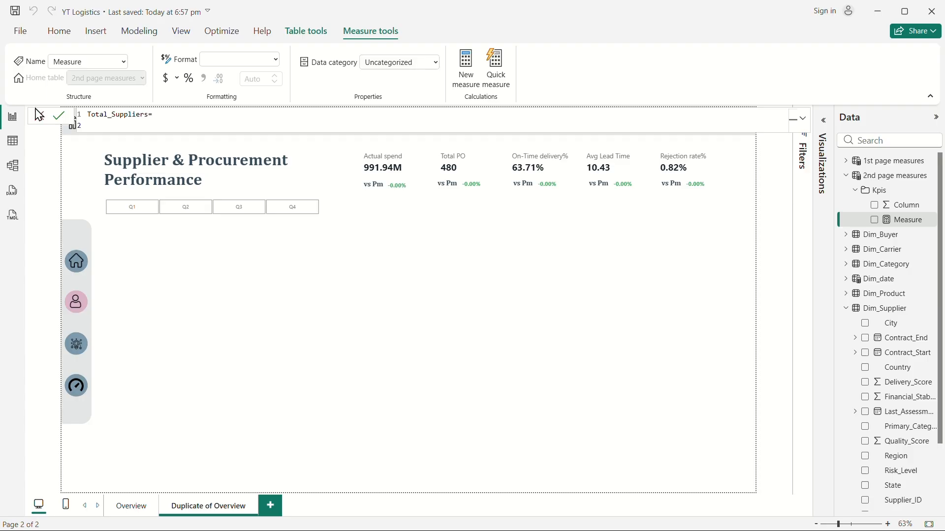
Define Total_Suppliers as DISTINCTCOUNT(Dim_Supplier[Supplier_ID]) and commit the formula.
text(dis)
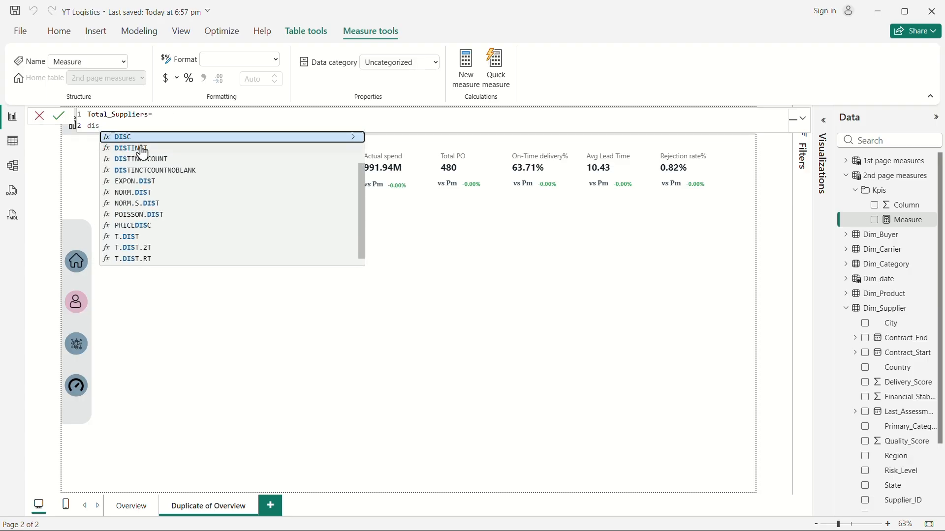
click(180, 160)
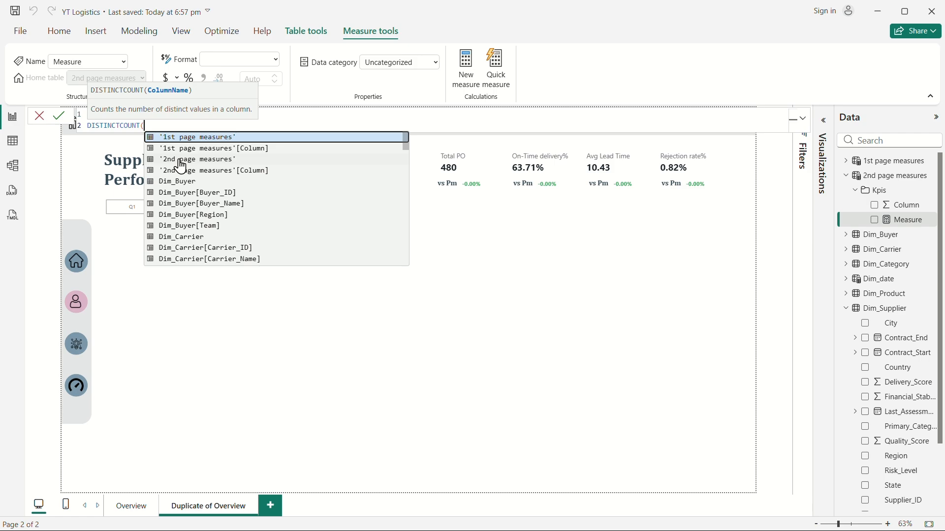
text(supl)
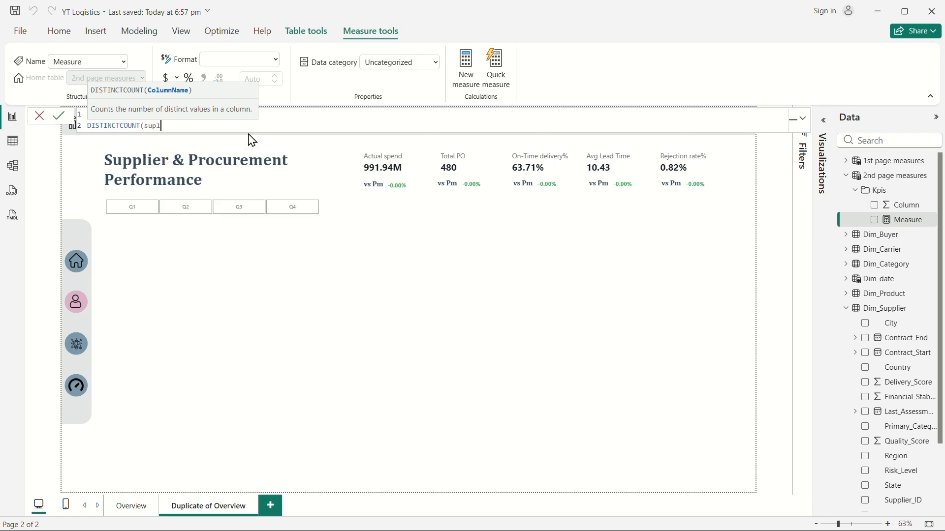
key(BackSpace)
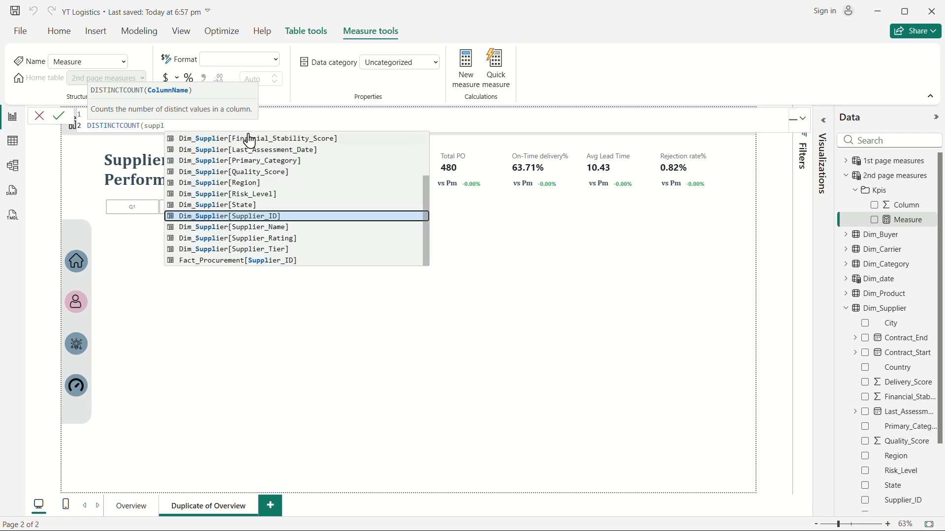
click(272, 220)
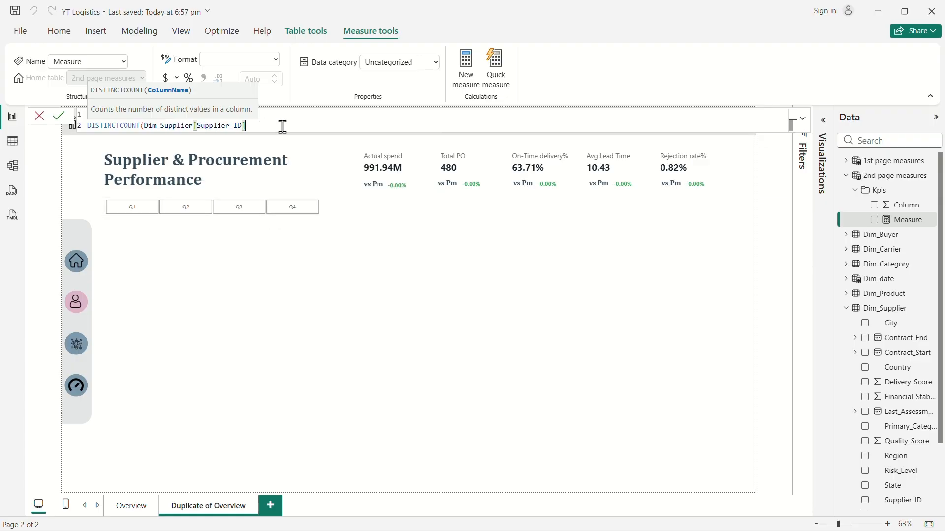
text())
key(Return)
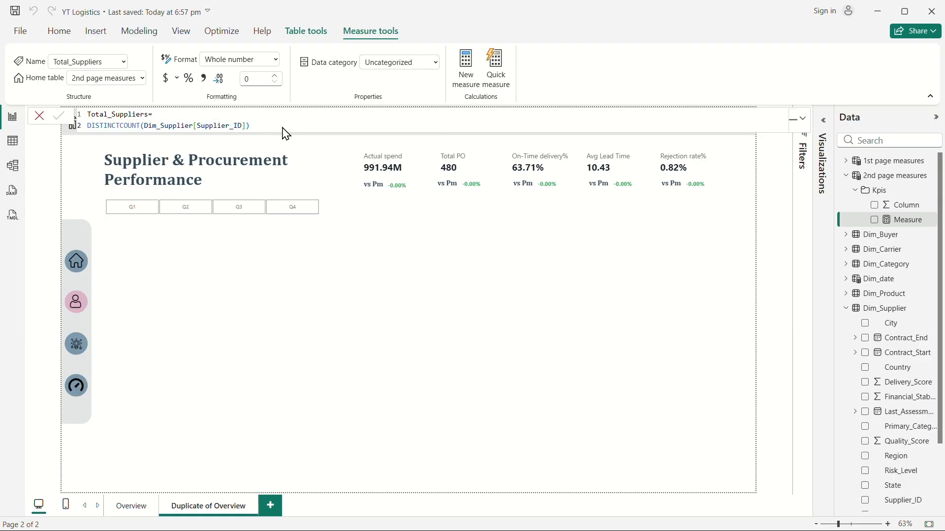
Turn off the multi-card layout background of the Actual spend card visual.
click(381, 166)
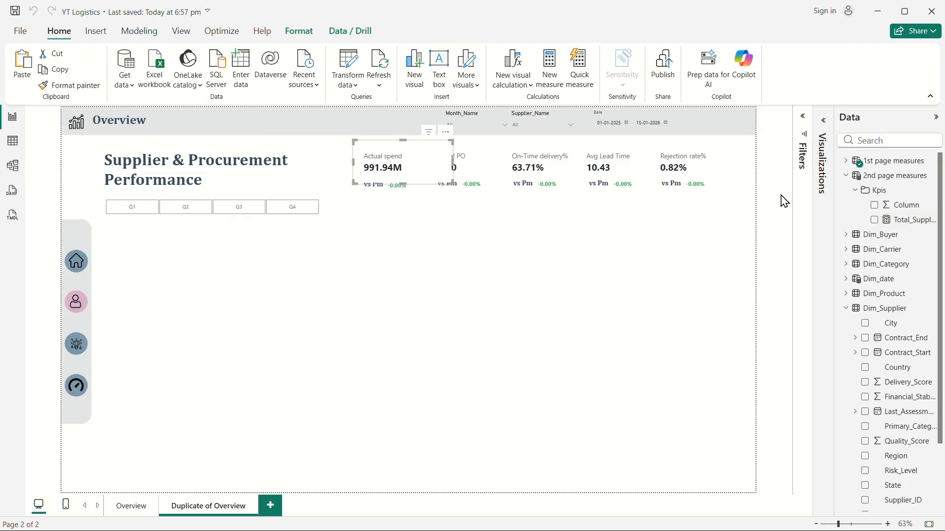
click(823, 120)
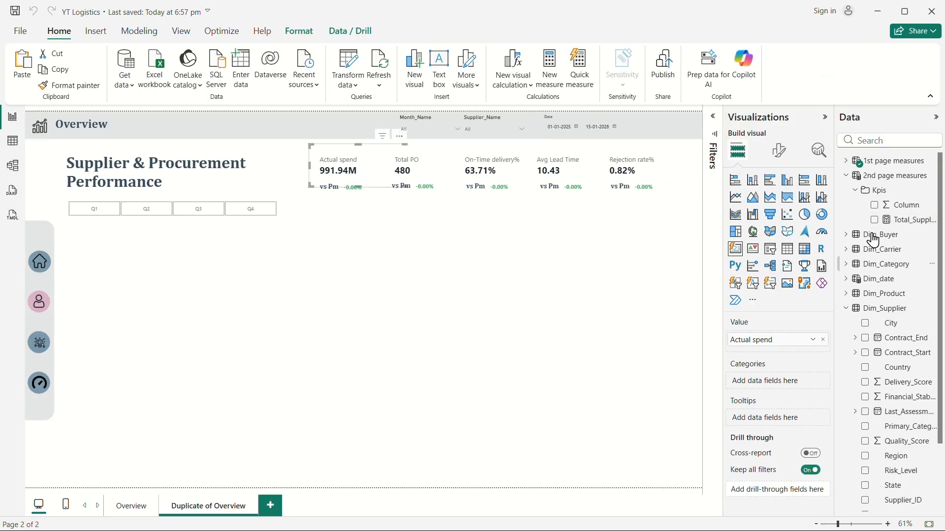
click(779, 150)
click(738, 292)
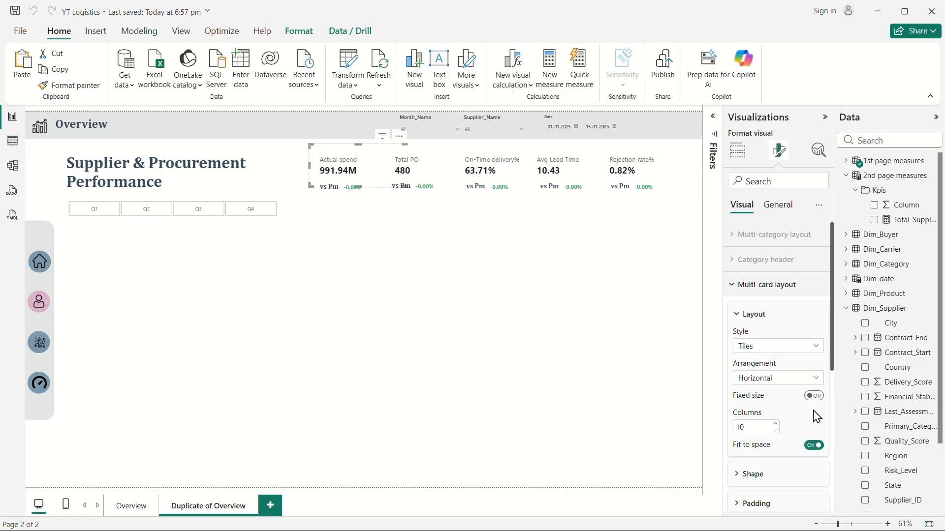
scroll(758, 454, down, 3)
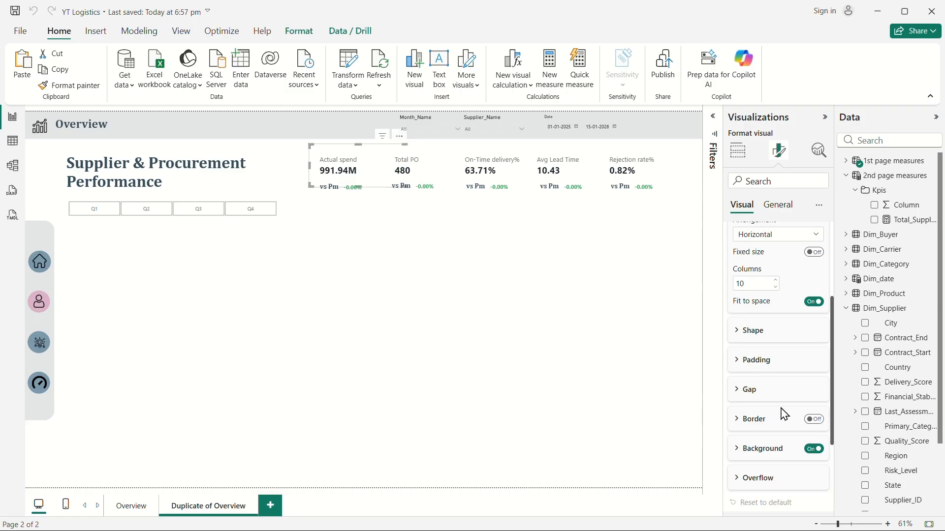
click(814, 449)
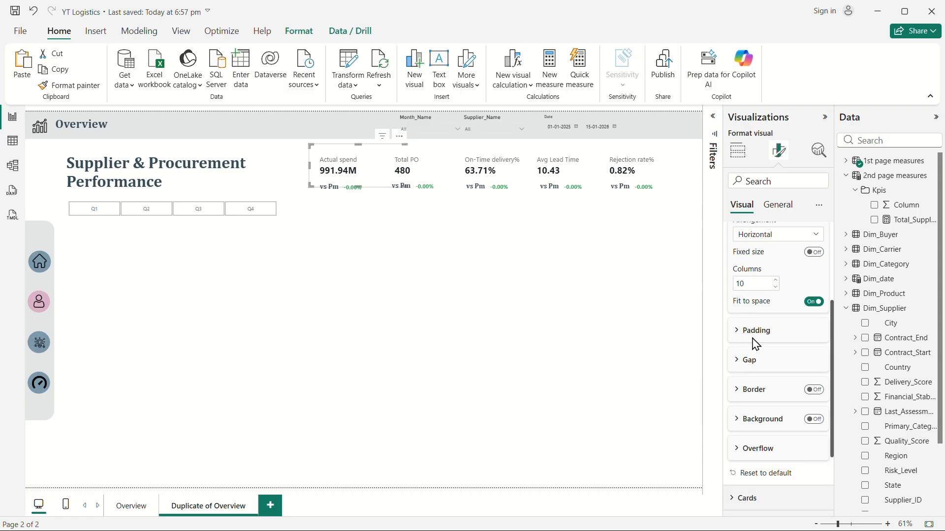
scroll(758, 342, up, 3)
click(744, 284)
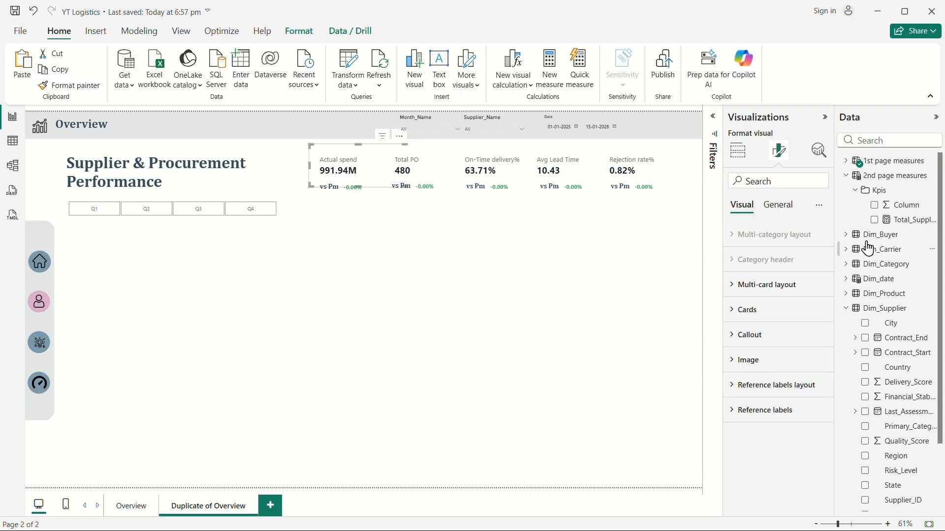
Replace the card's Actual Procurement spend field with the Total_Suppliers measure.
click(846, 161)
click(859, 191)
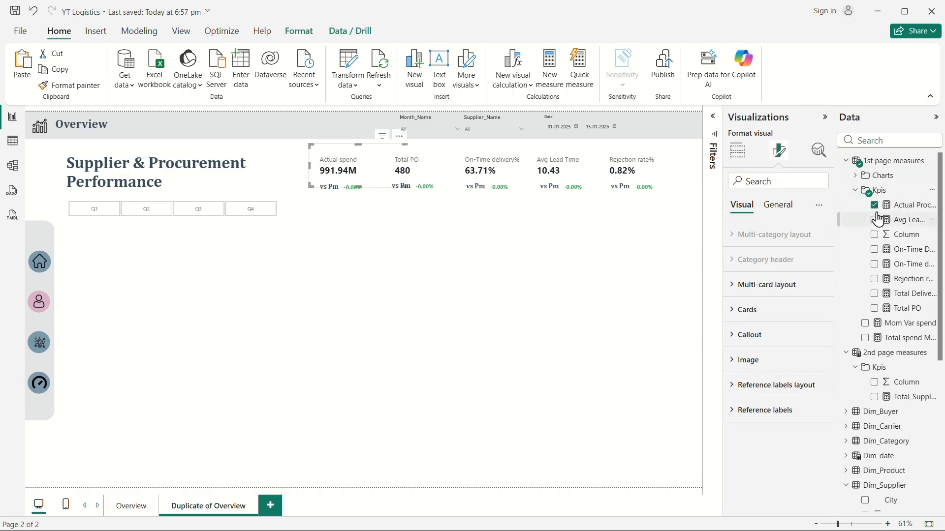
click(874, 204)
click(856, 190)
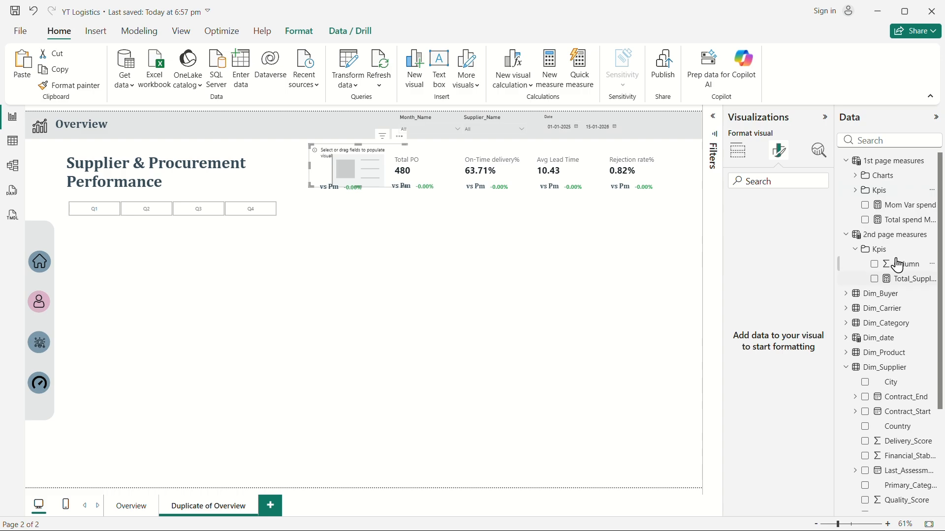
click(875, 279)
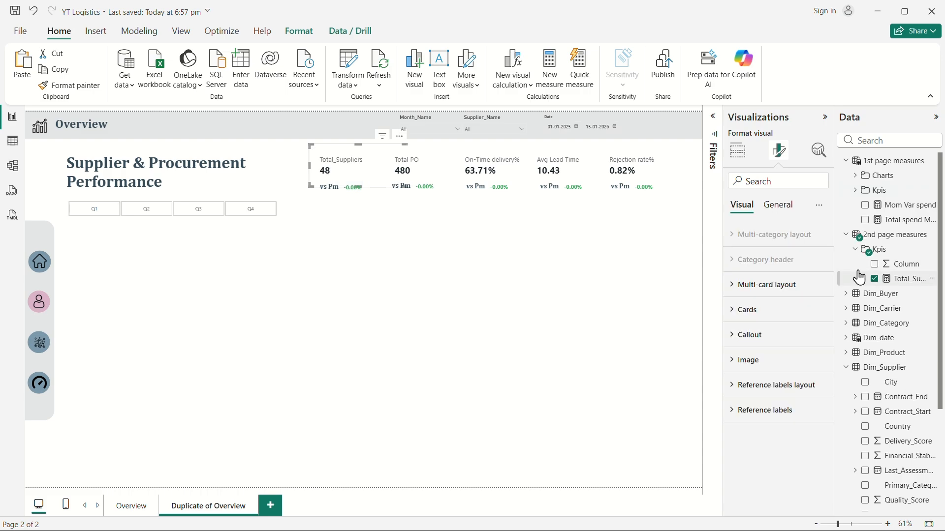
click(407, 295)
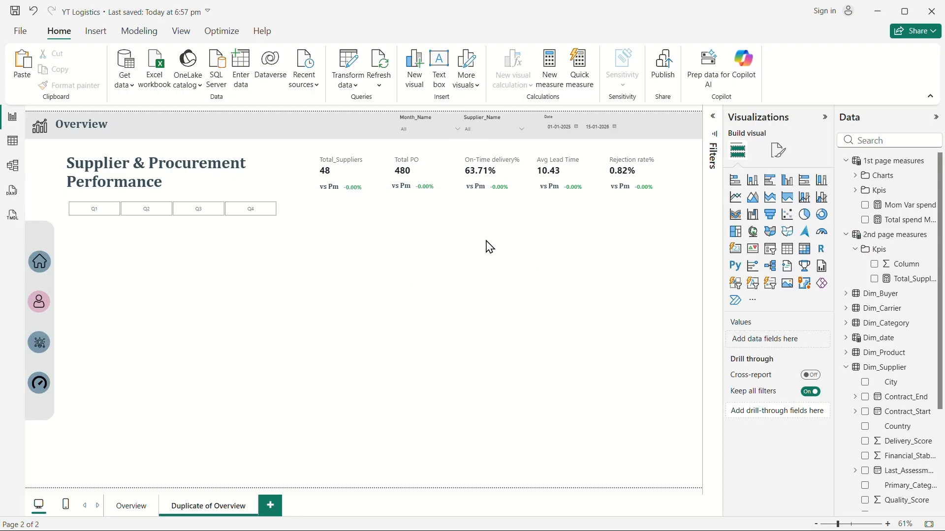
Create another measure in the 2nd page measures Kpis folder named Avg_Supplier_rating.
click(412, 168)
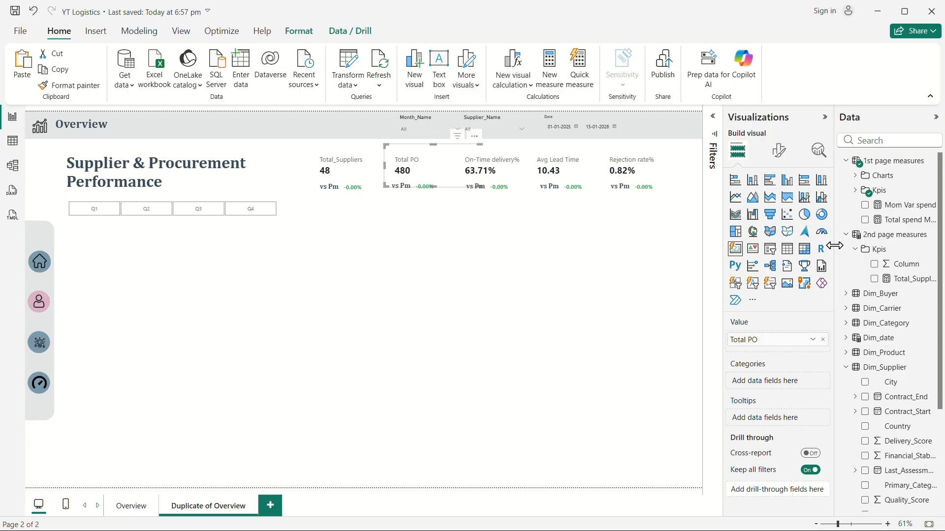
click(846, 163)
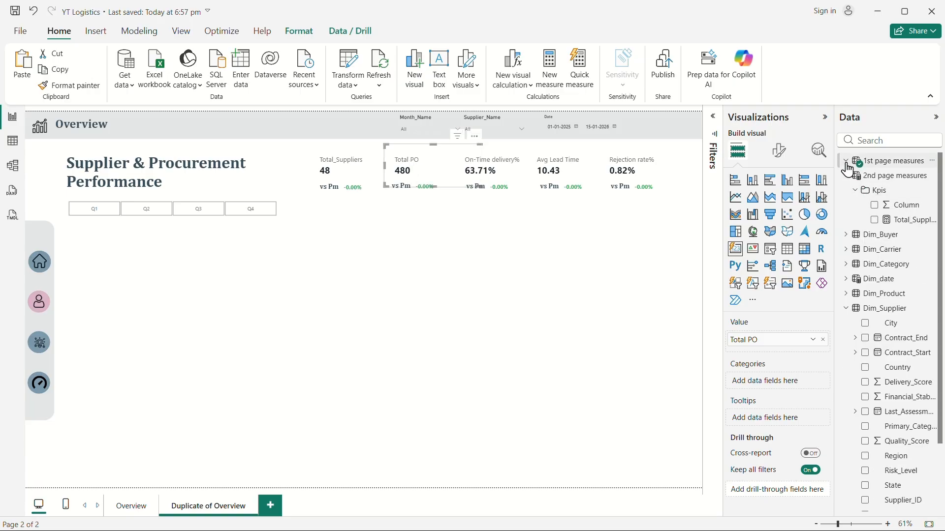
right_click(885, 190)
click(802, 197)
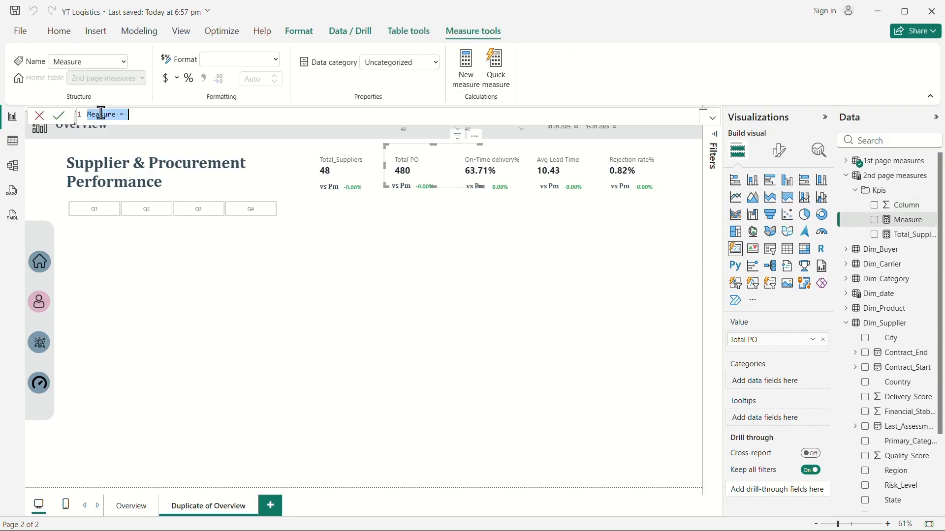
text(Avg)
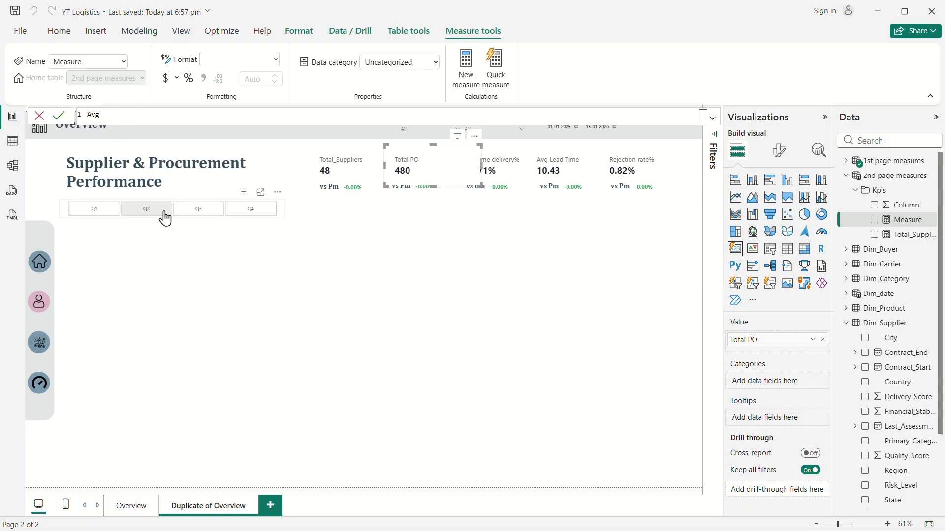
text(_Supplier_rating=)
key(shift+Return)
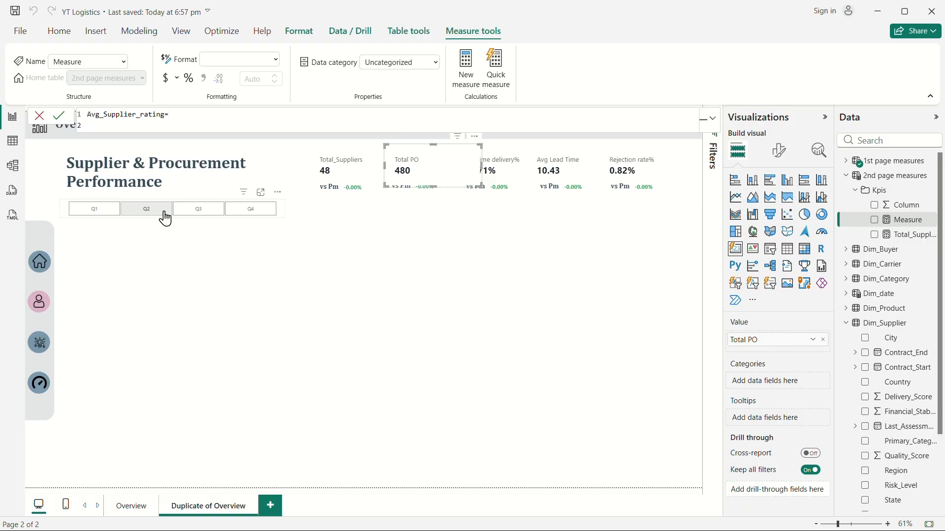
Define Avg_Supplier_rating as AVERAGE(Dim_Supplier[Supplier_Rating]), commit it, and select the Total PO card.
text(av)
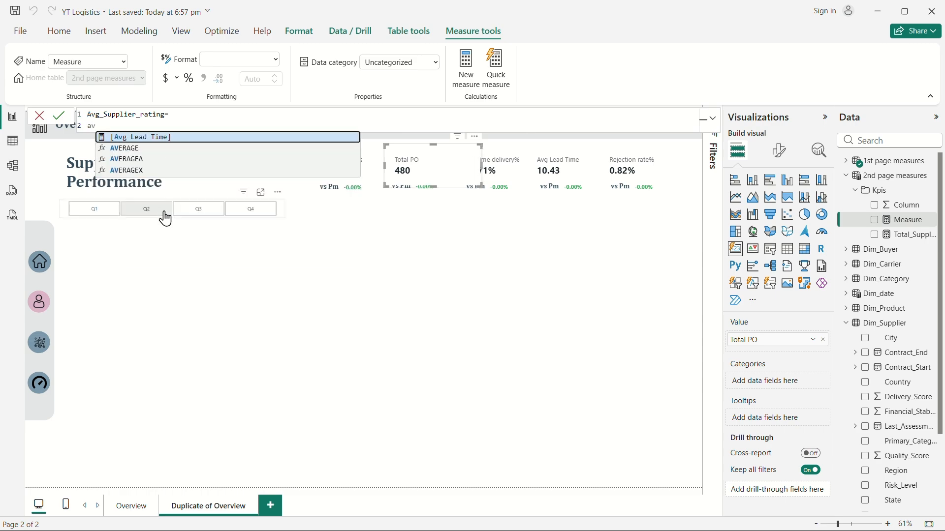
click(137, 149)
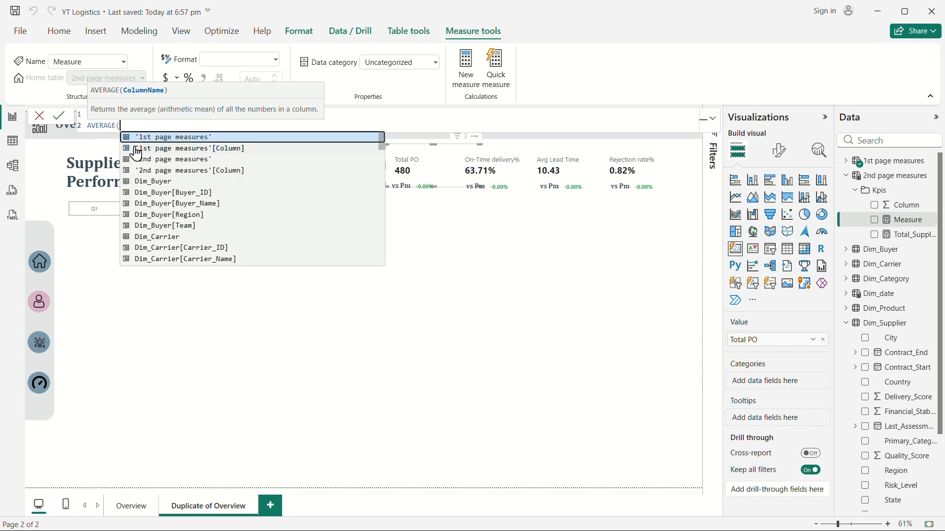
text(supl)
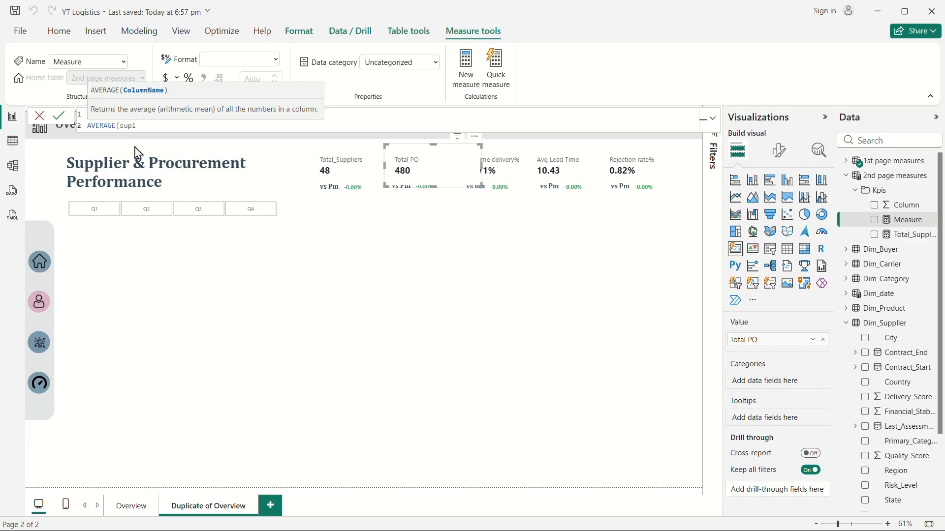
key(BackSpace)
key(BackSpace)
key(BackSpace)
key(BackSpace)
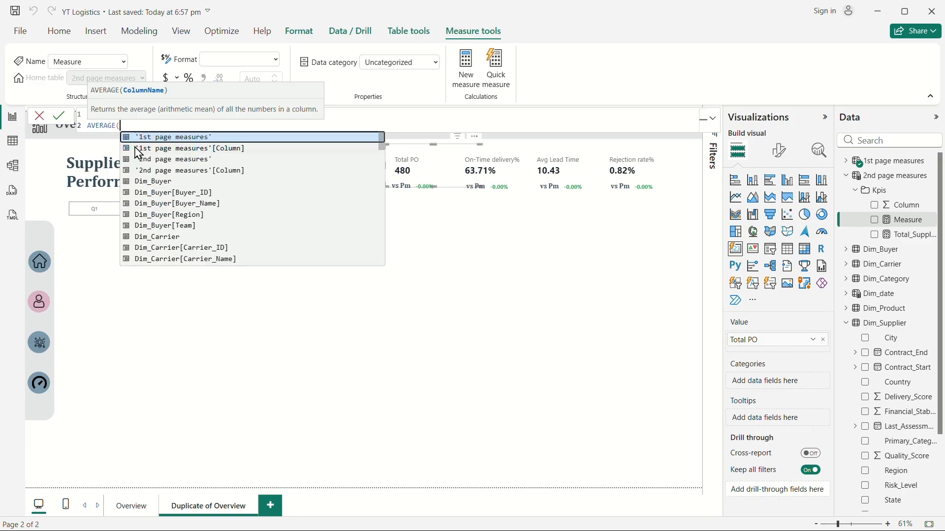
text(rat)
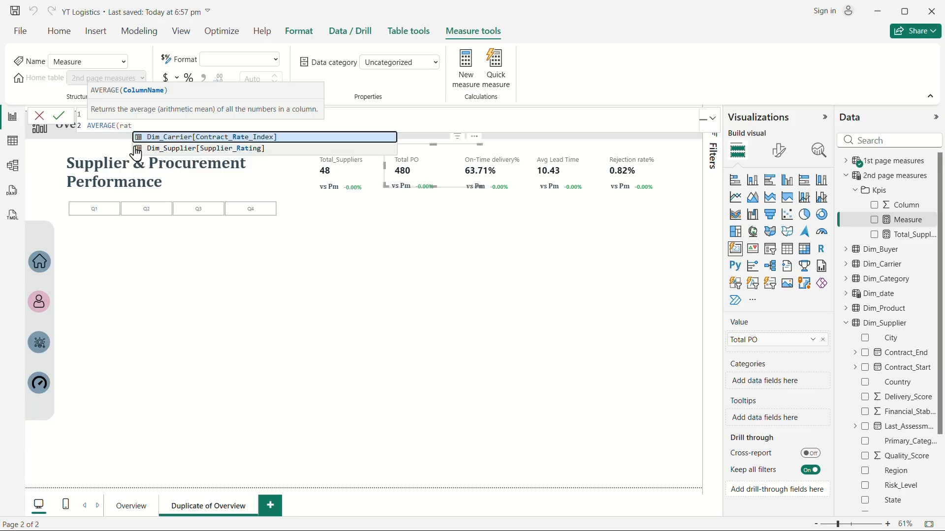
click(215, 148)
text())
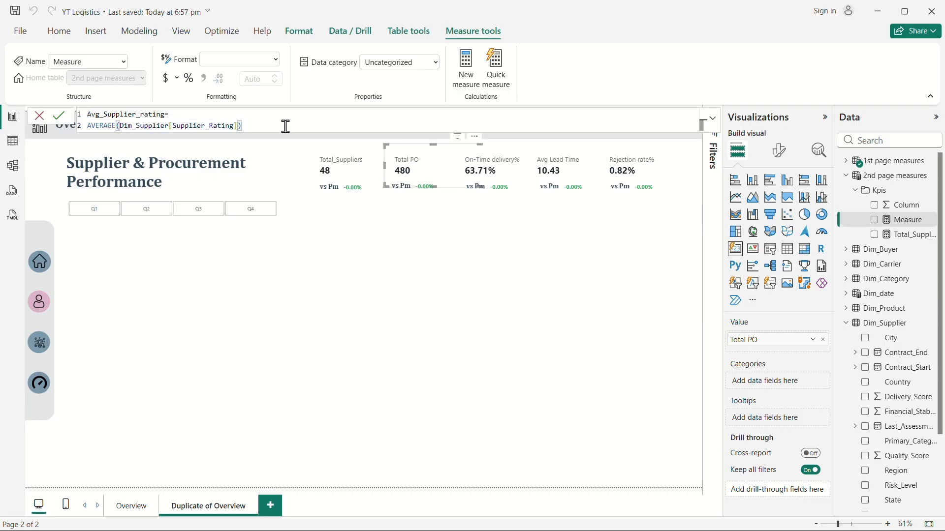
key(Return)
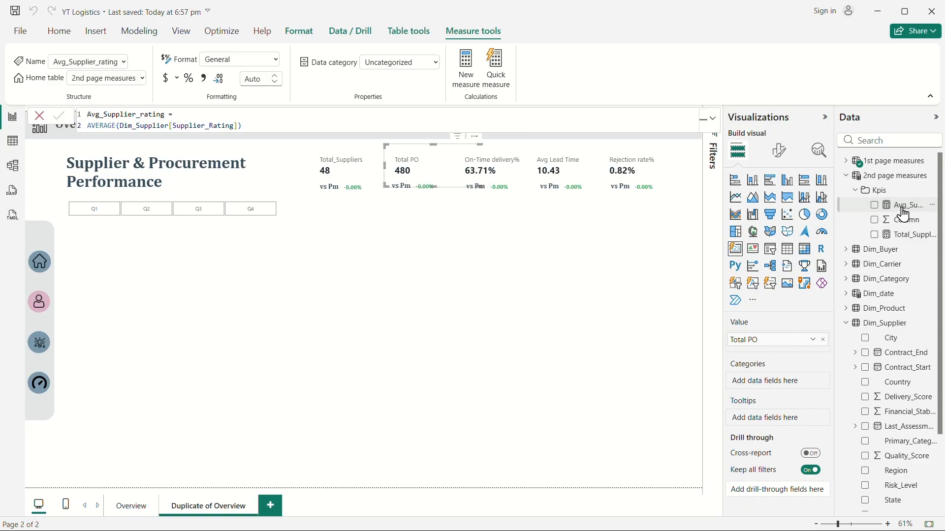
click(412, 191)
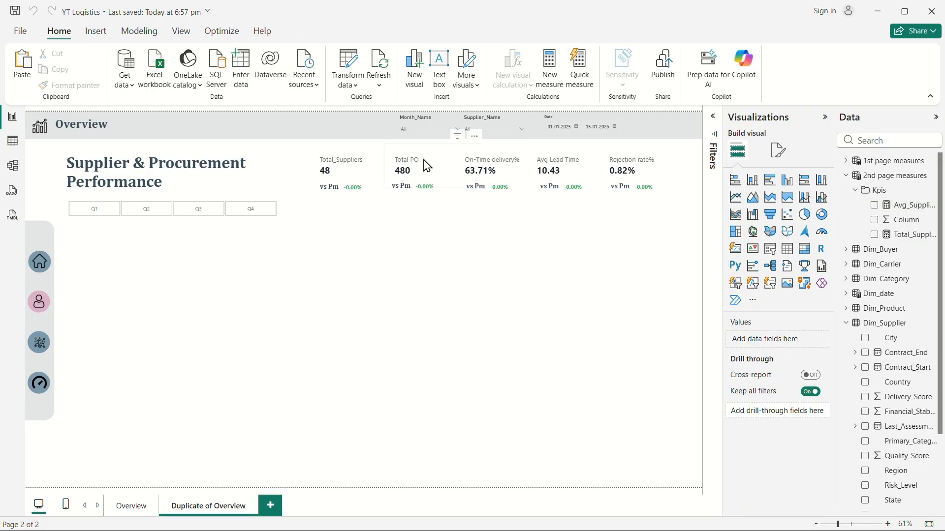
click(427, 167)
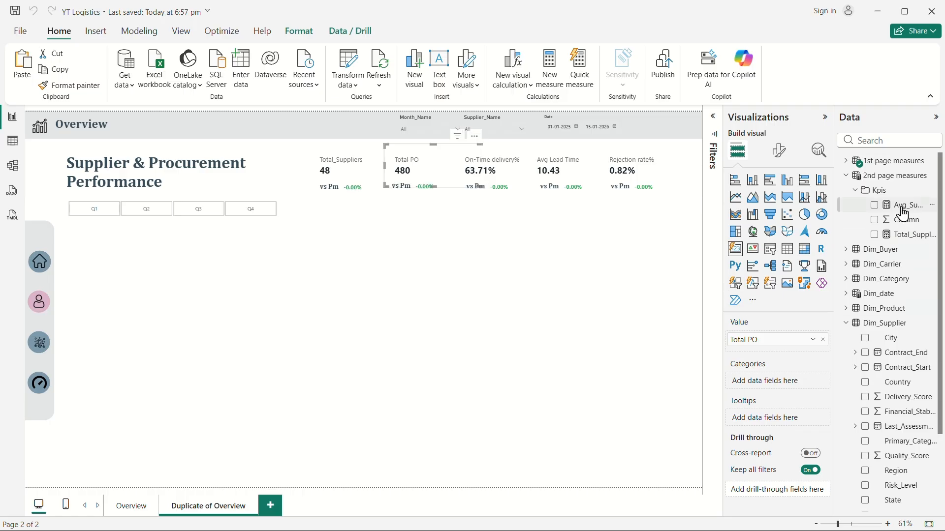
Replace the Total PO card's field with the Avg_Supplier_rating measure from the 2nd page measures Kpis folder.
click(846, 161)
click(855, 190)
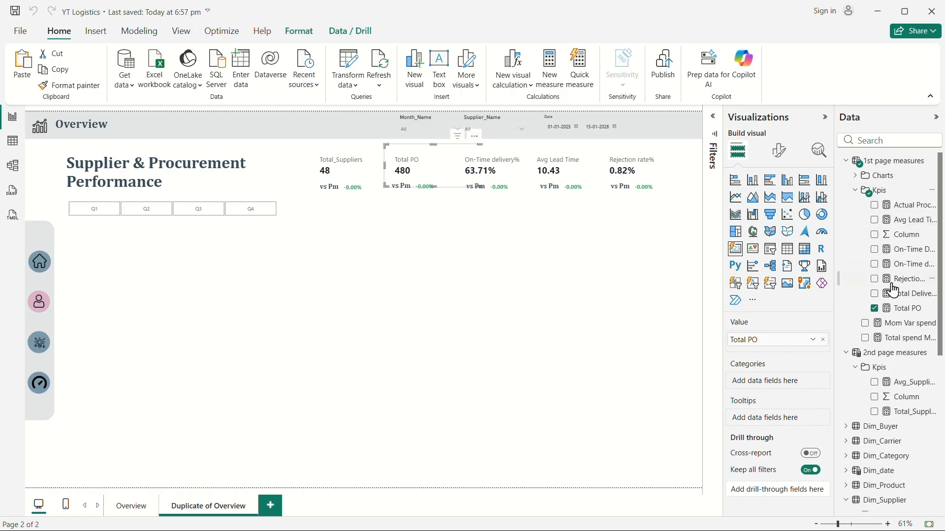
click(874, 309)
click(846, 161)
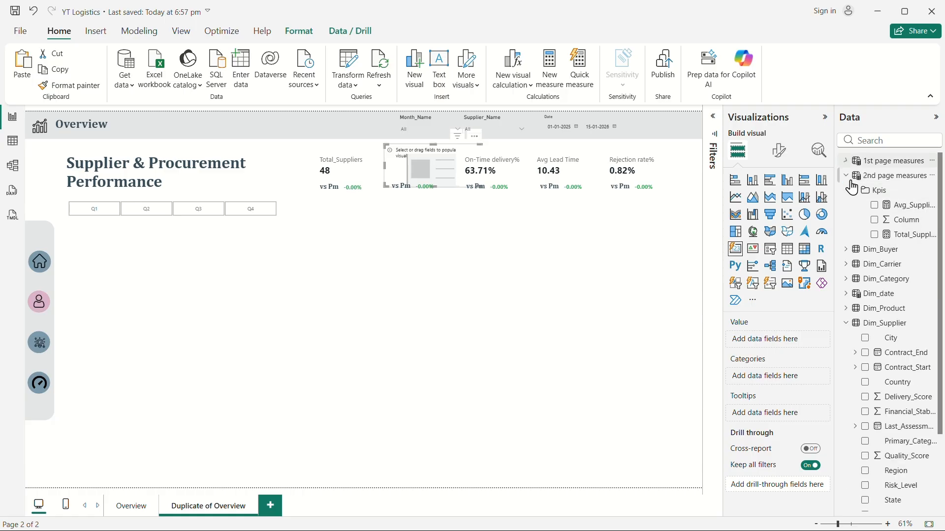
click(874, 205)
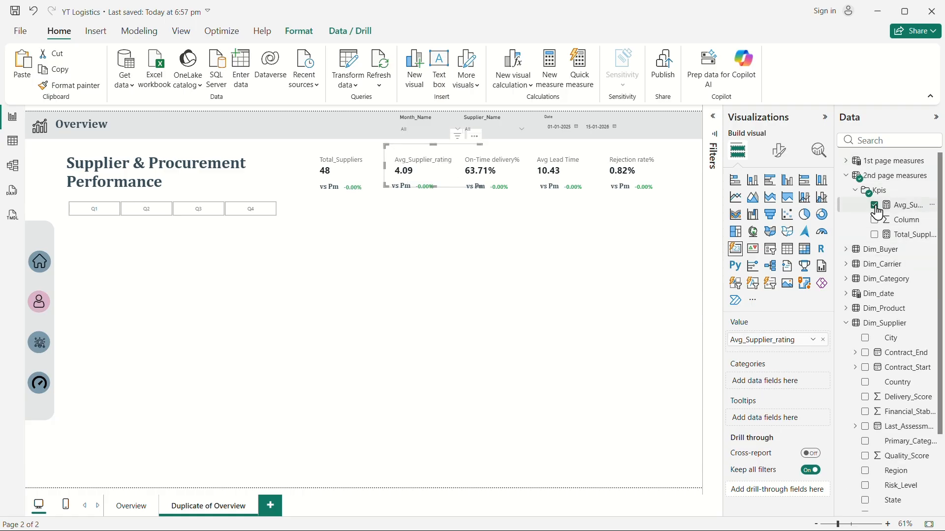
click(441, 291)
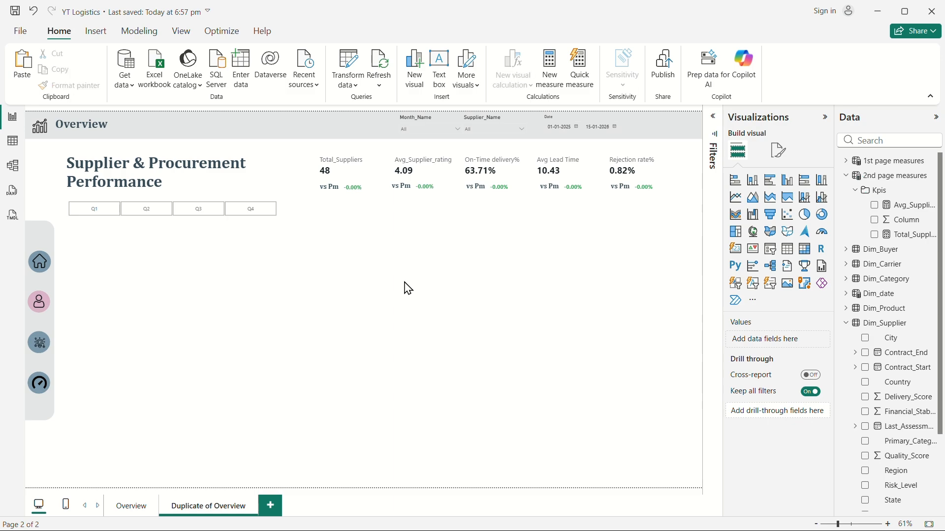
Select the On-Time delivery% card and create a new measure in 2nd page measures named Purchase_Price_Var.
click(490, 170)
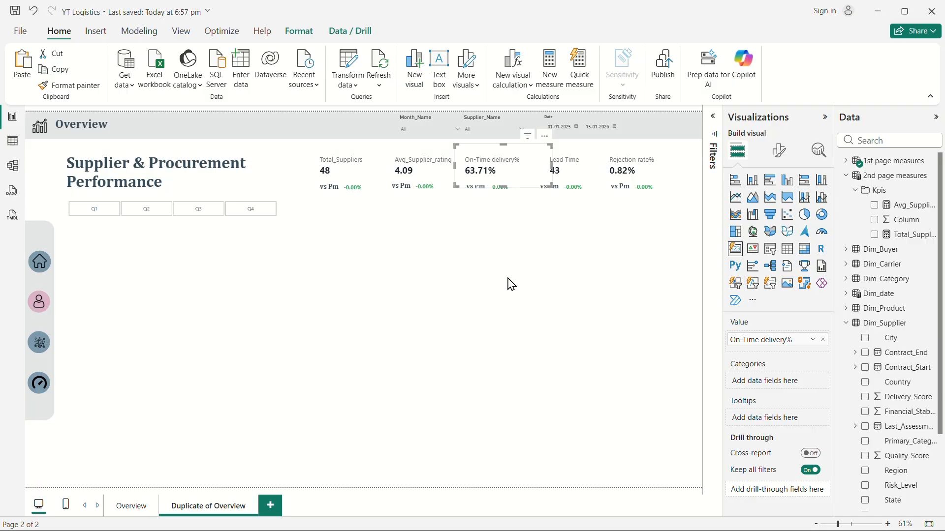
right_click(888, 183)
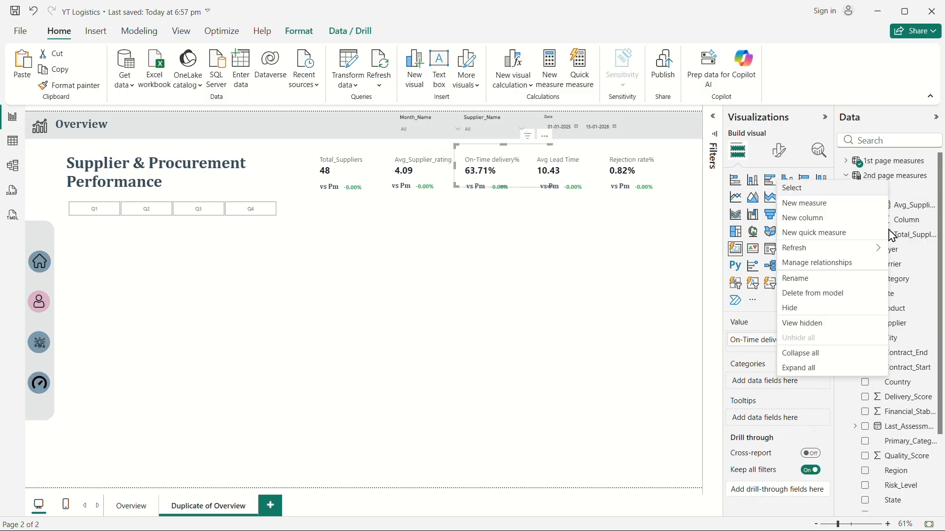
click(808, 211)
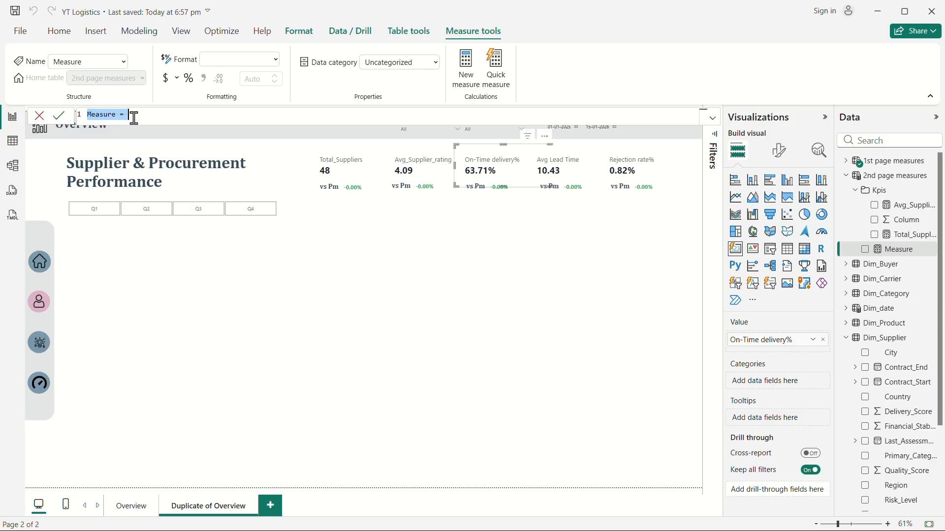
text(Purchace)
key(BackSpace)
key(BackSpace)
key(BackSpace)
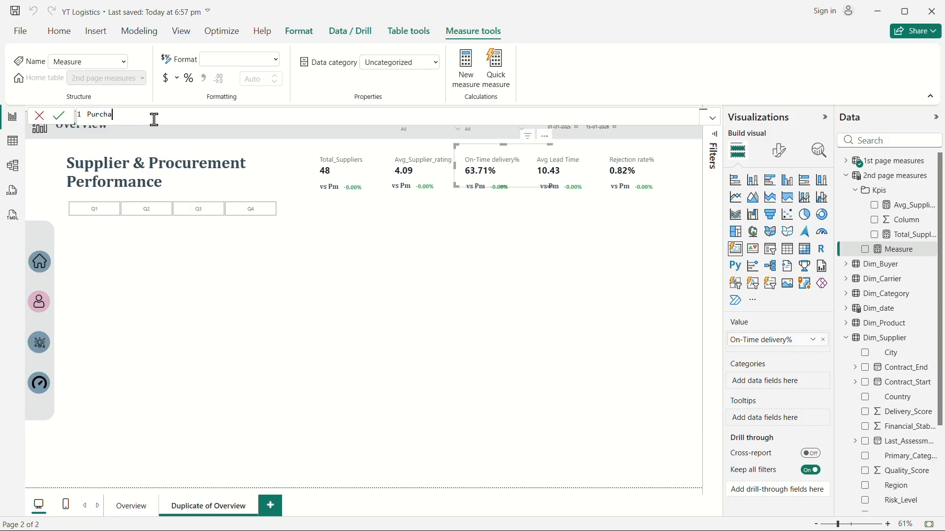
text(ase)
text(_Proce)
text( var)
key(BackSpace)
key(BackSpace)
key(BackSpace)
key(BackSpace)
key(BackSpace)
key(BackSpace)
text(ice )
text(Var)
key(shift+Return)
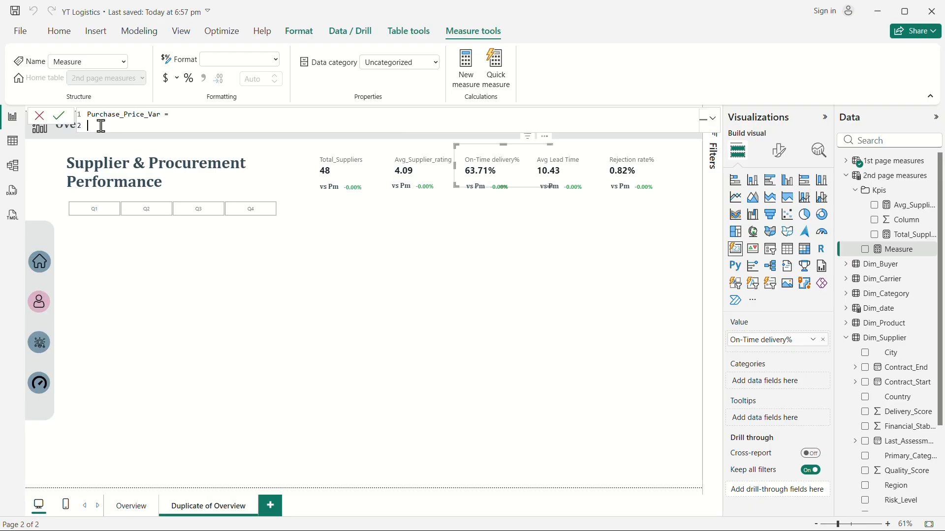
Start a variable contractspend defined as SUMX over the Fact_Procurement table.
text(v)
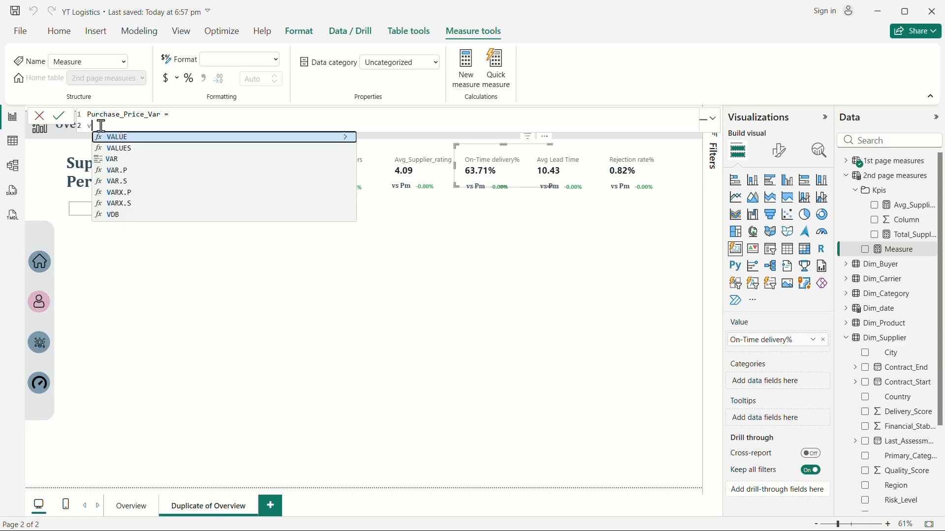
key(BackSpace)
key(shift+Return)
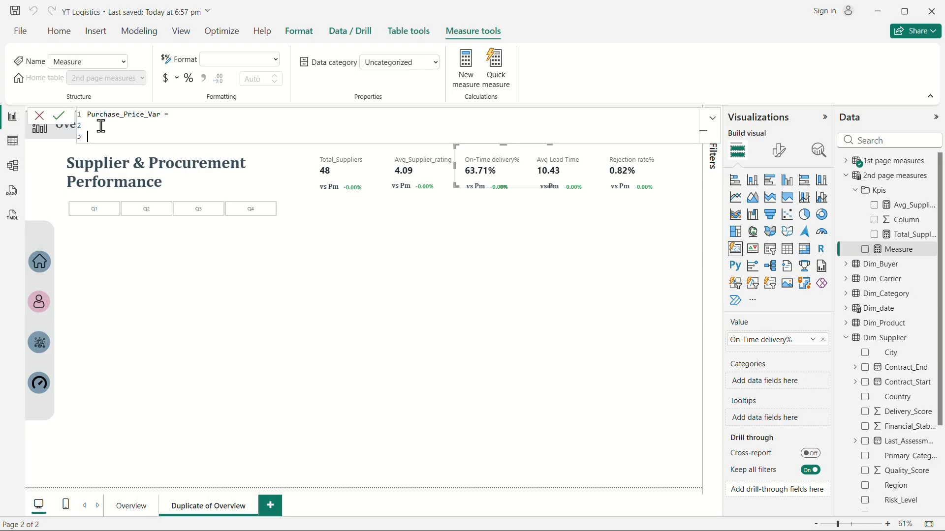
text(VAR contractspend=)
key(Return)
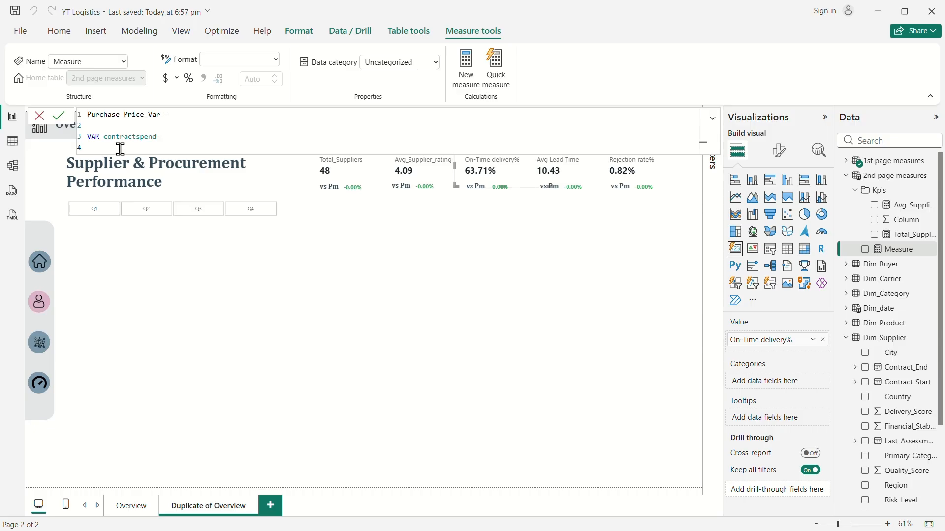
text(sumx)
click(149, 159)
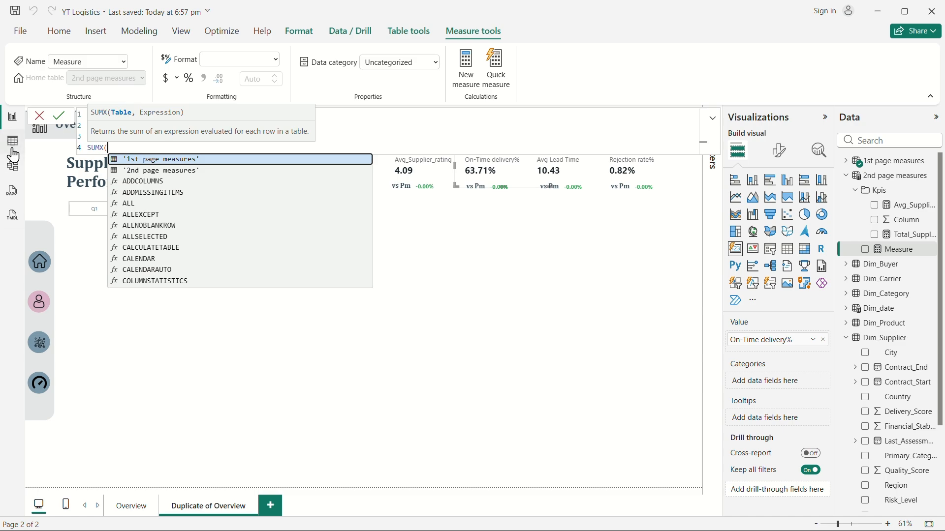
key(shift+Return)
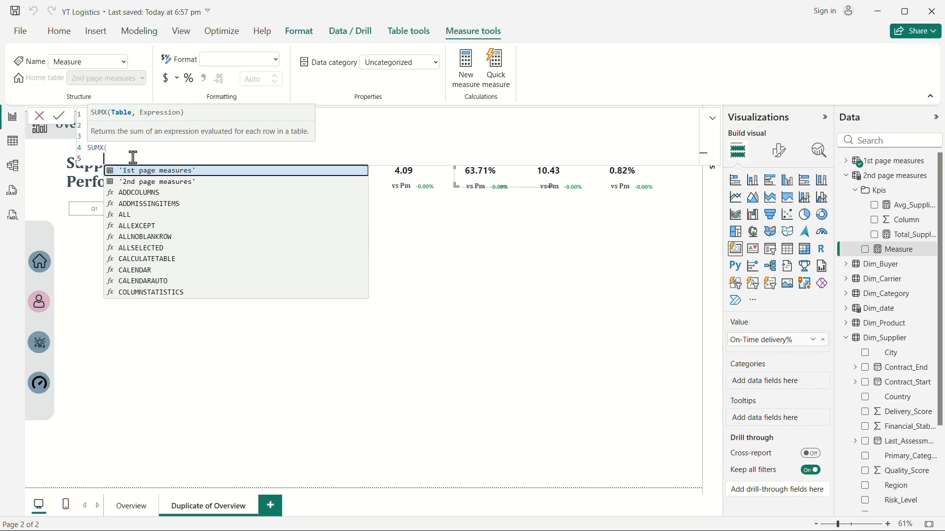
text(fc)
text(ct)
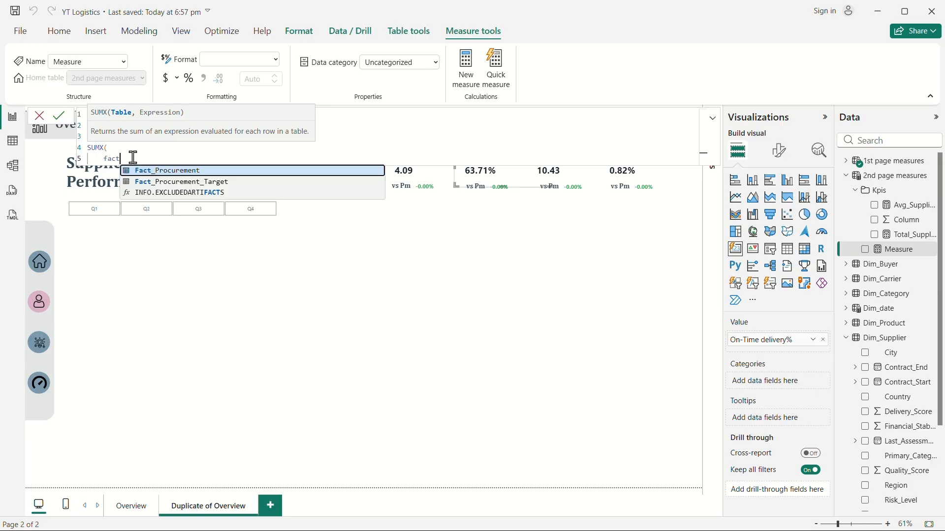
click(189, 168)
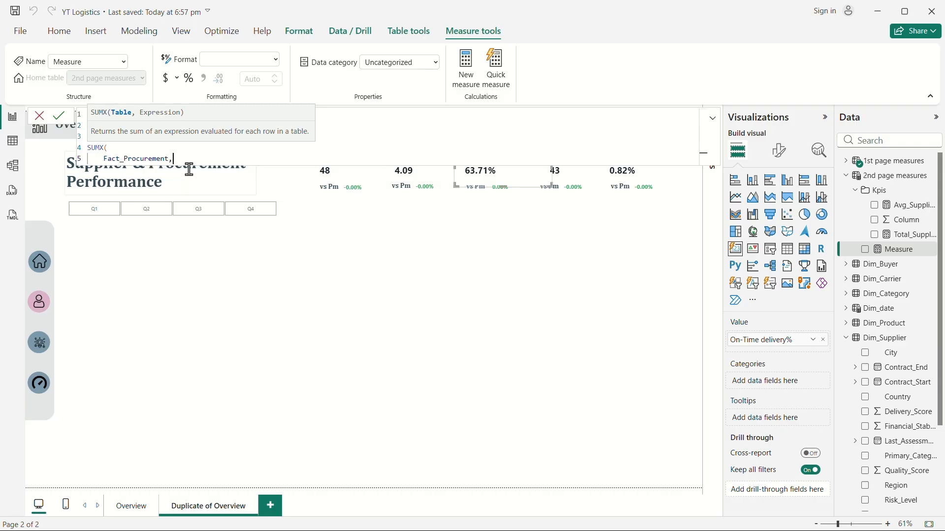
key(shift+Return)
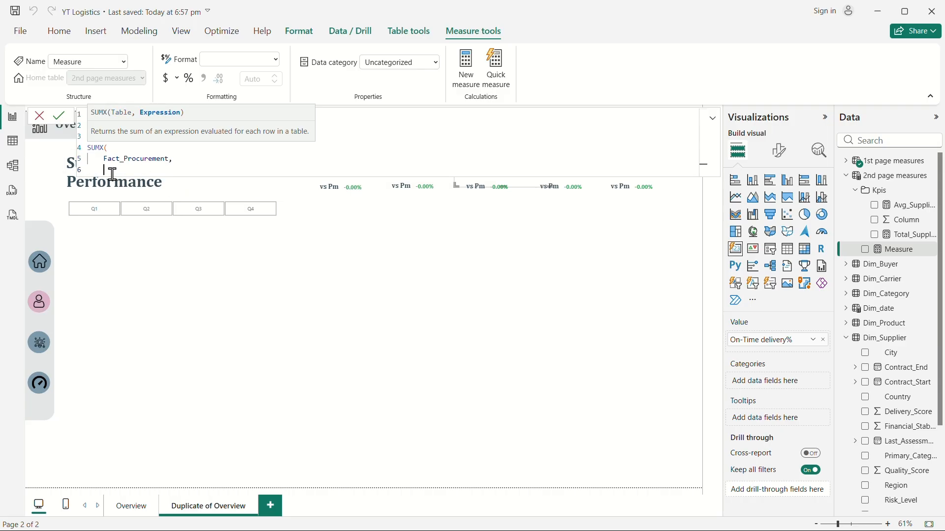
Complete the SUMX expression as Fact_Procurement[Contract_Unit_Price_INR]*Fact_Procurement[Ordered_Qty] and close the parenthesis.
text(unit)
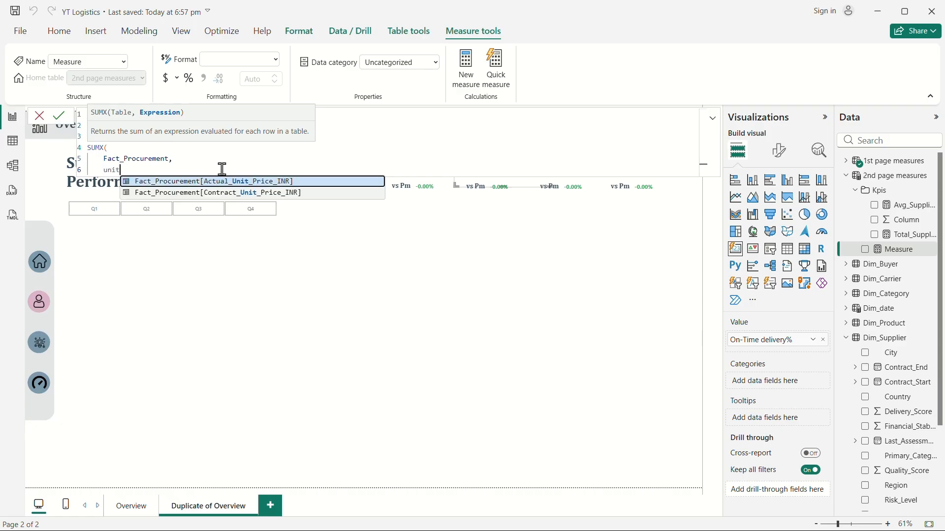
click(261, 196)
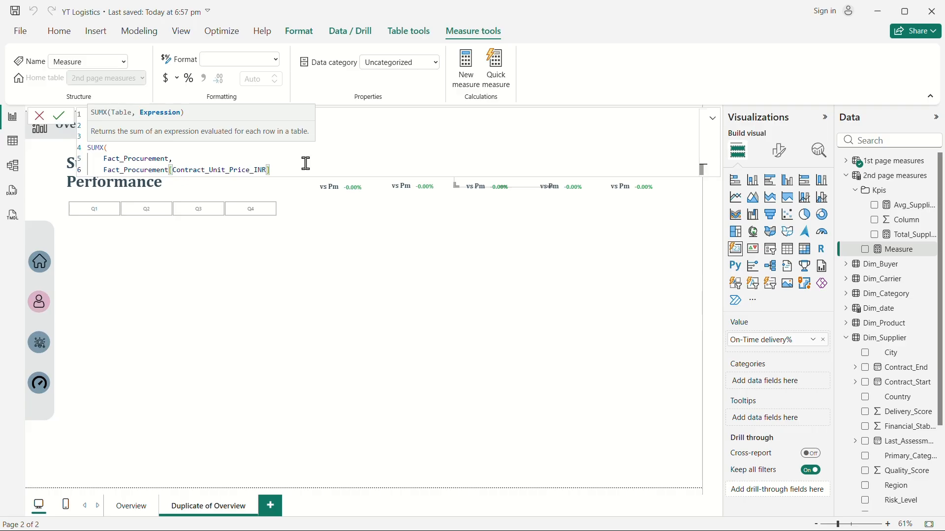
text(*)
key(shift+Return)
text(order)
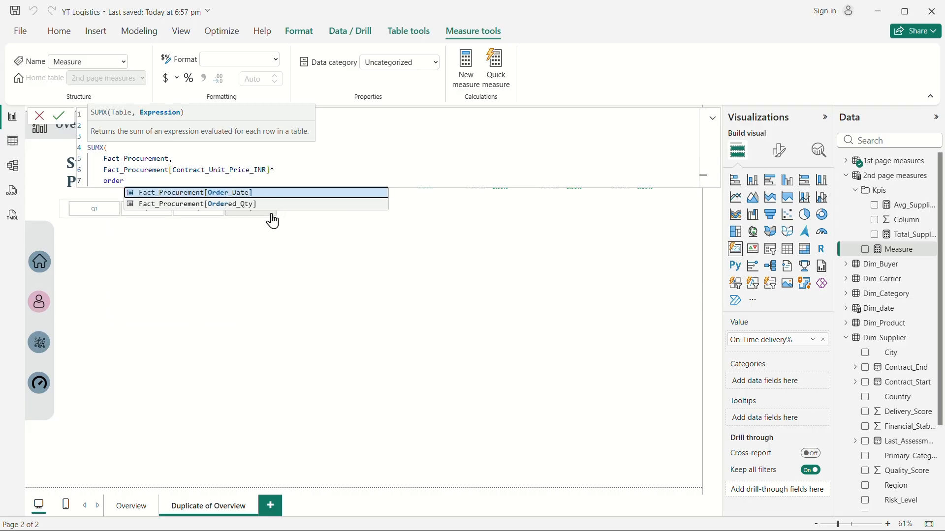
click(219, 203)
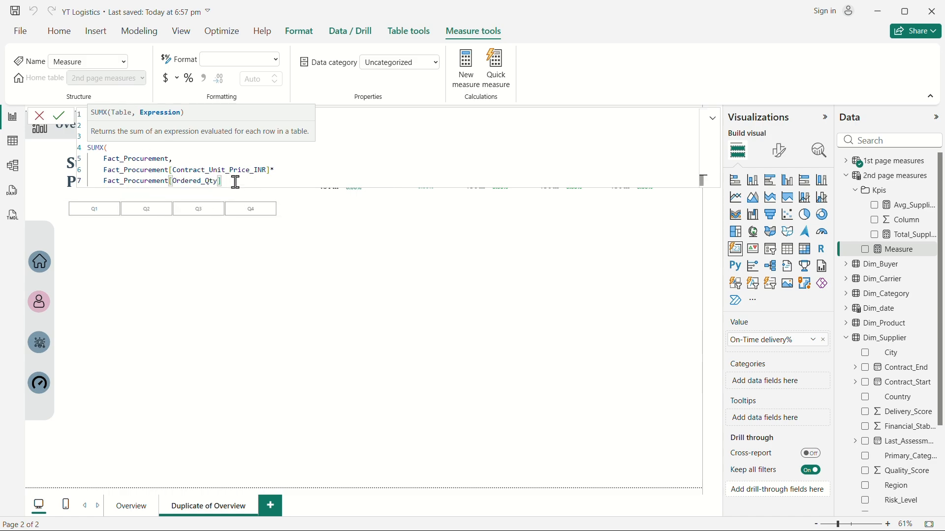
key(shift+Return)
text())
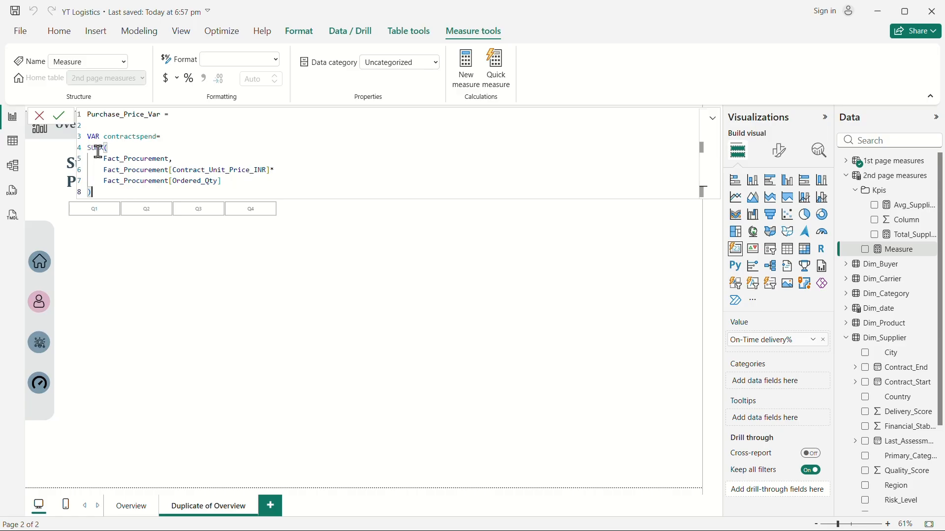
key(shift+Return)
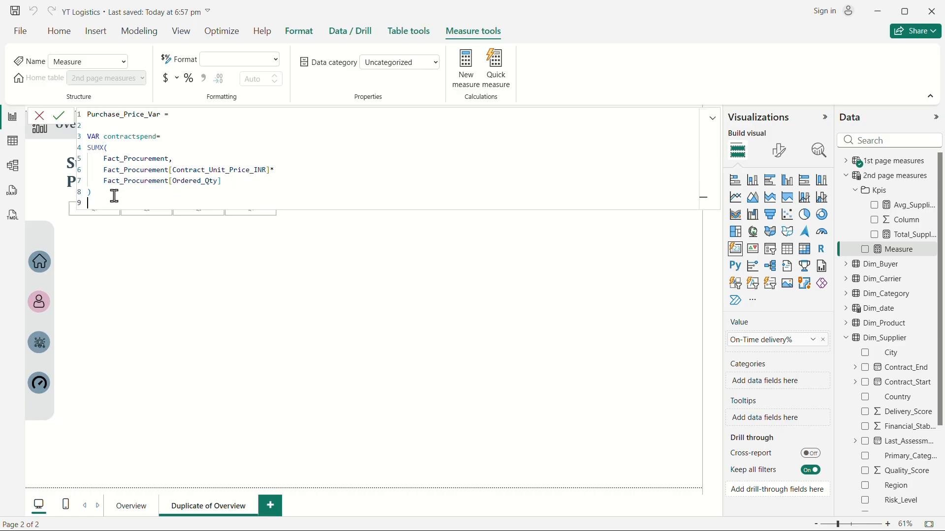
Add a variable Actualspend equal to the [Actual Procurement spend] measure.
key(shift+Return)
text(VAR)
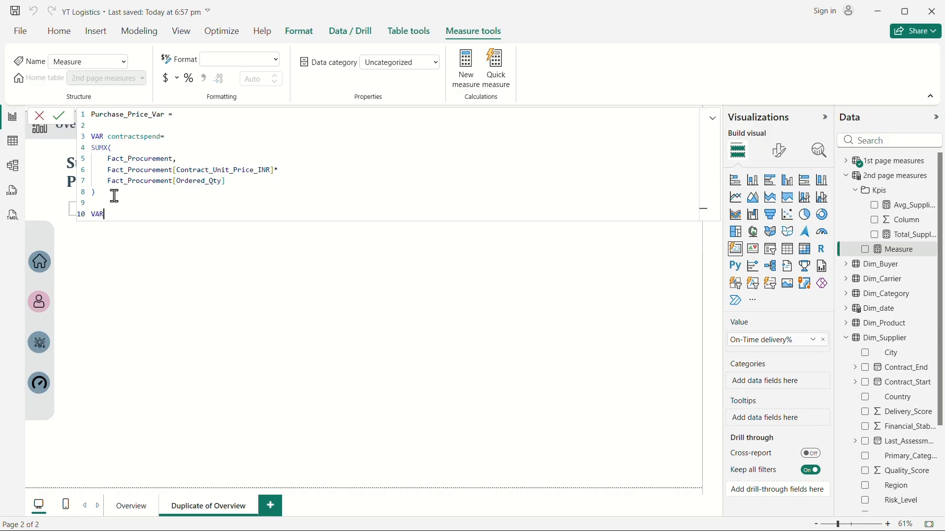
text( Actualspend =)
key(shift+Return)
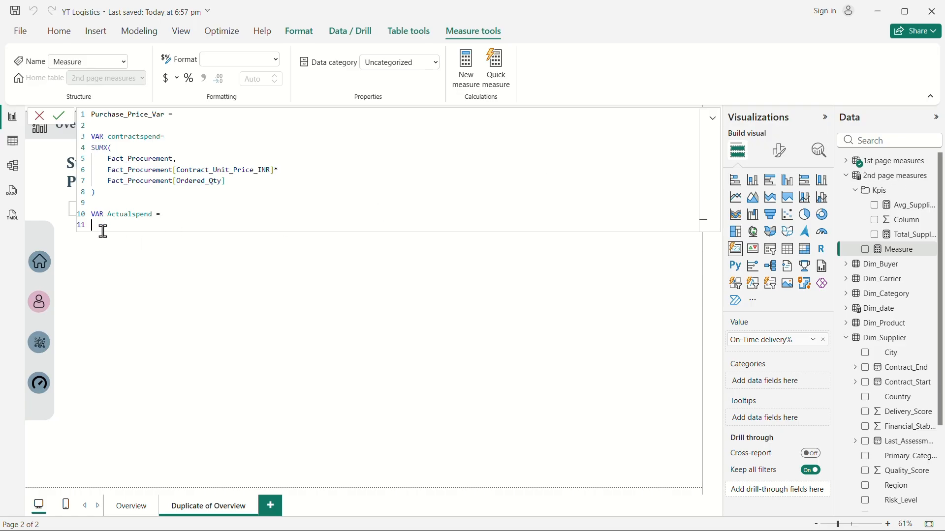
text(actu)
click(192, 237)
key(Return)
key(Return)
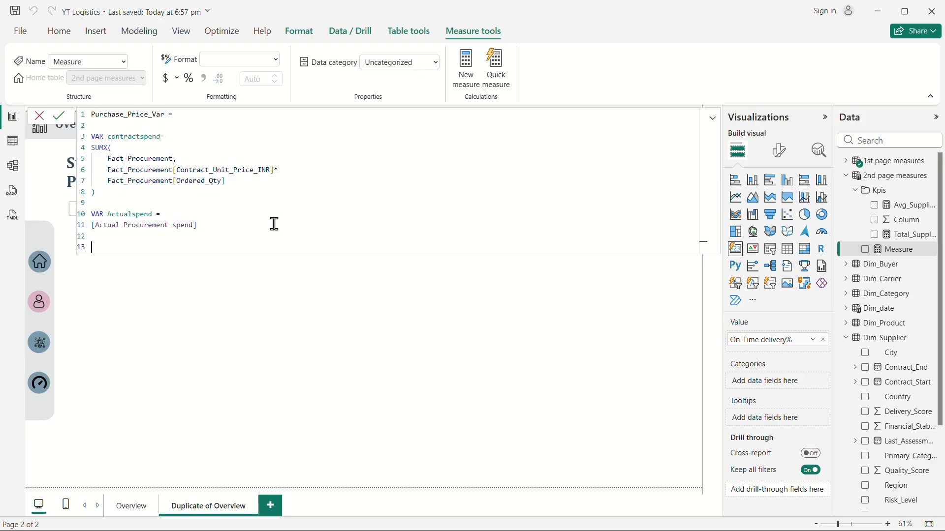
Add the RETURN section with a DIVIDE whose numerator is [Actual Procurement spend] minus contractspend.
text(RETURN)
key(Return)
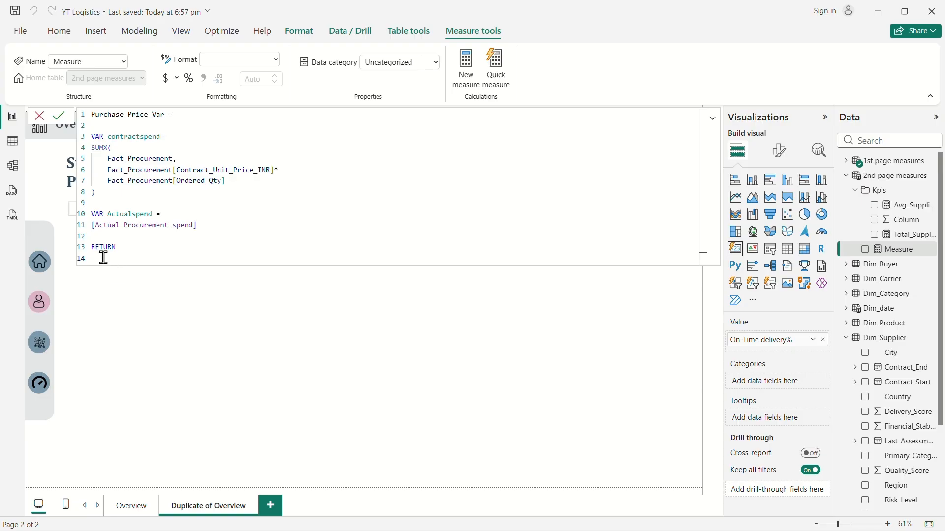
key(shift+Return)
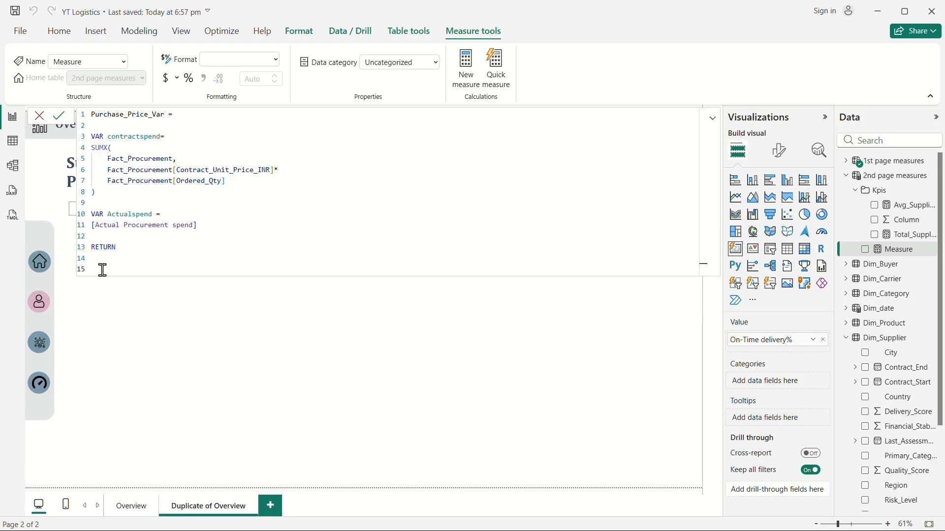
text(DIVIDE()
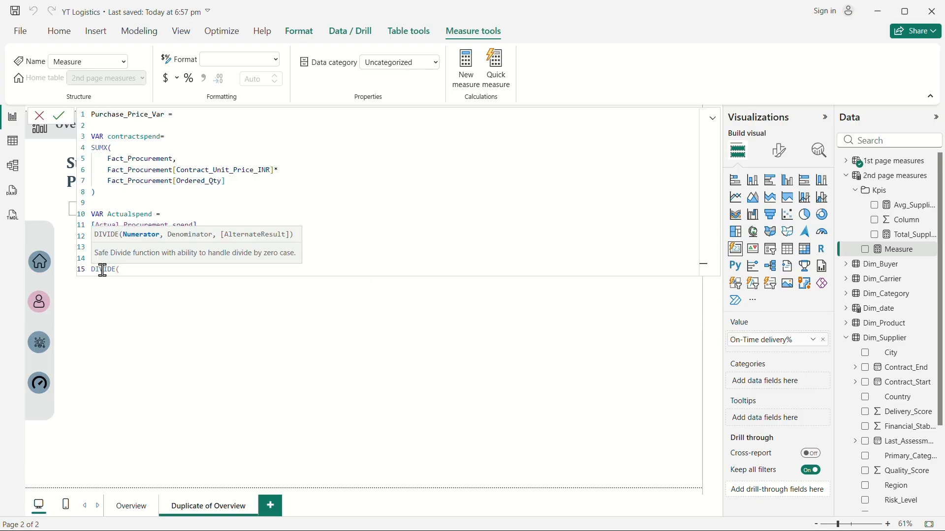
key(shift+Return)
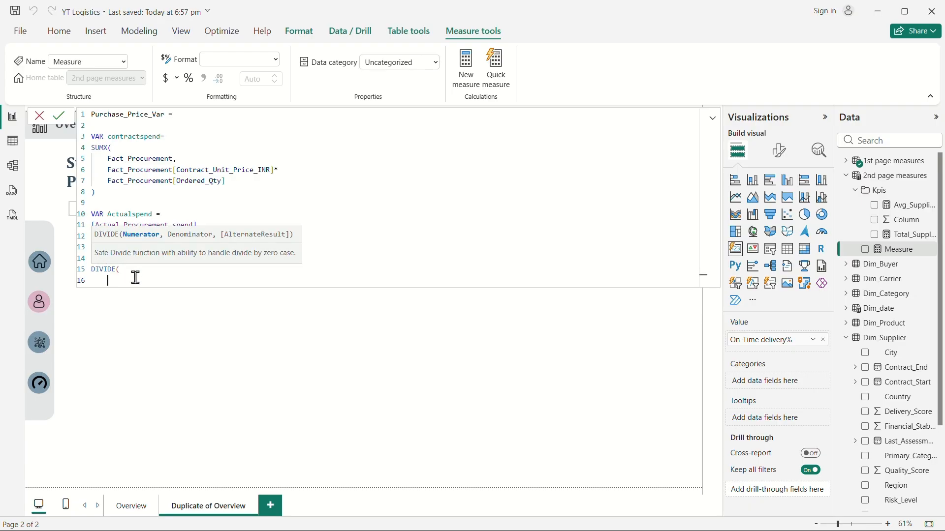
text(act)
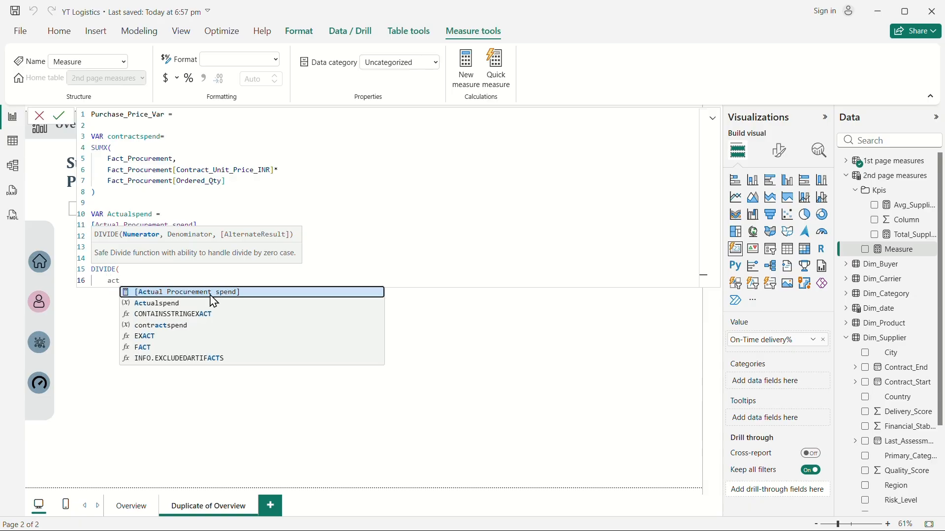
key(Tab)
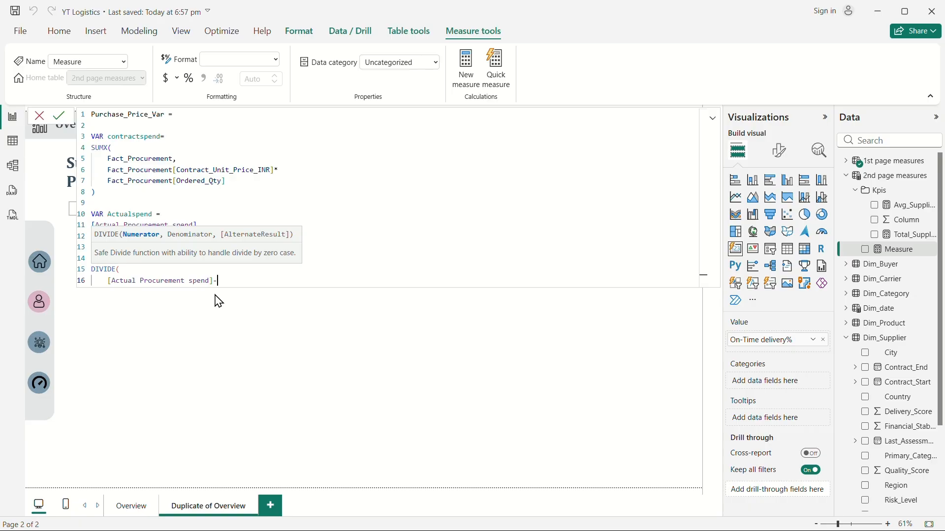
text(cont)
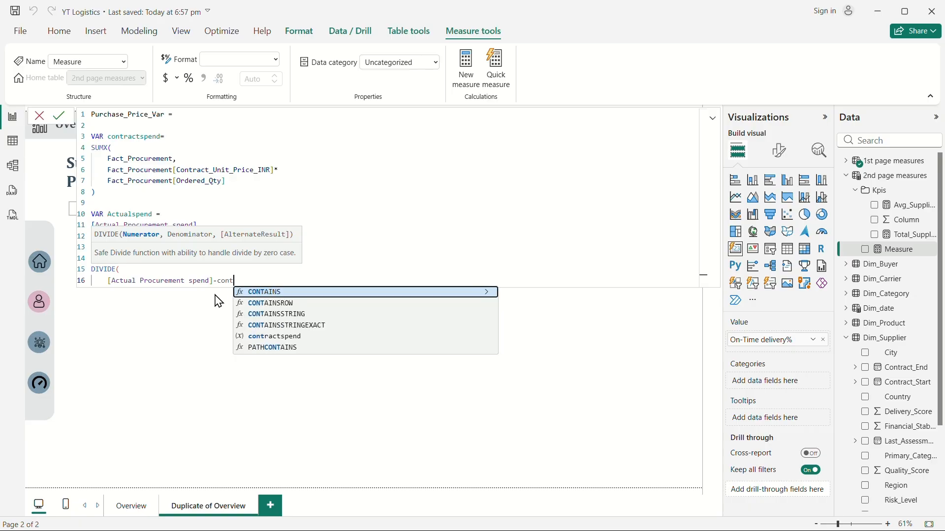
click(292, 338)
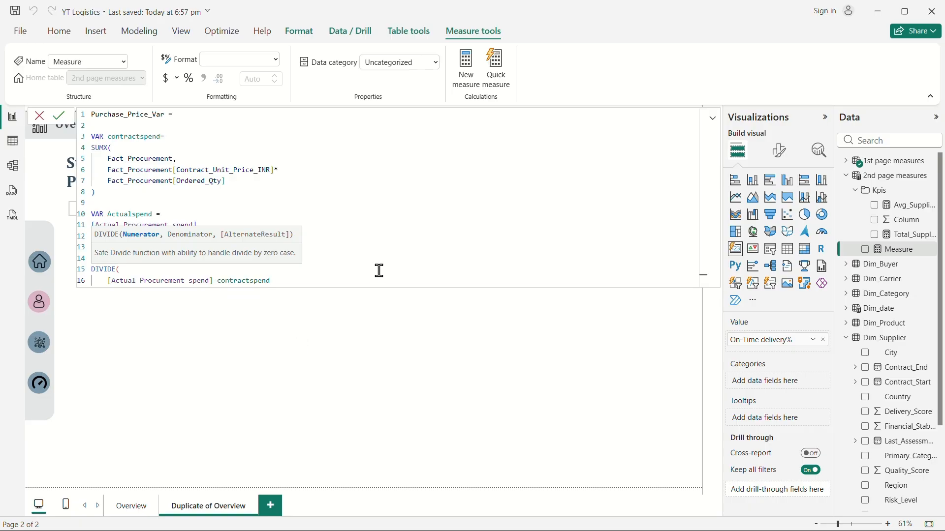
Set the contractspend variable as the DIVIDE denominator on the next line.
text(,)
key(Return)
text(con)
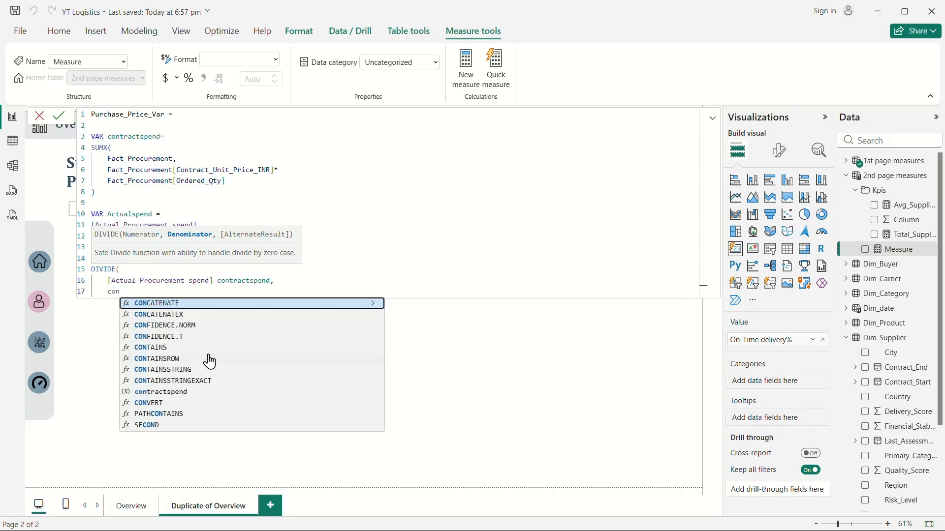
text(tr)
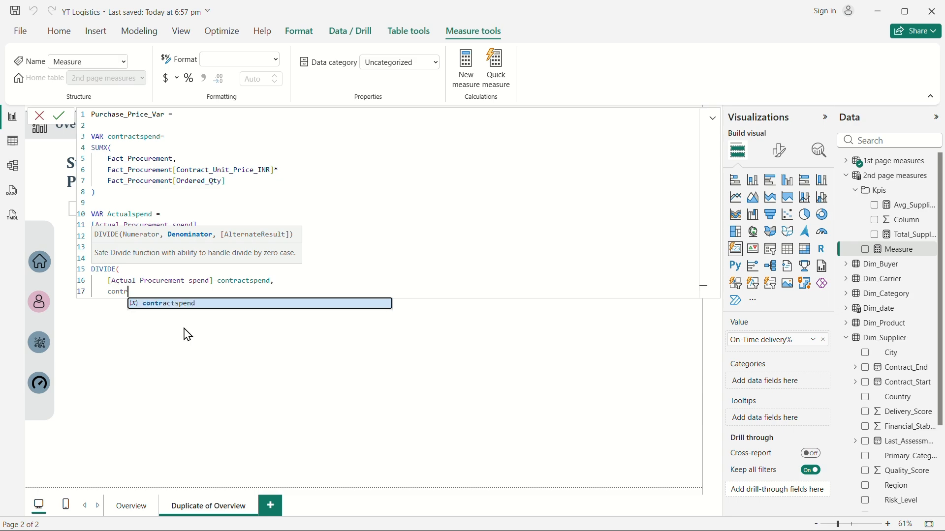
click(221, 305)
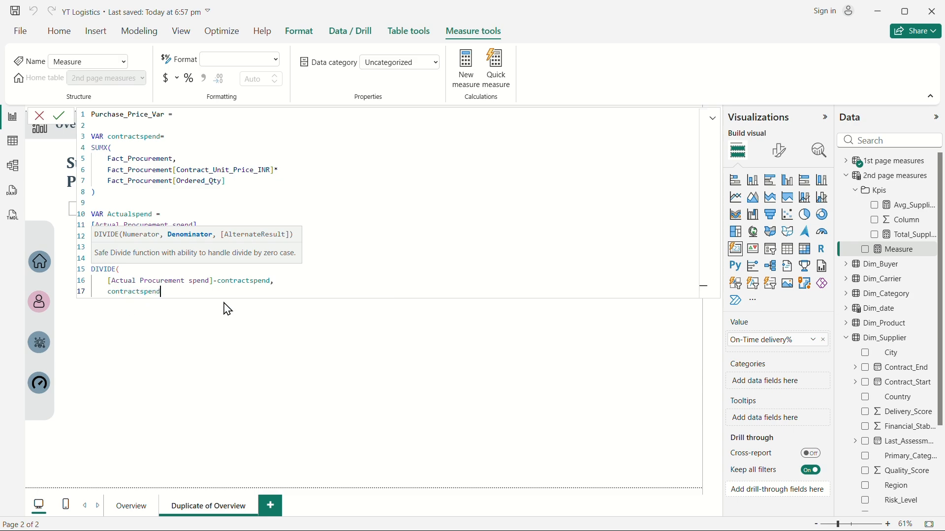
Replace [Actual Procurement spend] in the numerator with the Actualspend variable.
click(214, 281)
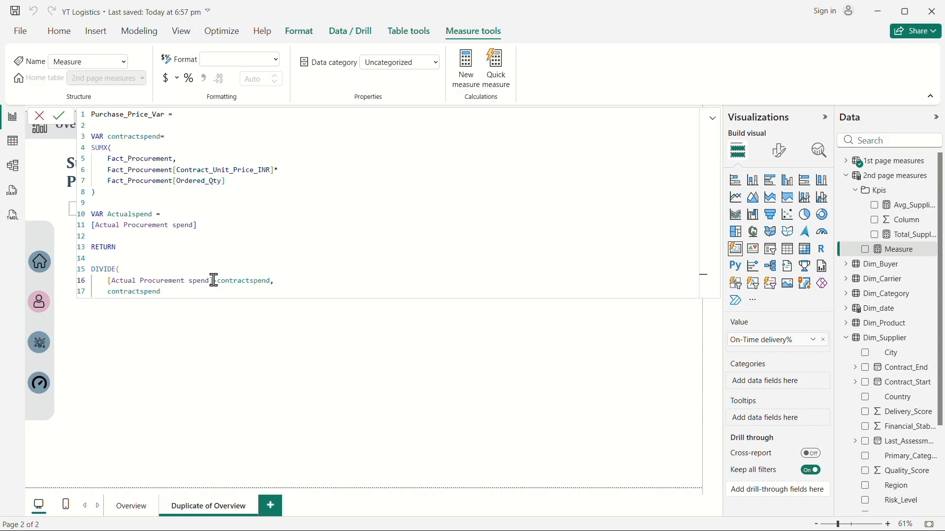
key(BackSpace)
key(BackSpace)
key(BackSpace)
key(BackSpace)
key(BackSpace)
key(BackSpace)
key(BackSpace)
key(BackSpace)
key(BackSpace)
key(BackSpace)
key(BackSpace)
key(BackSpace)
key(BackSpace)
key(BackSpace)
key(BackSpace)
key(BackSpace)
key(BackSpace)
key(BackSpace)
key(BackSpace)
key(BackSpace)
key(BackSpace)
key(BackSpace)
key(BackSpace)
text(actu)
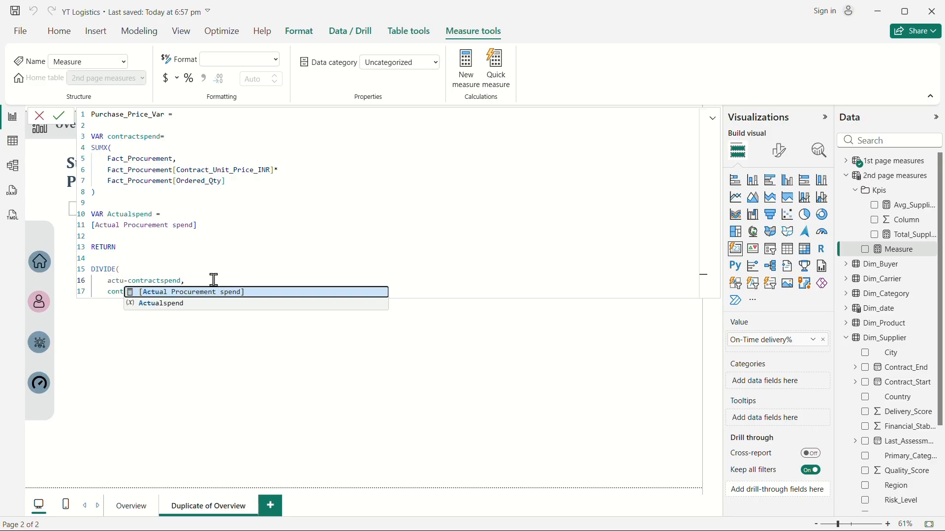
click(188, 304)
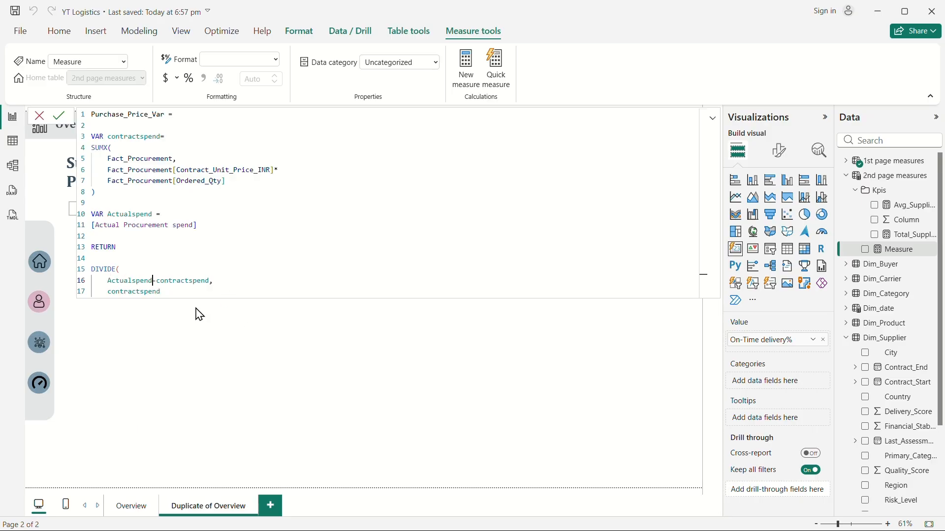
Add 0 as the alternate result, close the DIVIDE parenthesis and commit the Purchase_Price_Var measure.
click(171, 294)
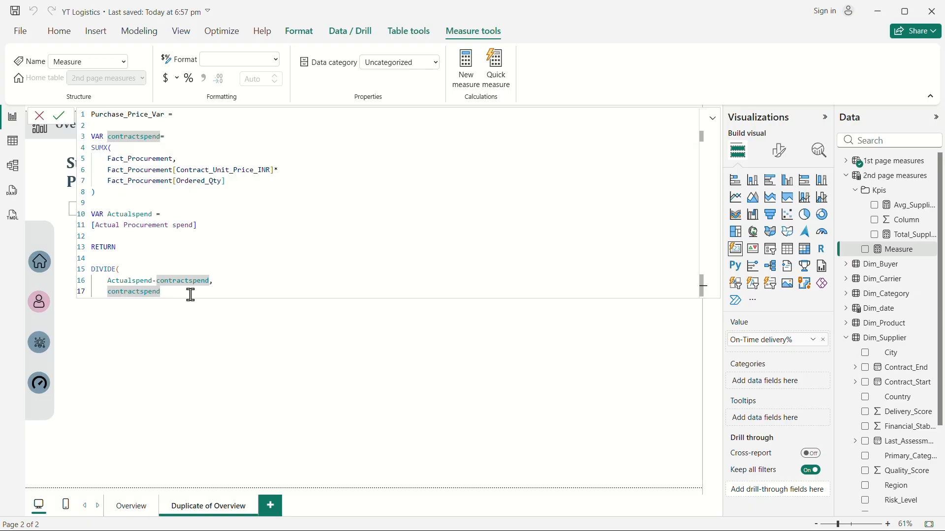
text(,)
key(Return)
text(0)
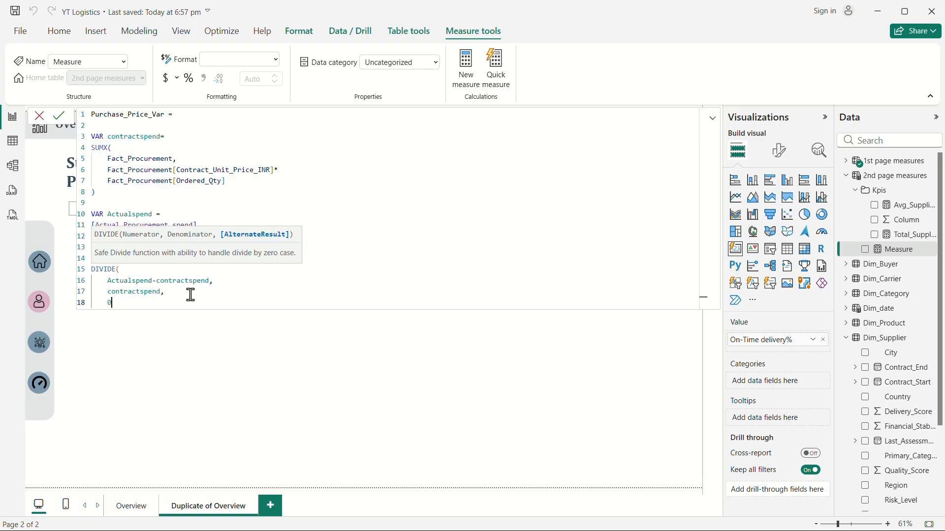
key(Return)
text())
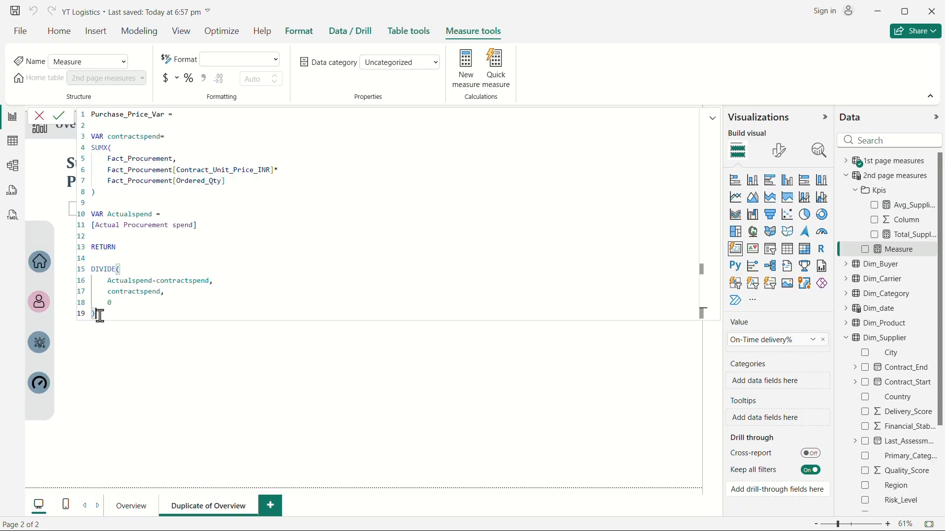
key(Return)
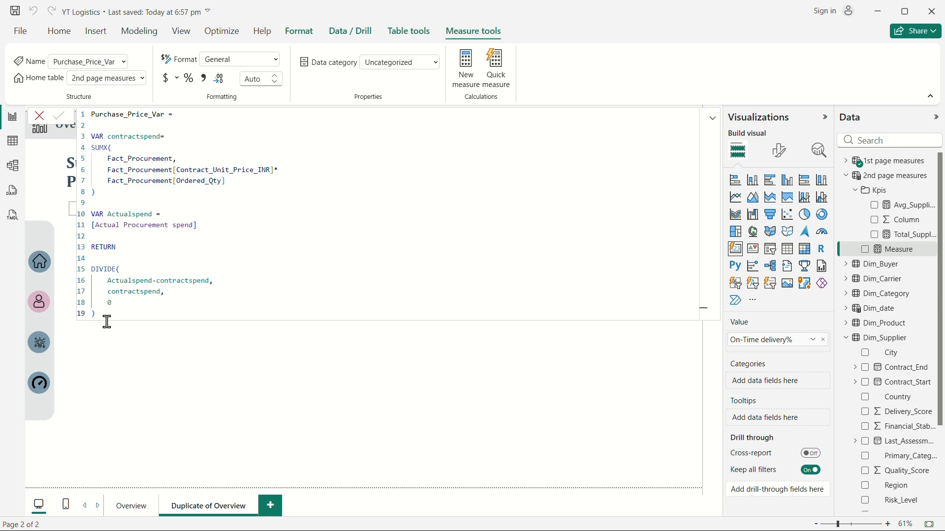
Replace the On-Time delivery% field on the third KPI card with the Purchase_Price_Var measure.
click(40, 347)
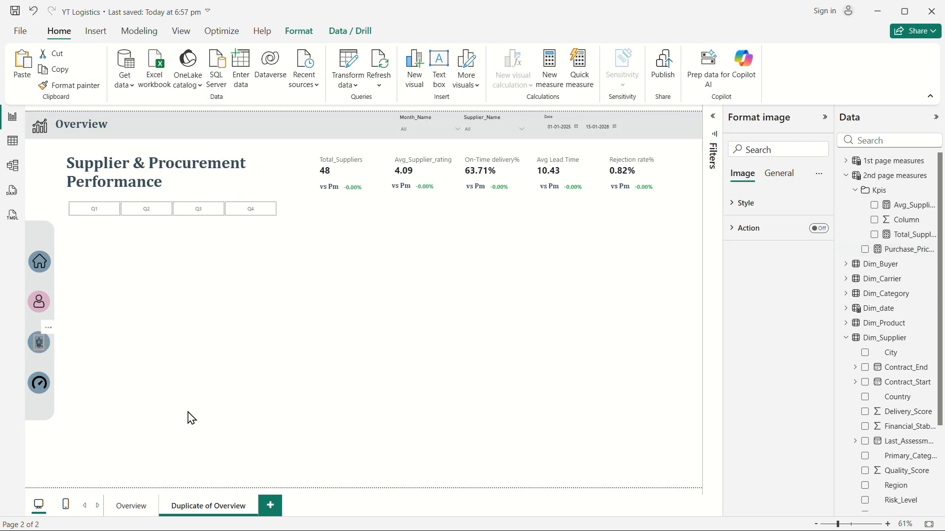
click(369, 187)
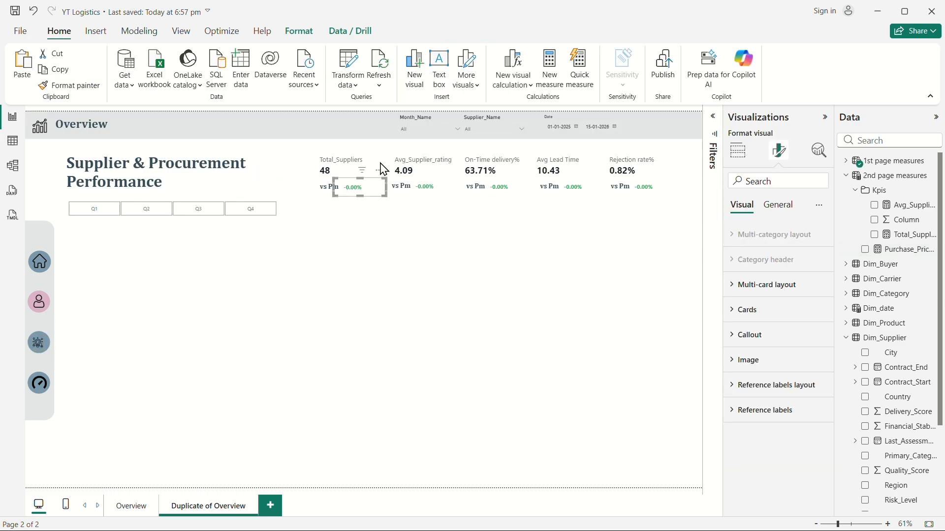
click(502, 169)
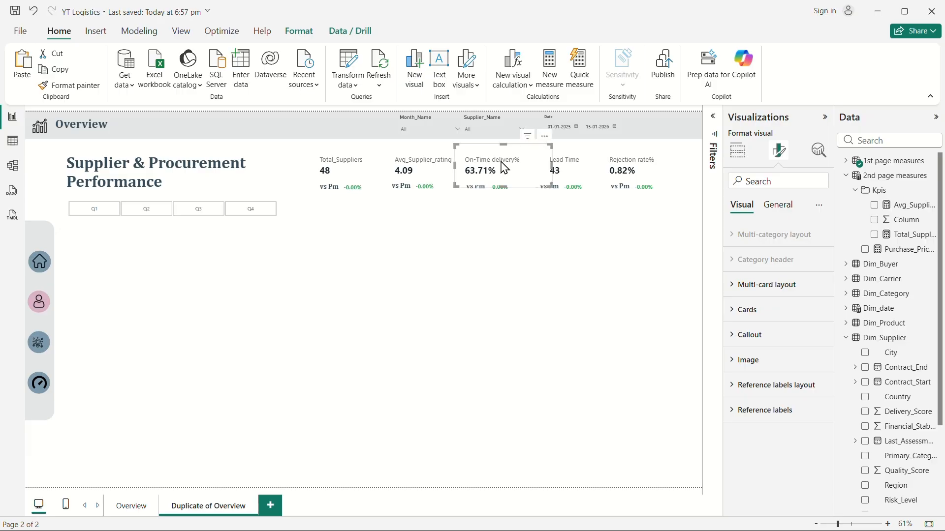
click(846, 161)
click(847, 160)
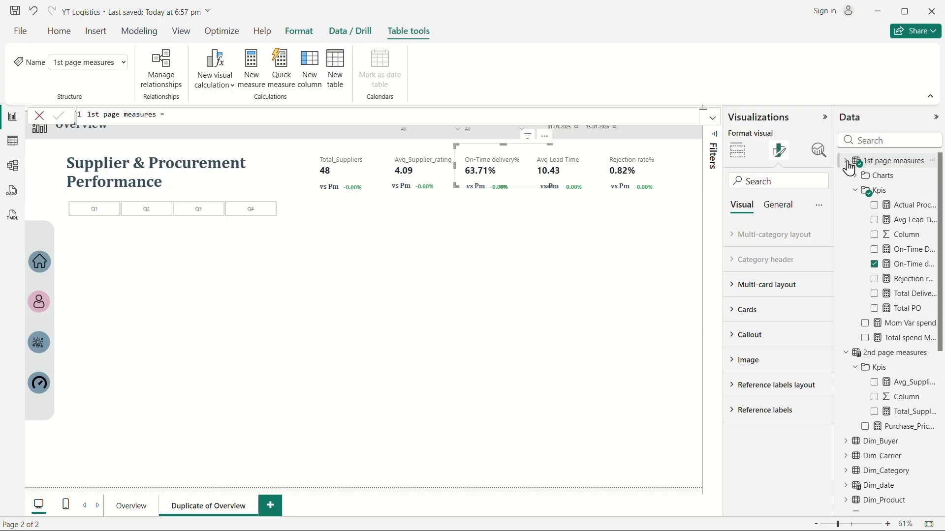
click(874, 265)
click(846, 161)
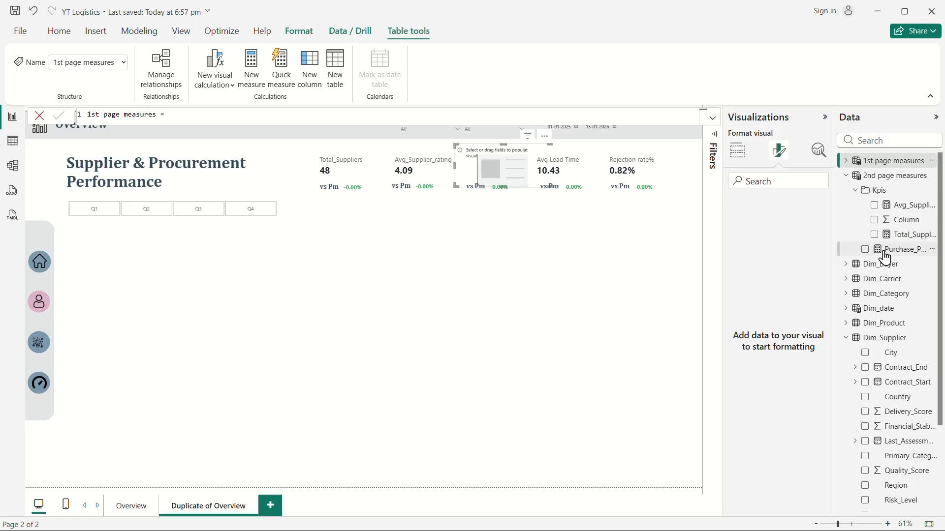
click(865, 250)
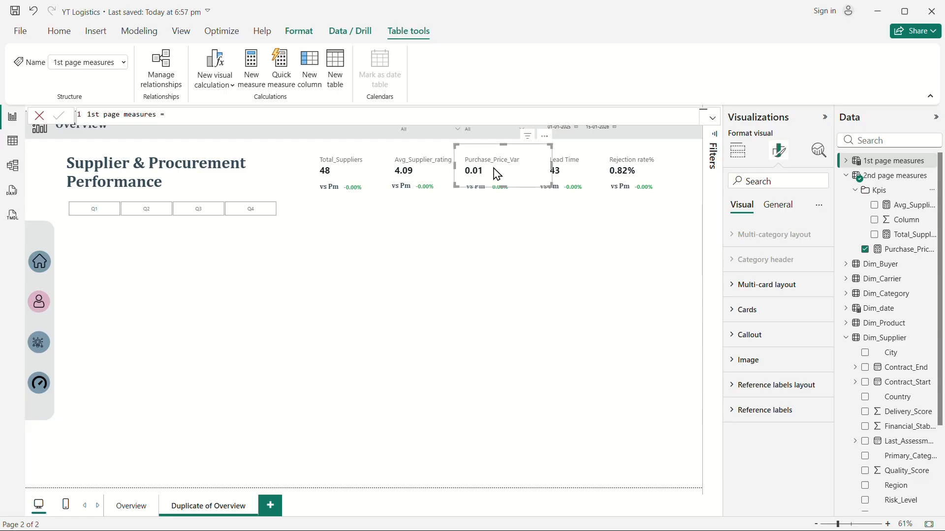
Set the Purchase_Price_Var measure's format to Percentage.
click(905, 251)
click(276, 63)
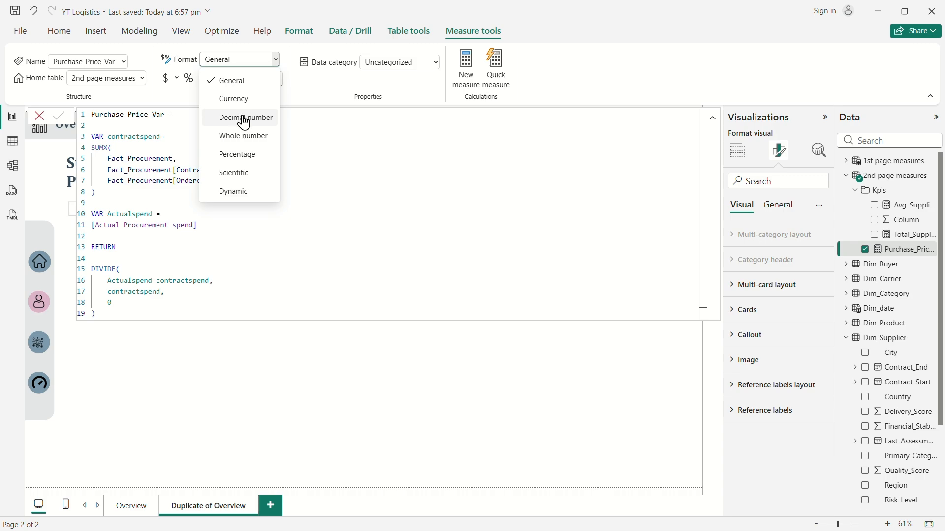
click(238, 156)
click(465, 353)
Open conditional formatting for the card's callout value font color and switch the format style to Rules.
click(519, 172)
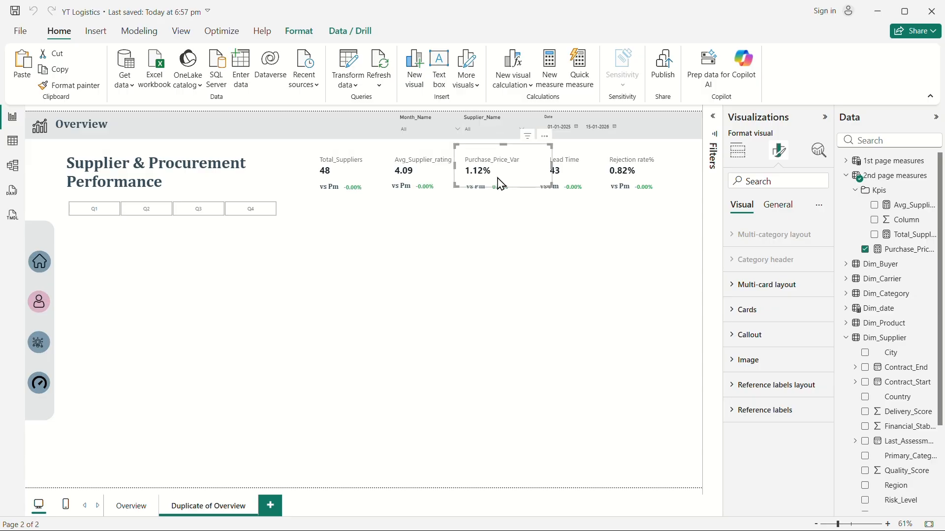
click(740, 335)
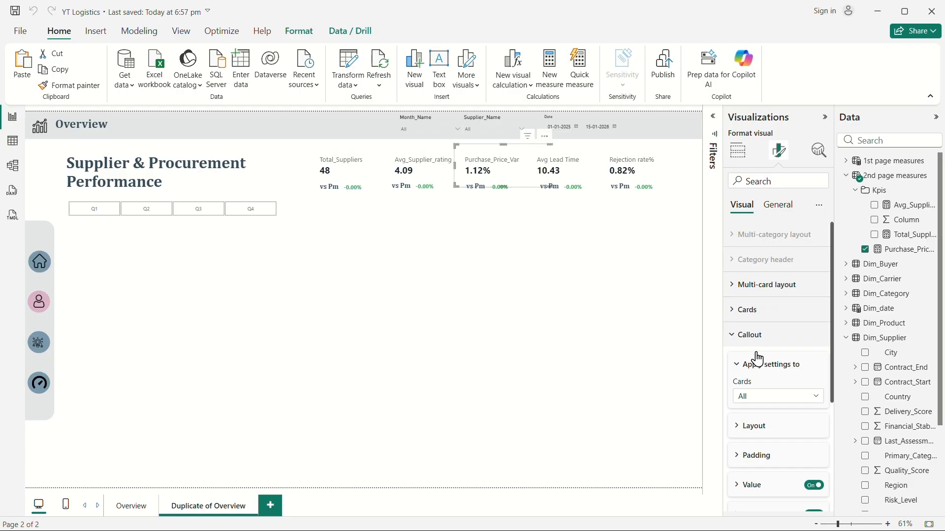
scroll(784, 395, down, 3)
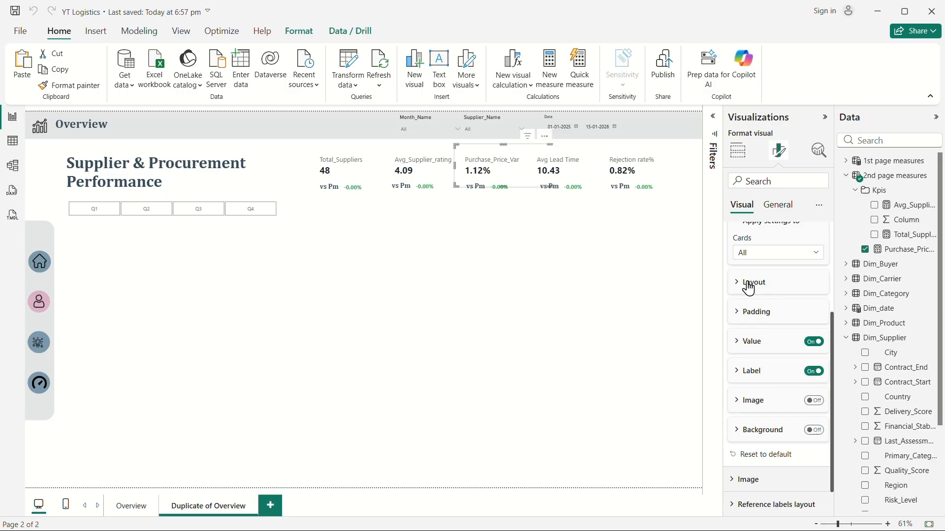
click(741, 347)
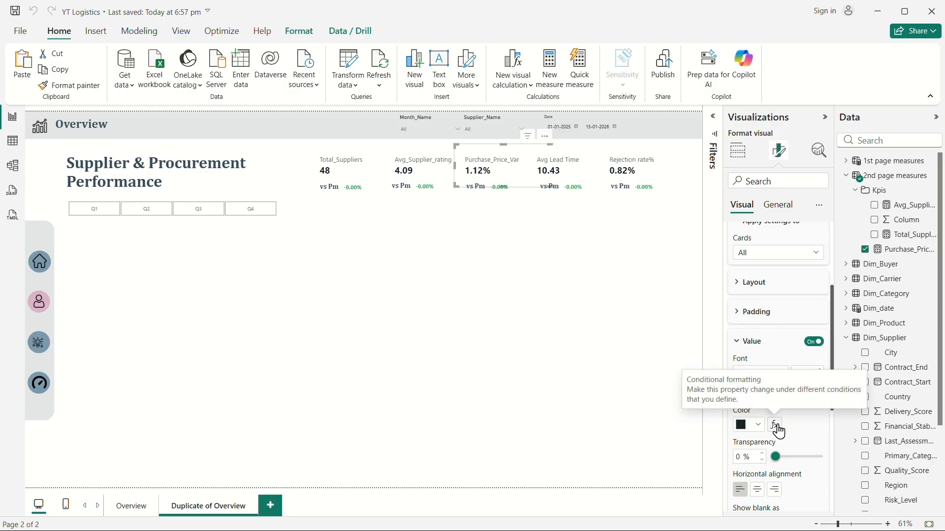
click(776, 426)
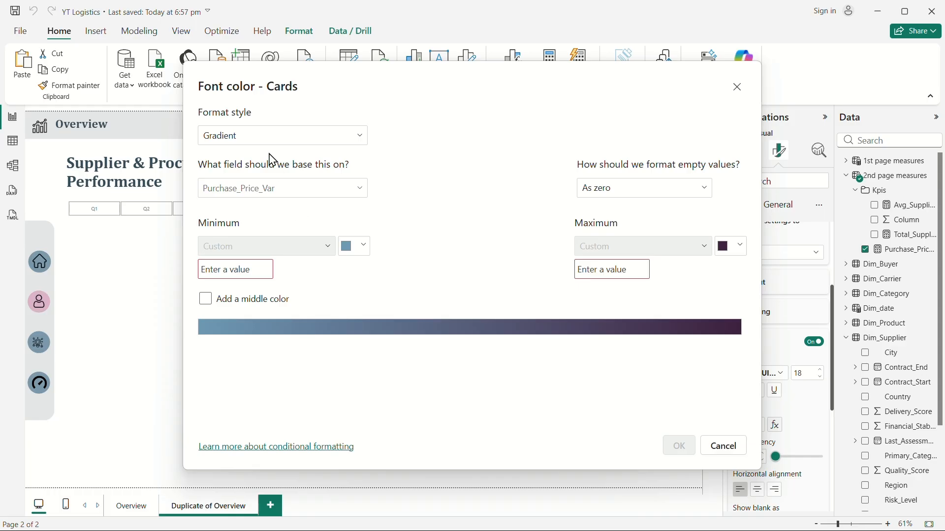
click(257, 141)
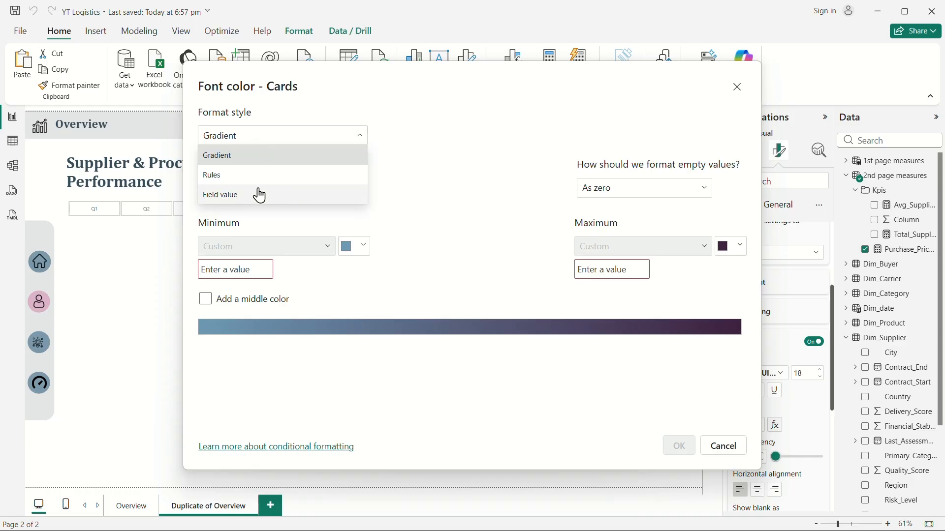
click(229, 183)
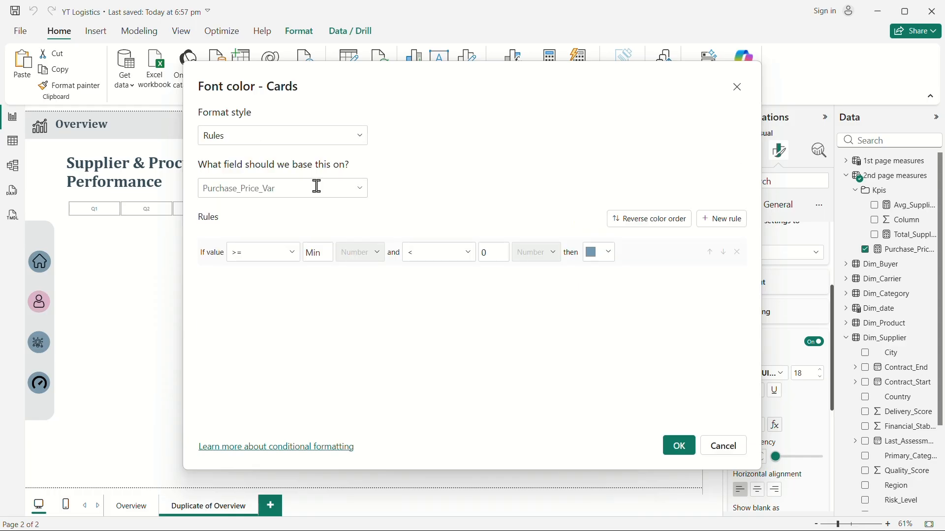
Base the font color rules on Purchase_Price_Var and set the first rule to values from 0 up to Max.
click(316, 187)
click(225, 289)
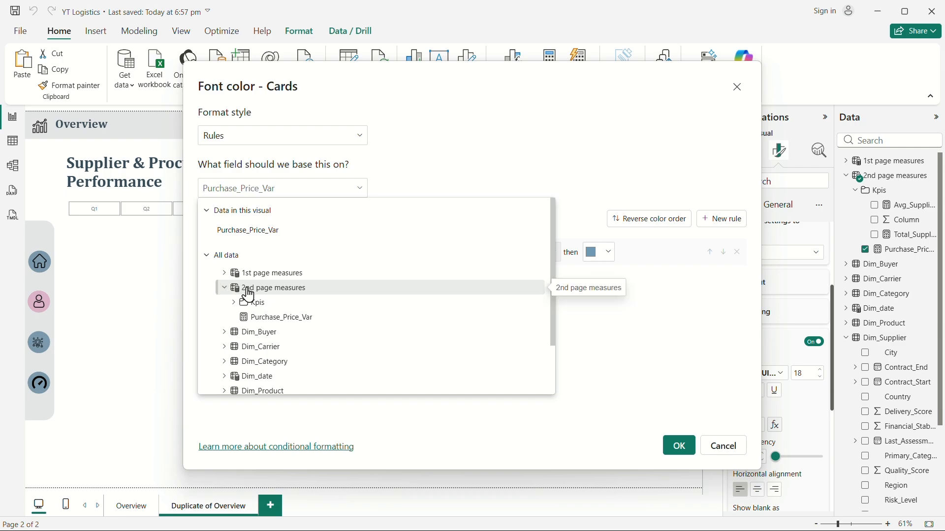
click(274, 319)
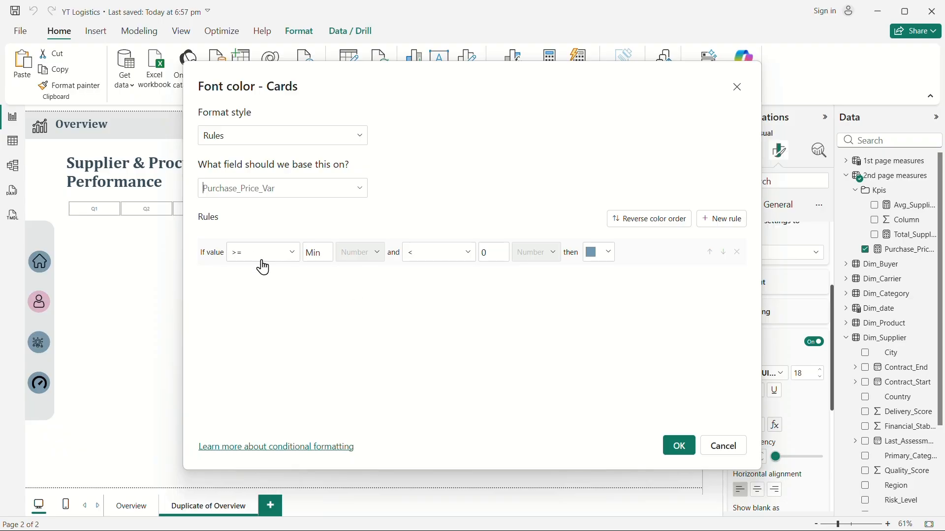
click(311, 252)
text(0)
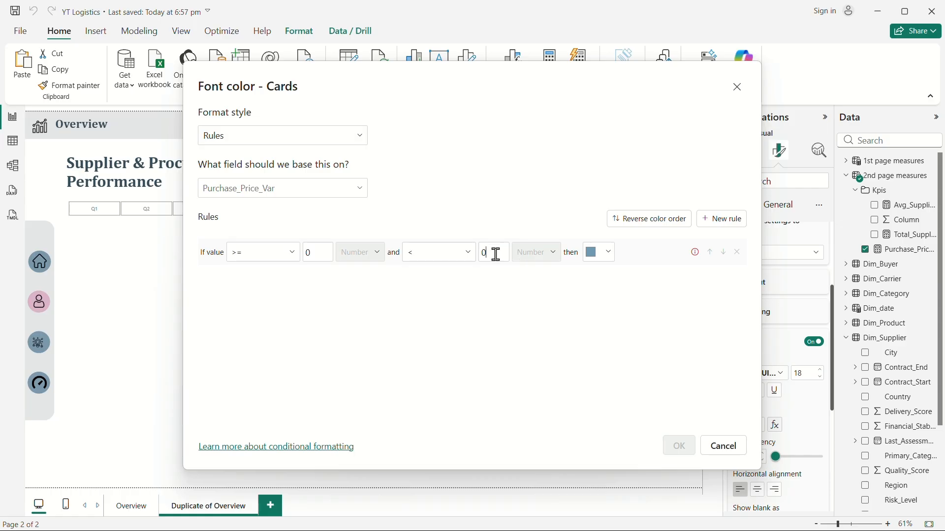
key(BackSpace)
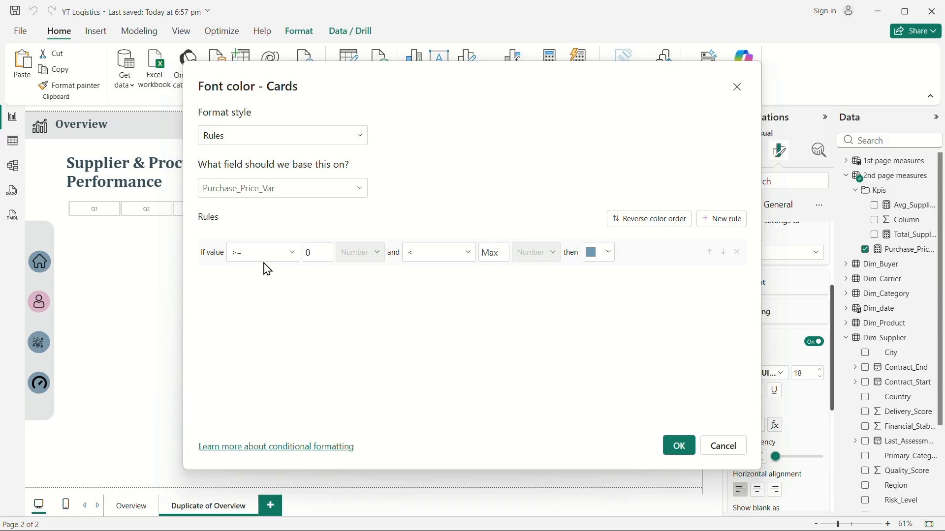
Set the first rule's font color to a custom red.
click(609, 252)
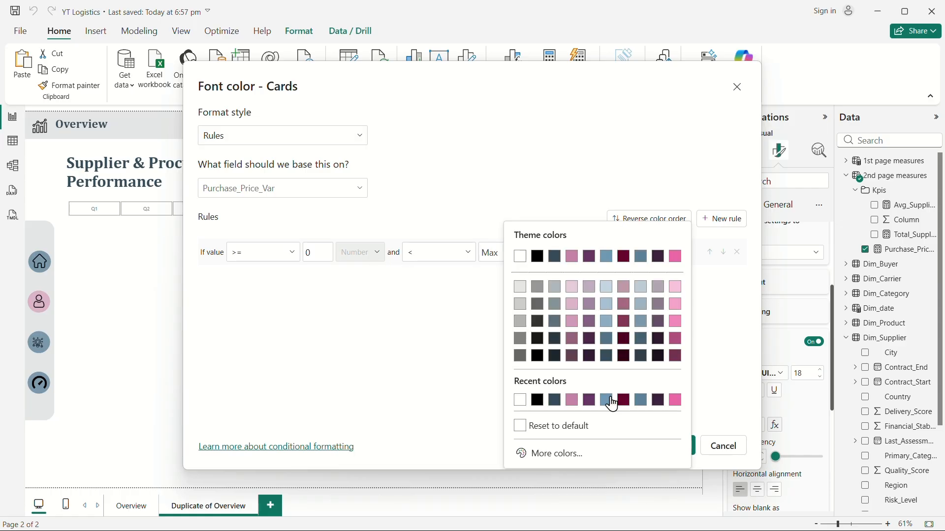
click(540, 452)
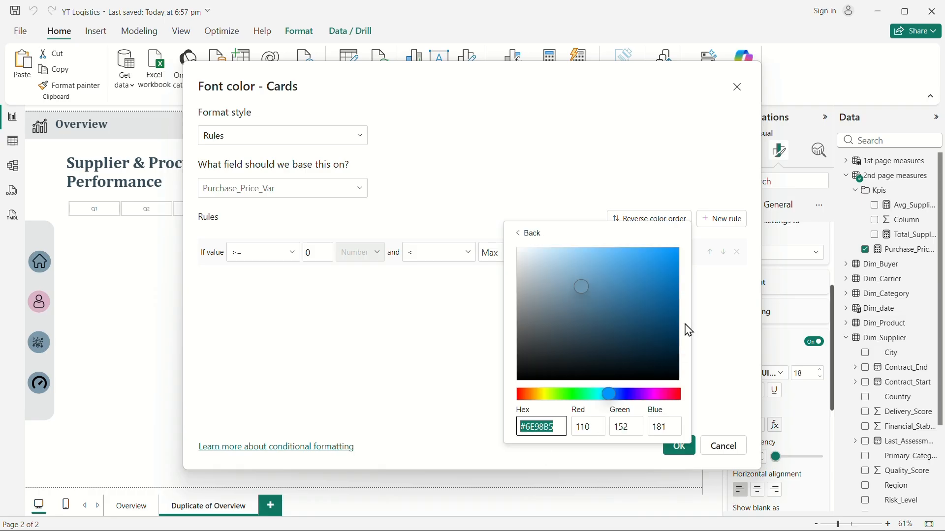
click(678, 394)
click(629, 290)
click(632, 294)
click(445, 323)
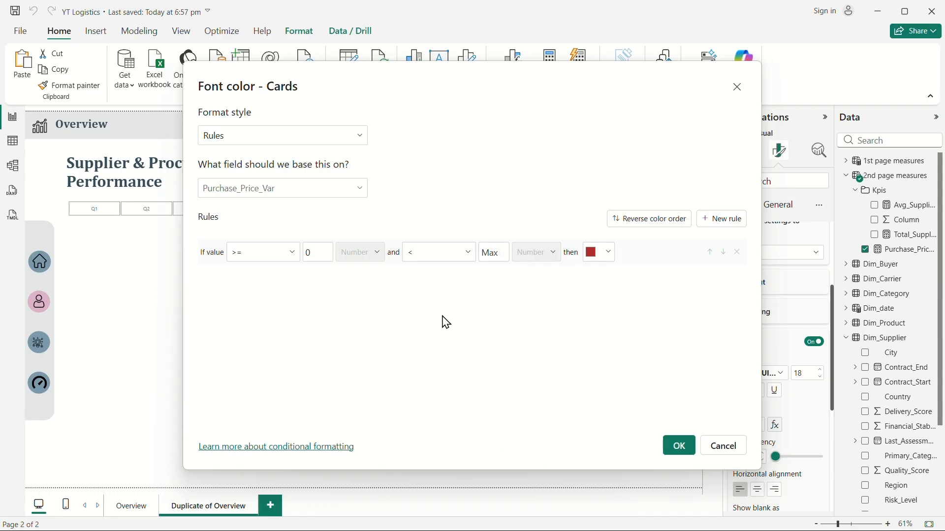
Add a second rule from Min to below 0 colored green, and apply the conditional formatting.
click(722, 219)
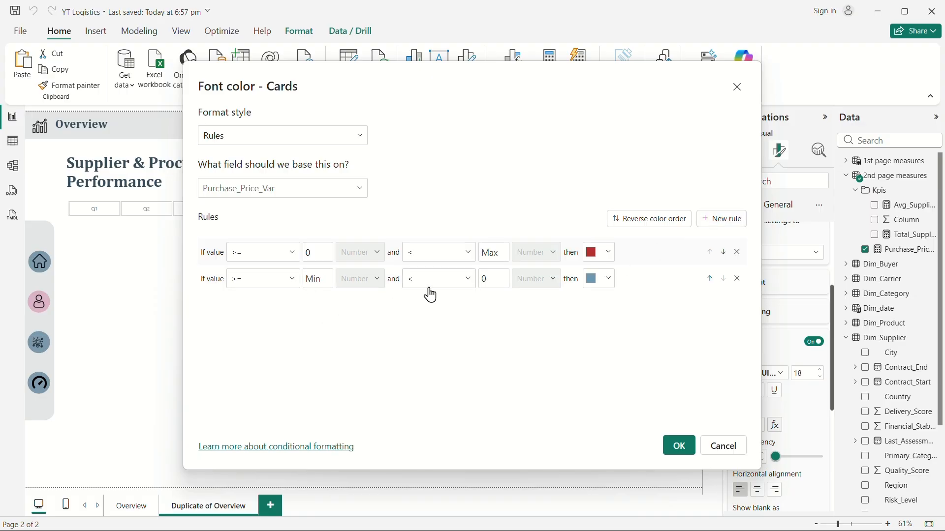
click(603, 283)
click(546, 293)
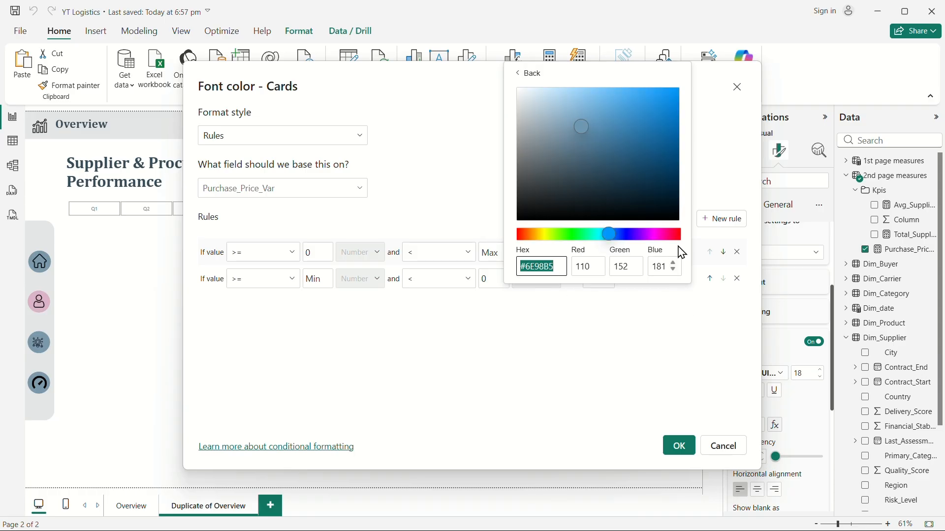
click(565, 237)
mouse_move(614, 154)
mouse_down()
mouse_move(620, 141)
mouse_move(640, 146)
mouse_up()
click(576, 340)
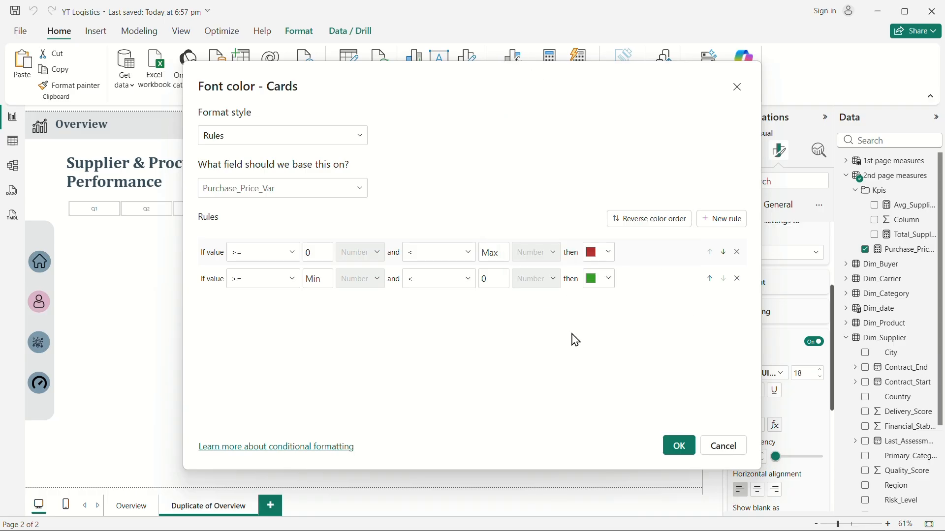
click(679, 446)
click(438, 258)
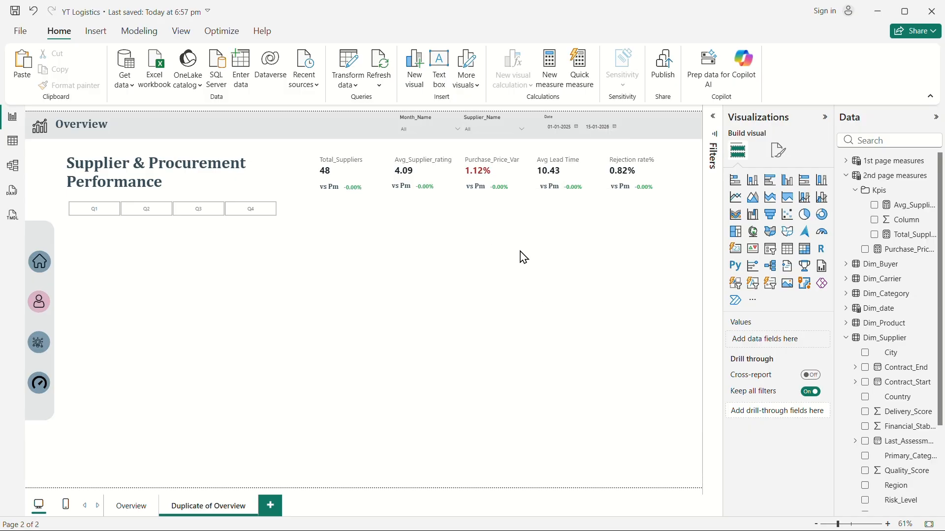
Create a new measure in the 2nd page measures Kpis folder named Avg_Quality_Score.
right_click(880, 190)
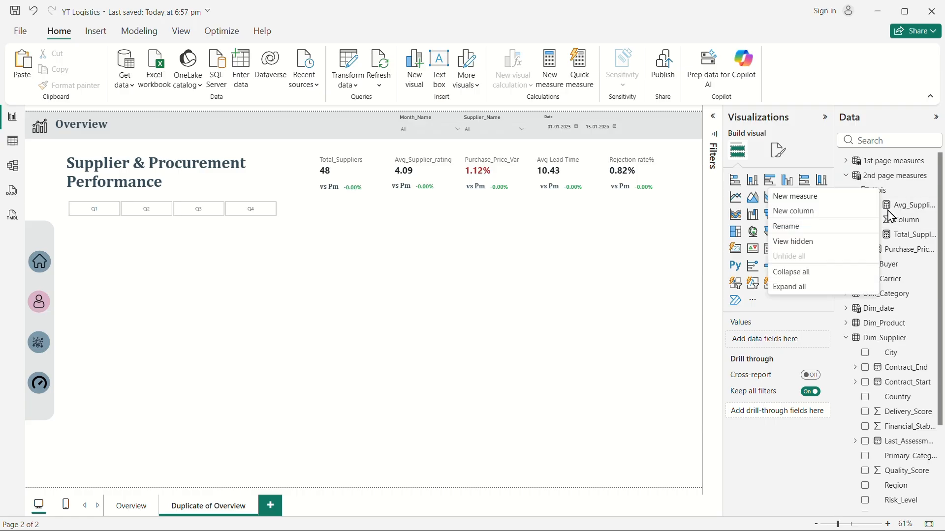
click(796, 197)
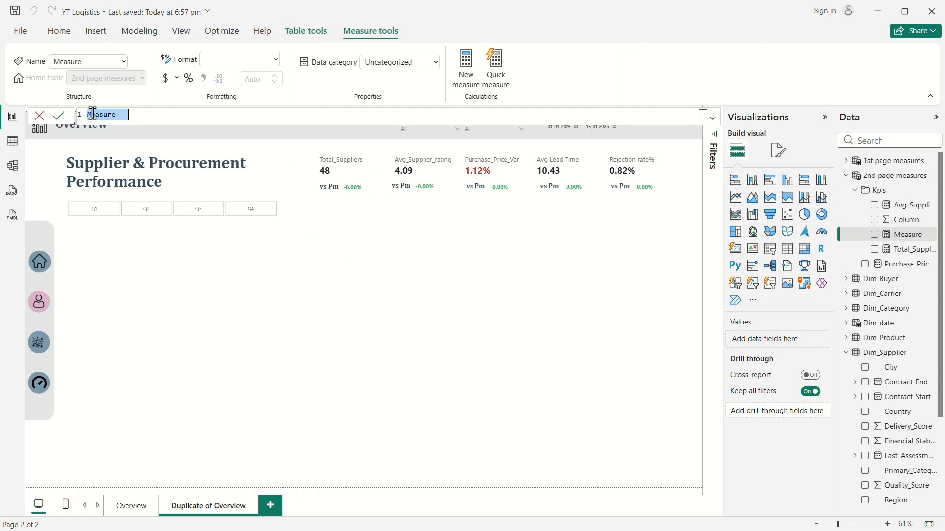
text(Avg_Auality)
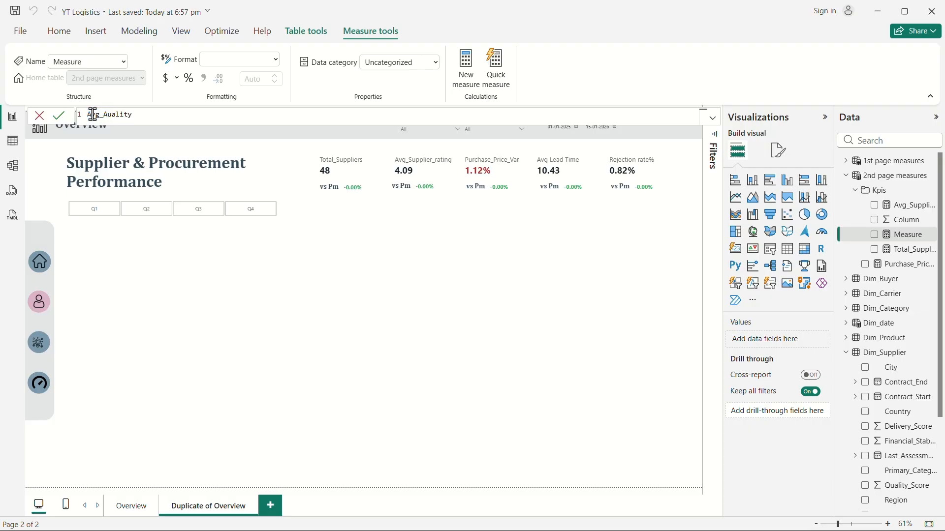
double_click(107, 115)
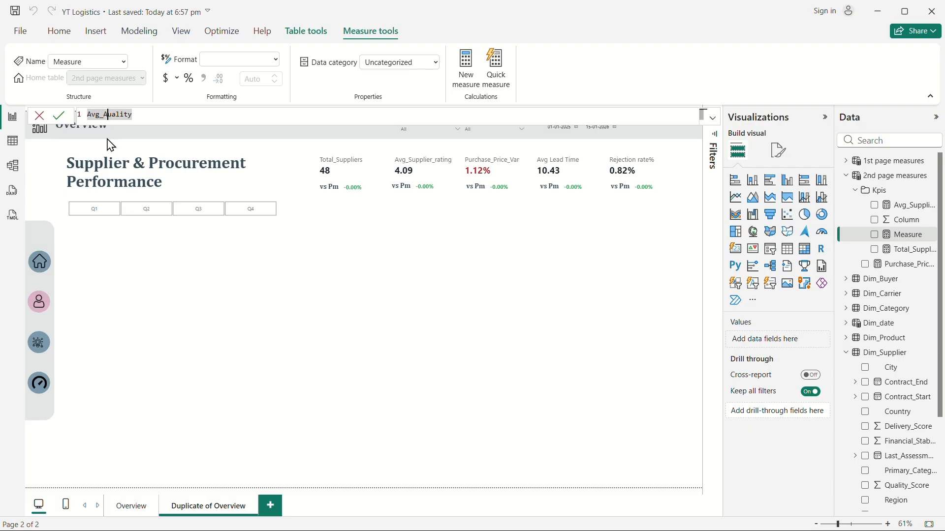
key(BackSpace)
text(Q)
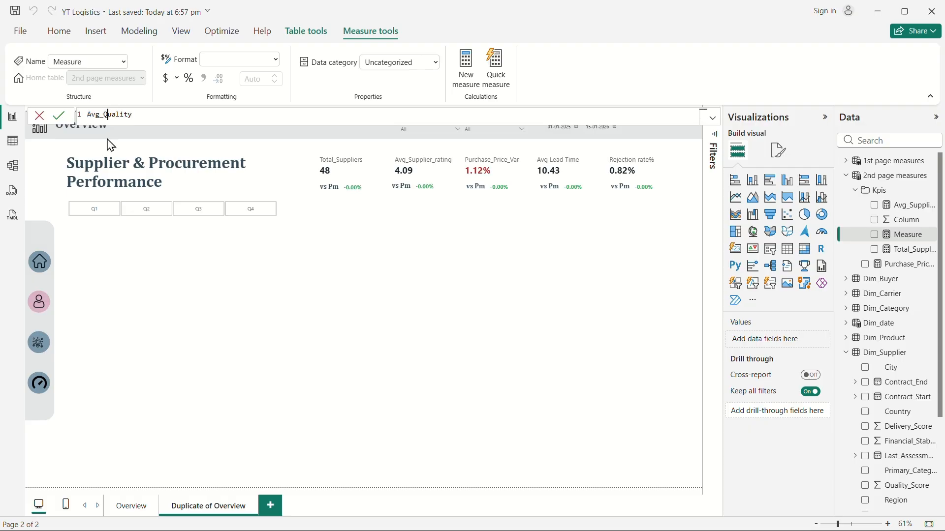
double_click(141, 119)
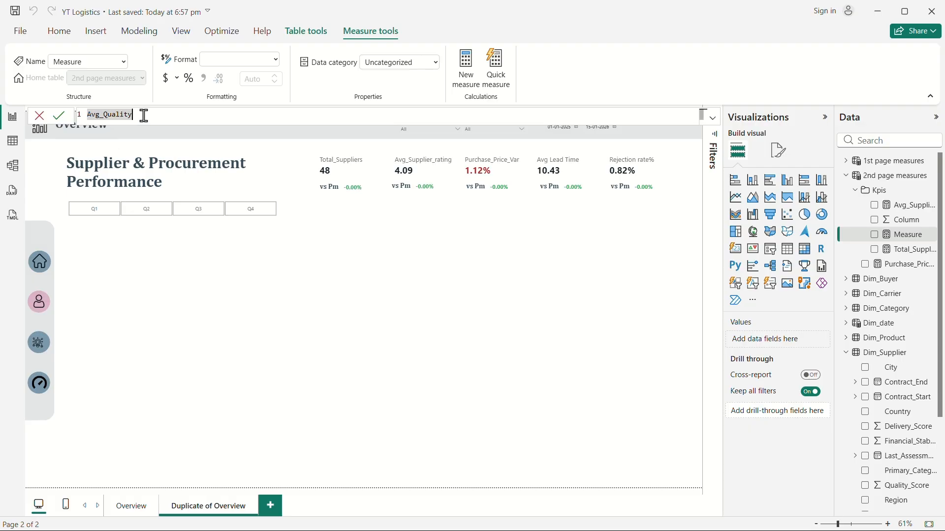
text(_Score)
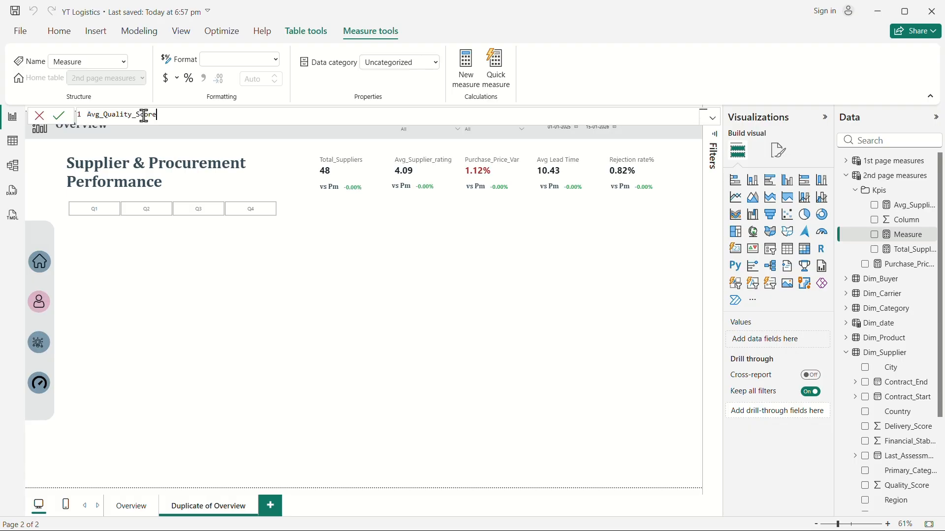
text(=)
key(shift+Return)
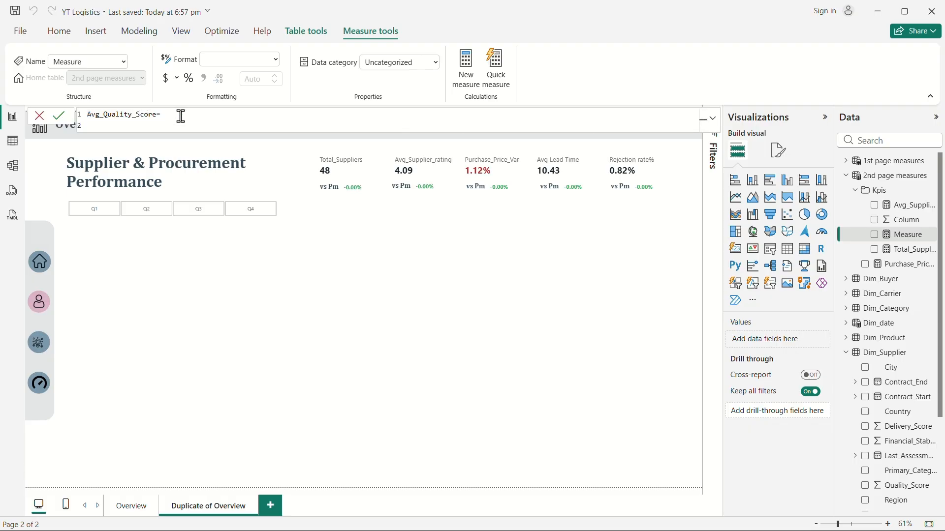
Define Avg_Quality_Score as AVERAGE(Dim_Supplier[Quality_Score]) and commit the measure.
text(av)
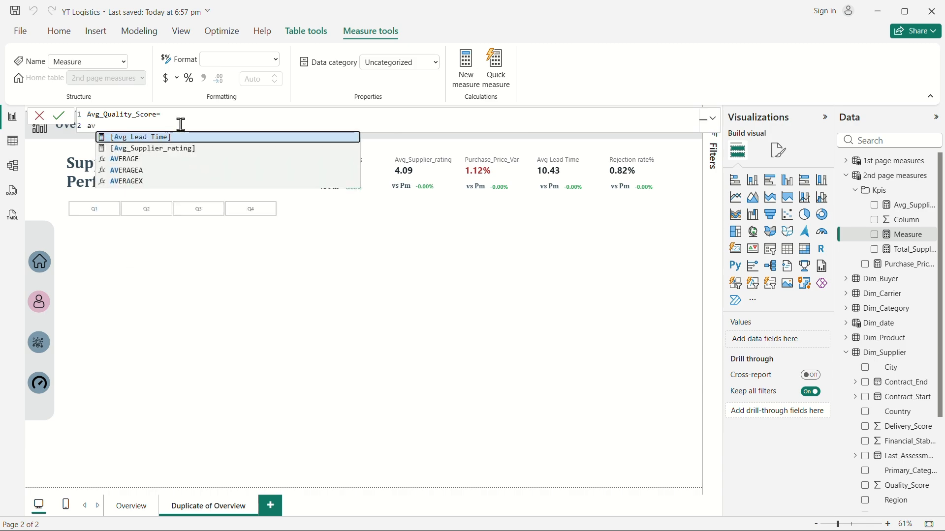
click(142, 158)
text(qu)
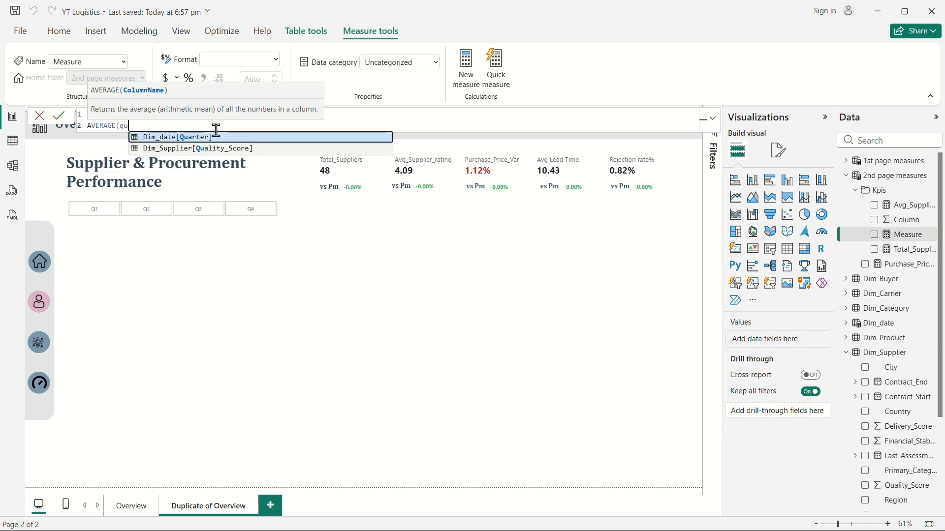
text(a)
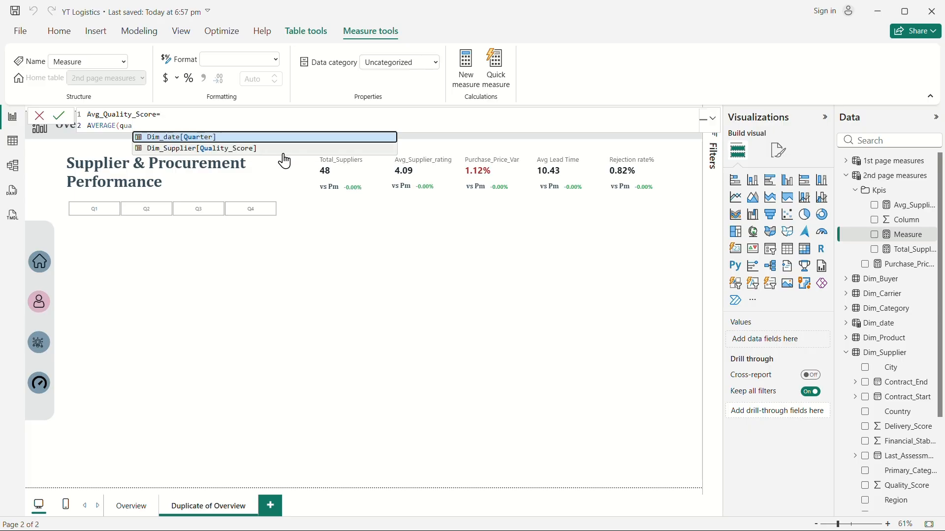
click(249, 151)
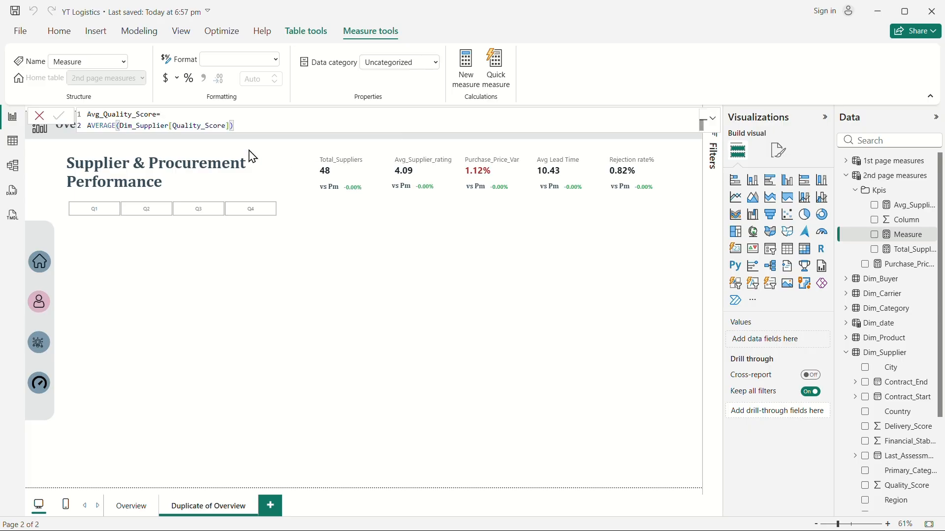
key(Return)
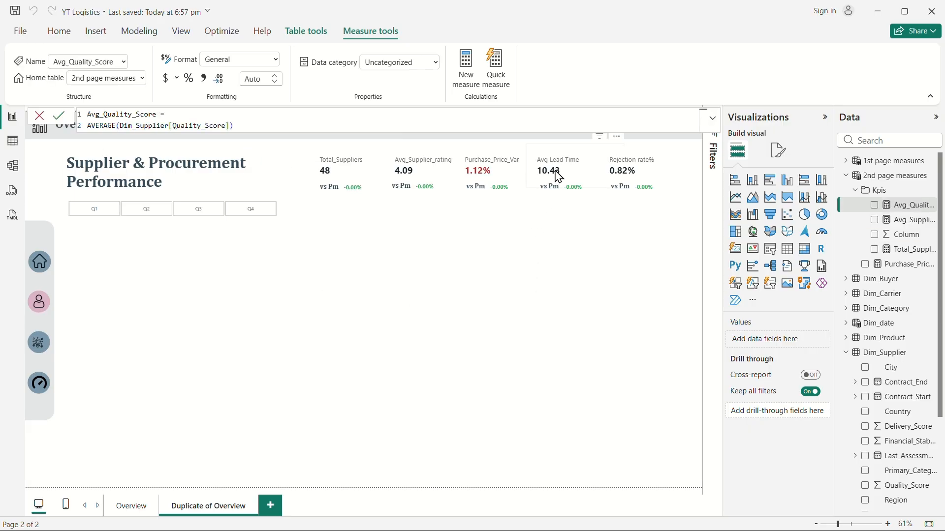
Replace the Avg Lead Time field on the fourth KPI card with the Avg_Quality_Score measure.
click(555, 172)
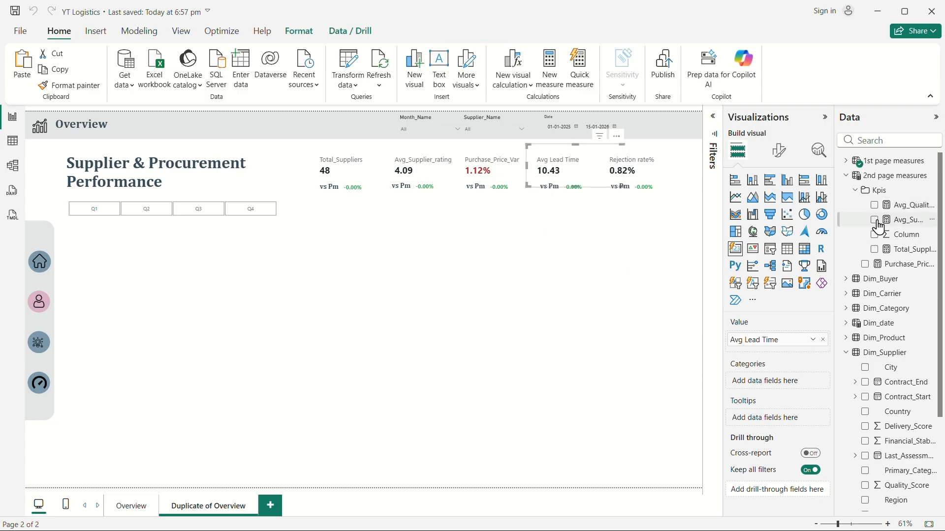
click(846, 161)
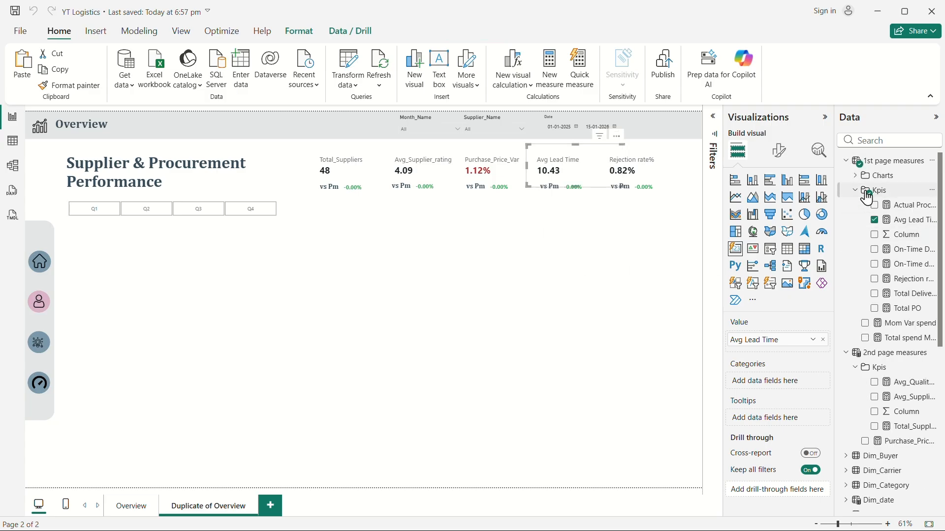
click(875, 221)
click(846, 160)
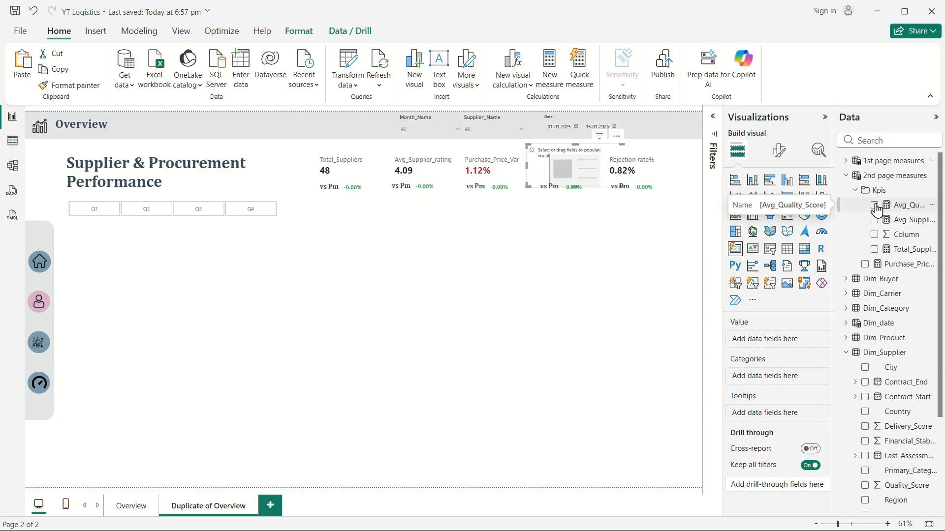
click(875, 206)
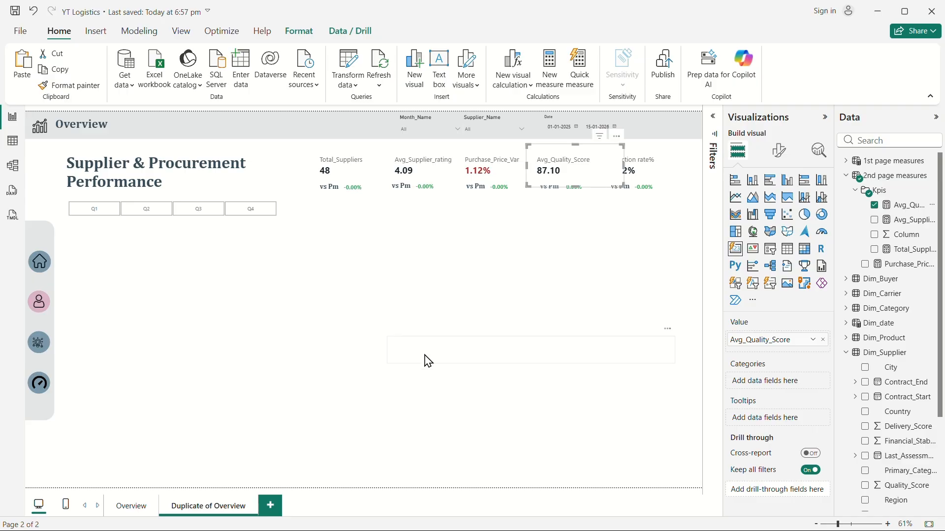
Create another new measure in the Kpis folder named Avg_delivery_Score.
click(621, 171)
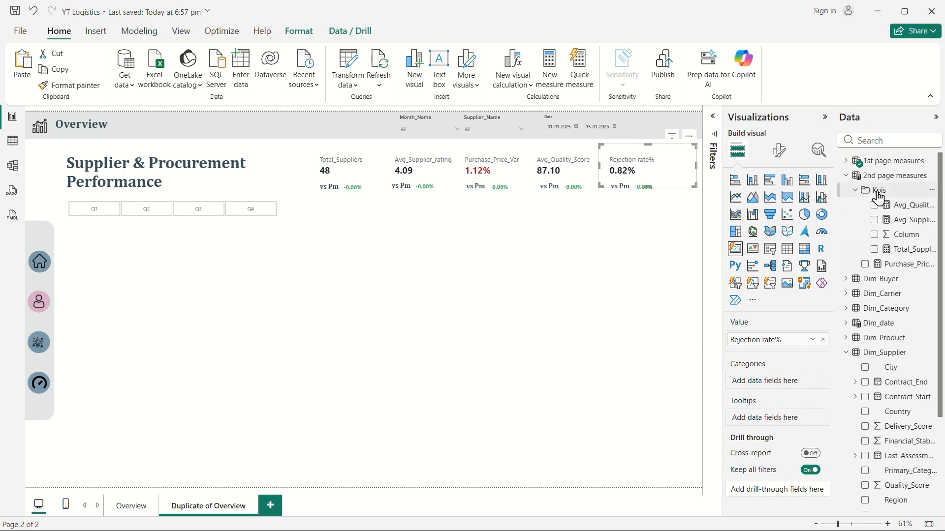
right_click(886, 227)
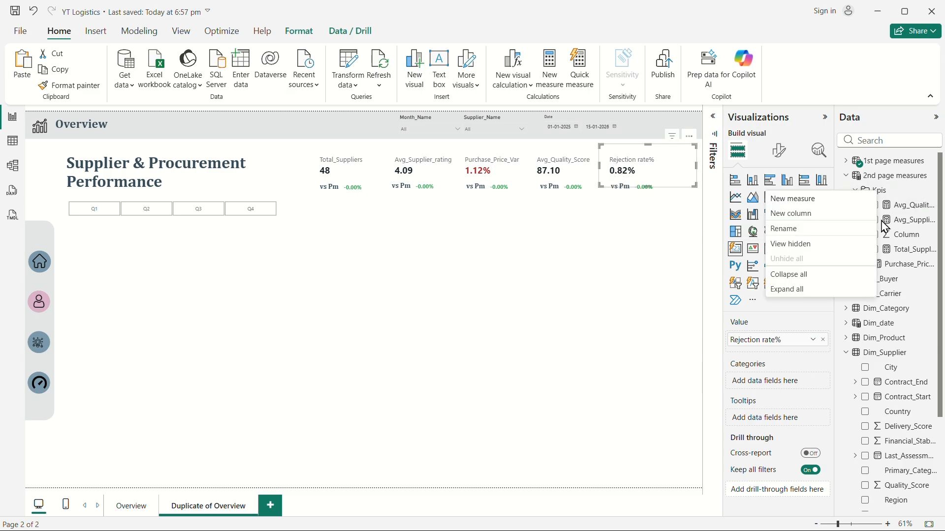
click(795, 203)
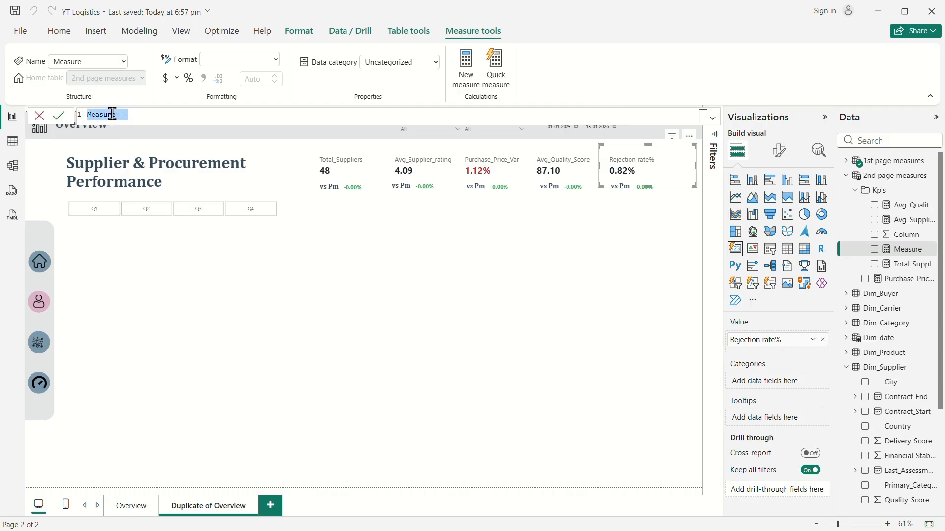
text(Avg_delivery_Score=)
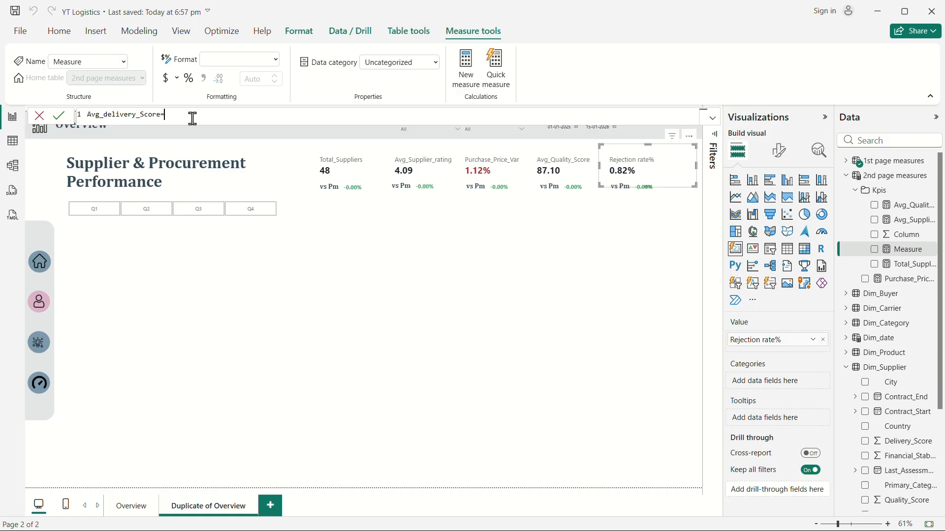
key(shift+Return)
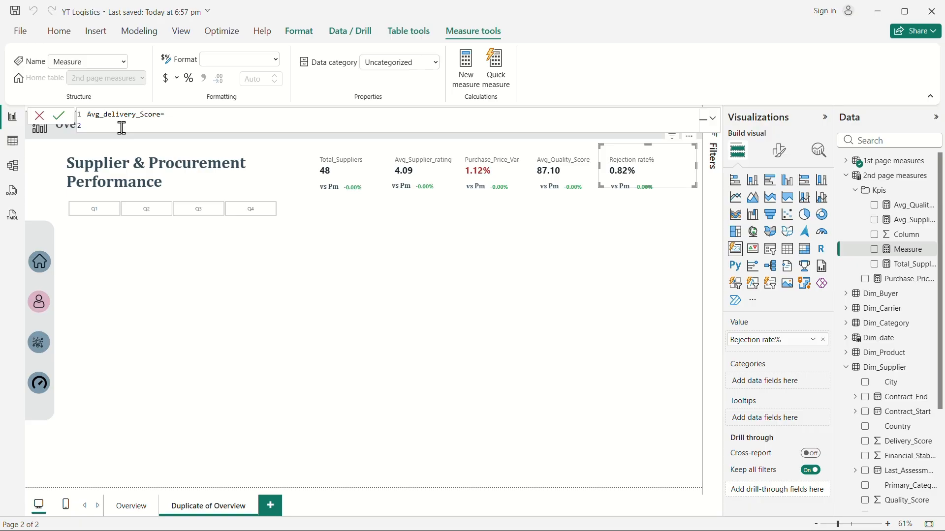
Define Avg_delivery_Score as AVERAGE(Dim_Supplier[Delivery_Score]) and commit the measure.
text(avg)
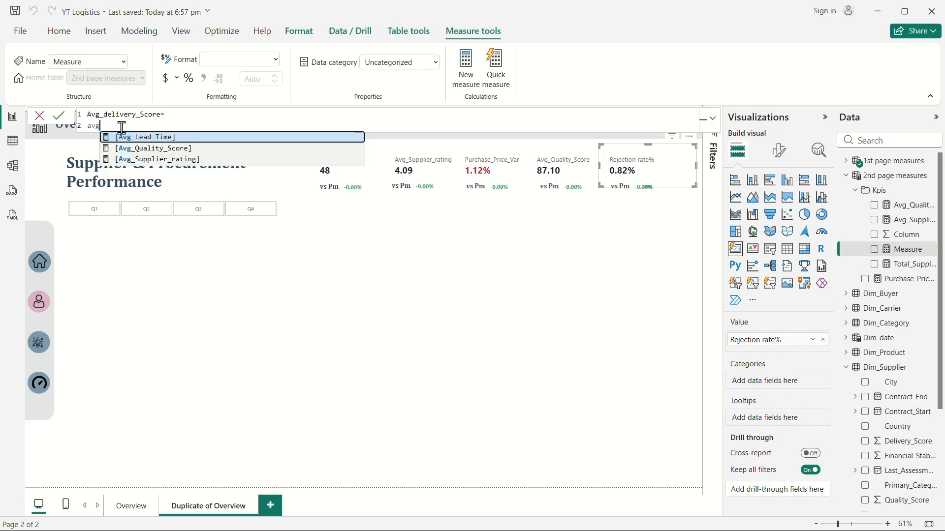
key(Num_Lock)
key(Num_Lock)
key(BackSpace)
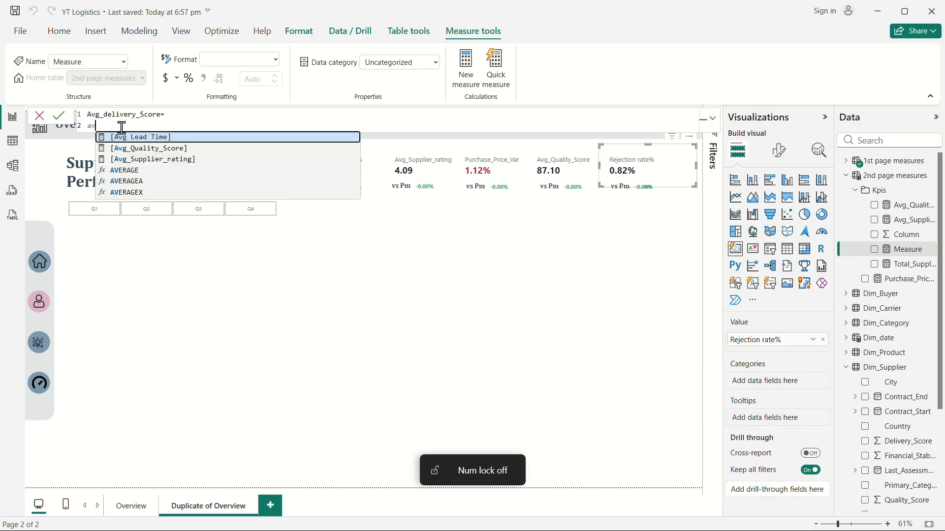
click(150, 171)
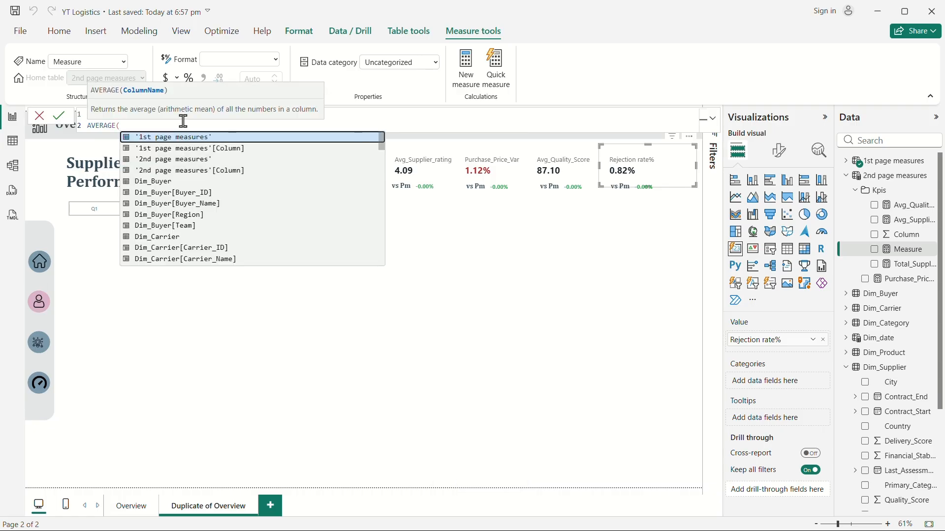
text(deliv)
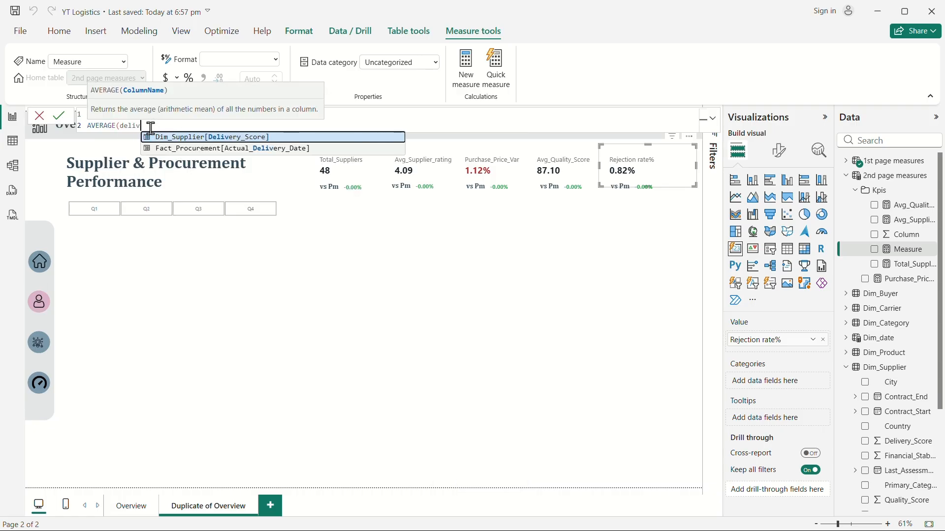
click(274, 138)
text())
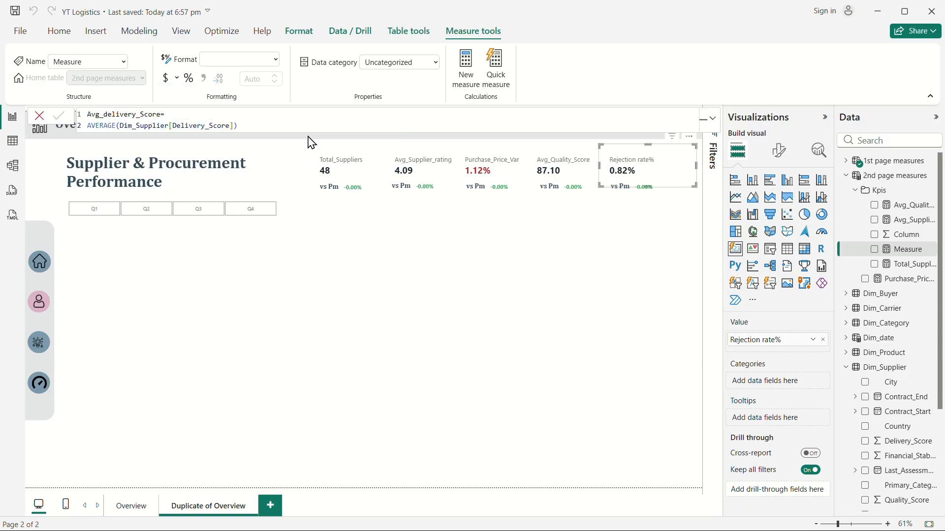
key(Return)
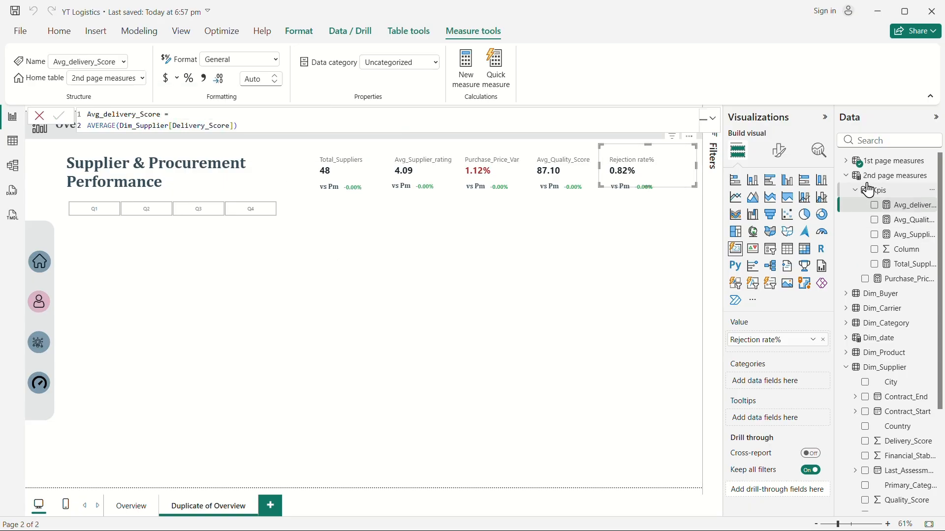
Replace the Rejection rate% field on the fifth KPI card with the Avg_delivery_Score measure.
click(846, 161)
click(875, 280)
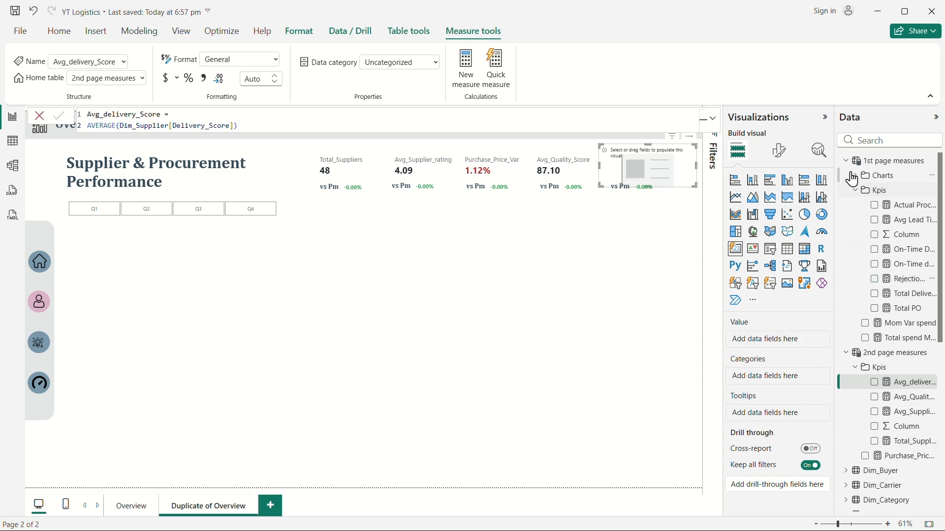
click(846, 161)
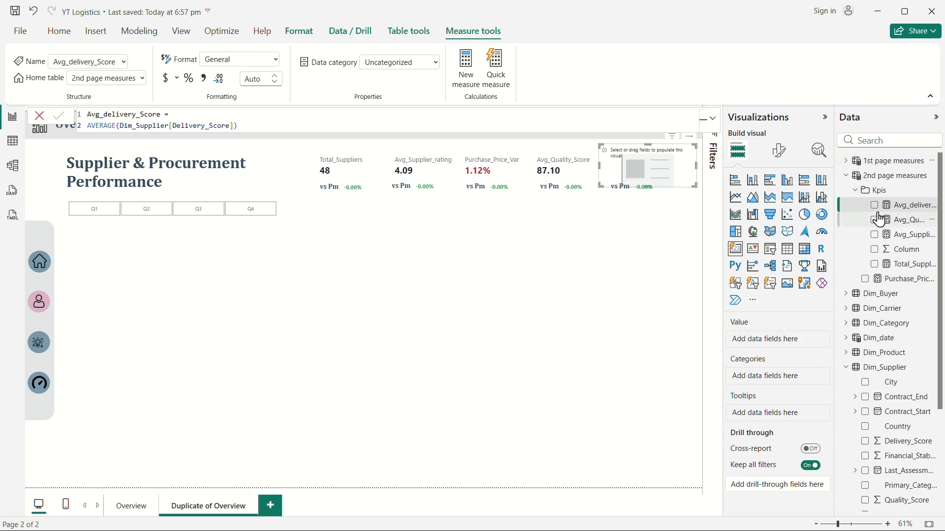
click(875, 205)
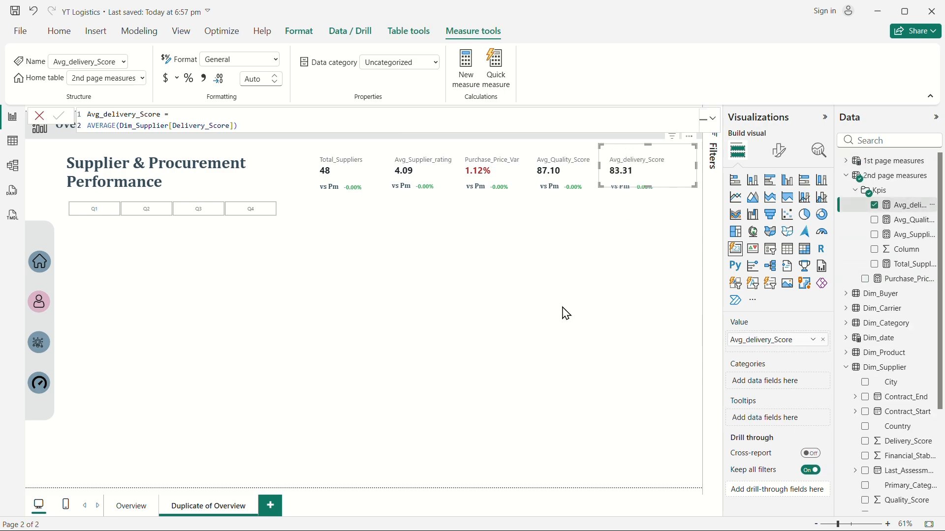
click(518, 318)
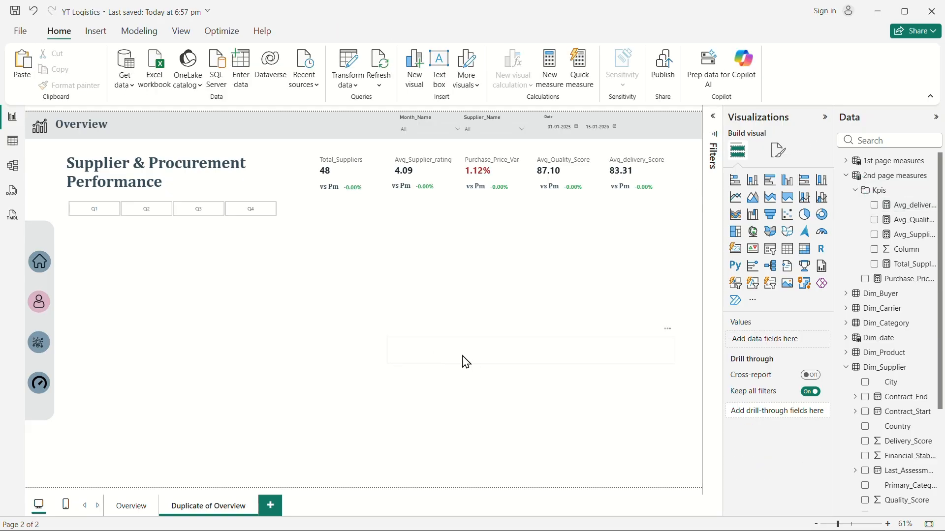
click(518, 365)
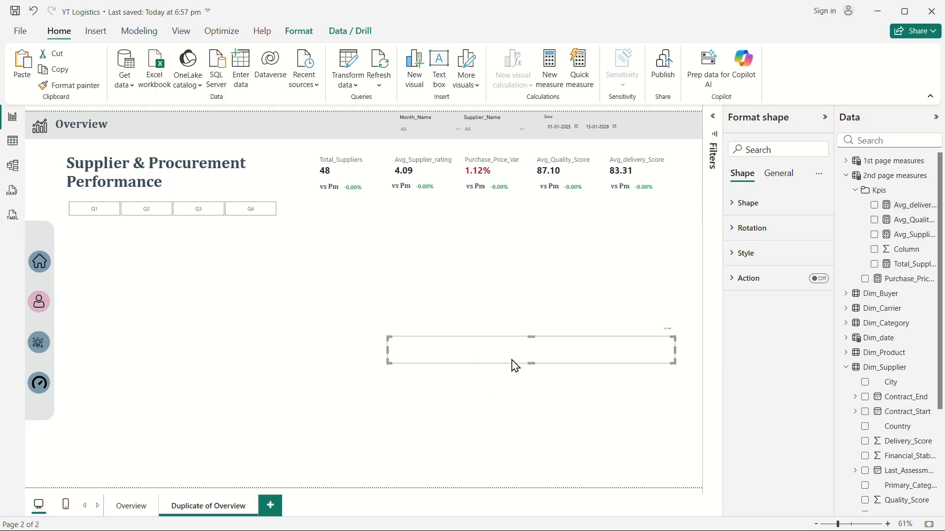
click(688, 341)
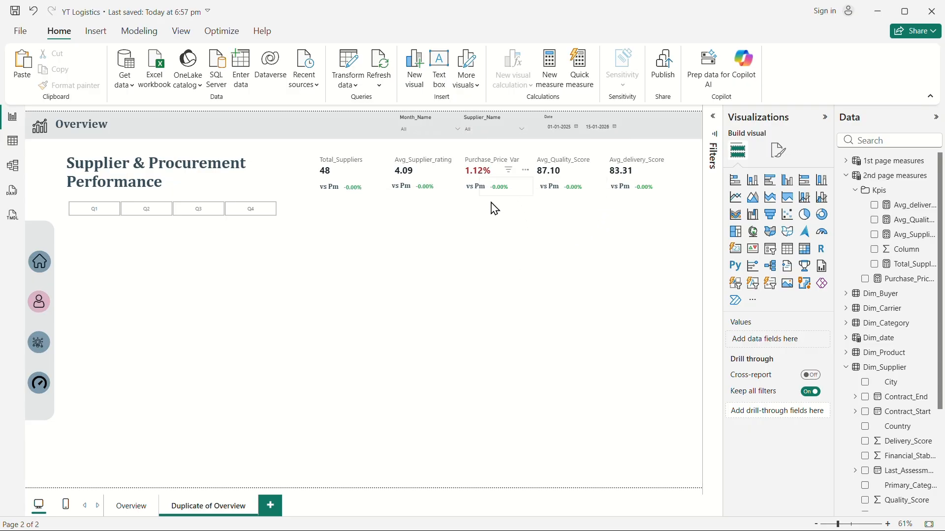
Delete the vs Pm labels and the percentage change values beneath all five KPI cards.
drag(300, 178, 673, 216)
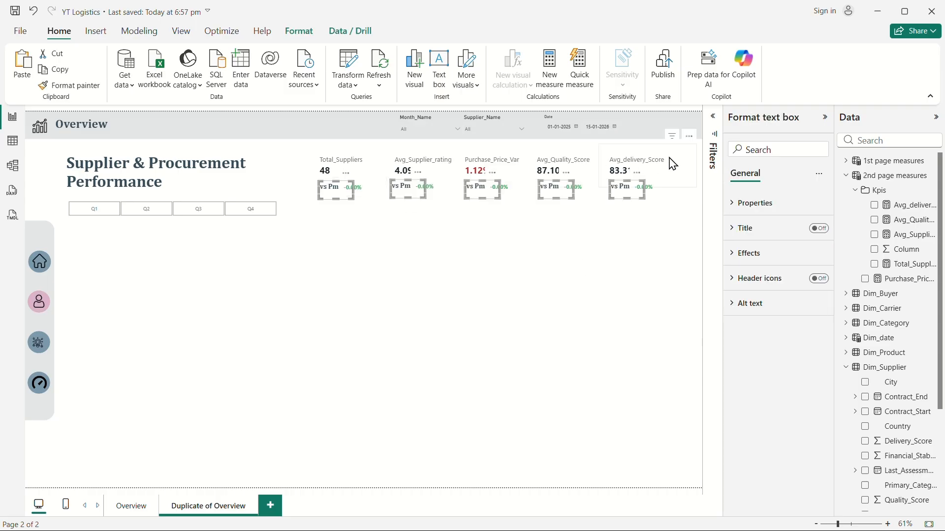
click(395, 268)
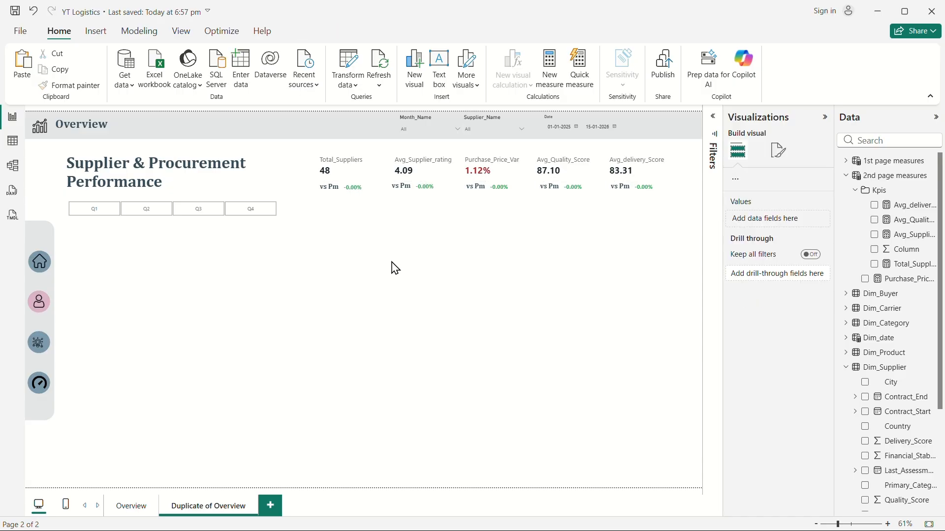
drag(295, 178, 694, 213)
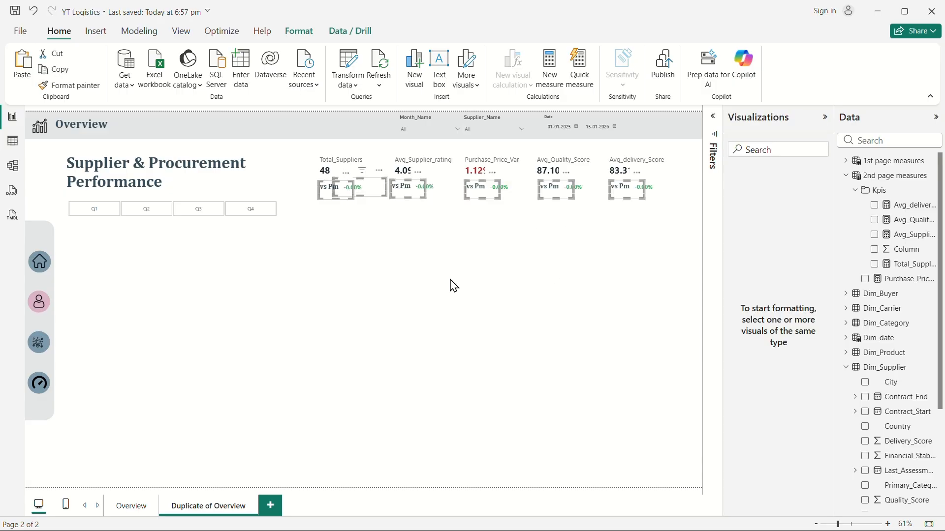
click(428, 279)
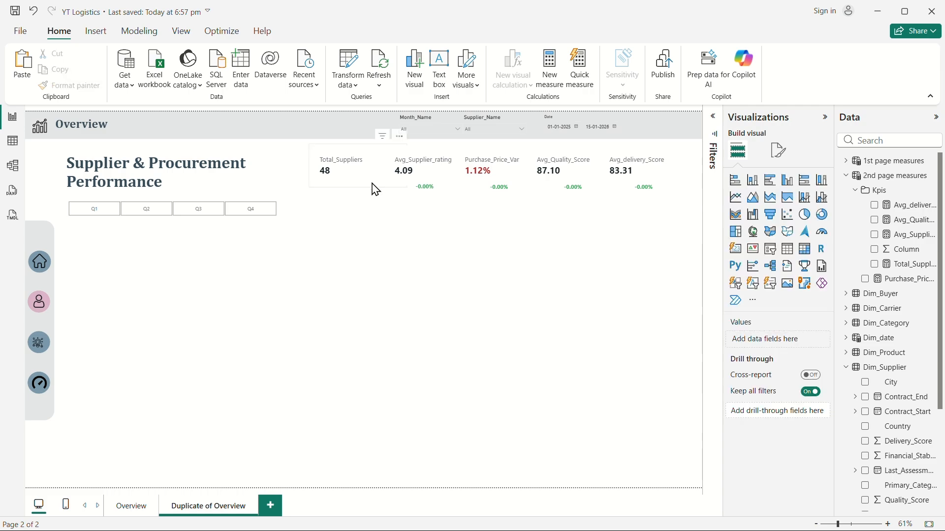
drag(682, 242, 392, 171)
key(Delete)
Test the Month_Name and Supplier_Name slicers by picking individual months and checking how the KPI cards respond.
click(438, 130)
click(414, 151)
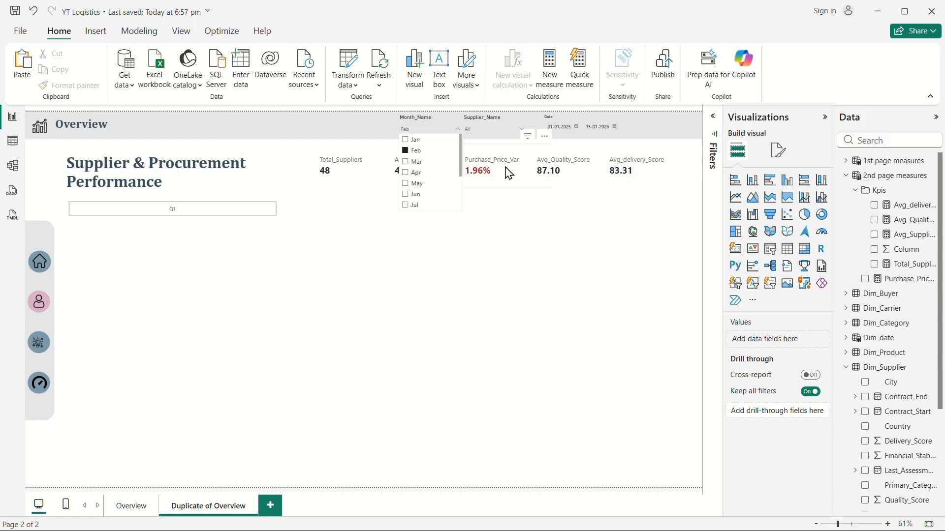
click(419, 163)
click(418, 163)
click(422, 184)
click(416, 195)
click(415, 205)
click(413, 206)
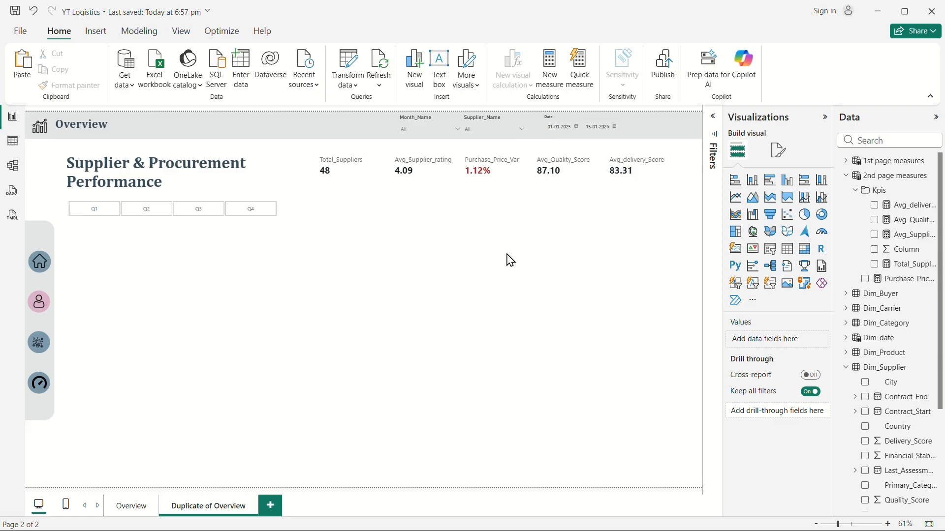
click(469, 128)
click(445, 201)
click(428, 130)
click(416, 185)
click(413, 205)
scroll(412, 200, down, 3)
click(412, 192)
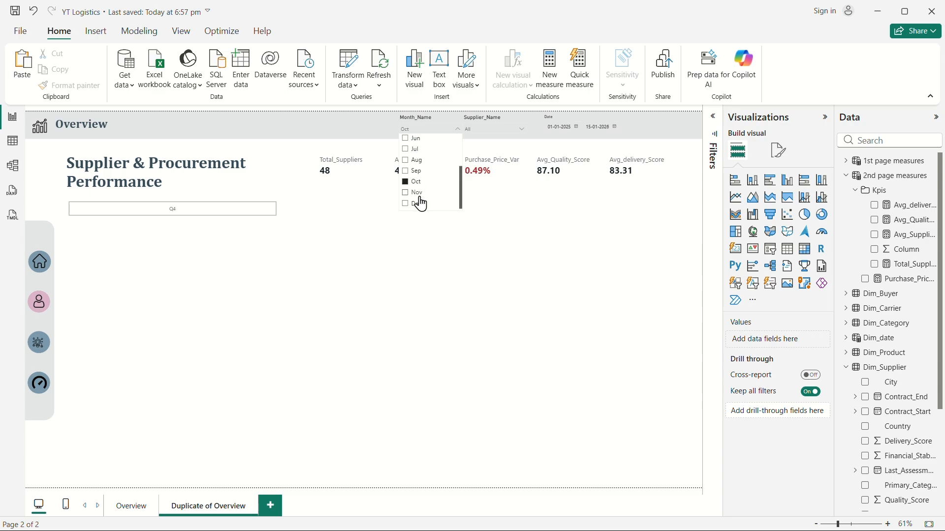
click(413, 195)
click(502, 298)
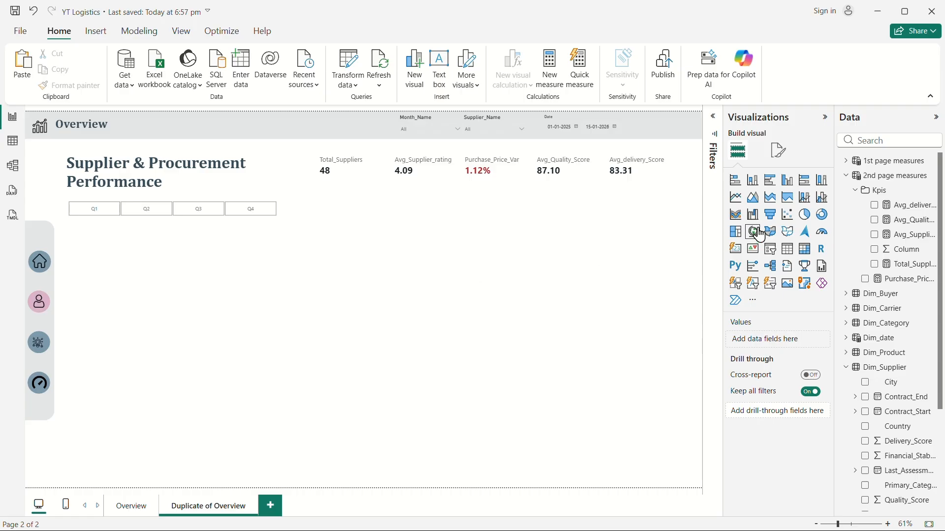
Add a scatter chart below the Q1–Q4 buttons and resize it to span their width and reach the page bottom.
click(787, 215)
drag(359, 360, 115, 361)
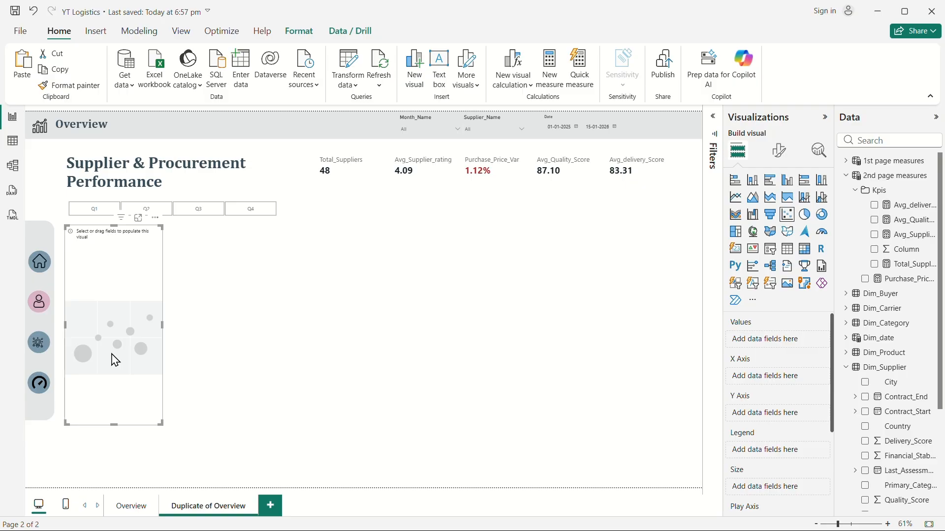
drag(163, 324, 231, 323)
drag(146, 425, 143, 486)
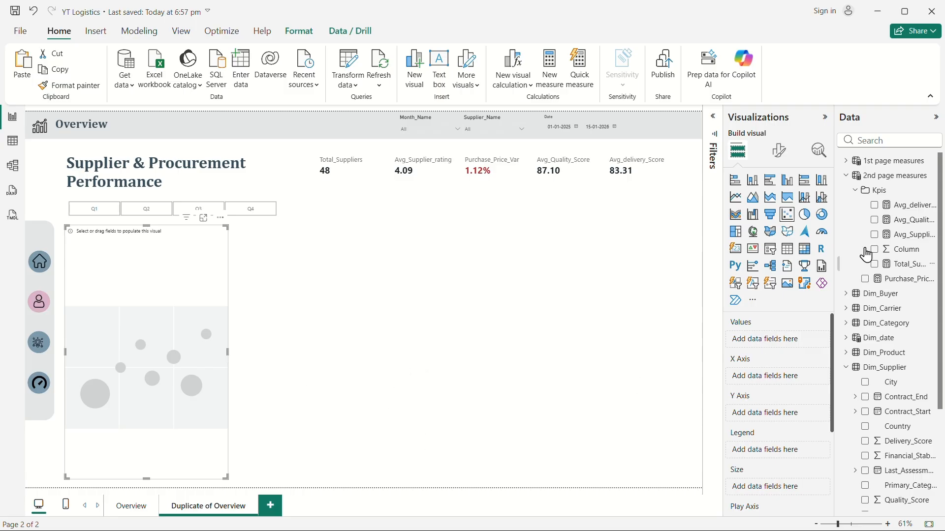
Add the Avg Lead Time measure to the scatter chart's X axis.
click(866, 140)
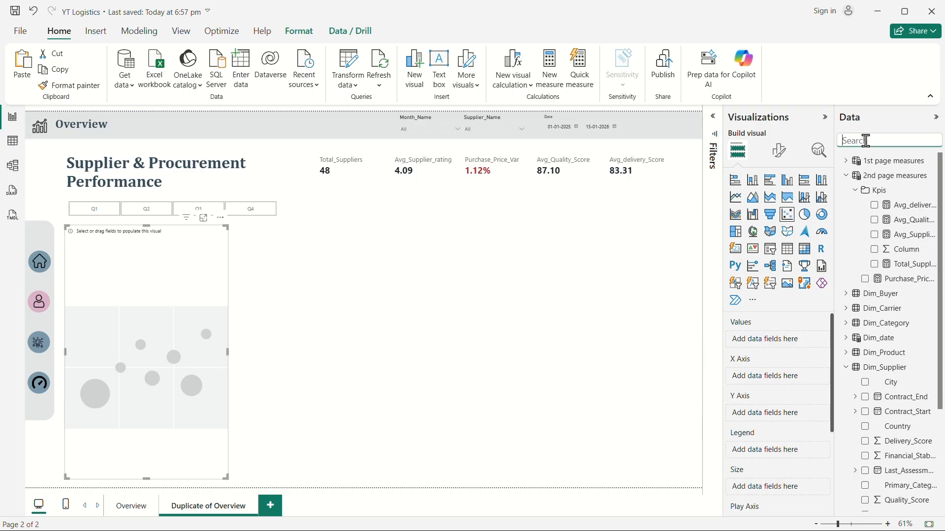
text(avg)
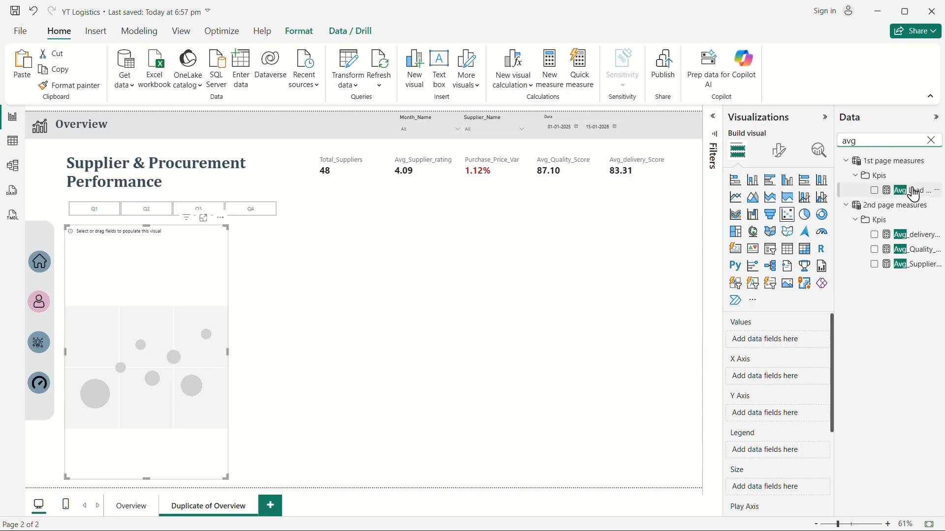
drag(915, 193, 787, 376)
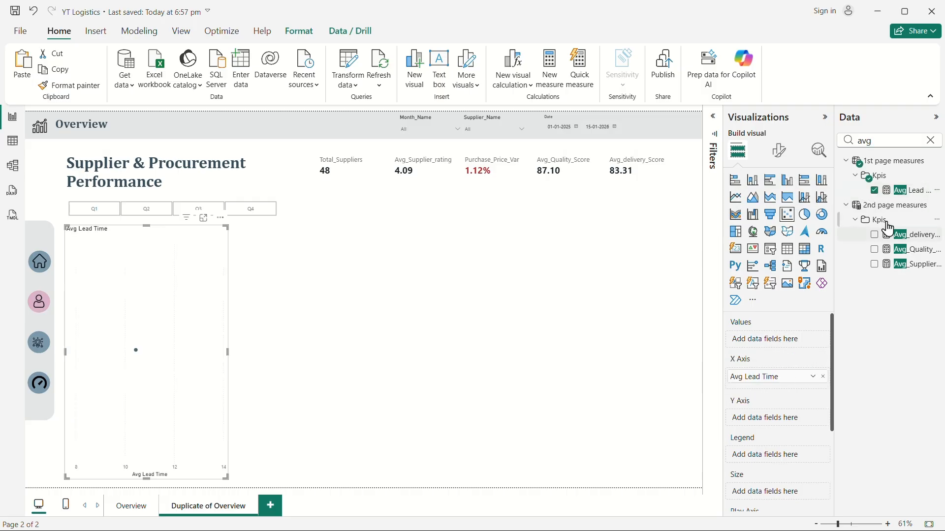
Add the On-Time delivery% measure to the scatter chart's Y axis.
click(930, 141)
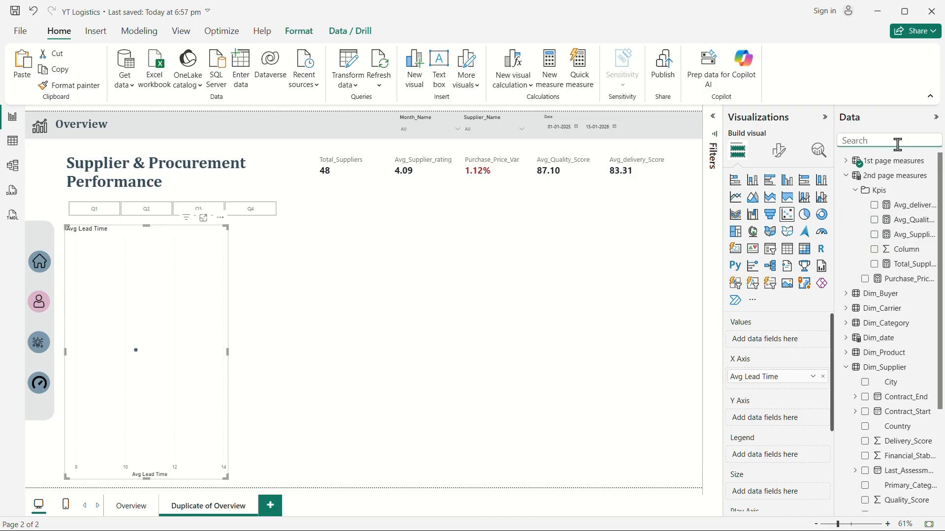
text(on)
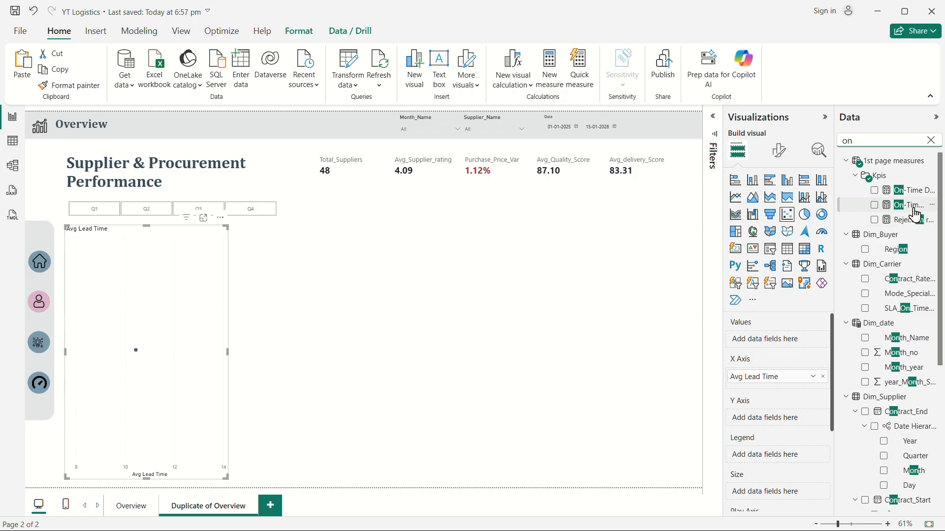
drag(917, 215, 791, 433)
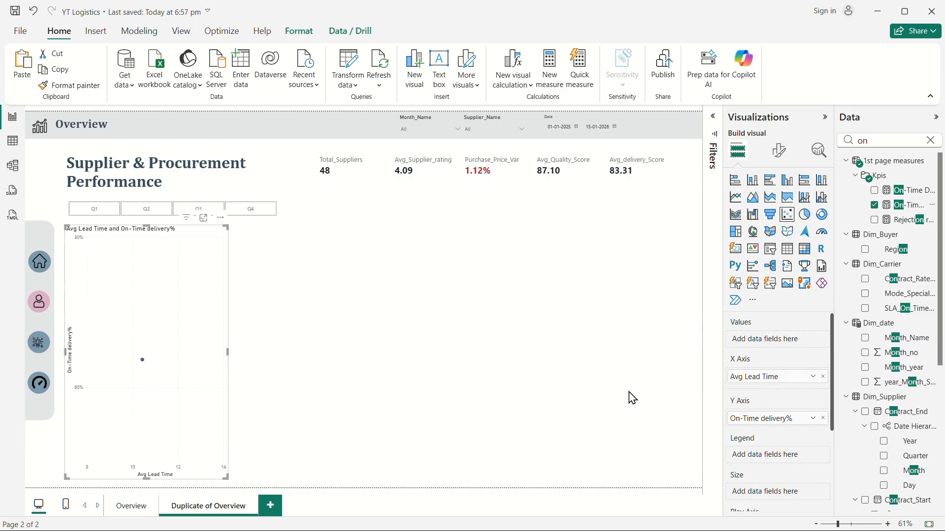
Add the Risk_Level field from Dim_Supplier as the scatter chart's legend.
click(930, 140)
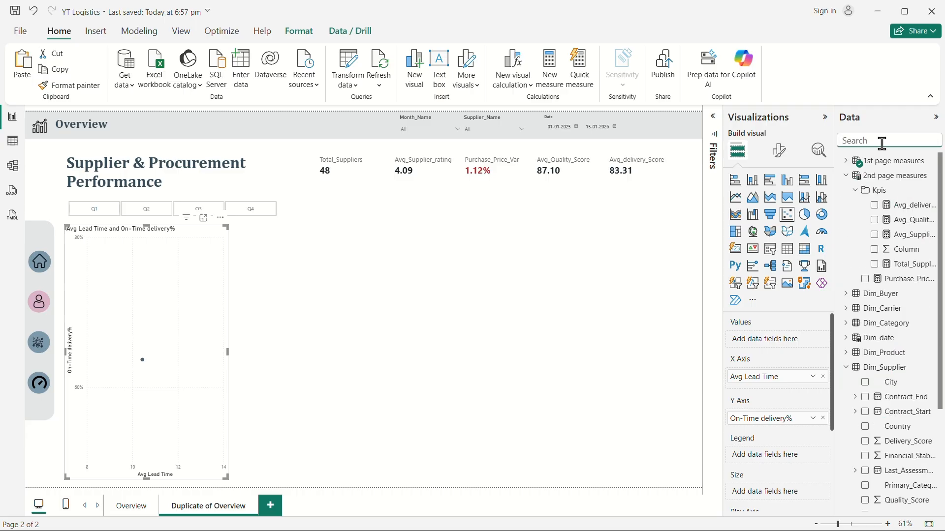
text(risk)
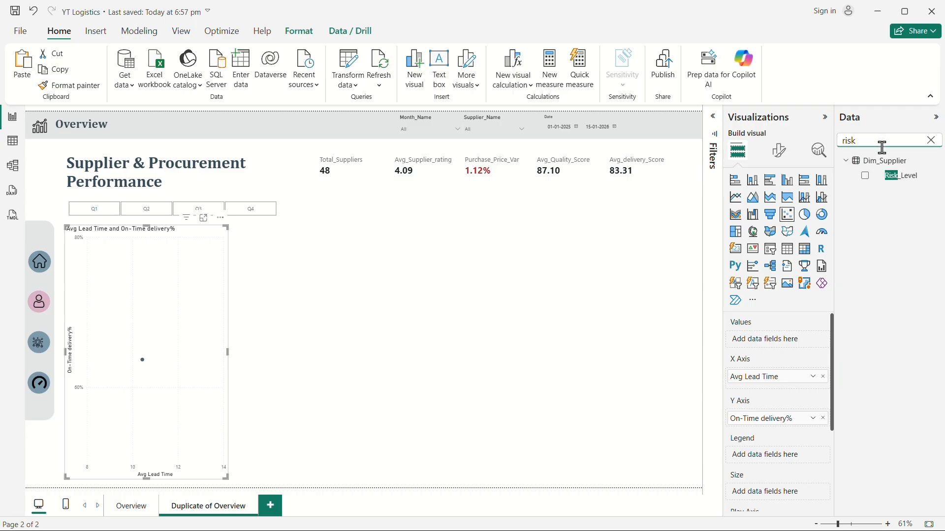
drag(896, 179, 776, 458)
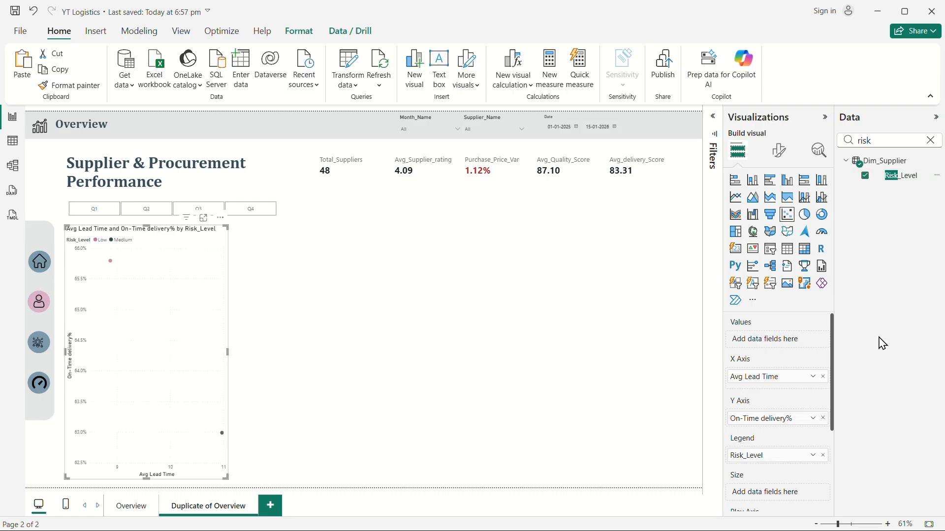
Add the Supplier_Name field from Dim_Supplier to the scatter chart's Values.
click(931, 140)
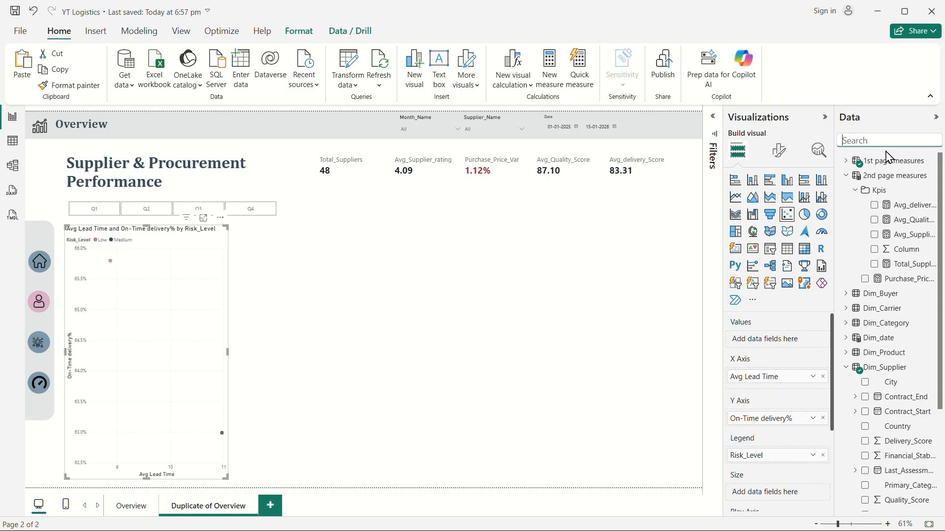
text(supl)
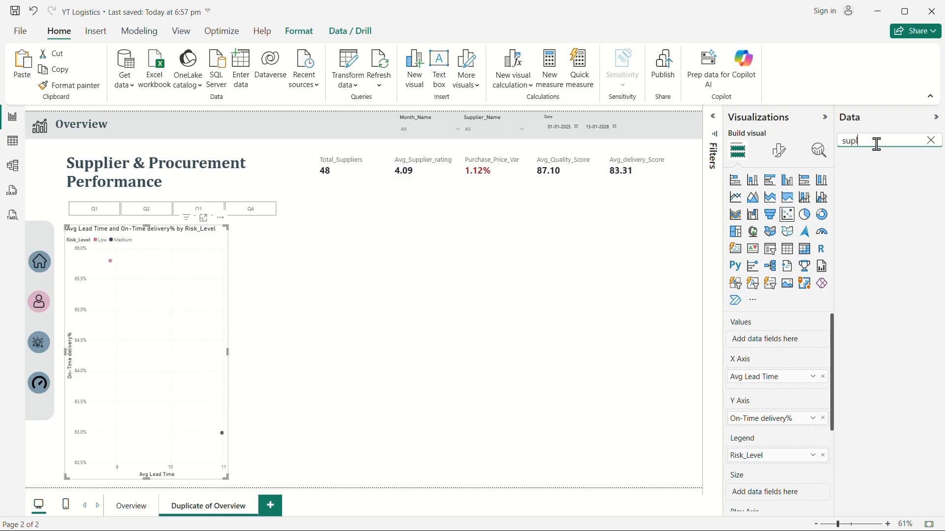
key(BackSpace)
text(p)
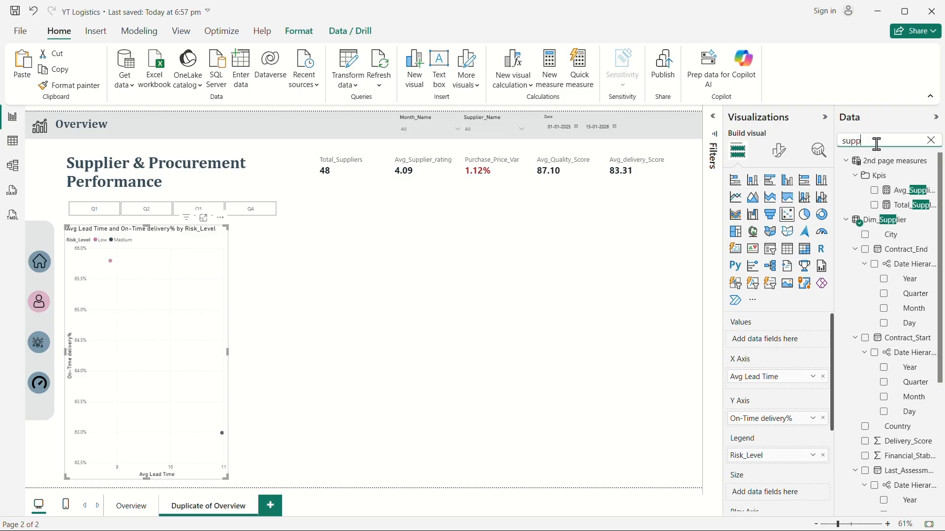
scroll(877, 412, down, 4)
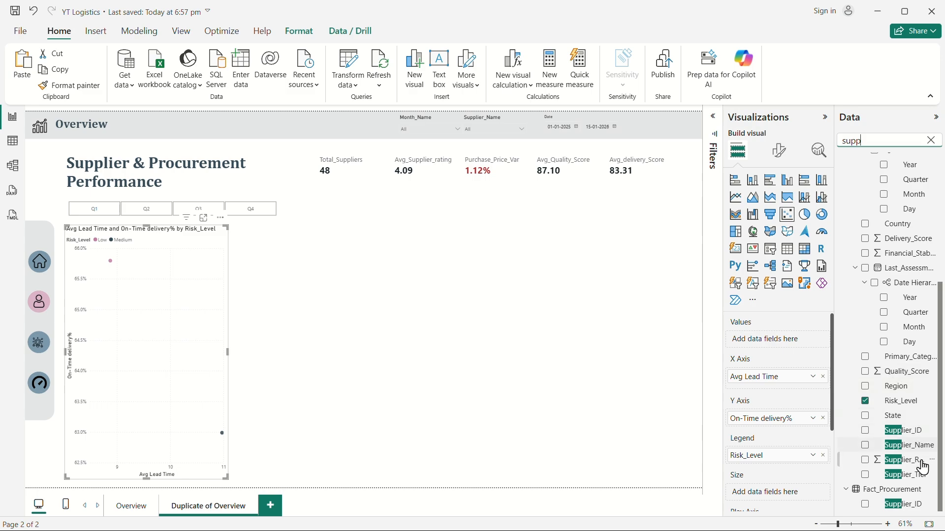
scroll(903, 386, up, 3)
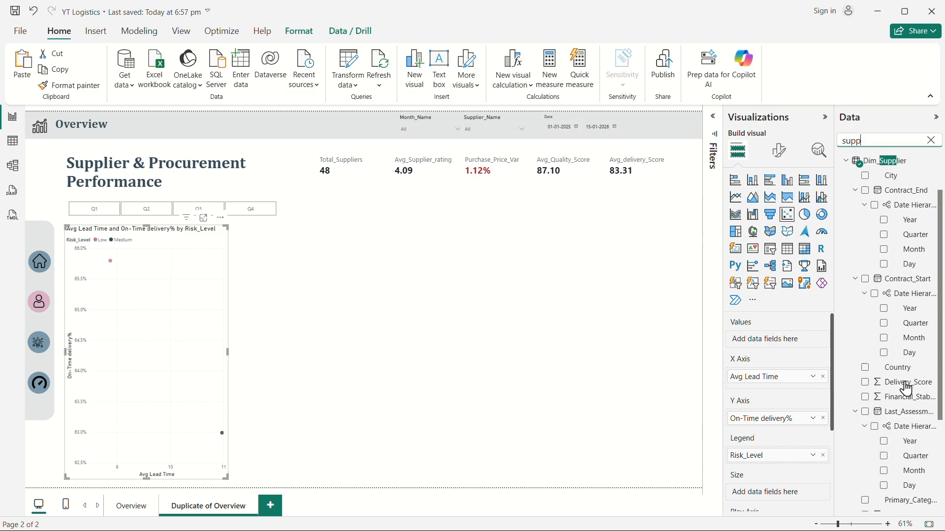
scroll(882, 376, down, 3)
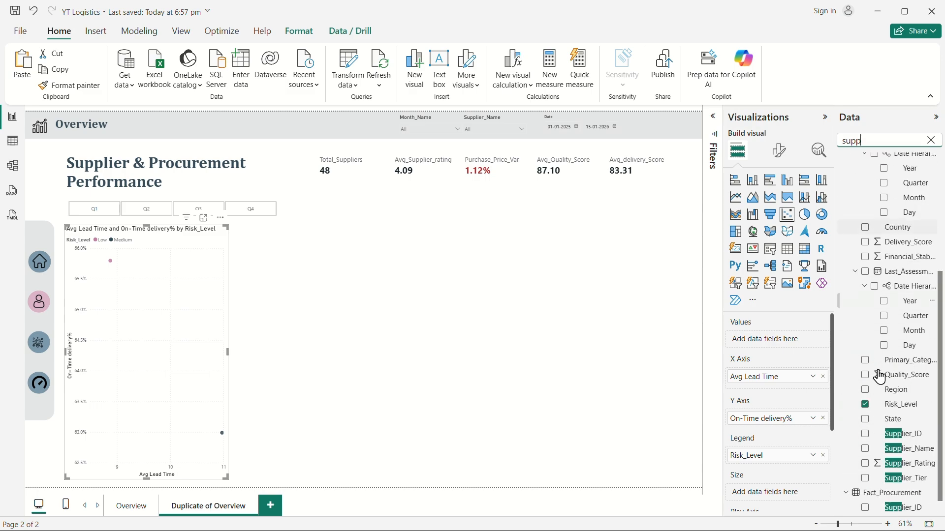
drag(906, 445, 787, 346)
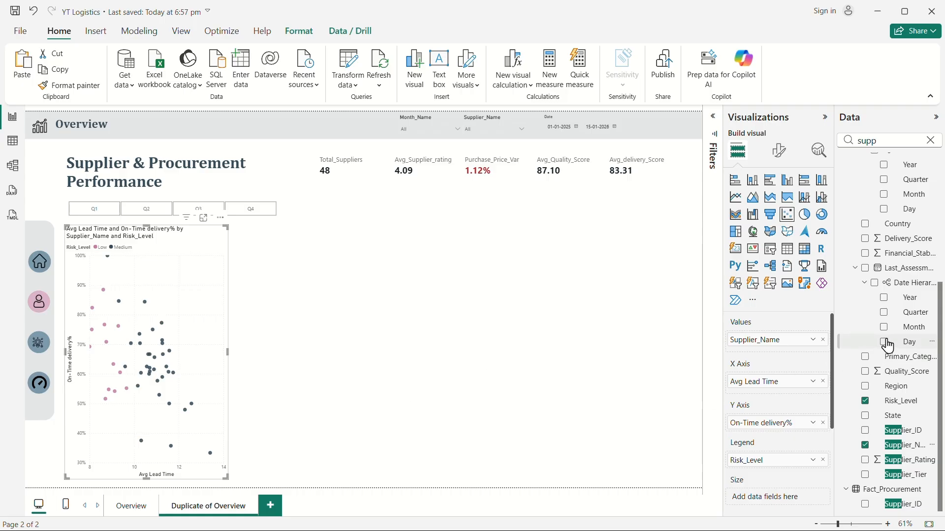
Set Actual Procurement spend as the bubble size and inspect a bubble's tooltip.
click(930, 141)
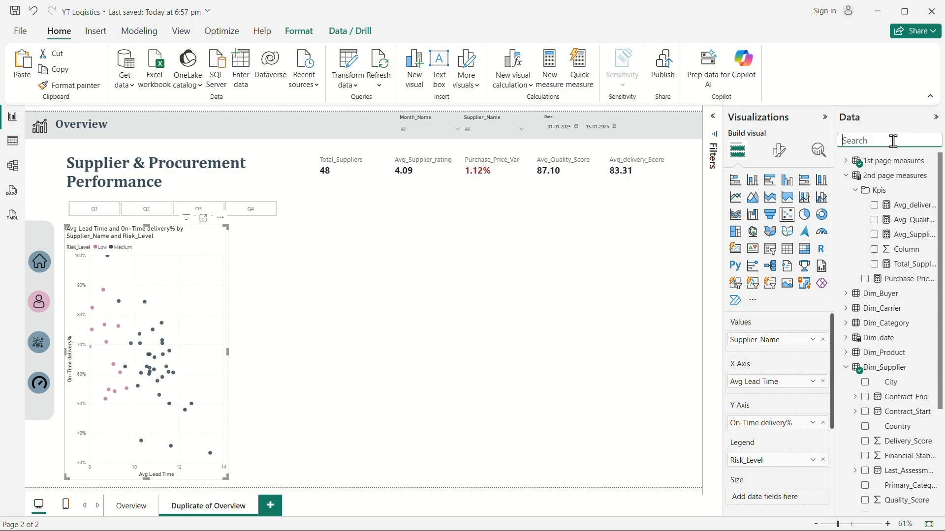
text(act)
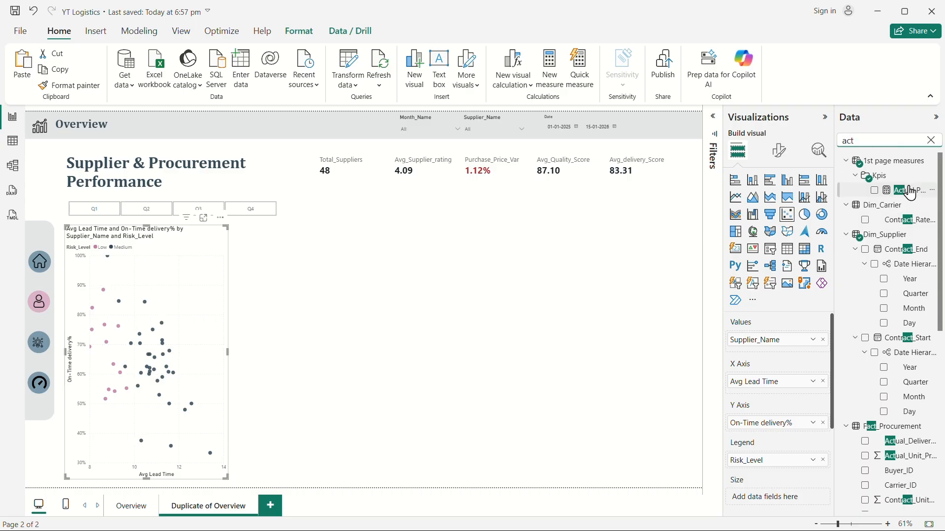
drag(908, 191, 788, 500)
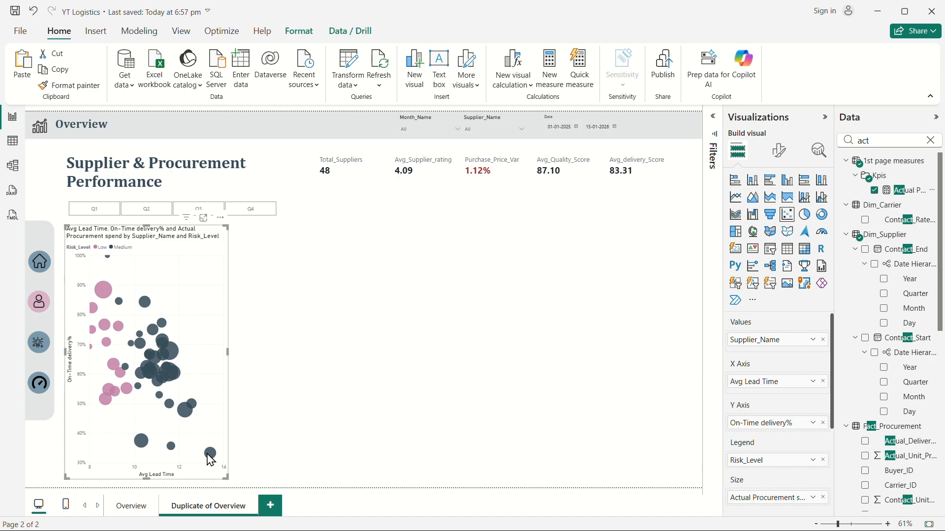
mouse_move(209, 454)
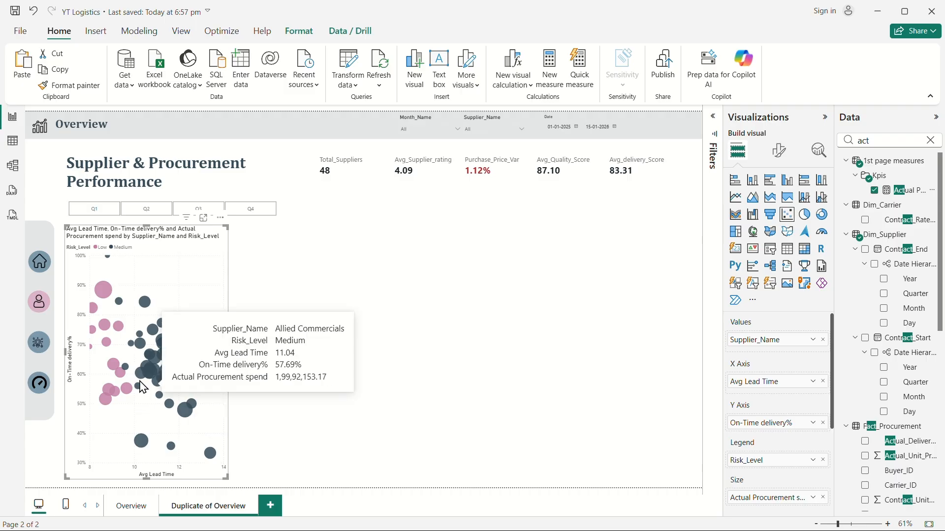
mouse_move(132, 391)
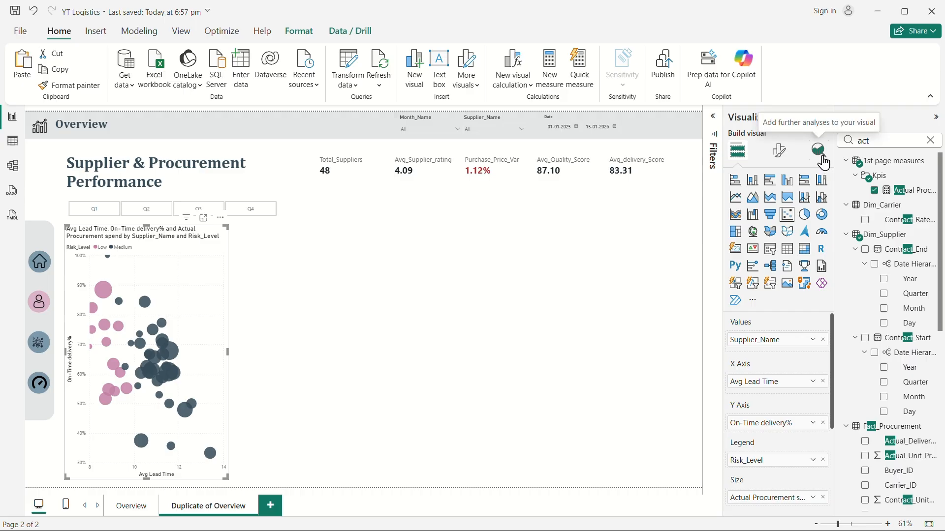
Set the scatter chart's marker size multiplier to -20.
click(779, 152)
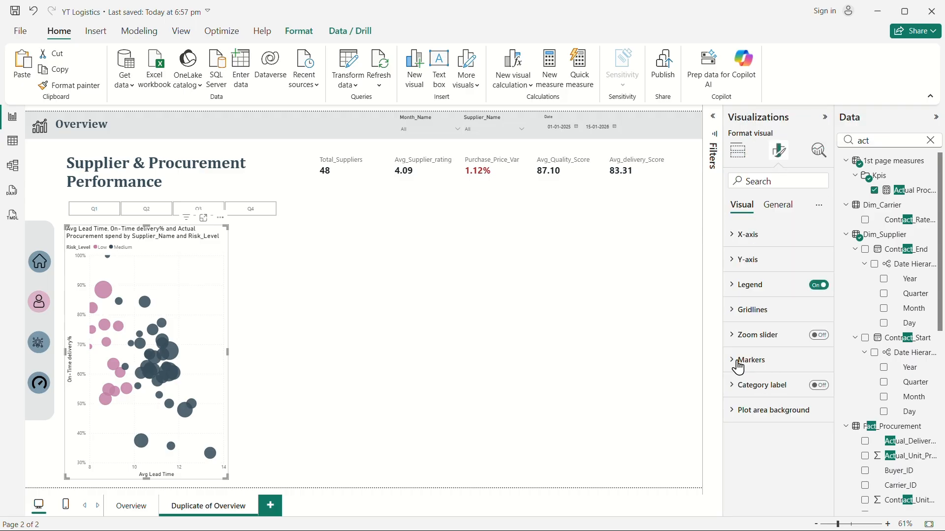
click(738, 362)
scroll(769, 361, down, 3)
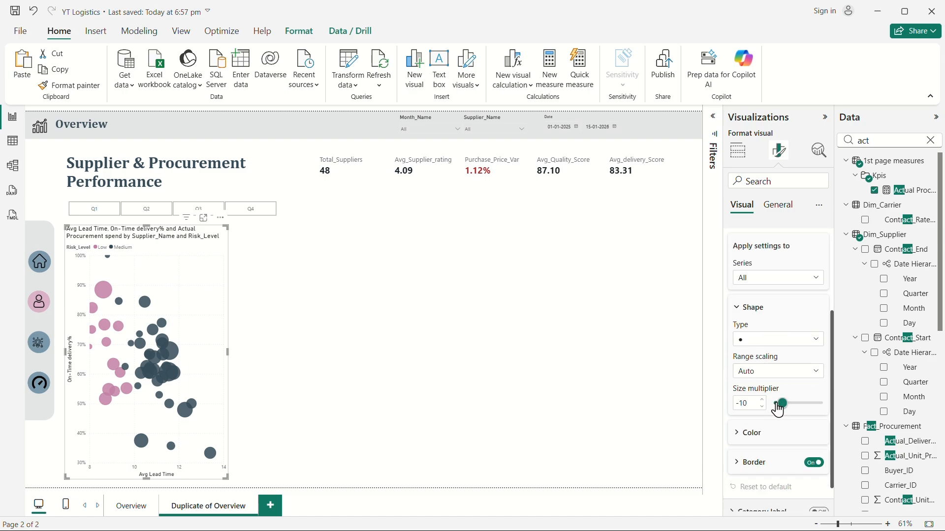
click(763, 407)
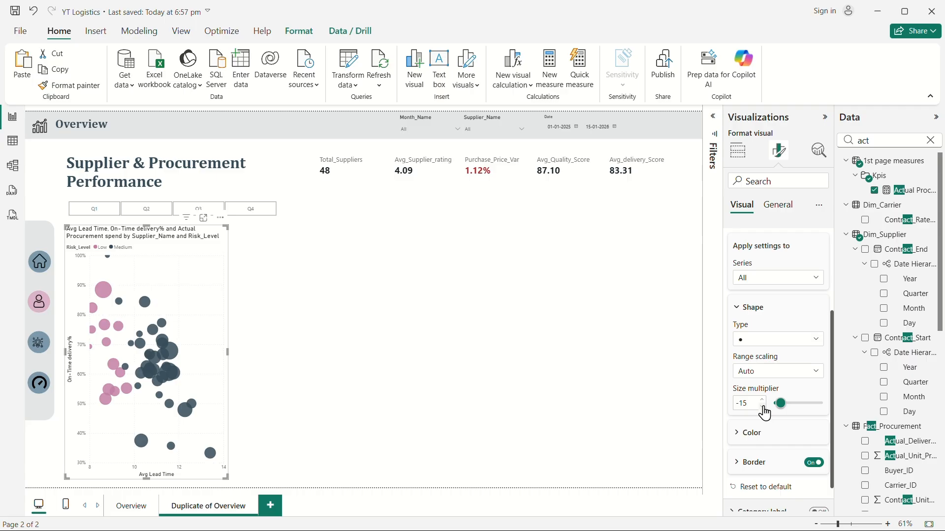
click(764, 407)
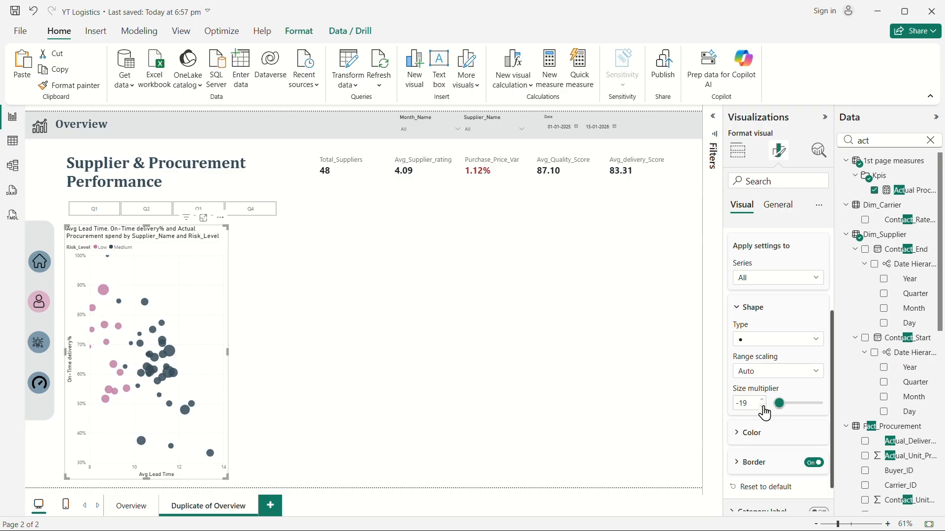
click(764, 407)
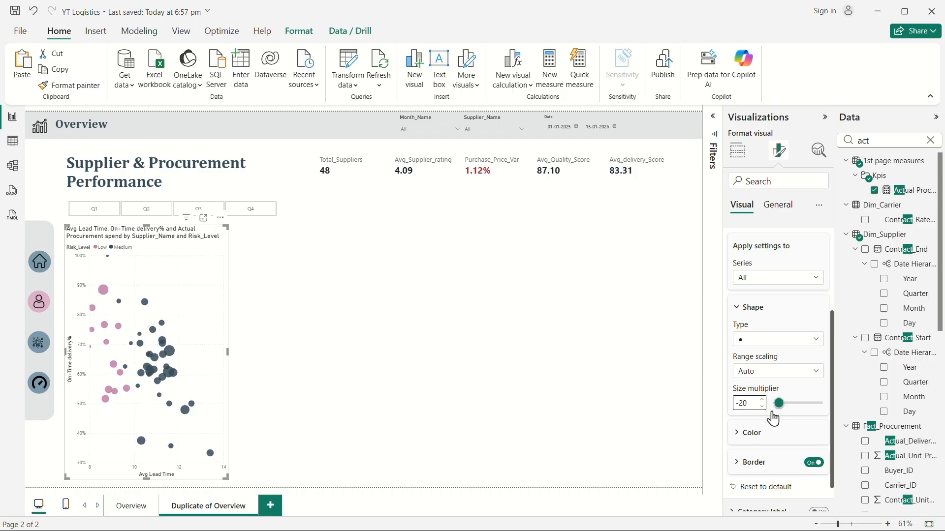
Add two average lines to the scatter chart, the second one on the On-Time delivery% series.
click(819, 157)
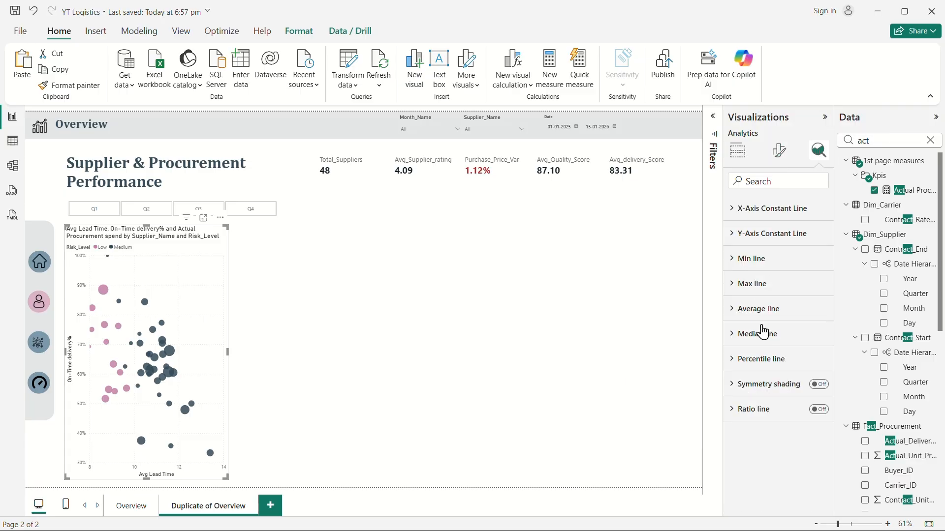
click(734, 311)
click(751, 354)
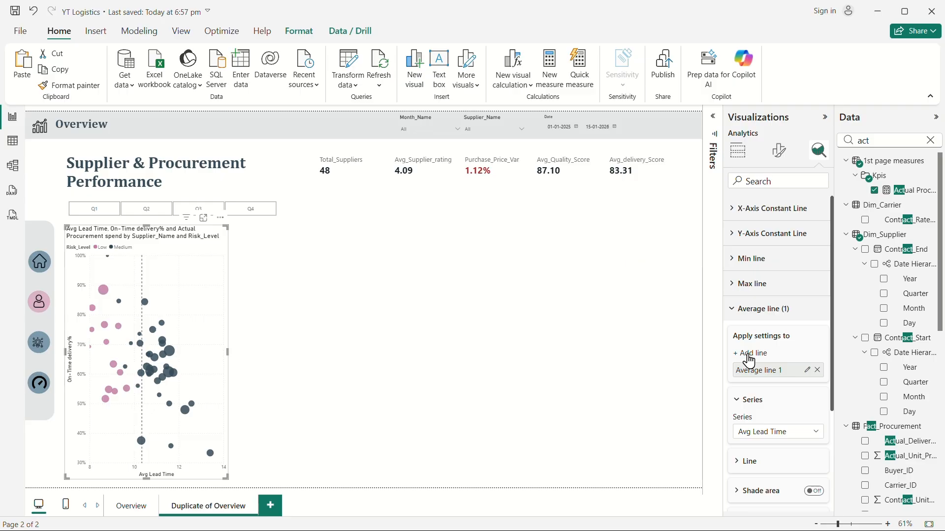
click(750, 355)
click(769, 452)
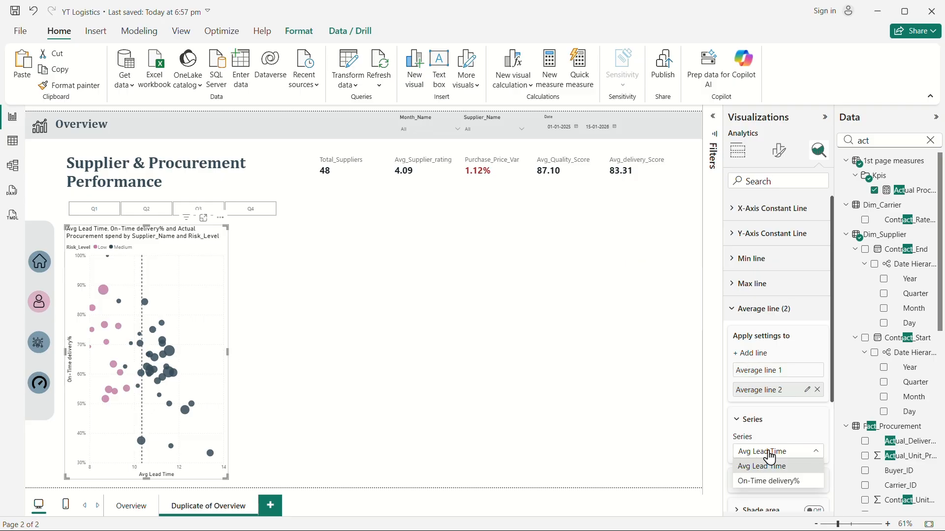
click(778, 485)
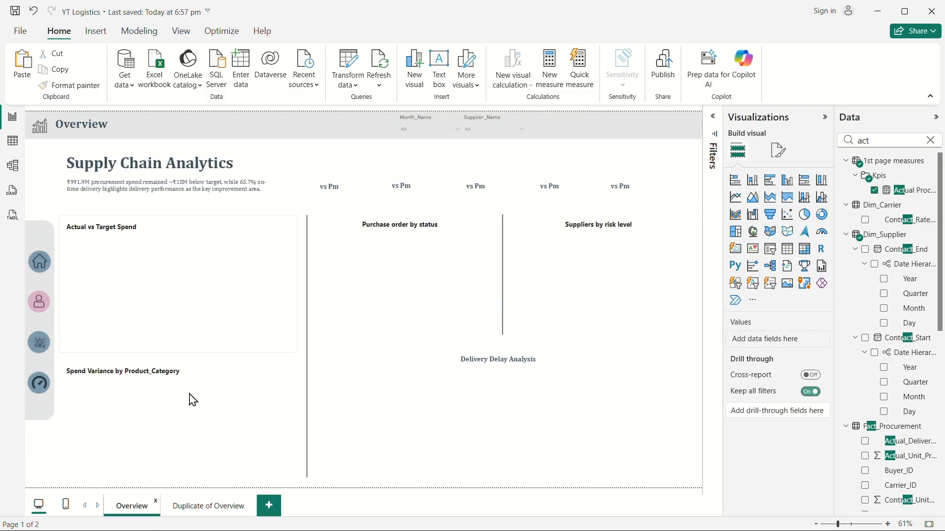
Copy the Actual vs Target Spend chart's formatting from the Overview page onto the scatter chart with Format Painter.
click(279, 240)
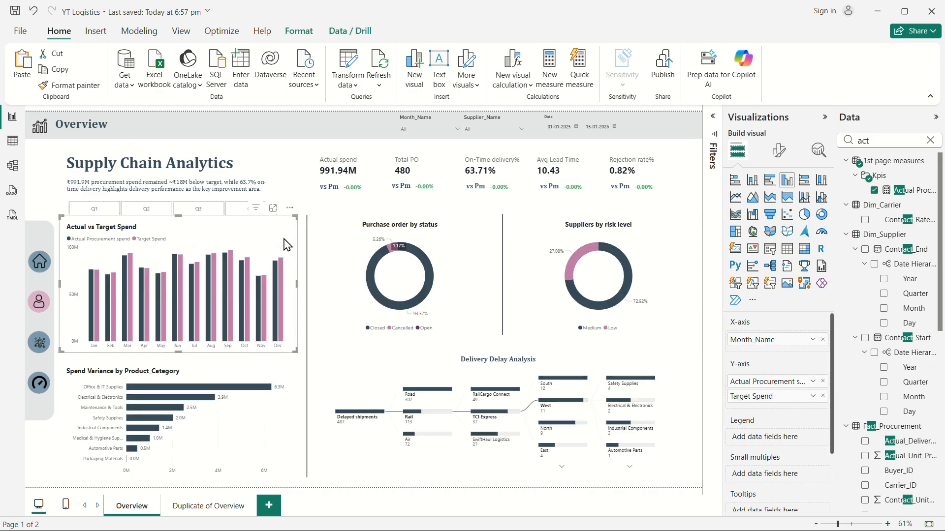
click(72, 85)
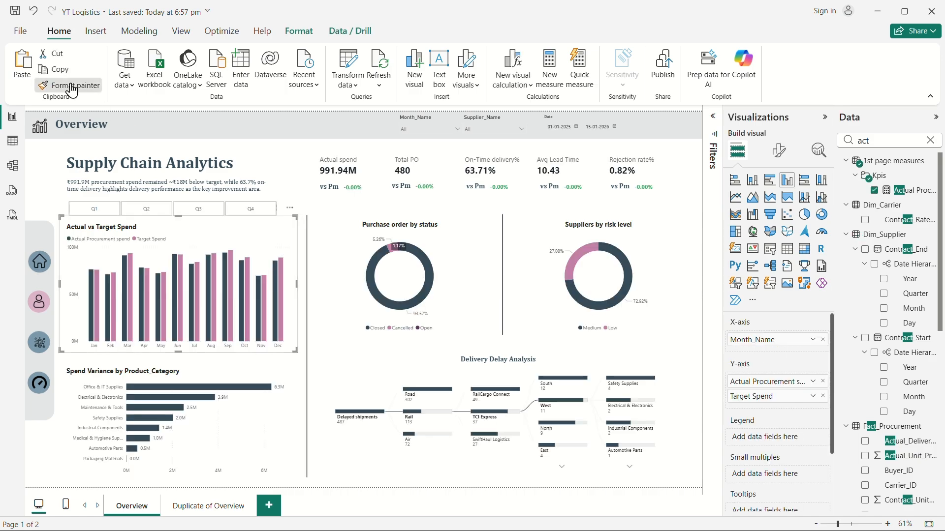
click(188, 511)
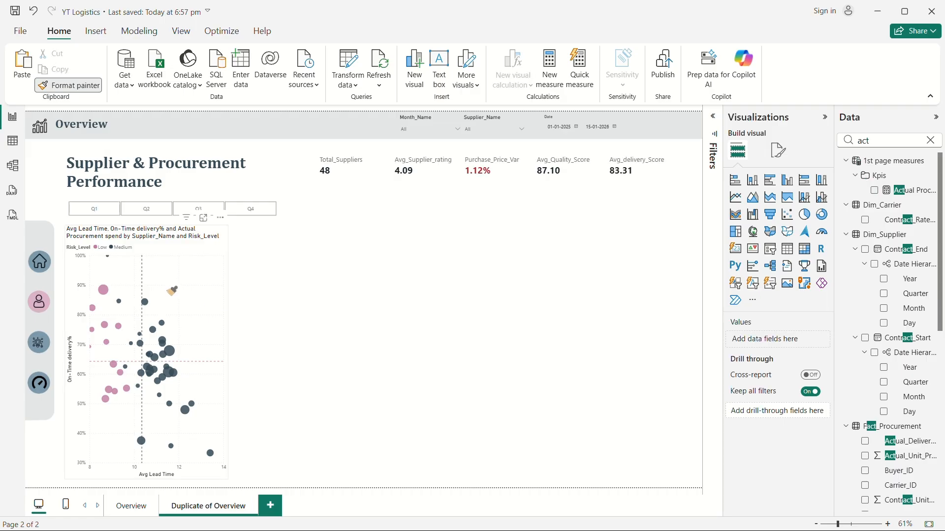
click(169, 291)
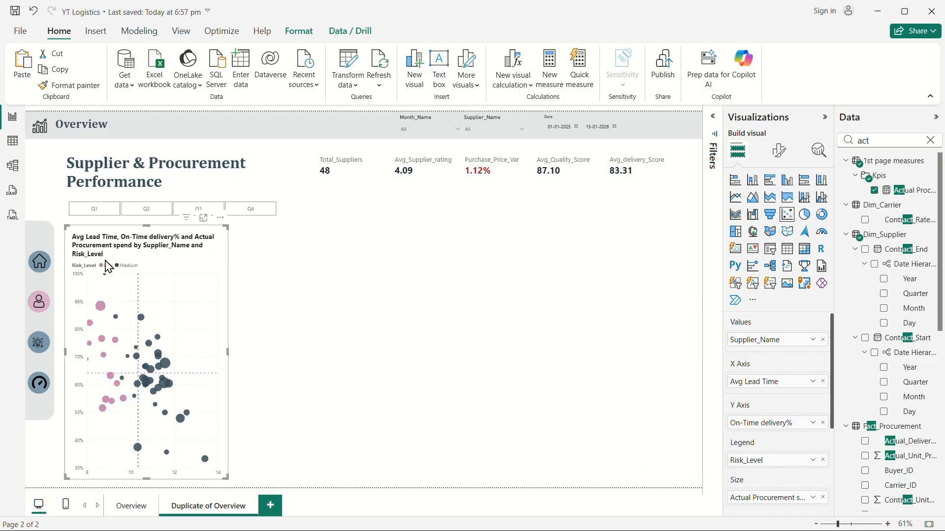
Rename the scatter chart's title to Supplier Performance matrix.
click(779, 150)
click(771, 207)
click(732, 259)
click(766, 325)
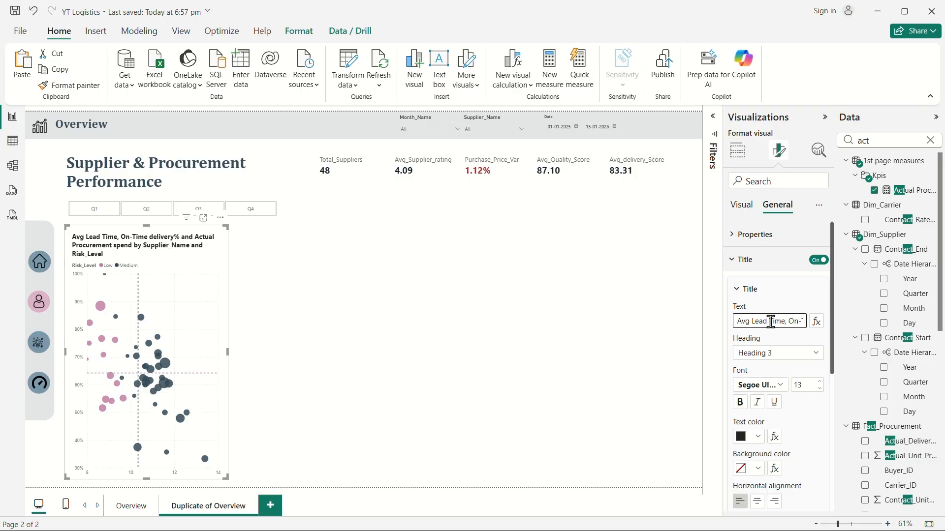
key(ctrl+a)
text(Su)
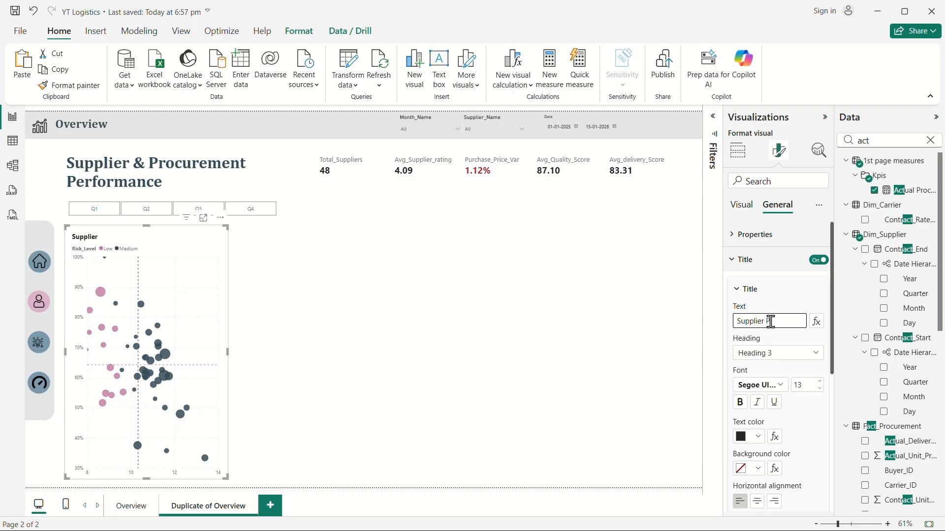
text(pplier Perfo)
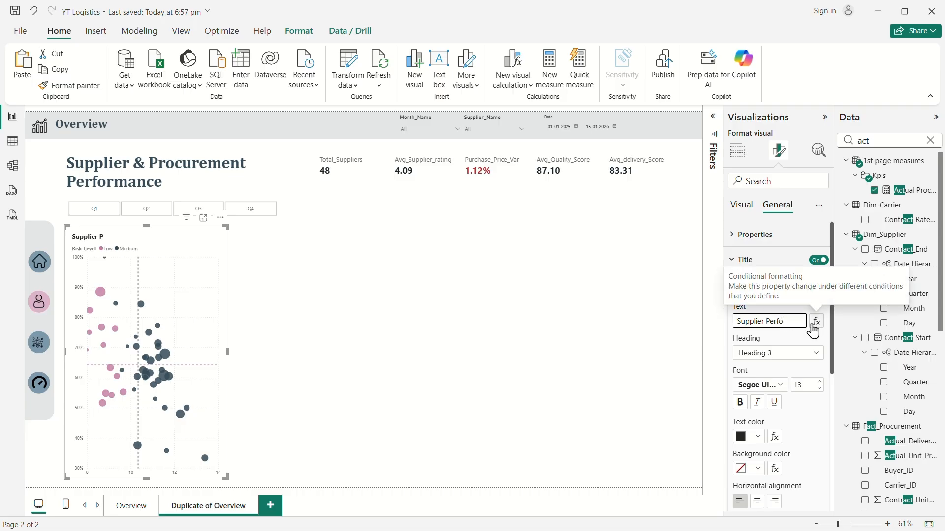
text(rmance matrix)
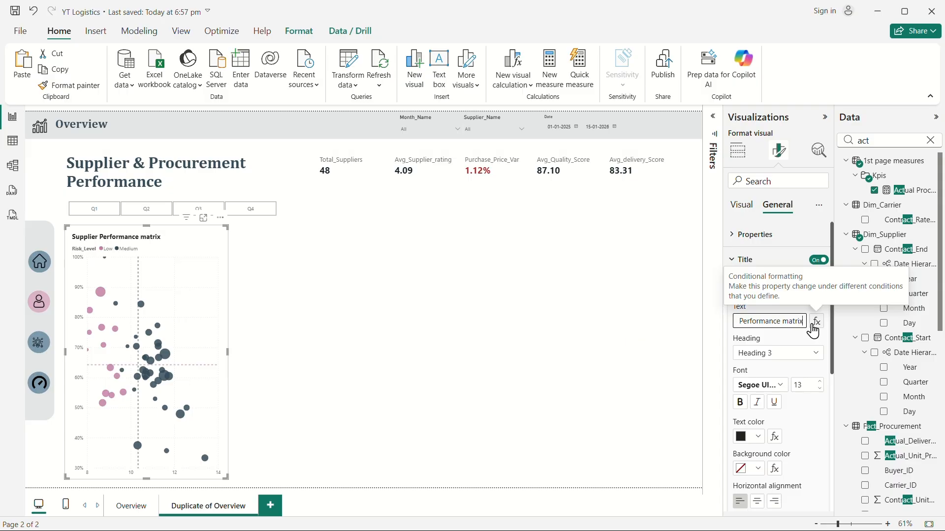
click(662, 328)
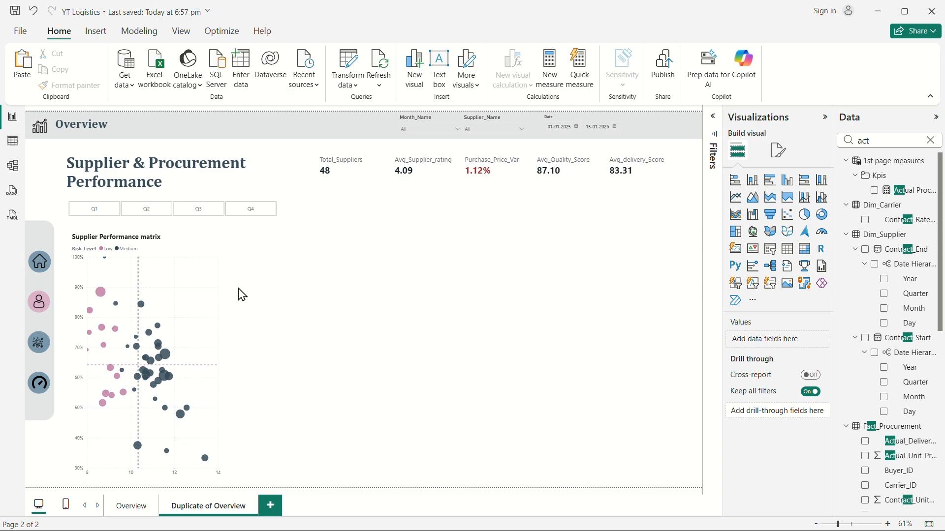
Center-align the scatter chart's title.
click(200, 285)
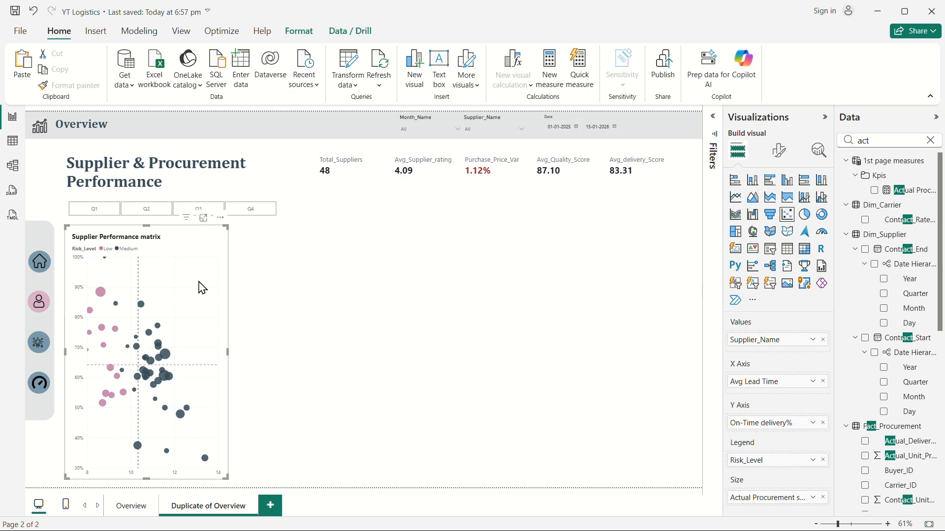
click(779, 150)
click(783, 207)
click(751, 261)
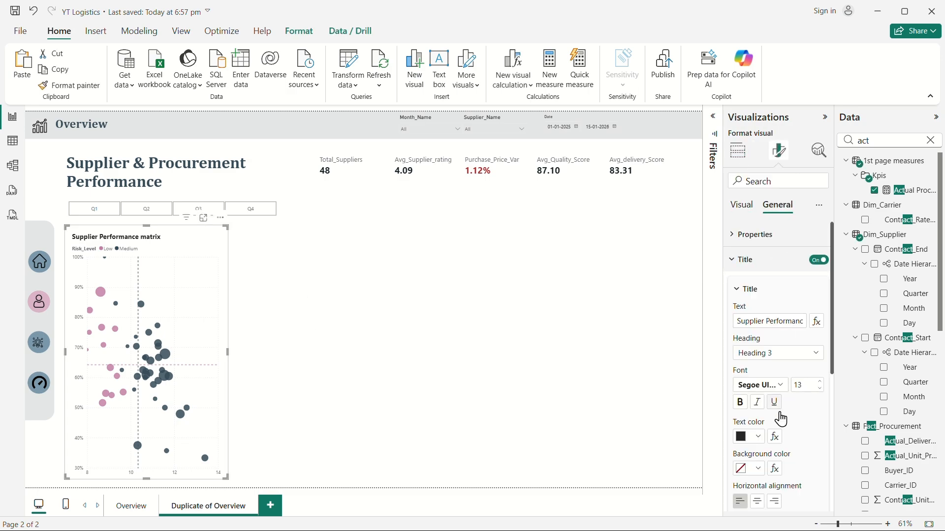
click(758, 502)
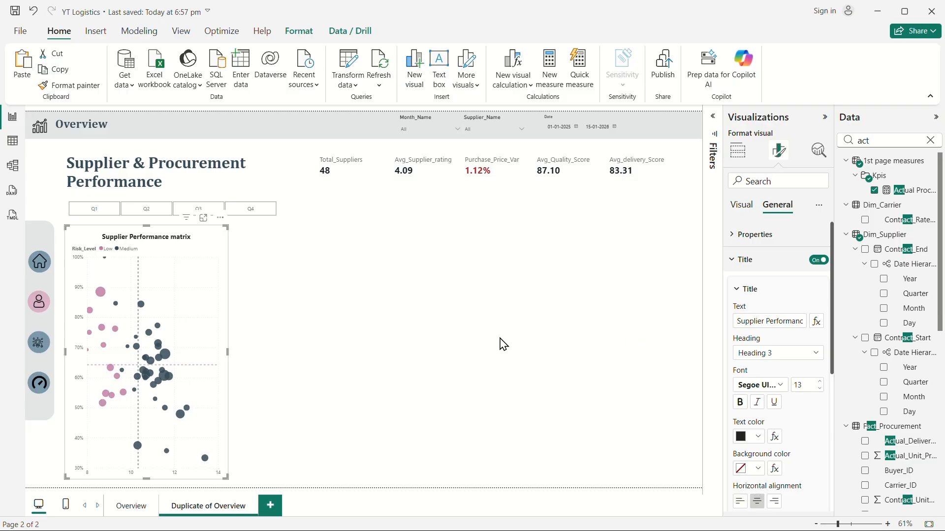
click(464, 334)
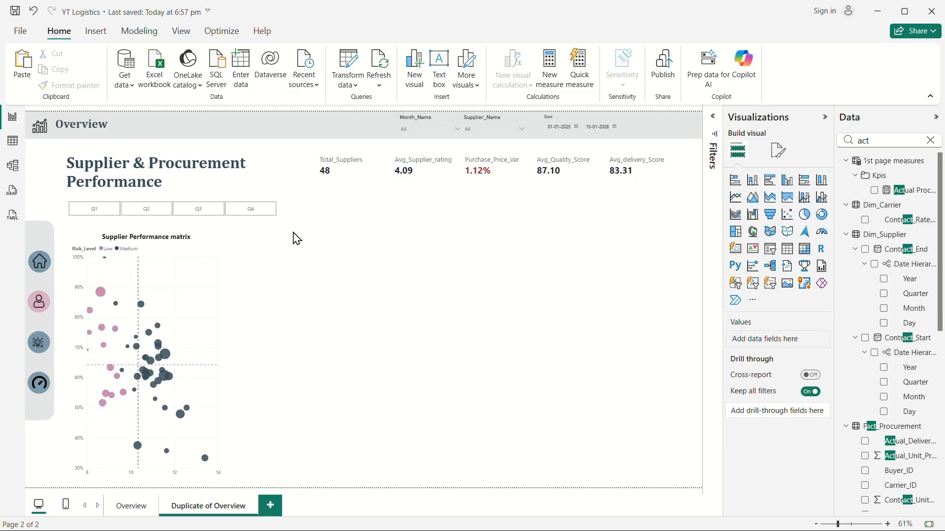
Test the Month slicer with Mar and May and inspect supplier bubble tooltips on the scatter chart.
click(443, 130)
click(426, 162)
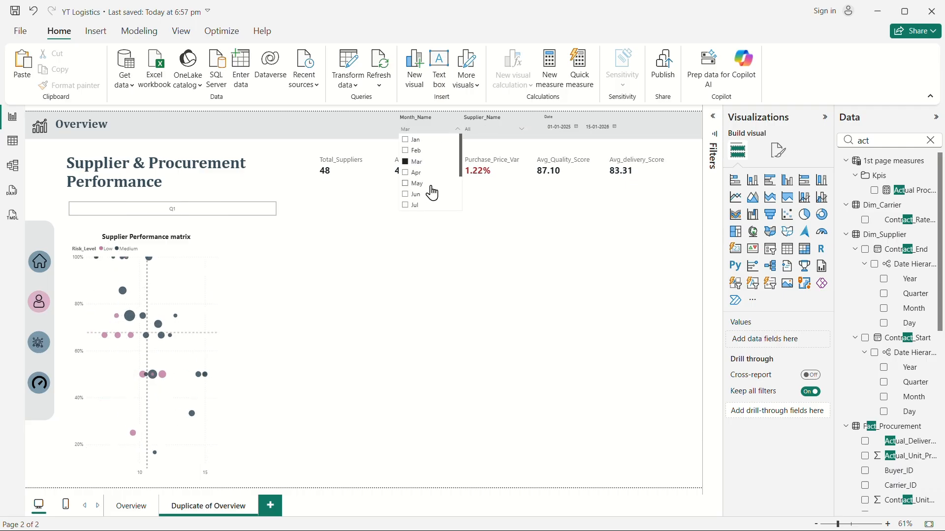
click(432, 185)
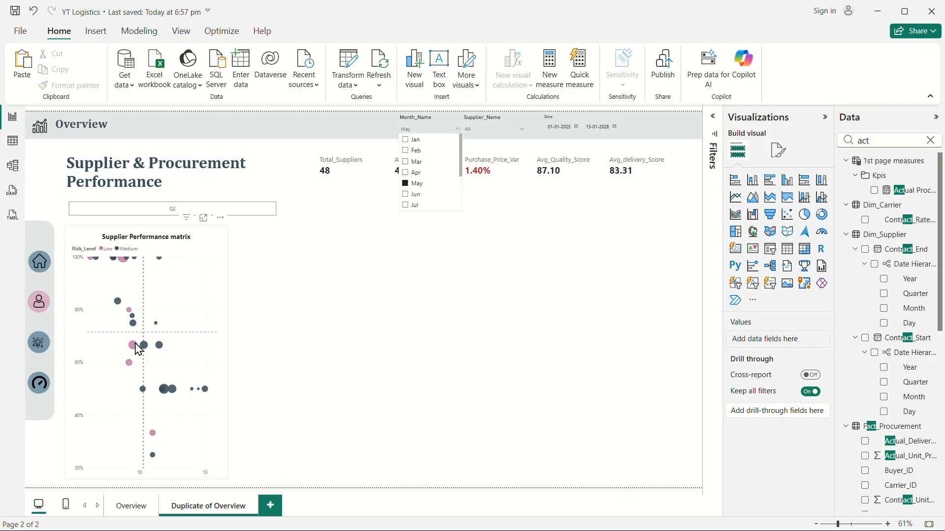
mouse_move(138, 349)
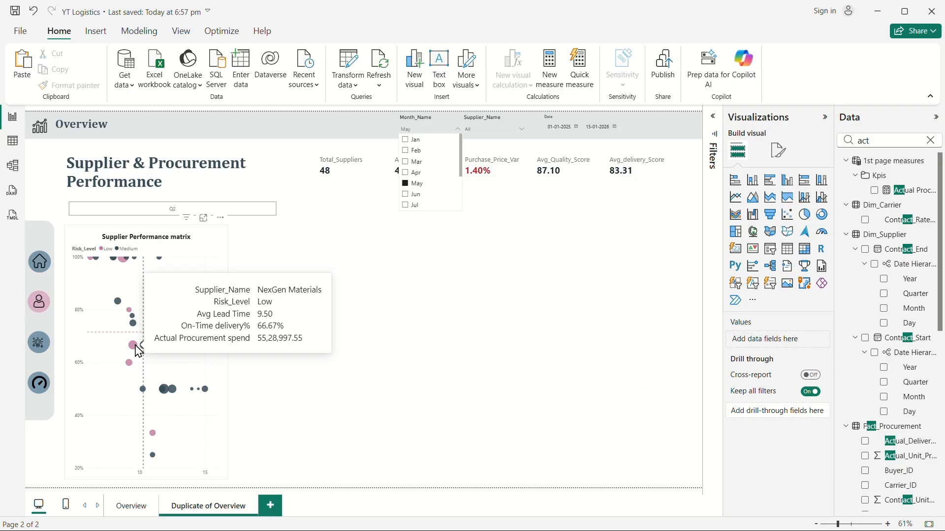
mouse_move(123, 264)
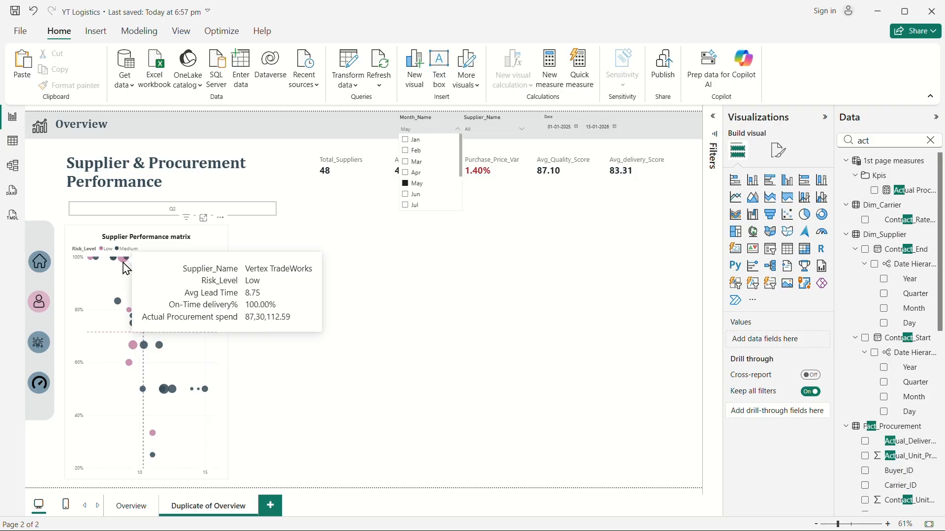
click(413, 183)
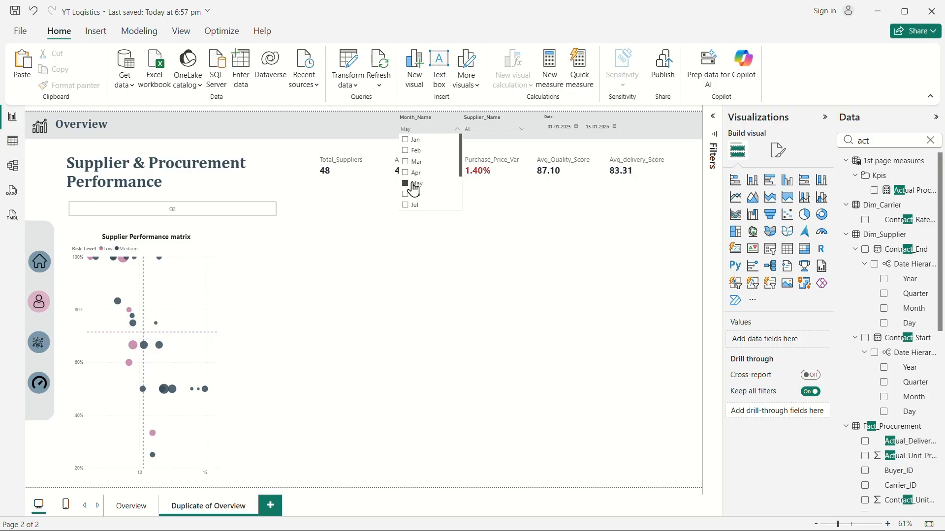
click(394, 319)
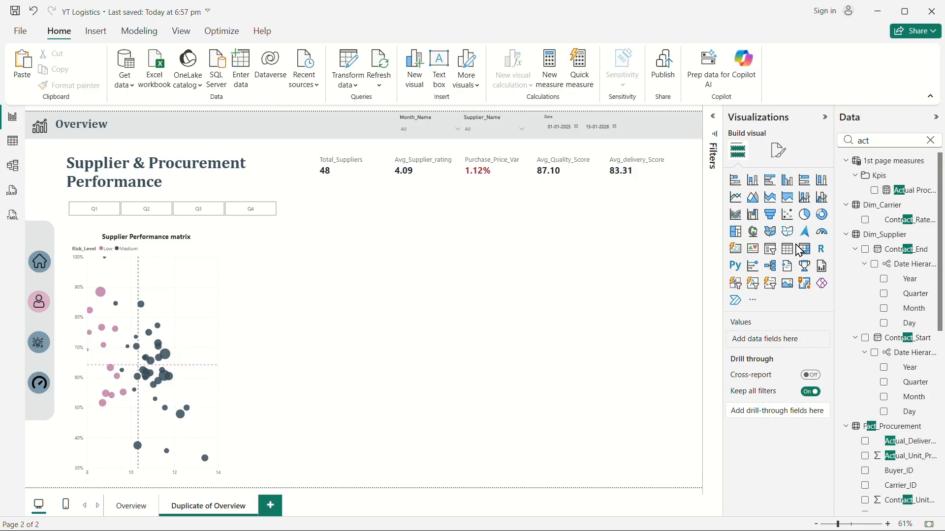
Insert a clustered bar chart beside the scatter chart, below the KPI cards, and resize it.
click(770, 184)
mouse_move(389, 340)
mouse_down()
mouse_move(385, 302)
mouse_move(390, 325)
mouse_up()
drag(358, 463, 359, 309)
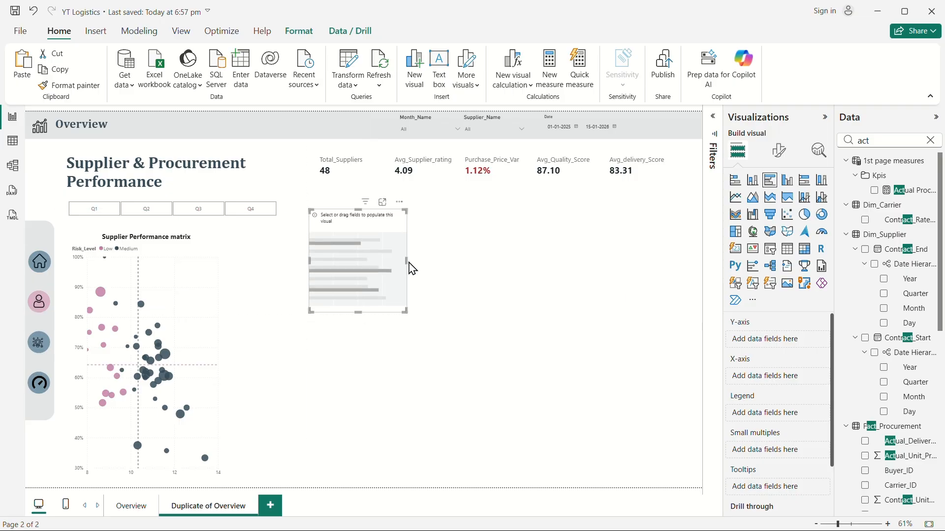
drag(412, 259, 405, 240)
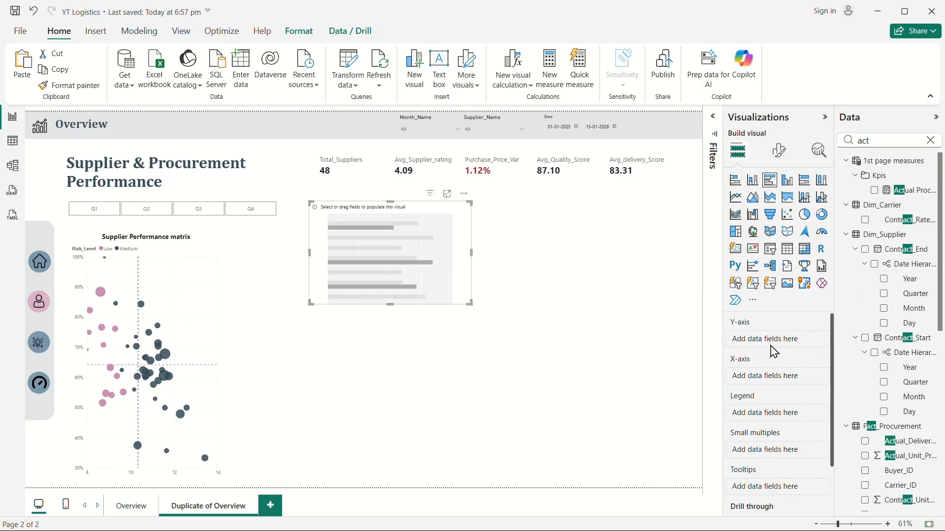
Put Supplier_Name on the bar chart's Y-axis and Purchase_Price_Var on its X-axis.
click(930, 140)
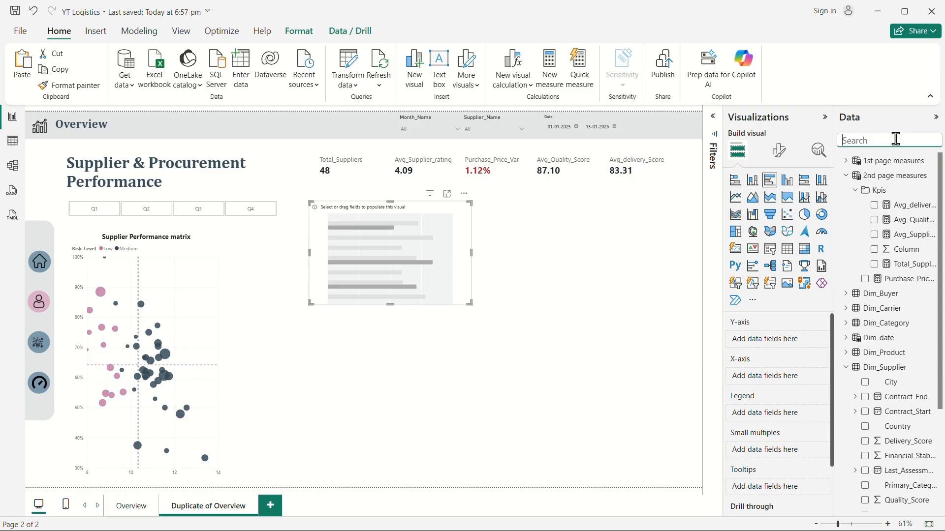
text(suppli)
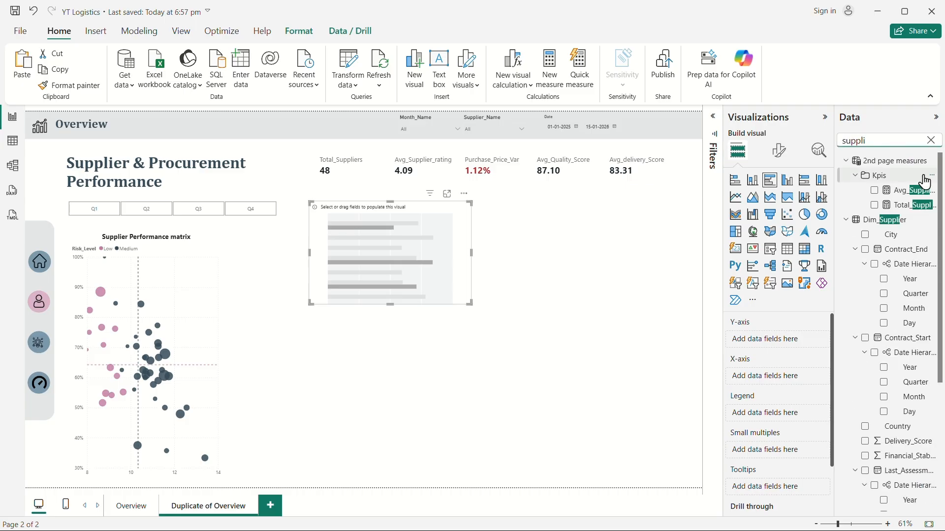
scroll(905, 355, down, 5)
drag(910, 445, 793, 344)
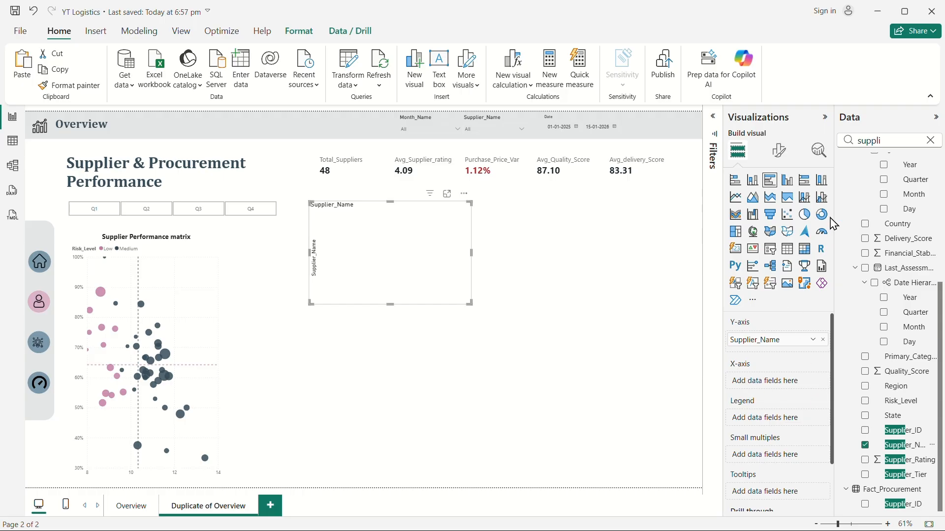
click(929, 151)
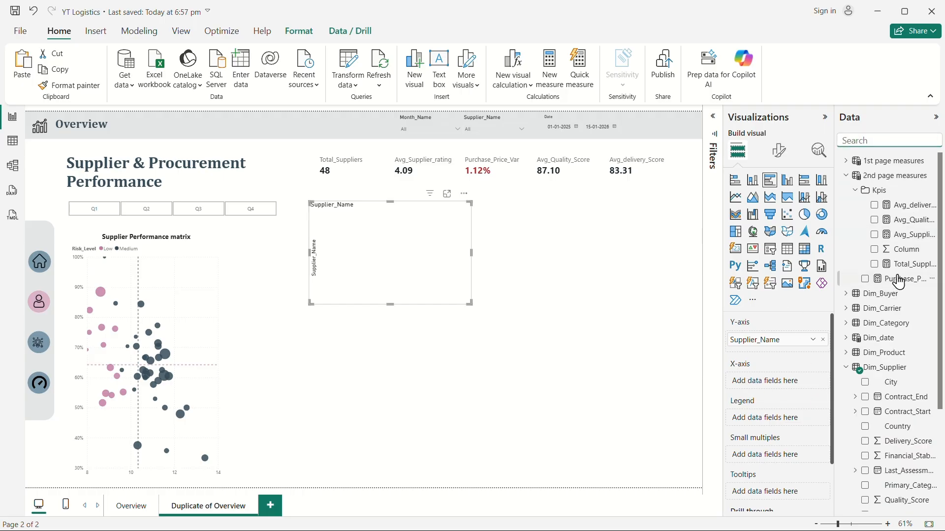
drag(906, 288, 787, 384)
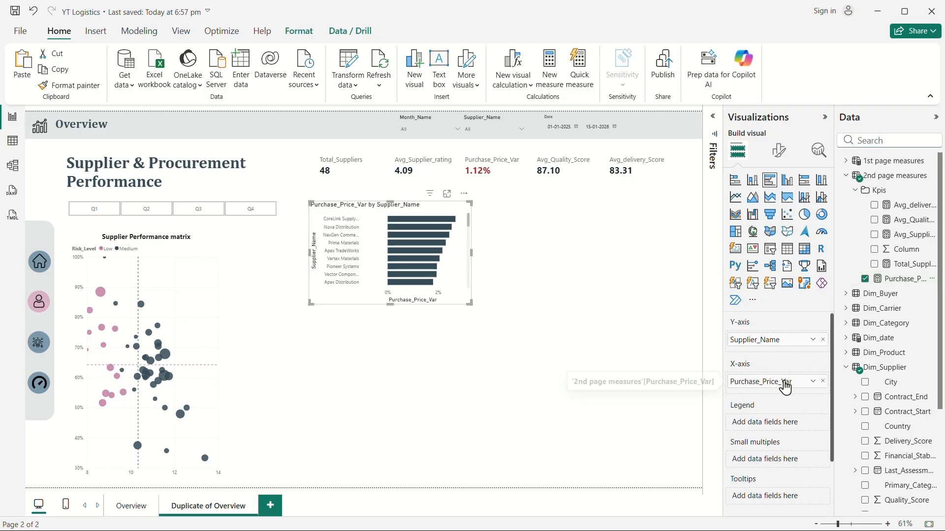
drag(391, 305, 389, 412)
scroll(387, 316, up, 6)
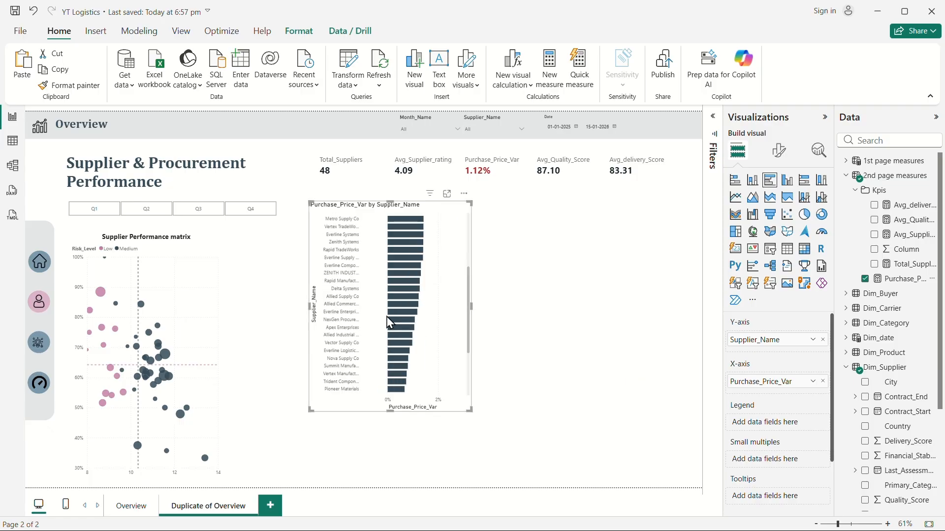
drag(390, 412, 391, 313)
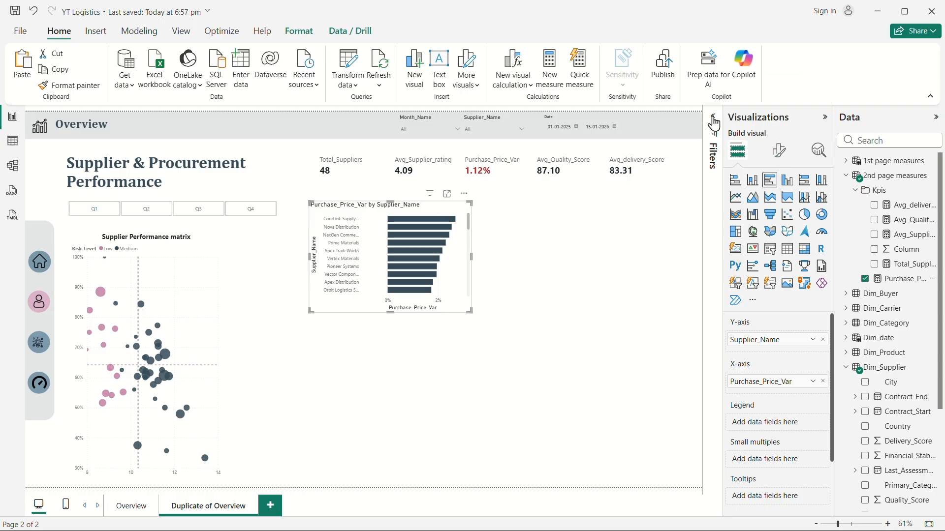
Filter the bar chart to the Top 10 suppliers by Purchase_Price_Var.
click(718, 137)
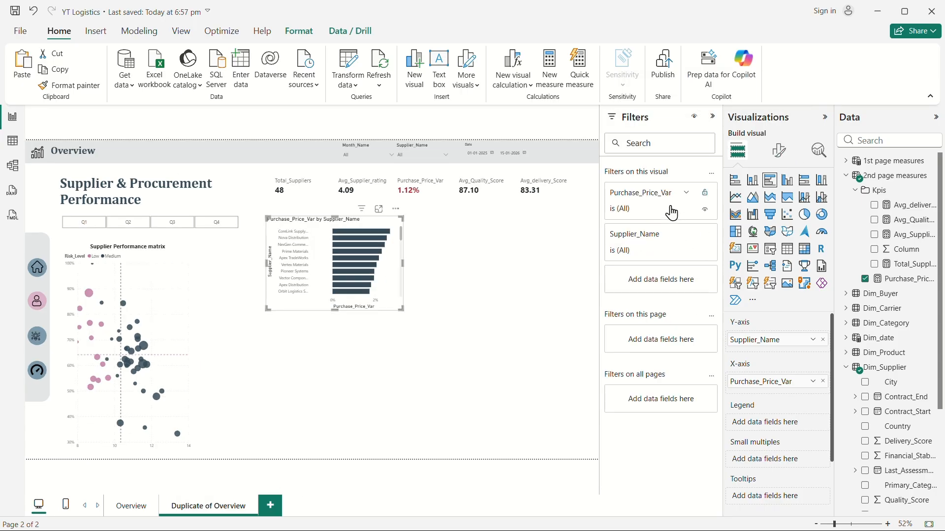
click(687, 234)
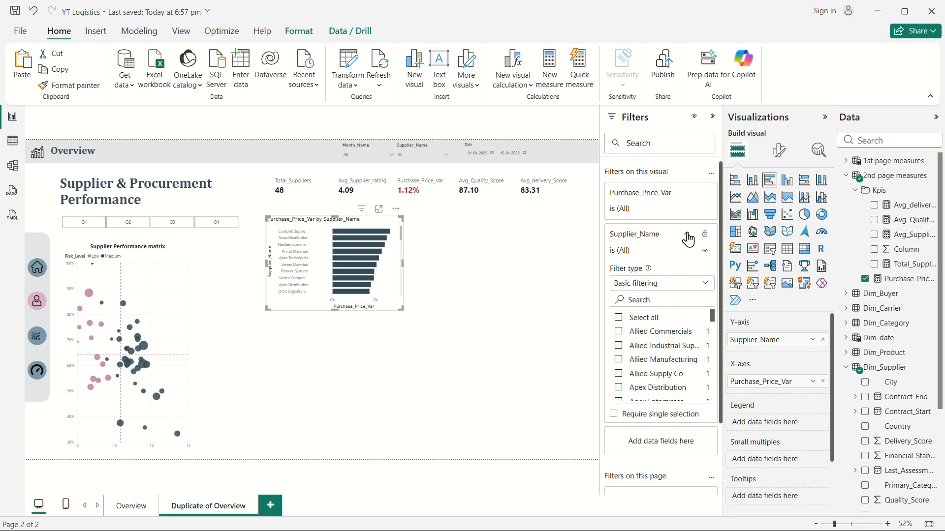
click(683, 288)
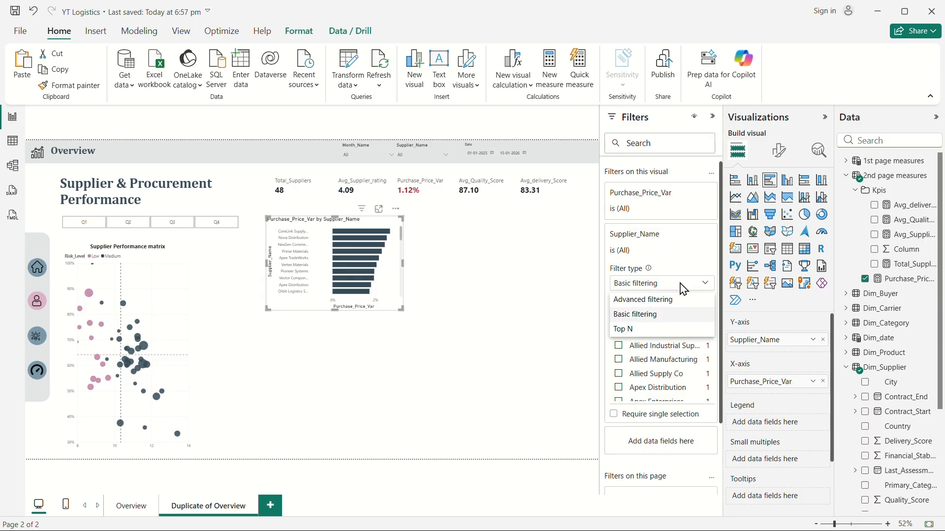
click(624, 330)
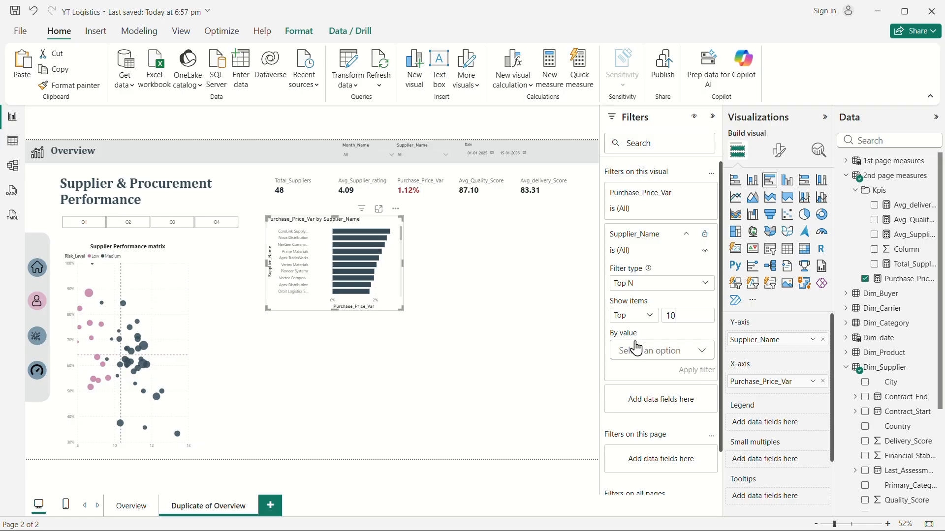
click(699, 359)
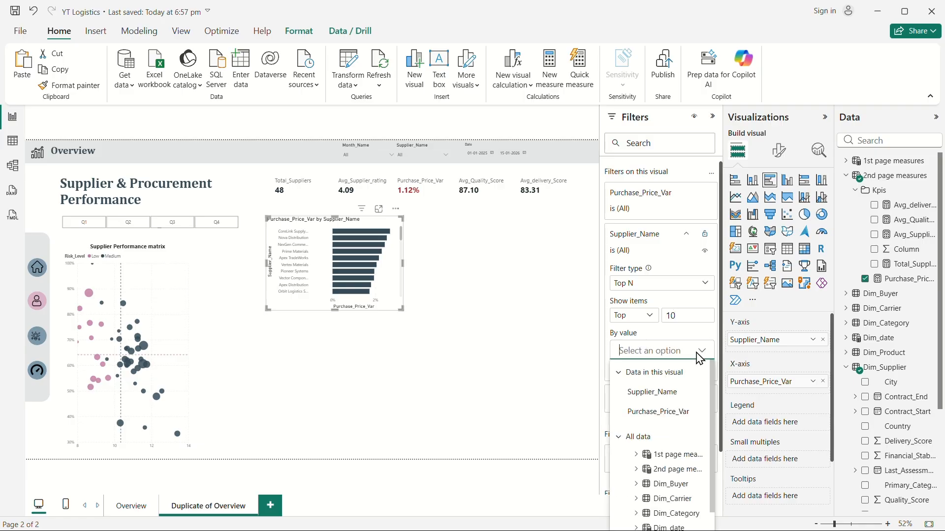
click(636, 469)
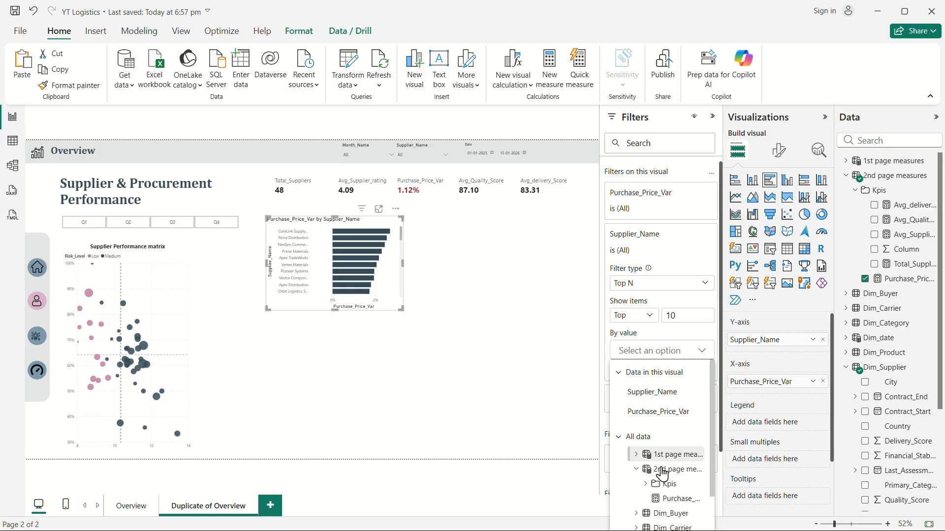
click(685, 507)
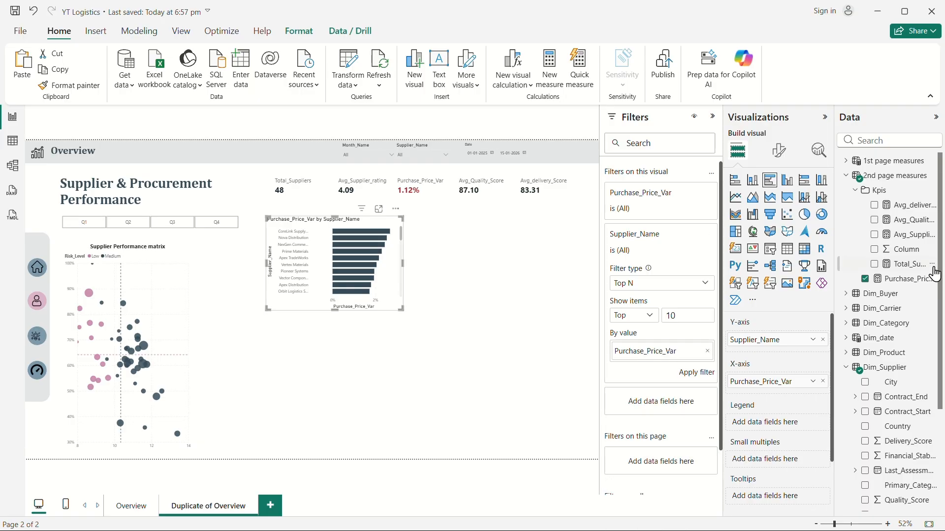
click(696, 372)
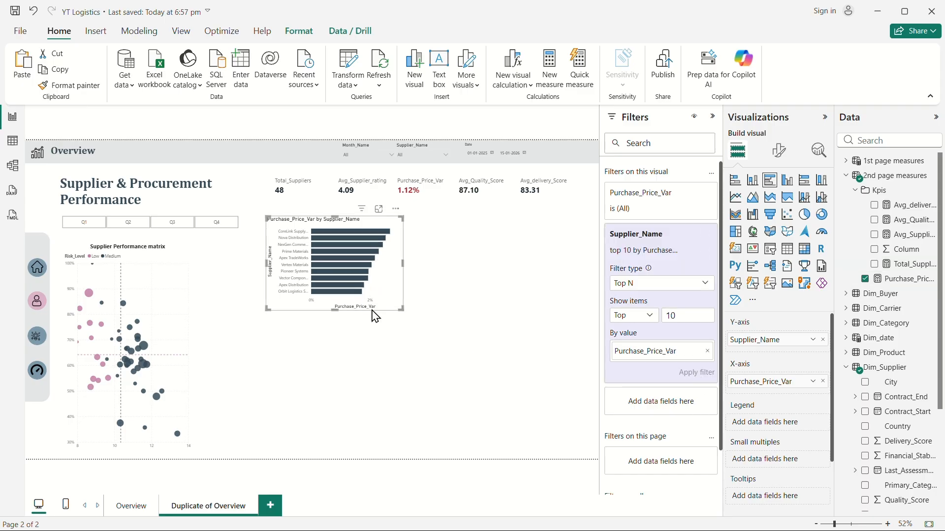
Enlarge the bar chart and collapse the Filters pane.
drag(400, 308, 435, 328)
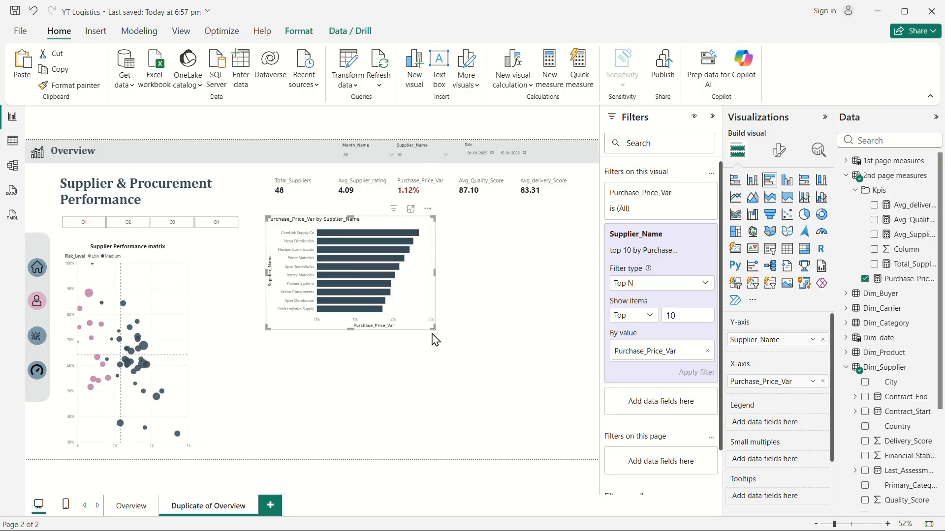
click(712, 117)
click(566, 389)
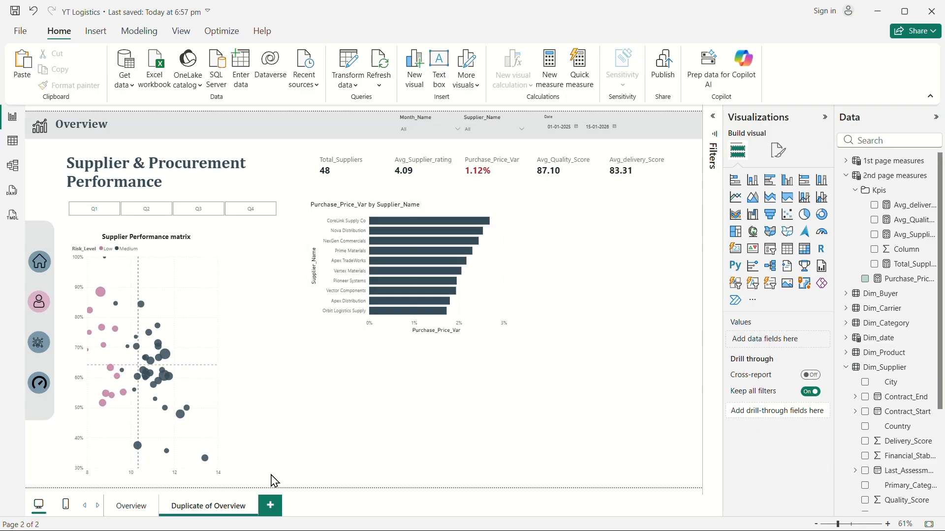
Switch to the Overview page.
click(133, 515)
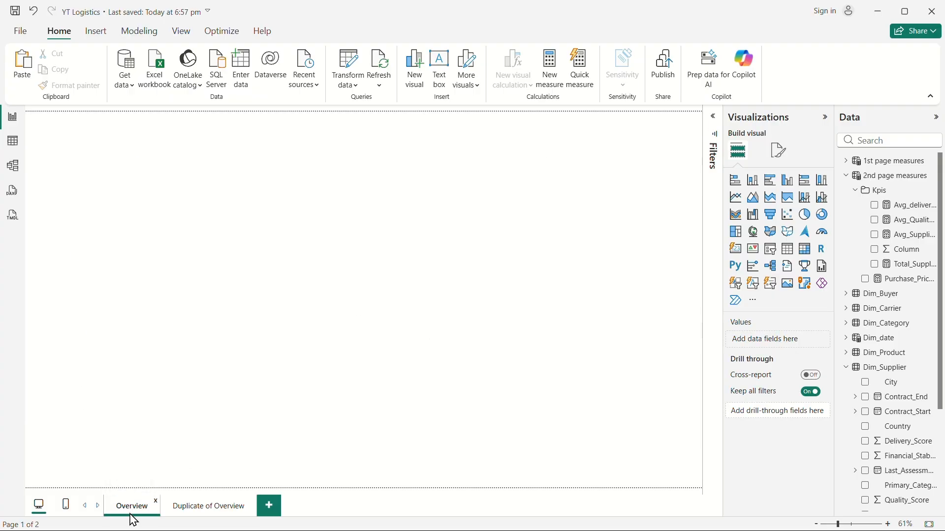
Copy the Spend Variance by Product_Category chart's formatting on Overview onto the Purchase_Price_Var bar chart on Duplicate of Overview.
click(230, 425)
click(69, 85)
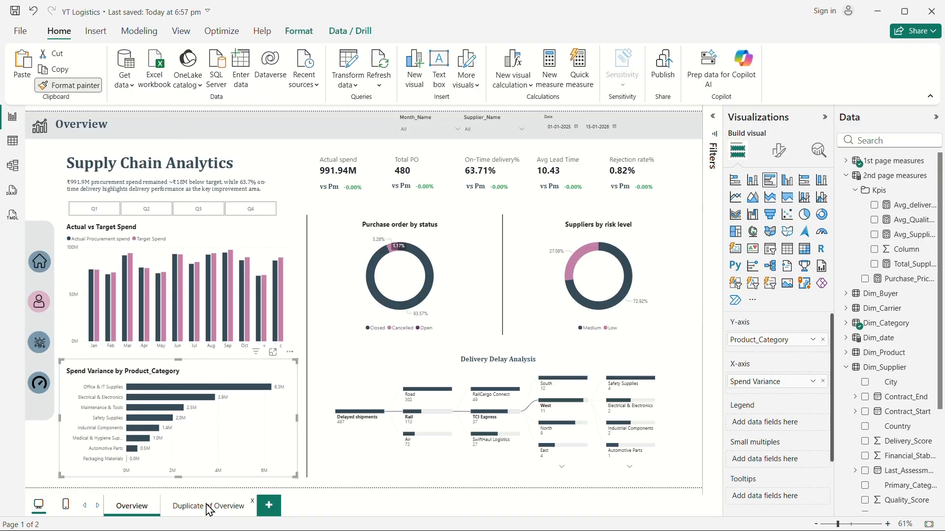
click(209, 507)
click(491, 274)
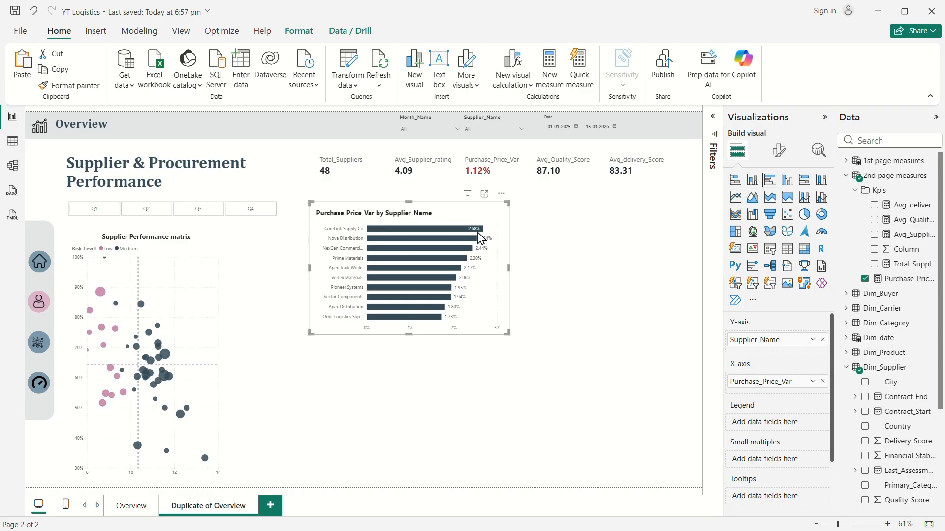
Shrink the bar chart slightly and set its data label position to Outside end.
mouse_move(481, 238)
drag(507, 335, 495, 340)
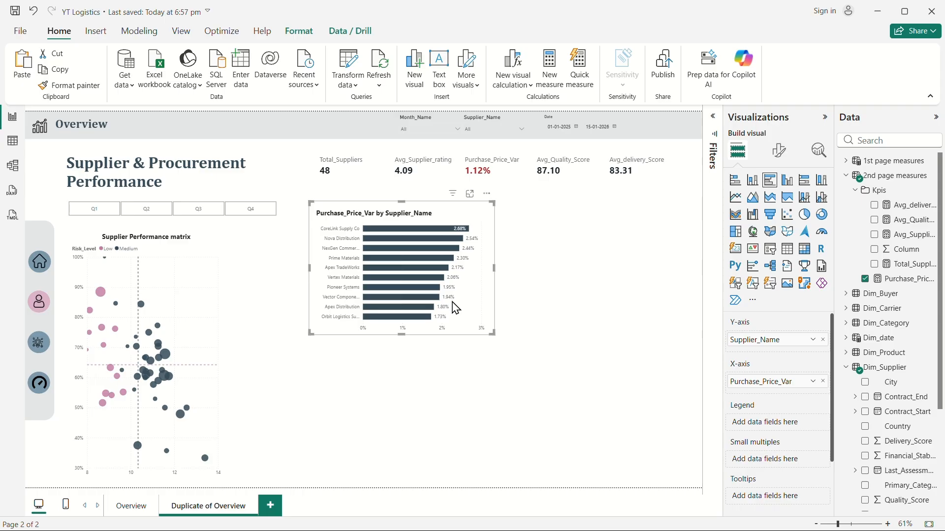
click(779, 150)
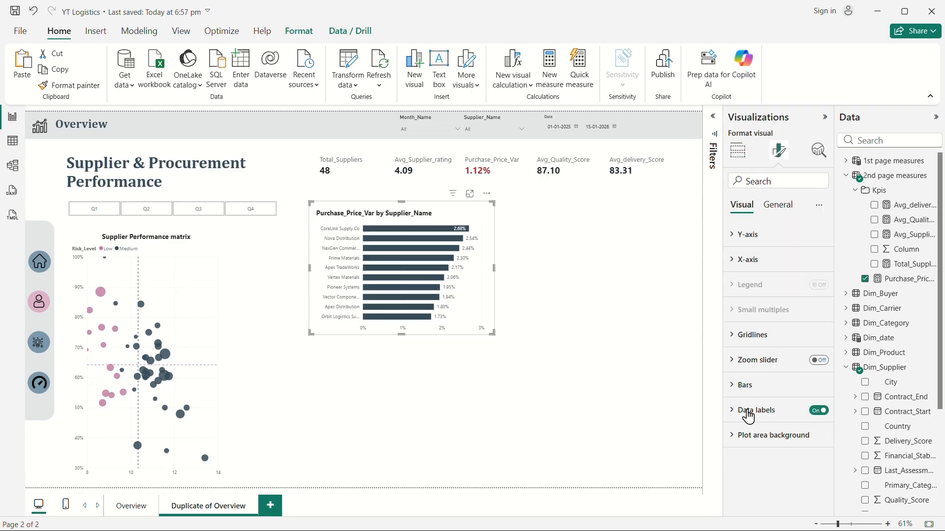
click(764, 409)
click(758, 408)
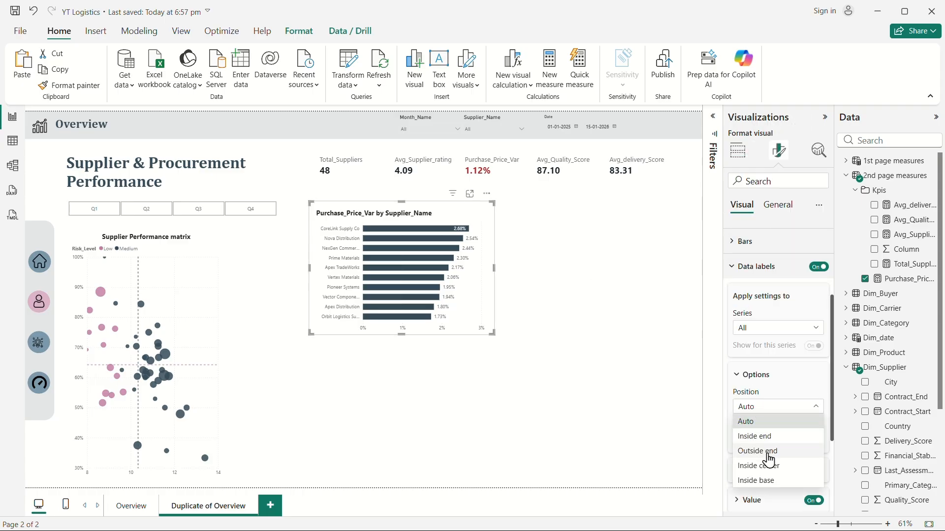
click(757, 451)
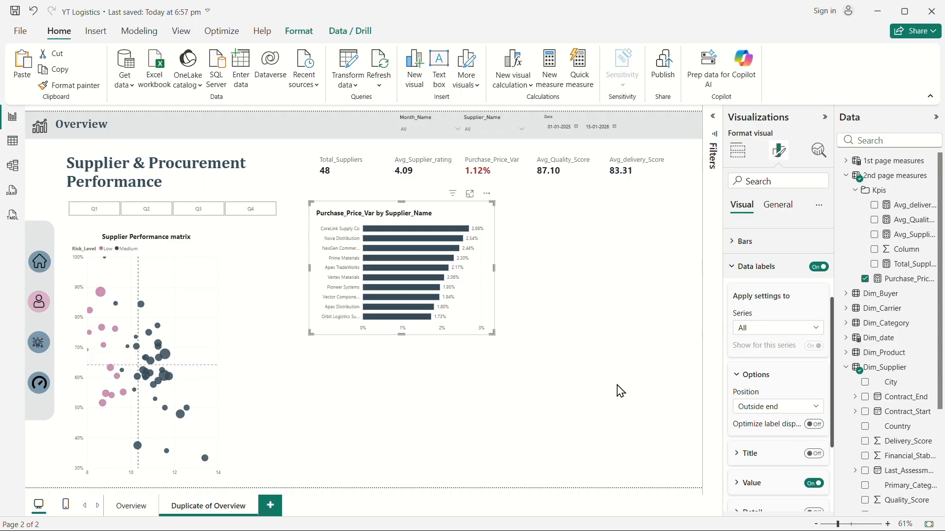
click(577, 354)
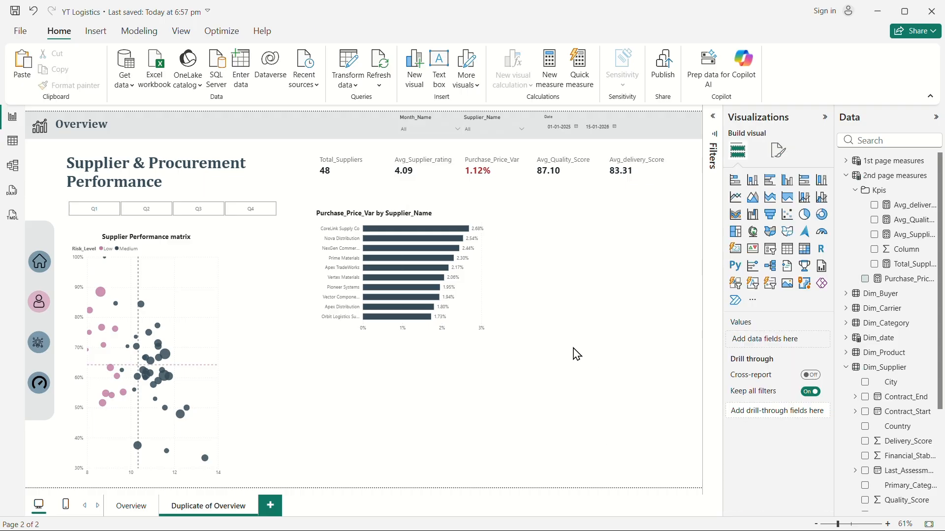
Move the bar chart slightly to the left.
click(471, 315)
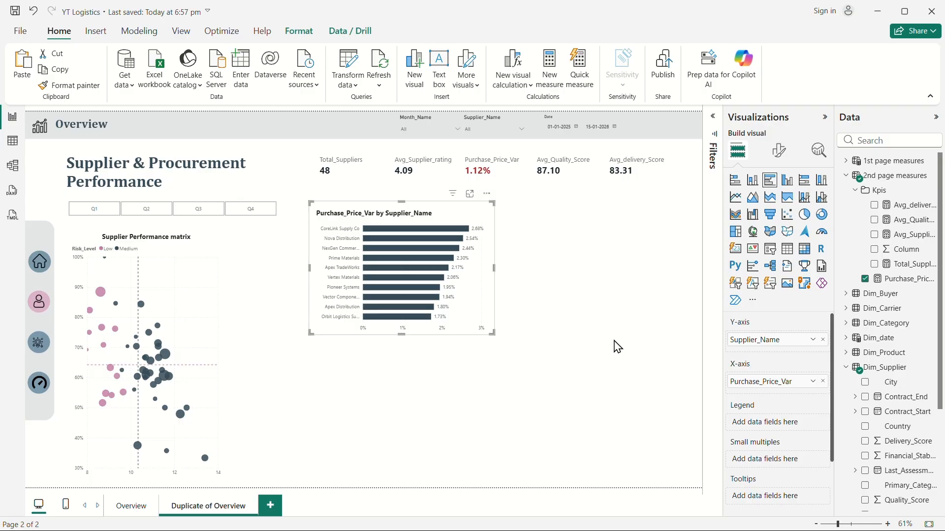
drag(468, 319, 455, 317)
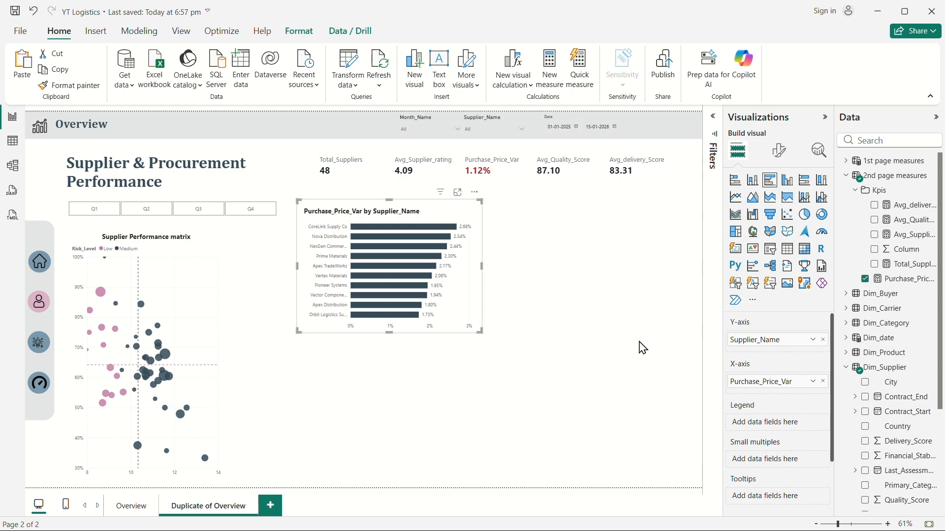
click(599, 310)
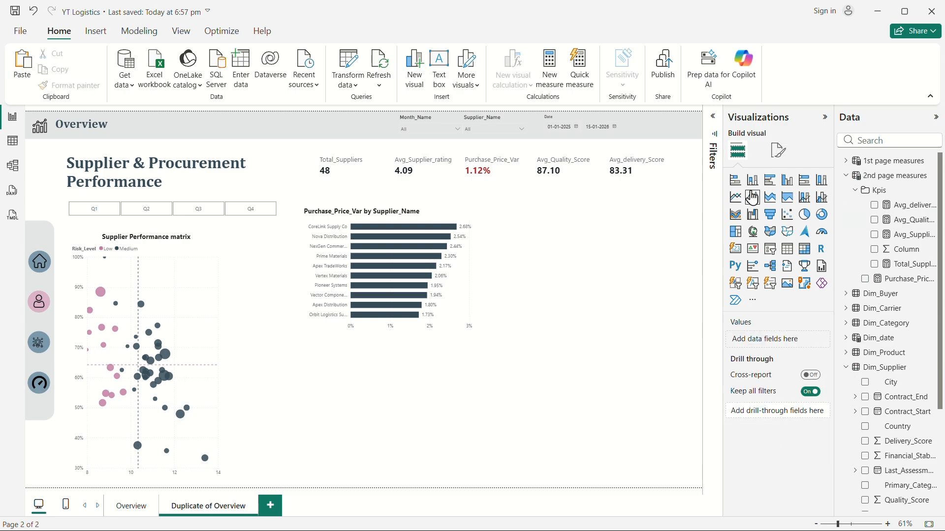
Add a line chart and widen it to fill the space to the right of the bar chart.
click(735, 198)
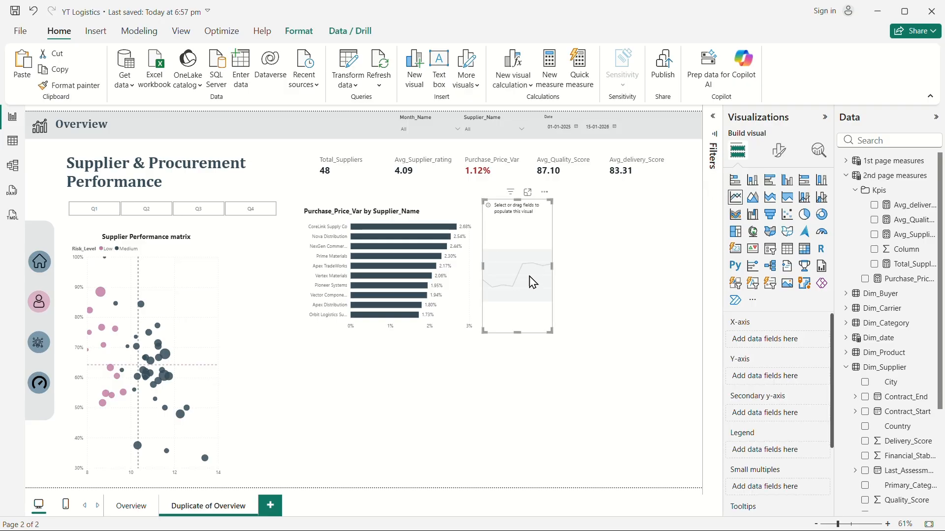
drag(554, 264, 695, 273)
click(691, 268)
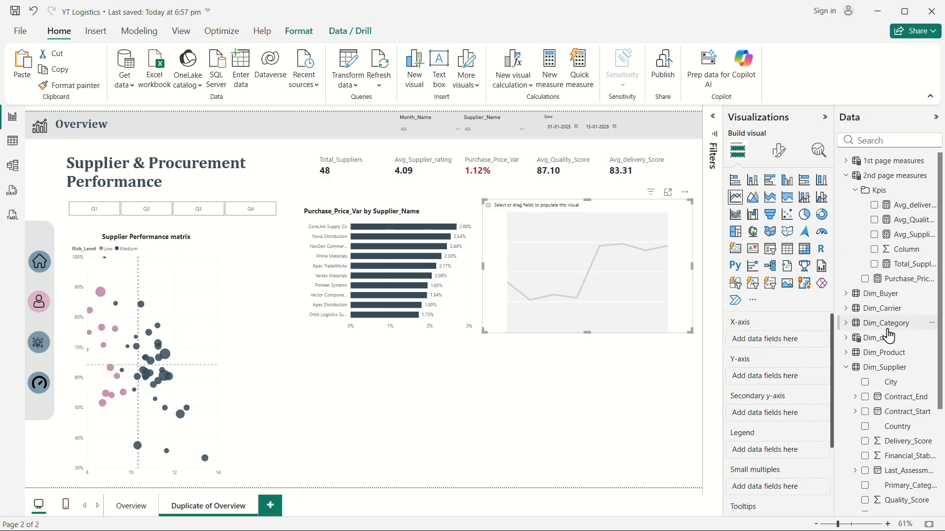
Search the fields for mon and put Month_Name on the line chart's X-axis.
click(846, 175)
click(883, 142)
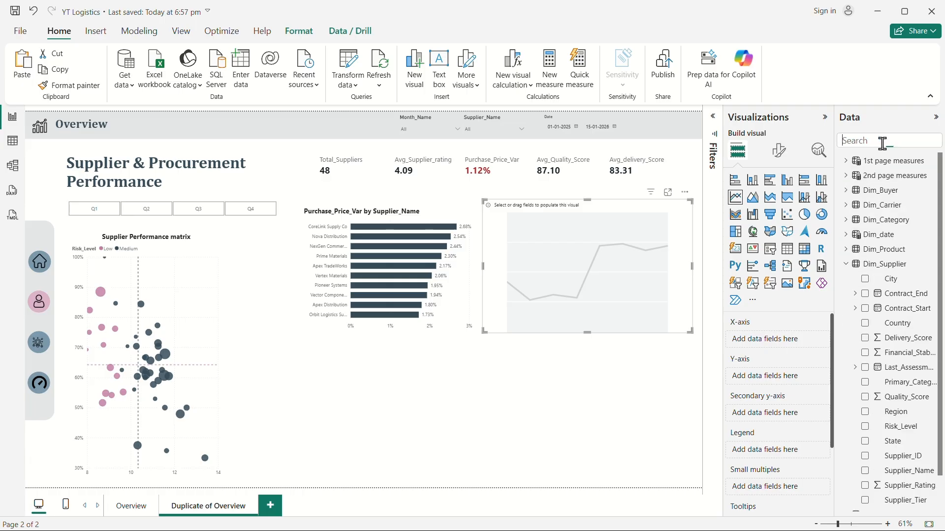
text(mon)
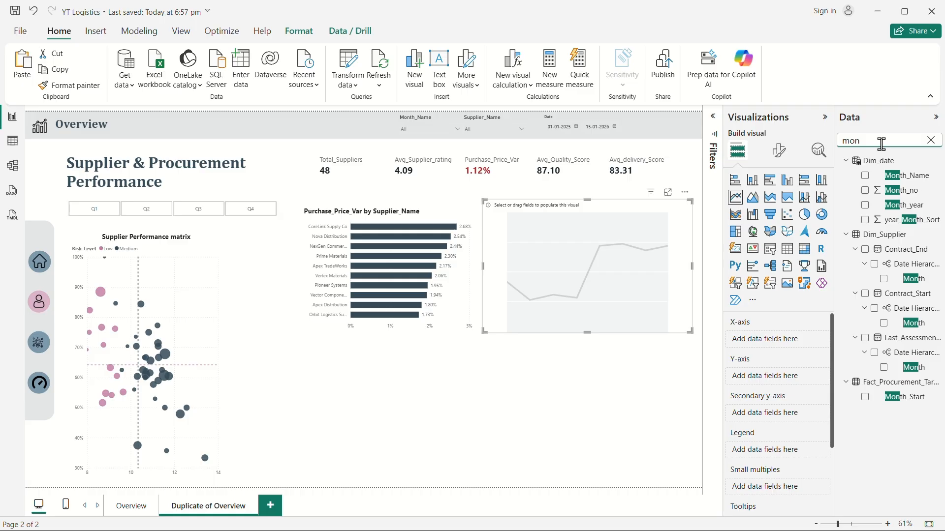
drag(908, 176, 786, 344)
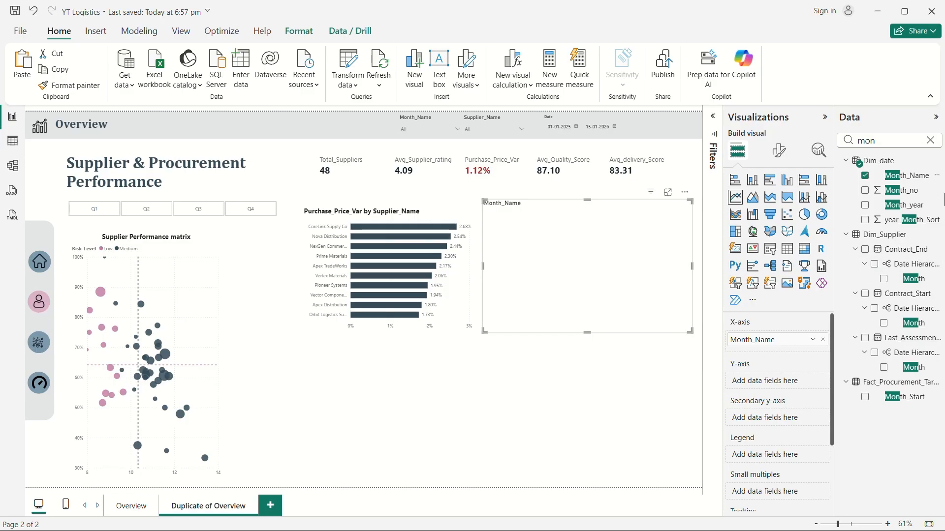
Clear the search and put the Purchase_Price_Var measure on the line chart's Y-axis.
click(931, 140)
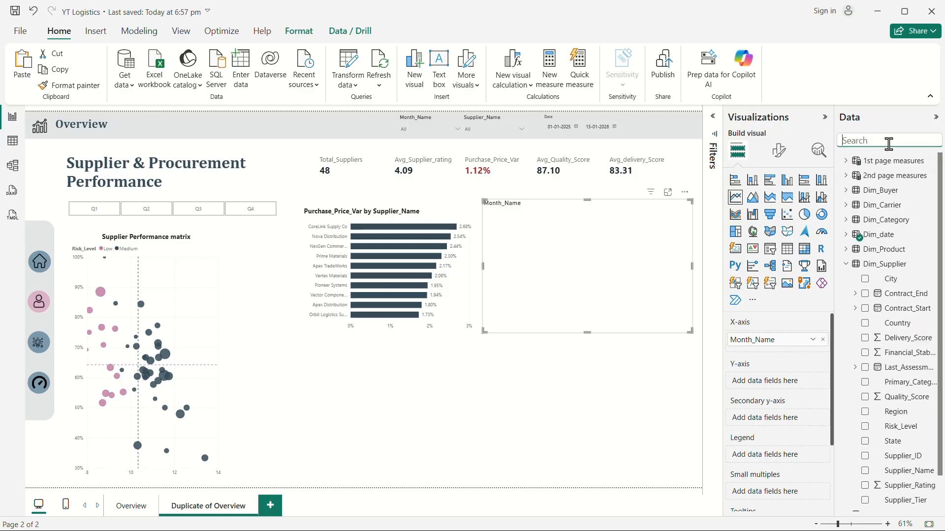
click(853, 273)
click(846, 175)
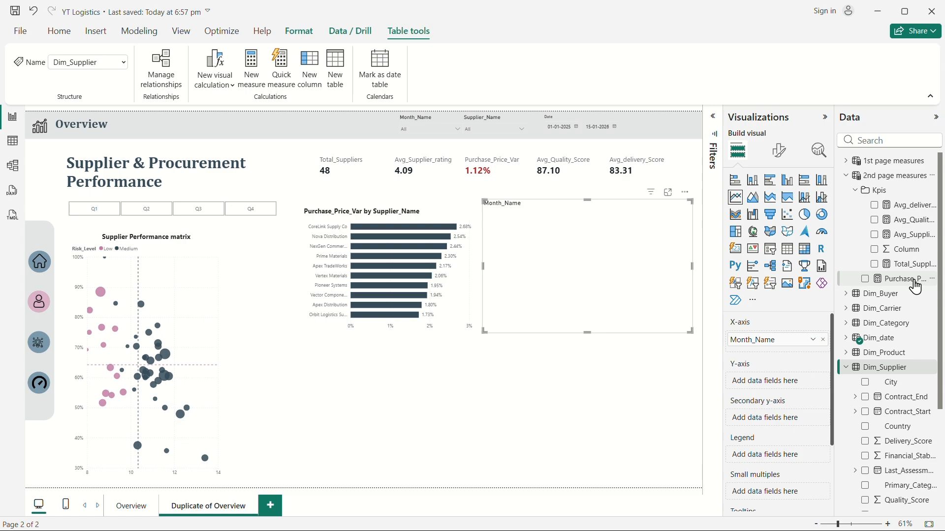
drag(908, 290, 785, 388)
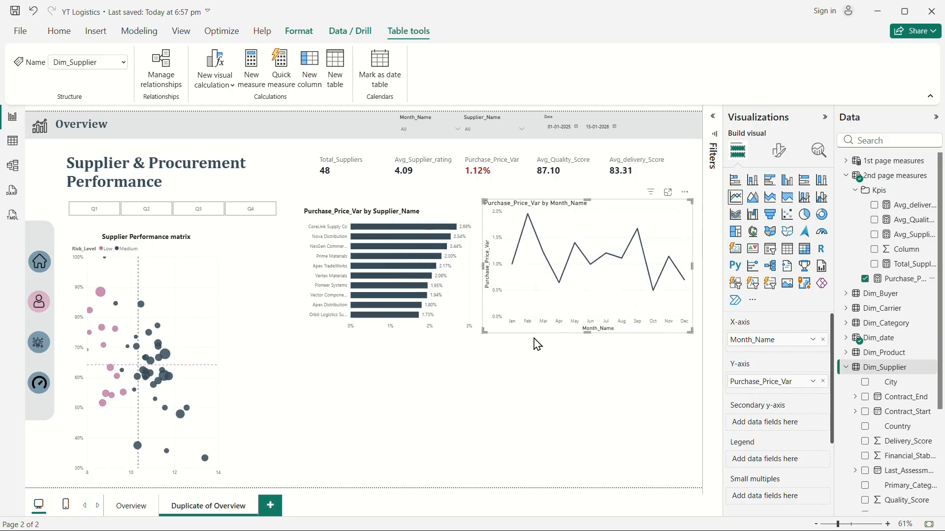
Copy the bar chart's formatting onto the line chart with Format painter.
click(467, 309)
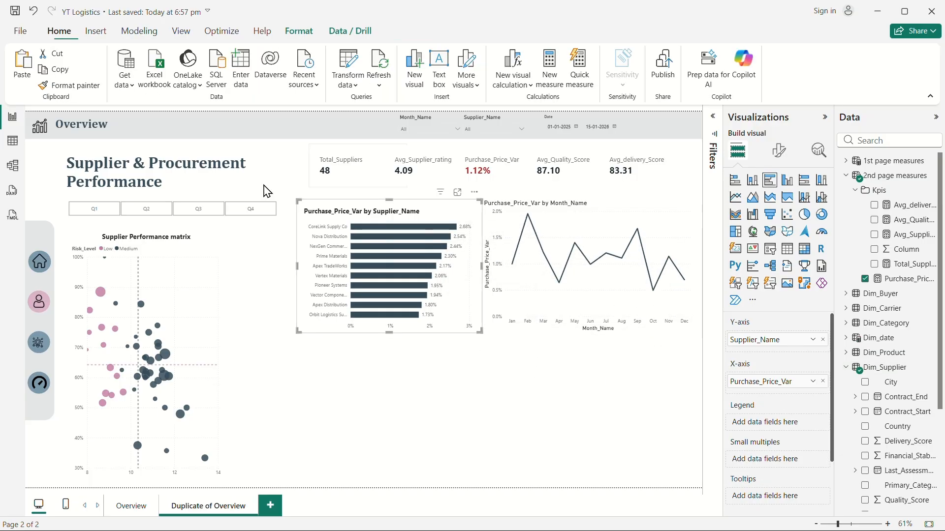
click(69, 85)
click(574, 297)
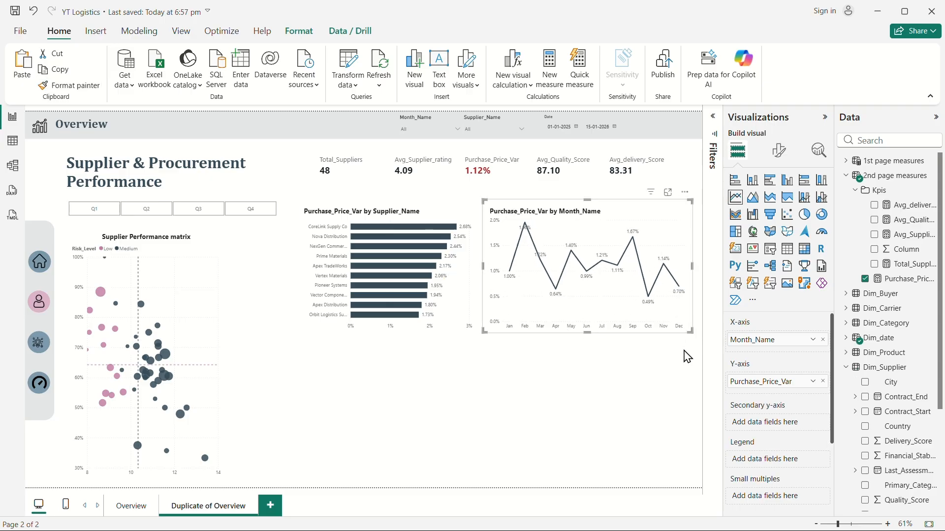
Set the line chart's line width to 4 px and its interpolation type to Smooth.
click(778, 152)
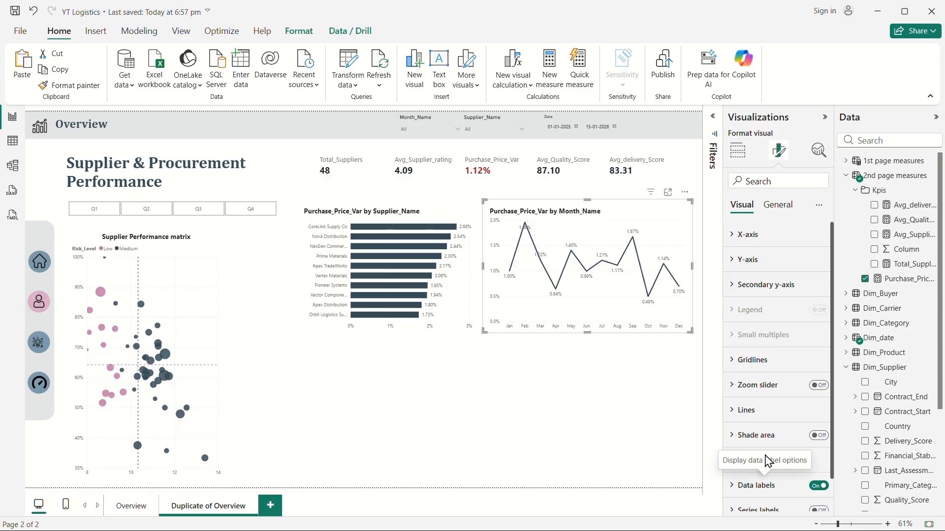
click(757, 420)
scroll(807, 394, down, 3)
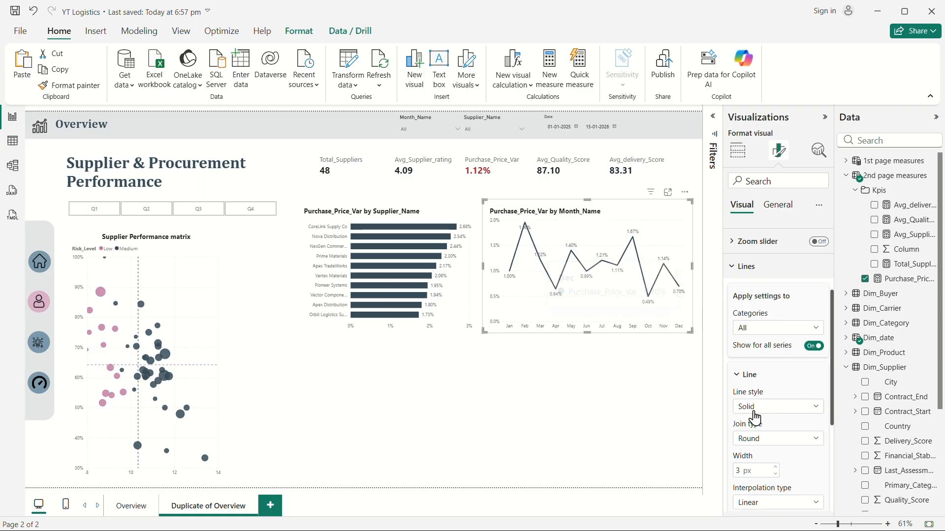
scroll(782, 394, down, 3)
click(776, 324)
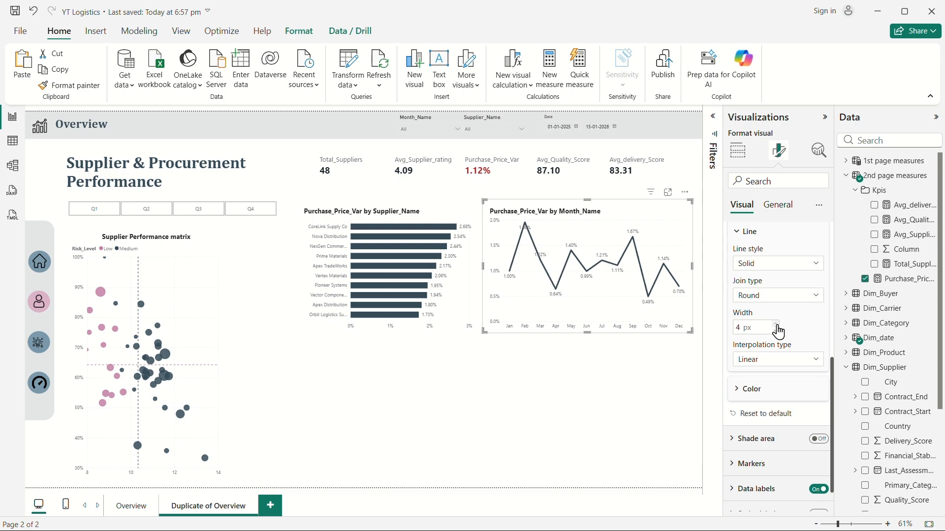
click(770, 361)
click(753, 389)
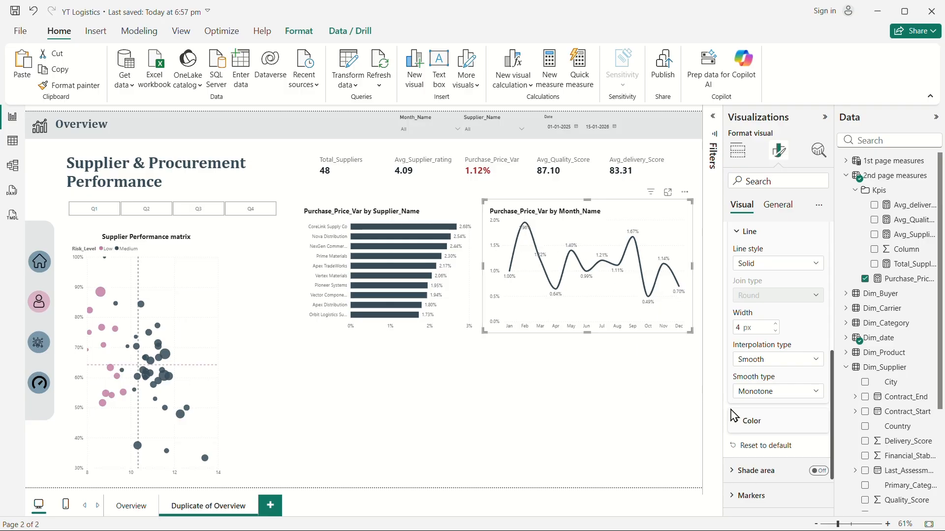
Turn on line chart markers for all categories and set the marker shape to diamond.
scroll(774, 432, down, 2)
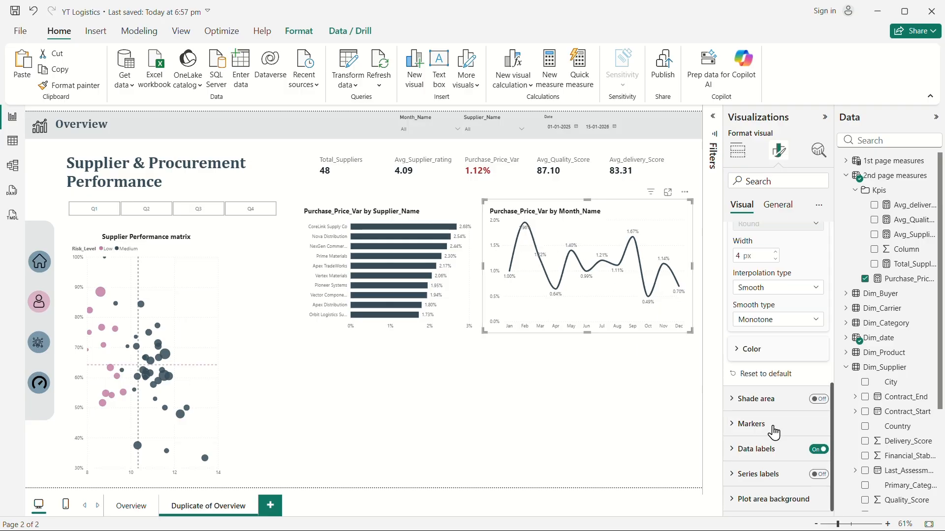
click(751, 425)
scroll(770, 420, down, 4)
click(775, 343)
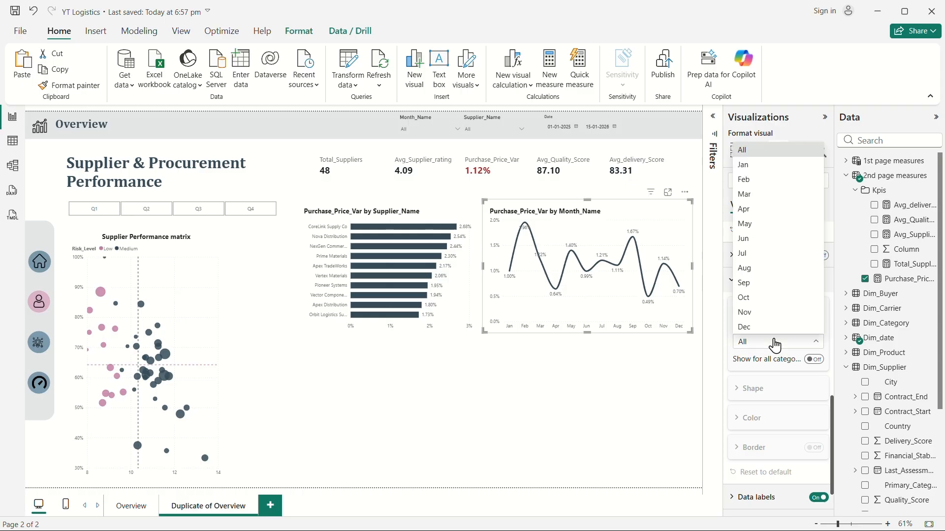
click(777, 343)
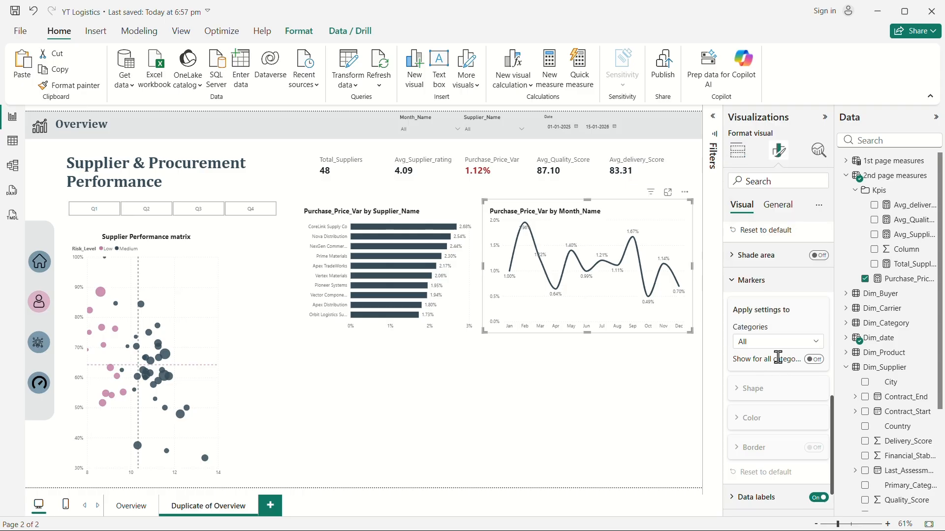
click(813, 360)
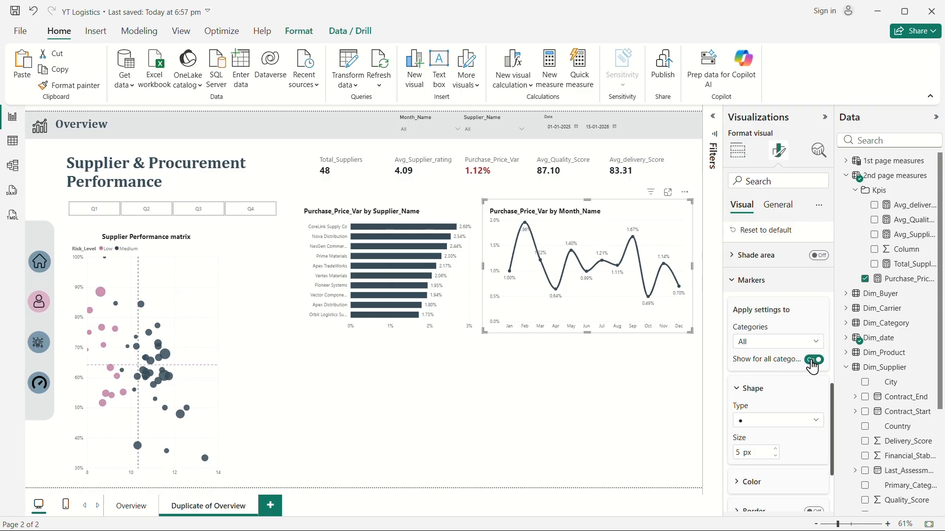
click(762, 424)
click(743, 340)
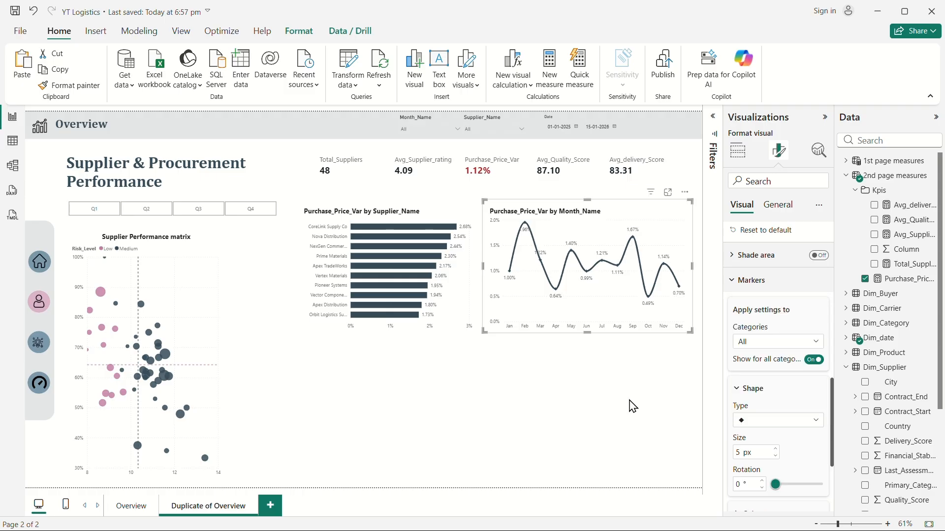
click(631, 407)
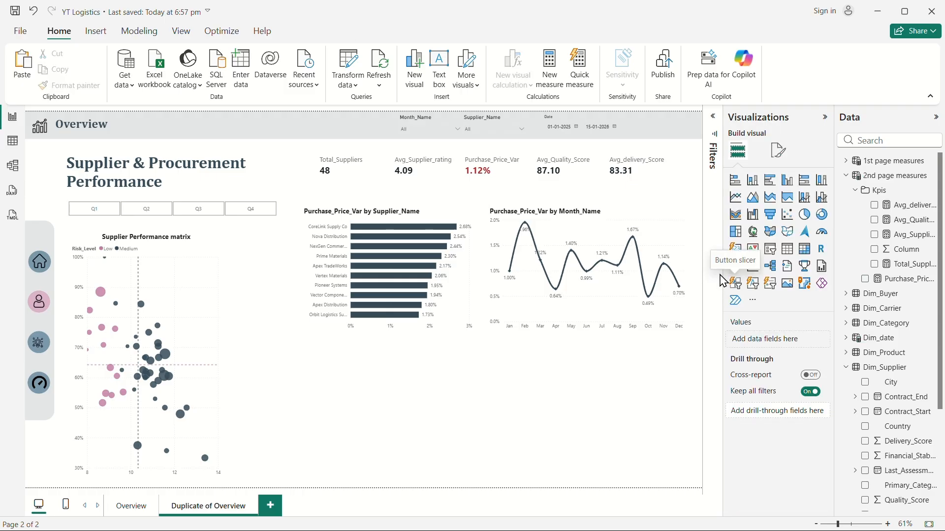
Align the charts by nudging the bar chart left and slightly trimming the line chart's height.
drag(471, 284, 457, 279)
click(576, 384)
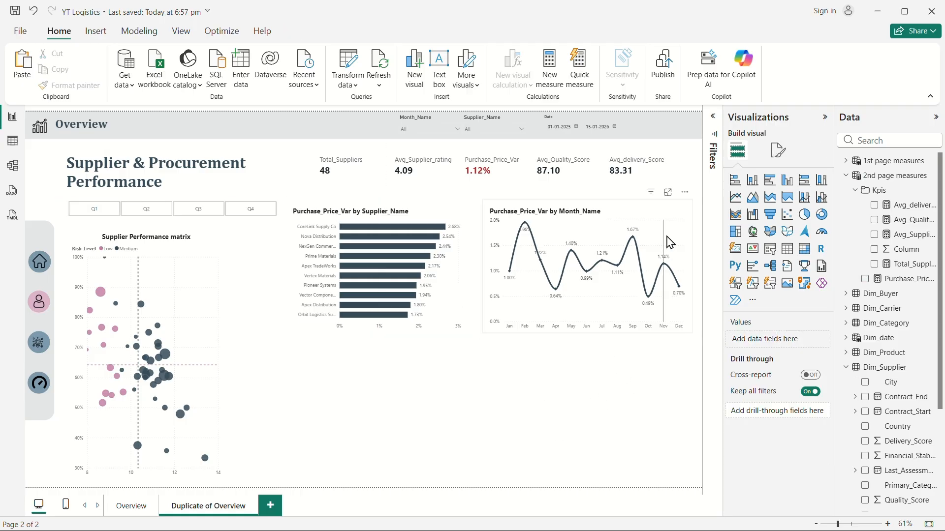
click(626, 219)
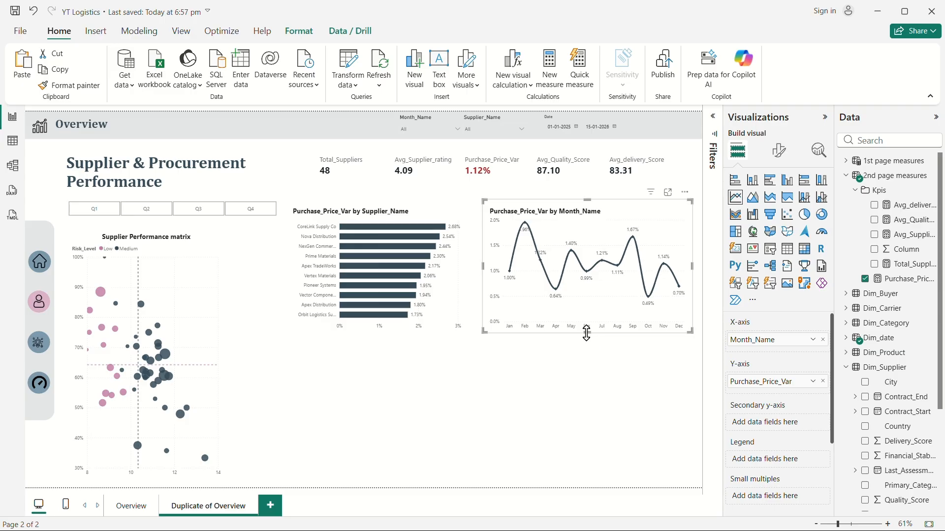
drag(586, 334, 586, 332)
click(494, 385)
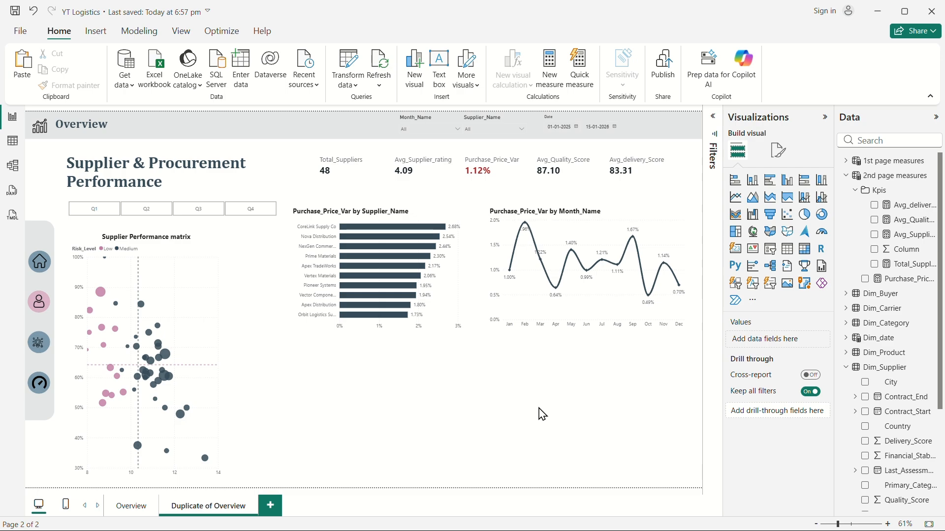
Save the report and add a blank matrix visual to the page.
key(ctrl+s)
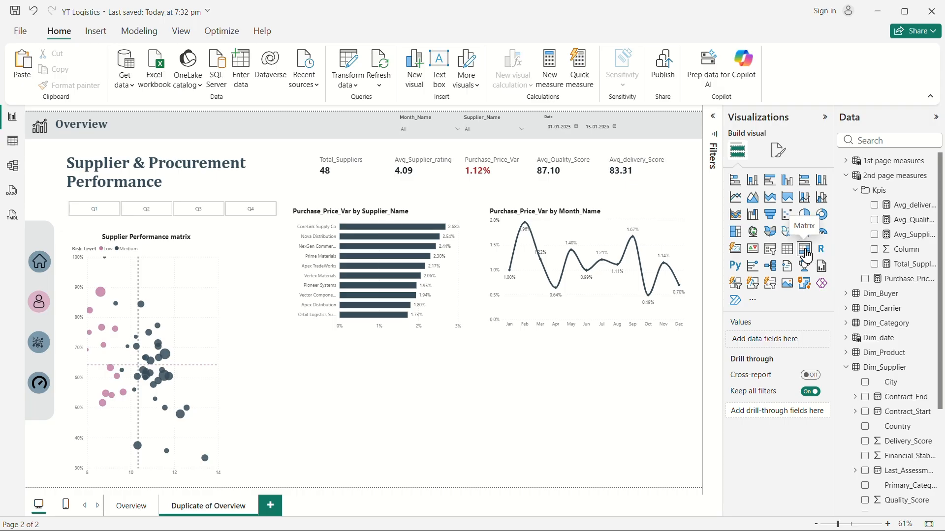
click(806, 255)
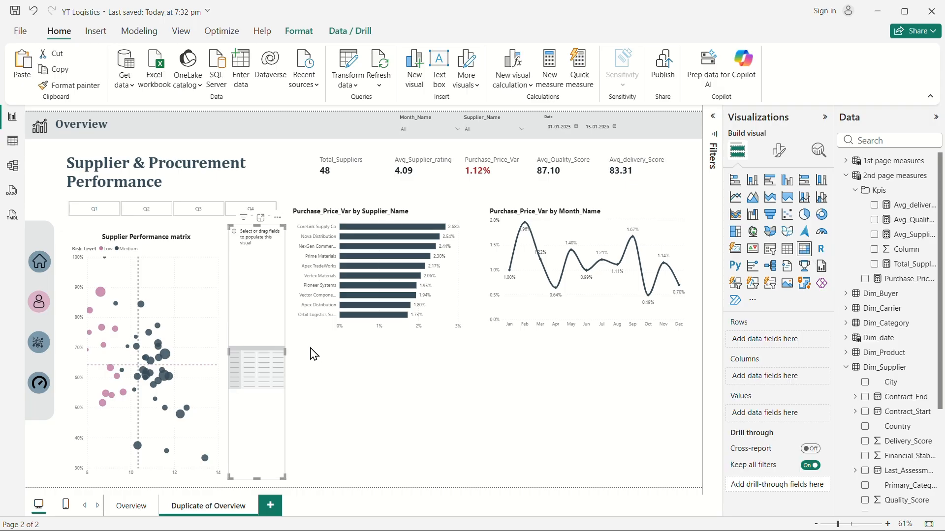
Move the blank matrix below the bar chart and resize it to span under both the bar and line charts.
drag(269, 344, 310, 359)
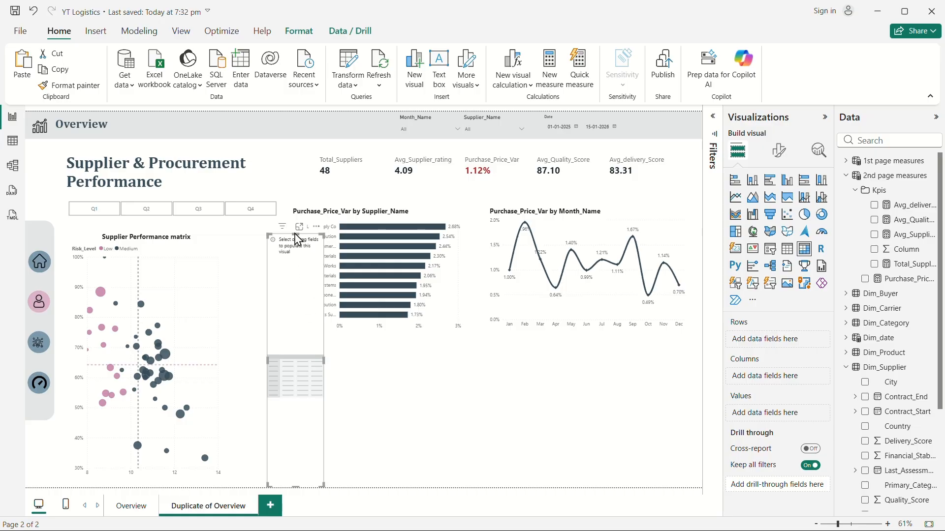
drag(297, 241, 304, 343)
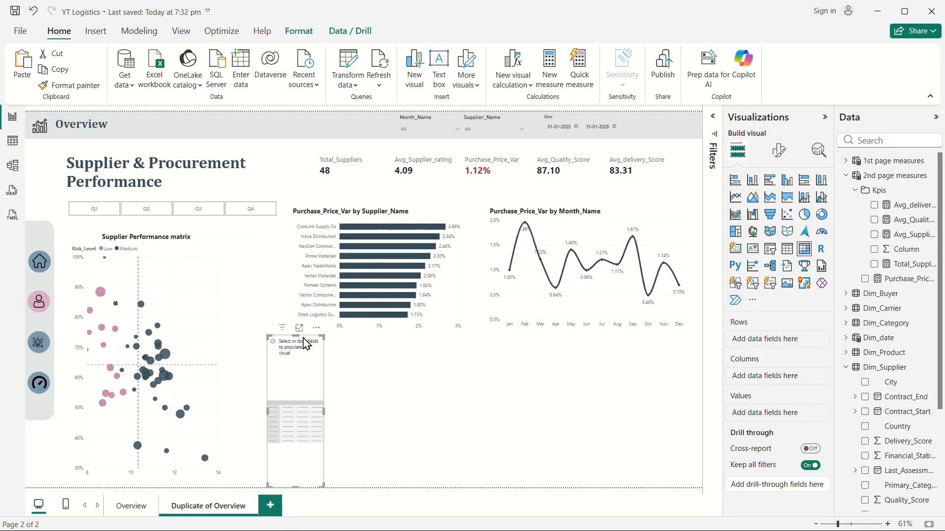
drag(295, 486, 296, 478)
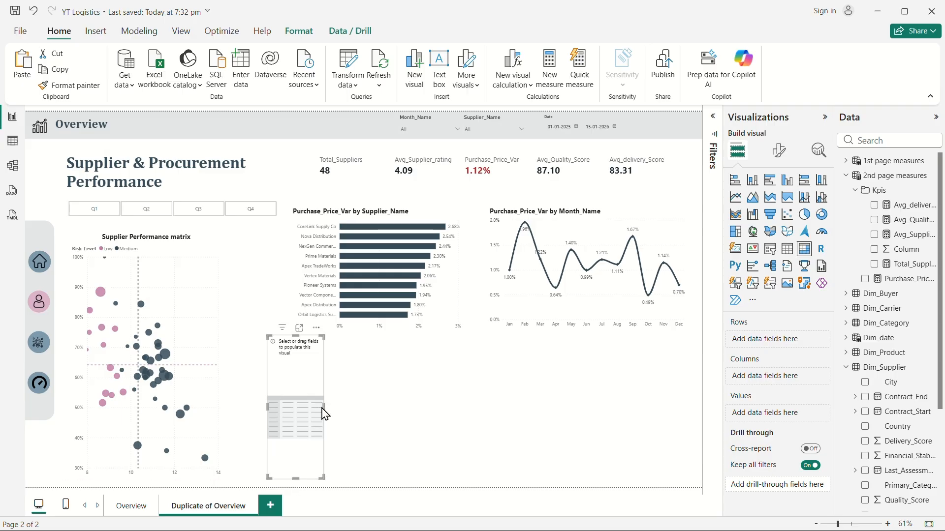
drag(324, 413, 692, 407)
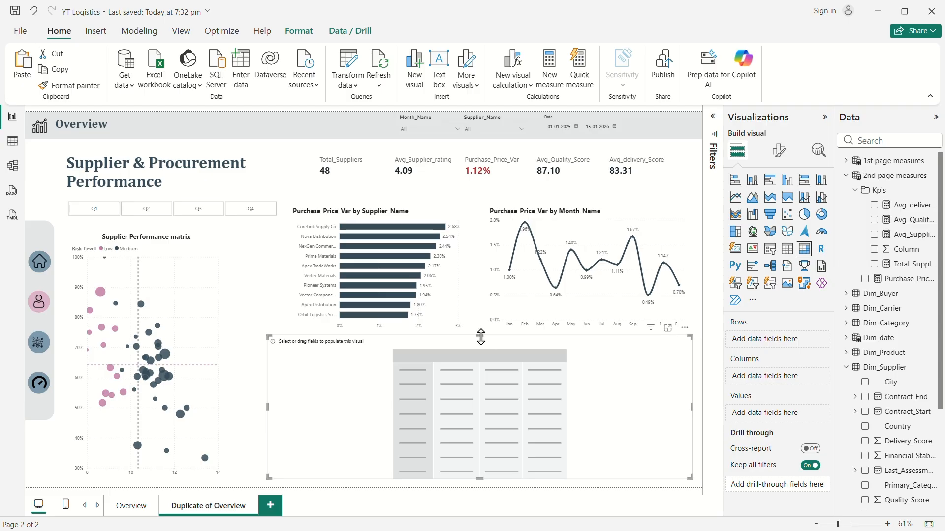
Trim the heights of the bar chart and the line chart slightly so they sit above the matrix.
click(459, 317)
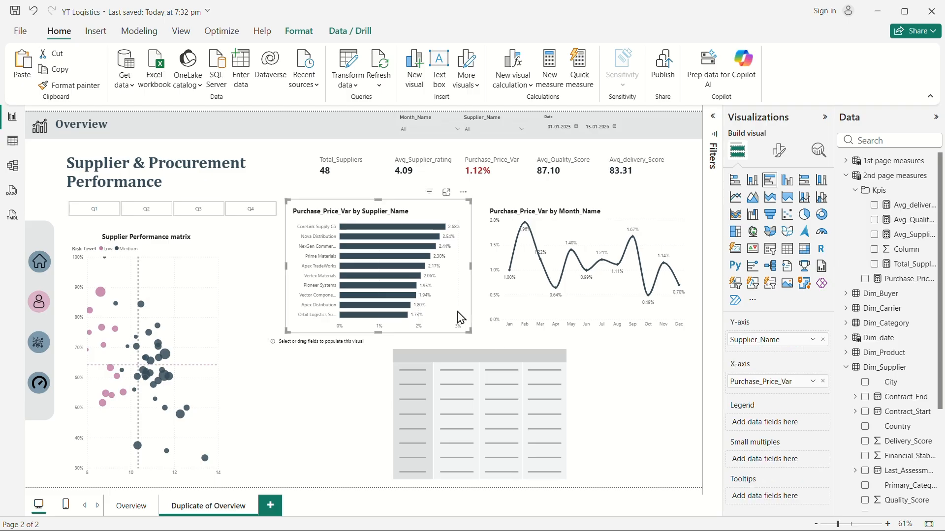
drag(378, 333, 382, 323)
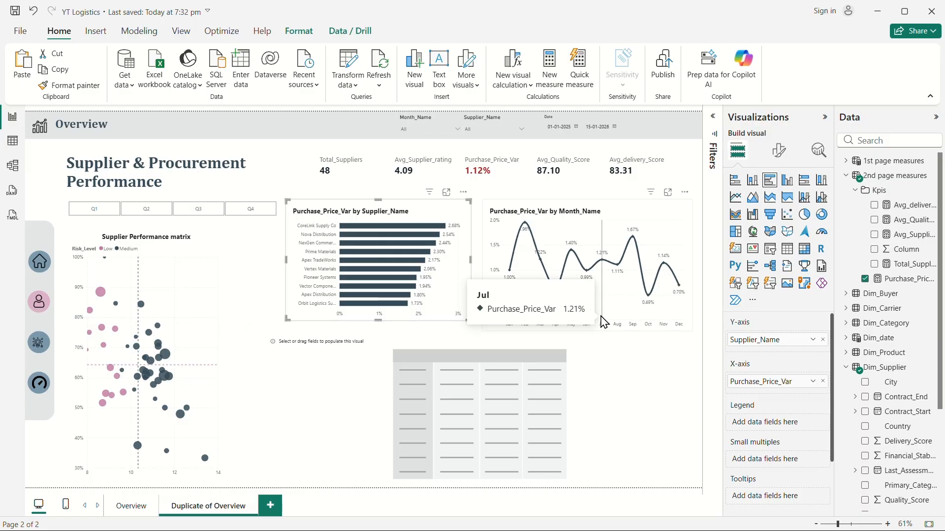
click(602, 324)
drag(585, 332, 586, 321)
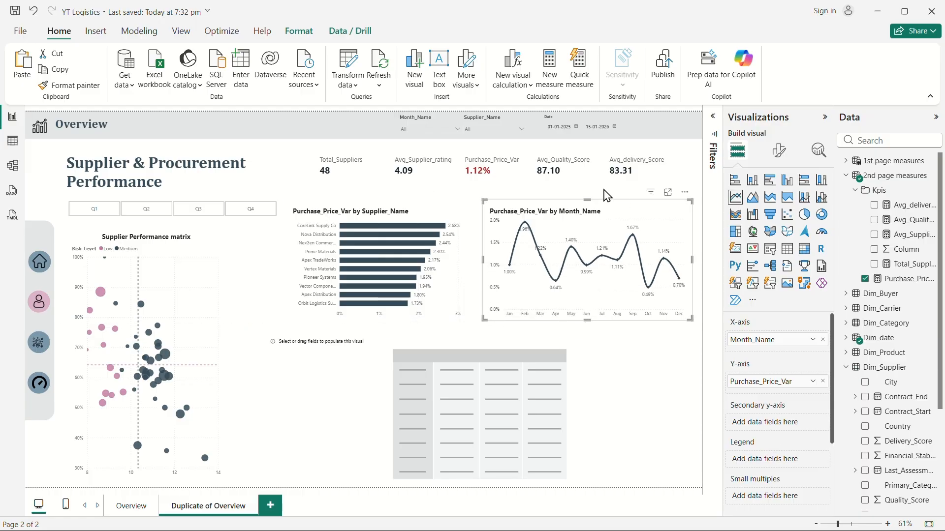
click(619, 348)
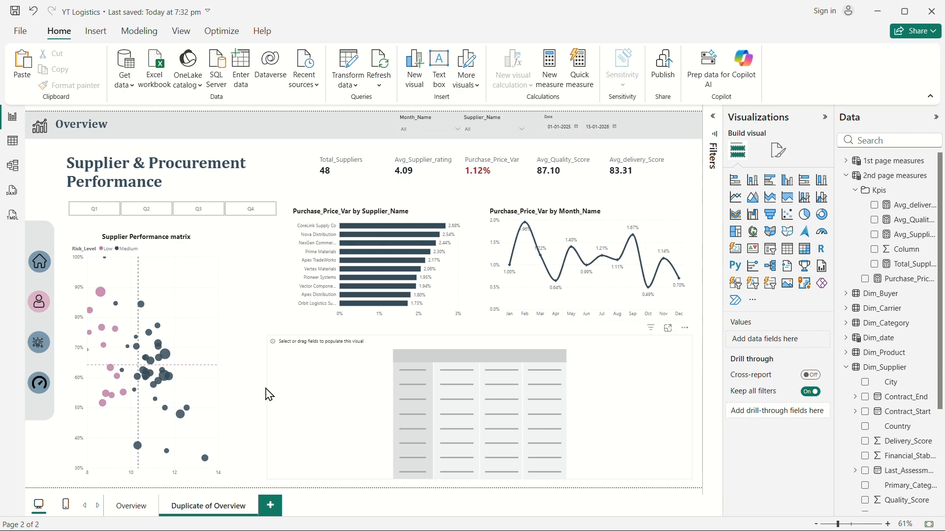
Search the fields for name and add Supplier_Name to the matrix rows.
click(519, 382)
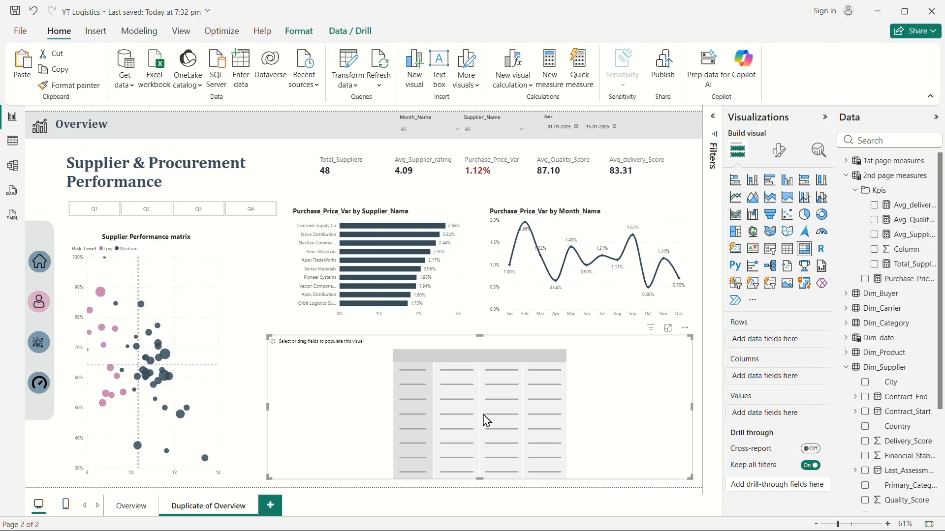
click(864, 139)
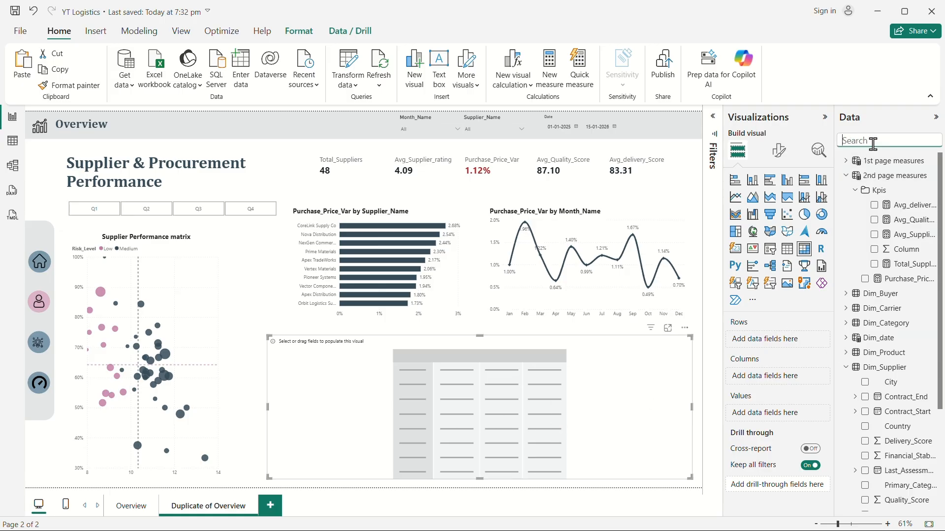
text(n)
text(sme)
key(BackSpace)
key(BackSpace)
text(ame)
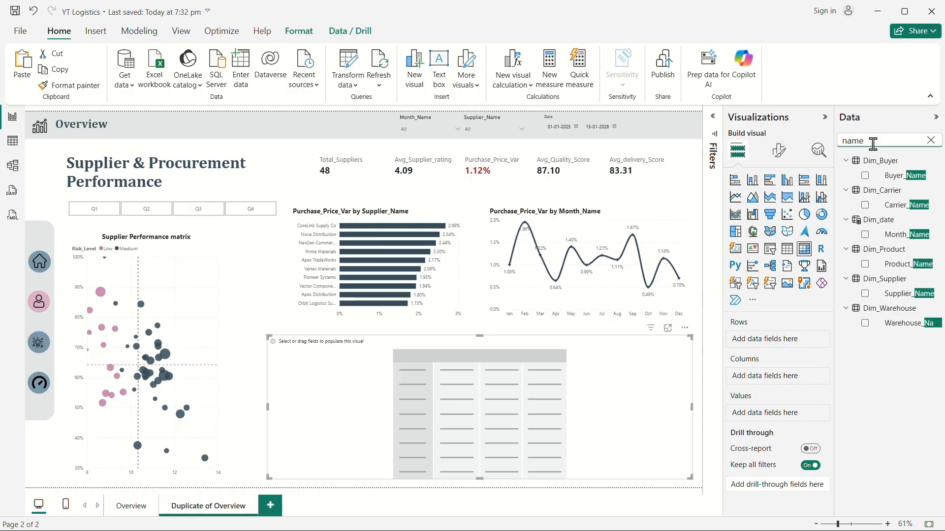
drag(892, 294, 767, 345)
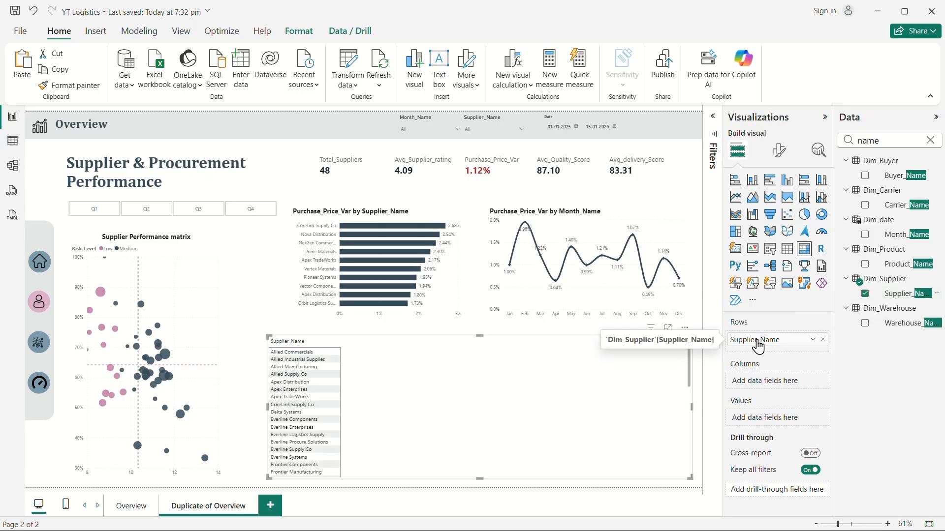
Add the Actual Procurement spend and Purchase_Price_Var measures to the matrix values.
scroll(551, 431, down, 10)
scroll(599, 425, up, 10)
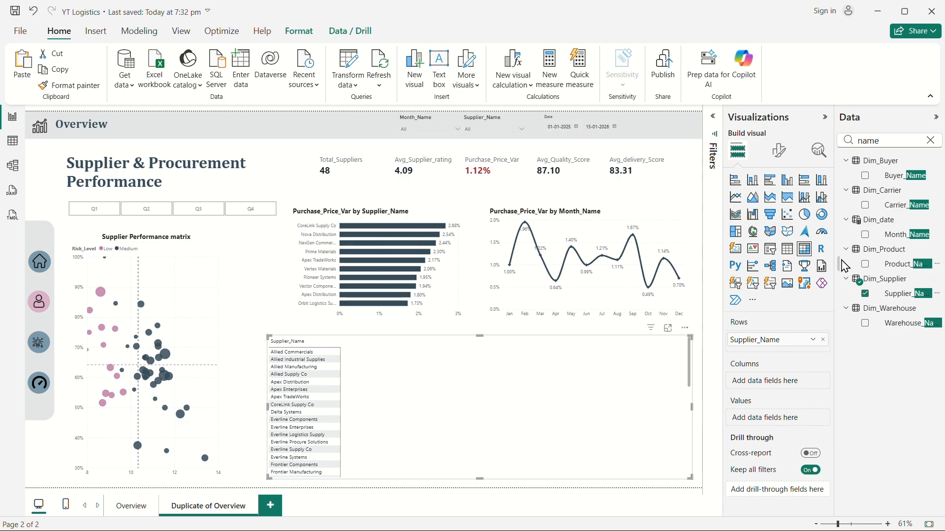
click(930, 141)
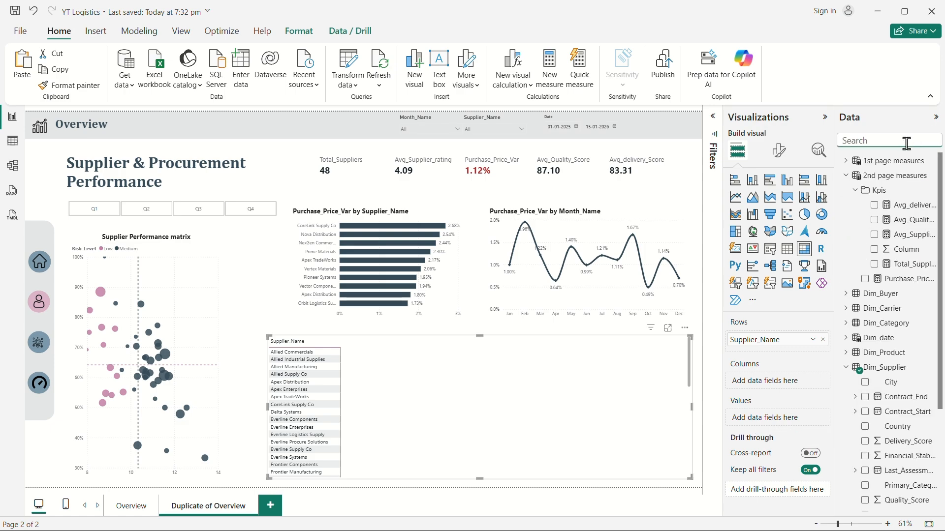
click(847, 155)
click(847, 161)
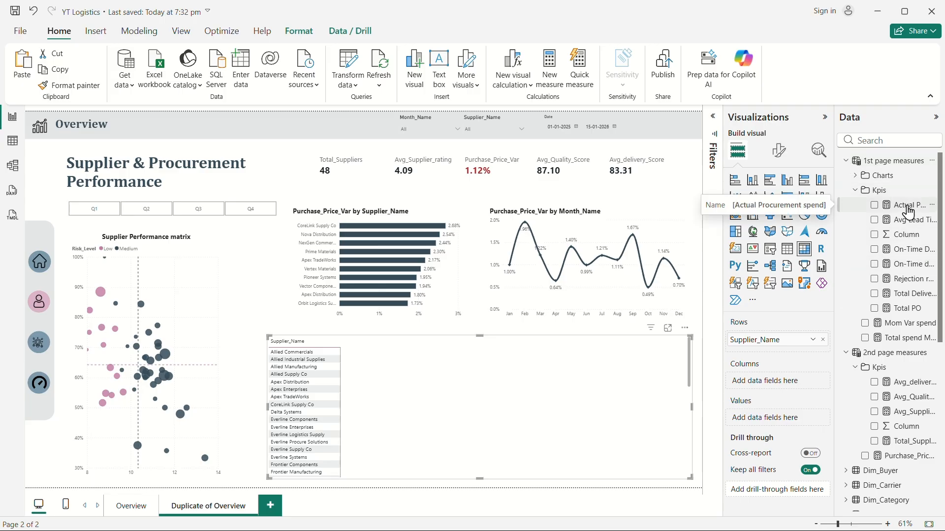
drag(908, 211, 778, 379)
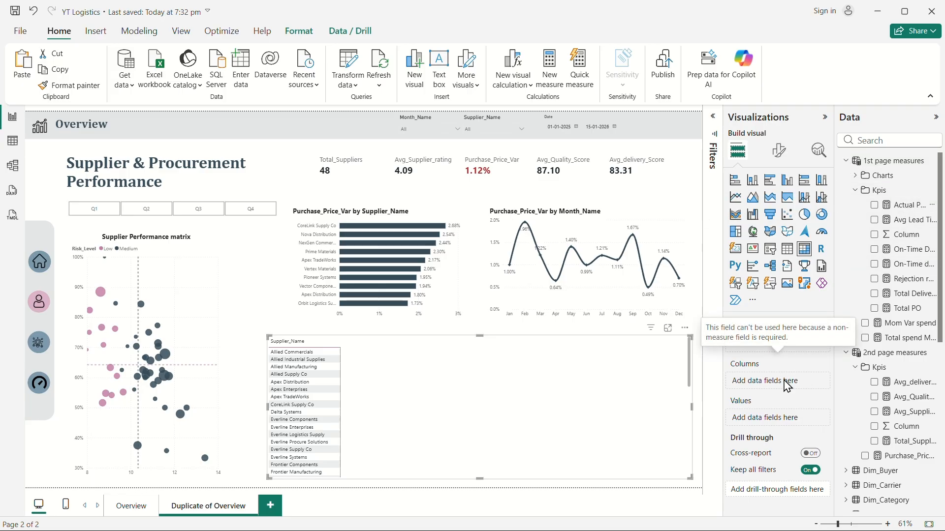
drag(908, 207, 778, 418)
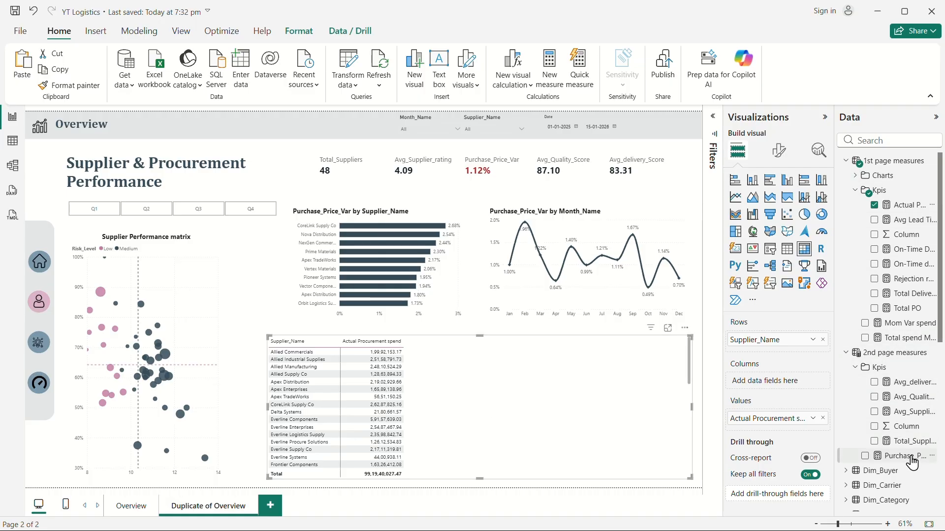
drag(912, 463, 783, 432)
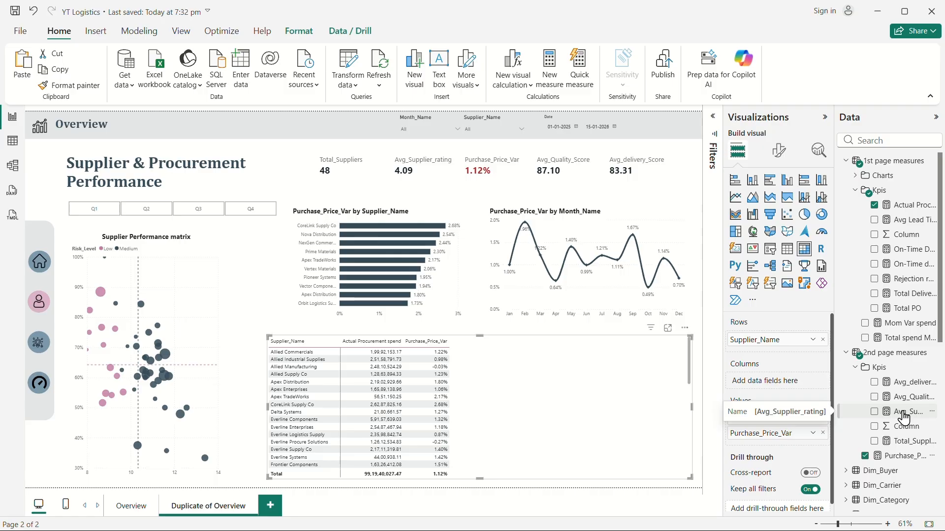
Search the fields for supplier and add Supplier_Rating to the matrix values.
click(875, 141)
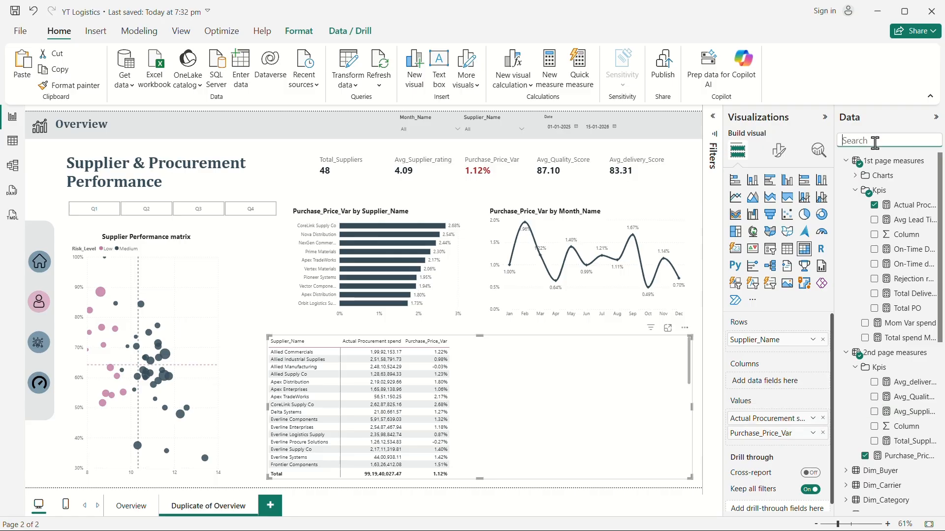
text(s)
text(upp)
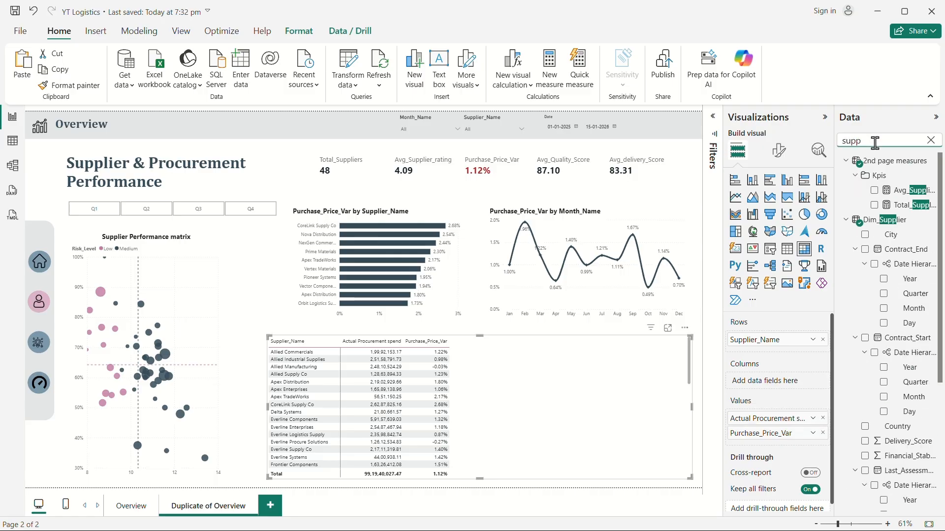
text(ler)
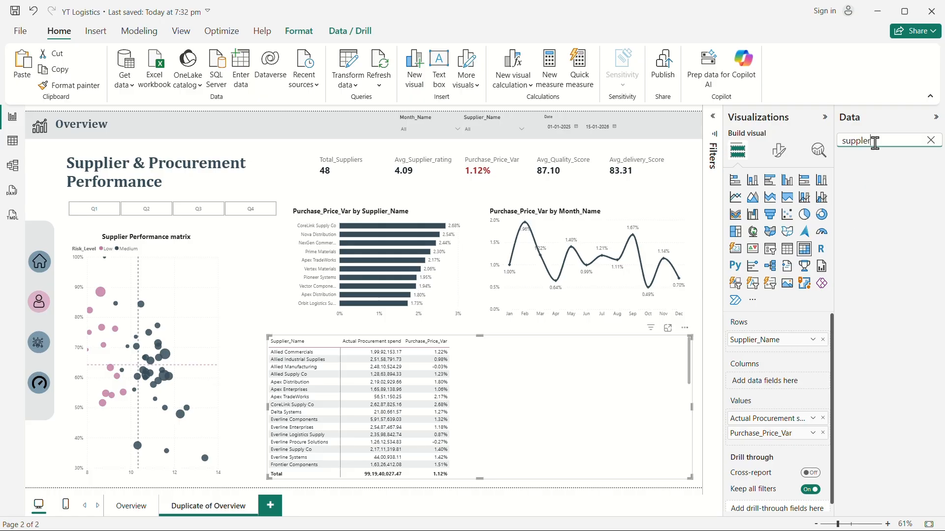
key(BackSpace)
text(ier)
key(BackSpace)
key(BackSpace)
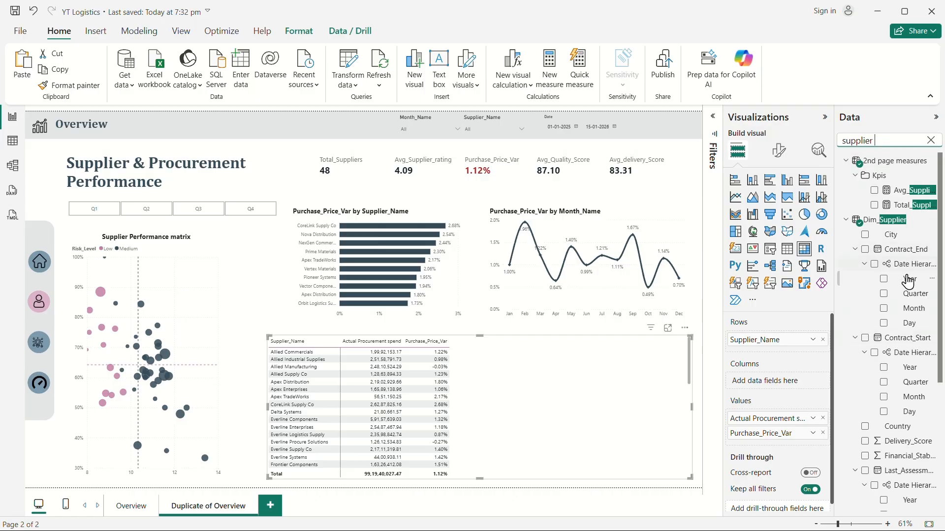
scroll(907, 275, down, 3)
scroll(908, 285, down, 2)
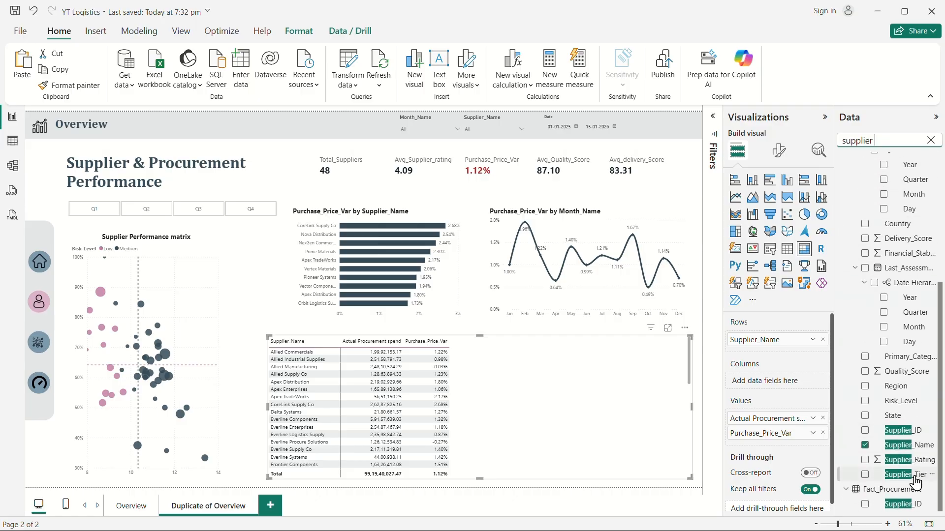
drag(904, 468, 784, 446)
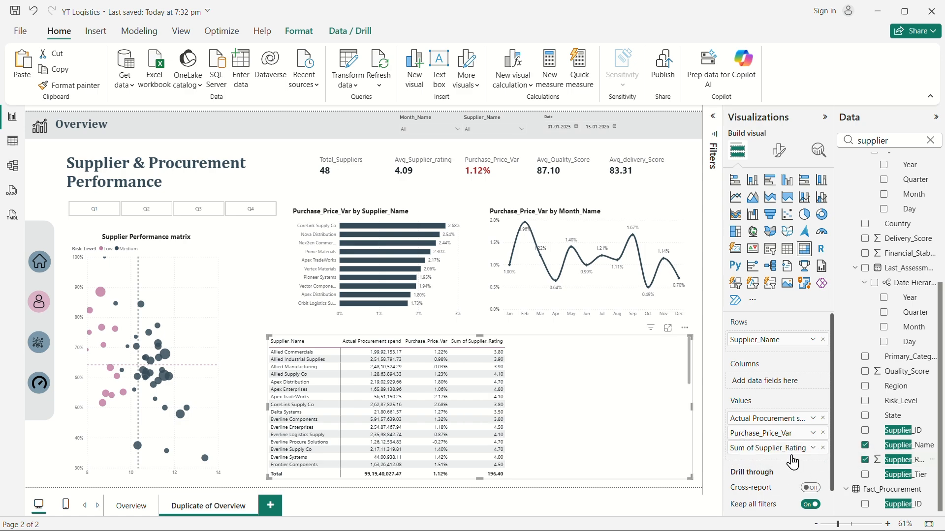
Turn off column subtotals and row subtotals in the matrix formatting.
click(813, 449)
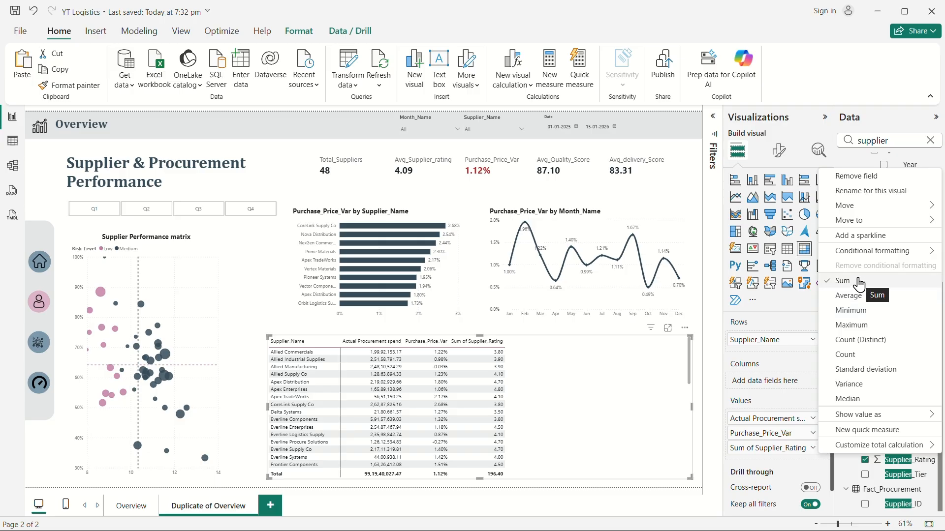
click(576, 377)
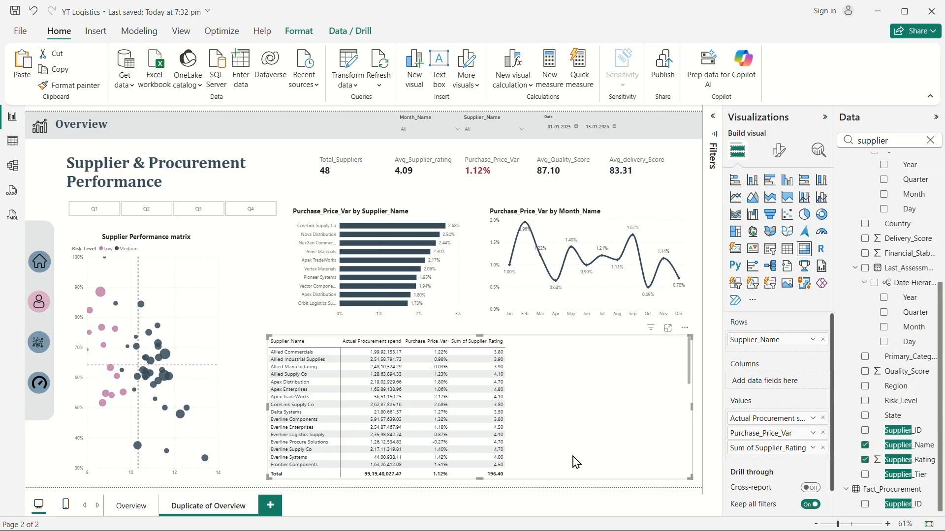
click(778, 149)
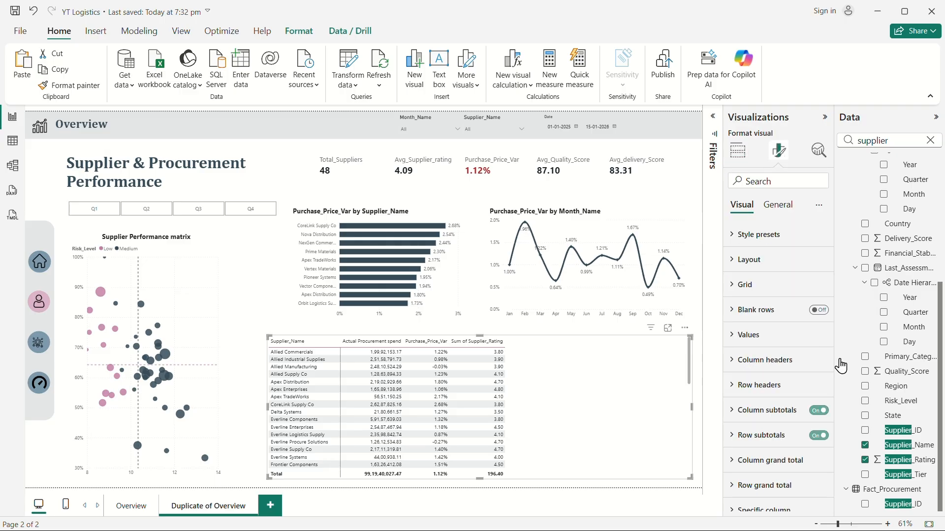
click(820, 411)
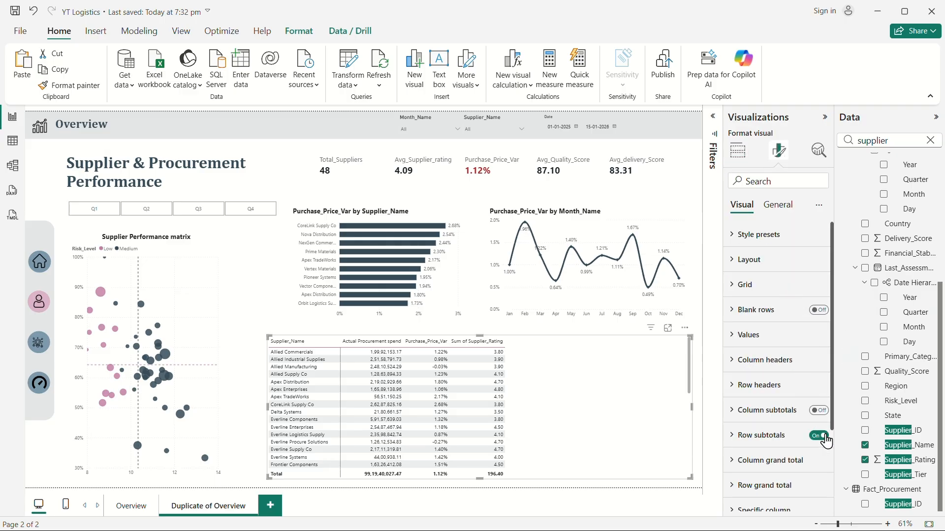
click(819, 435)
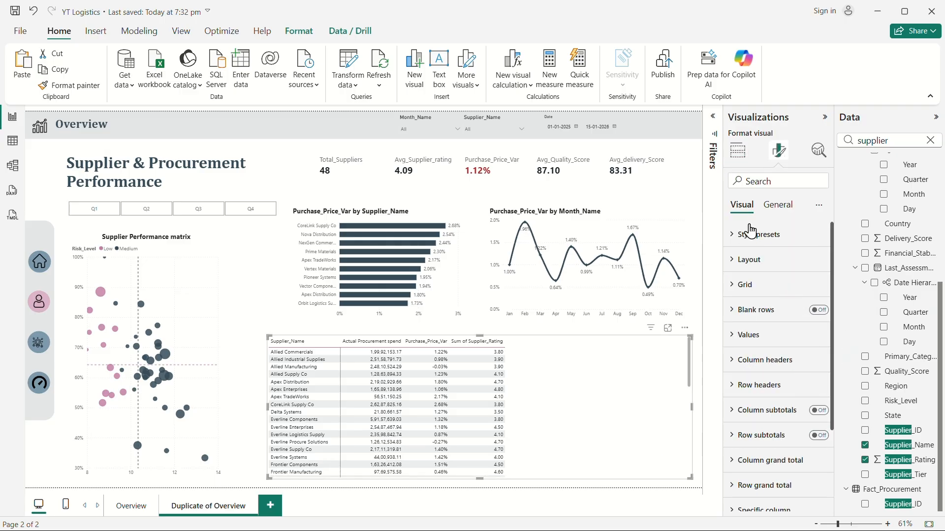
Rename the Sum of Supplier_Rating value to Supplier_Rating for this visual.
click(738, 150)
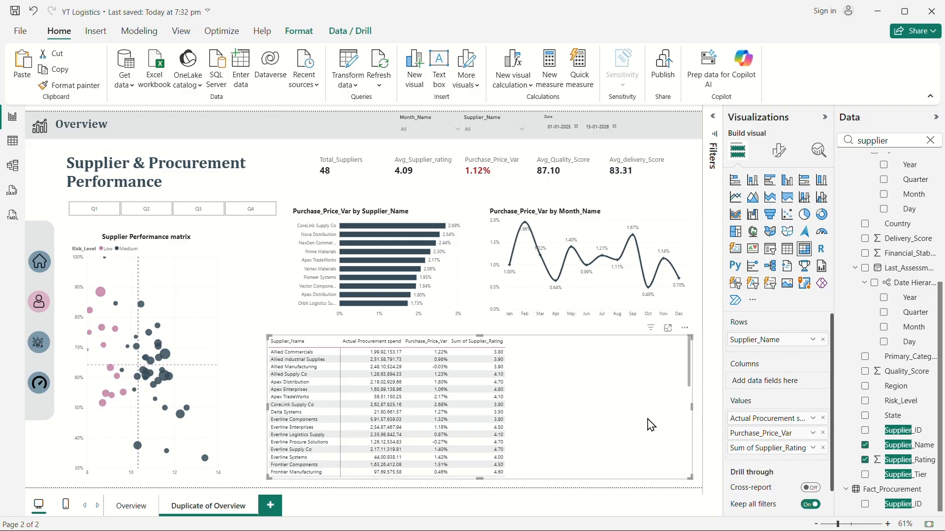
drag(758, 449, 732, 448)
click(758, 450)
key(BackSpace)
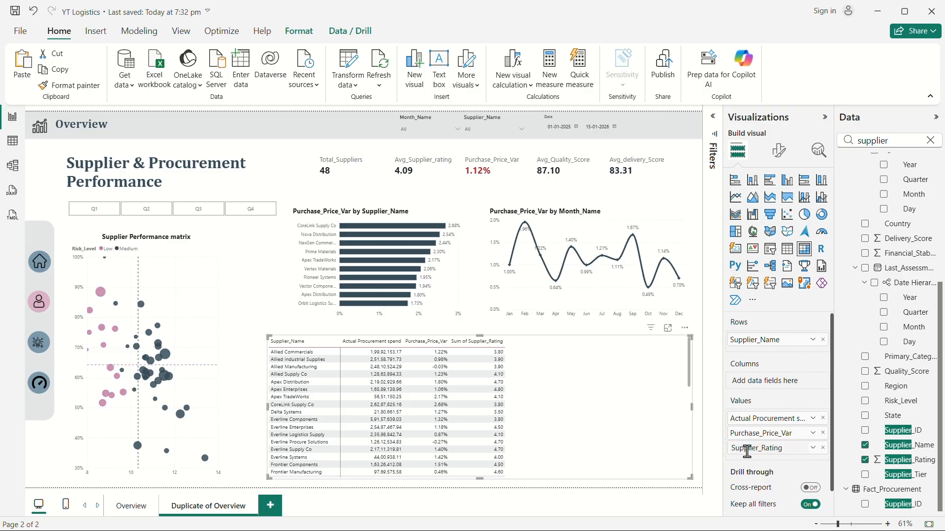
key(Return)
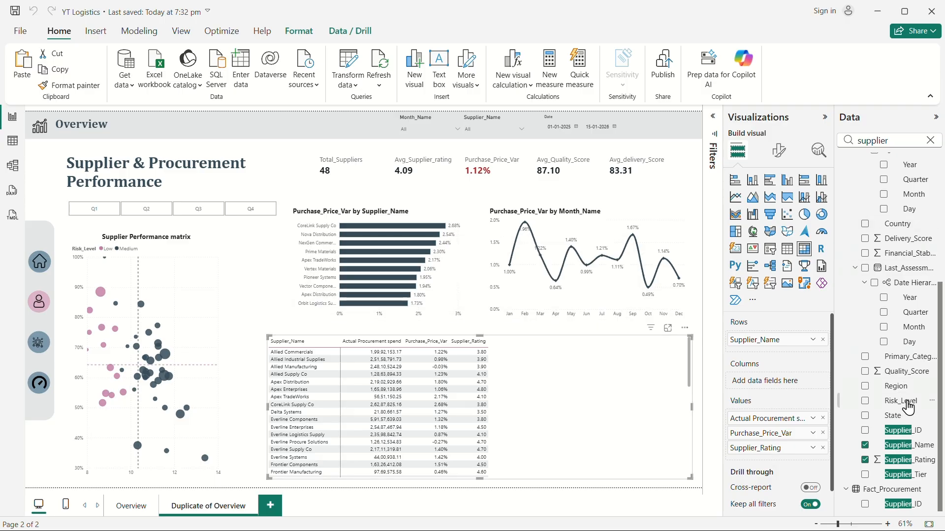
Search the fields for quality and add Quality_Score to the matrix values.
click(932, 140)
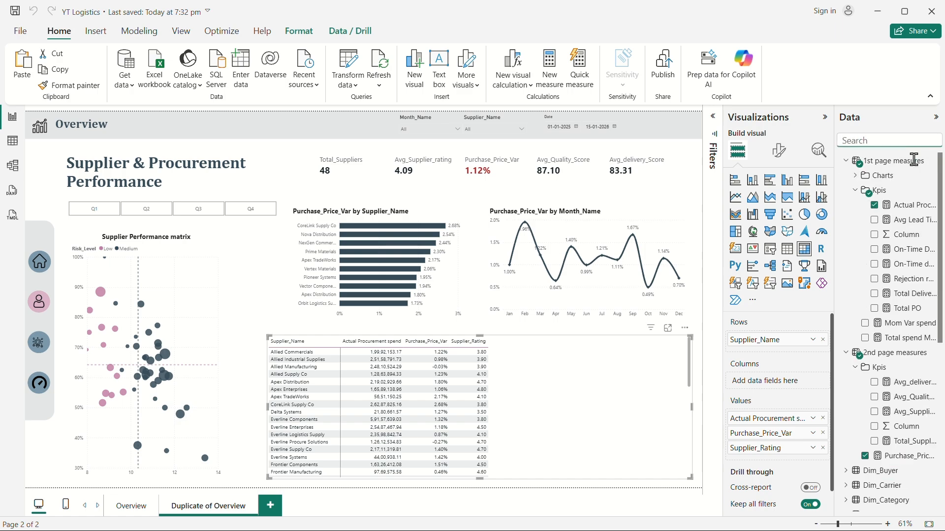
text(qualit)
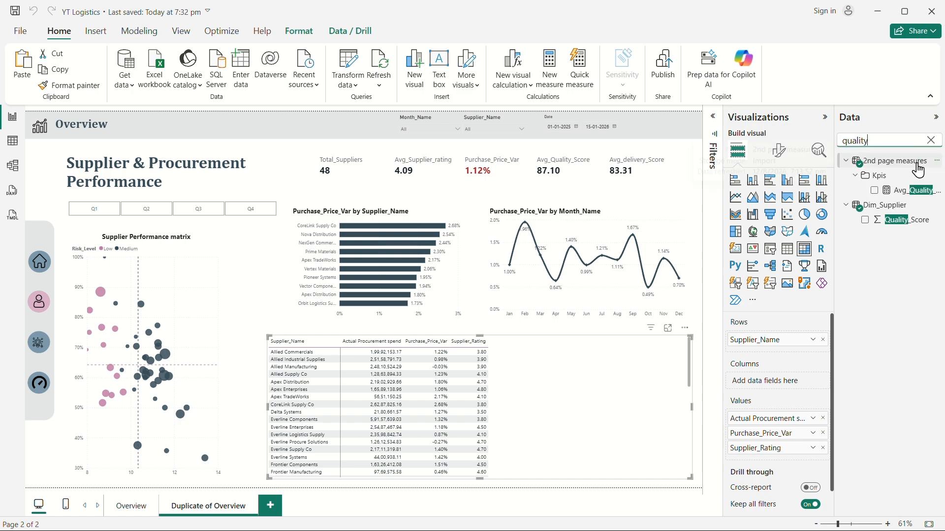
text(y)
drag(910, 217, 782, 463)
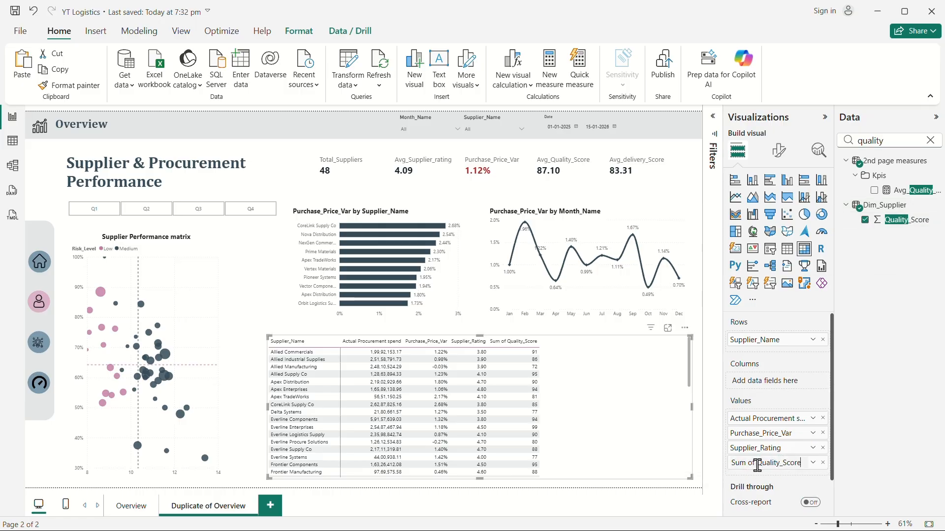
Rename the Sum of Quality_Score value to Quality_Score for this visual.
key(BackSpace)
key(BackSpace)
key(BackSpace)
key(BackSpace)
key(BackSpace)
key(BackSpace)
key(BackSpace)
key(Return)
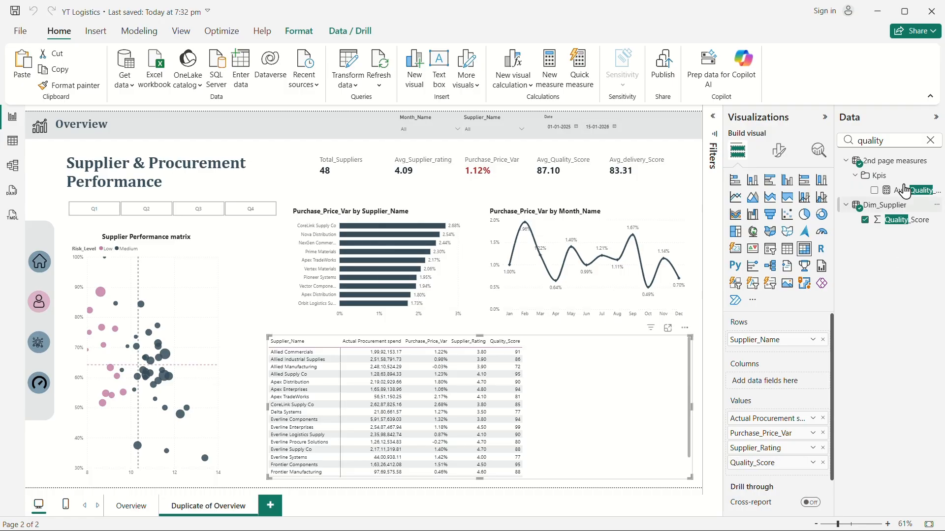
Search the fields for deliver and add Delivery_Score to the matrix values.
click(930, 141)
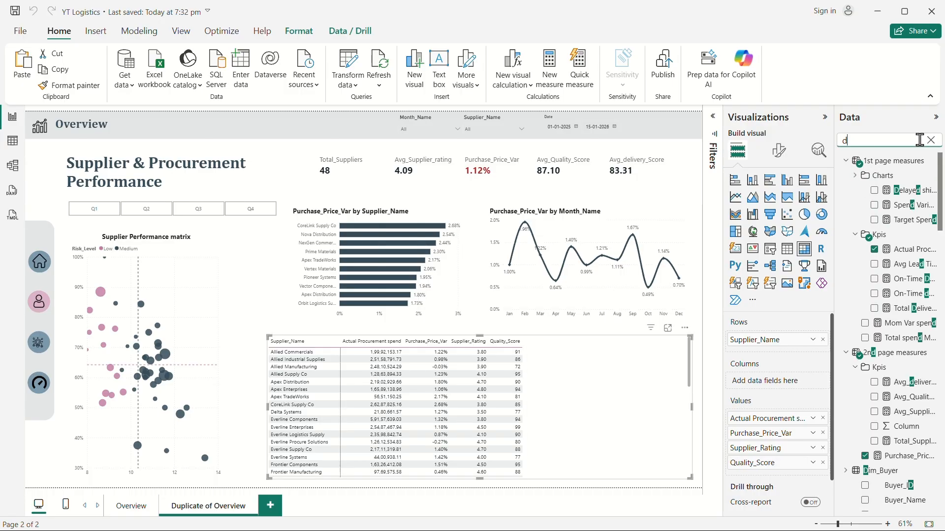
text(delivert)
key(BackSpace)
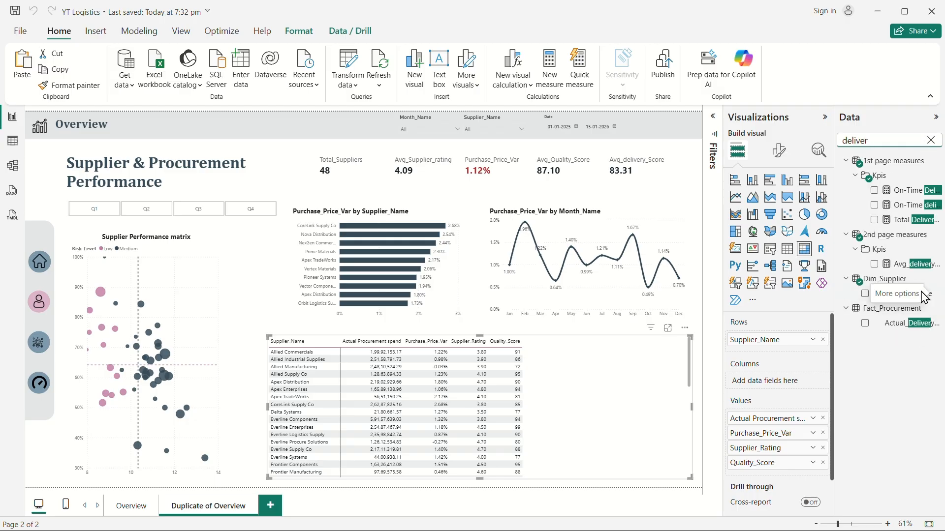
drag(893, 299, 778, 477)
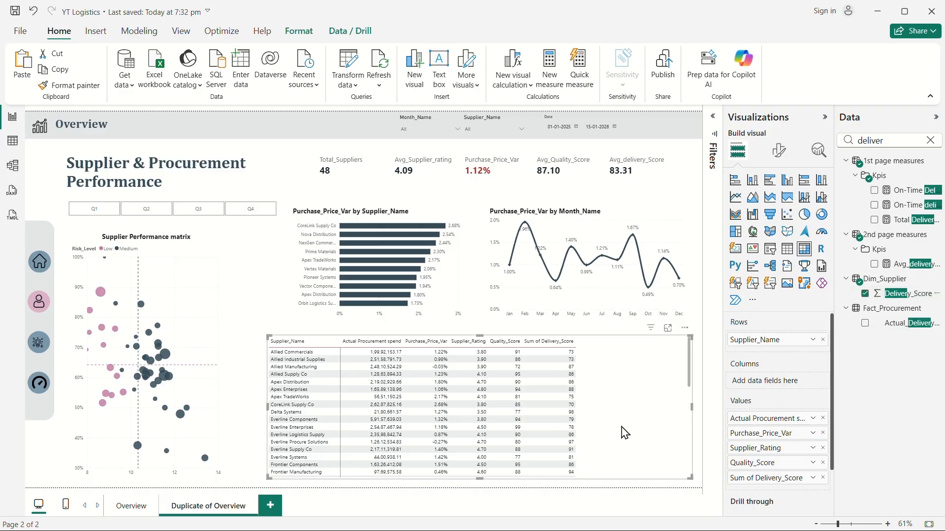
Try to rename the Sum of Delivery_Score value to Delivery_Score for this visual.
double_click(756, 478)
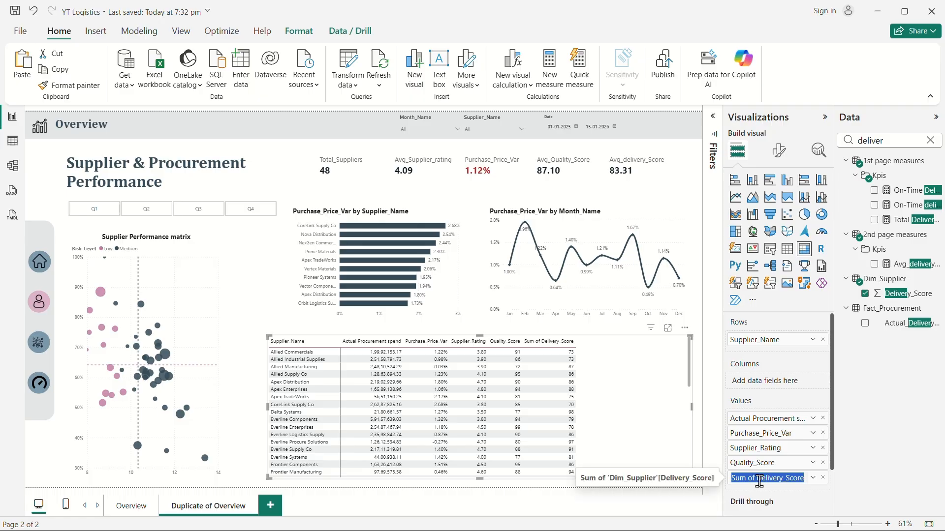
click(757, 480)
key(BackSpace)
key(BackSpace)
key(BackSpace)
key(BackSpace)
key(BackSpace)
key(BackSpace)
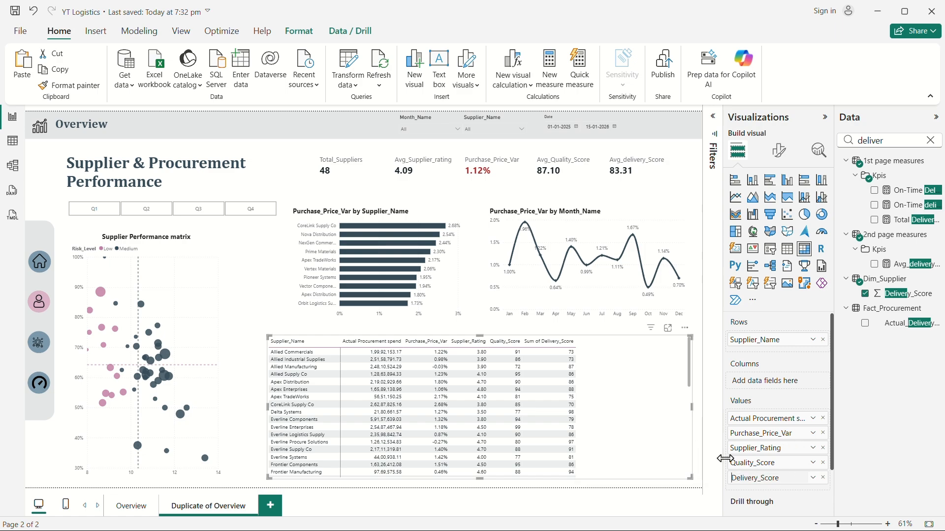
click(701, 387)
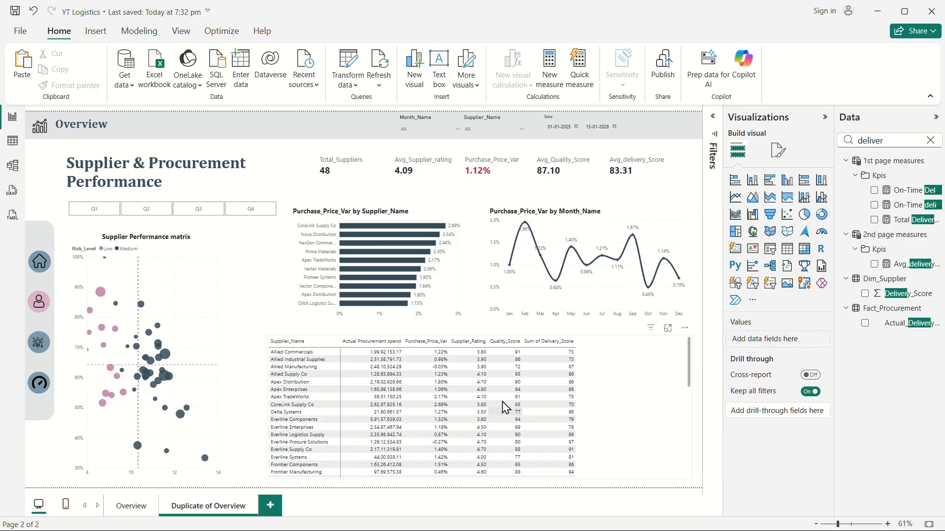
Apply the Minimal style preset to the matrix.
click(778, 150)
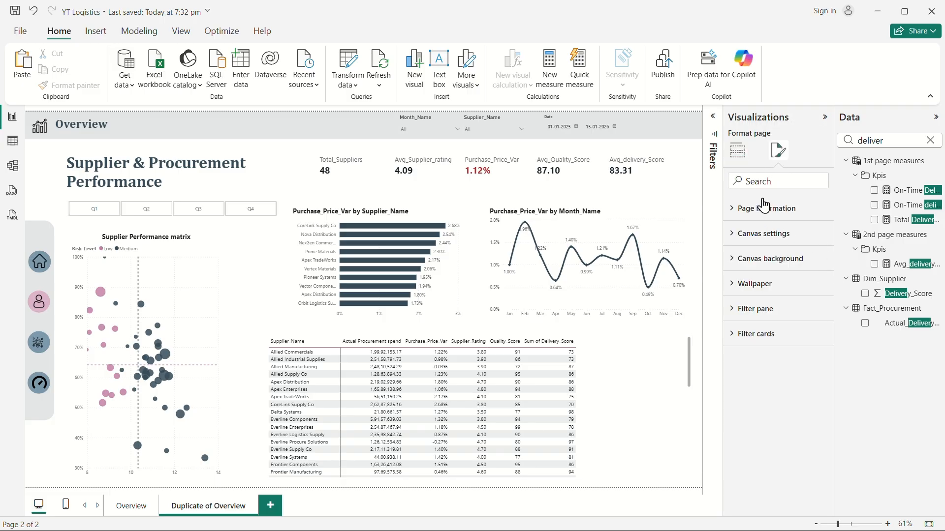
click(603, 383)
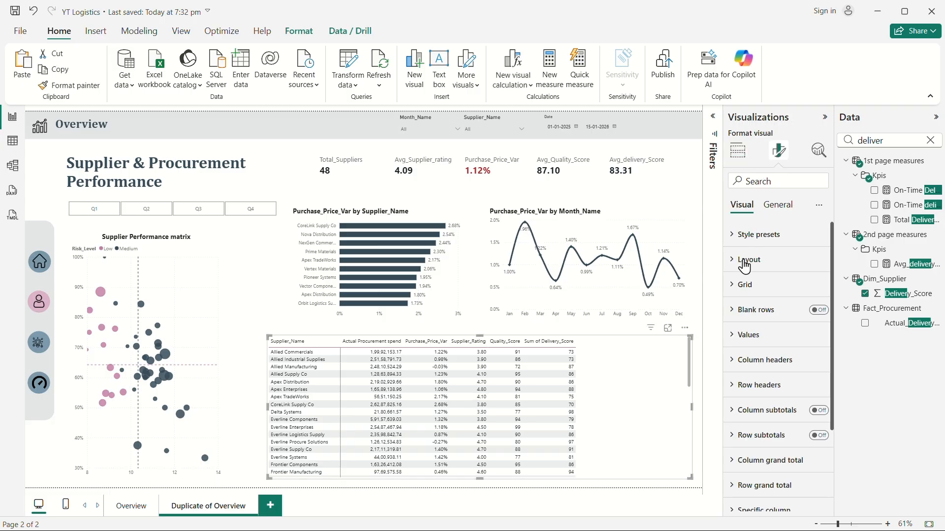
click(744, 266)
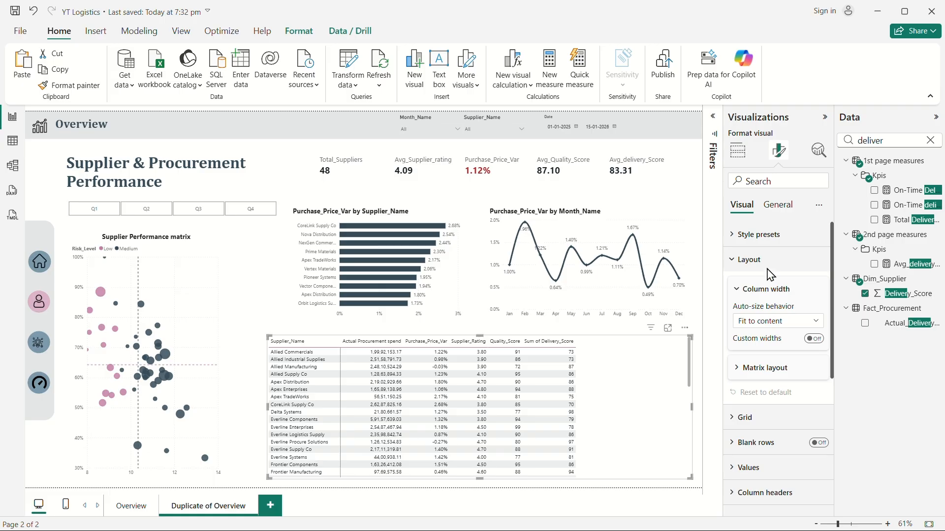
click(743, 242)
click(785, 276)
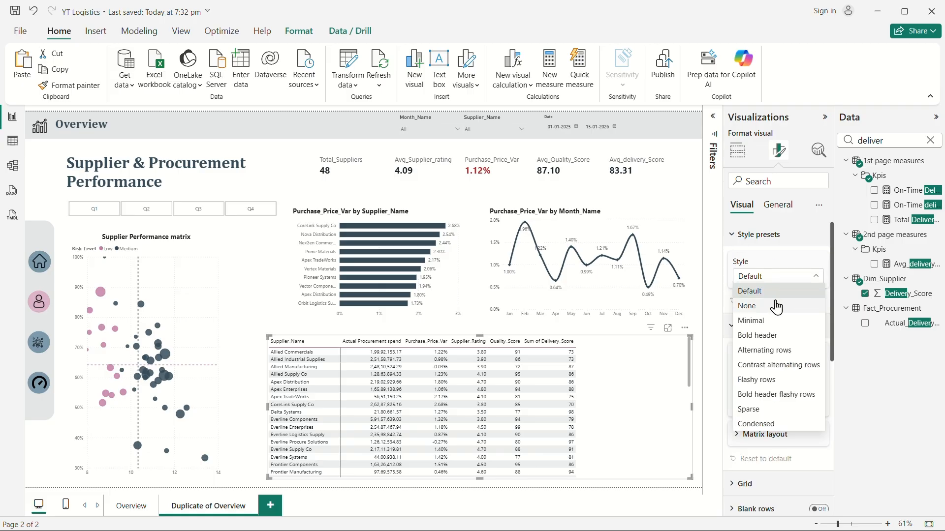
click(766, 320)
click(767, 278)
key(Escape)
click(775, 336)
click(781, 280)
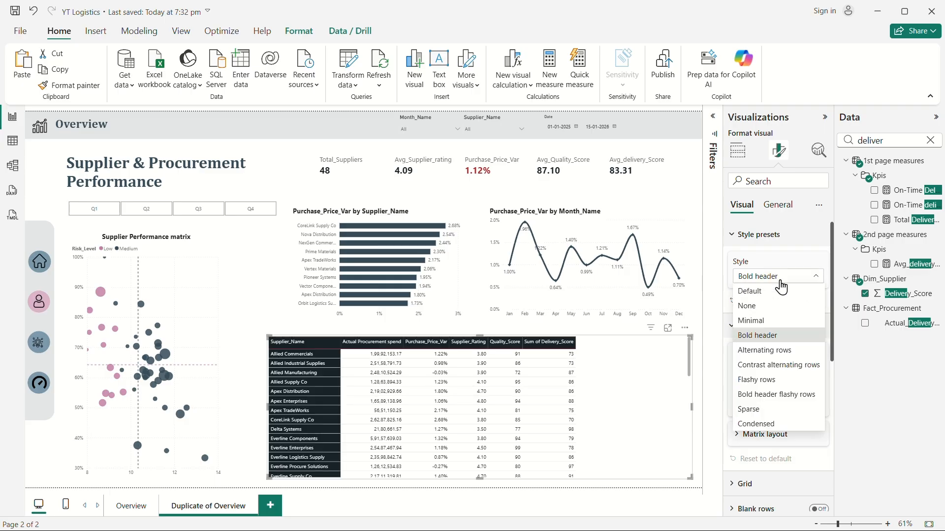
click(781, 350)
click(780, 276)
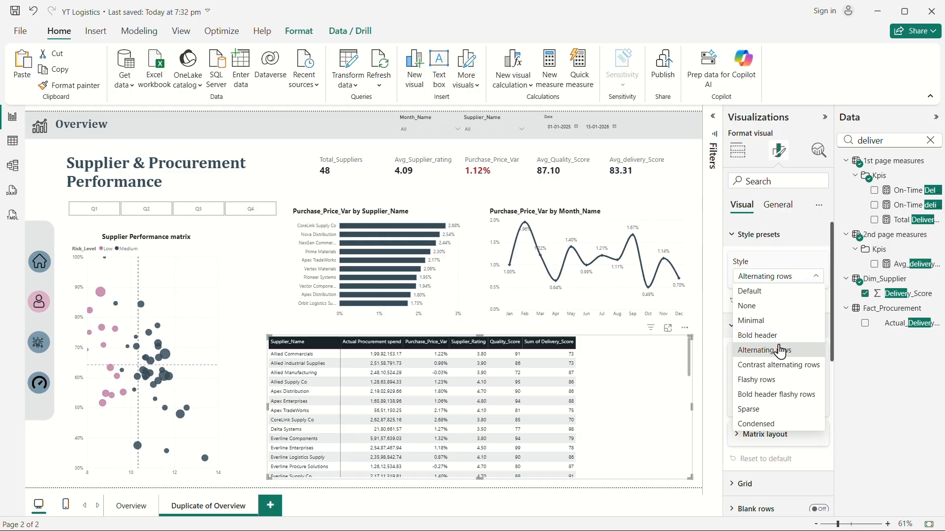
click(767, 321)
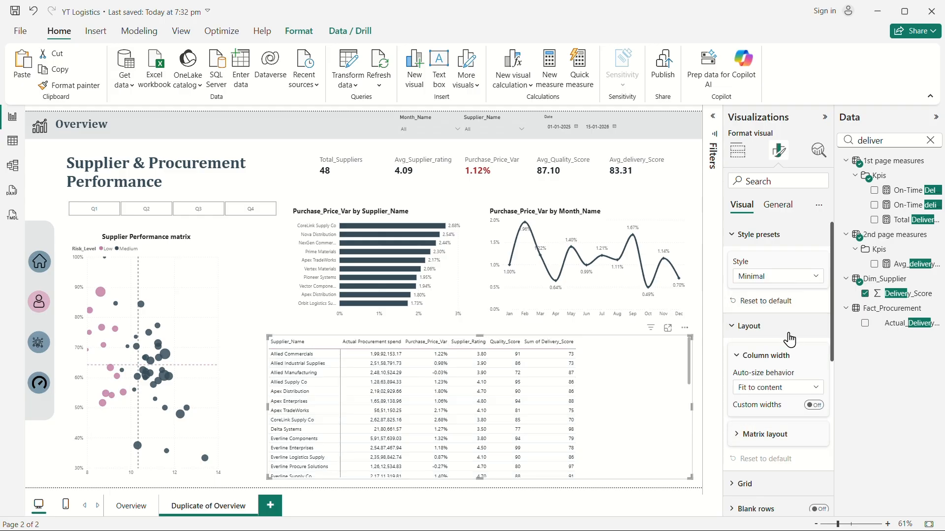
Set the matrix row header font size to 12.
click(733, 239)
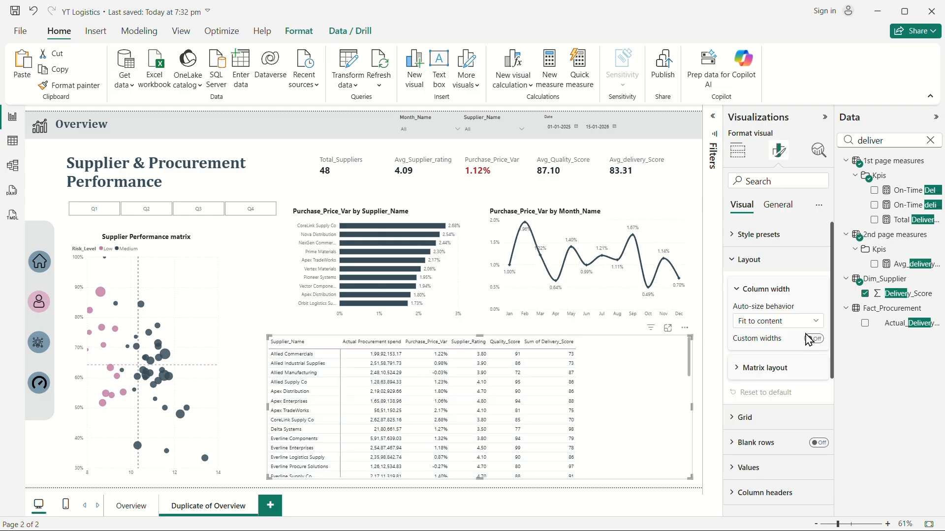
click(747, 265)
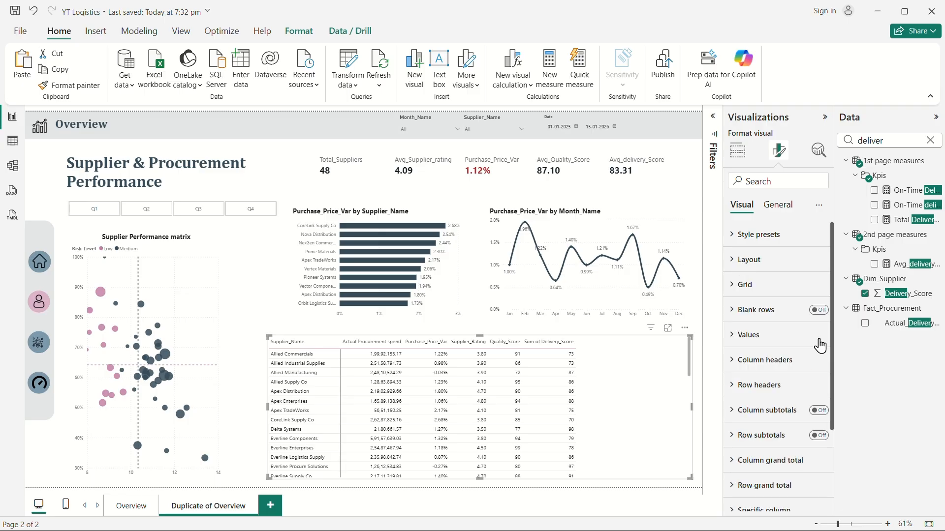
click(740, 387)
scroll(767, 366, down, 3)
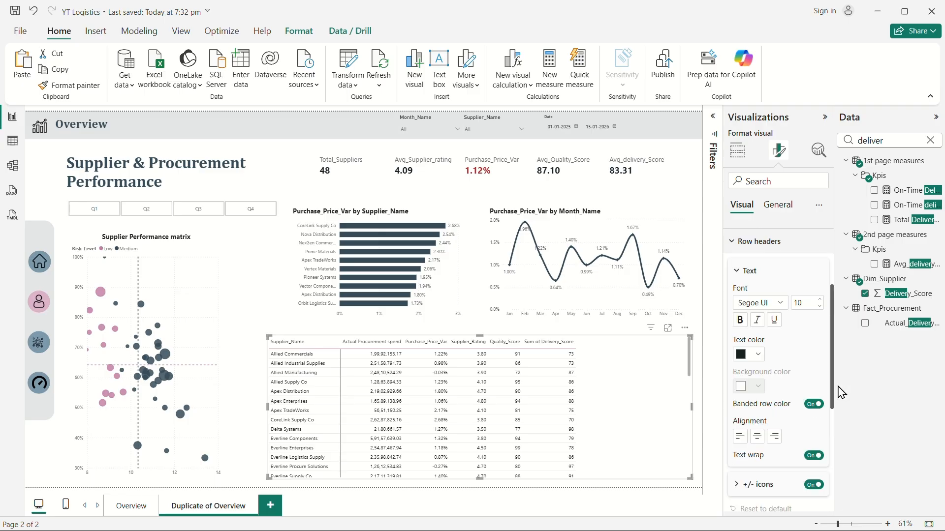
click(820, 301)
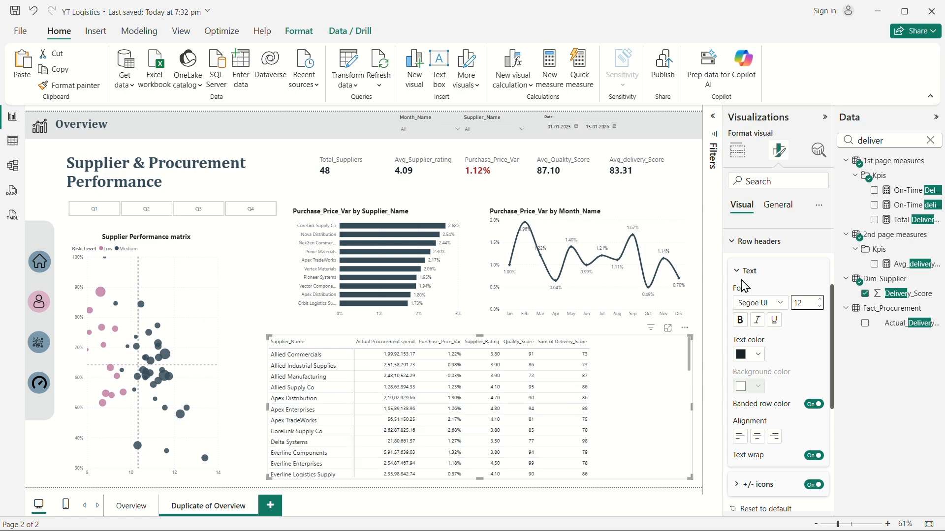
Set the matrix column header font size to 12.
click(739, 242)
click(750, 248)
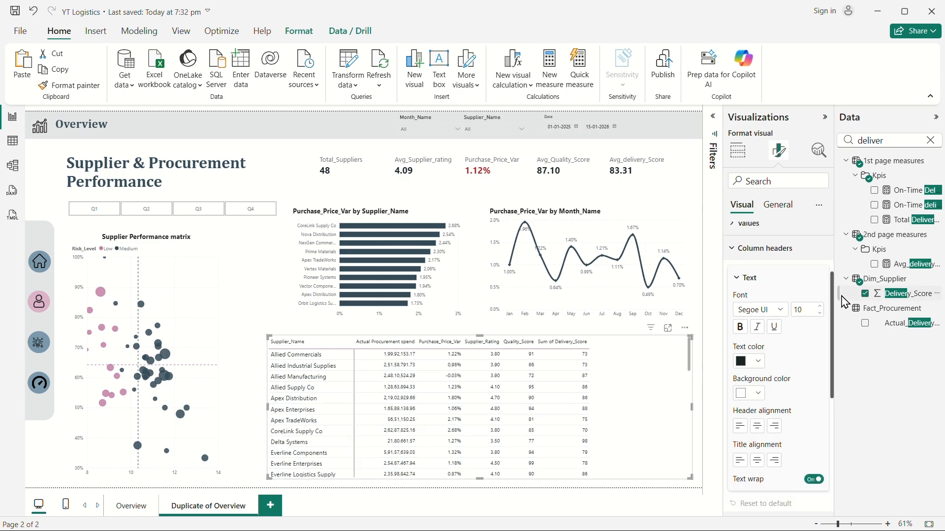
click(820, 306)
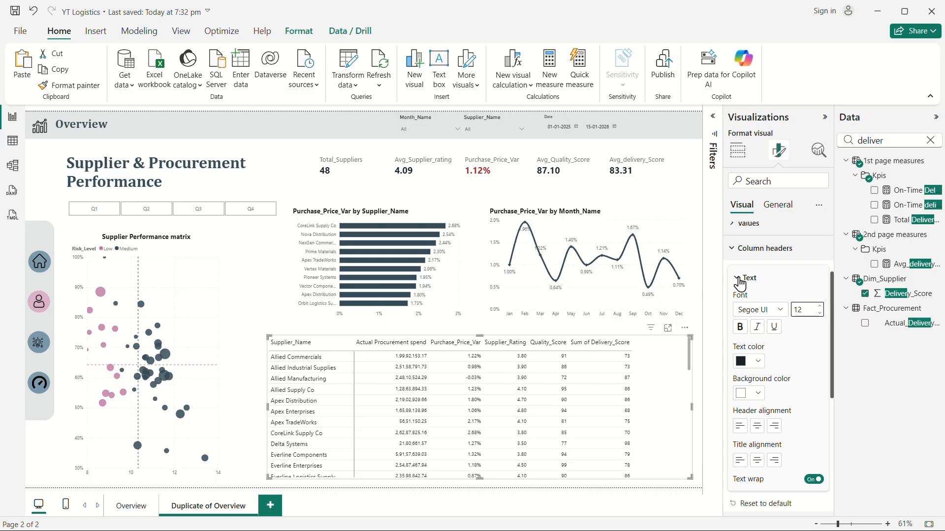
Set the matrix values font size to 12 and widen the Actual Procurement spend column.
click(734, 249)
click(743, 225)
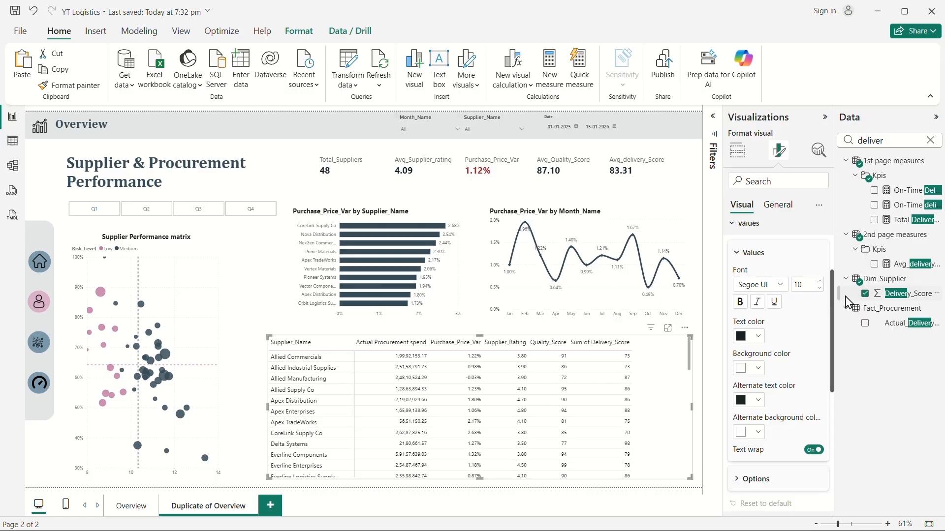
click(818, 284)
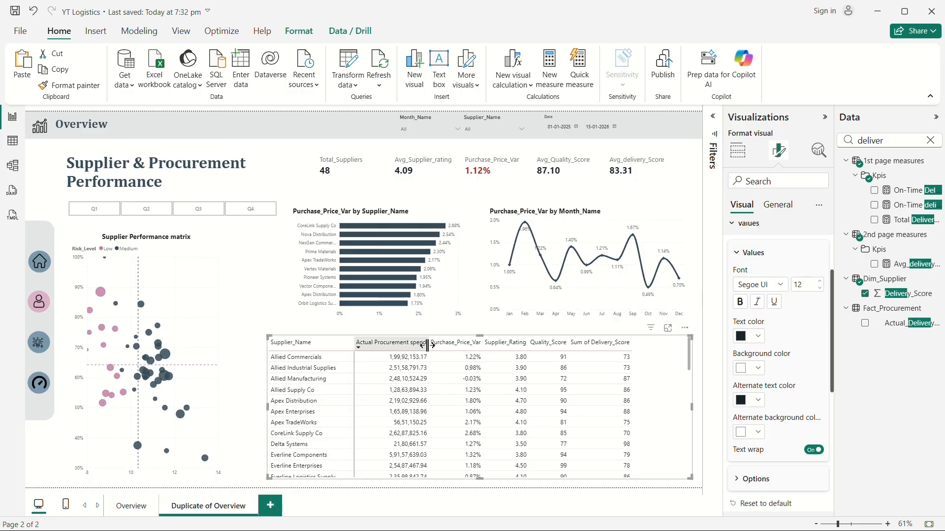
drag(428, 345, 620, 353)
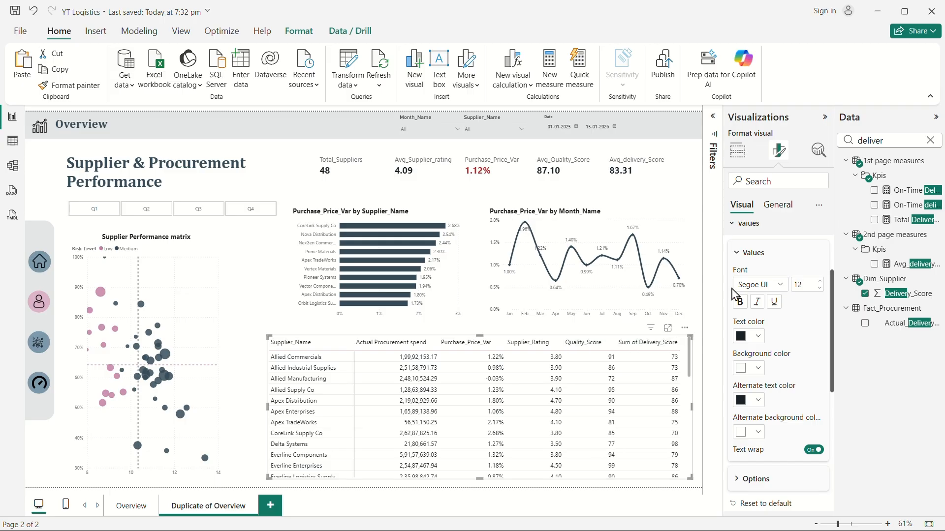
Rename the Sum of Delivery_Score value to Delivery_Score for this visual.
click(740, 160)
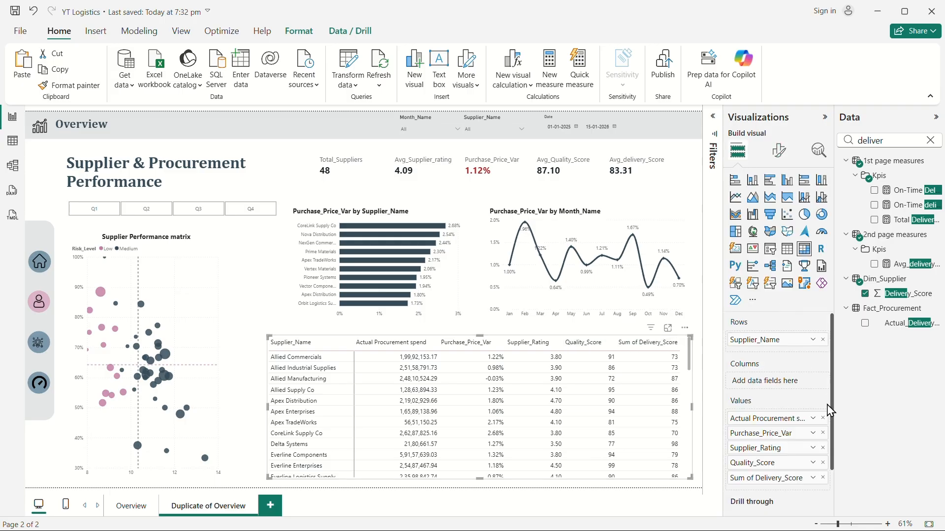
double_click(756, 478)
click(755, 478)
key(BackSpace)
key(BackSpace)
key(BackSpace)
key(BackSpace)
key(BackSpace)
key(BackSpace)
key(BackSpace)
key(BackSpace)
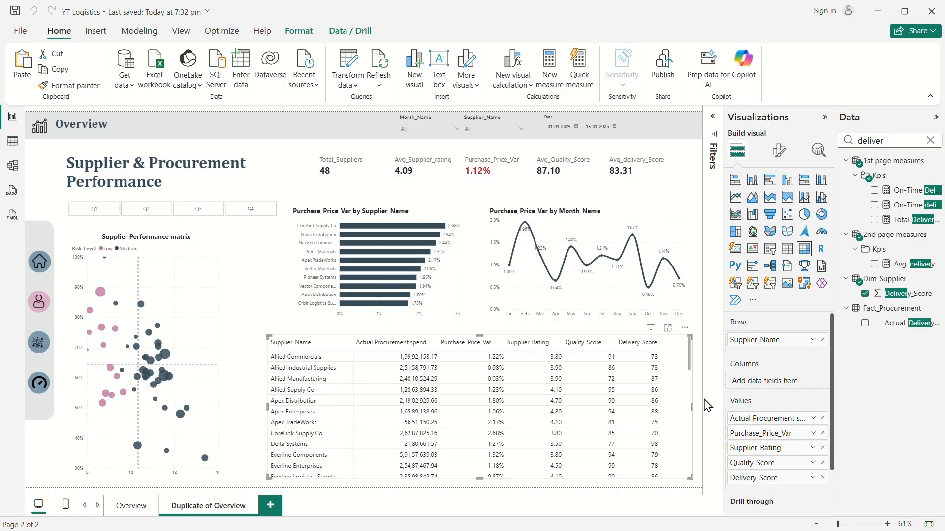
Widen the Purchase_Price_Var and Supplier_Rating columns slightly.
drag(505, 344, 512, 345)
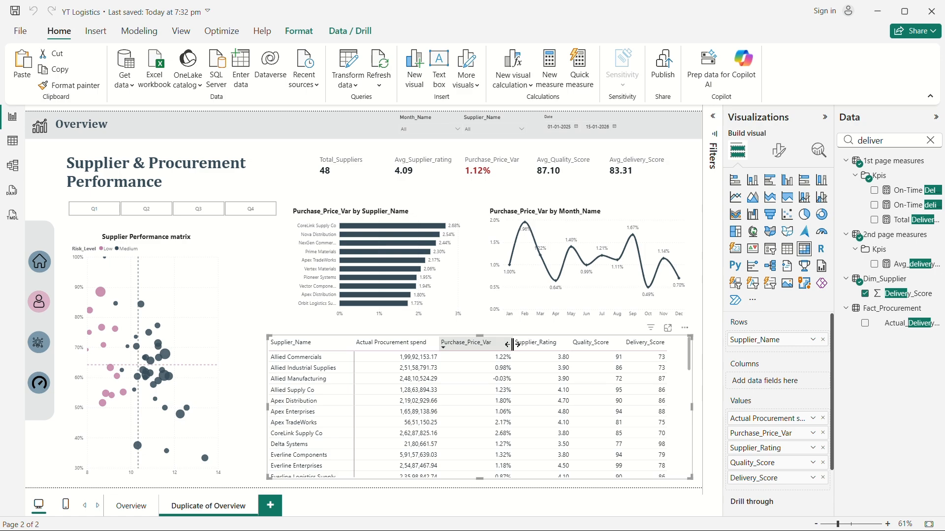
drag(571, 344, 579, 344)
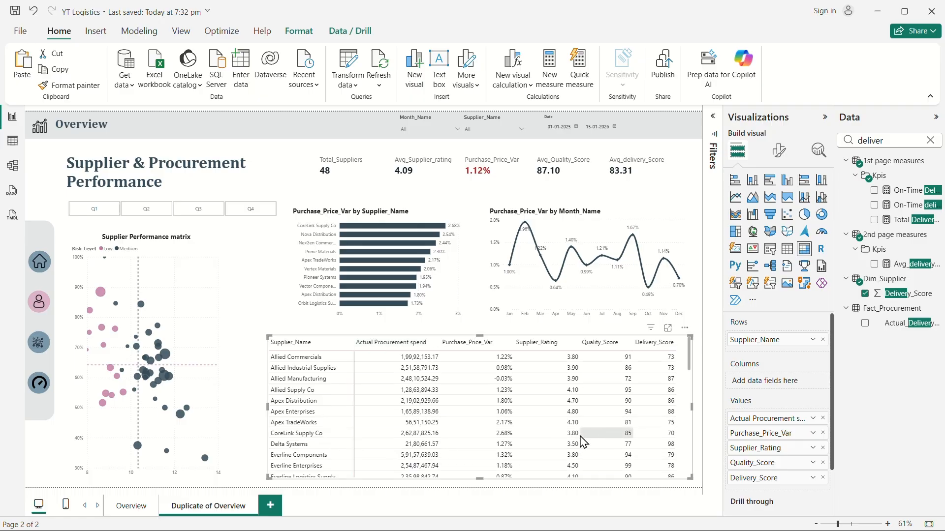
Center-align the matrix column headers.
click(779, 150)
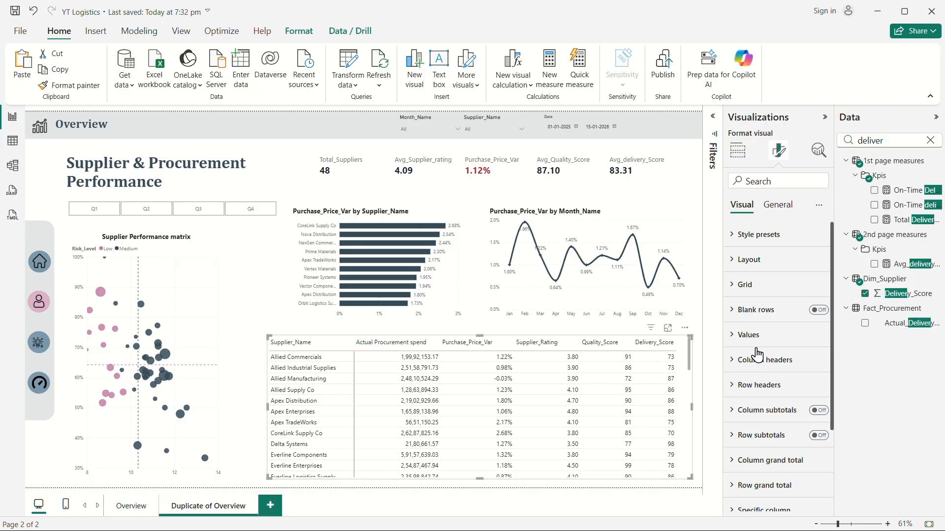
click(739, 366)
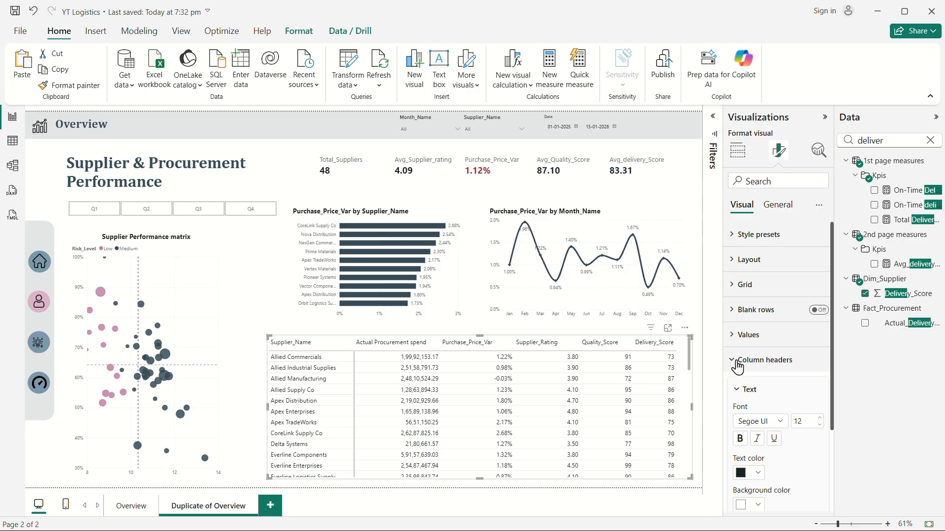
scroll(758, 368, down, 3)
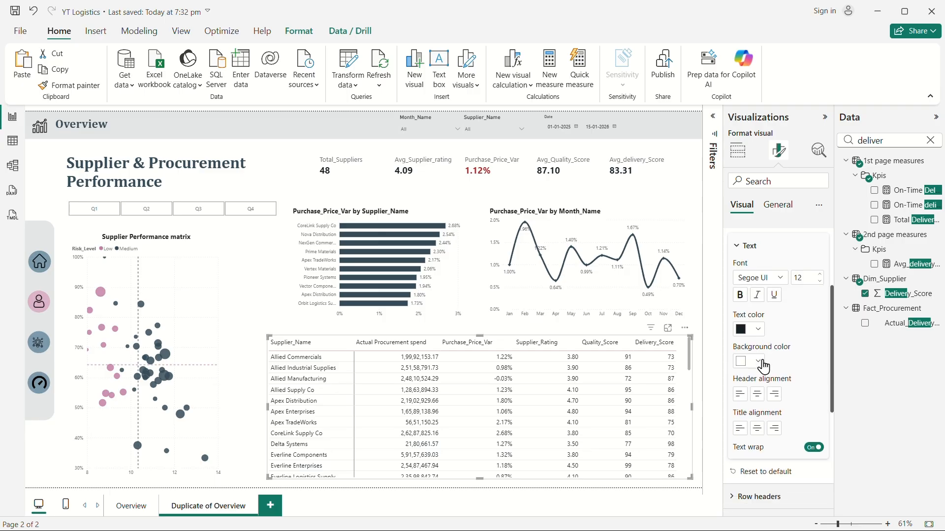
click(757, 400)
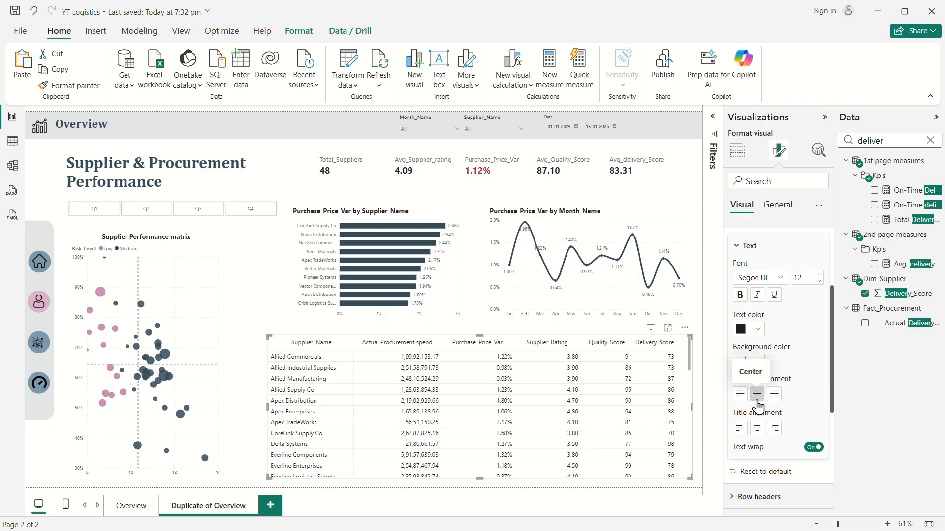
Review the matrix's Specific column value alignment for the Actual Procurement spend and Supplier_Rating series.
scroll(810, 384, down, 5)
click(739, 433)
scroll(770, 389, down, 3)
scroll(780, 386, down, 3)
scroll(772, 380, up, 4)
click(738, 313)
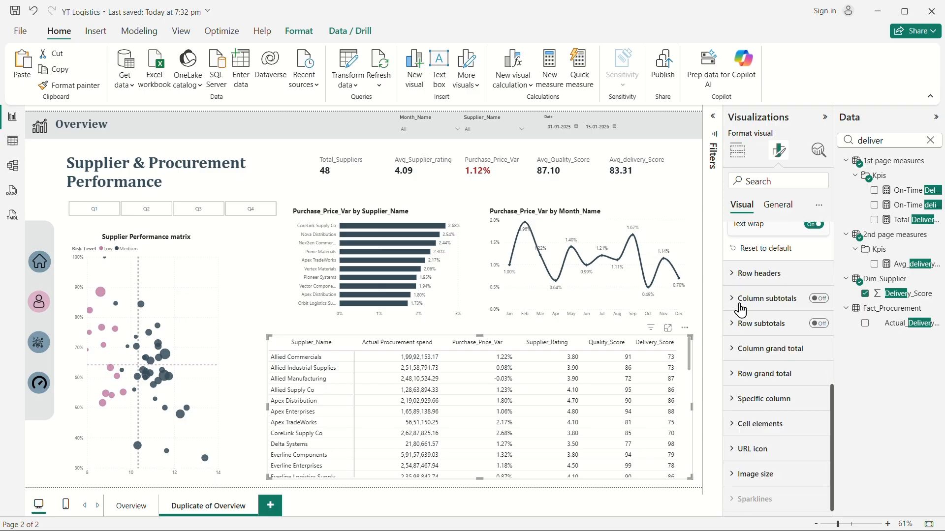
click(740, 401)
scroll(778, 391, down, 3)
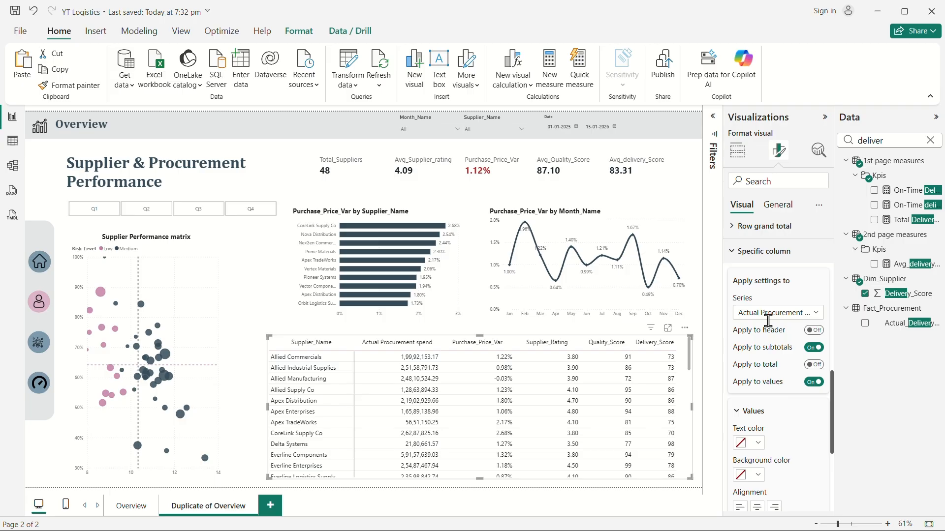
scroll(763, 347, down, 3)
scroll(758, 364, up, 3)
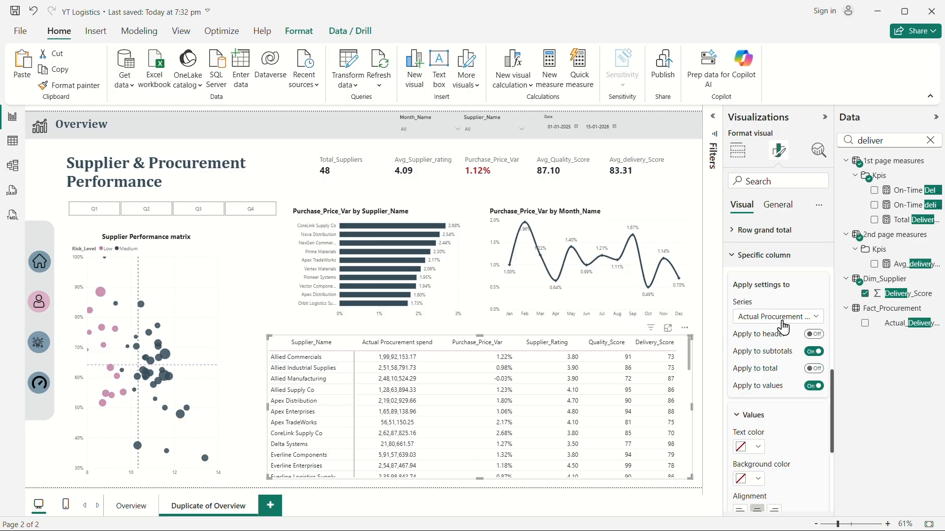
click(775, 316)
click(766, 349)
scroll(787, 369, down, 3)
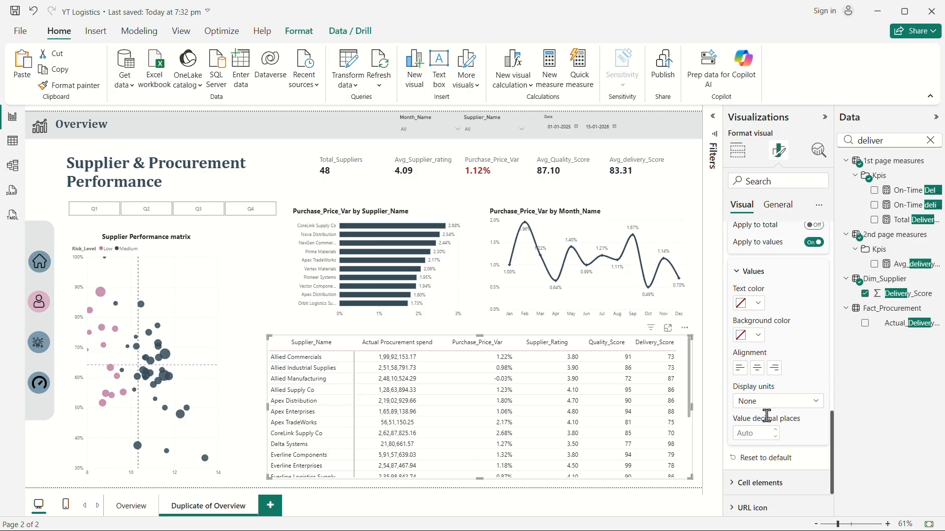
scroll(787, 345, up, 3)
click(775, 317)
click(775, 362)
scroll(780, 394, down, 3)
scroll(763, 374, up, 3)
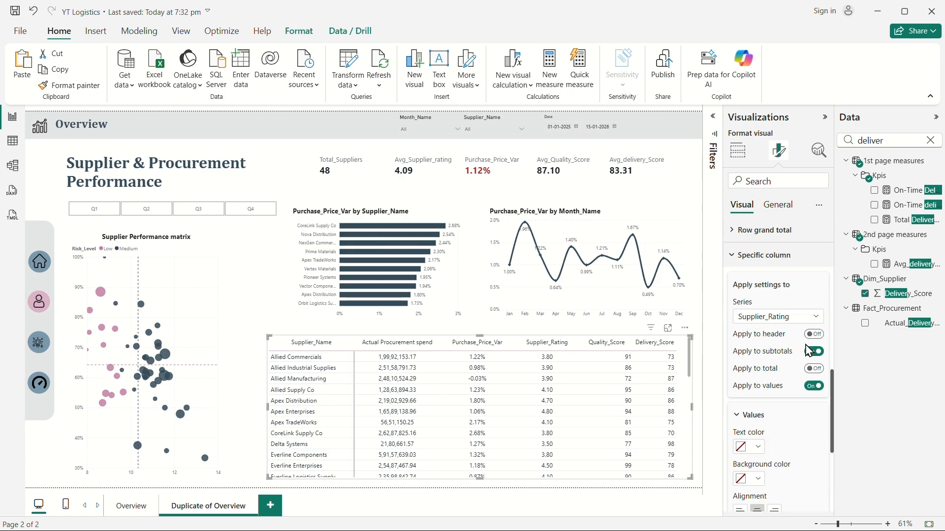
Review the Specific column value alignment for the Delivery_Score series.
click(777, 318)
click(767, 391)
scroll(783, 393, down, 3)
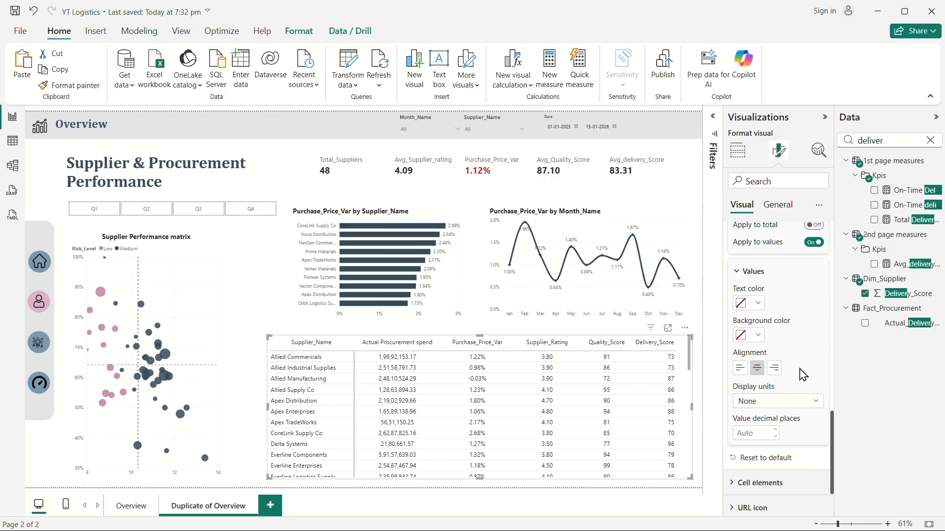
scroll(803, 375, up, 3)
click(772, 317)
click(769, 390)
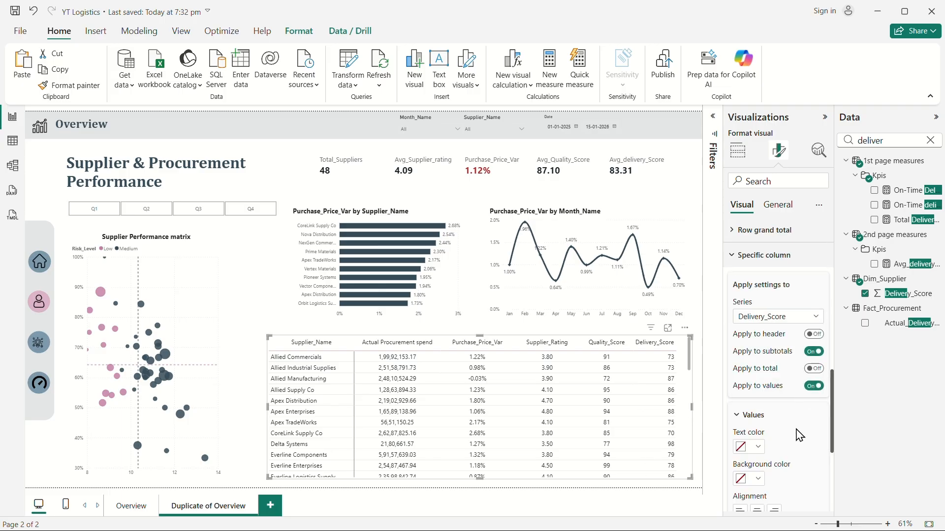
scroll(801, 430, down, 3)
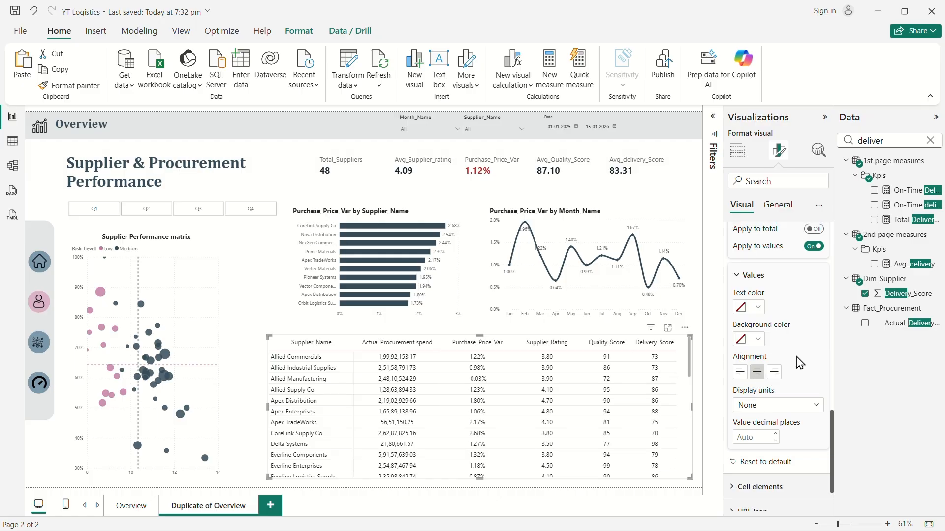
scroll(801, 364, up, 3)
Collapse the side panes and test the Q1 quarter slicer on the visuals, then clear the selection.
click(825, 117)
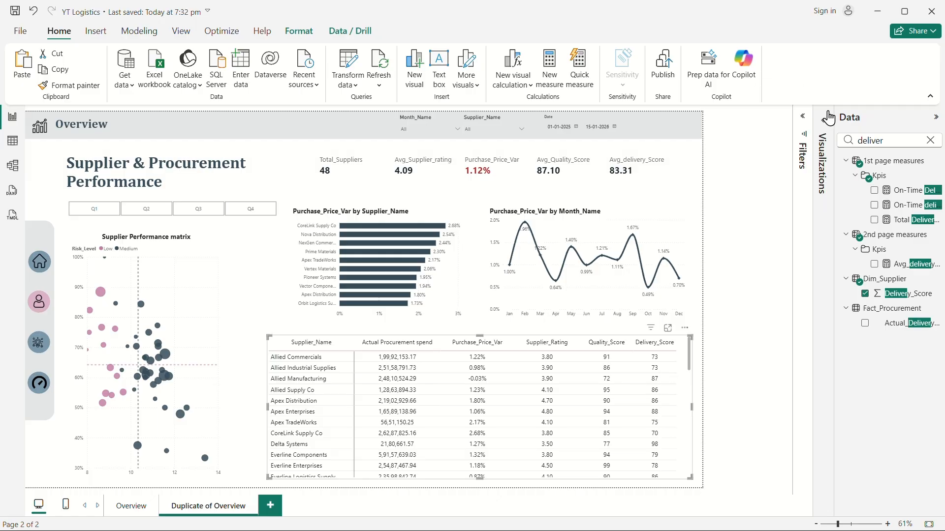
click(934, 119)
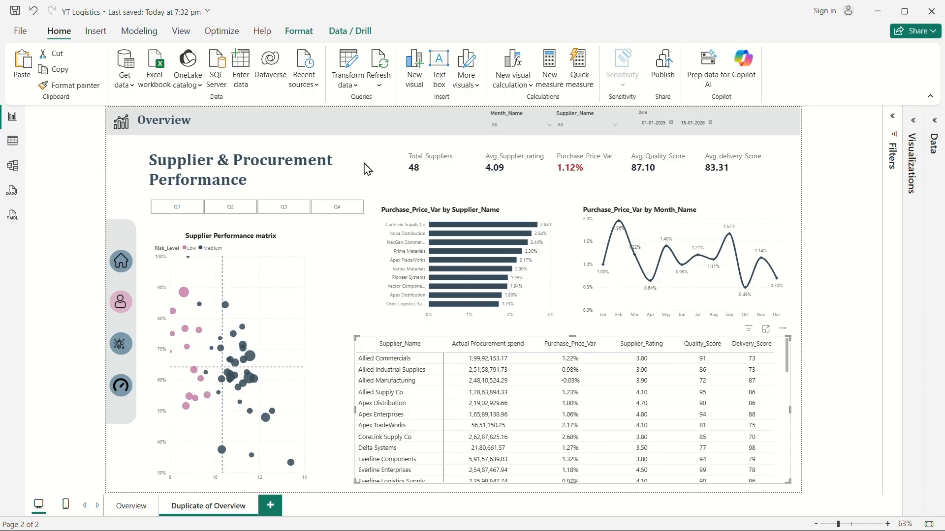
click(184, 211)
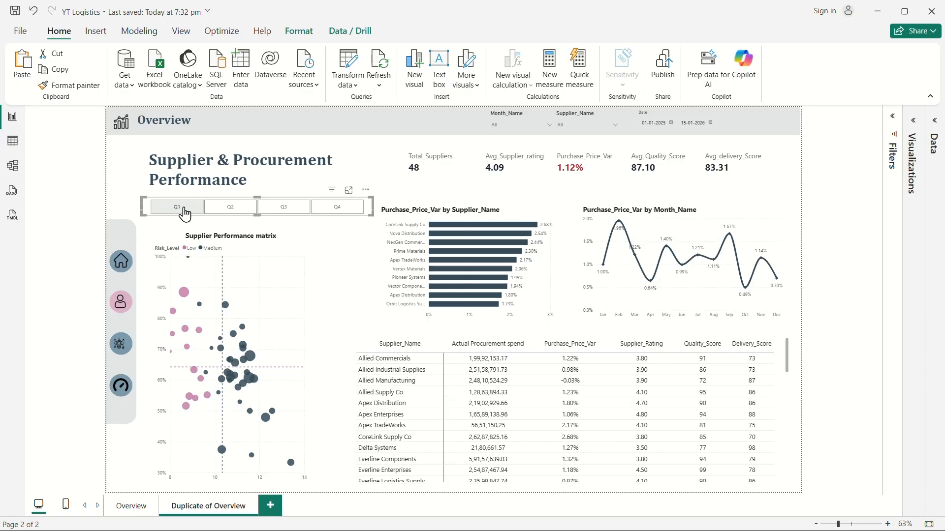
click(185, 212)
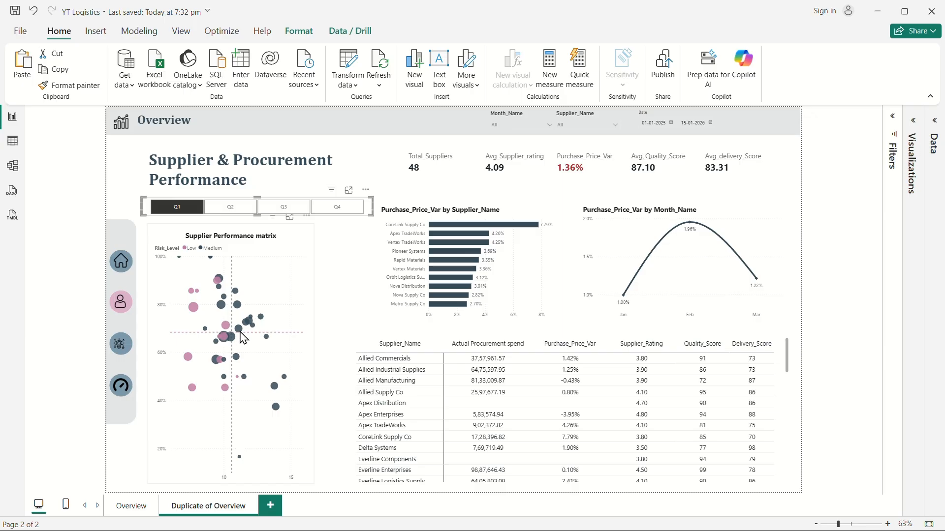
mouse_move(223, 336)
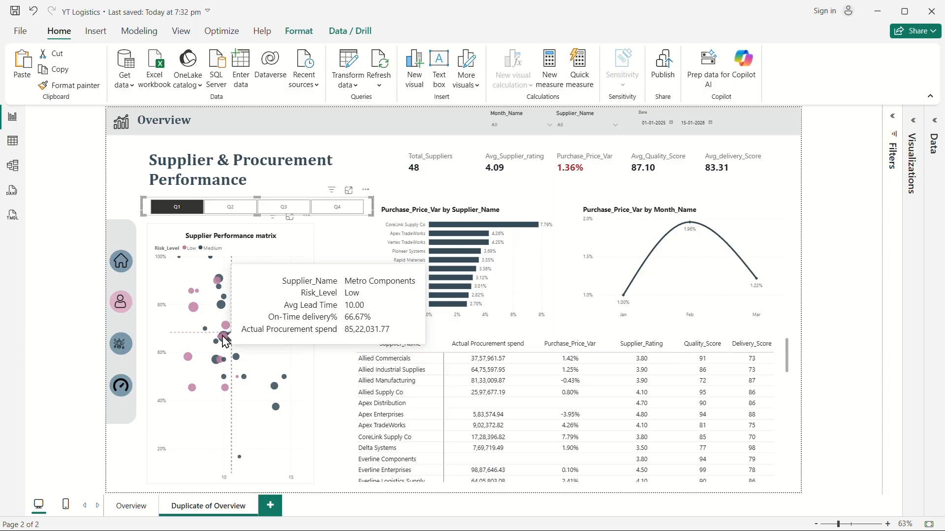
click(170, 208)
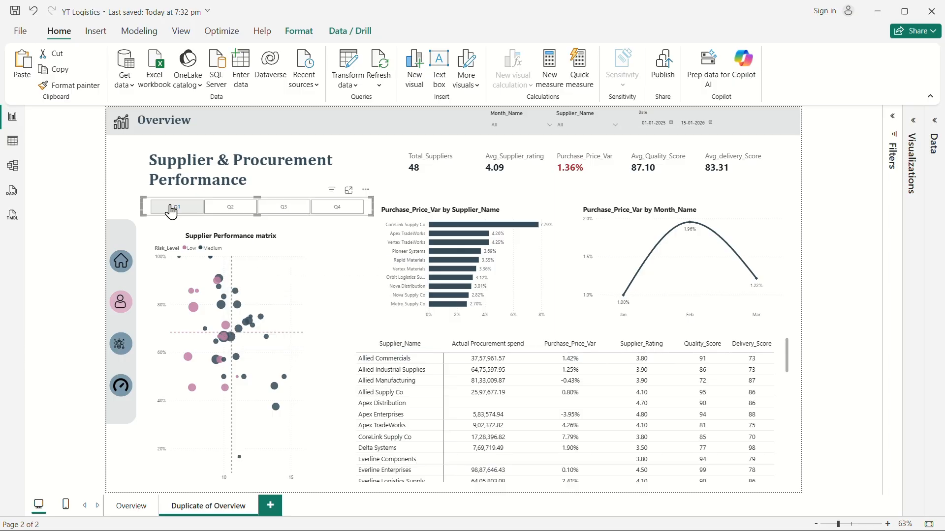
Save the report.
click(372, 169)
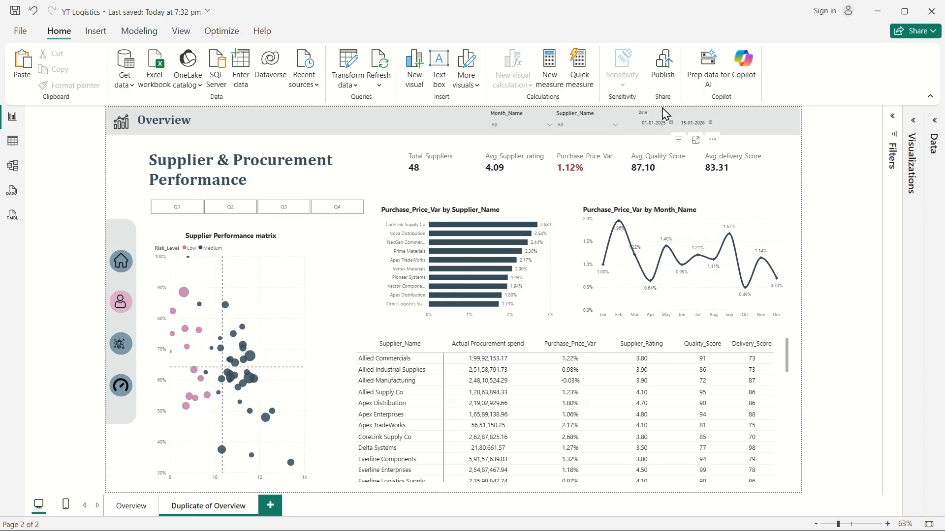
click(583, 120)
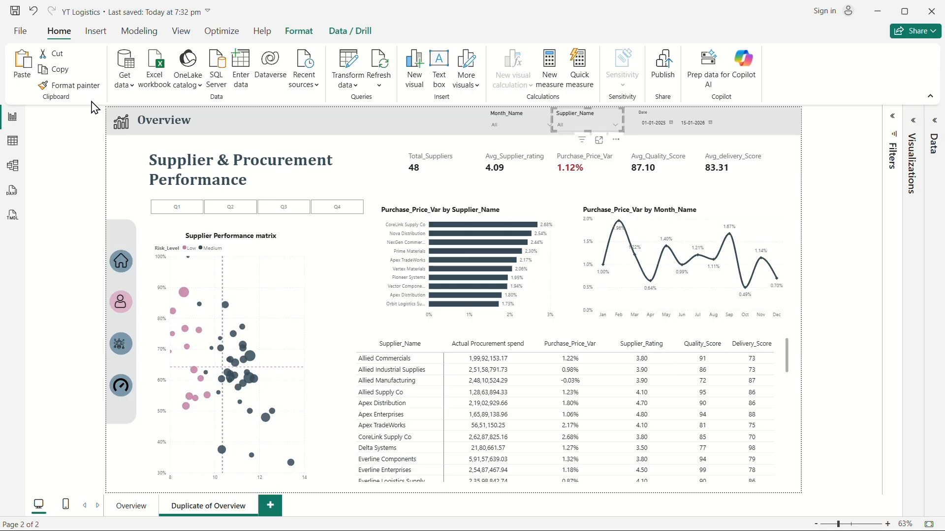
click(11, 13)
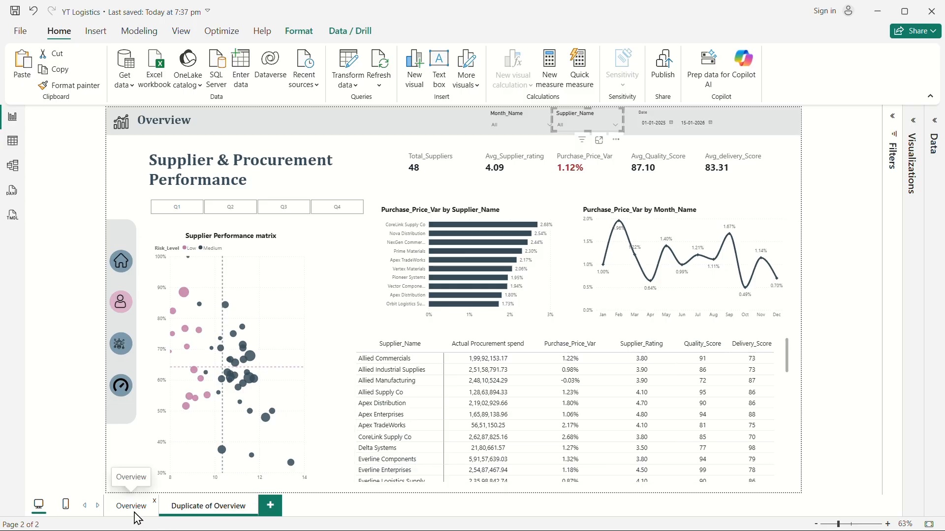
Rename the duplicated page as Supplier Perfromance.
double_click(214, 507)
key(ctrl+a)
key(BackSpace)
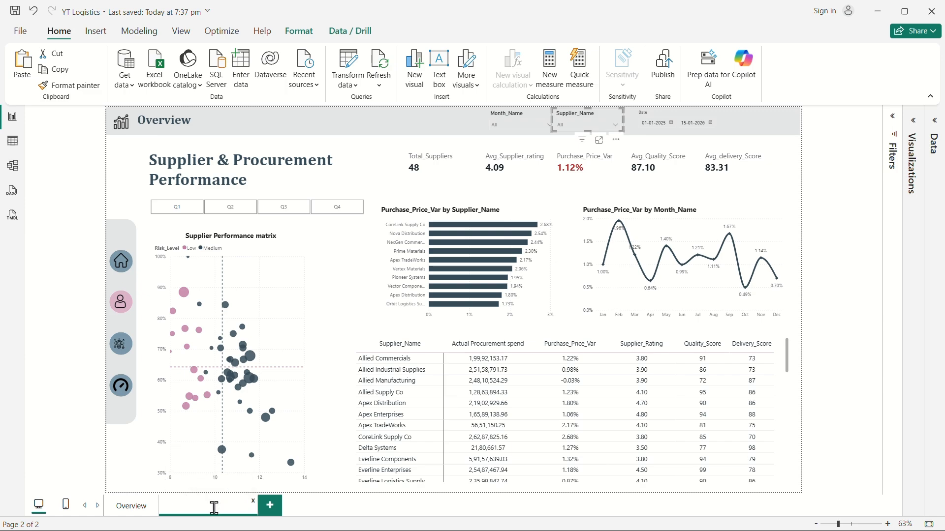
text(Supplier Perfromance)
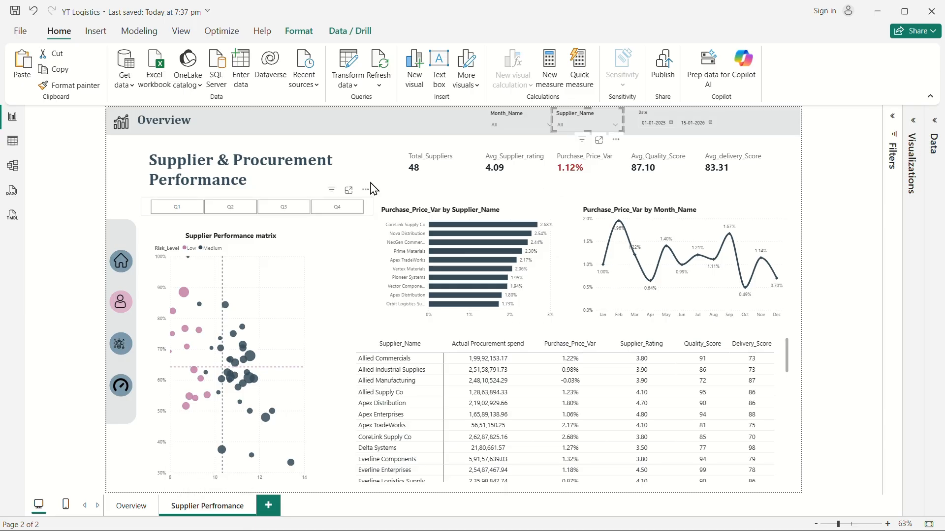
click(370, 165)
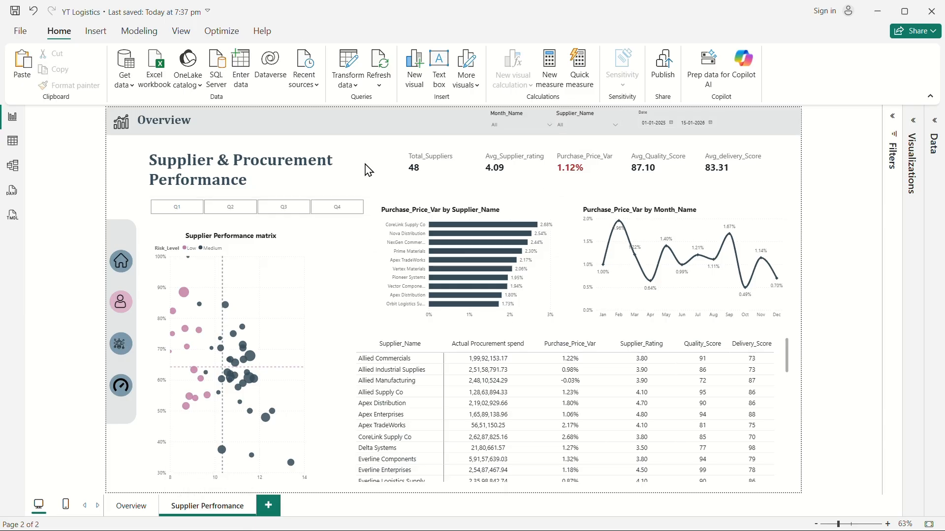
Duplicate the Supplier Perfromance page.
right_click(203, 510)
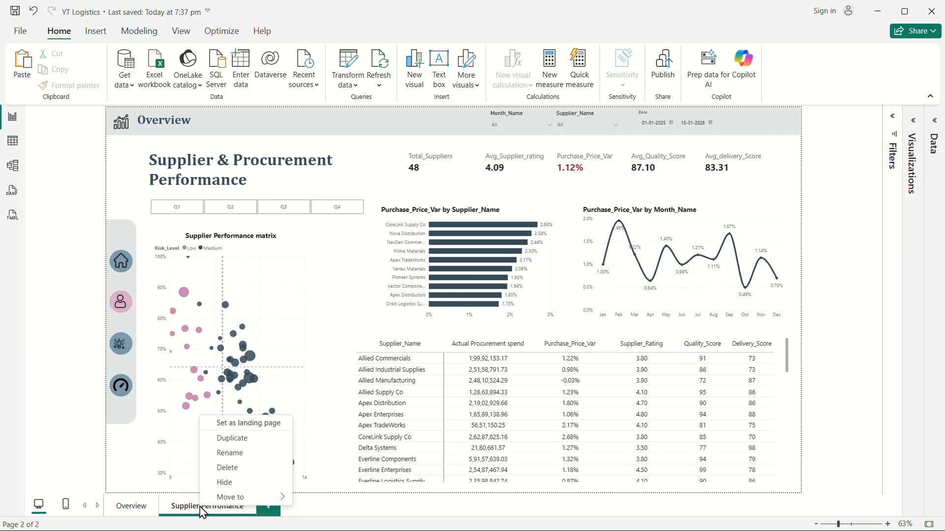
click(232, 439)
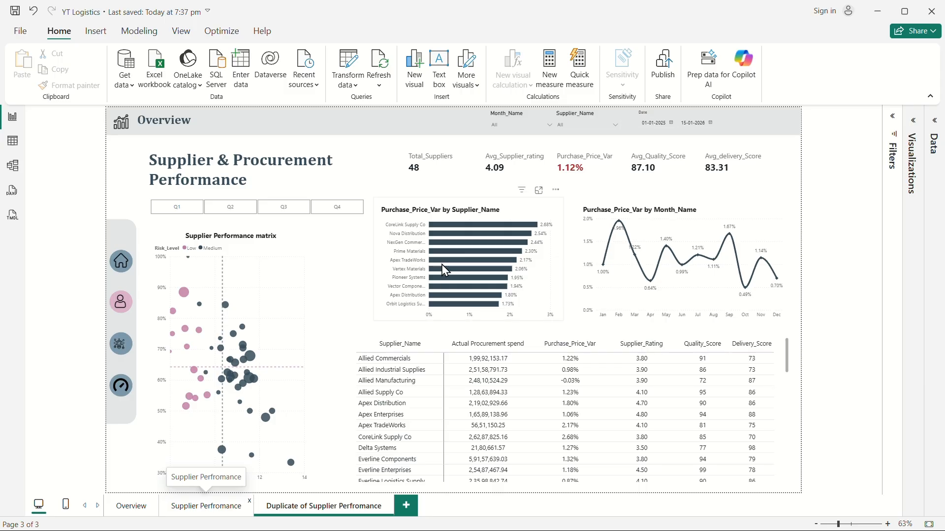
Delete the PPV bar chart, the monthly PPV line chart and the supplier matrix from the new page.
click(541, 271)
key(Delete)
click(613, 273)
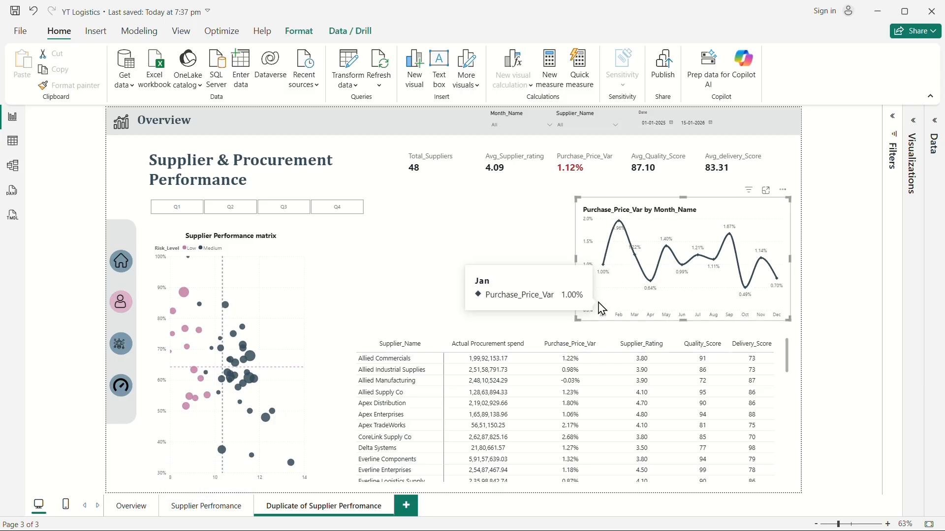
key(Delete)
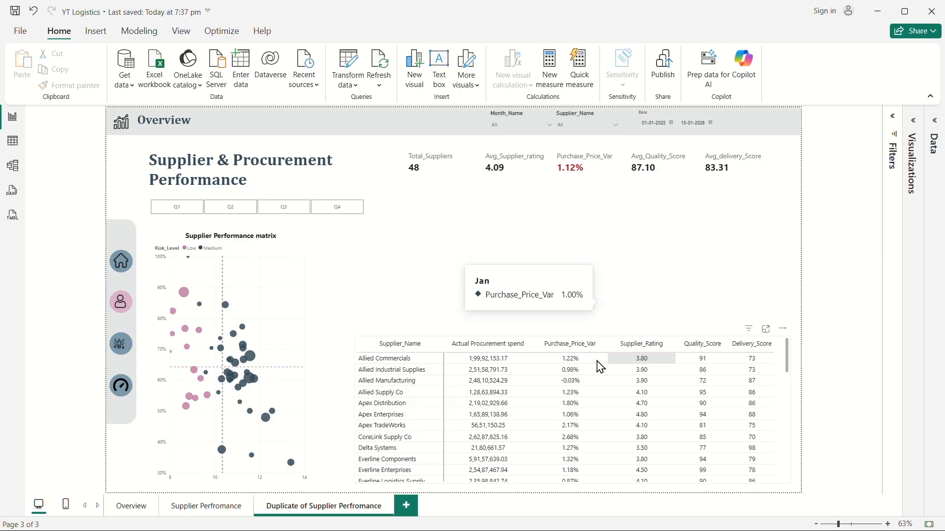
click(539, 347)
key(Delete)
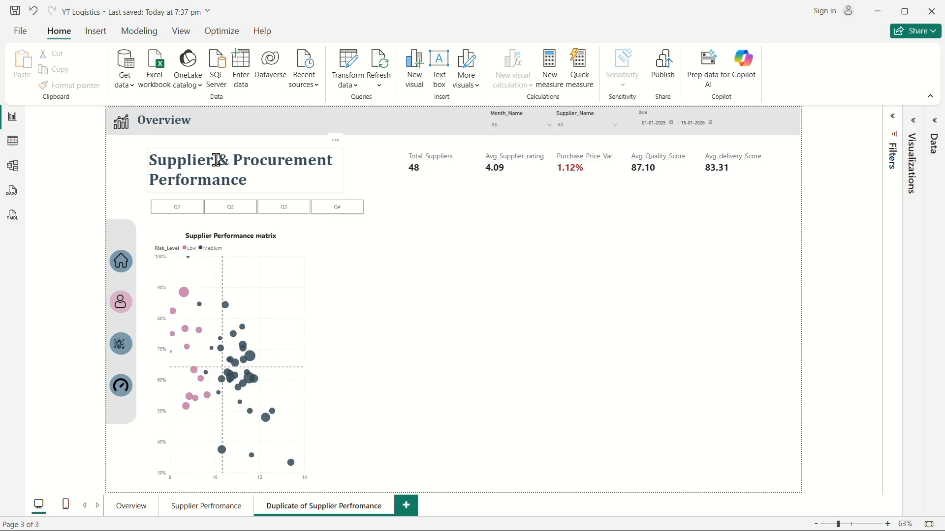
Change the new page's title text to Logistics & Delivery Performance.
click(253, 176)
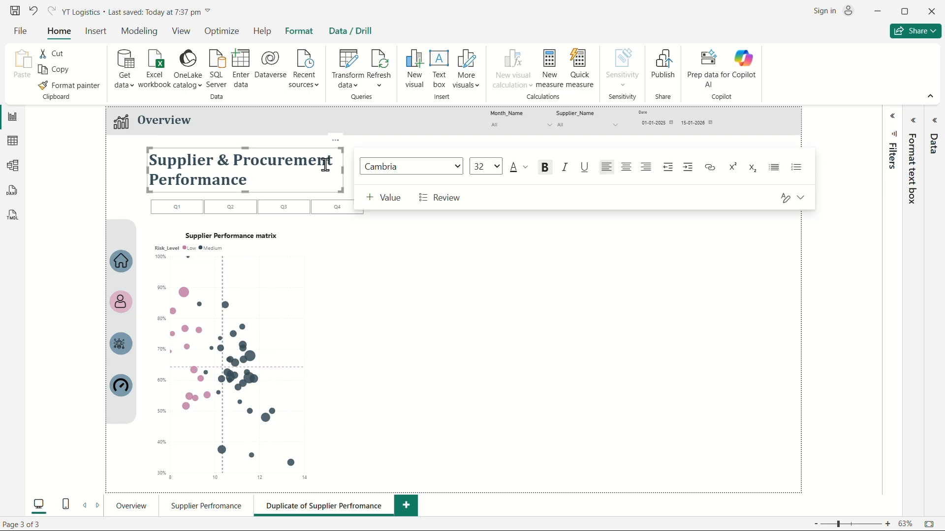
drag(333, 160, 150, 163)
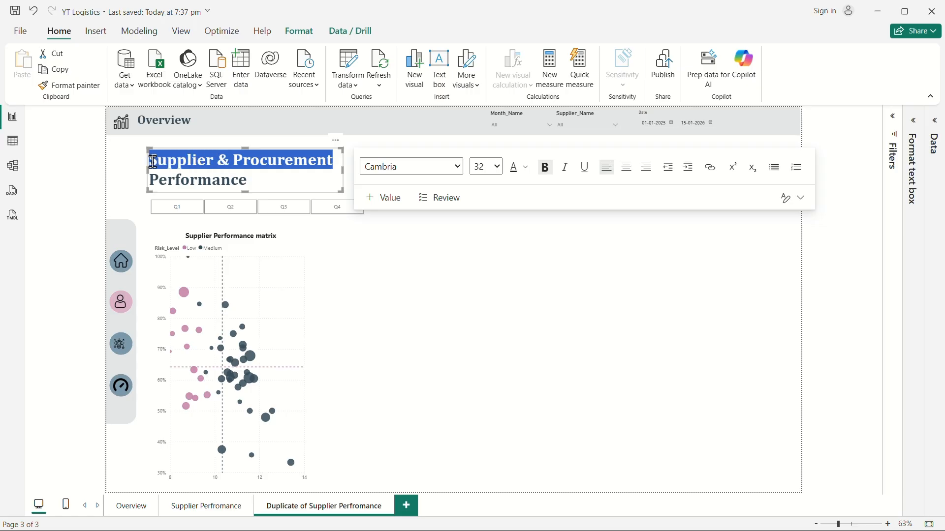
key(BackSpace)
text(Logistics)
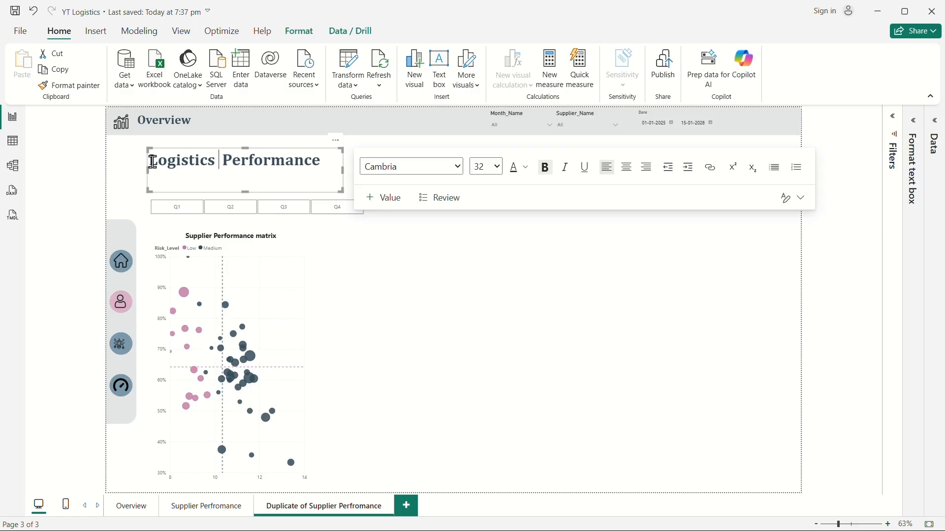
text( & delivery)
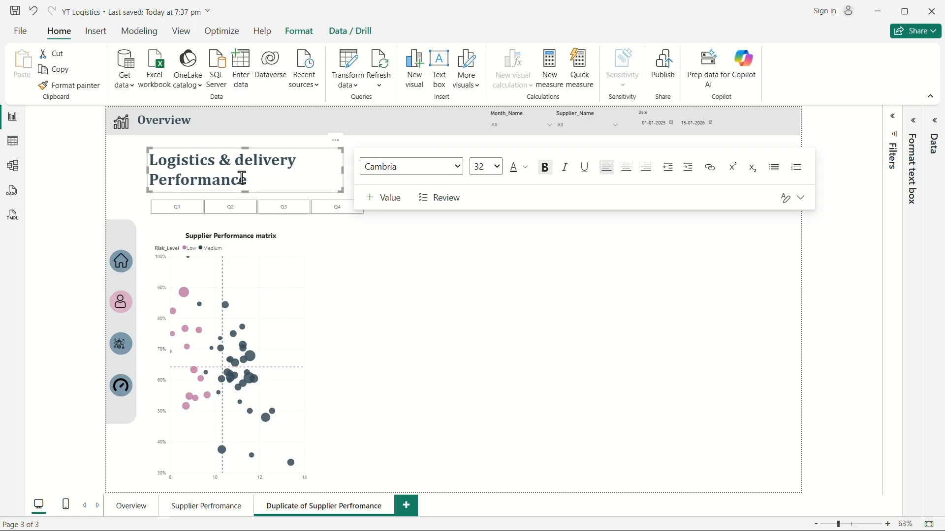
double_click(243, 159)
text(Delivery)
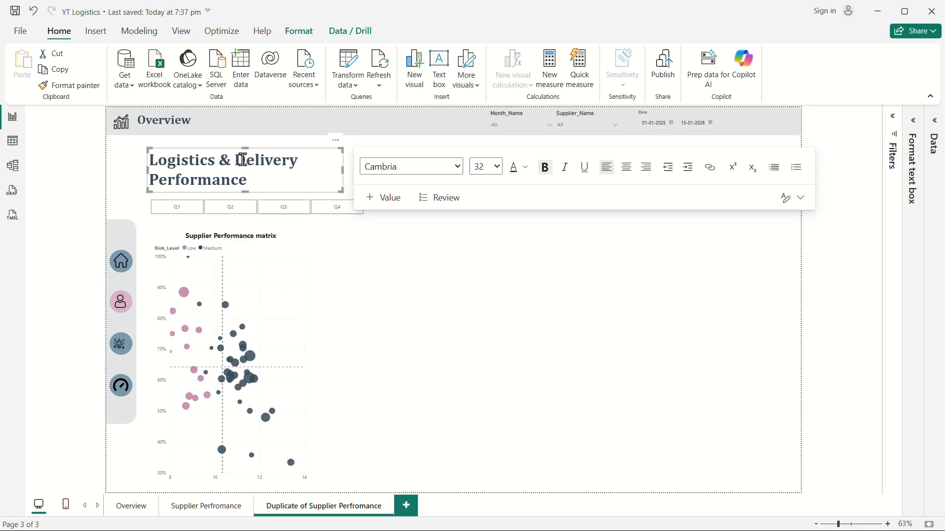
click(592, 330)
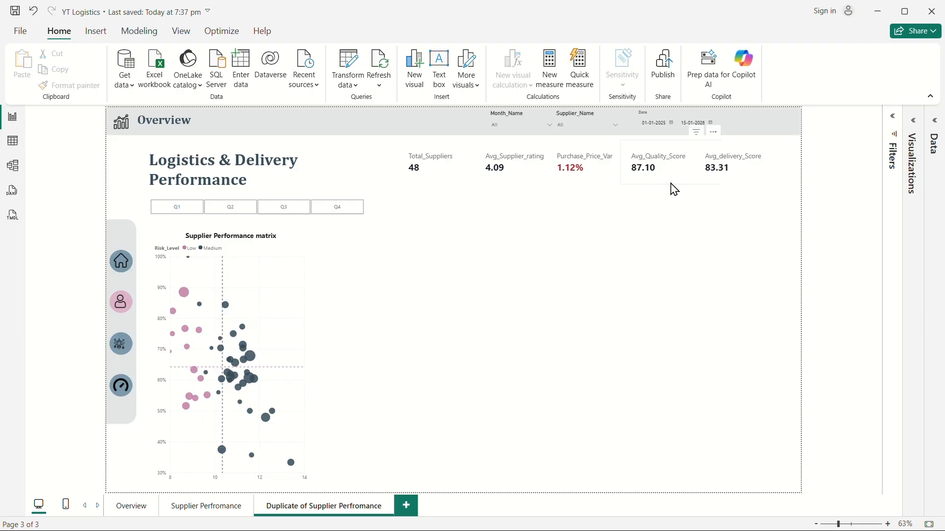
Open the Data pane and clear its search field.
click(914, 124)
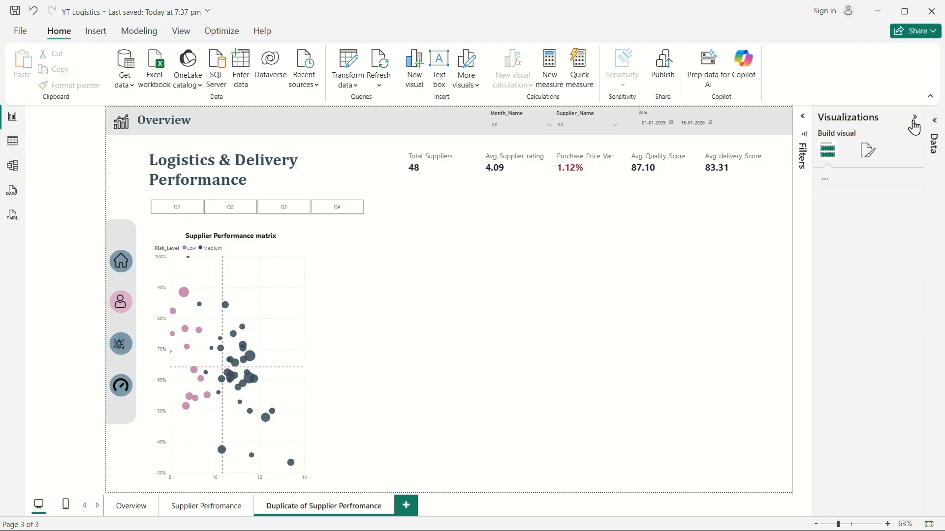
click(915, 117)
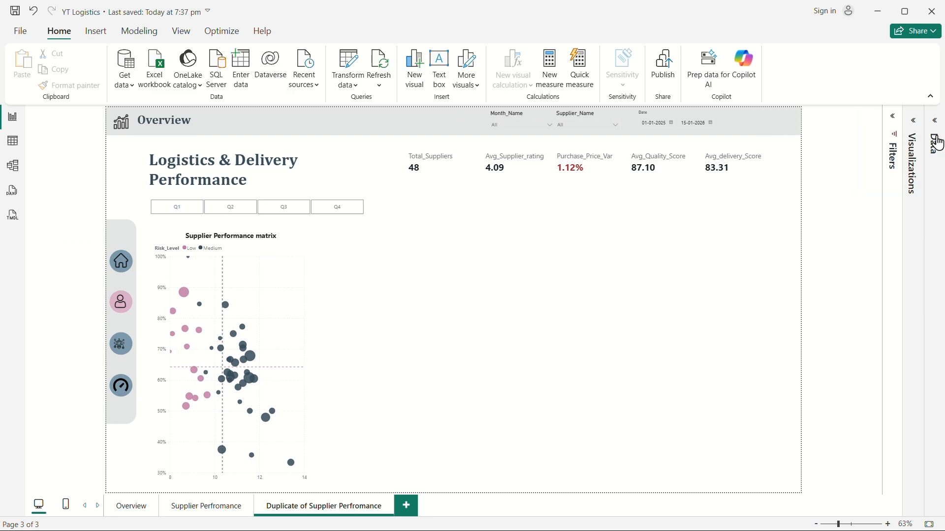
click(934, 148)
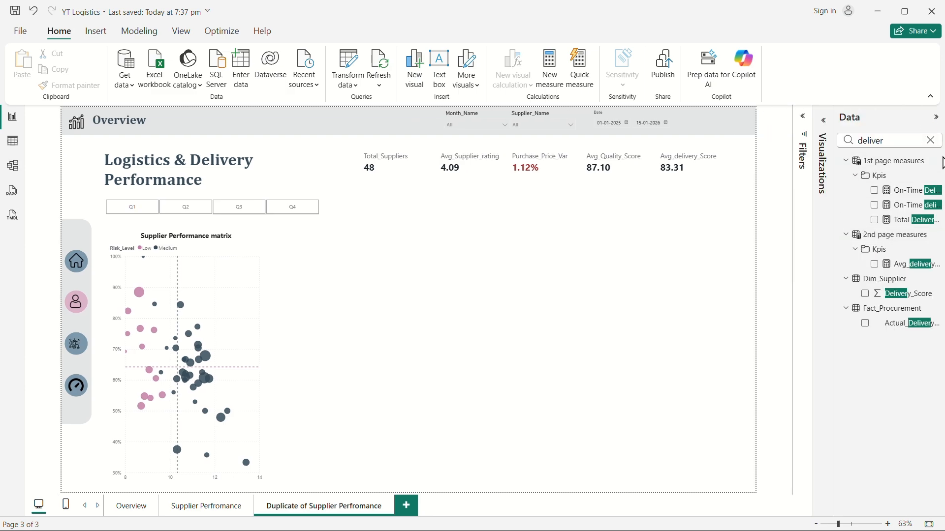
click(930, 140)
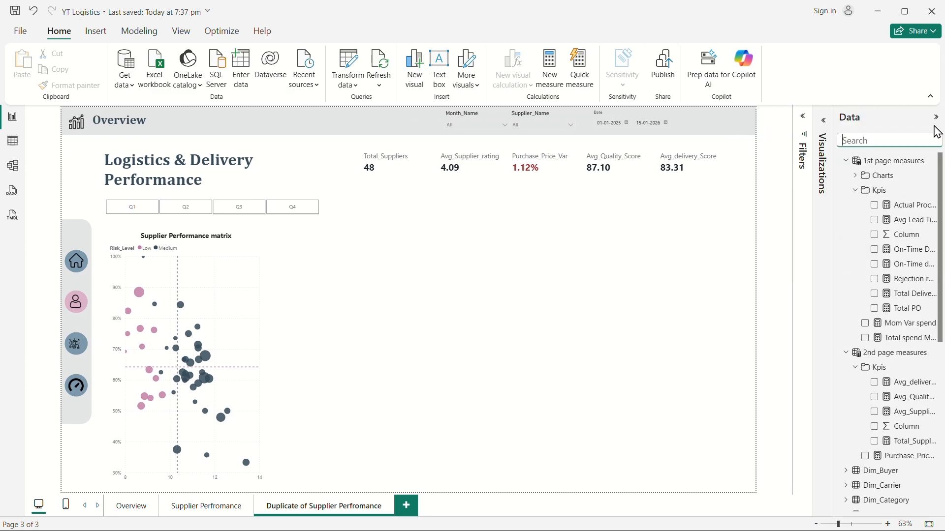
In Table view, create a new calculated table named 3rd page measures.
click(846, 161)
click(846, 175)
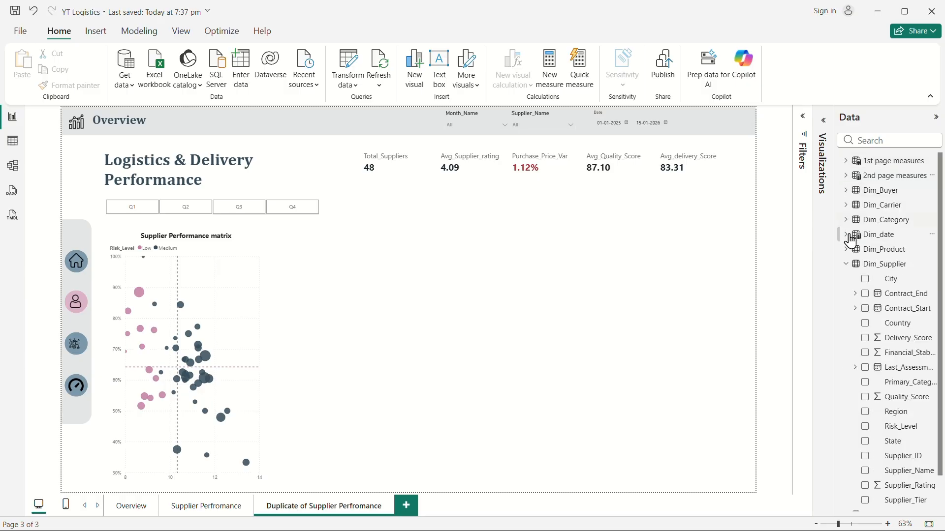
click(846, 266)
click(12, 141)
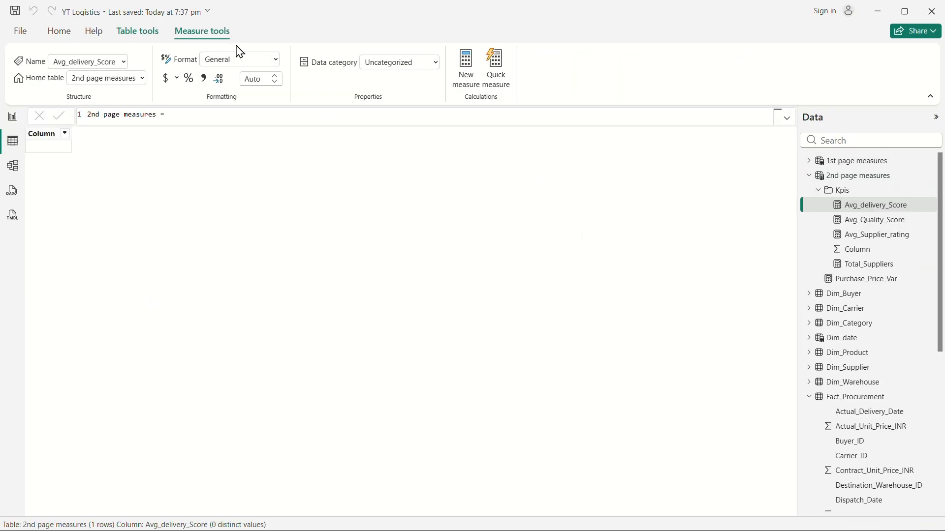
click(138, 32)
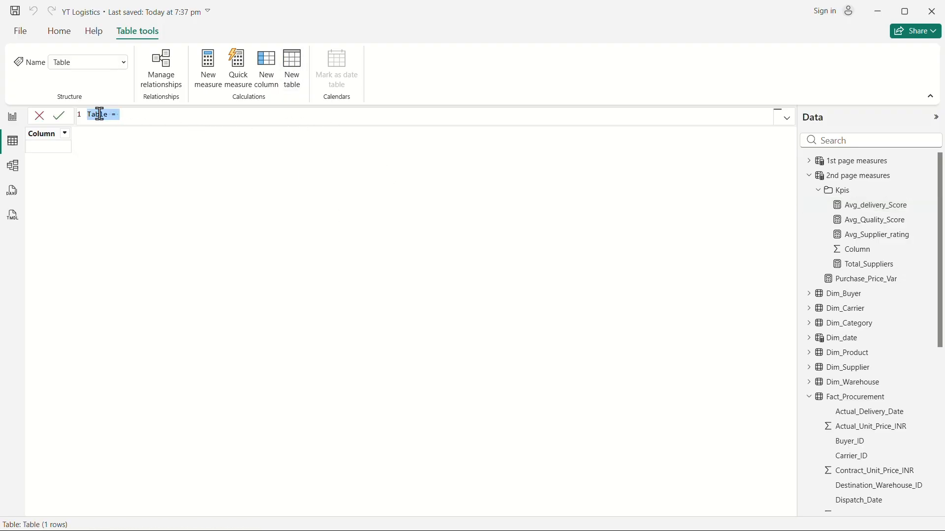
text(#D)
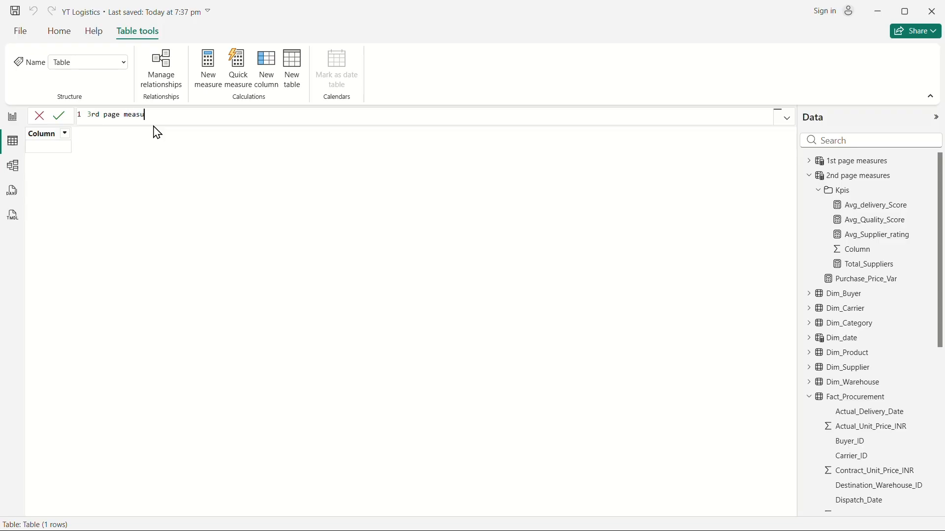
text('1st page measures')
key(BackSpace)
key(BackSpace)
key(BackSpace)
key(BackSpace)
key(BackSpace)
key(BackSpace)
key(BackSpace)
key(BackSpace)
key(BackSpace)
key(BackSpace)
key(BackSpace)
key(BackSpace)
key(BackSpace)
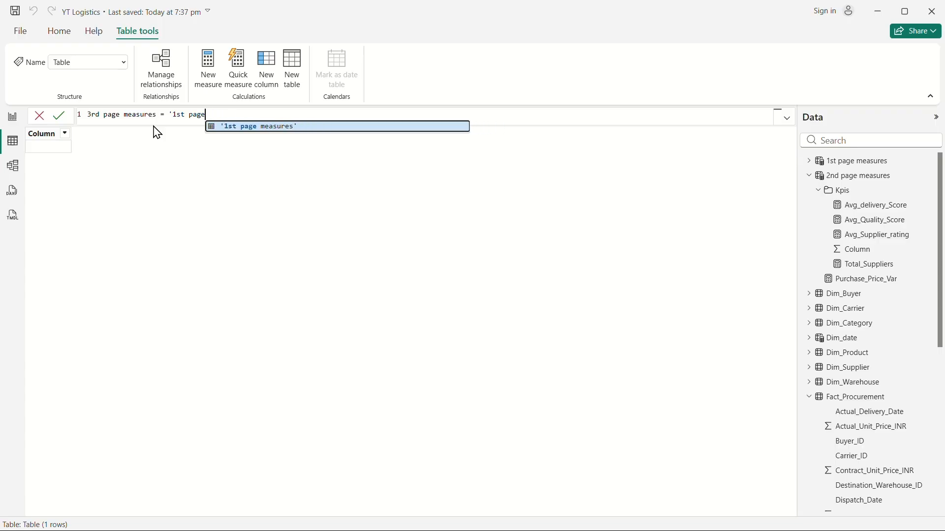
key(BackSpace)
key(BackSpace)
key(BackSpace)
key(BackSpace)
key(BackSpace)
key(BackSpace)
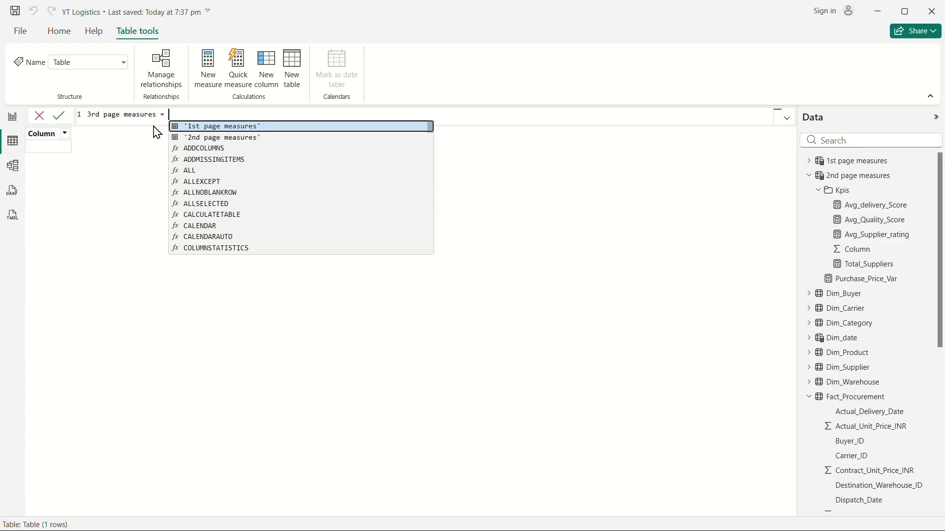
key(Tab)
key(ctrl+z)
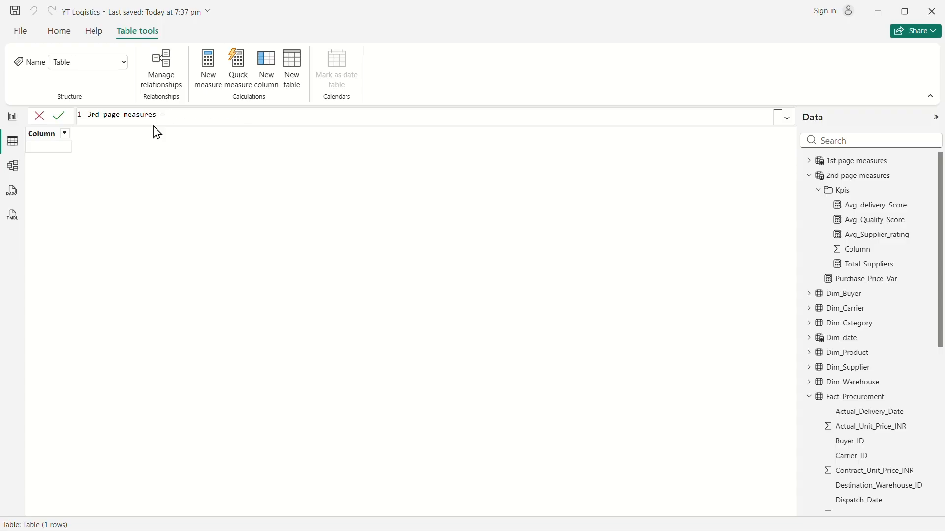
key(Return)
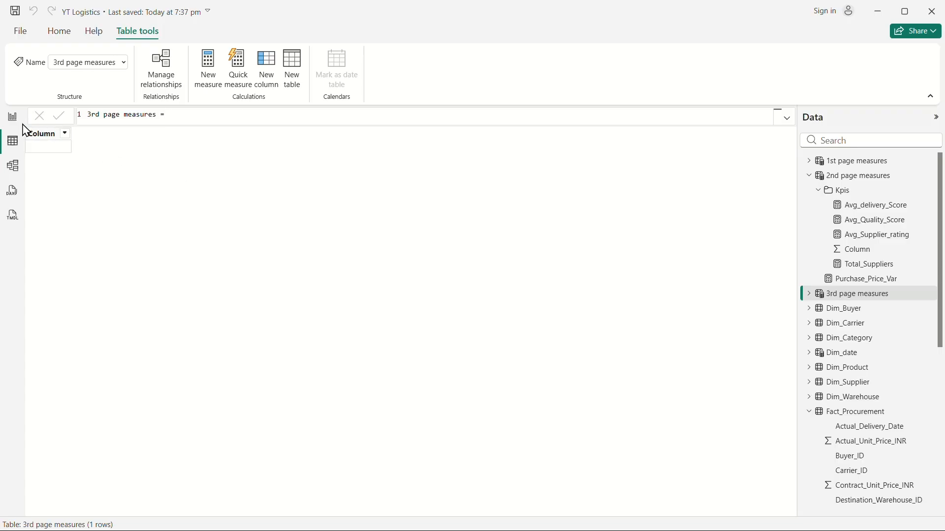
Place the 3rd page measures table's Column in a display folder named Kpis.
click(12, 117)
click(847, 190)
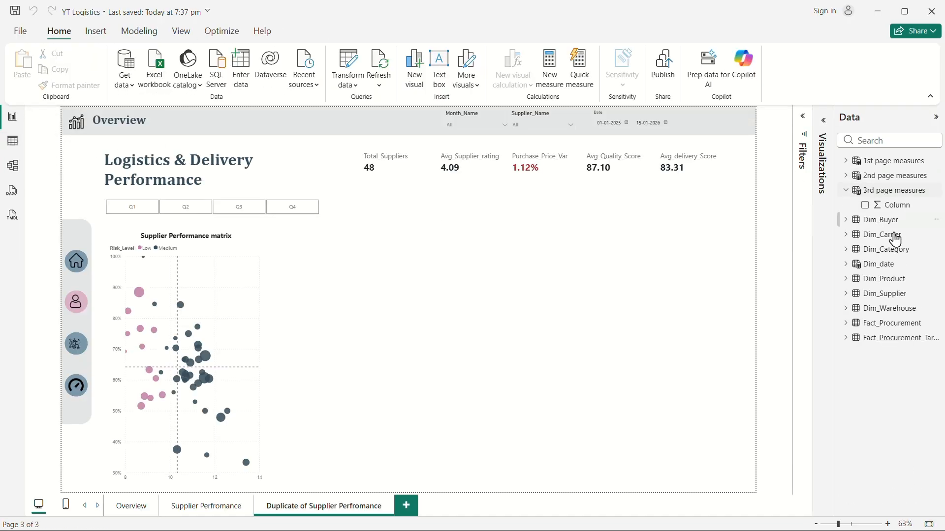
click(893, 205)
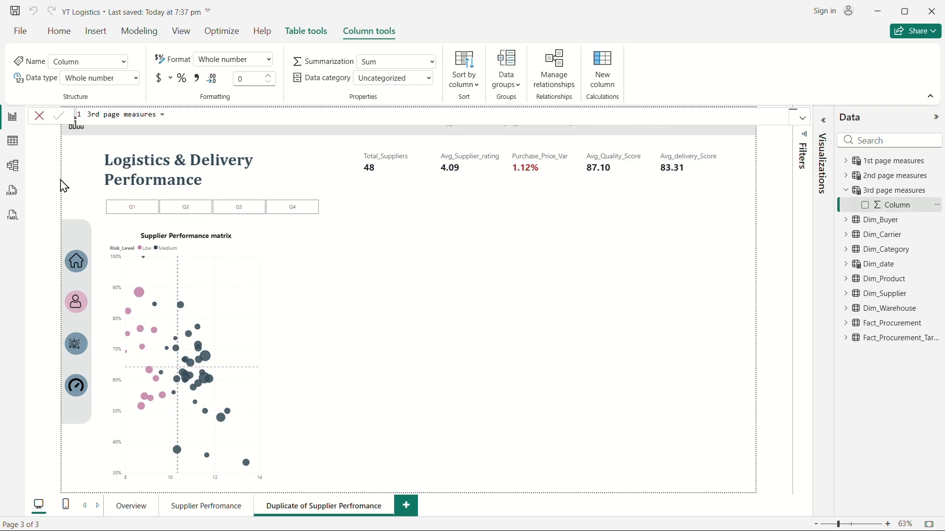
click(12, 166)
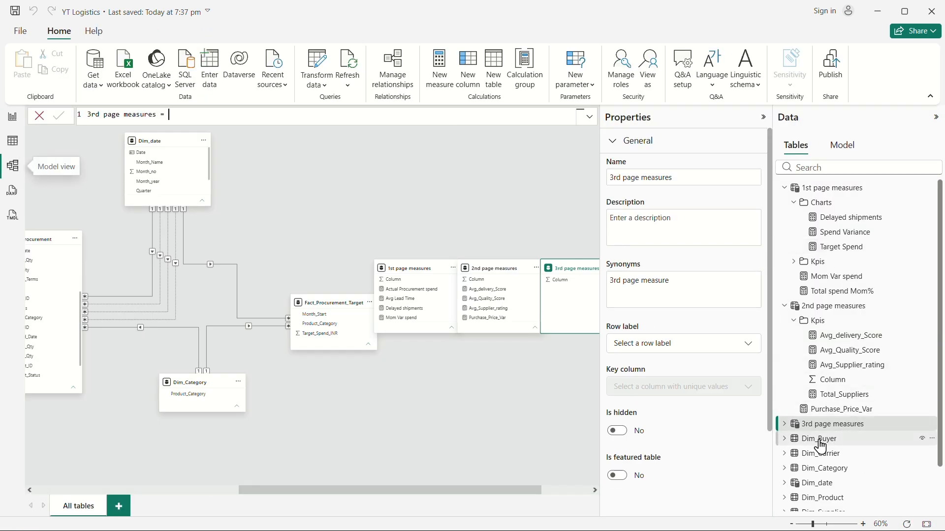
click(784, 425)
click(786, 437)
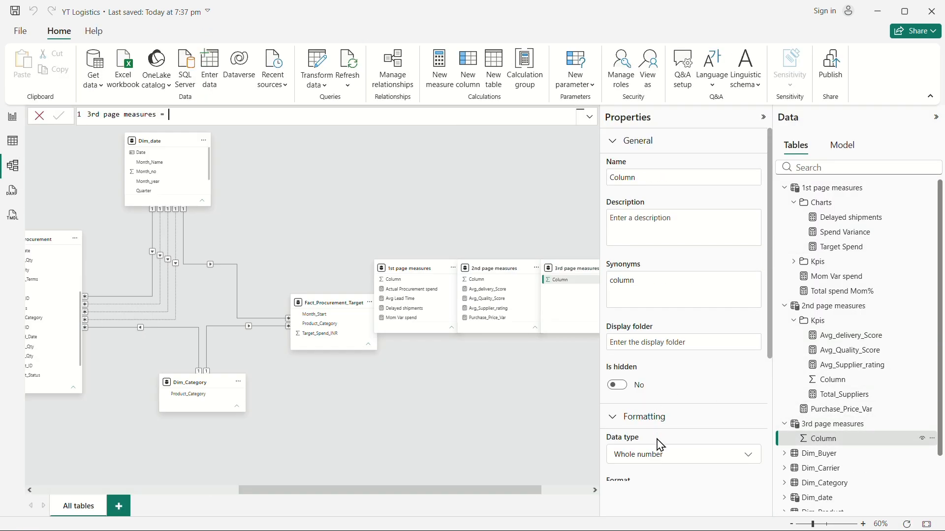
click(653, 342)
text(Kpis)
key(Return)
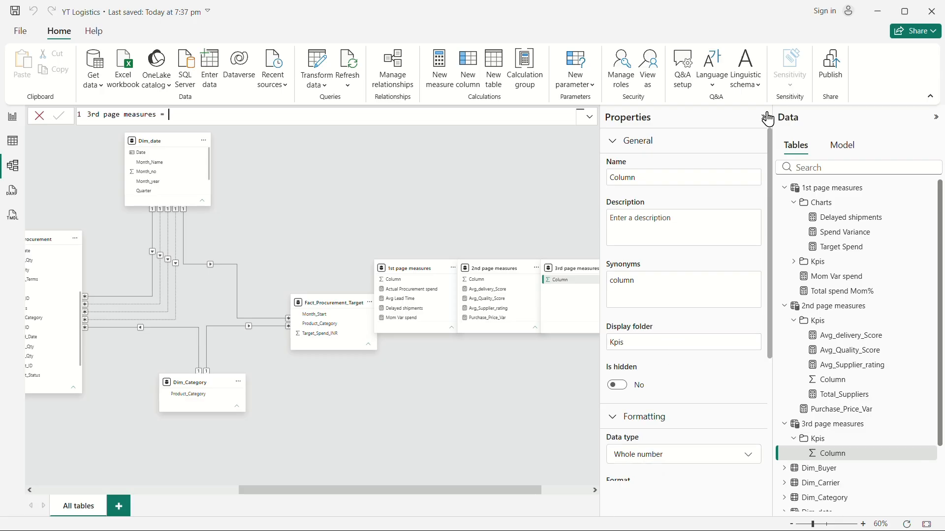
click(763, 117)
click(12, 118)
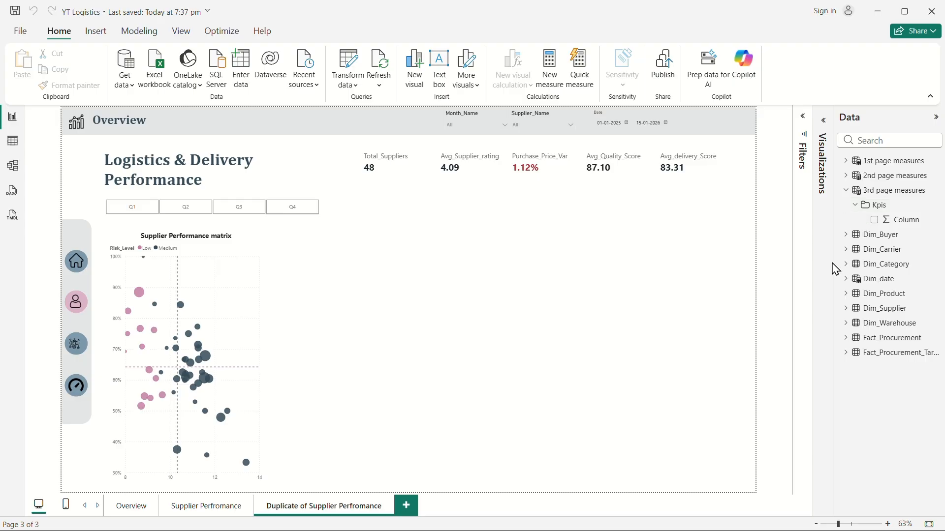
Add a new measure in the Kpis folder: Total Freight Cost = SUM(Fact_Procurement[Freight_Cost_INR]).
right_click(870, 211)
click(800, 214)
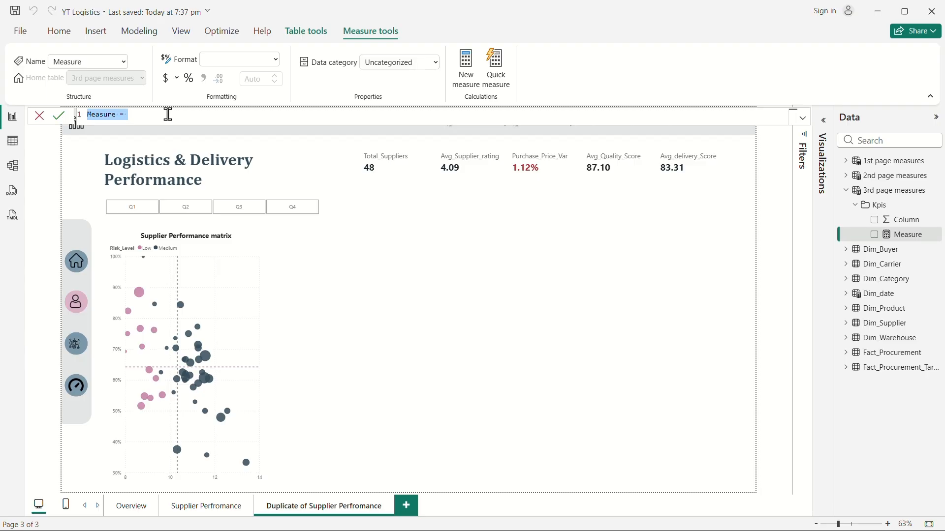
text(Total Freight Cost)
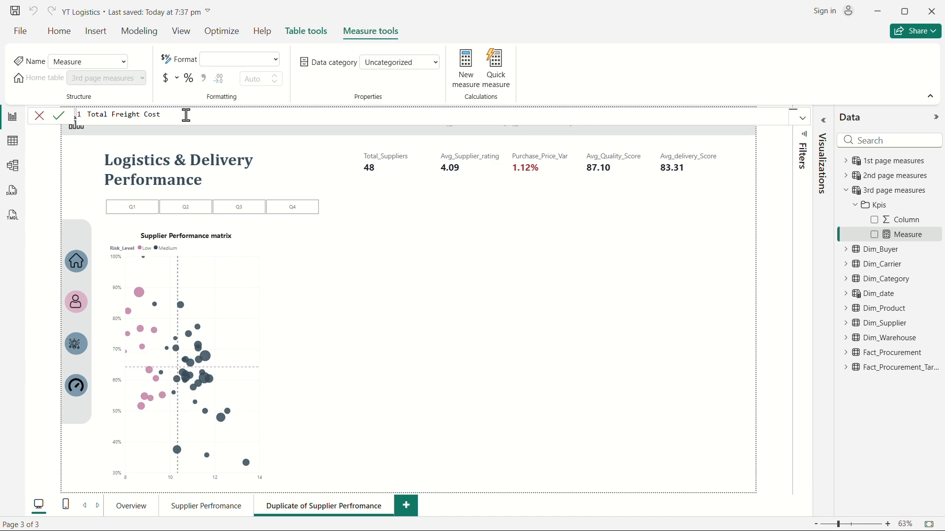
text(=)
key(shift+Return)
text(SUM()
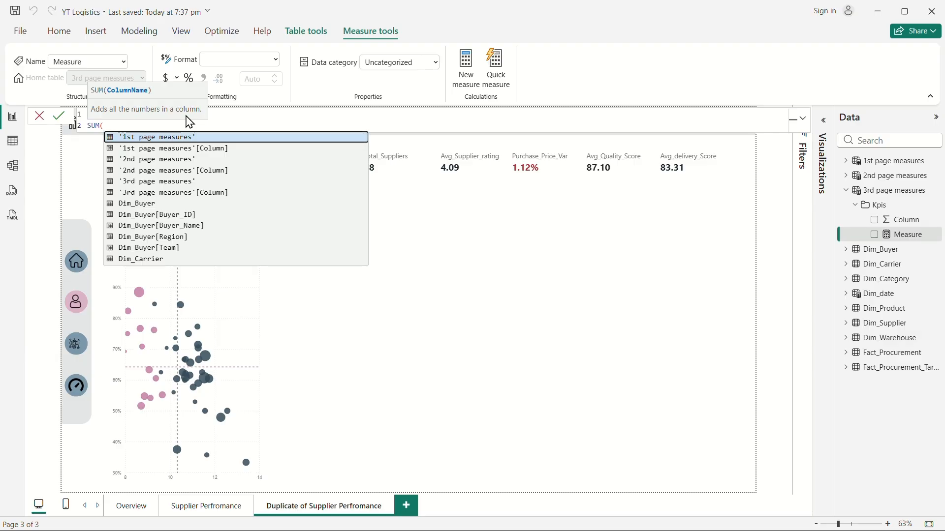
text(fr)
click(232, 138)
text())
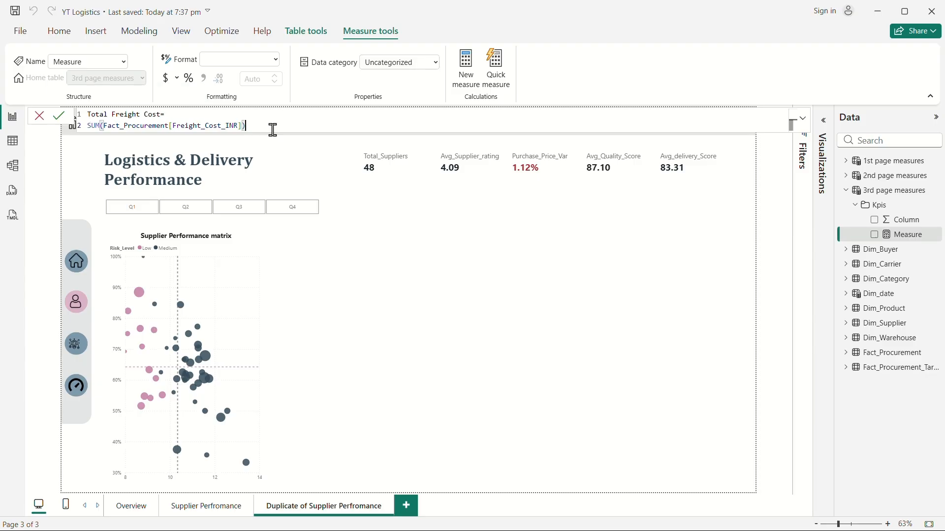
key(Return)
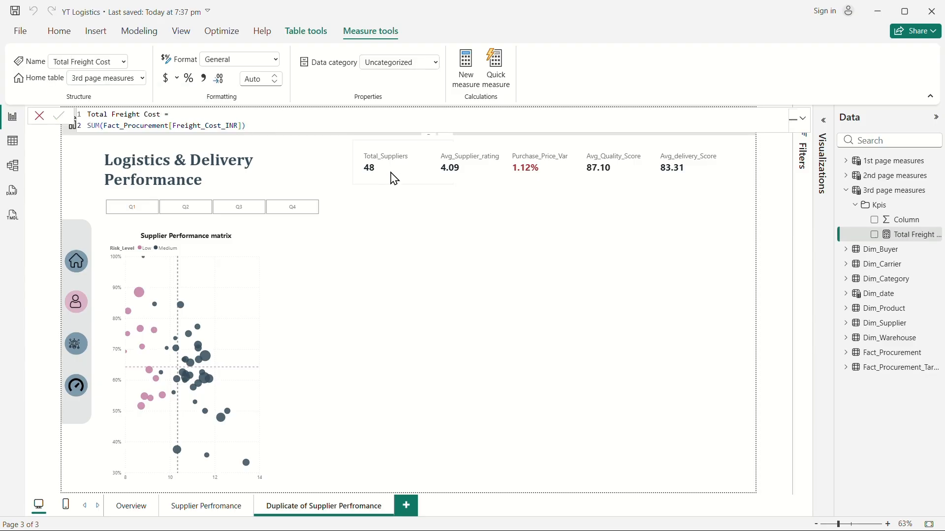
Swap the Total_Suppliers KPI card's field for the Total Freight Cost measure.
click(393, 179)
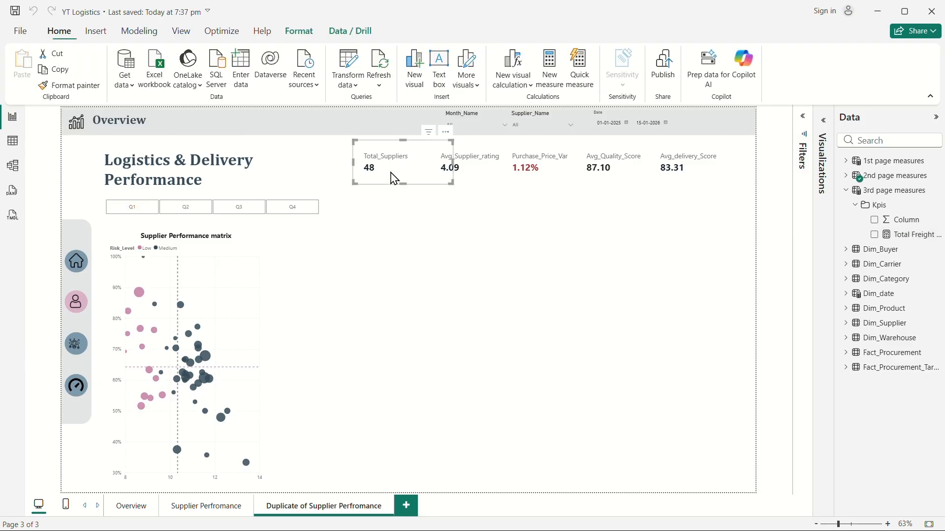
click(855, 177)
click(874, 265)
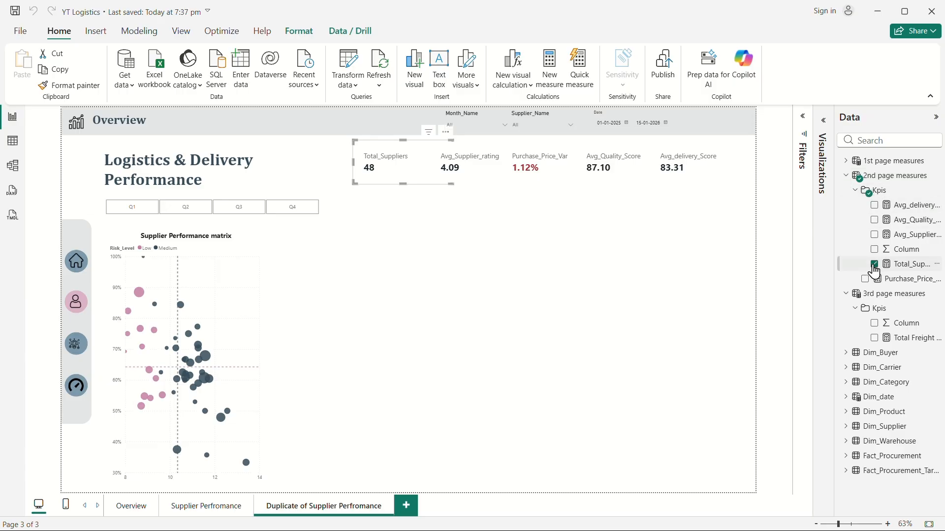
click(850, 176)
click(875, 235)
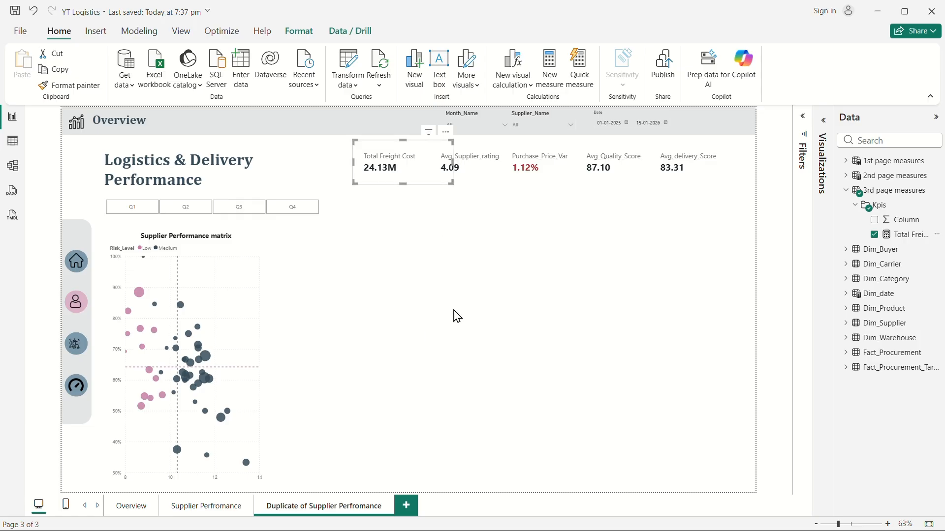
Switch to the PowerPoint presentation to review the Final KPI dictionary slide, and return to Power BI.
key(super+Tab)
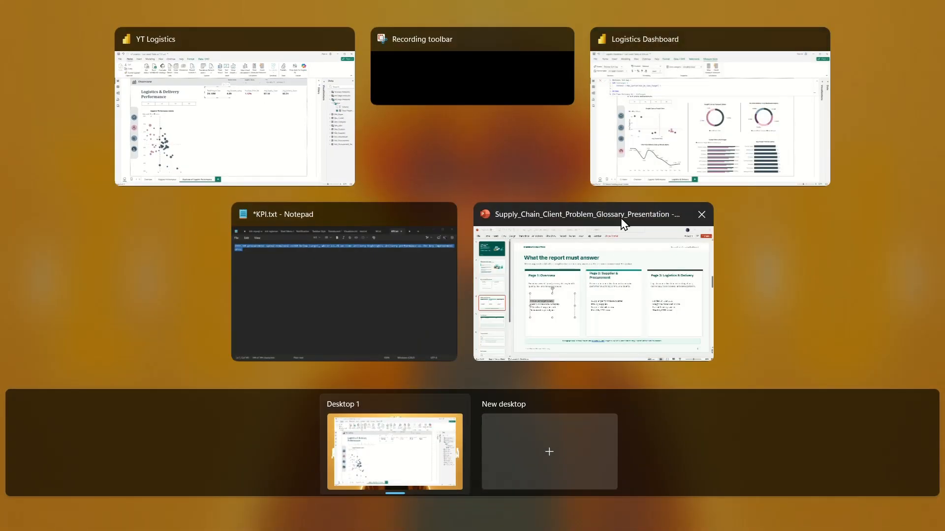
click(539, 290)
click(93, 387)
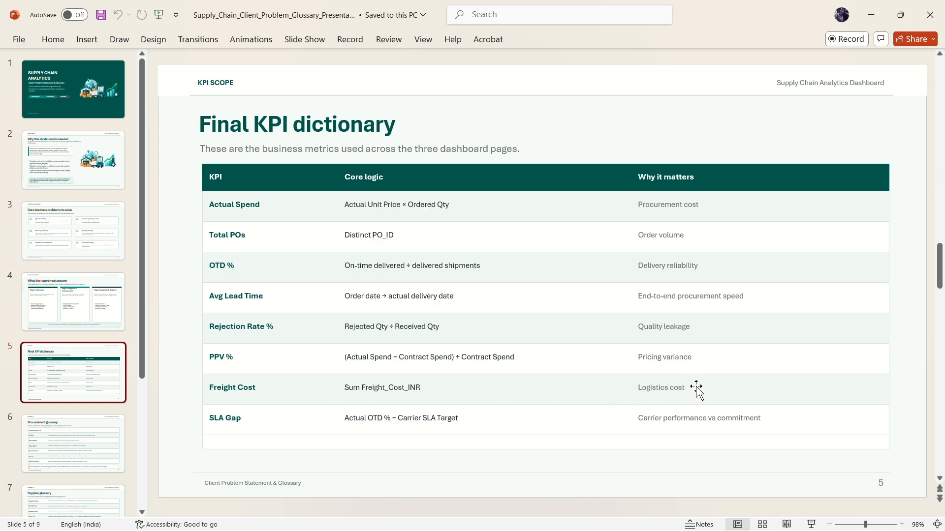
key(super+Tab)
click(569, 116)
click(539, 270)
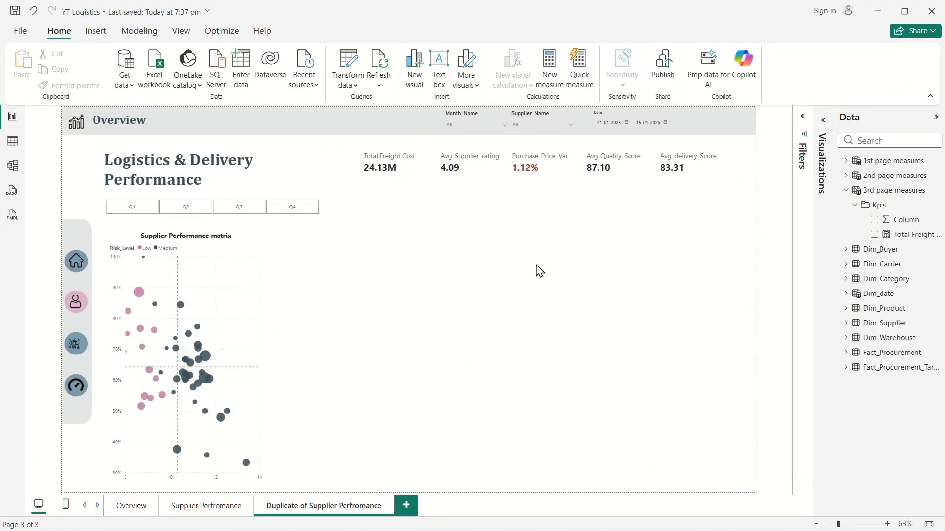
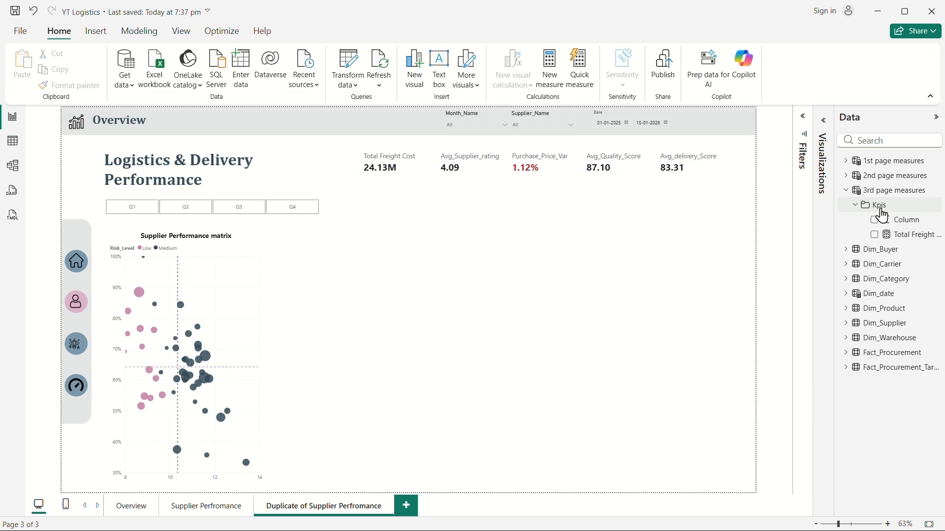
Create a new measure in the Kpis folder and name it Avg_Transit_Time.
right_click(882, 215)
click(480, 246)
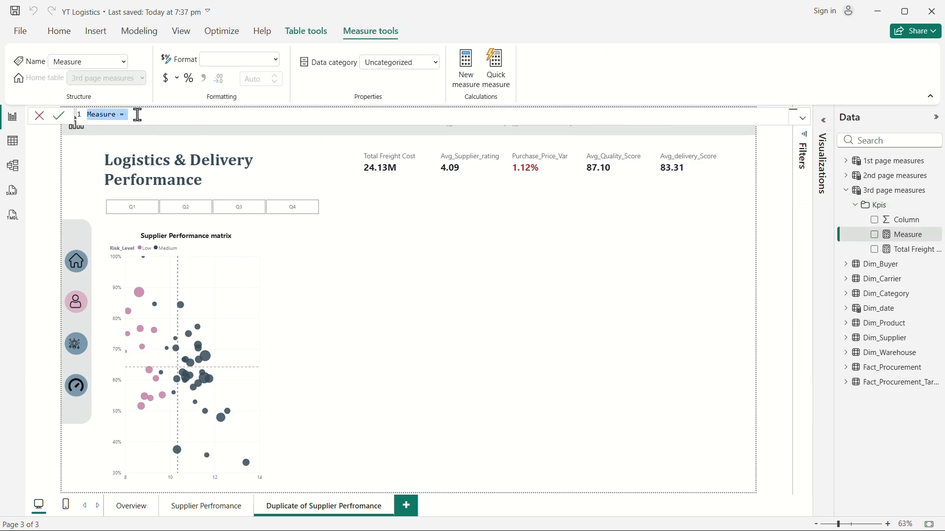
text(Avg)
text(_Disp)
text(a)
text(tch)
key(BackSpace)
key(BackSpace)
key(BackSpace)
key(BackSpace)
key(BackSpace)
key(BackSpace)
key(BackSpace)
key(BackSpace)
text(Transit_Time=)
key(shift+Return)
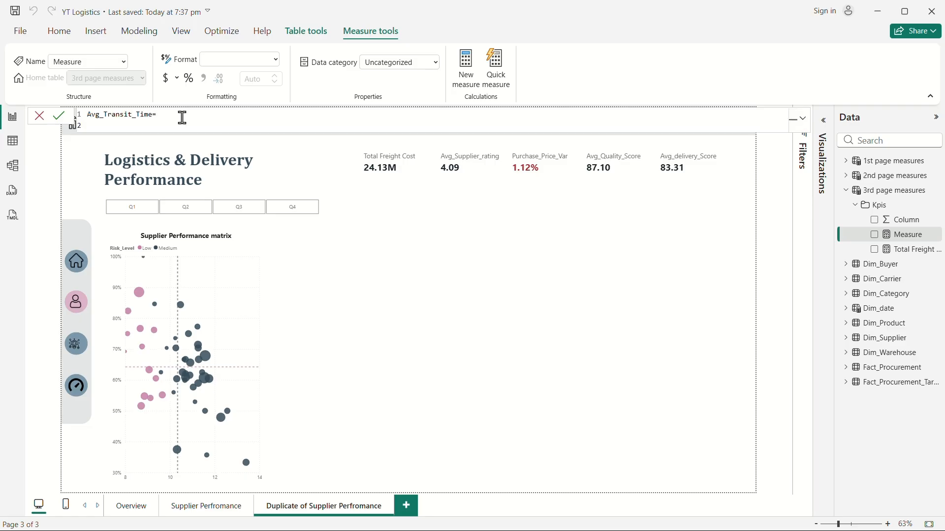
key(shift+Return)
Begin the formula with AVERAGEX over a FILTER of the Fact_Procurement table.
text(av)
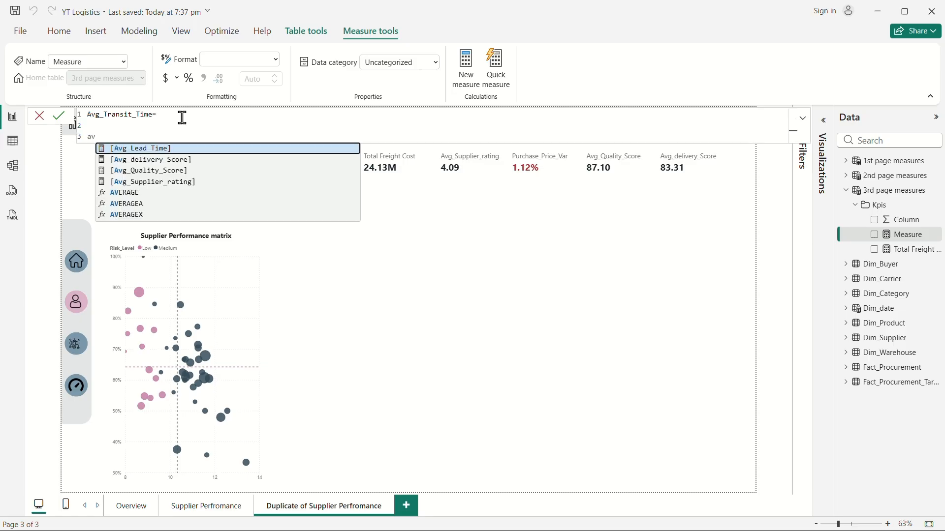
click(144, 217)
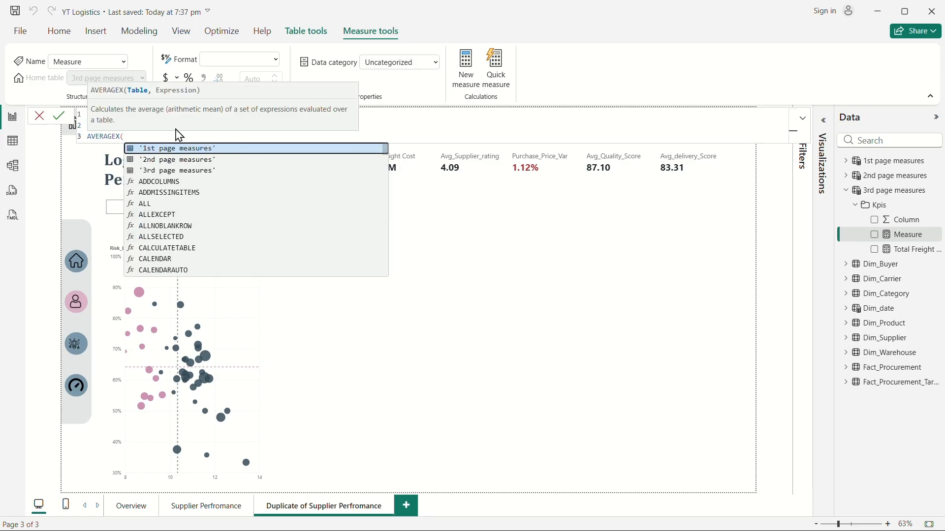
key(shift+Return)
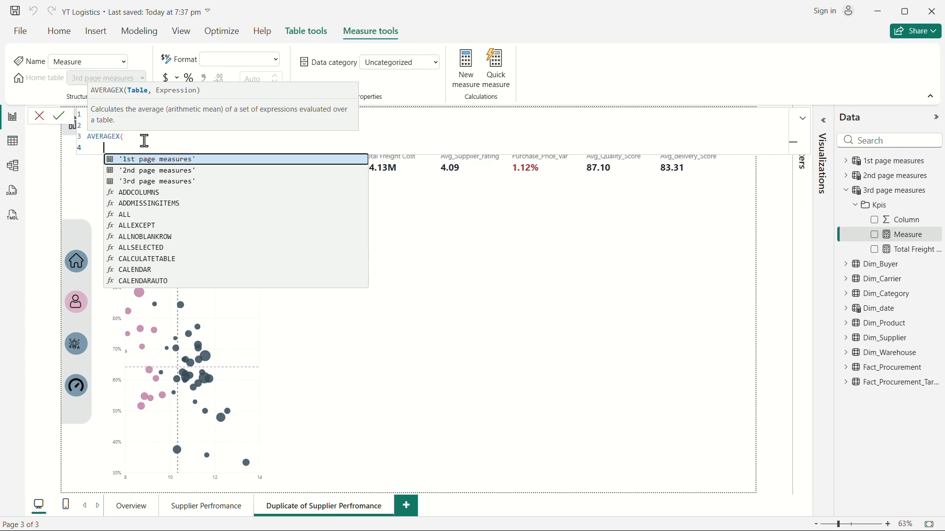
text(fil)
click(161, 161)
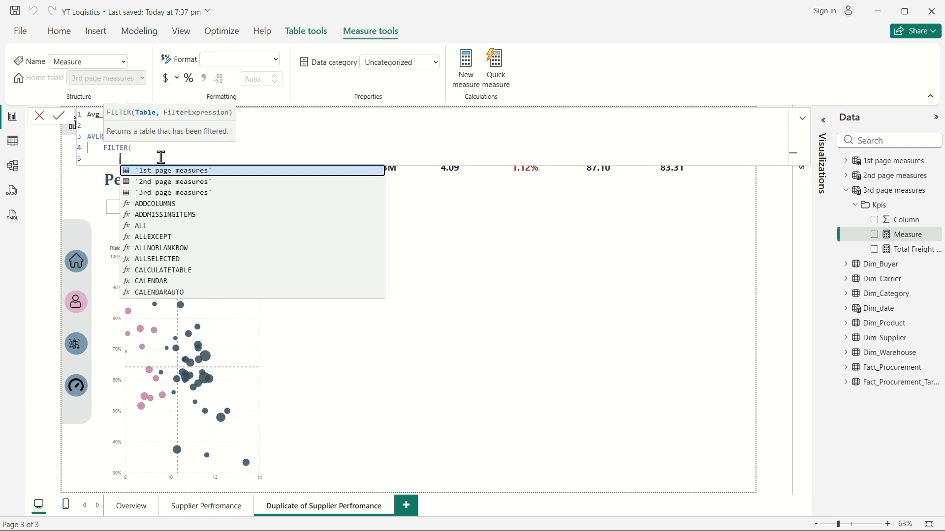
key(shift+Return)
text(fact)
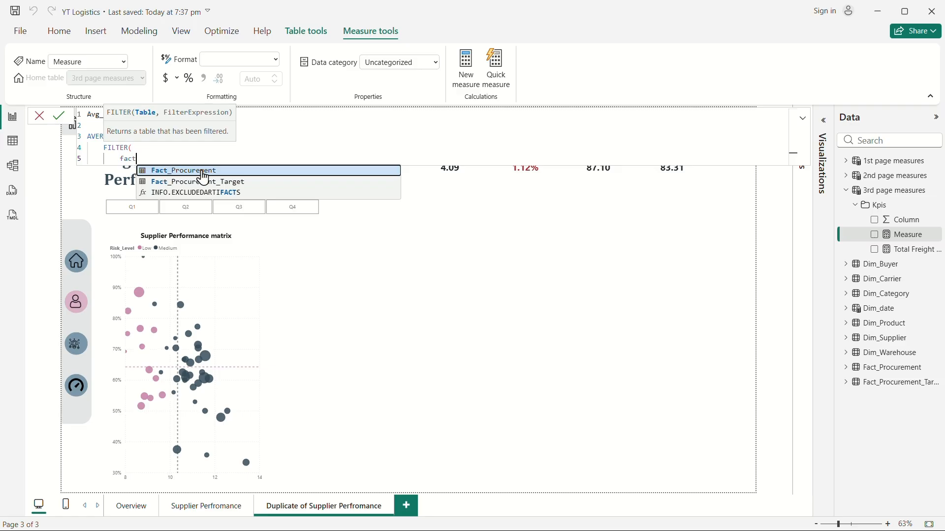
click(204, 176)
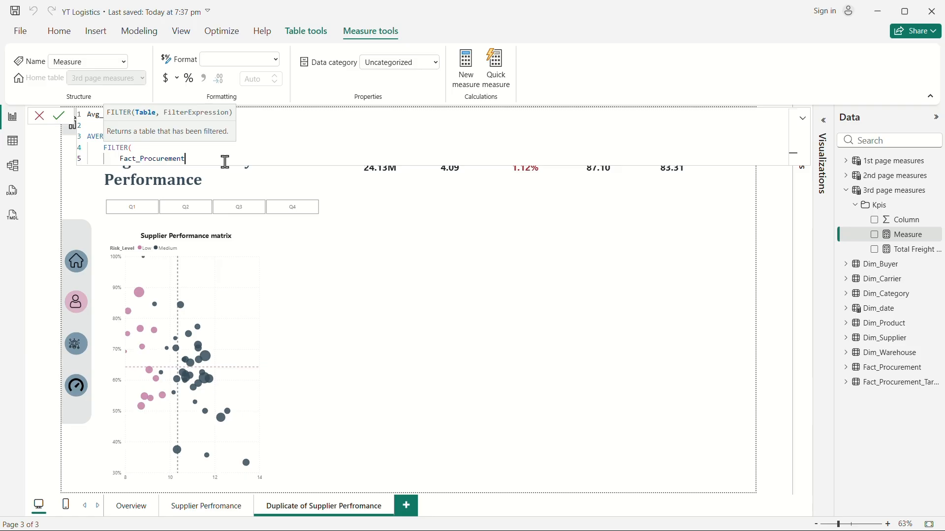
text(,)
key(shift+Return)
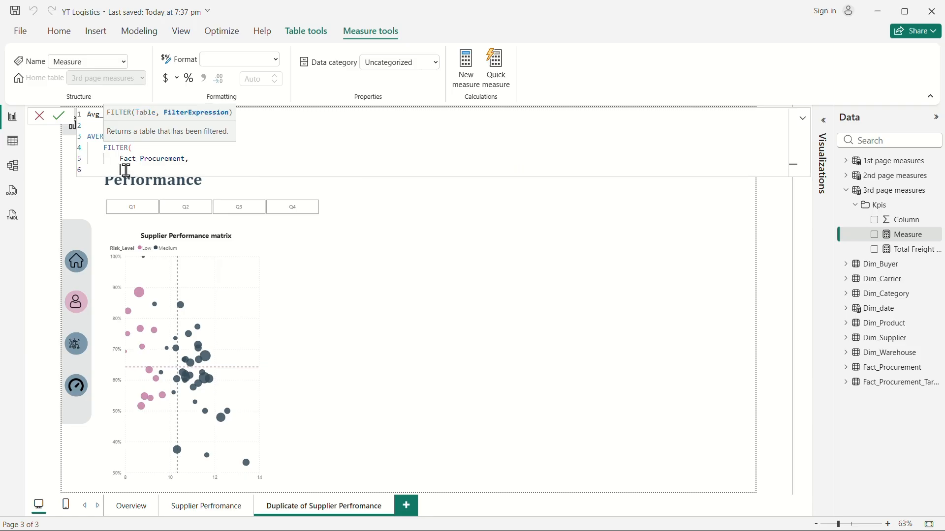
Add filter conditions Fact_Procurement[Shipment_Status] = "Delivered" && NOT ISBLANK(Fact_Procurement[Dispatch_Date]) &&.
text(simp)
key(BackSpace)
text(pm)
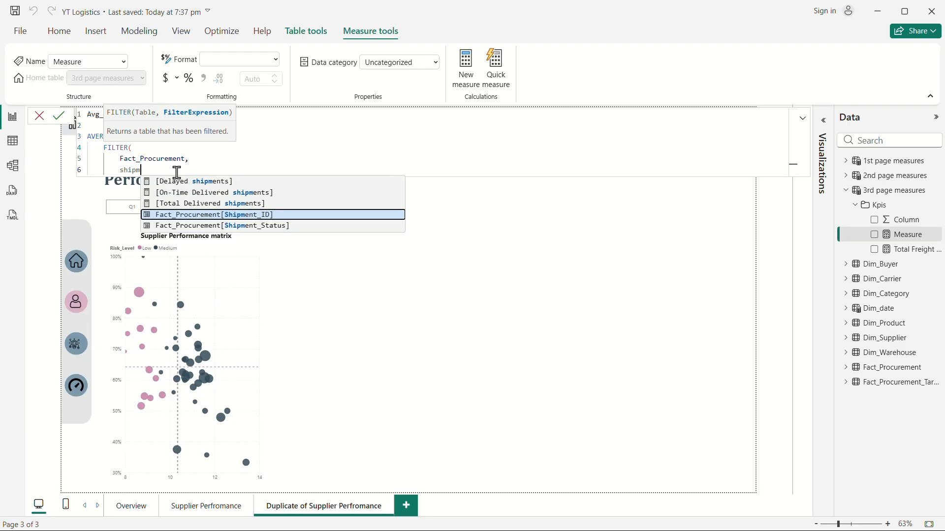
click(271, 227)
text(=)
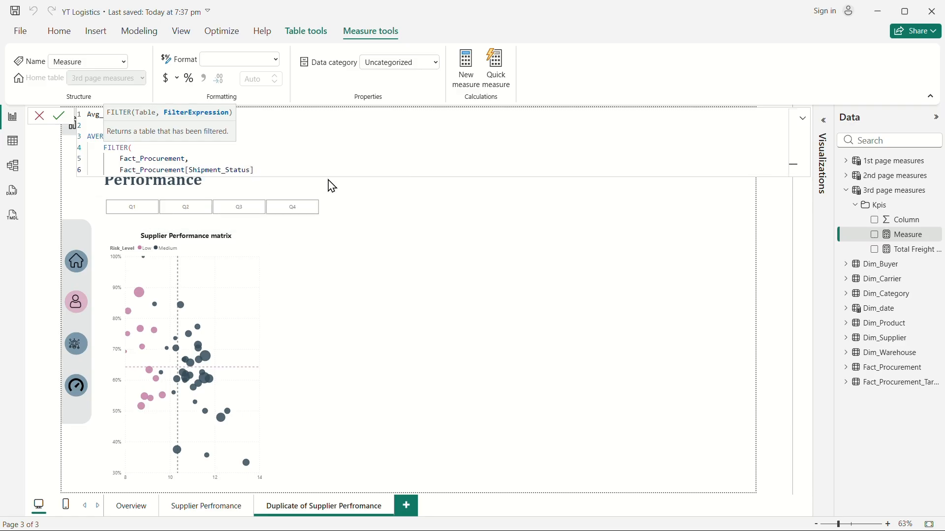
text( "Delivered)
key(shift+Return)
text(&&)
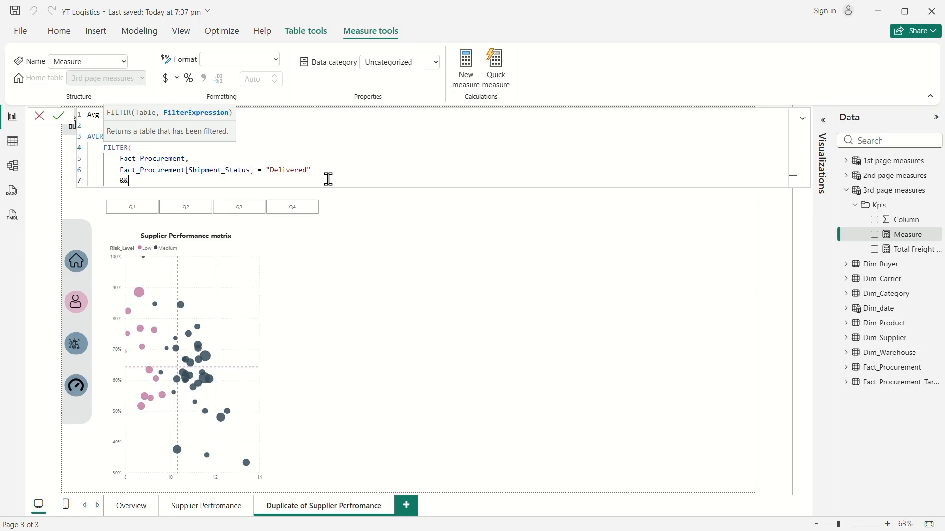
text( not)
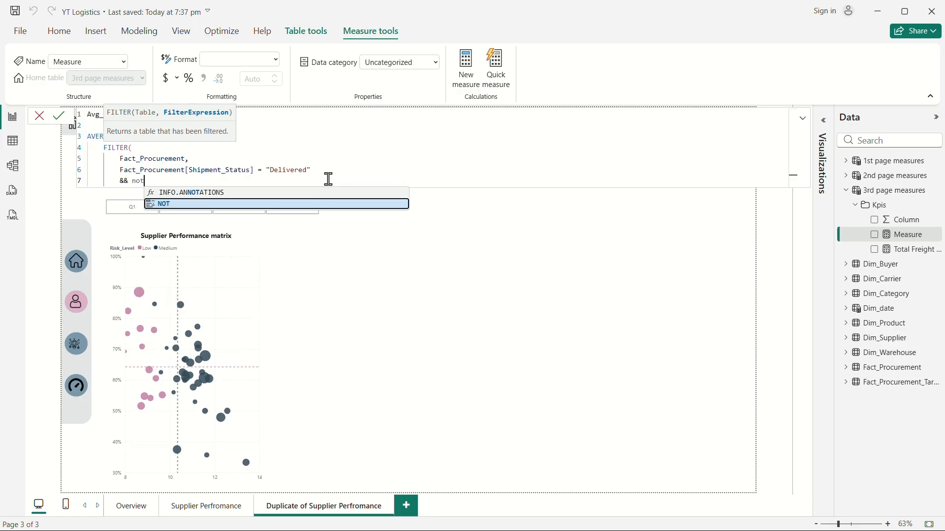
key(Tab)
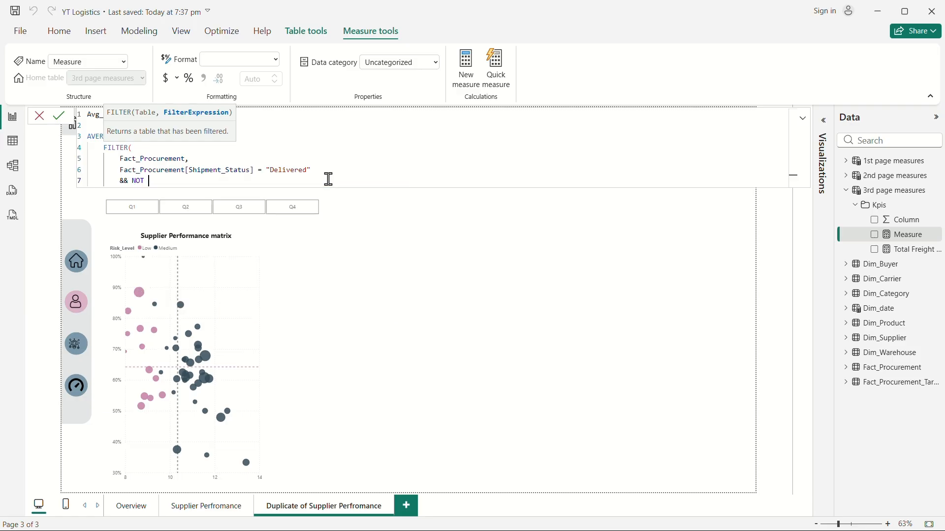
text(isbln)
key(Tab)
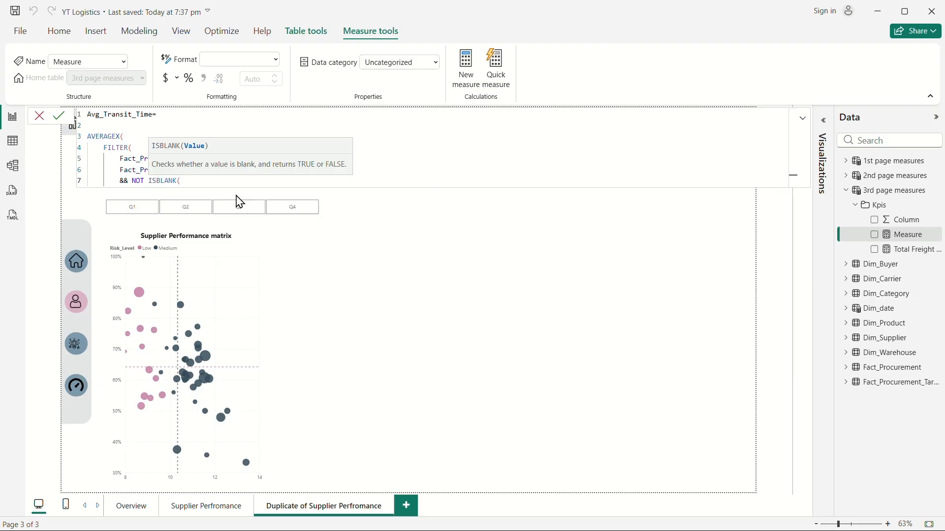
text(di)
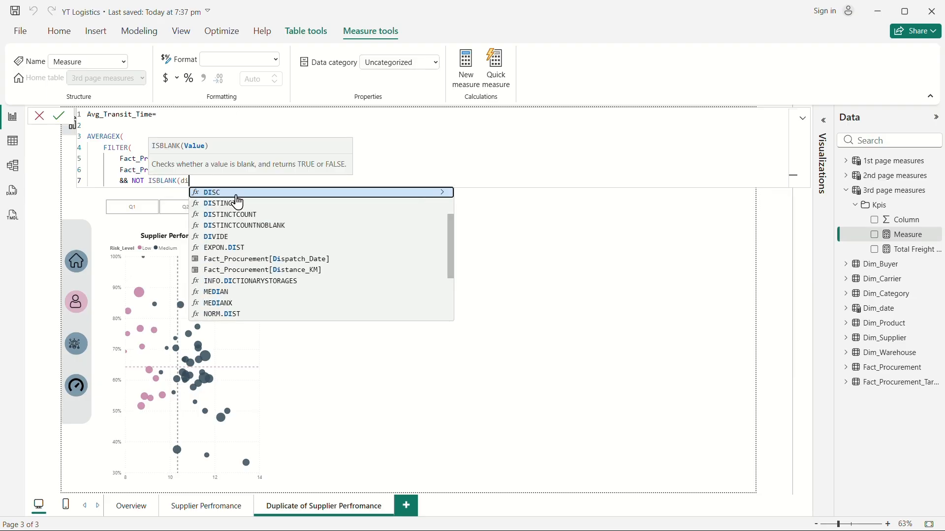
text(spat)
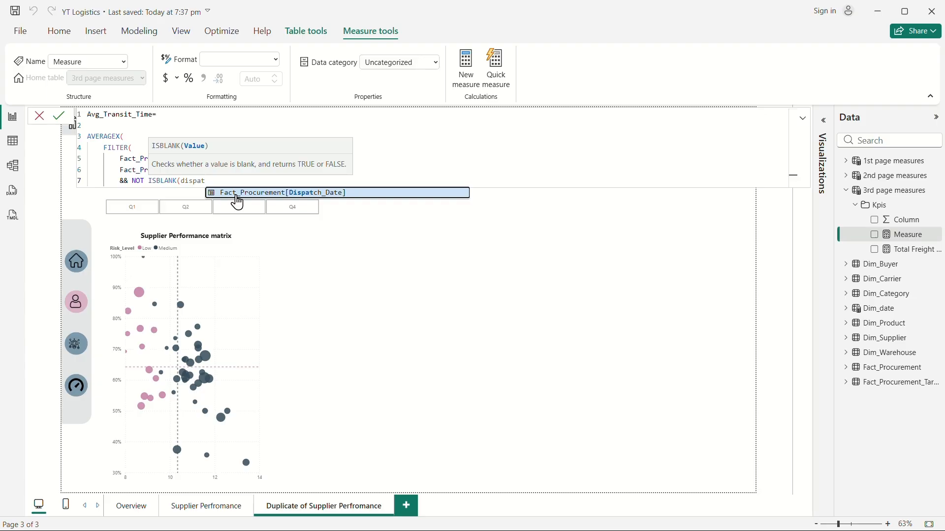
click(239, 194)
text())
key(Return)
text(&&)
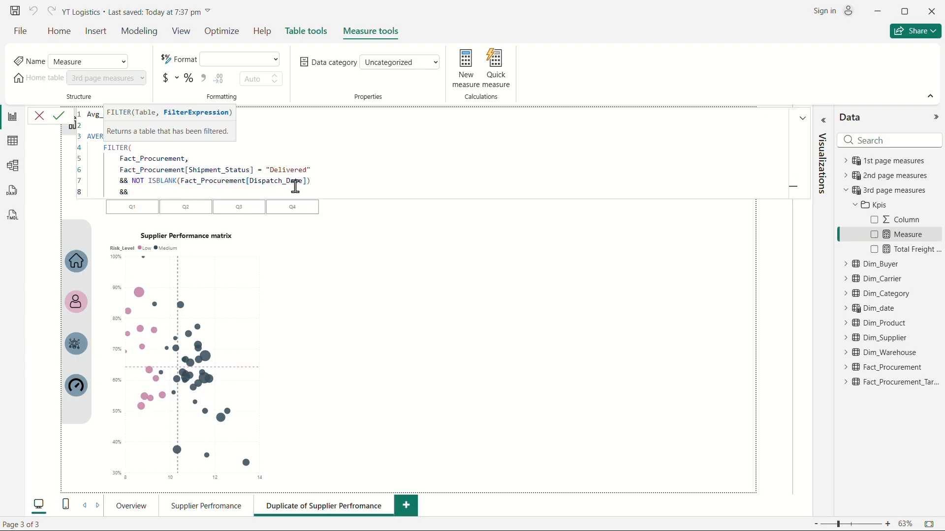
text( NOT isbl)
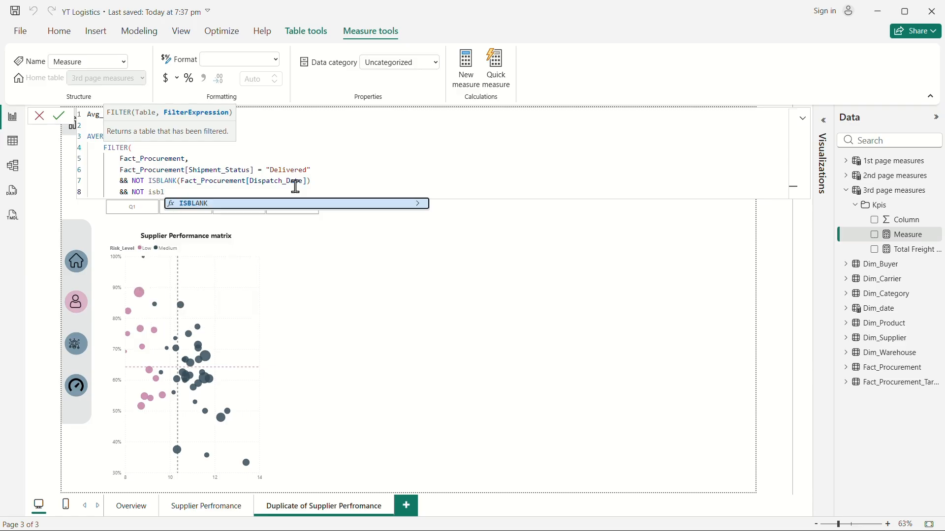
Add the condition NOT ISBLANK(Fact_Procurement[Actual_Delivery_Date]) and close the FILTER argument with a comma.
key(Tab)
text(act)
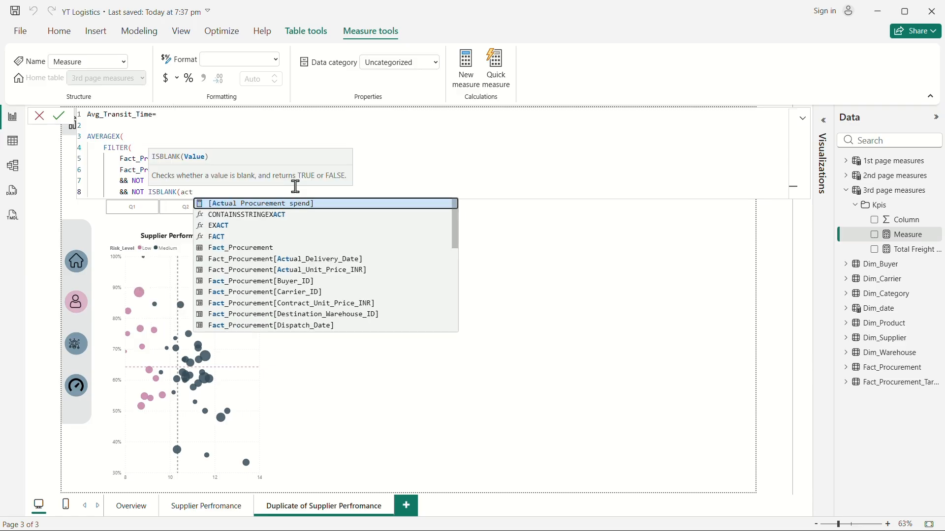
click(339, 259)
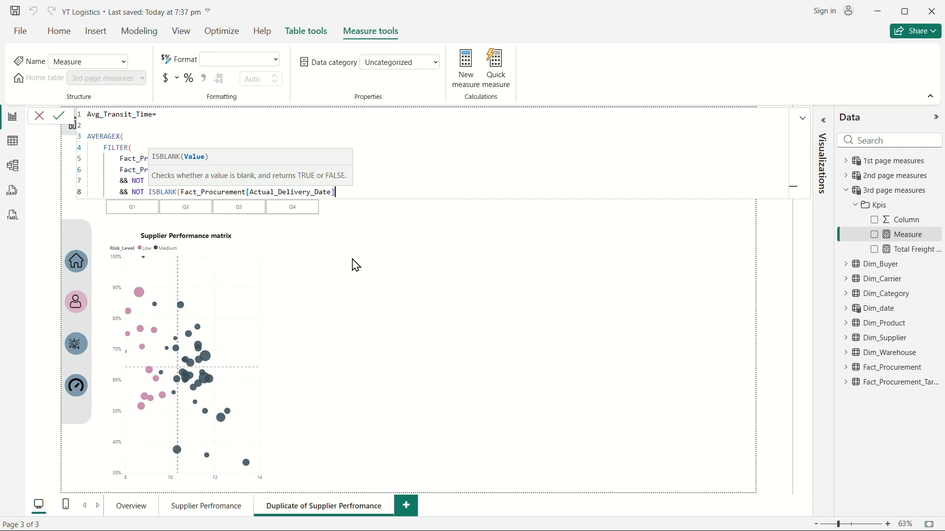
text())
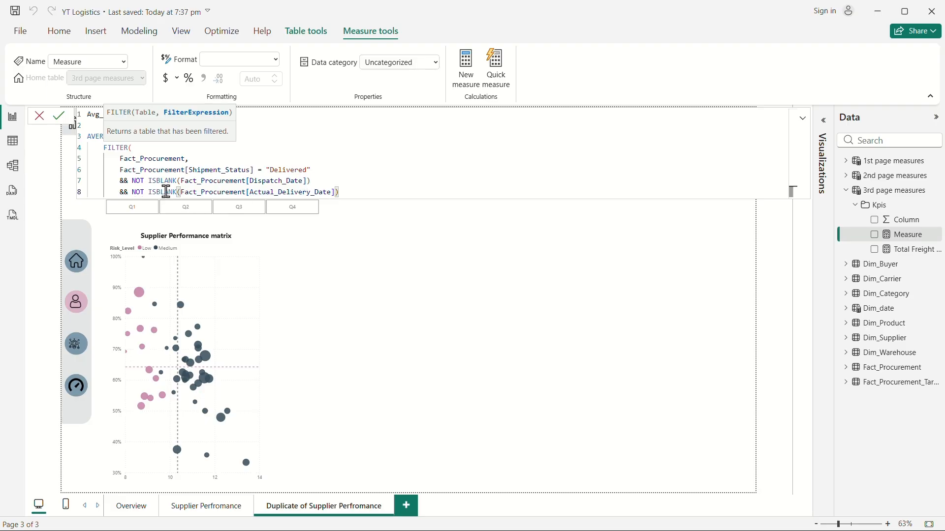
text(,)
key(BackSpace)
key(shift+Return)
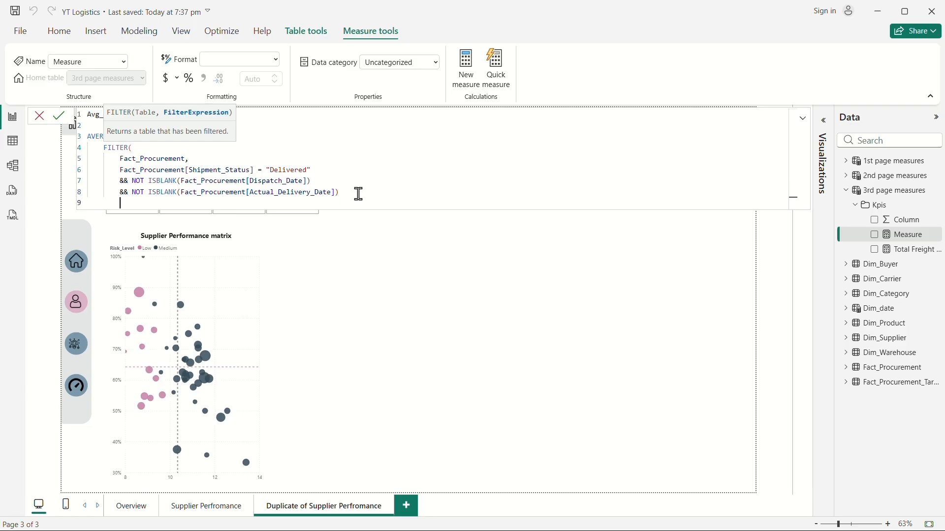
text())
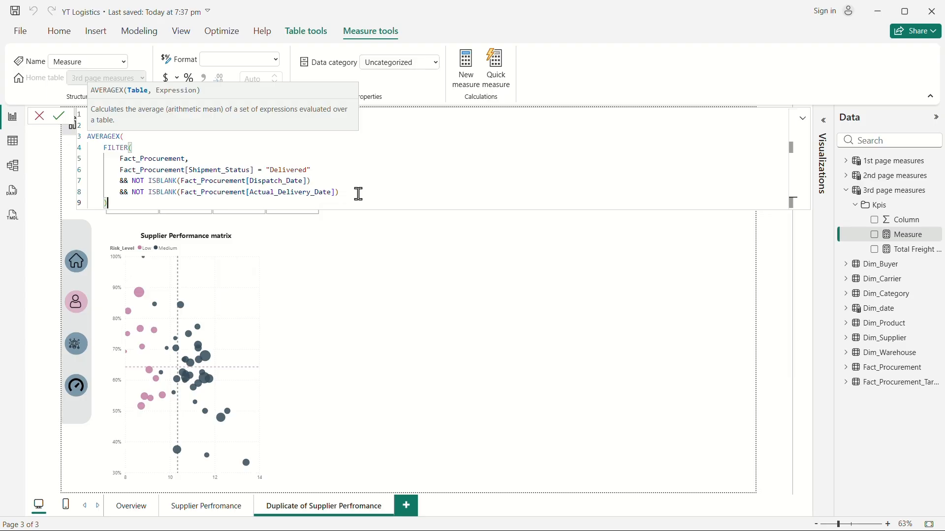
text(,)
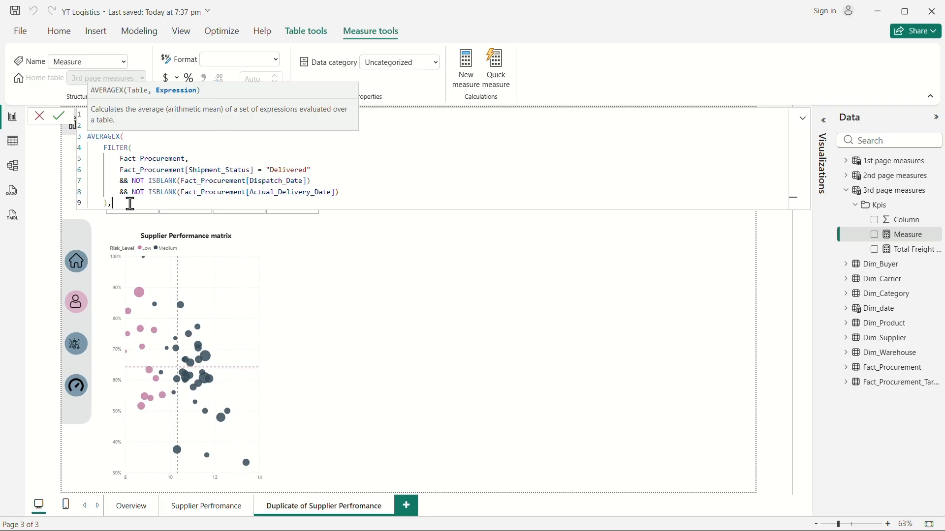
key(shift+Return)
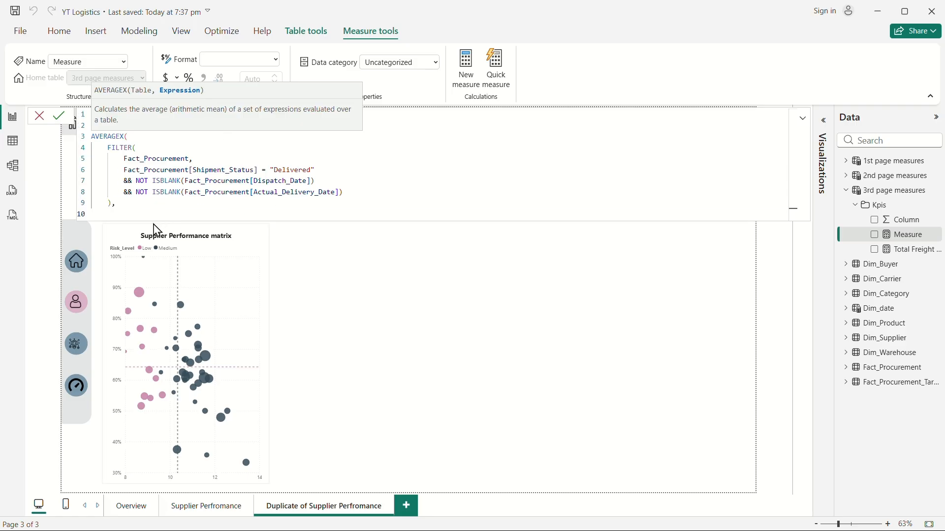
Set the AVERAGEX expression to DATEDIFF(Fact_Procurement[Dispatch_Date], Fact_Procurement[Actual_Delivery_Date], DAY) and close the formula.
text(dat)
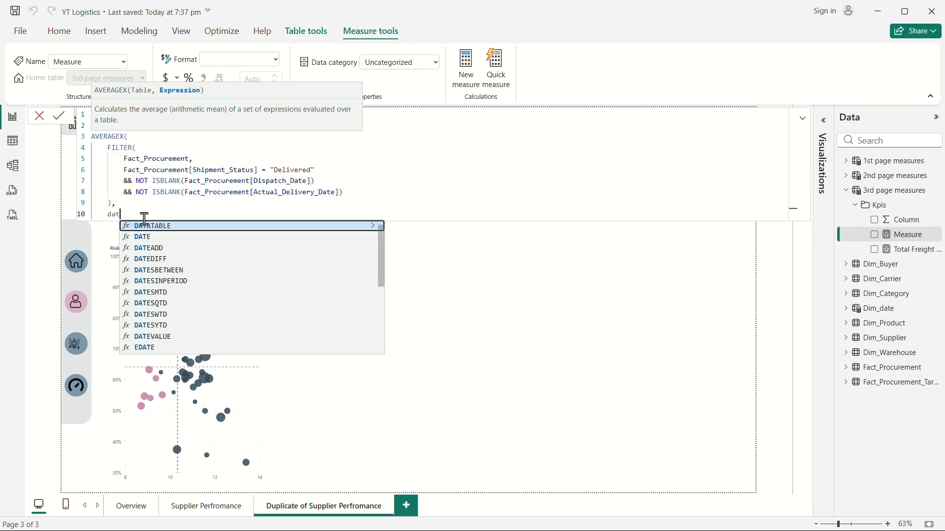
click(178, 260)
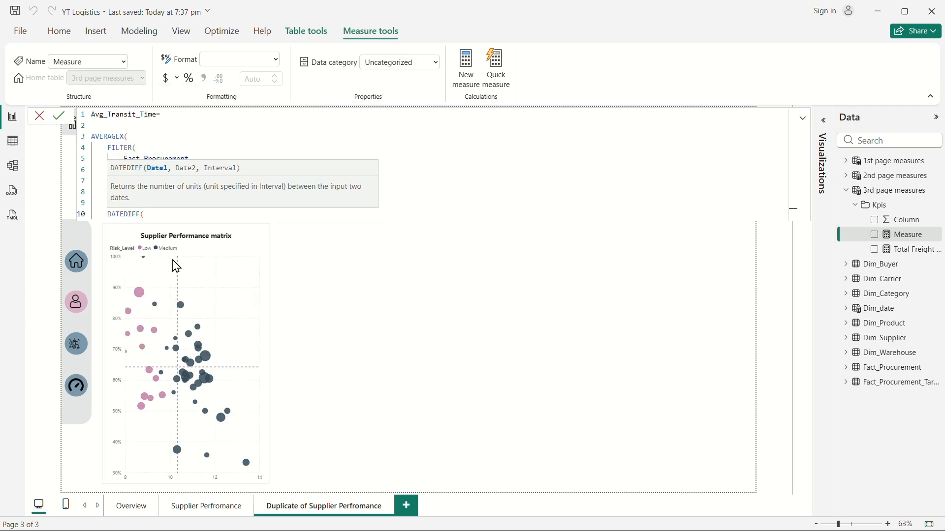
key(shift+Return)
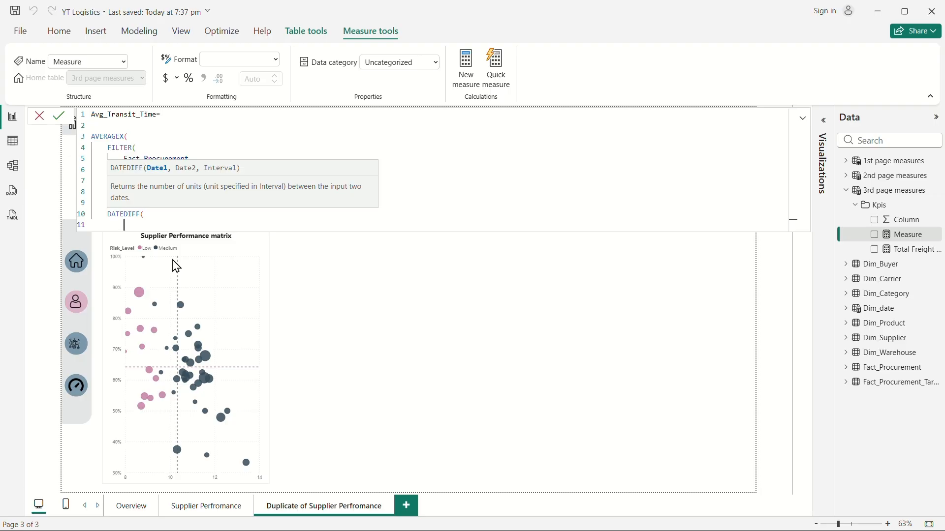
text(dis)
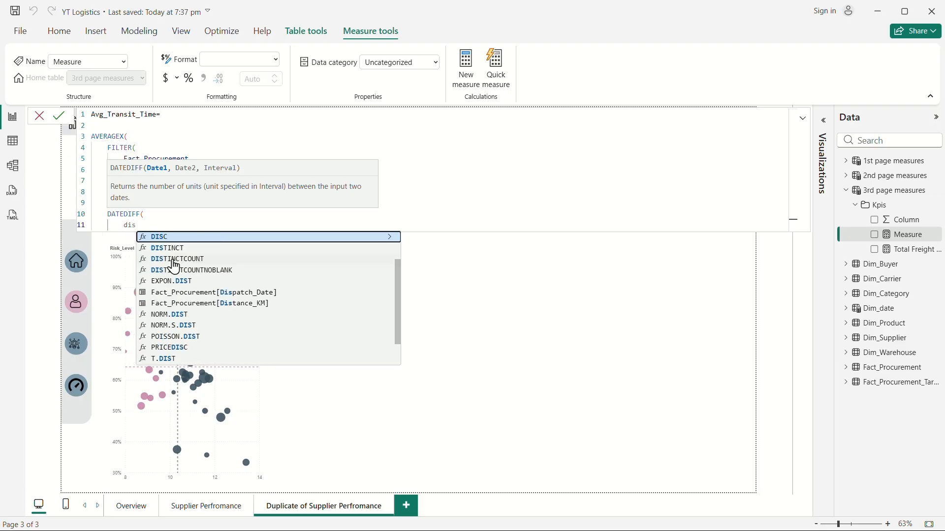
click(235, 294)
text(,)
key(Return)
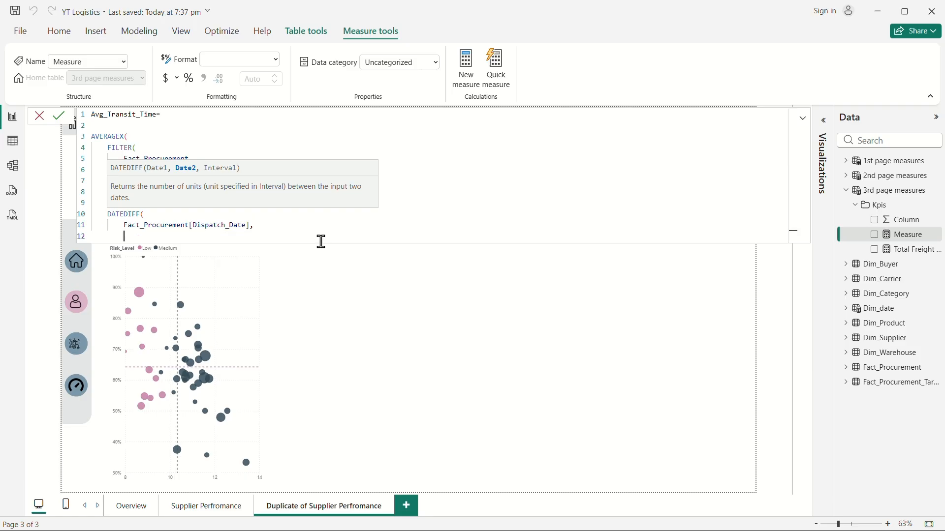
text(actu)
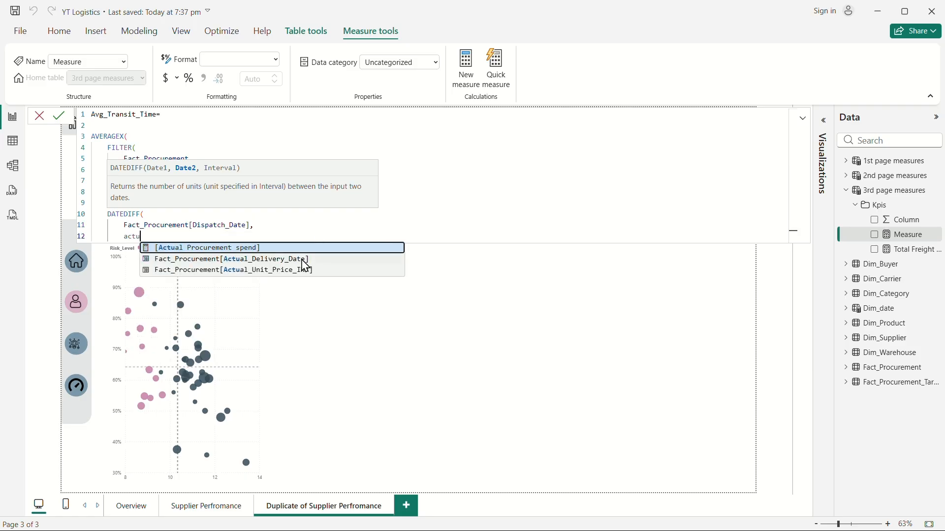
click(302, 258)
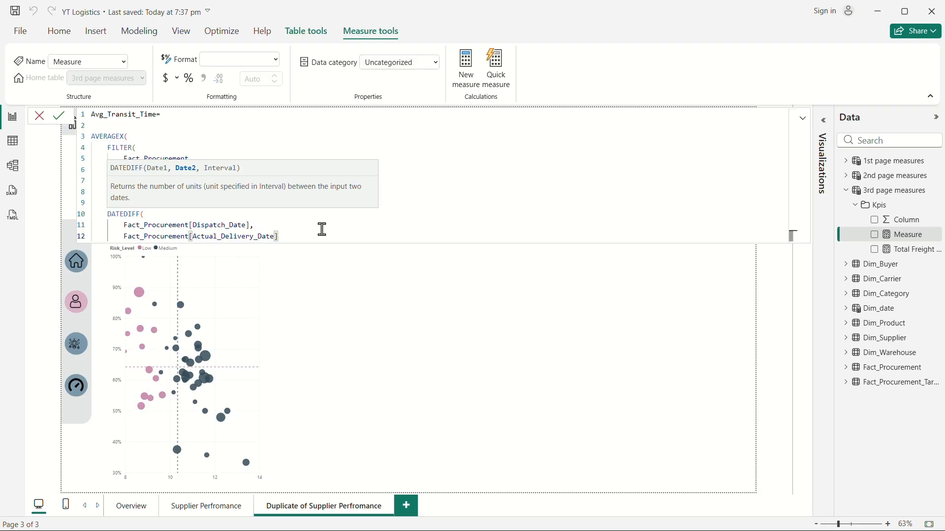
text(,)
key(Return)
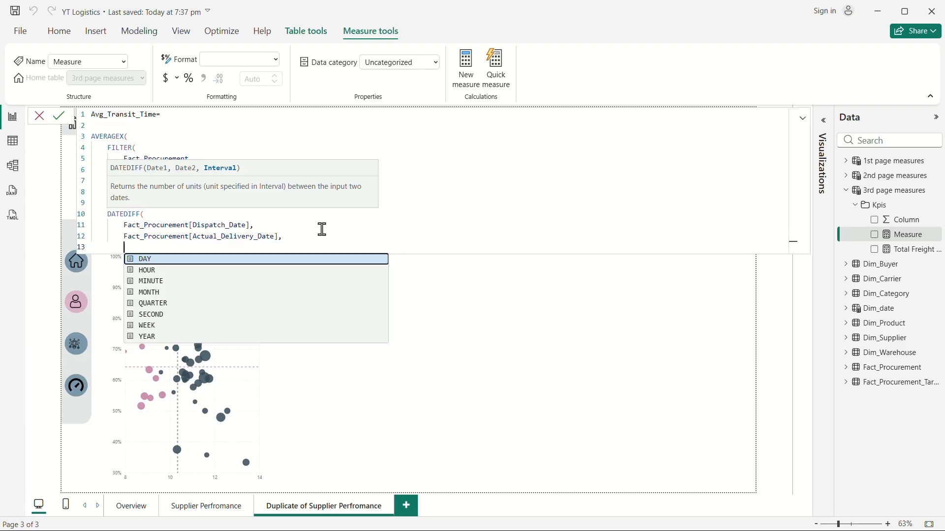
click(186, 260)
key(Return)
text())
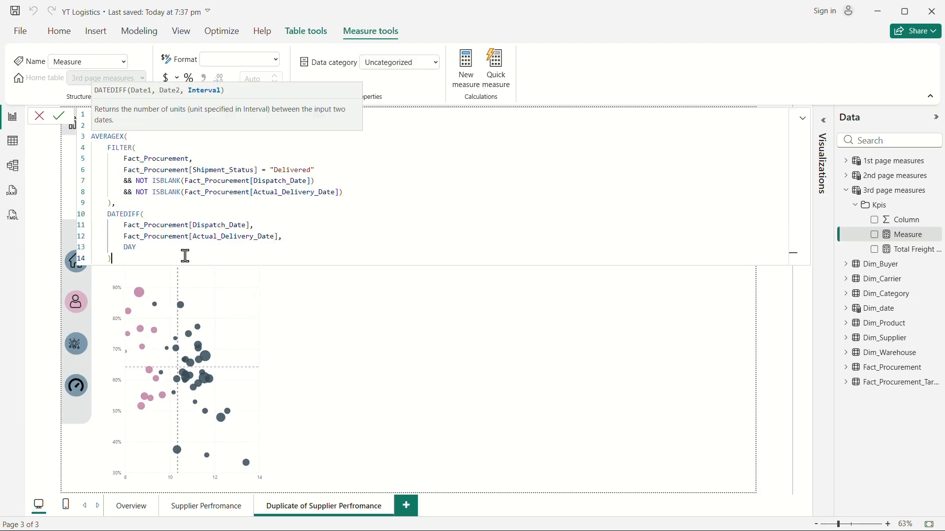
Close the AVERAGEX parenthesis and commit the Avg_Transit_Time measure.
key(Return)
text())
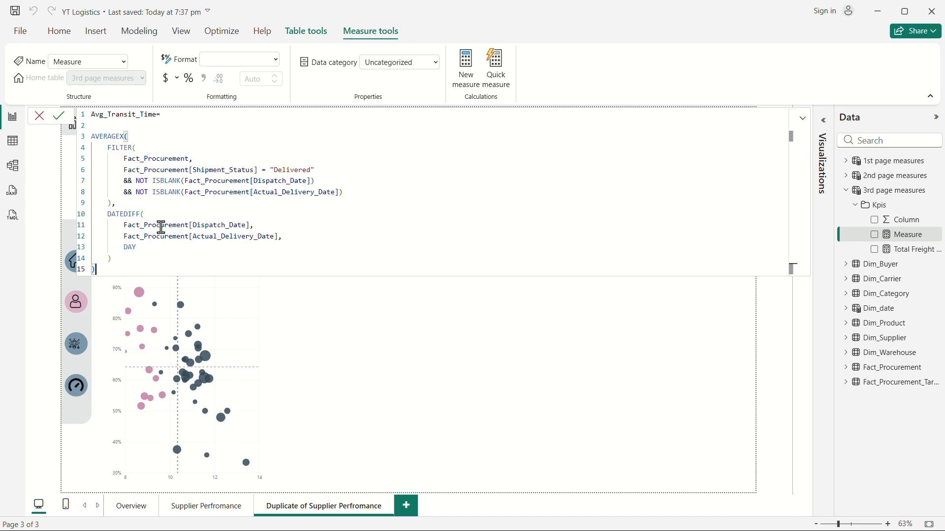
key(Return)
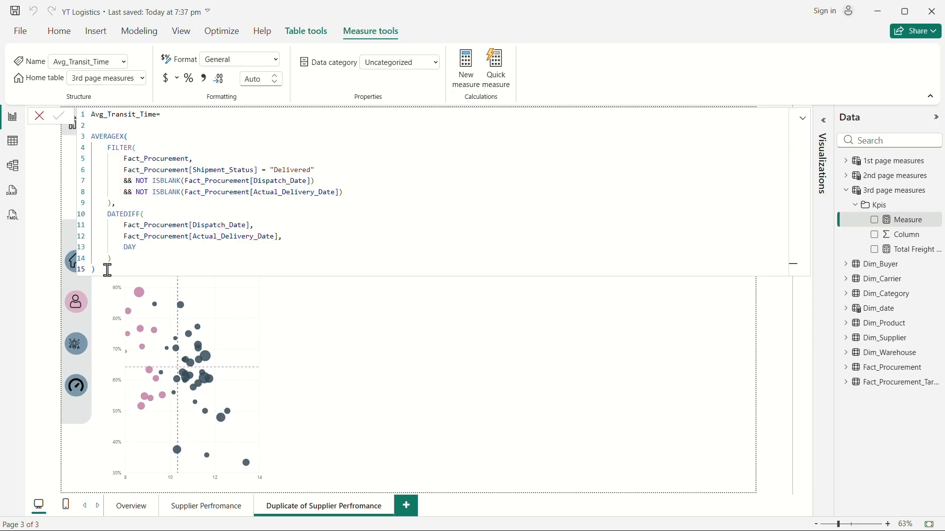
Replace the Avg_Supplier_rating card's field with the Avg_Transit_Time measure from 3rd page measures.
click(577, 328)
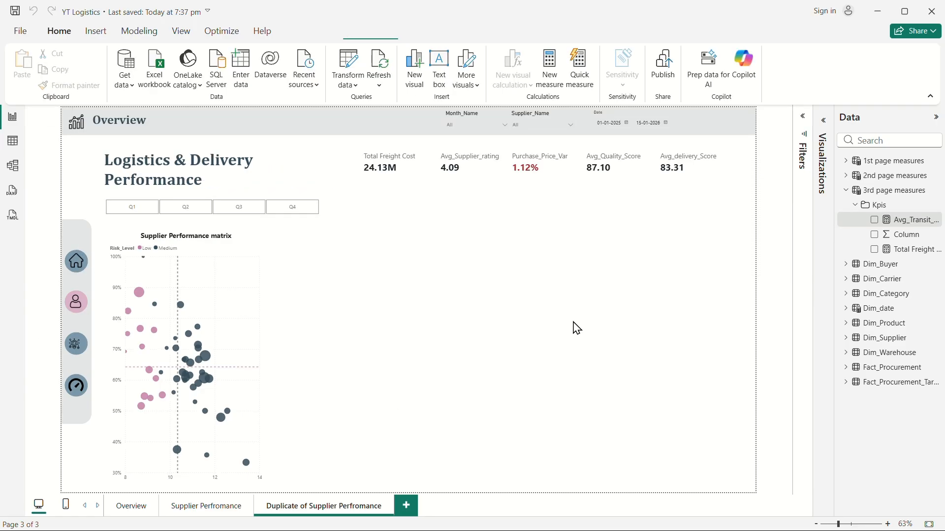
click(458, 169)
click(845, 176)
click(874, 235)
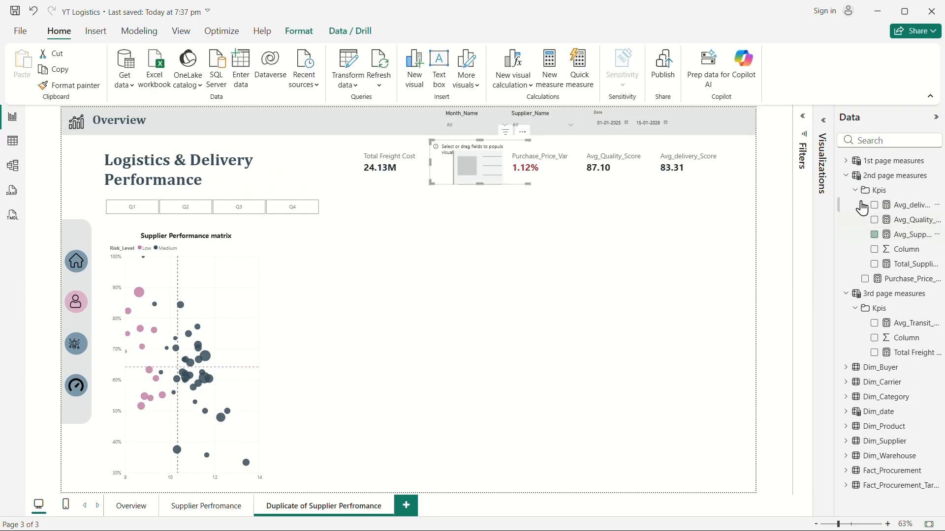
click(845, 176)
click(874, 220)
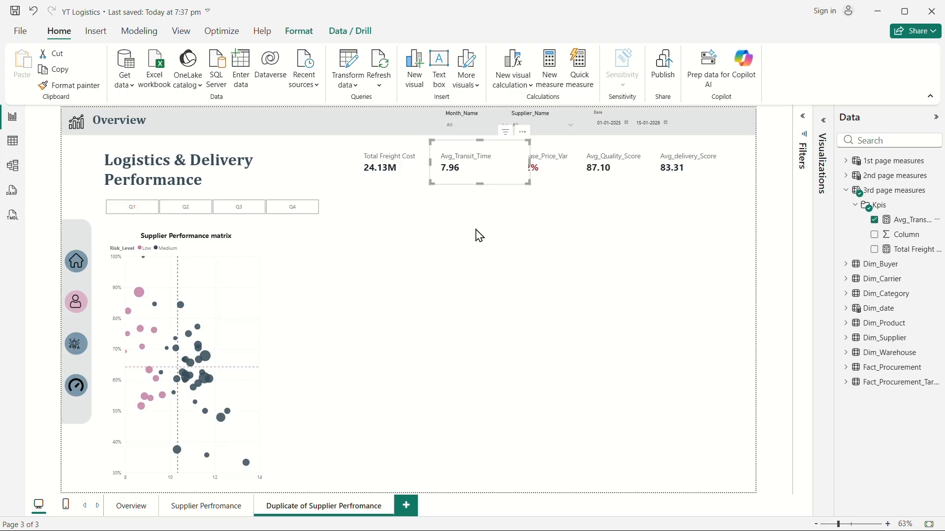
Compare the Overview page's KPI cards with the duplicated page's cards.
click(129, 506)
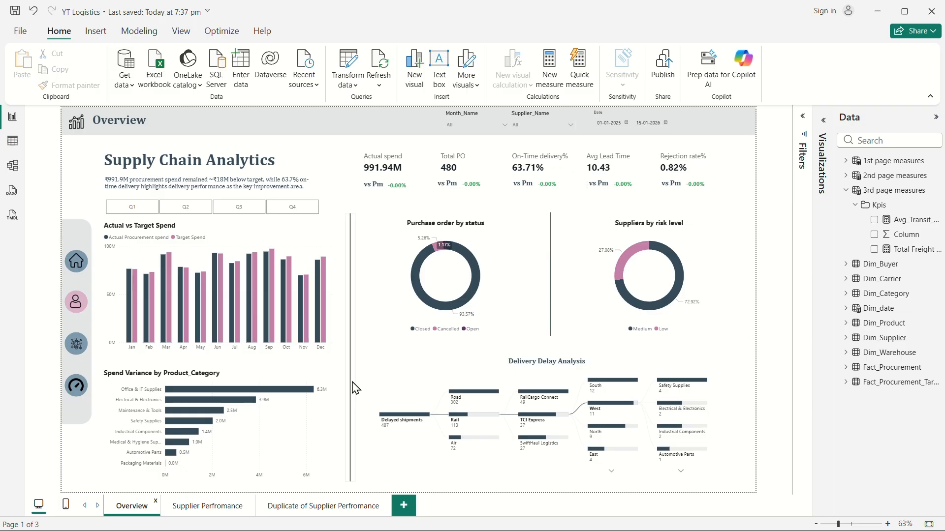
click(297, 512)
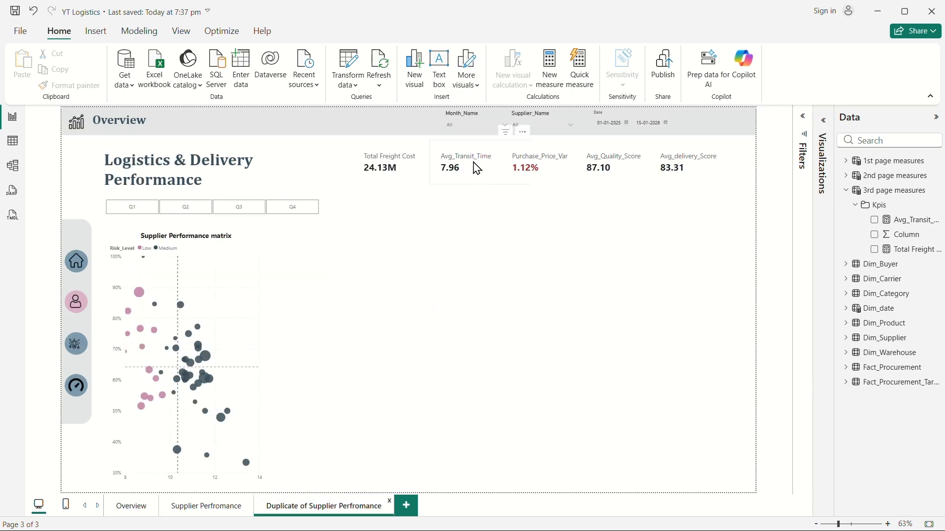
click(475, 168)
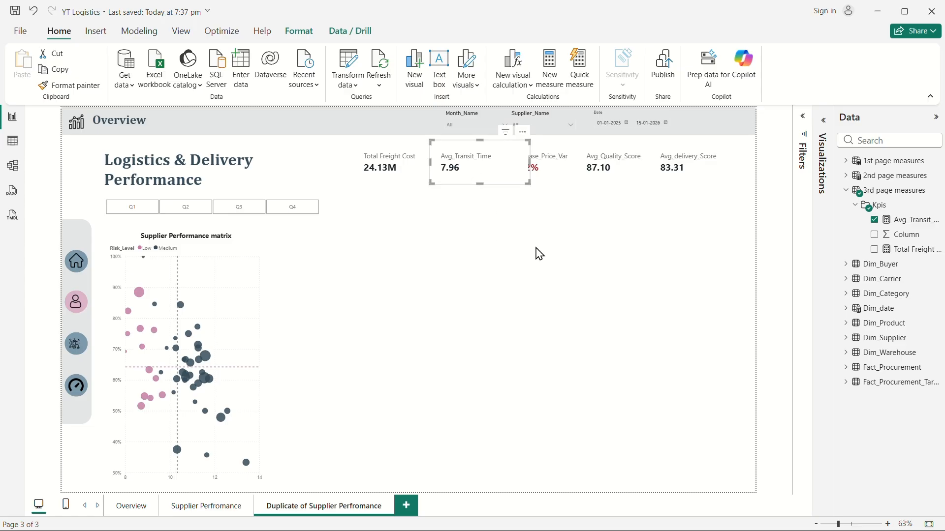
click(481, 262)
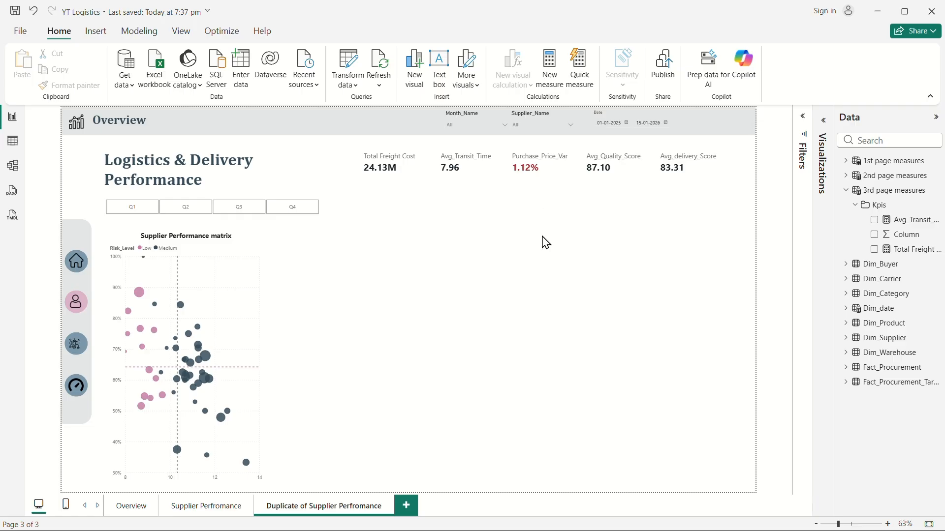
Replace the Purchase_Price_Var card's field with the On-Time delivery% measure from 1st page measures.
click(541, 176)
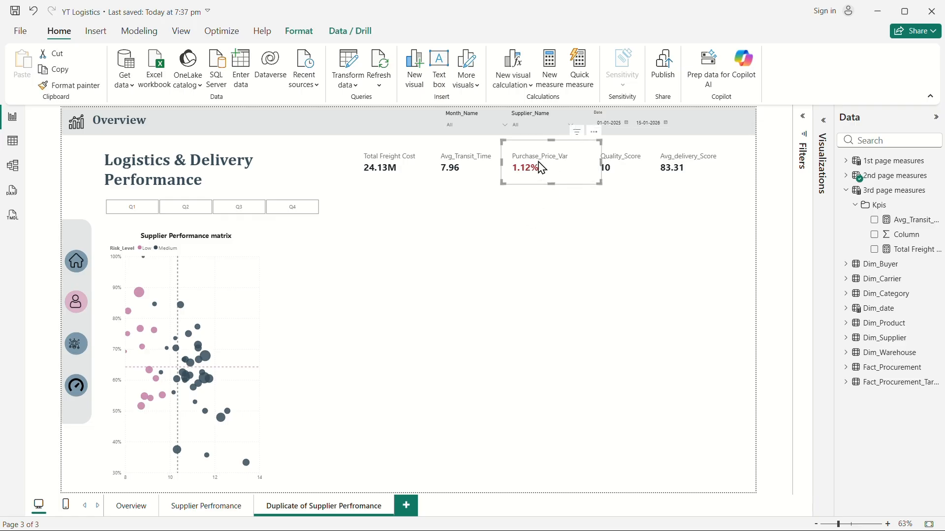
click(846, 176)
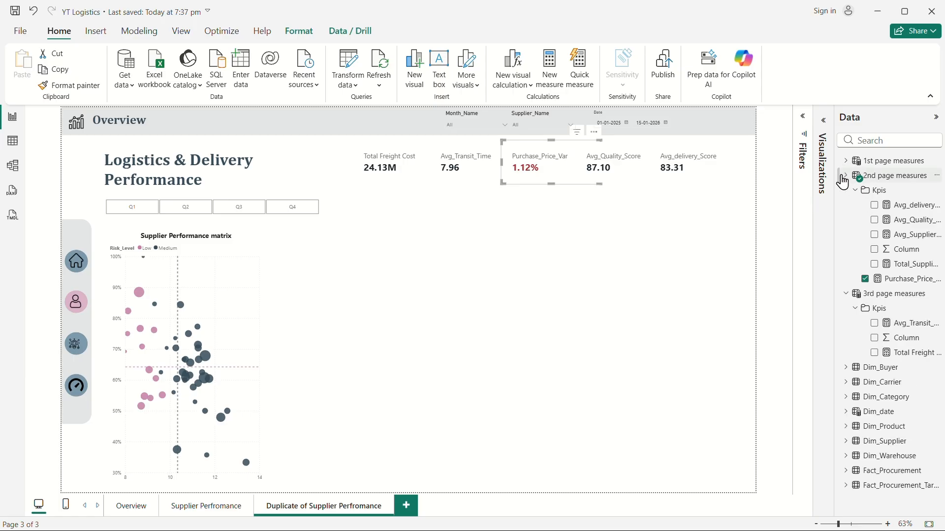
click(865, 279)
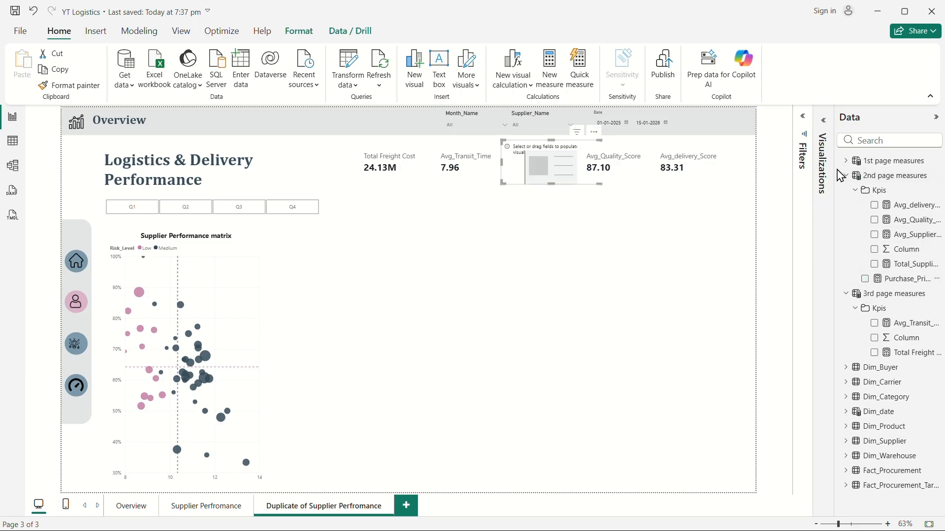
click(846, 161)
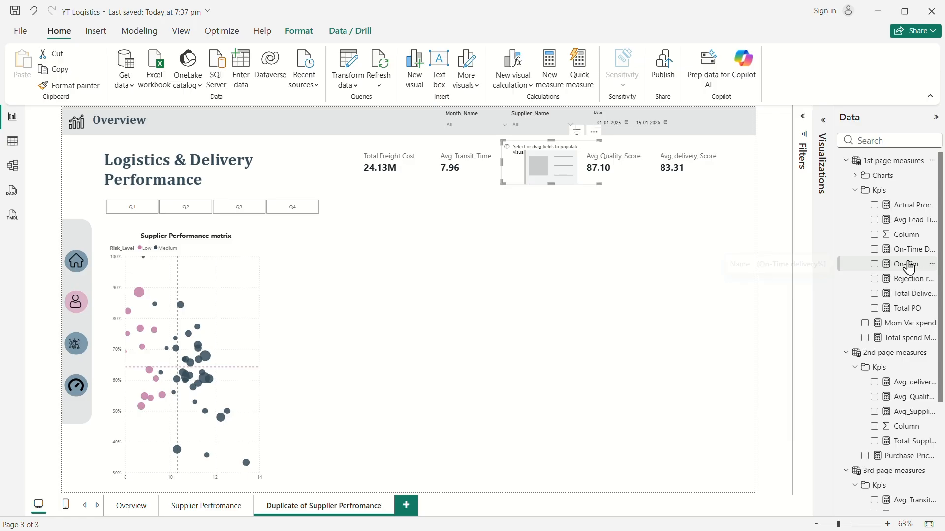
click(874, 264)
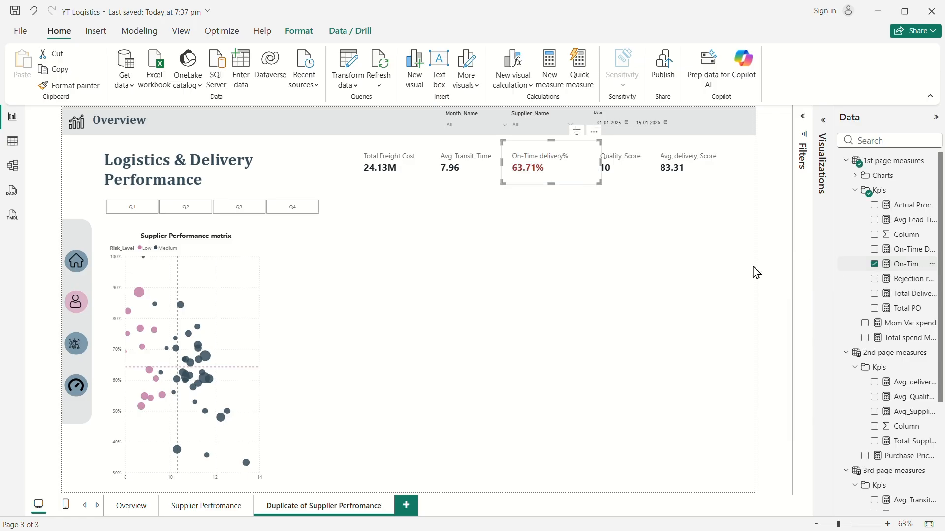
Remove the conditional formatting from the On-Time delivery% card's value color.
click(823, 123)
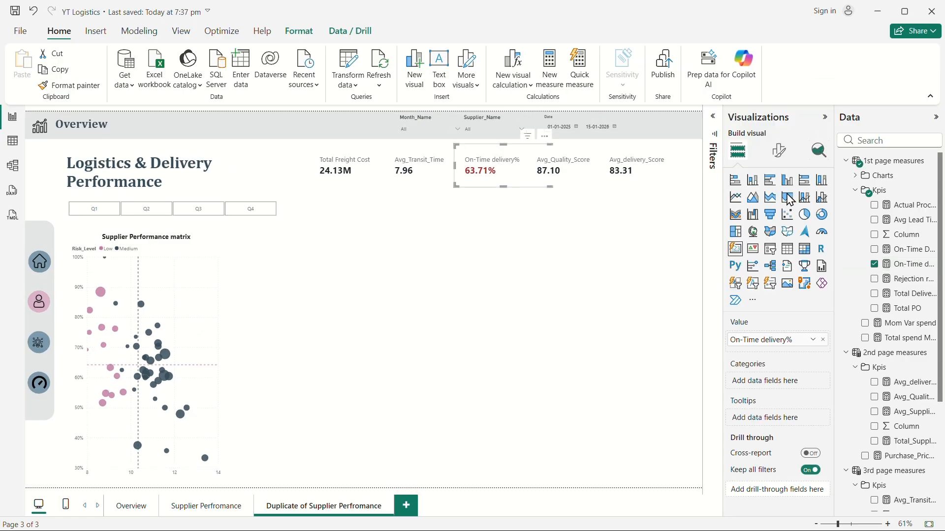
click(779, 150)
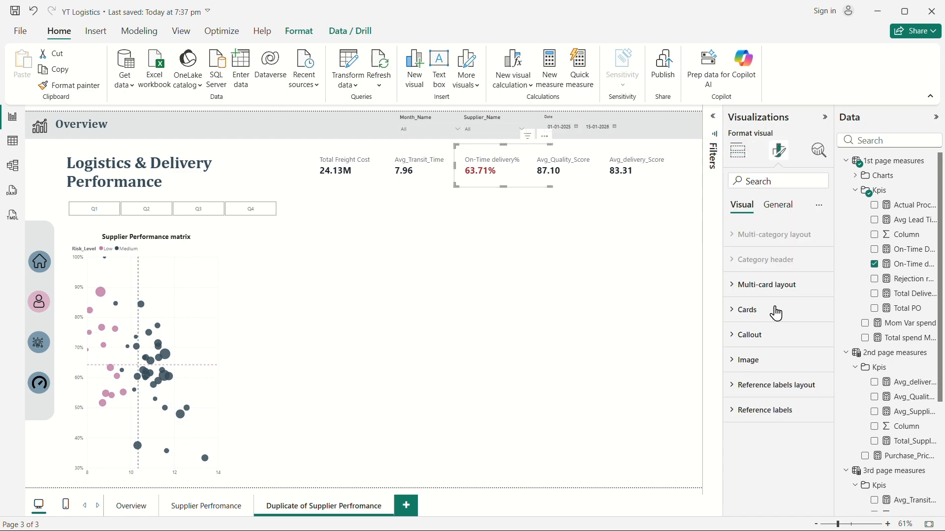
click(745, 334)
scroll(748, 374, down, 3)
click(737, 345)
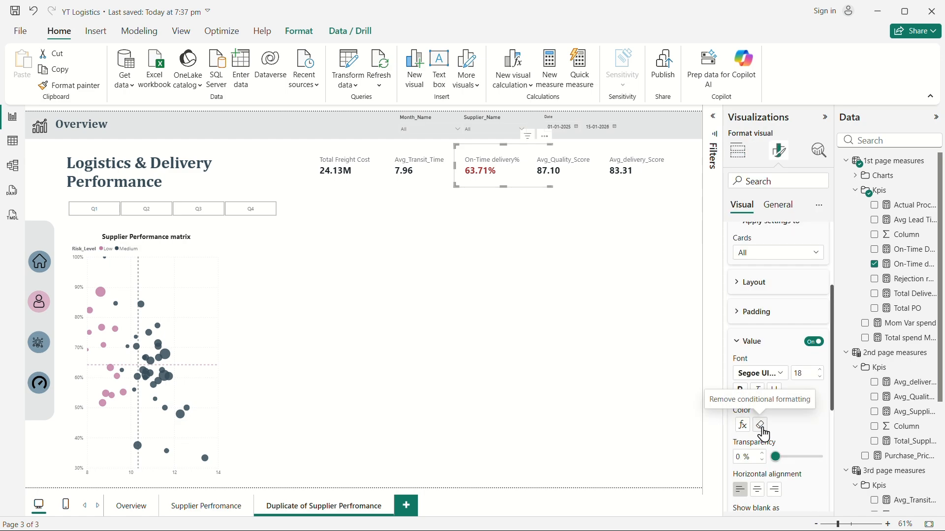
click(760, 425)
click(477, 331)
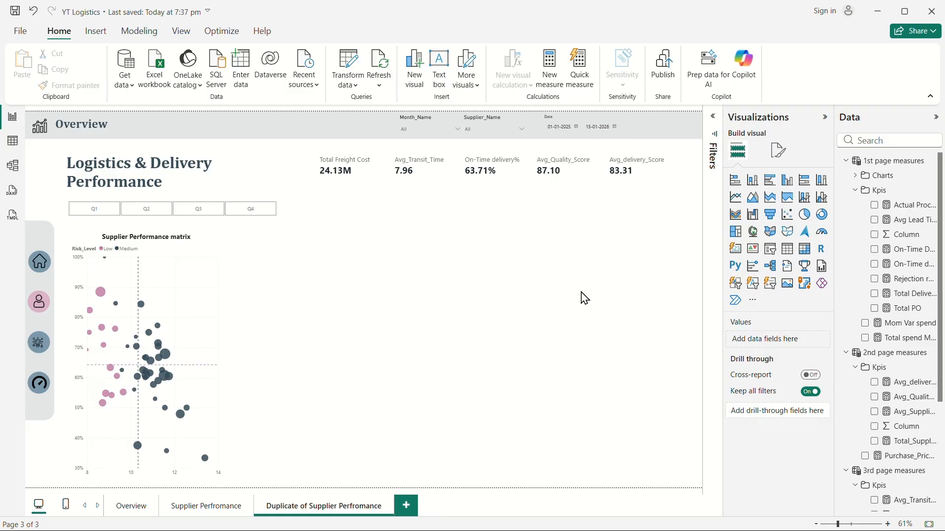
Replace the Avg_Quality_Score card's field with the Delayed shipments measure, found by searching for "del".
click(569, 183)
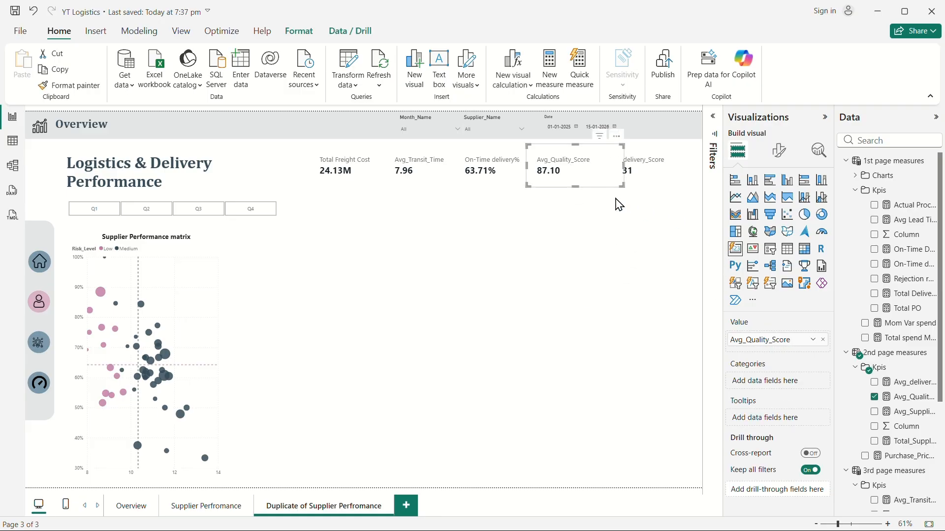
click(874, 397)
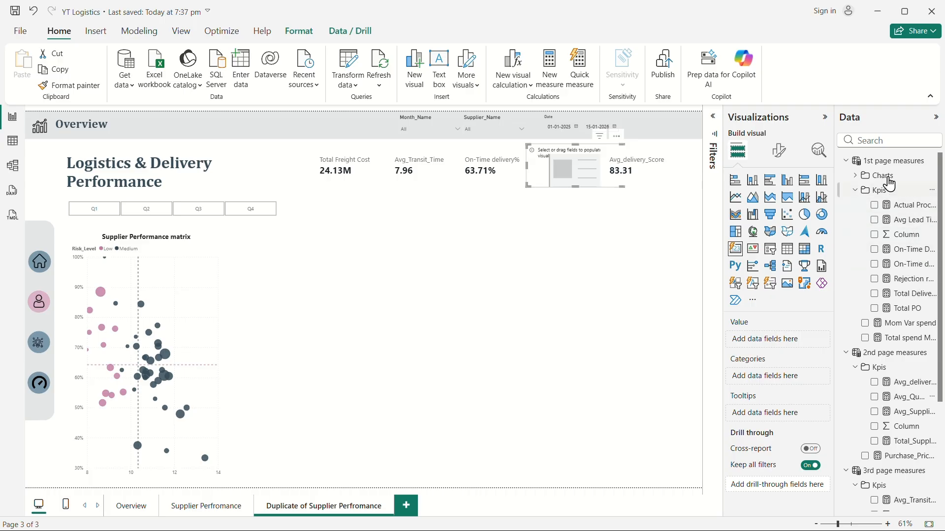
click(868, 140)
text(del)
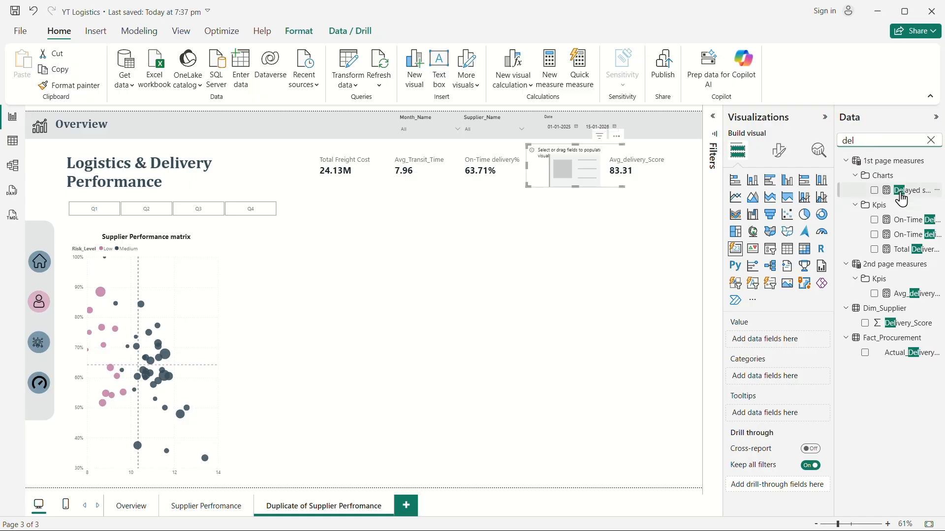
drag(902, 198, 769, 343)
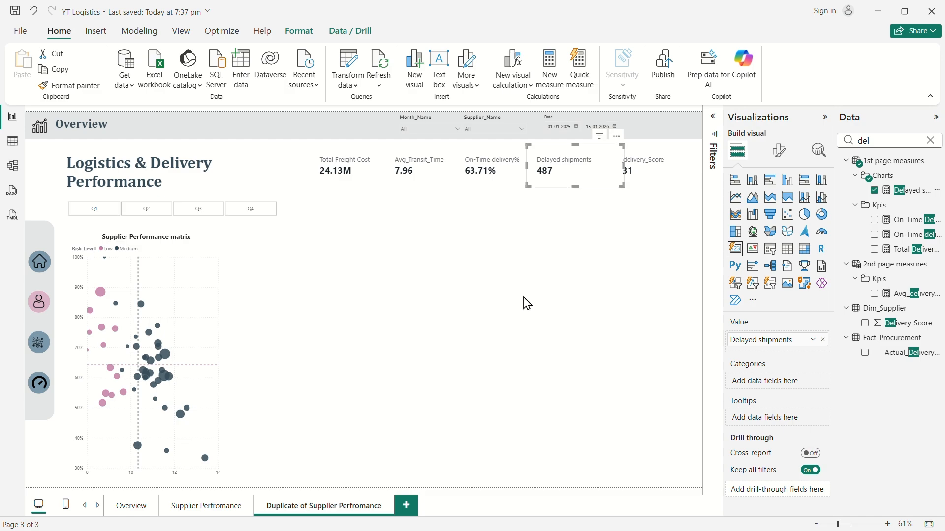
click(557, 296)
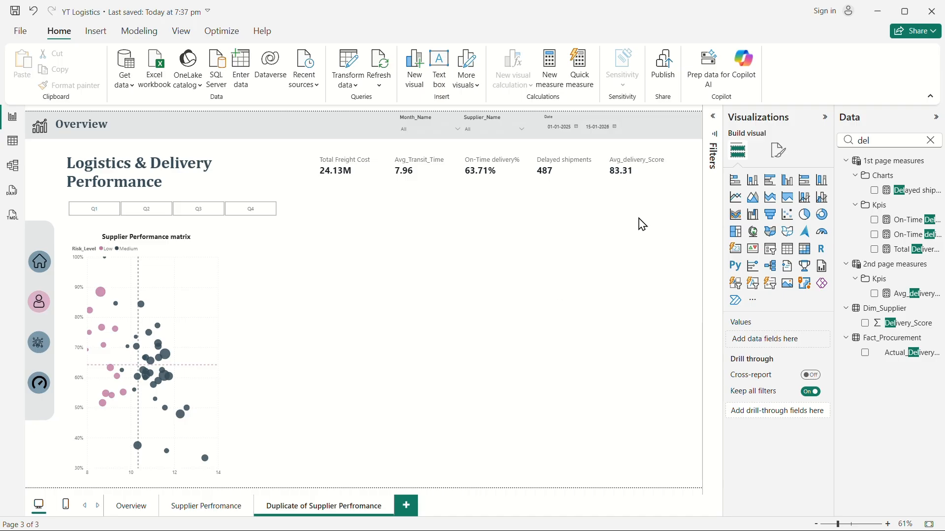
Create a new measure in the 3rd page measures Kpis folder named Carrier SLA target.
click(628, 176)
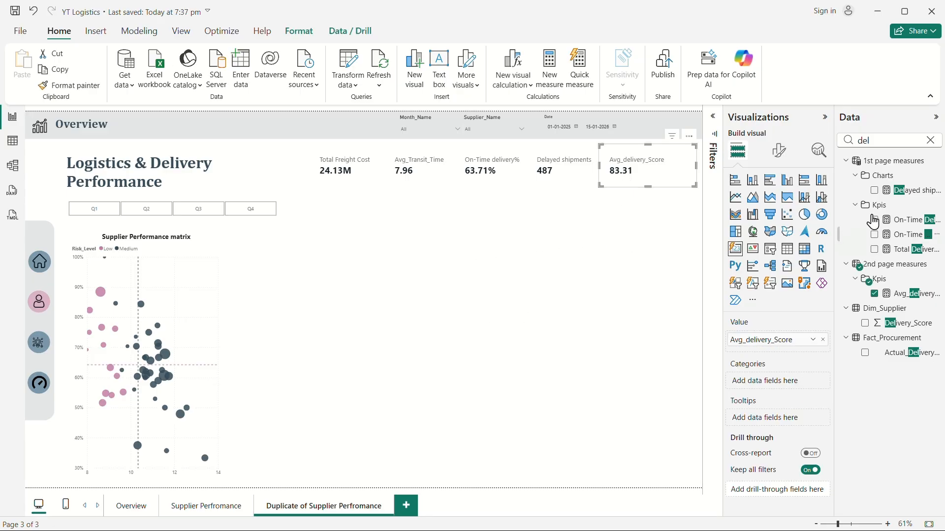
click(931, 140)
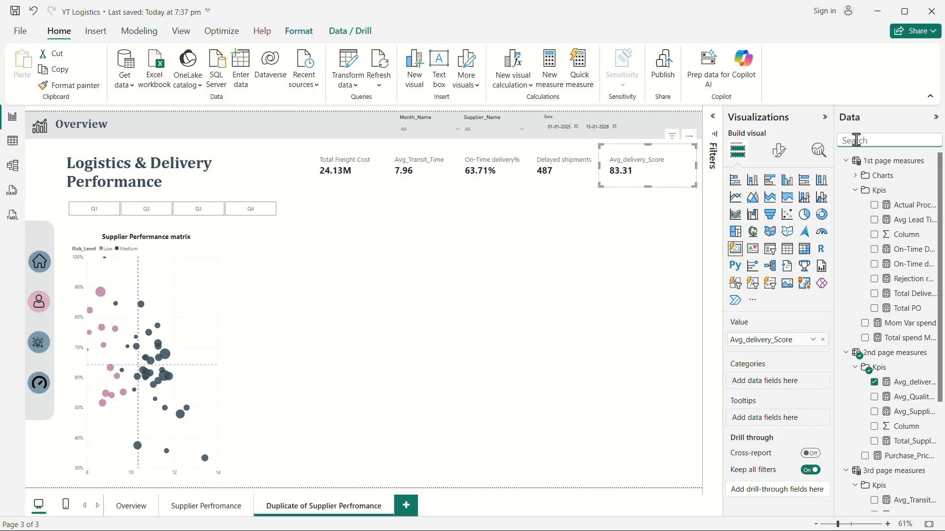
click(846, 161)
click(845, 175)
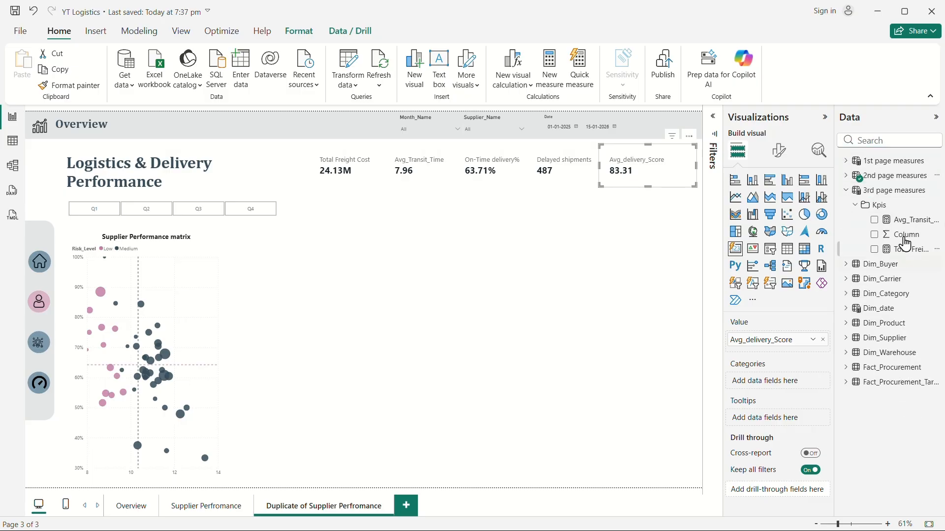
right_click(884, 209)
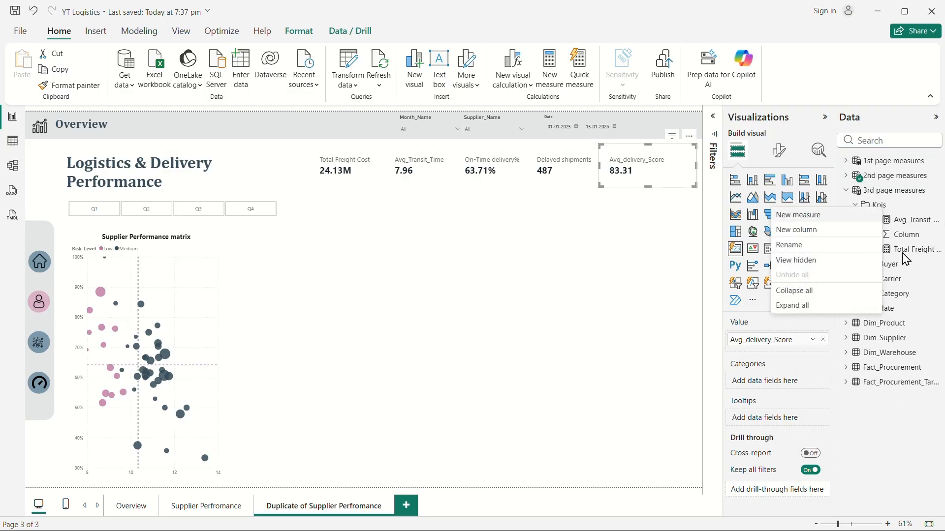
click(797, 216)
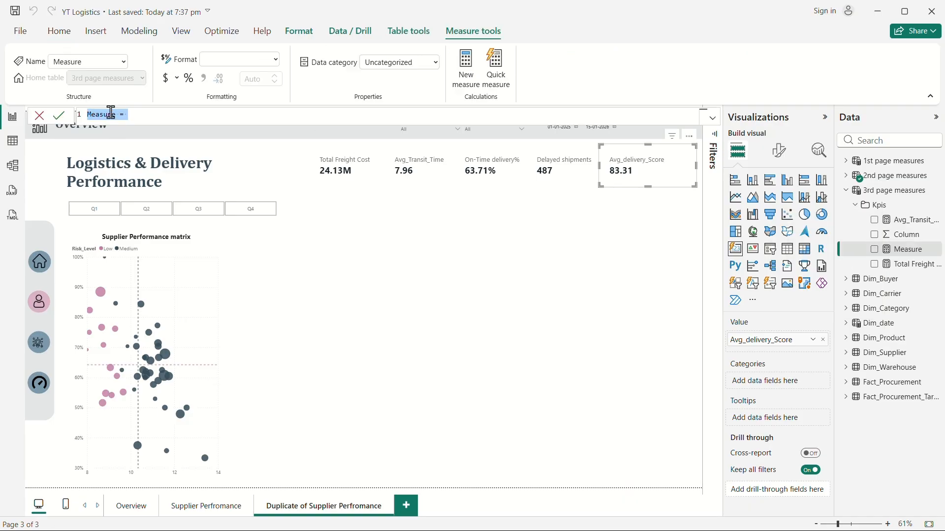
text(Car)
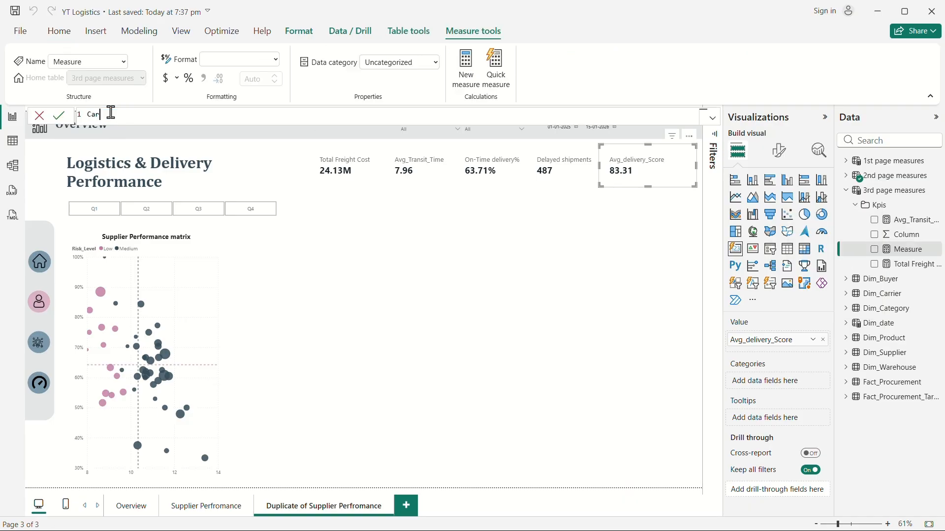
text(rer)
text(=)
key(shift+Return)
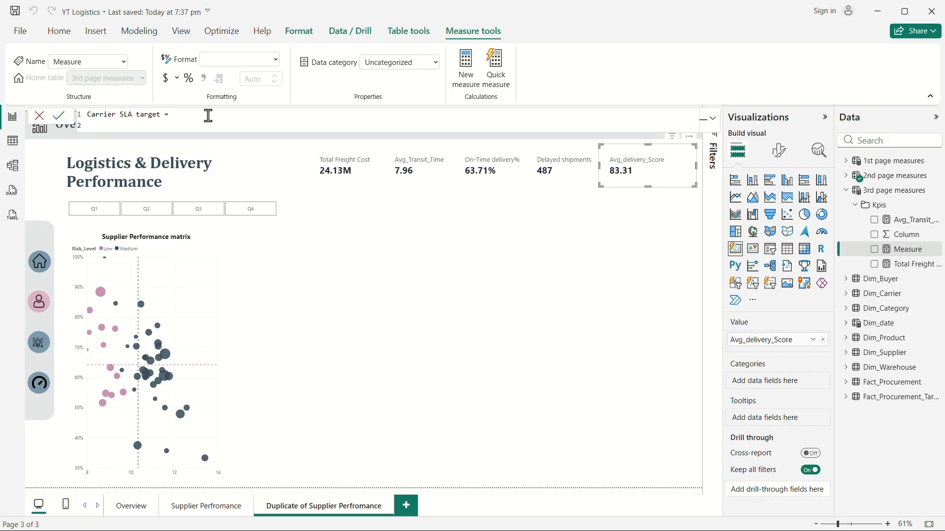
Define the measure as AVERAGE(Dim_Carrier[SLA_On_Time_Target]).
text(av)
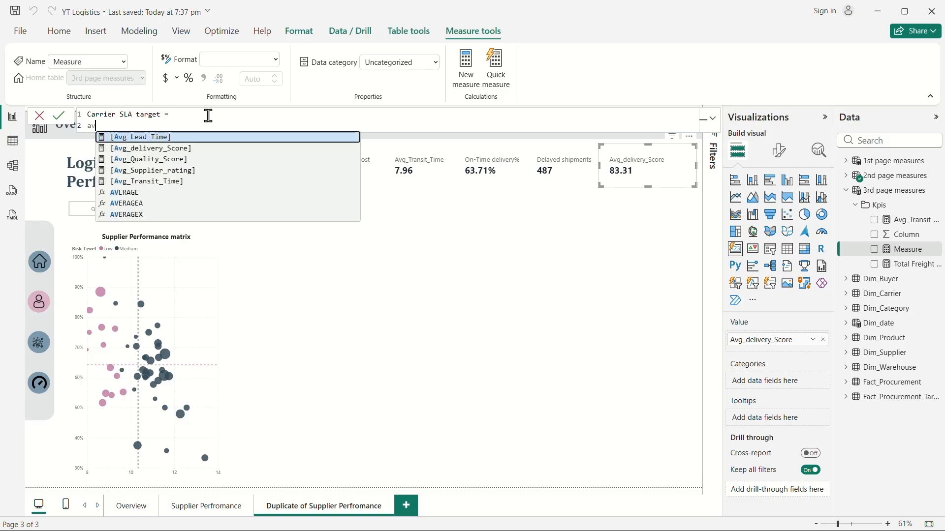
click(155, 200)
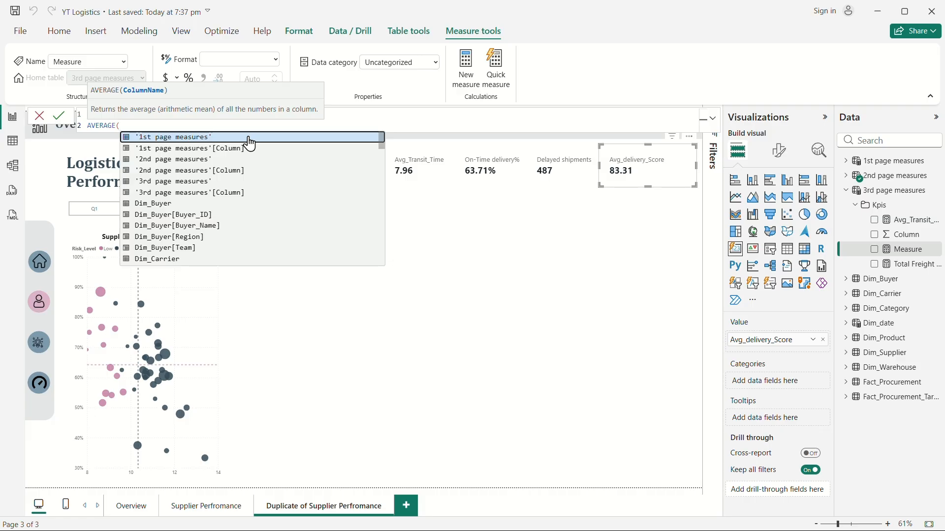
text(sla)
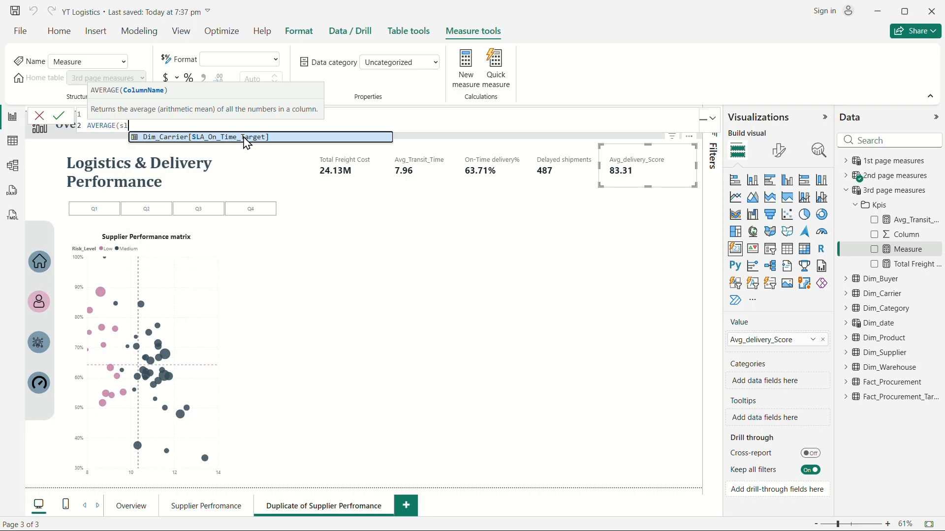
click(274, 143)
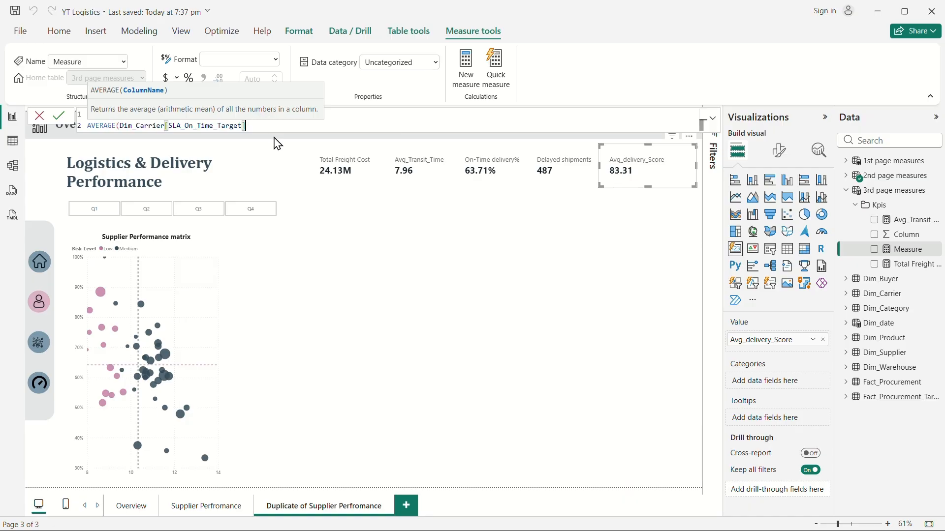
text())
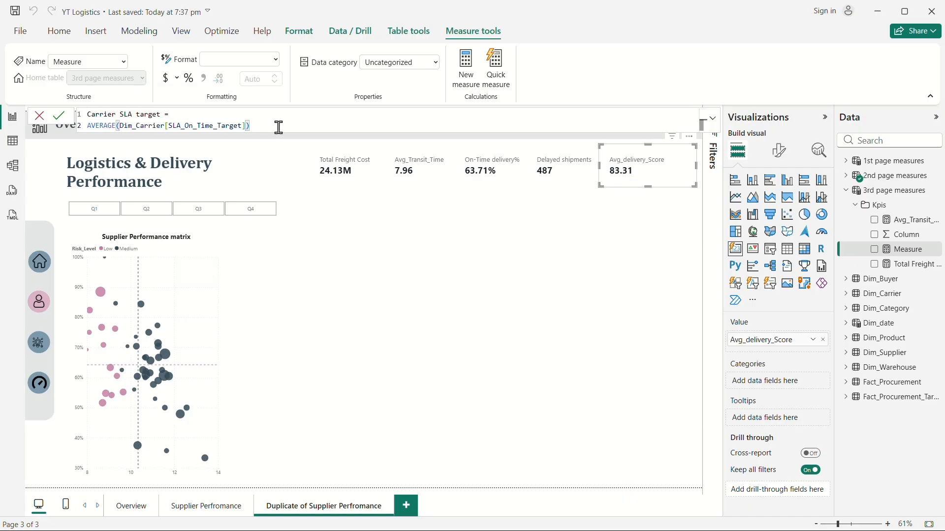
Commit the Carrier SLA target measure and create a new Kpis measure named Delivery SLA gap.
key(Return)
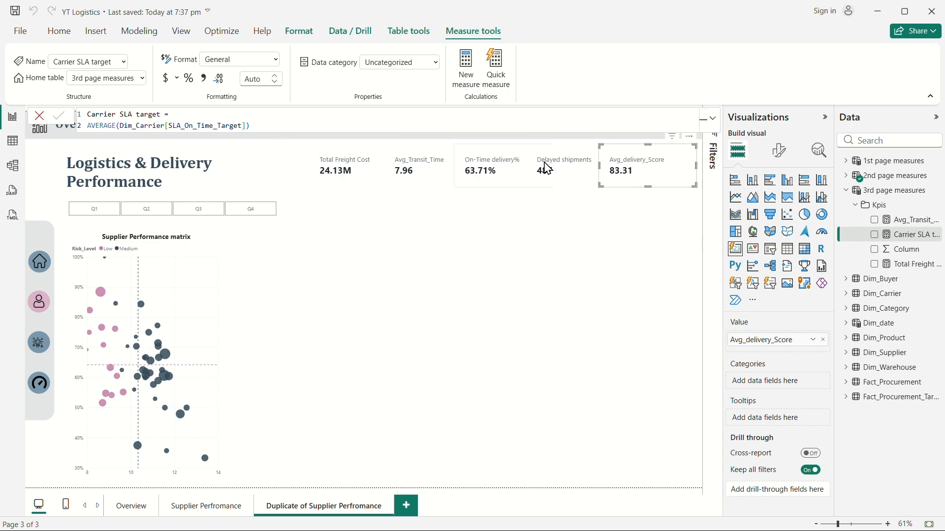
click(893, 238)
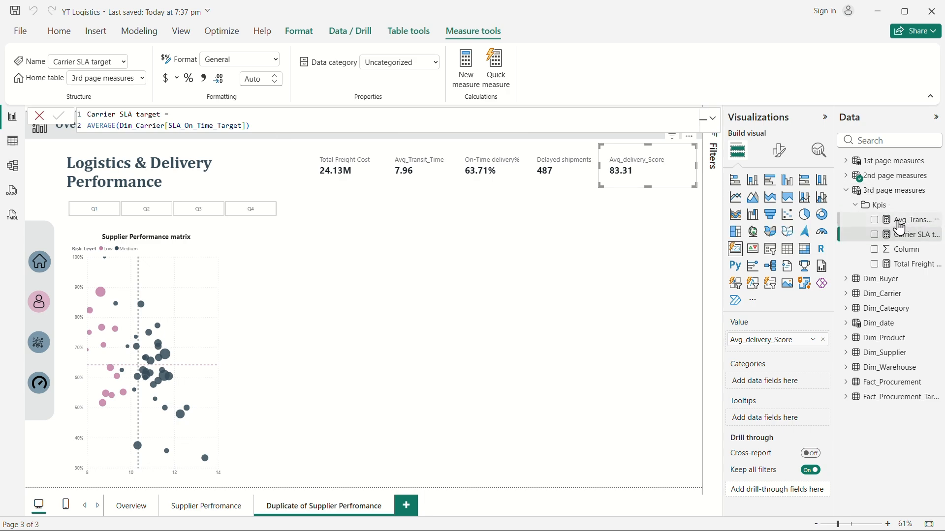
right_click(900, 228)
click(840, 265)
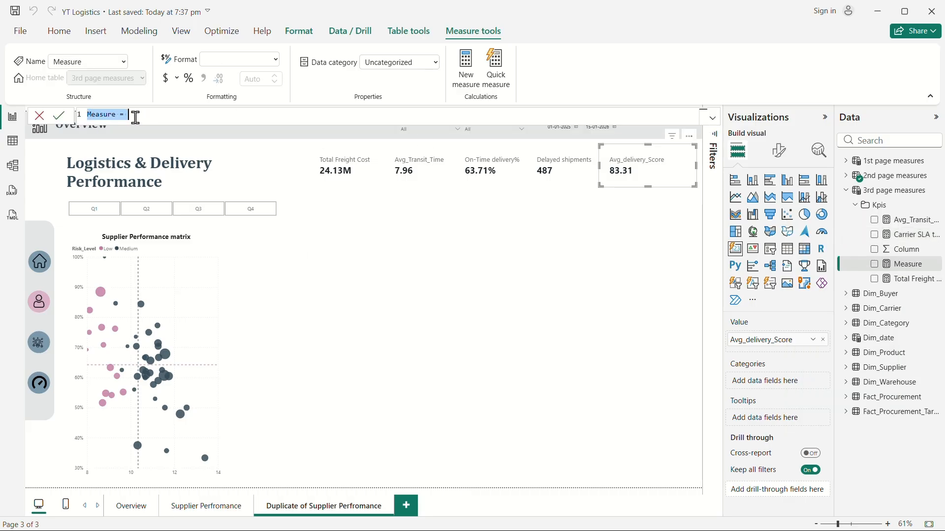
text(Delivery)
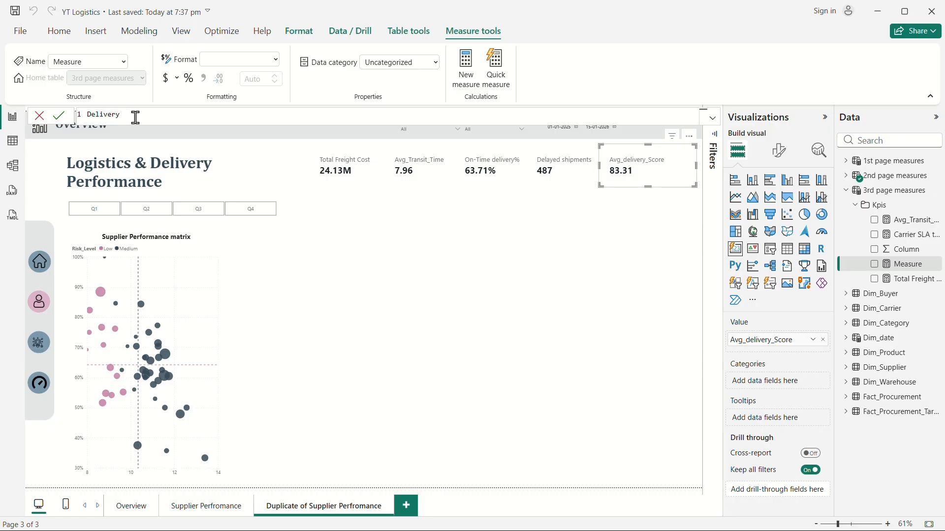
text( SLA gap =)
key(shift+Return)
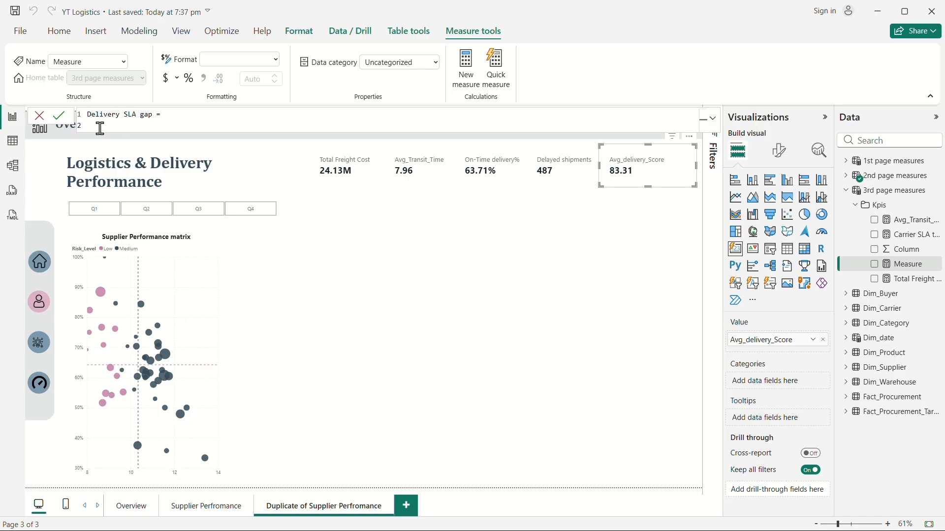
Define Delivery SLA gap as [On-Time delivery%] - [Carrier SLA target] and commit it.
text(on)
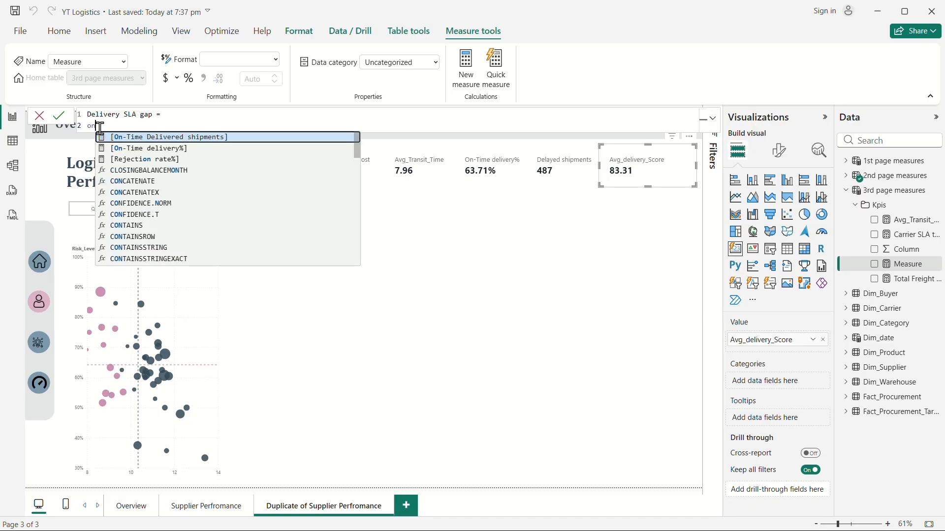
click(143, 148)
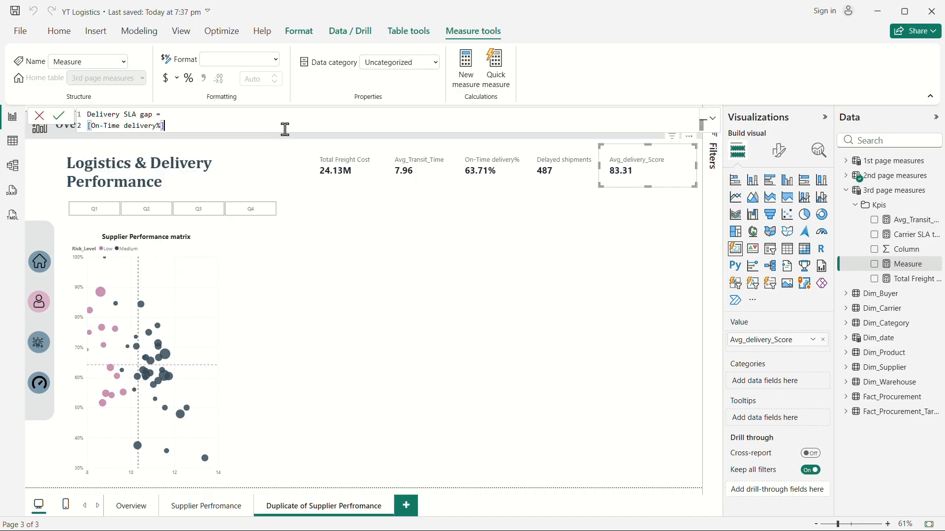
text(-)
key(shift+Return)
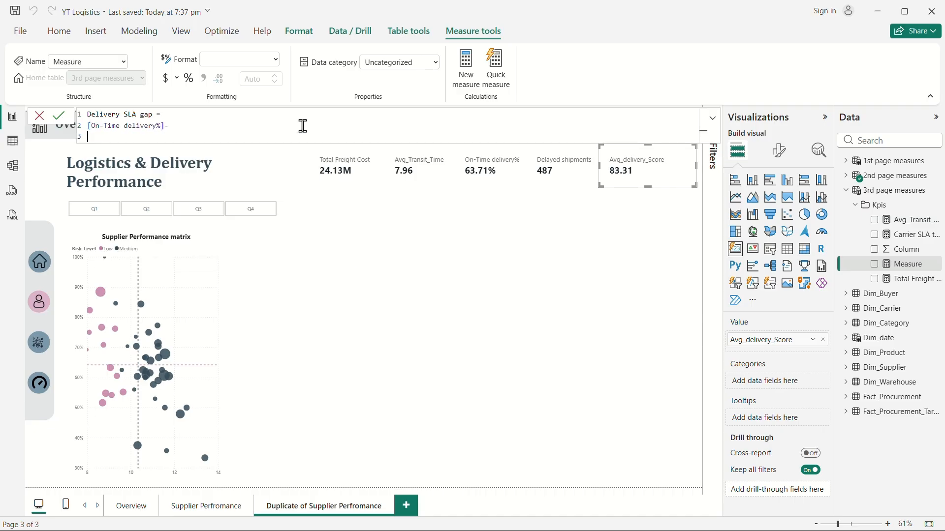
text(s)
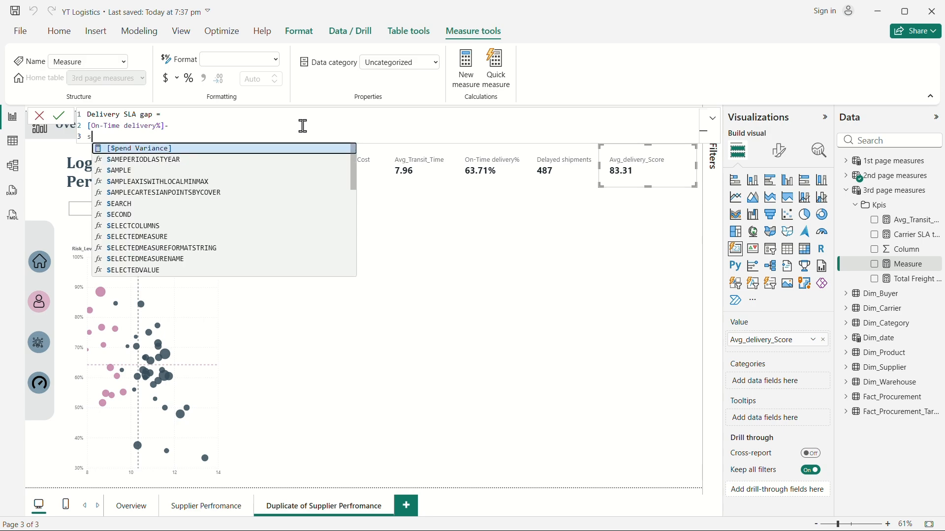
text(la)
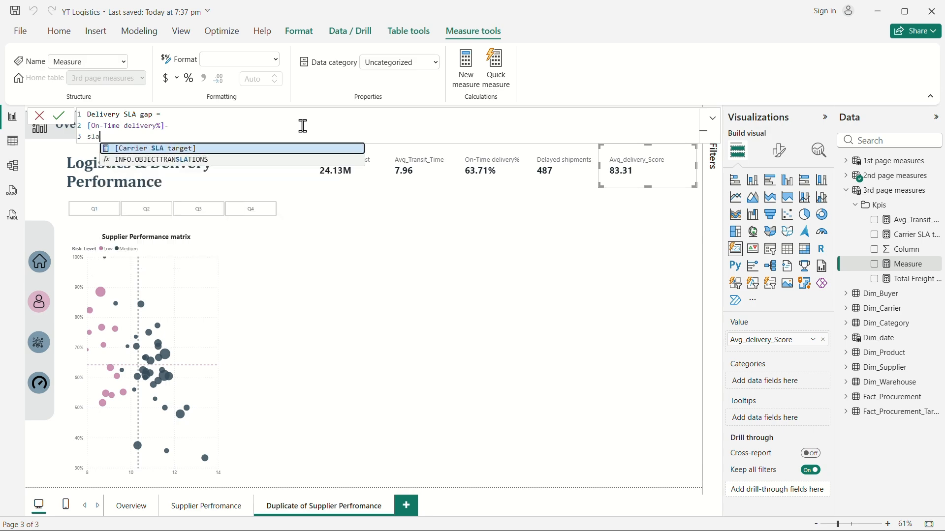
click(211, 151)
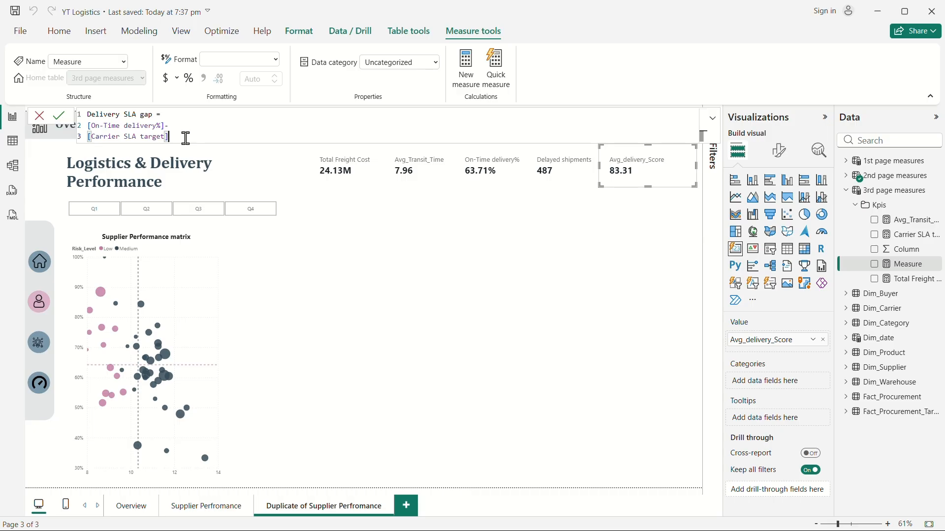
key(Return)
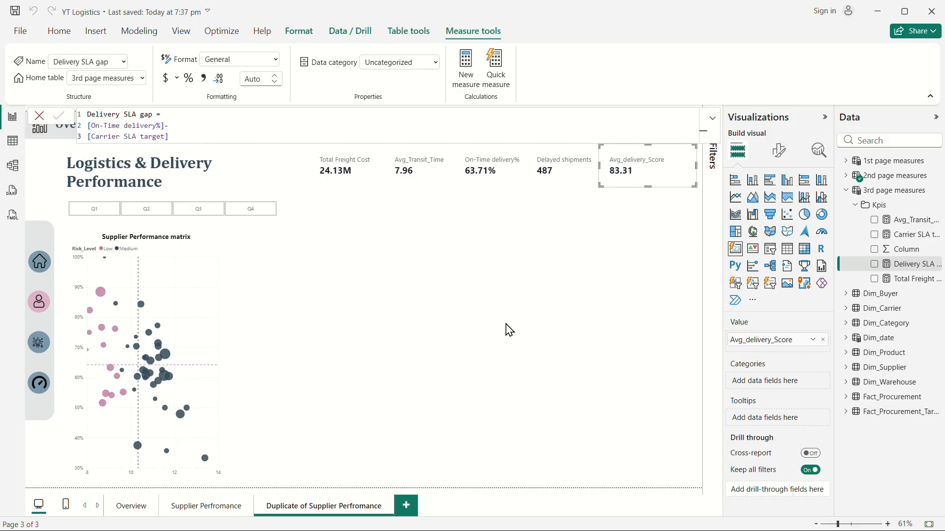
Replace the Avg_delivery_Score card's field with the Delivery SLA gap measure.
click(507, 329)
click(630, 179)
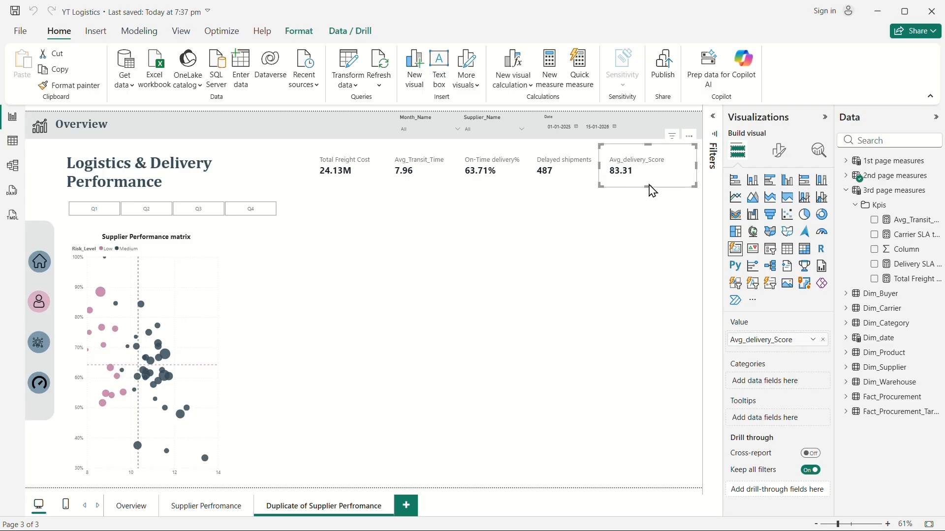
click(846, 176)
click(879, 206)
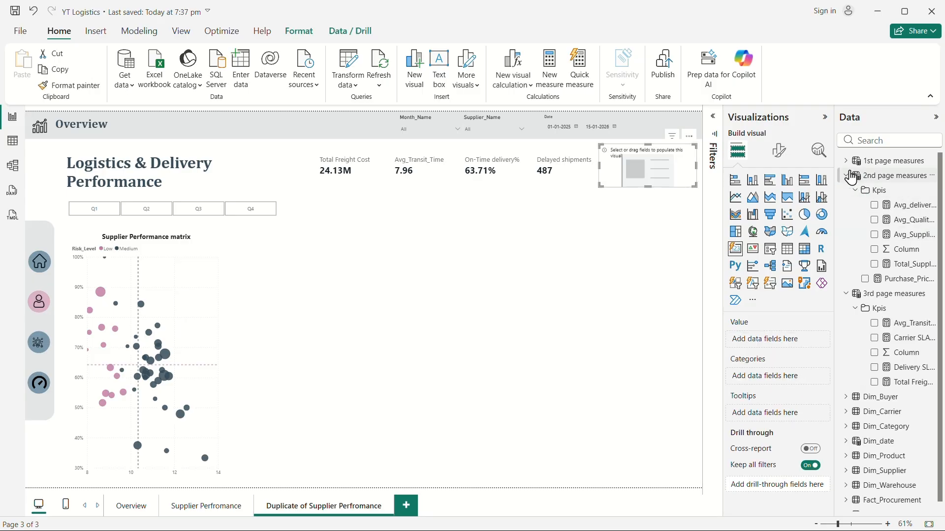
click(846, 176)
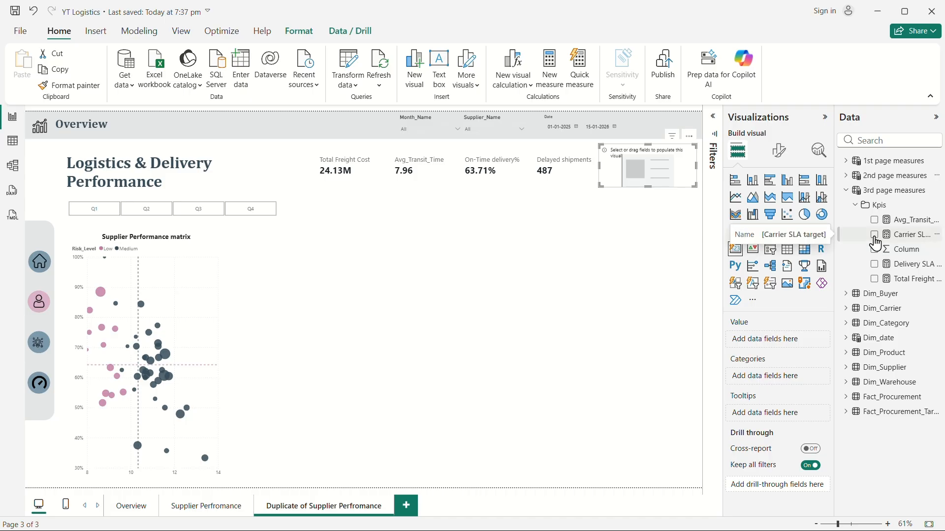
click(877, 266)
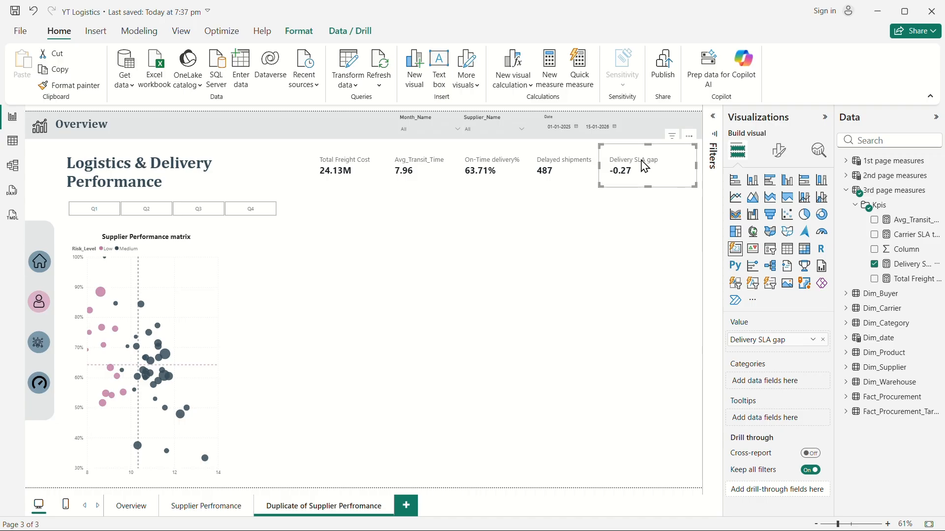
Test the KPI cards by filtering the Month_Name slicer to Nov, then clear the selection.
click(436, 129)
click(413, 183)
click(420, 203)
scroll(418, 200, down, 2)
click(414, 183)
click(418, 193)
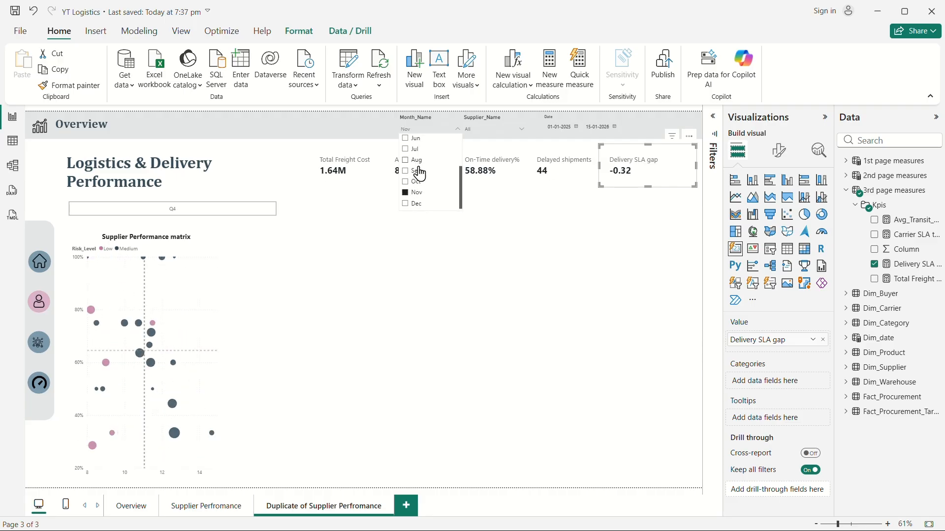
click(414, 193)
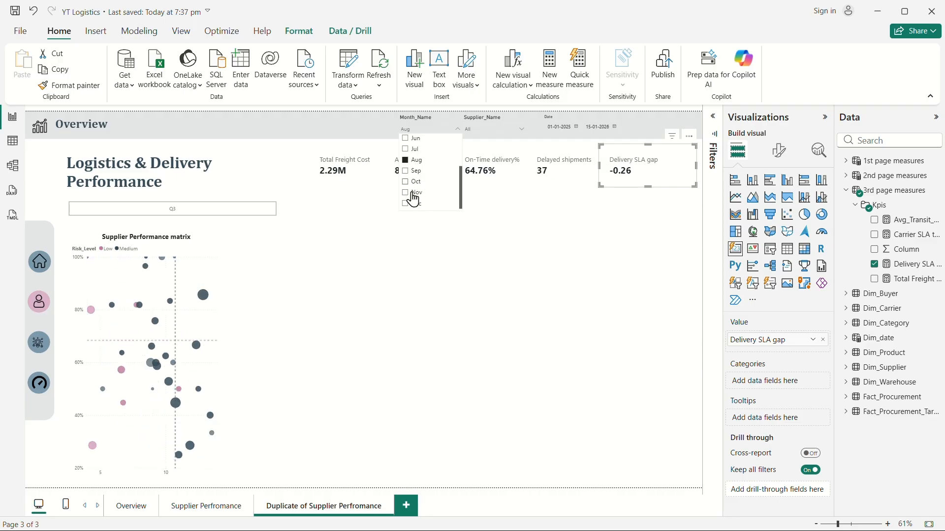
click(460, 323)
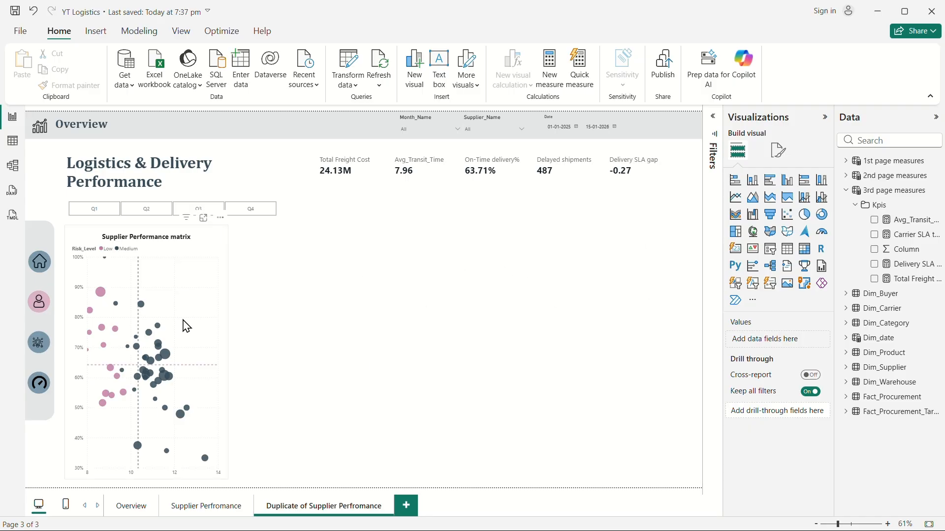
Insert a clustered bar chart beside the Supplier Performance matrix and resize it.
click(771, 189)
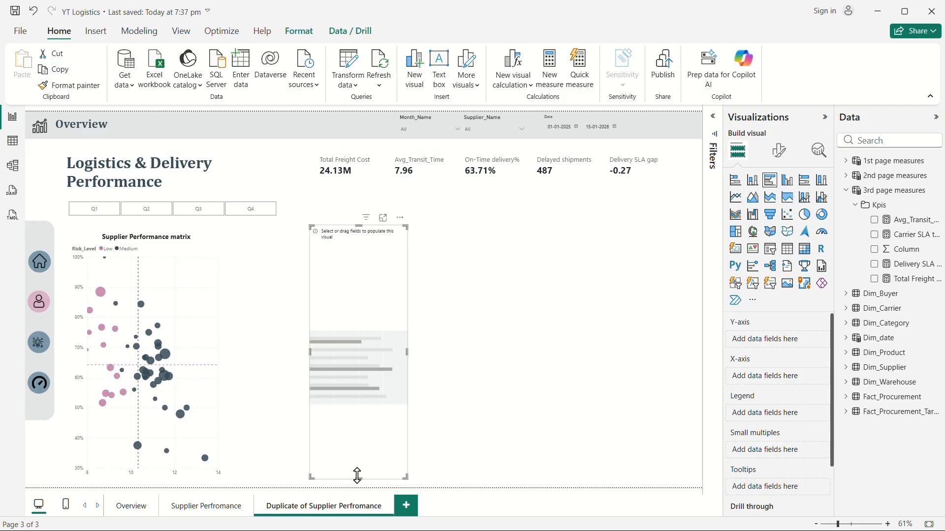
drag(358, 475, 358, 334)
drag(406, 286, 475, 290)
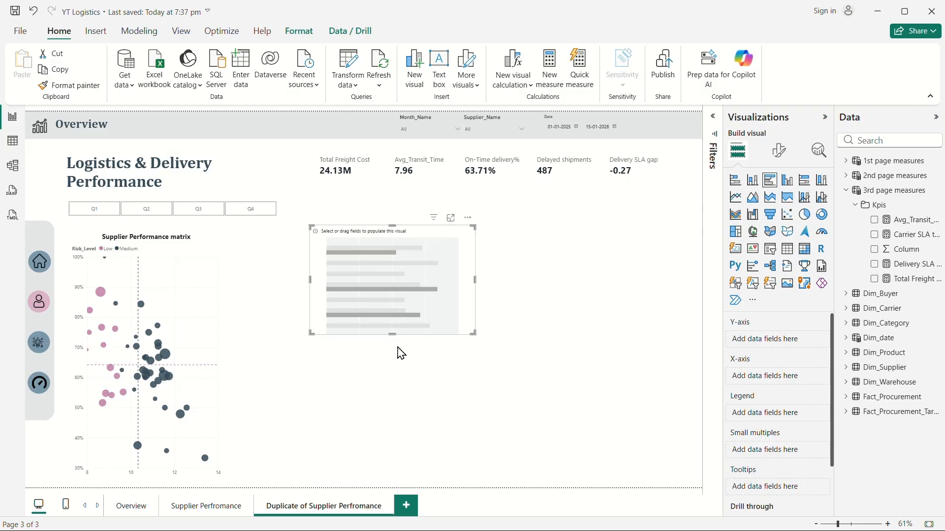
drag(390, 335, 398, 382)
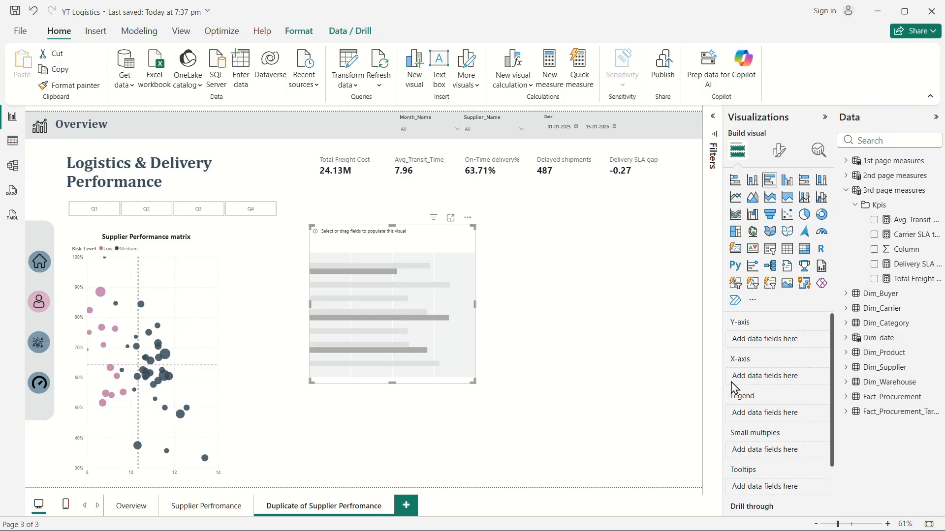
Put Carrier_Name on the bar chart's Y-axis and On-Time delivery% on its X-axis, found by searching "on".
click(847, 190)
click(847, 223)
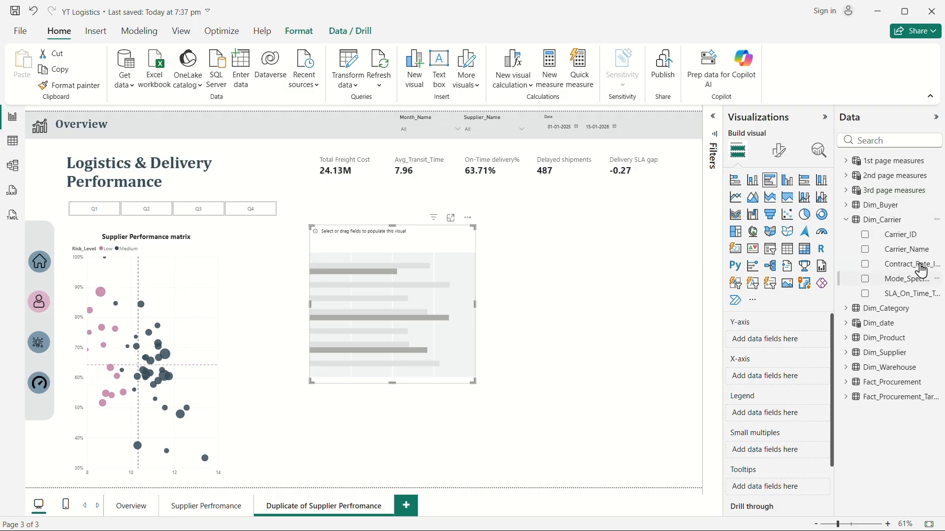
drag(905, 249, 785, 344)
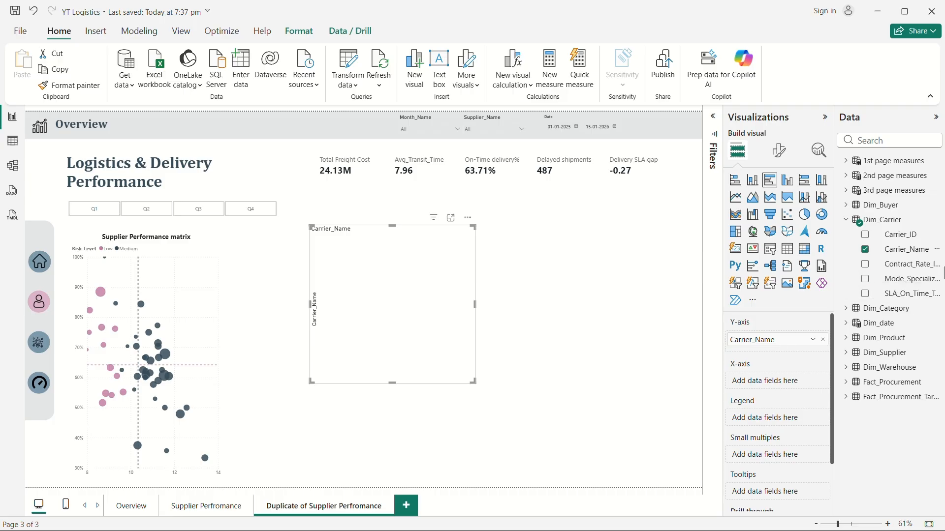
click(866, 143)
text(on)
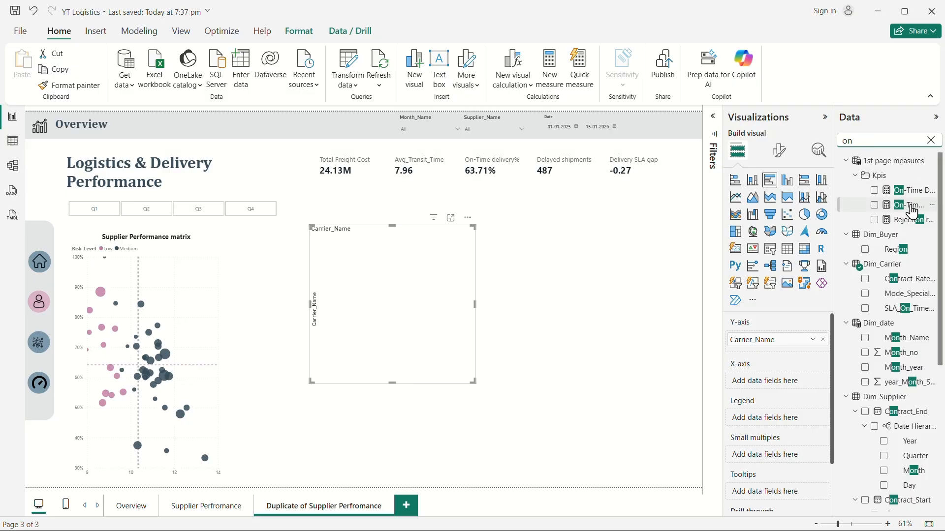
drag(912, 212, 788, 391)
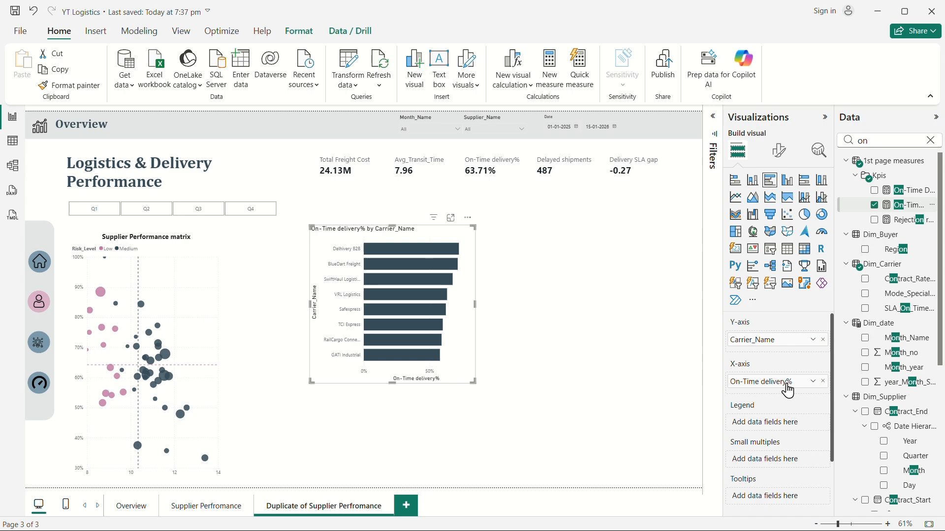
click(930, 141)
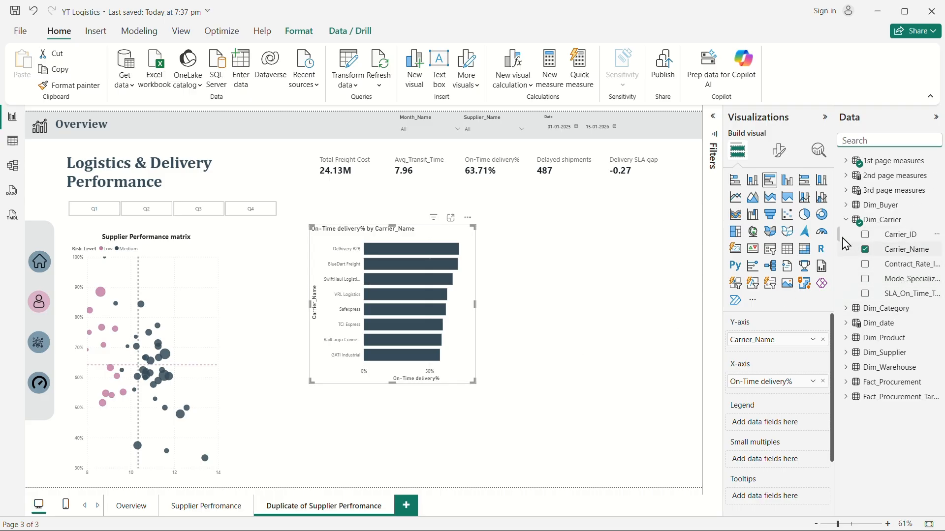
Add the Carrier SLA target measure to the bar chart's X-axis and widen the chart slightly.
click(846, 218)
click(846, 190)
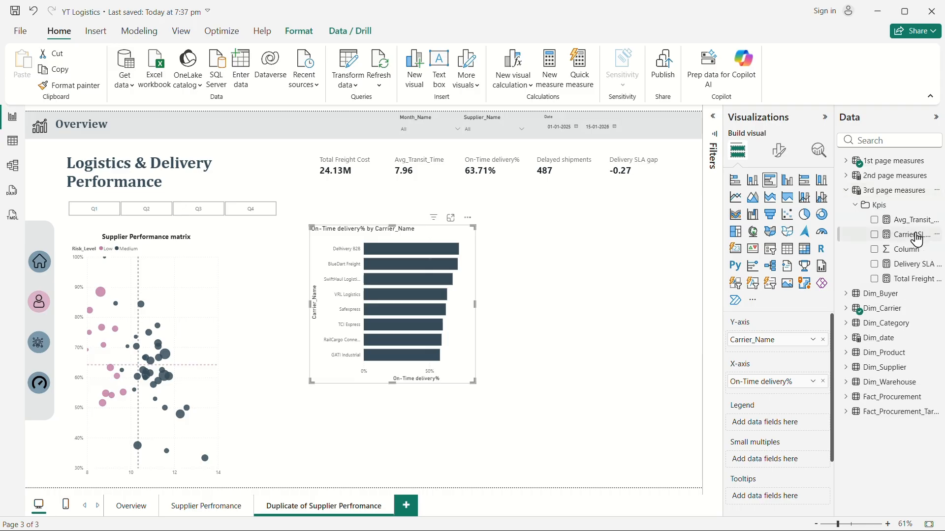
drag(917, 239, 771, 388)
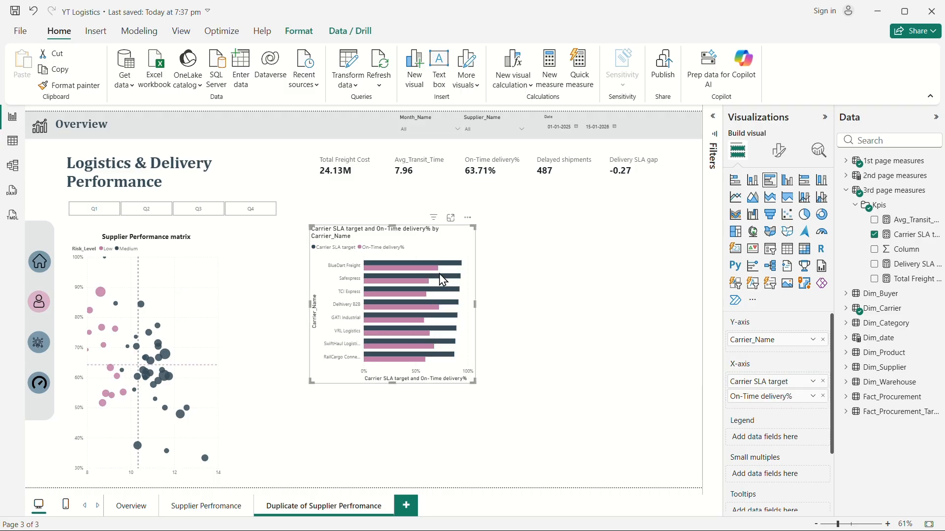
mouse_move(455, 269)
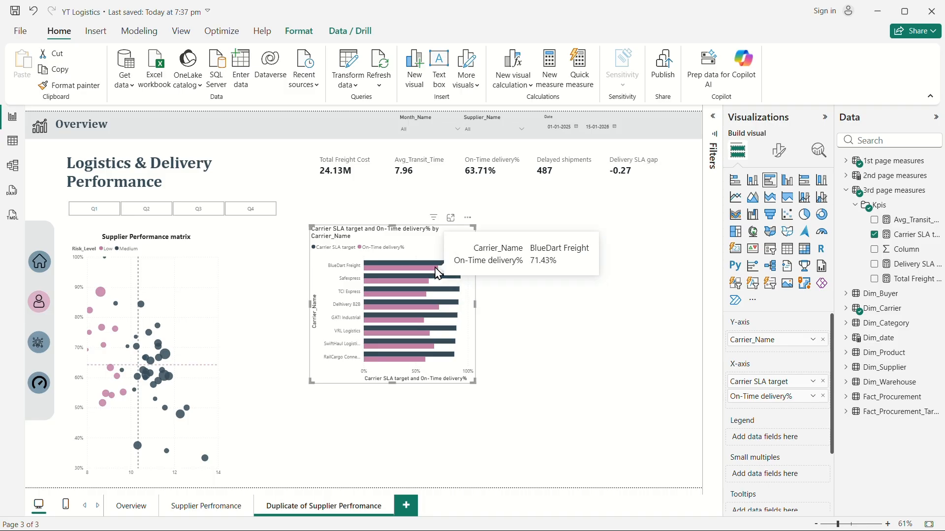
drag(474, 381, 492, 380)
Copy the Supplier Performance matrix's formatting onto the bar chart with Format painter.
click(204, 295)
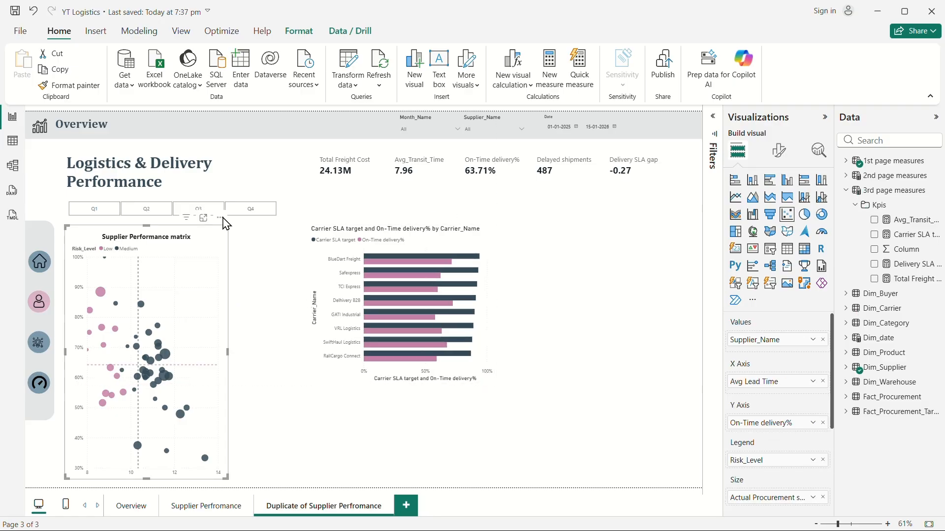
click(73, 85)
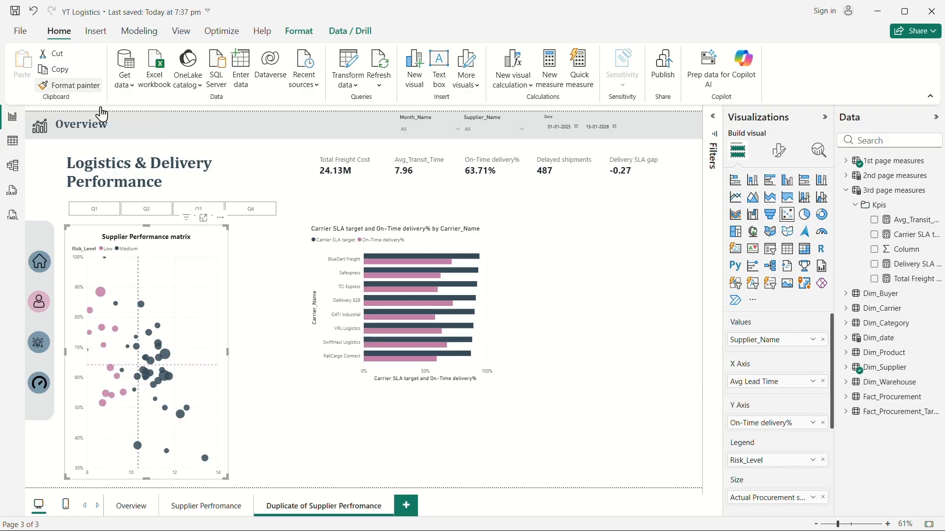
click(485, 297)
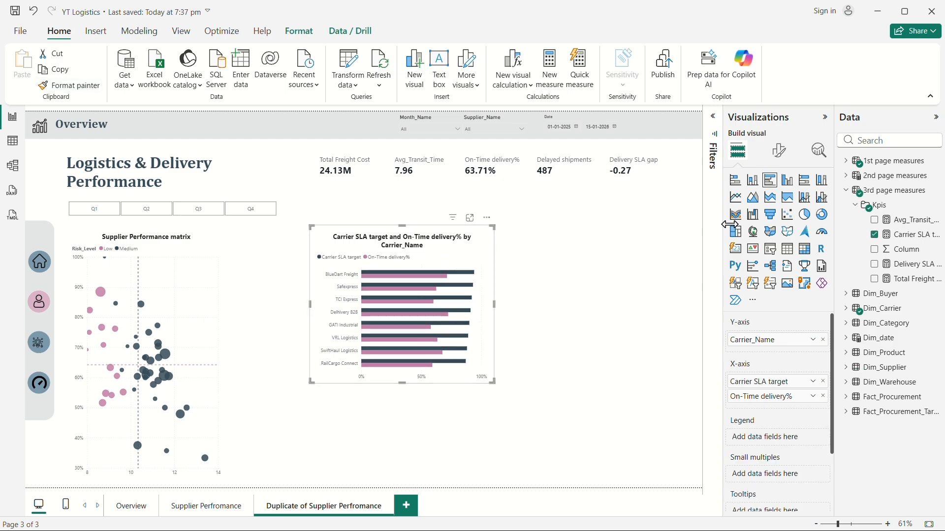
Rename the bar chart's title to "Carrier OTD vs SLA target".
click(779, 151)
click(780, 209)
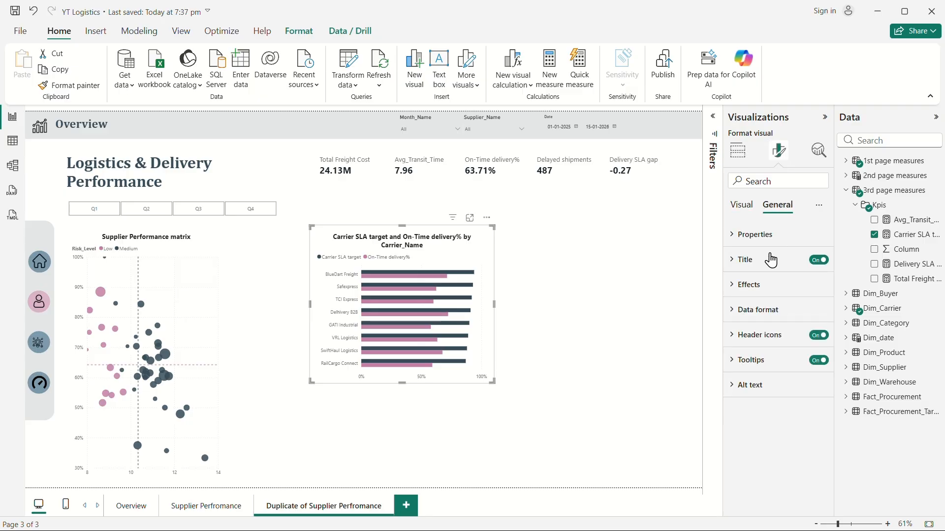
click(738, 259)
click(772, 322)
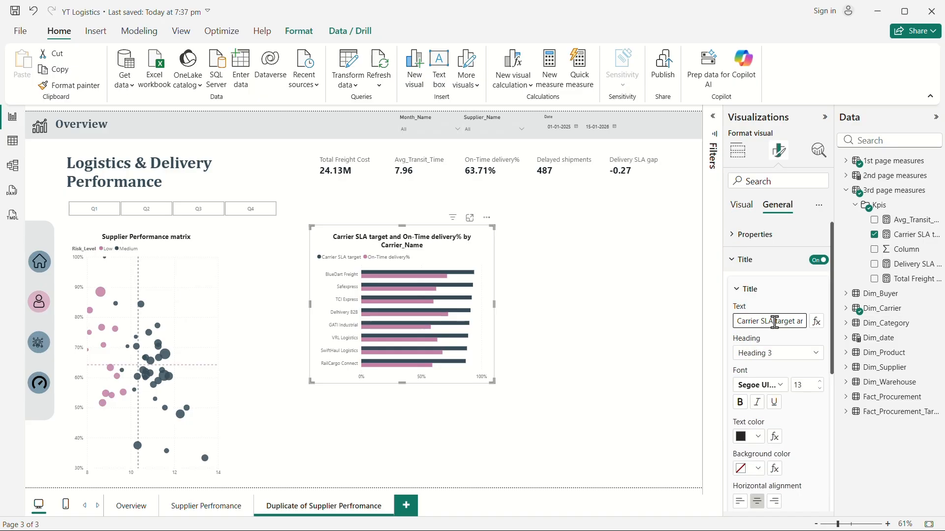
key(ctrl+a)
text(Carrier OTD)
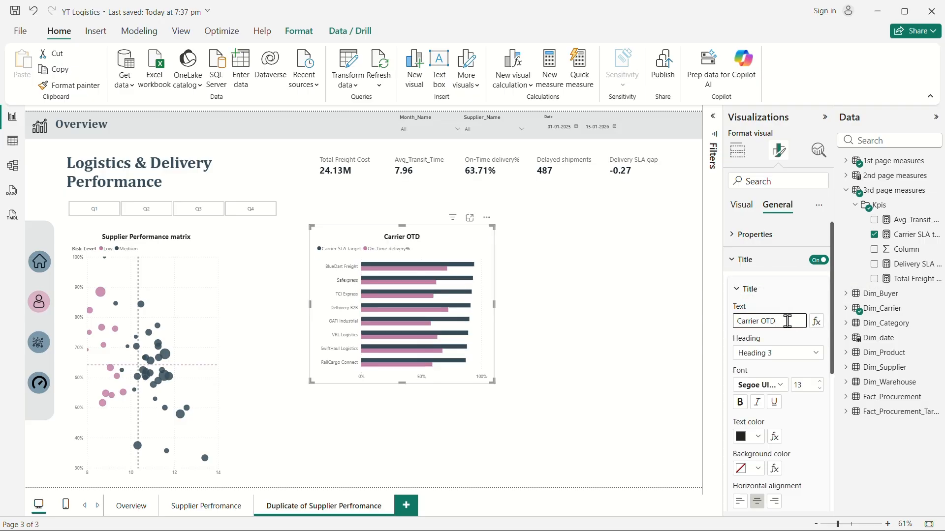
text( vs SLA target)
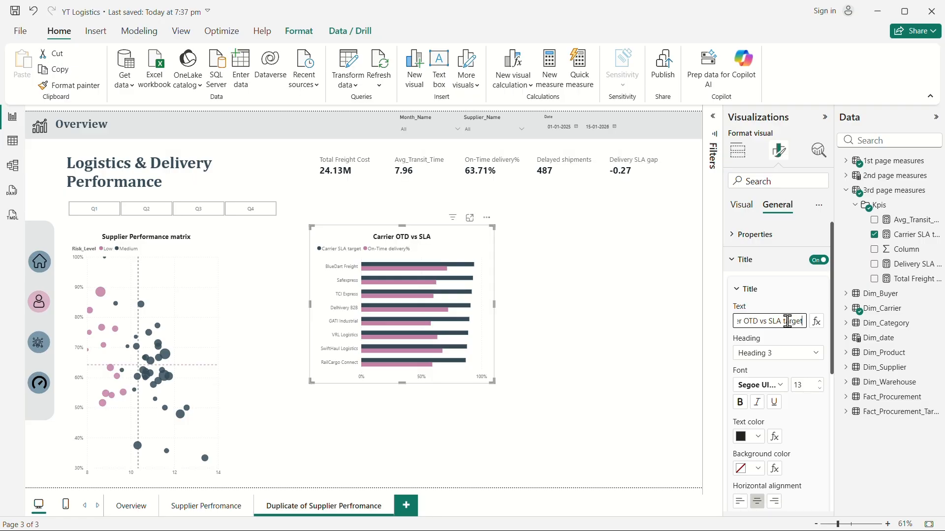
click(605, 350)
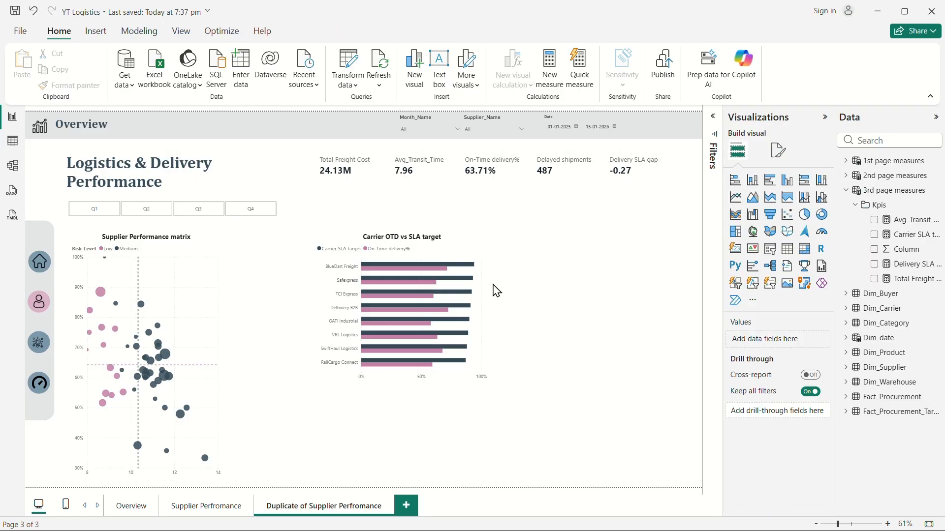
Left-align the bar chart's title.
click(485, 257)
click(778, 150)
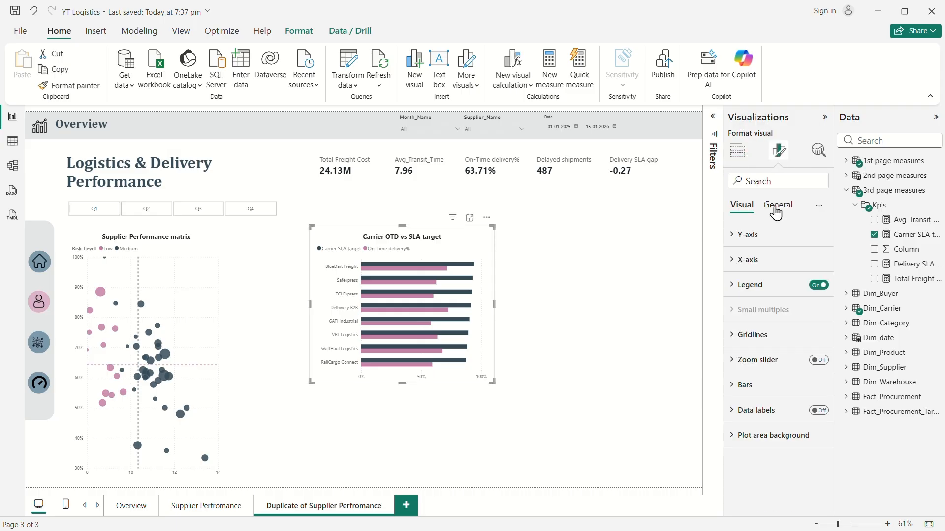
click(776, 207)
click(740, 261)
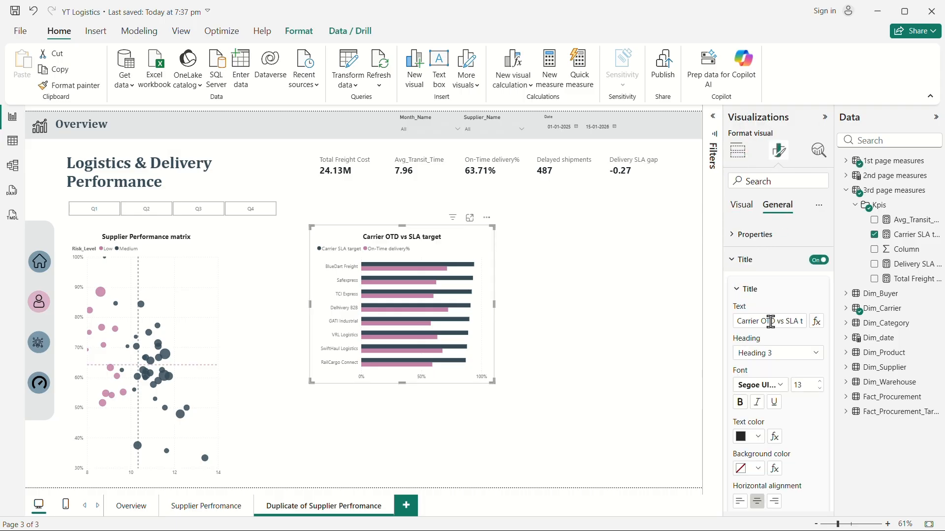
click(740, 501)
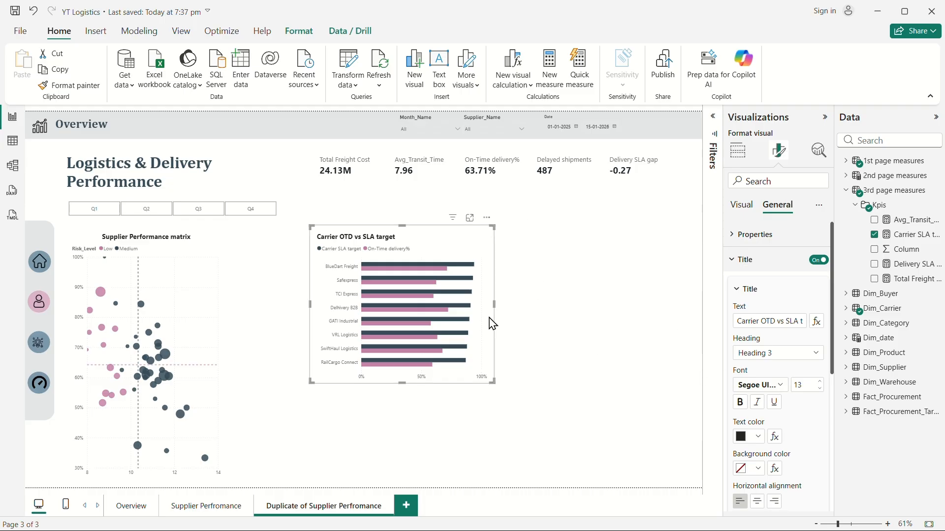
Shorten the bar chart, move it to the lower part of the page, and turn on its data labels.
drag(404, 381, 405, 364)
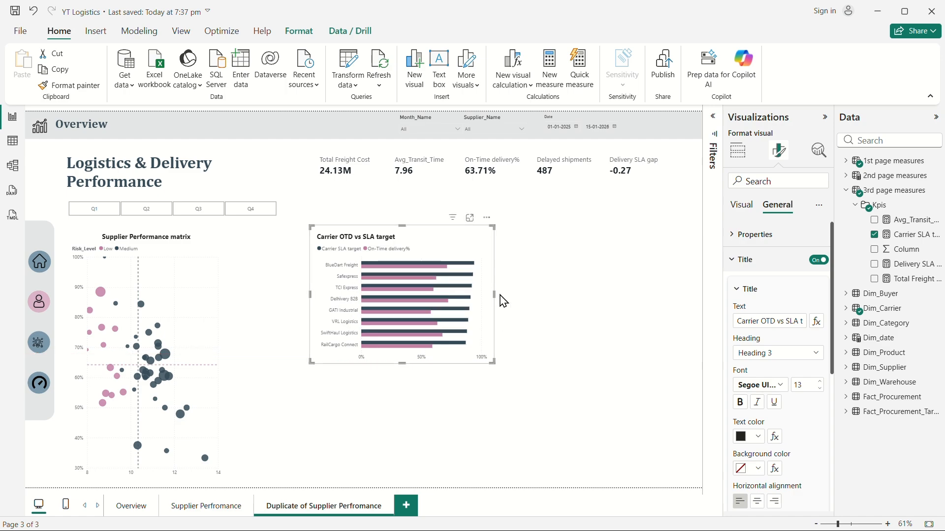
drag(492, 292, 478, 435)
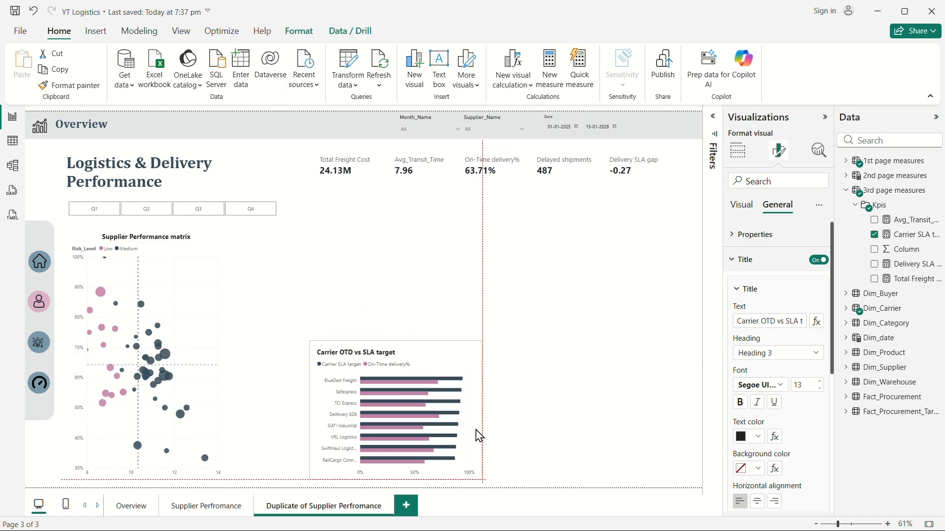
click(742, 206)
click(818, 410)
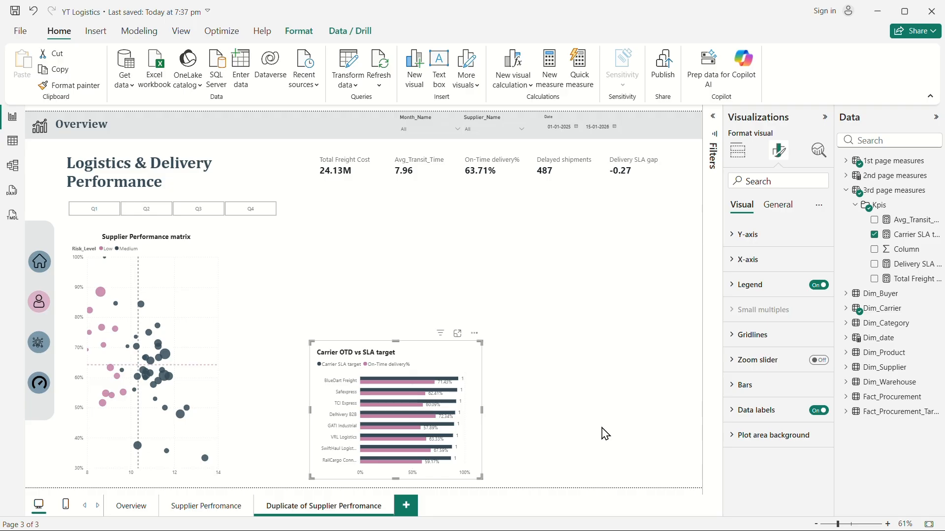
Format the Carrier SLA target measure as a percentage.
click(897, 237)
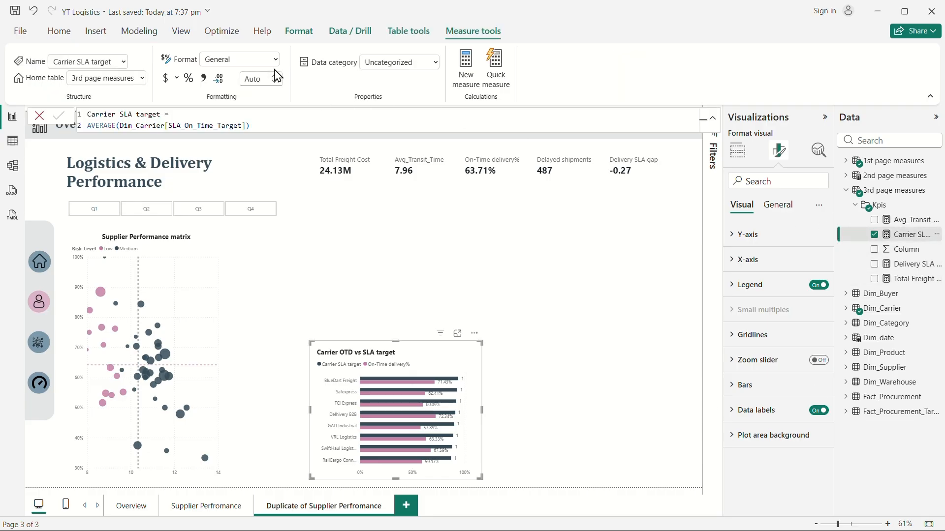
click(275, 59)
key(Escape)
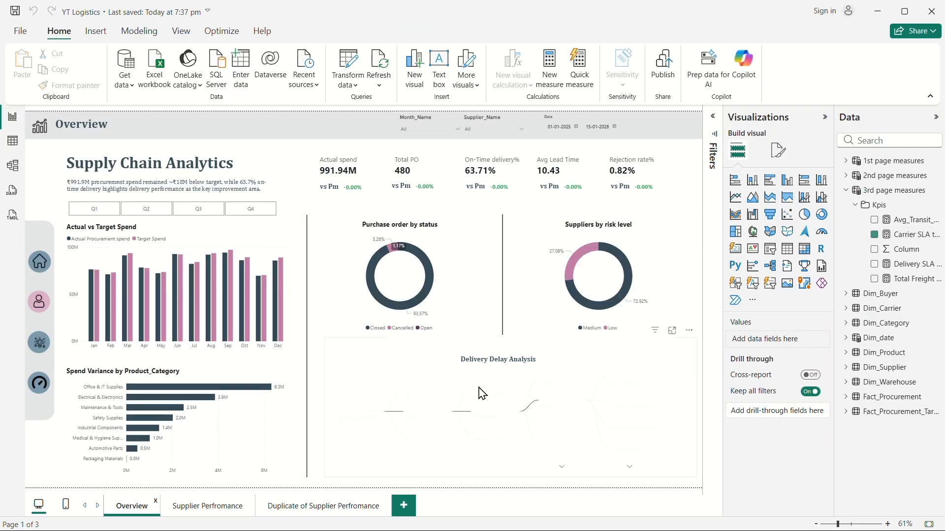
Copy the Purchase_Price_Var by Supplier_Name chart's formatting onto the Carrier OTD vs SLA target chart with Format painter.
click(237, 507)
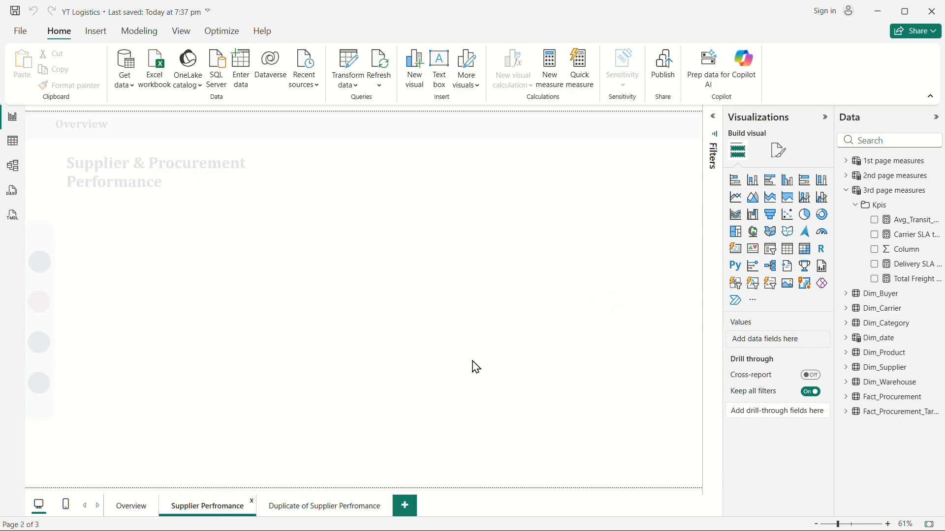
click(466, 270)
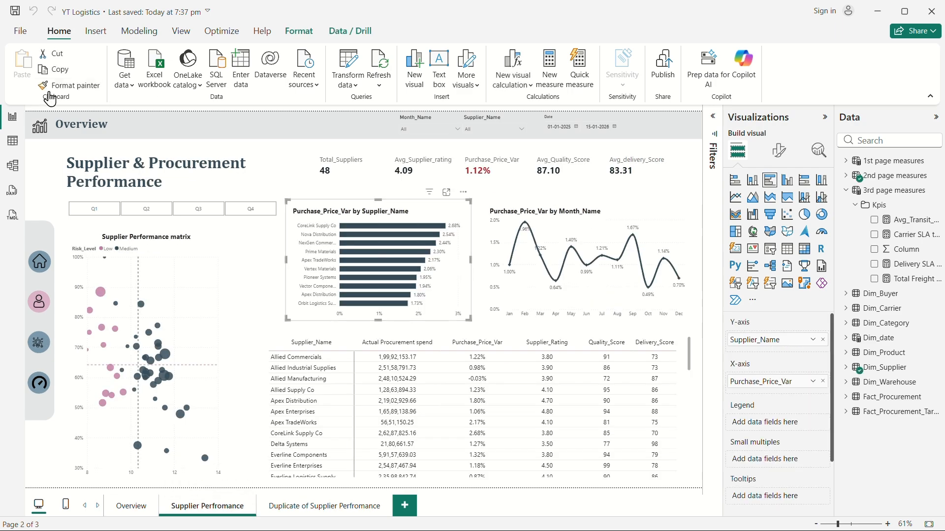
click(66, 86)
click(311, 507)
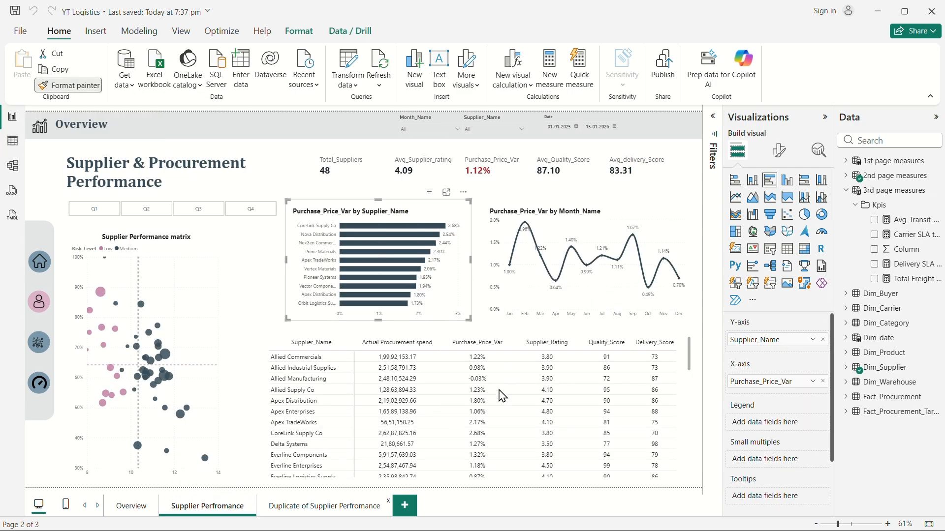
click(419, 365)
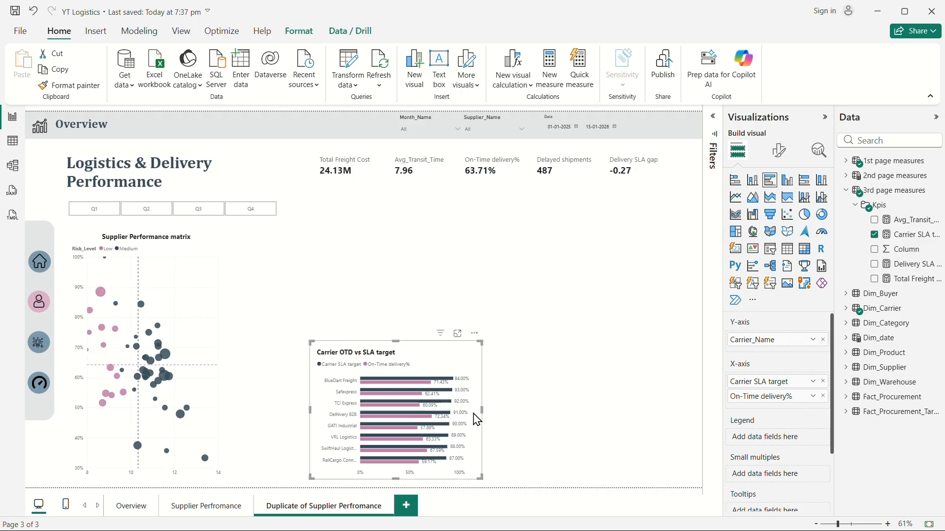
Shift the bar chart left, then insert a donut chart above it and resize and position it.
drag(437, 361, 401, 364)
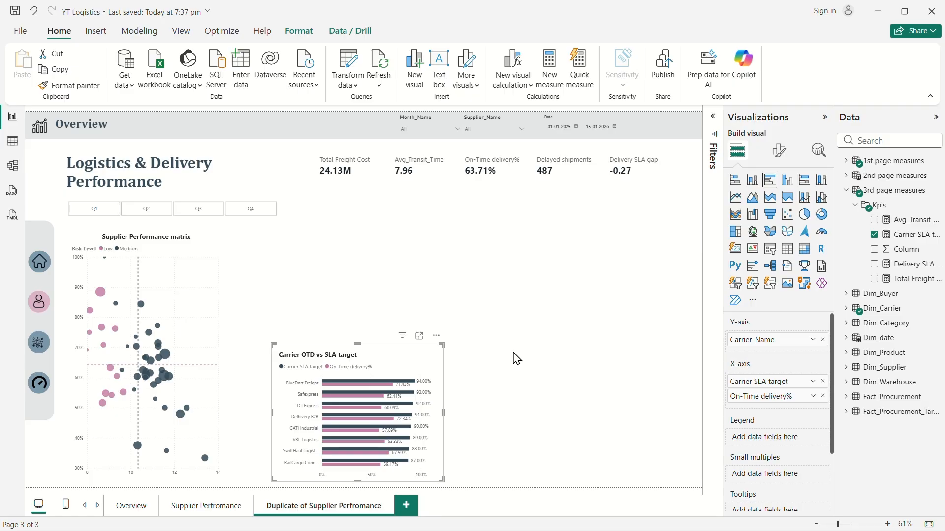
click(560, 293)
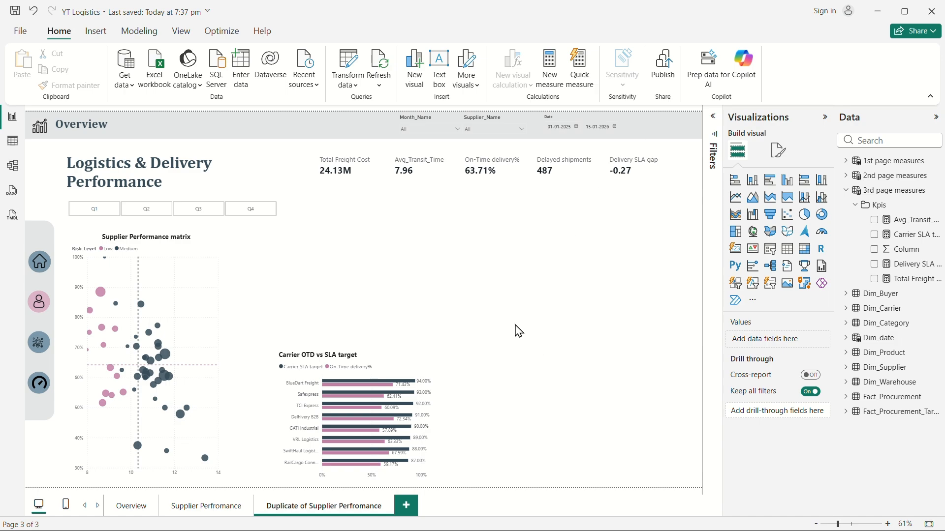
click(823, 217)
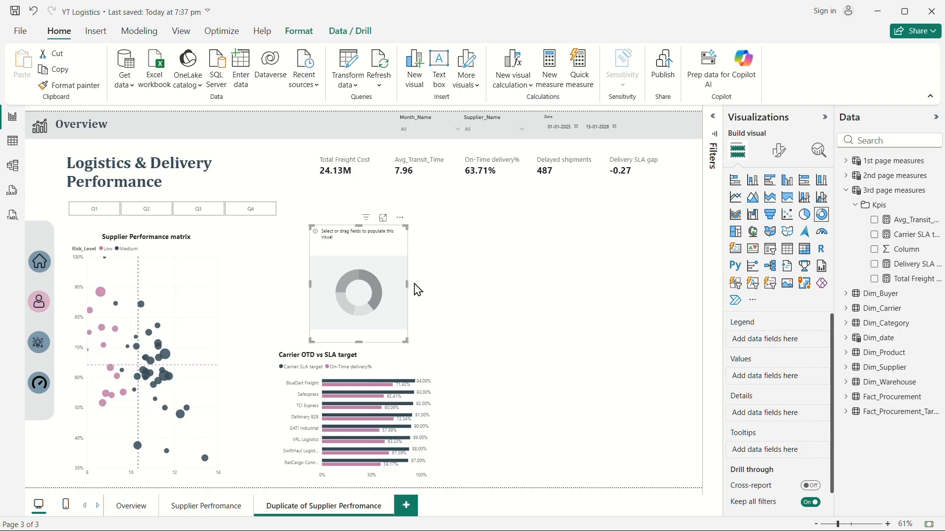
drag(409, 336, 458, 341)
drag(376, 296, 364, 298)
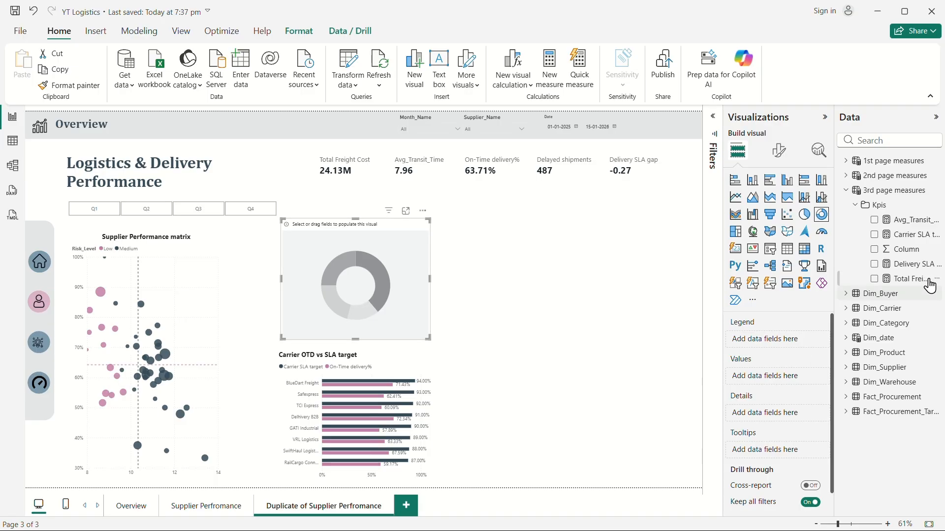
Put Transport_Mode in the donut chart's legend, found by searching "trans".
click(848, 193)
click(865, 143)
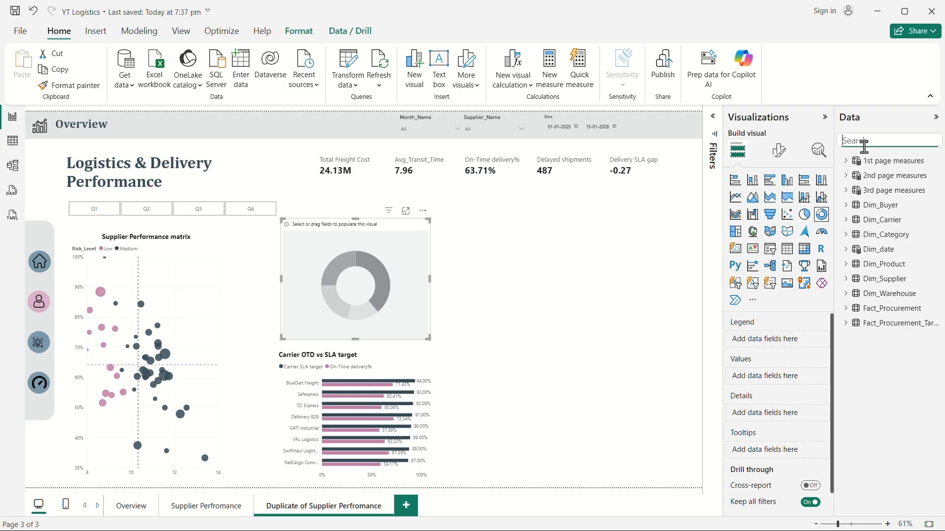
text(trans)
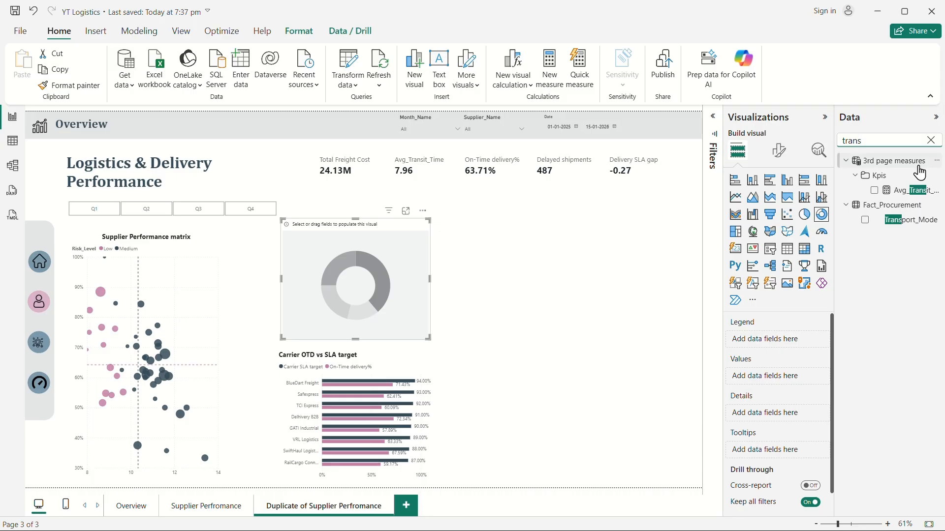
drag(911, 221, 791, 347)
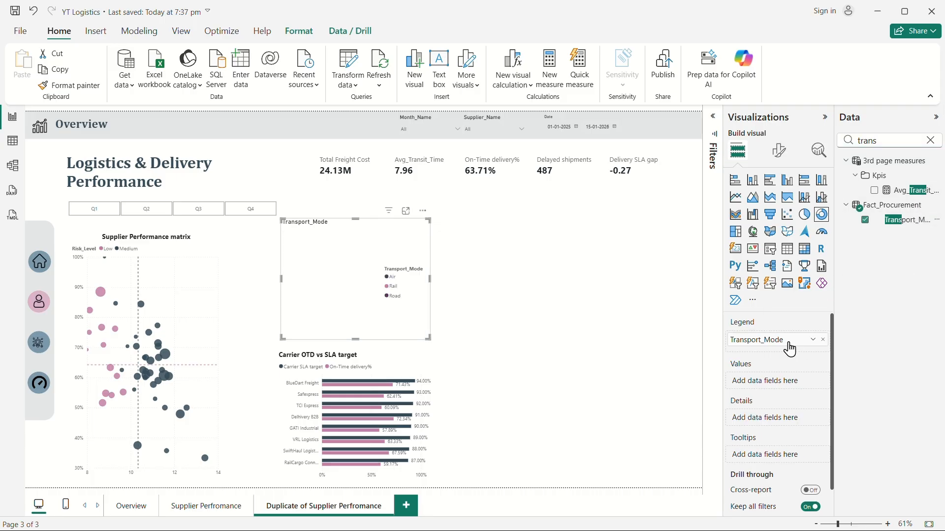
Add Total Freight Cost to the donut chart's values, found by searching "tota".
click(930, 141)
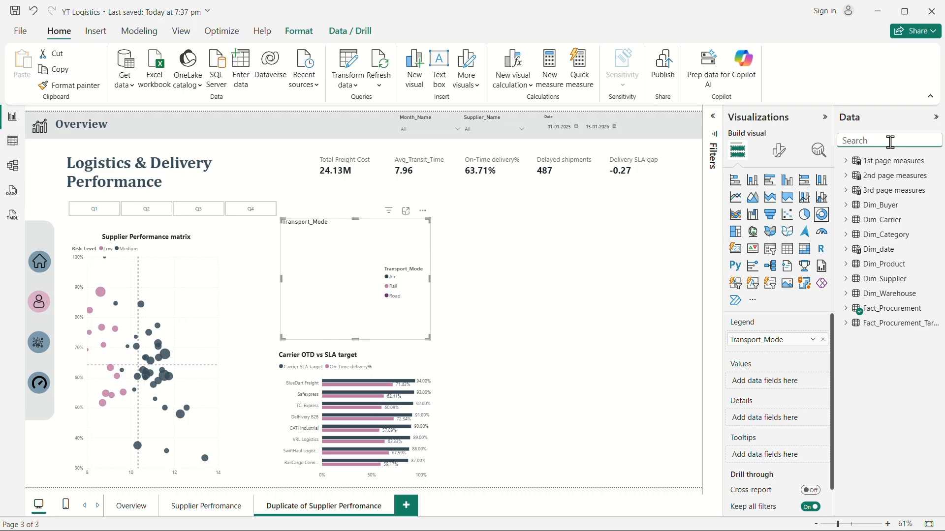
text(tota)
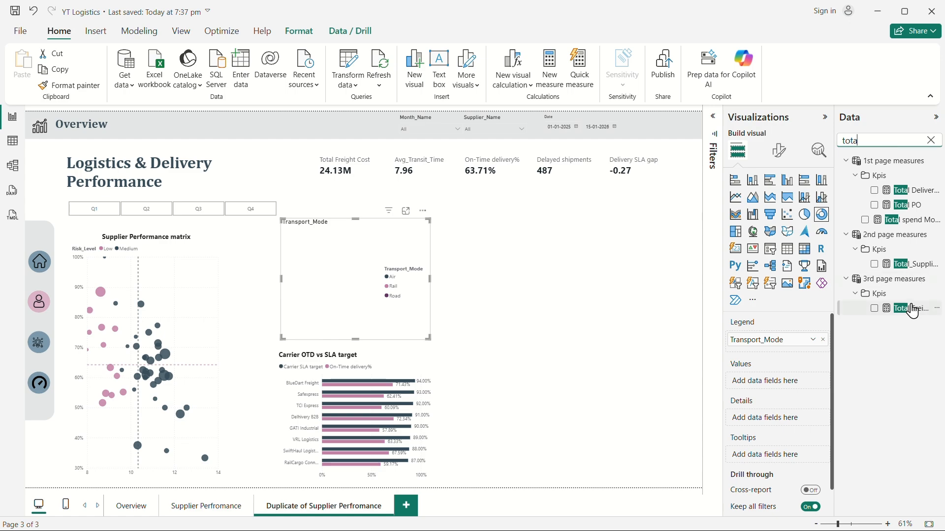
drag(912, 311, 785, 381)
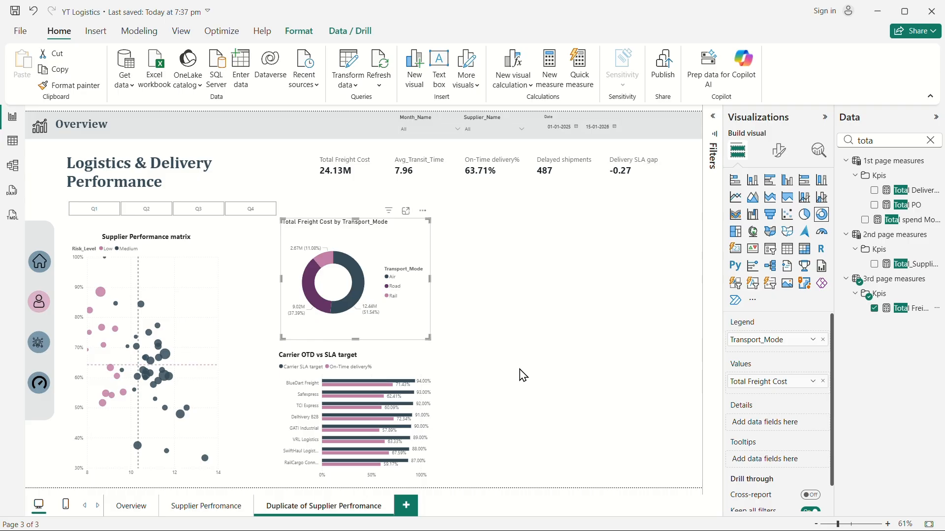
Copy the Suppliers by risk level donut's formatting from the Overview page onto the freight donut with Format painter.
click(824, 117)
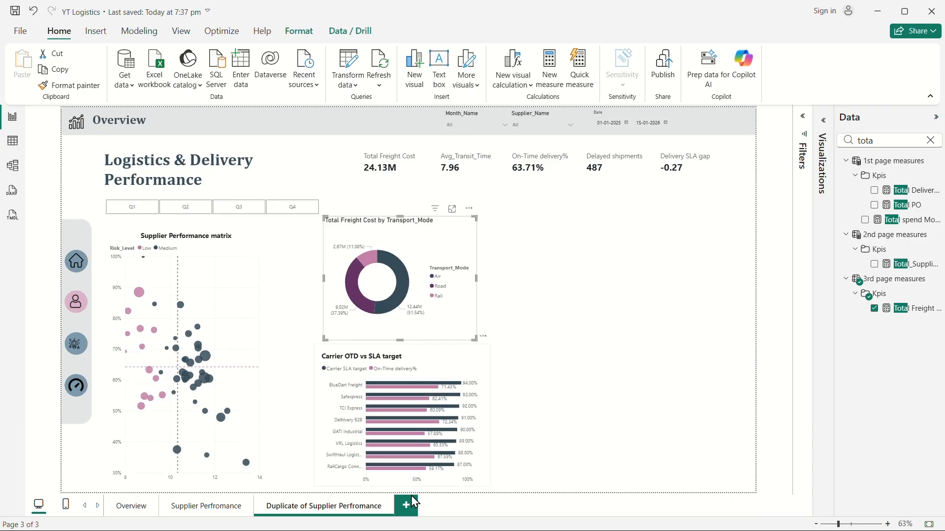
click(183, 514)
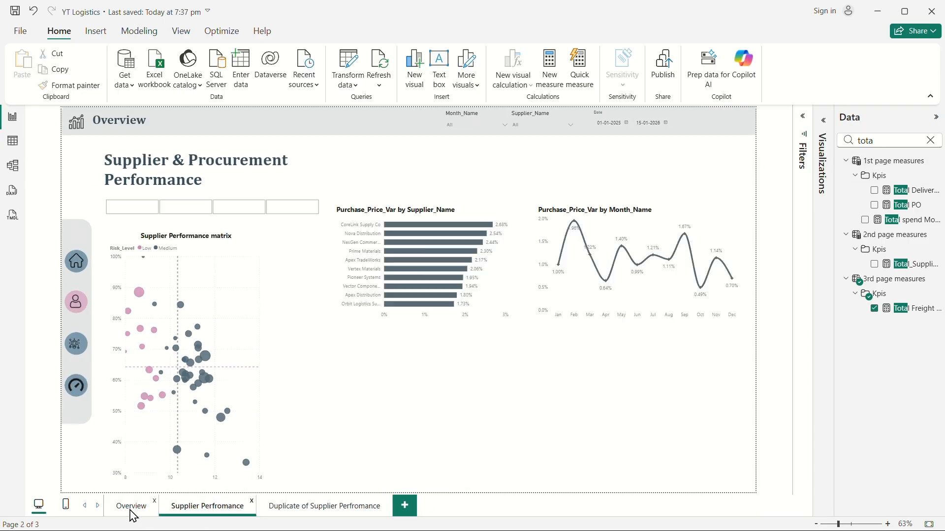
click(131, 509)
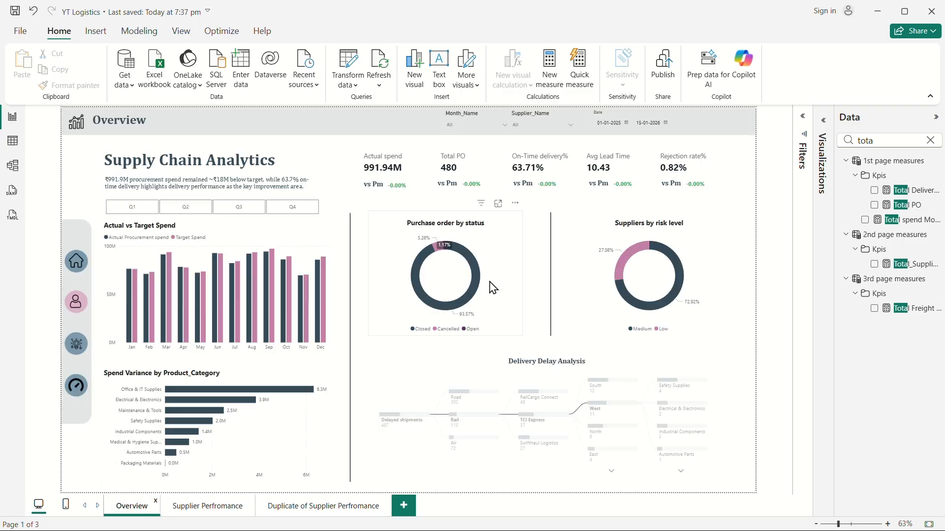
click(714, 231)
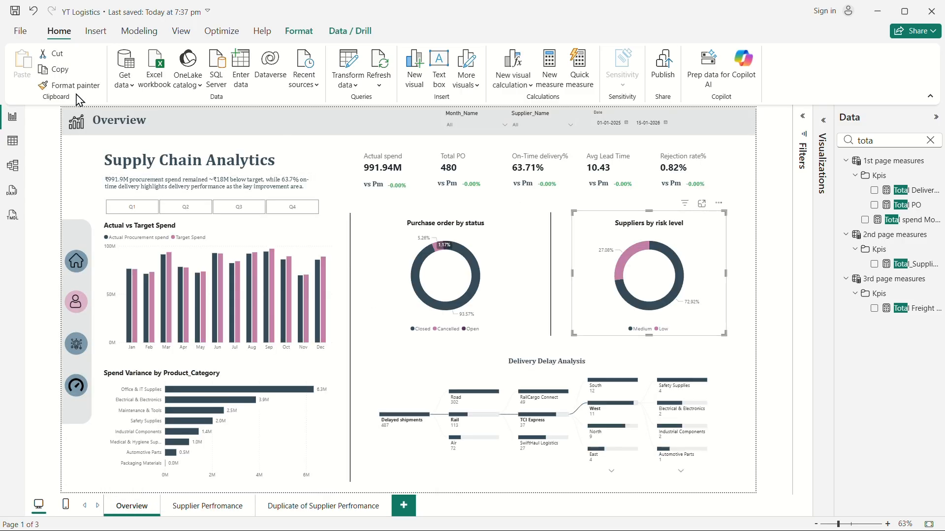
click(69, 85)
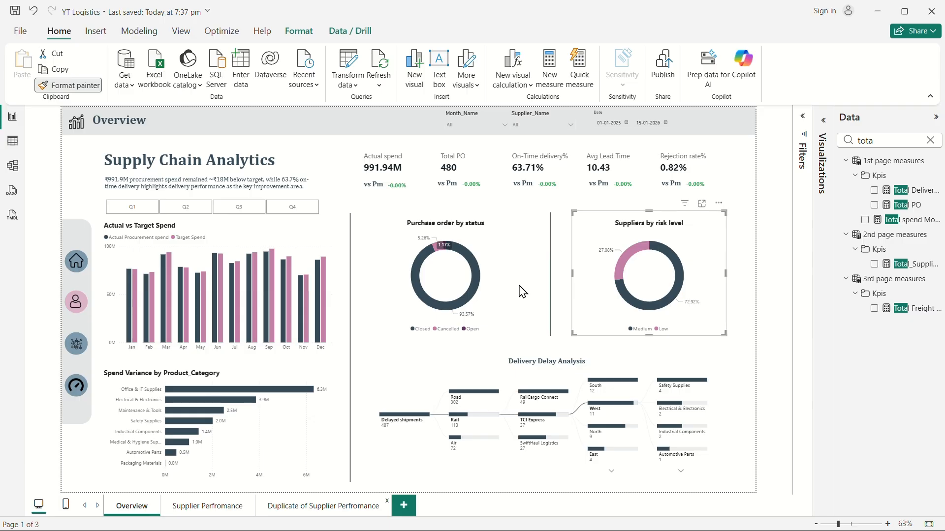
click(323, 506)
click(426, 258)
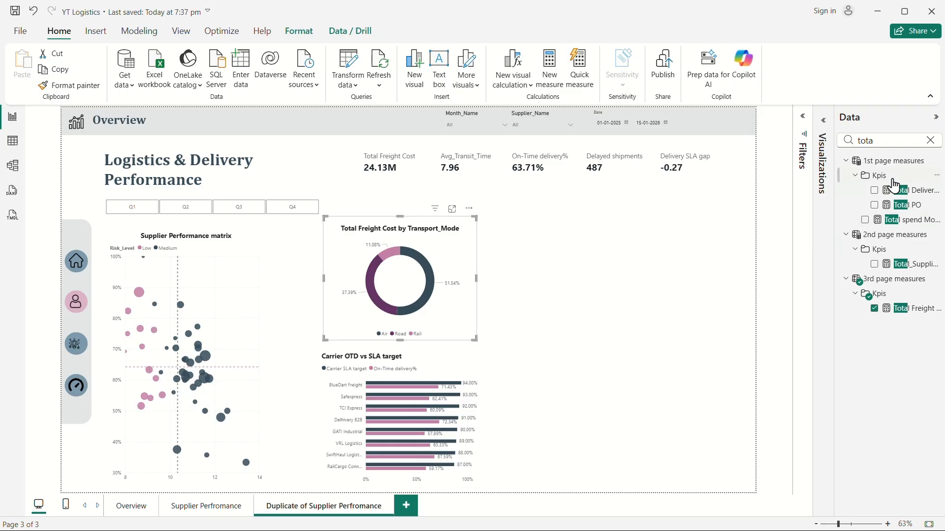
Set the freight donut's Road slice colour to a light pink theme colour.
click(921, 139)
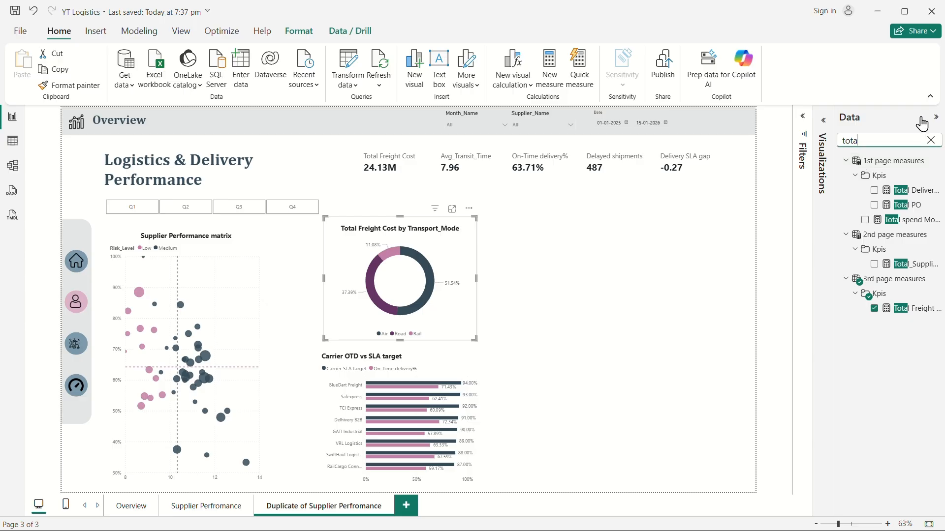
click(823, 120)
click(779, 166)
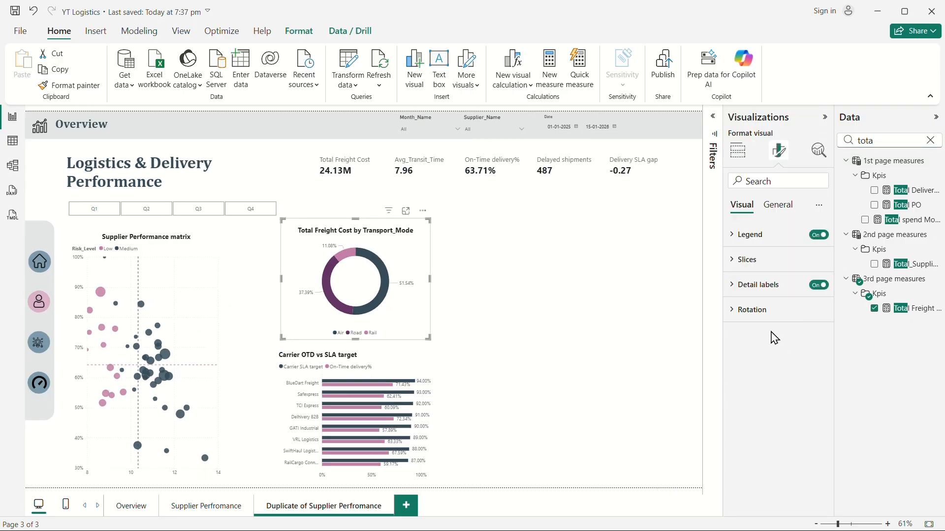
click(741, 263)
click(743, 355)
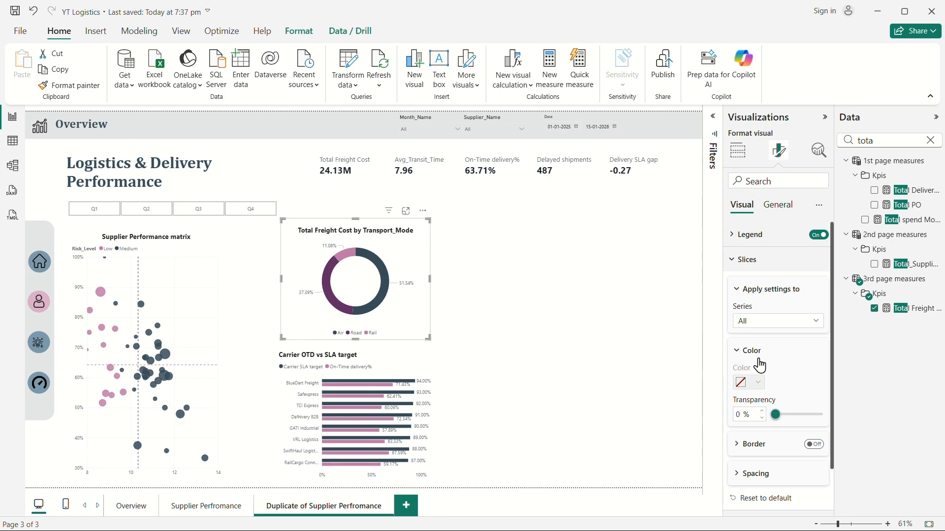
click(764, 326)
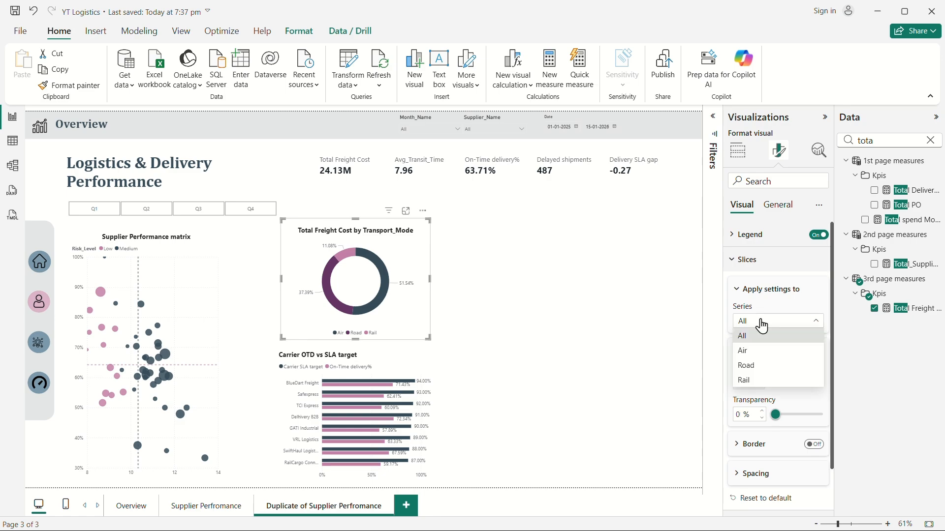
click(763, 365)
click(748, 382)
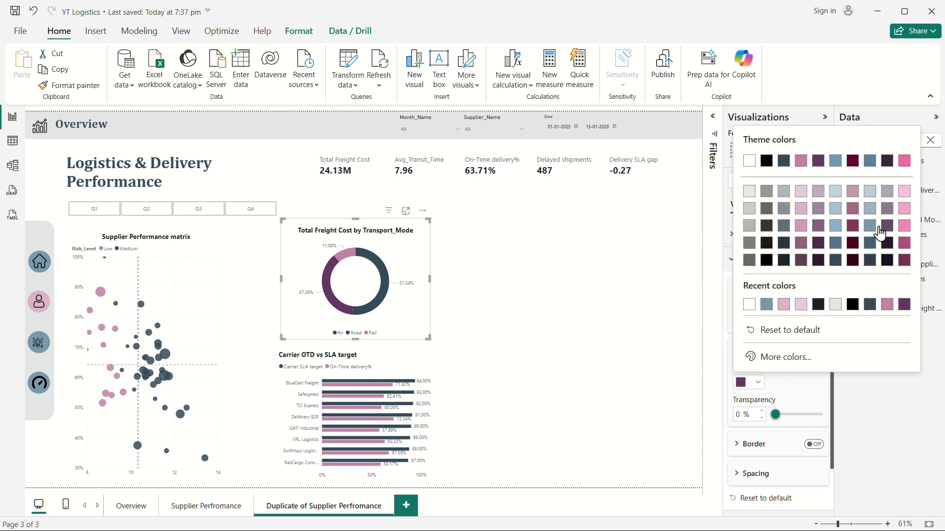
click(905, 192)
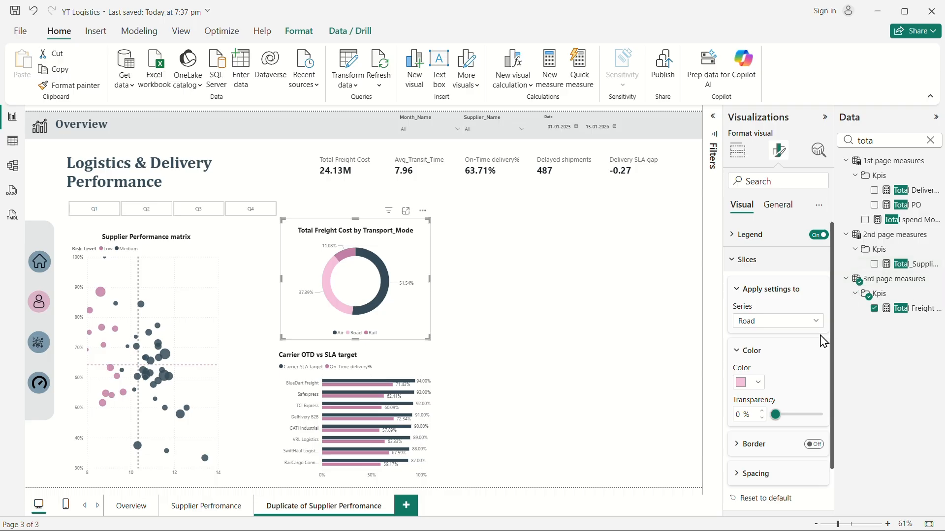
Move the donut chart up and stretch the carrier SLA bar chart's top edge upward beneath it.
click(585, 330)
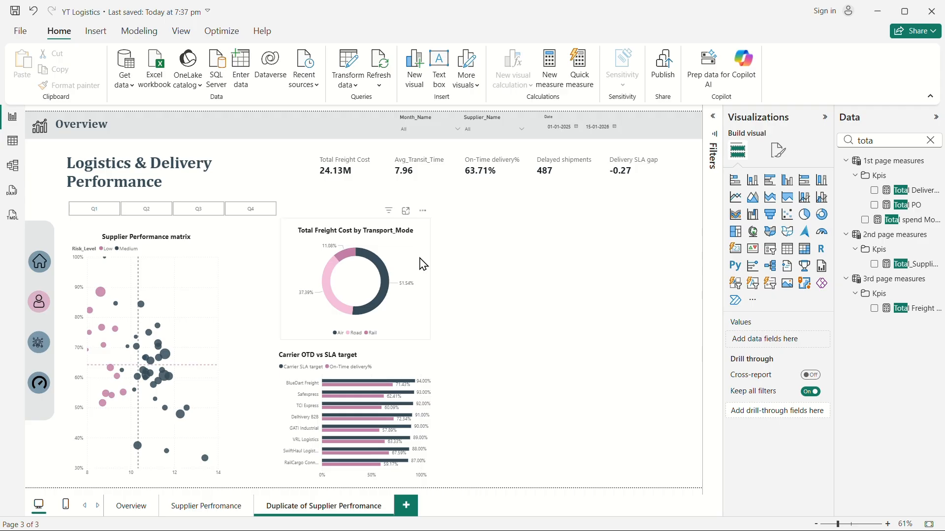
click(399, 258)
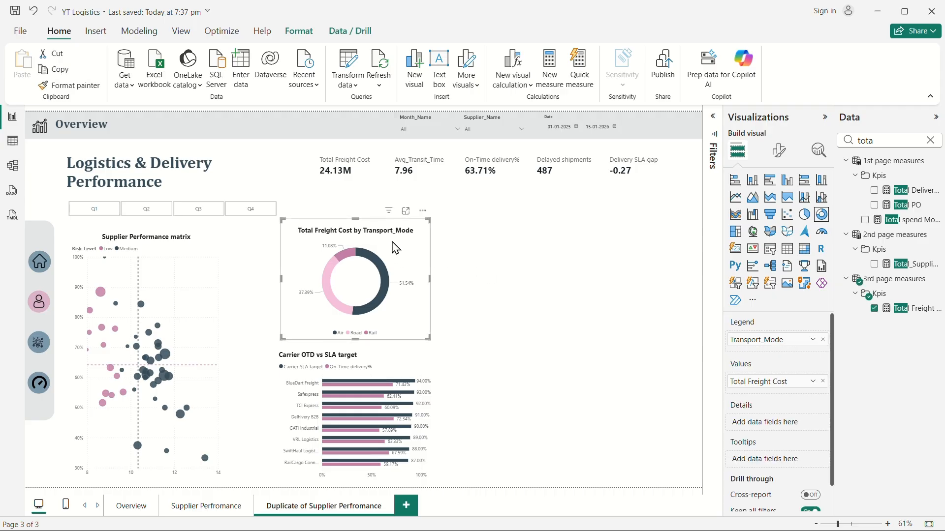
drag(397, 248, 392, 228)
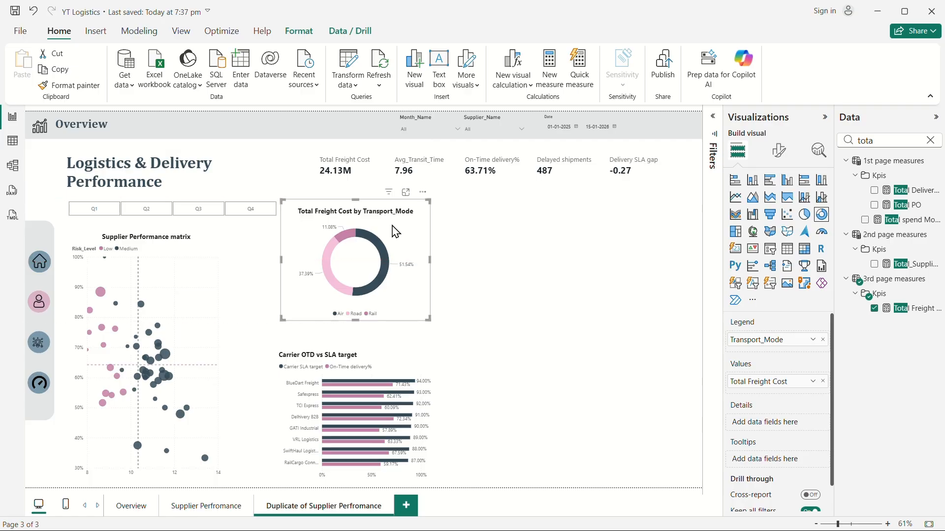
click(388, 361)
drag(358, 341, 360, 338)
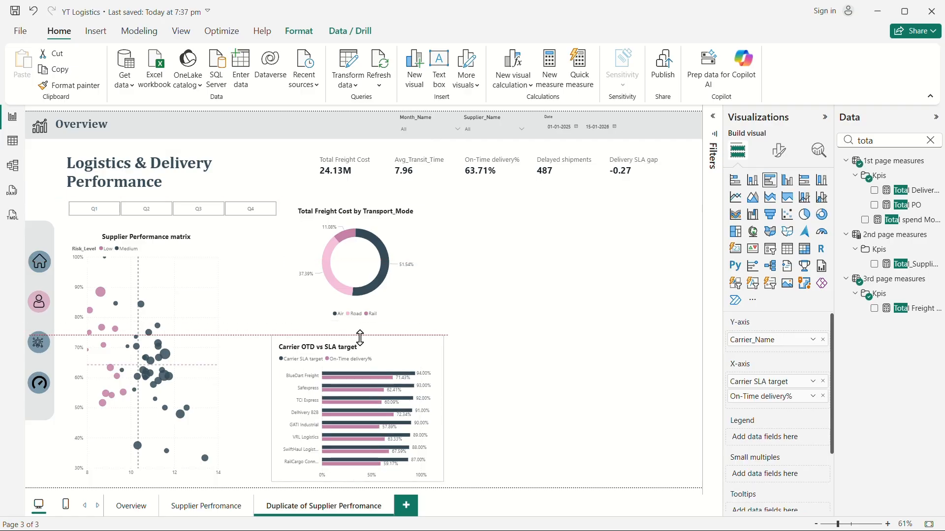
Widen the carrier SLA bar chart slightly.
click(538, 267)
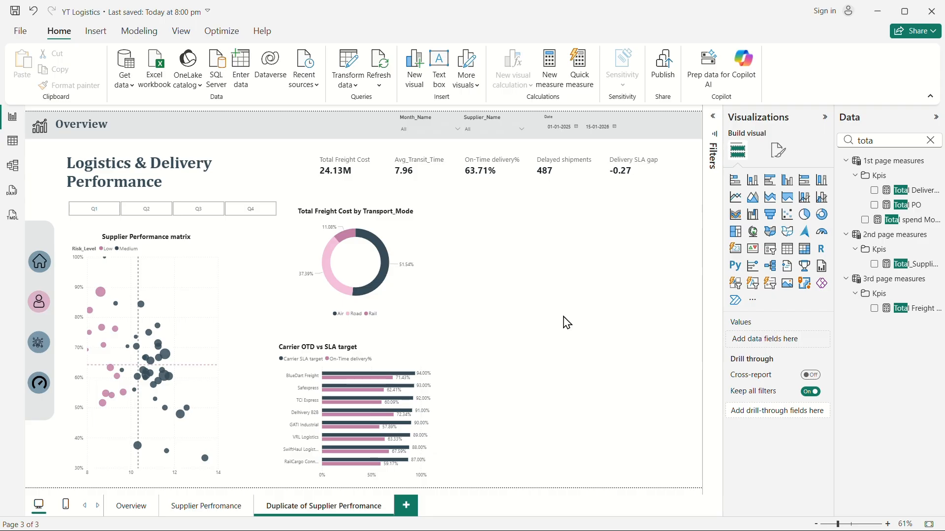
click(443, 384)
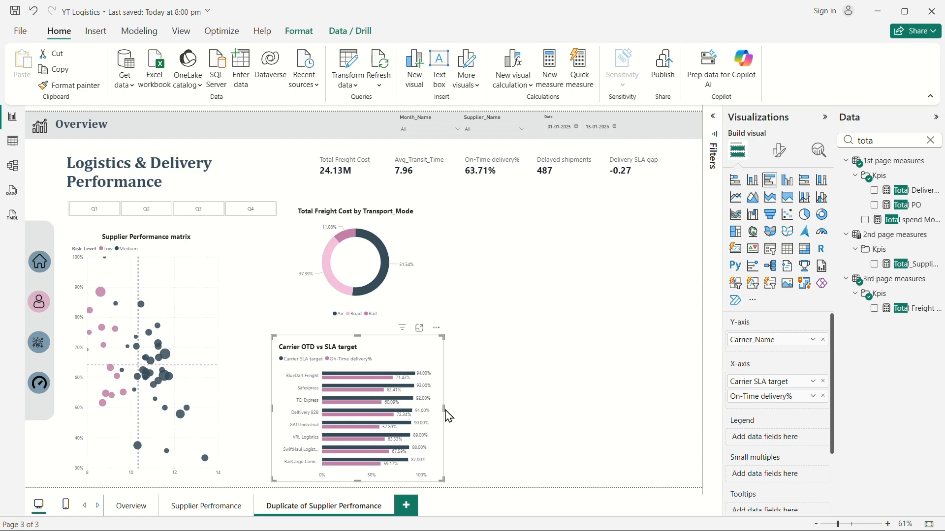
drag(446, 410, 454, 415)
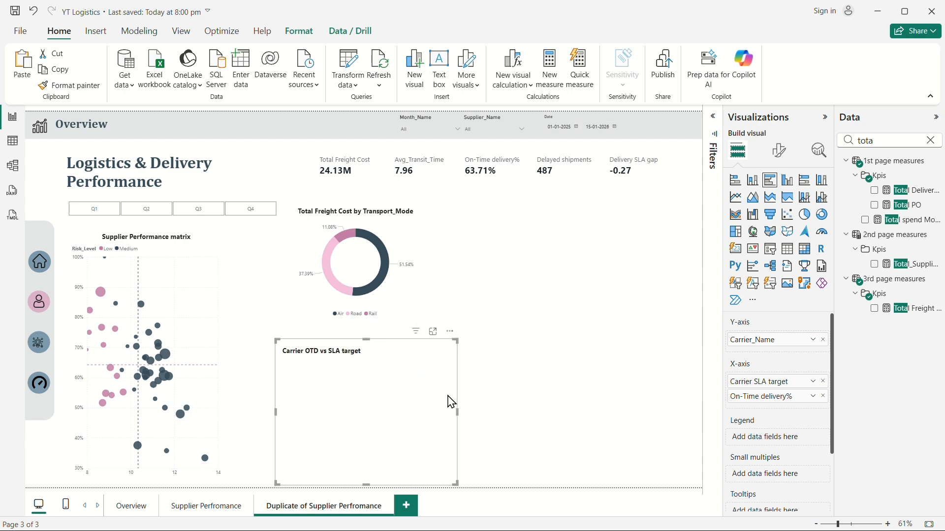
Duplicate the carrier SLA bar chart and place the copy to its right.
key(ctrl+c)
key(ctrl+v)
drag(422, 350, 628, 352)
Replace the duplicate chart's X-axis measures with Avg_Transit_Time from the 3rd page measures.
click(934, 138)
click(930, 140)
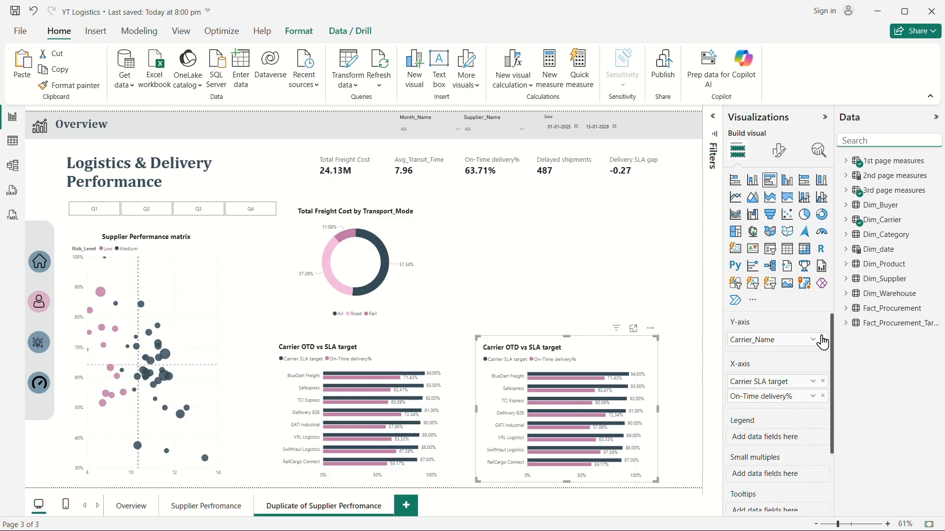
click(823, 384)
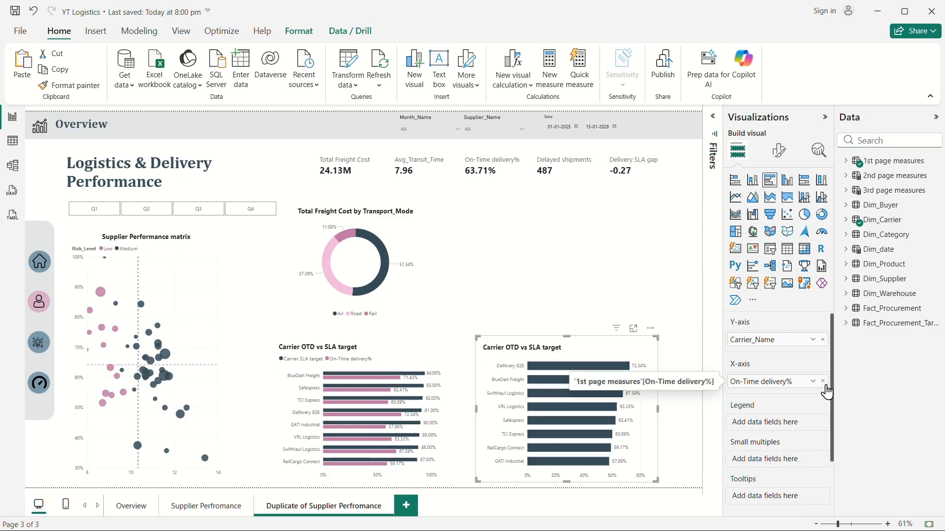
click(823, 383)
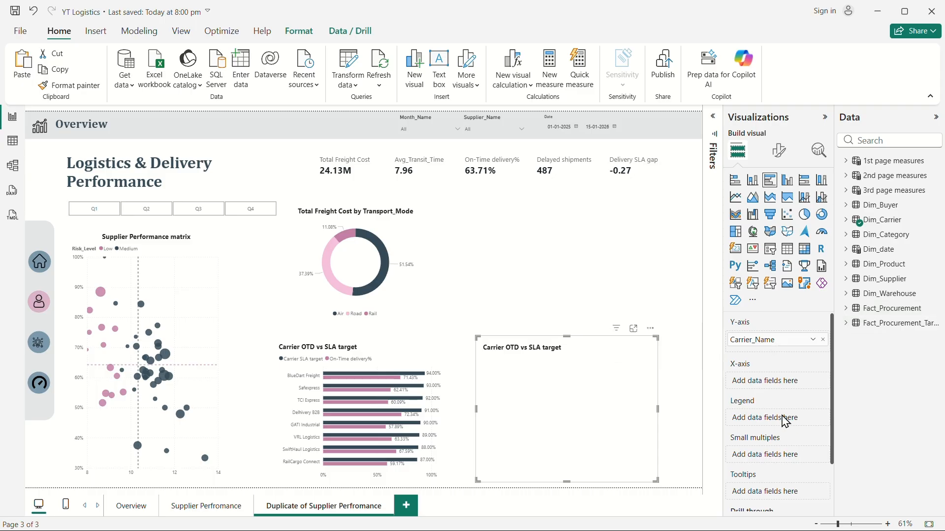
click(846, 190)
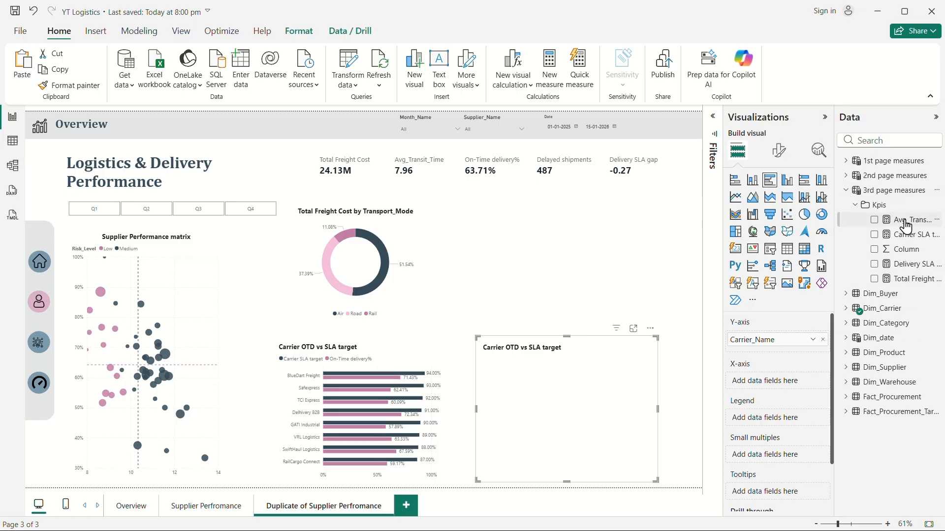
drag(905, 227, 783, 387)
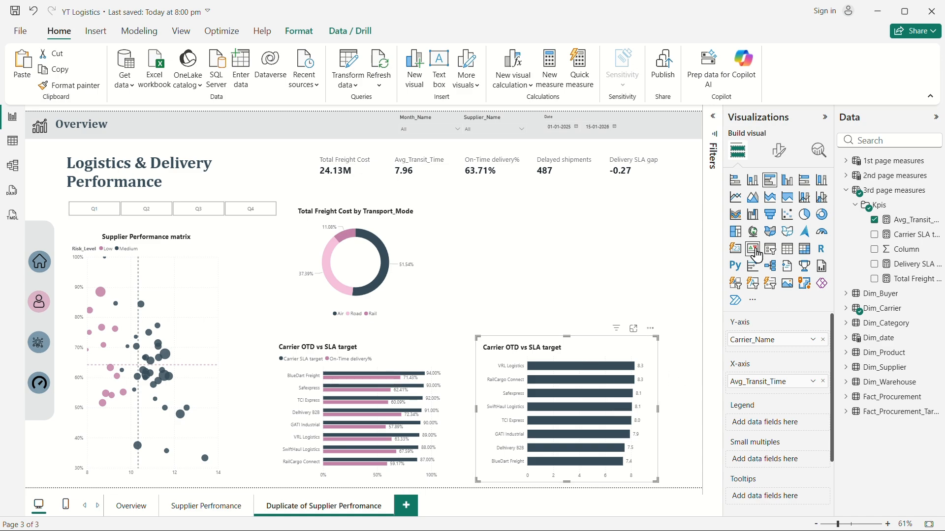
Retitle the duplicate chart "Avg Transit by carrier".
click(779, 151)
click(781, 212)
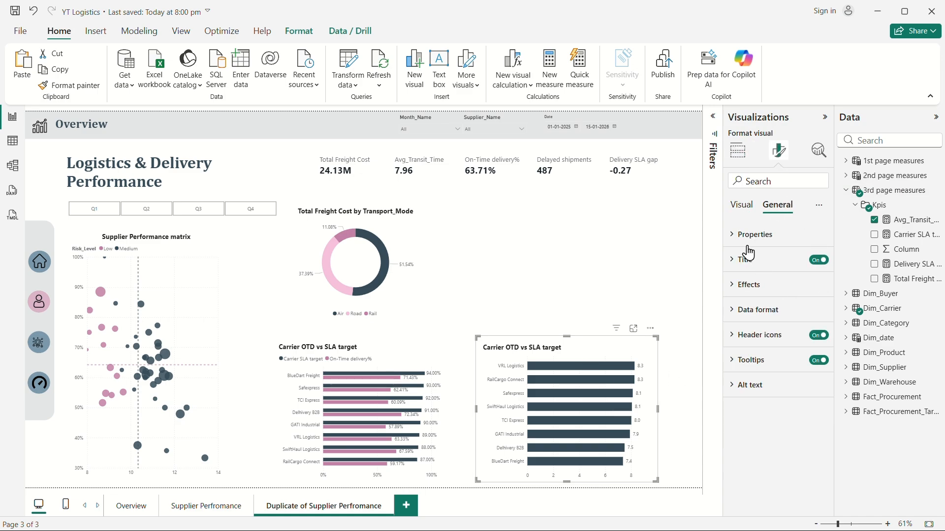
click(745, 259)
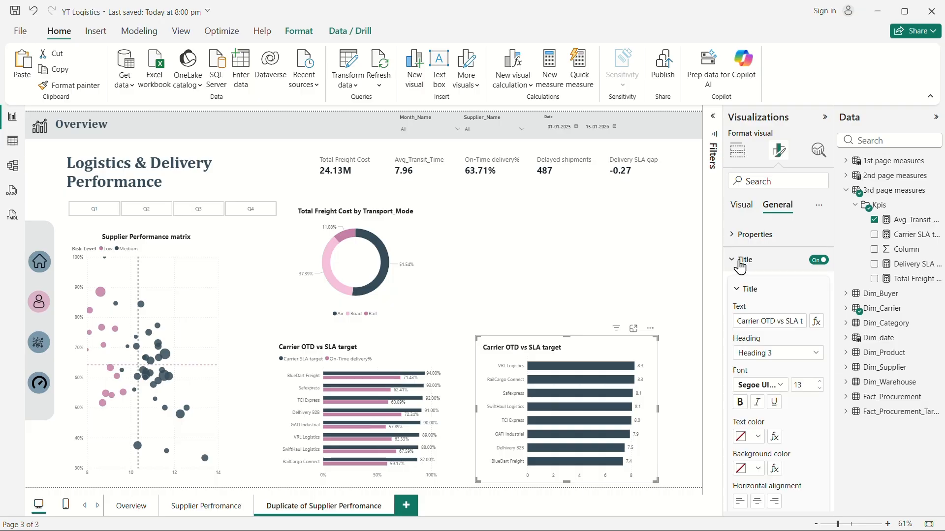
click(768, 321)
text(Avg Transit by carrier)
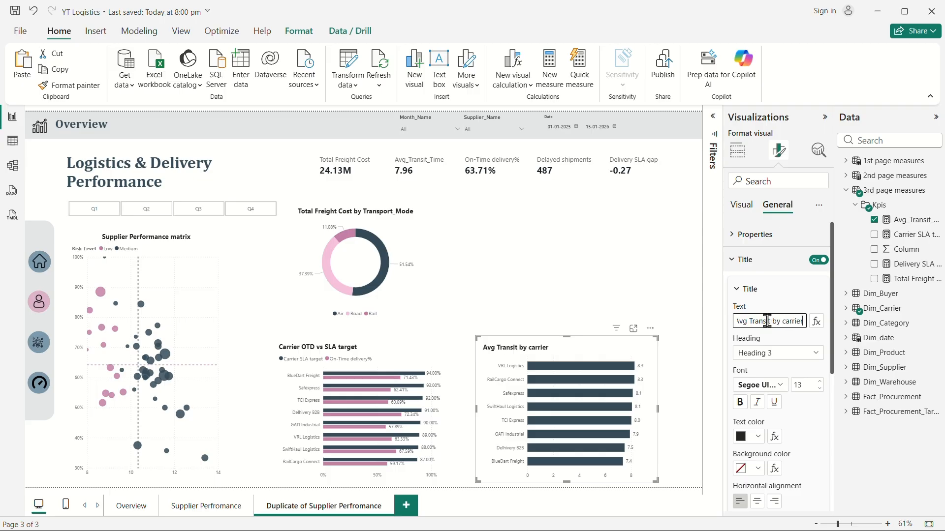
click(503, 279)
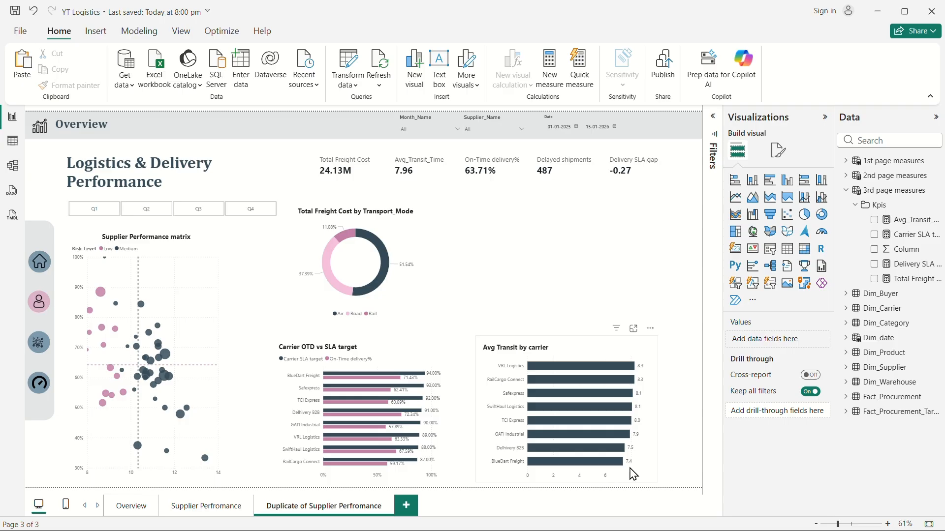
Hide the X-axis values on both the Avg Transit and Carrier OTD bar charts.
click(778, 150)
click(649, 398)
click(778, 151)
click(747, 259)
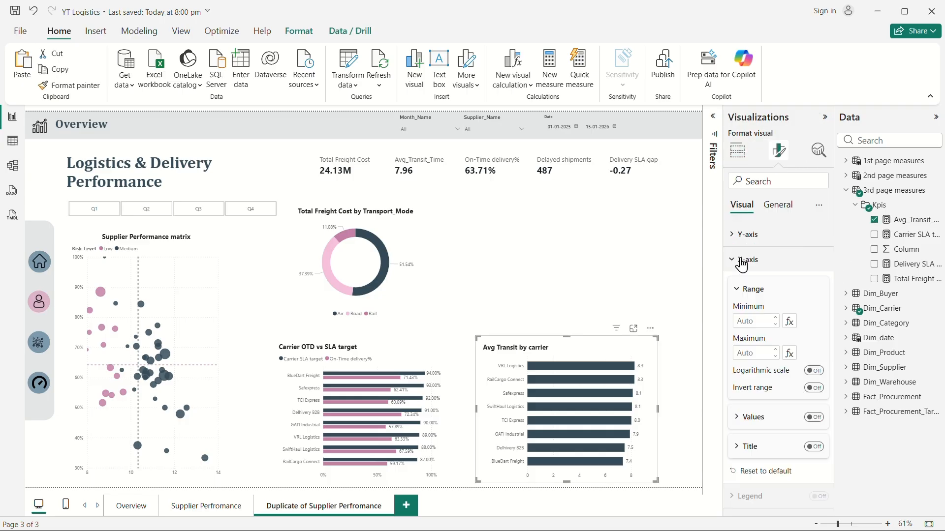
click(813, 418)
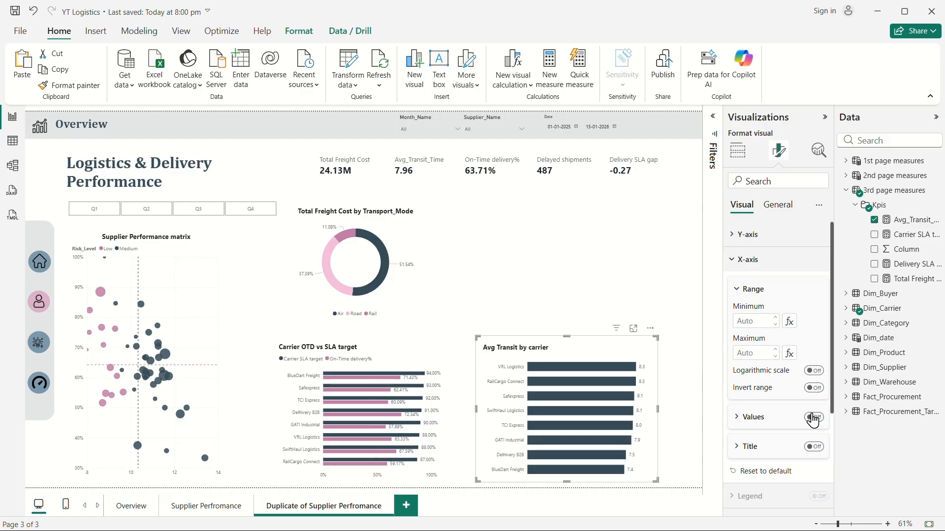
click(447, 473)
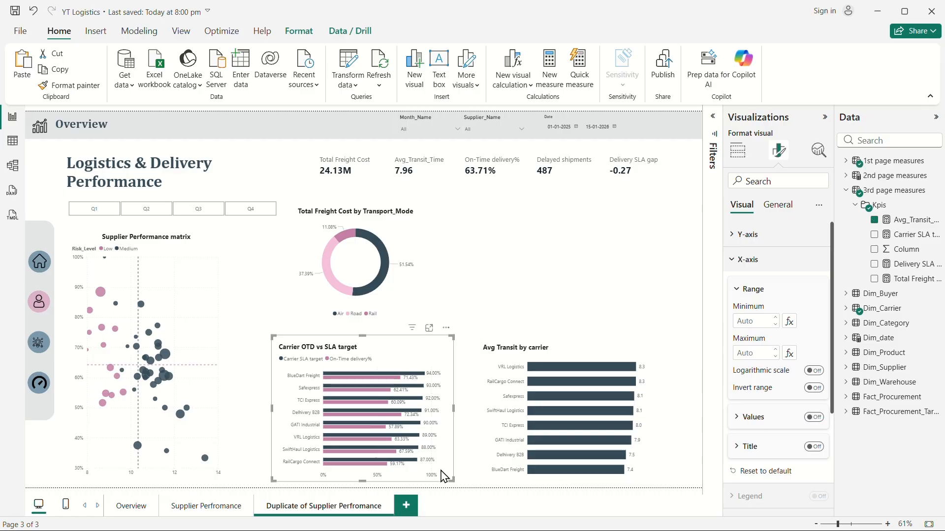
click(815, 418)
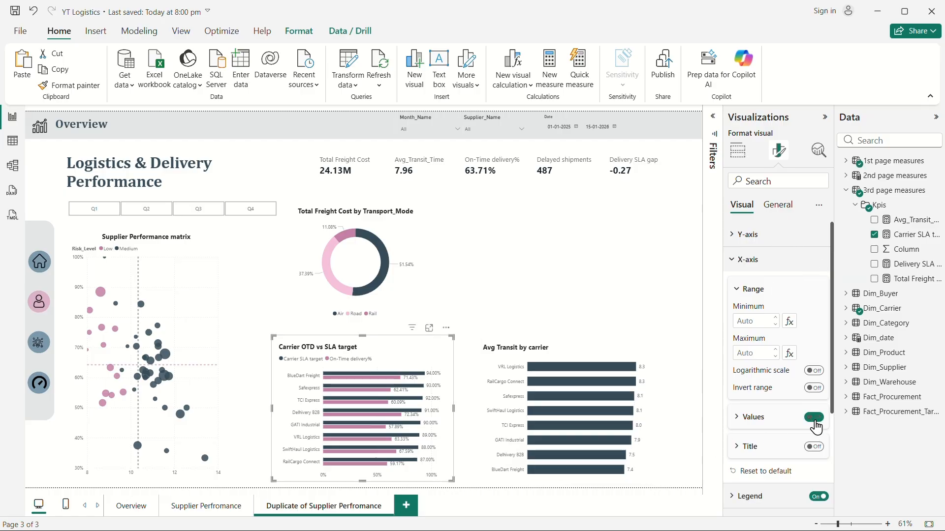
click(601, 309)
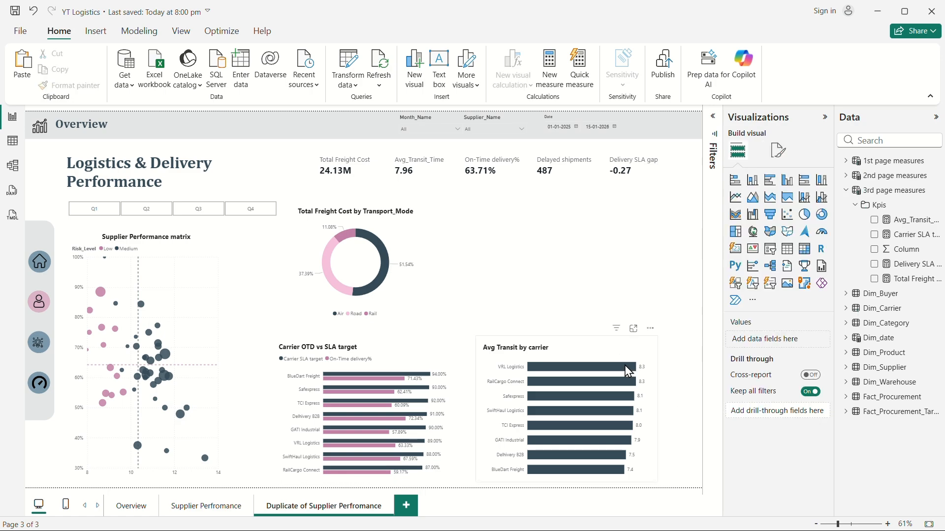
Remove all fields from the Supplier Performance matrix scatter chart.
click(592, 349)
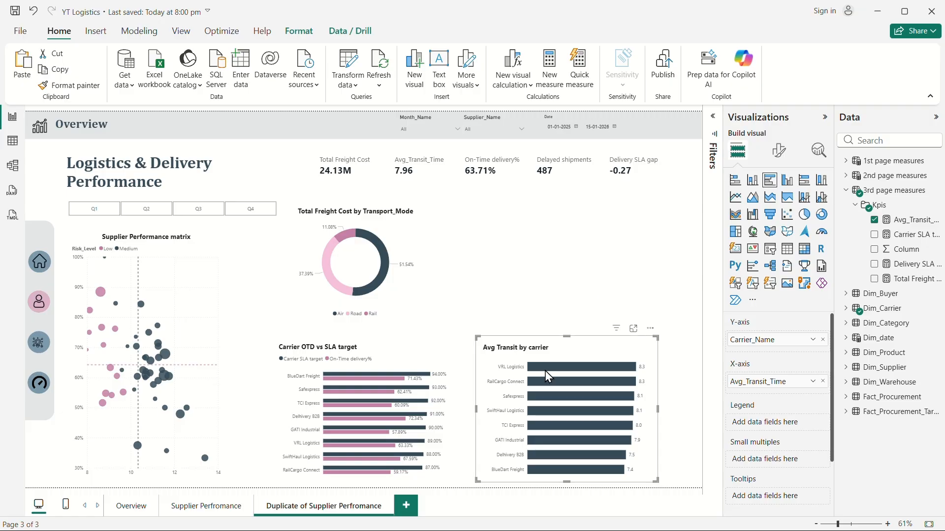
mouse_move(565, 369)
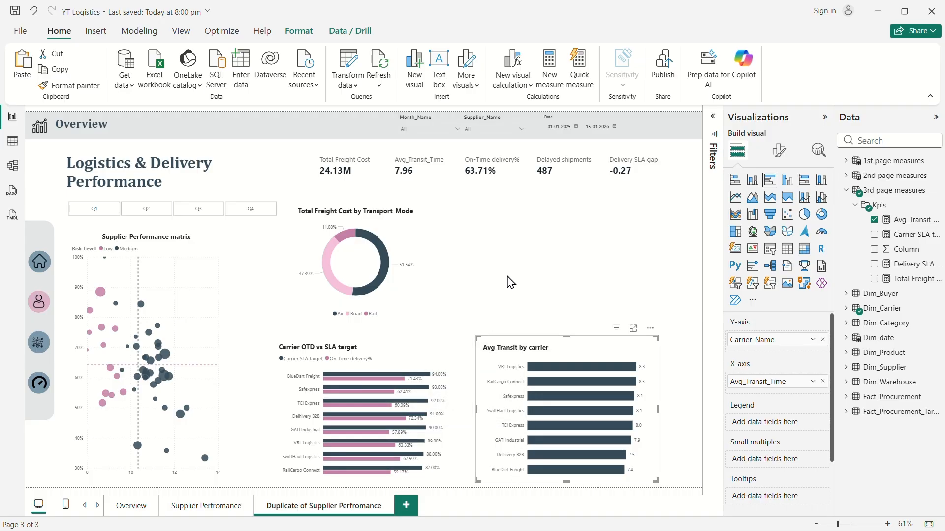
click(191, 311)
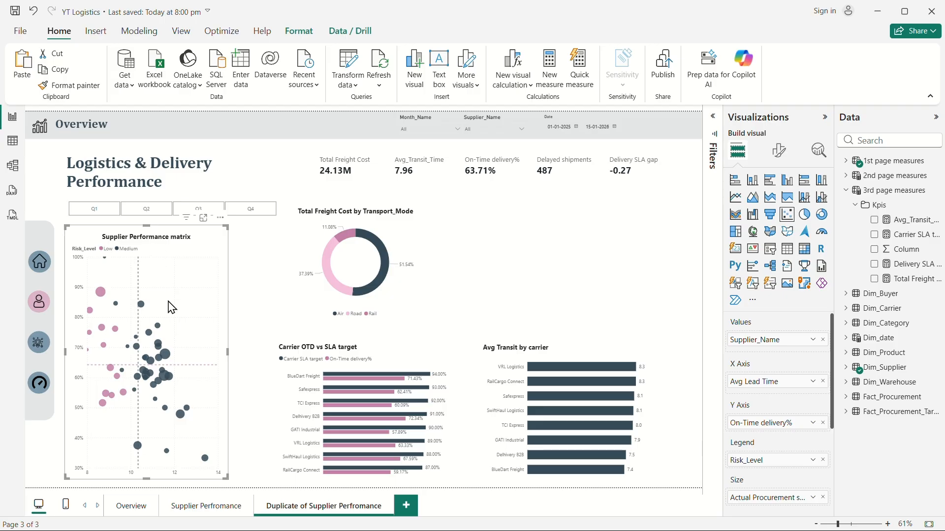
click(823, 339)
click(822, 376)
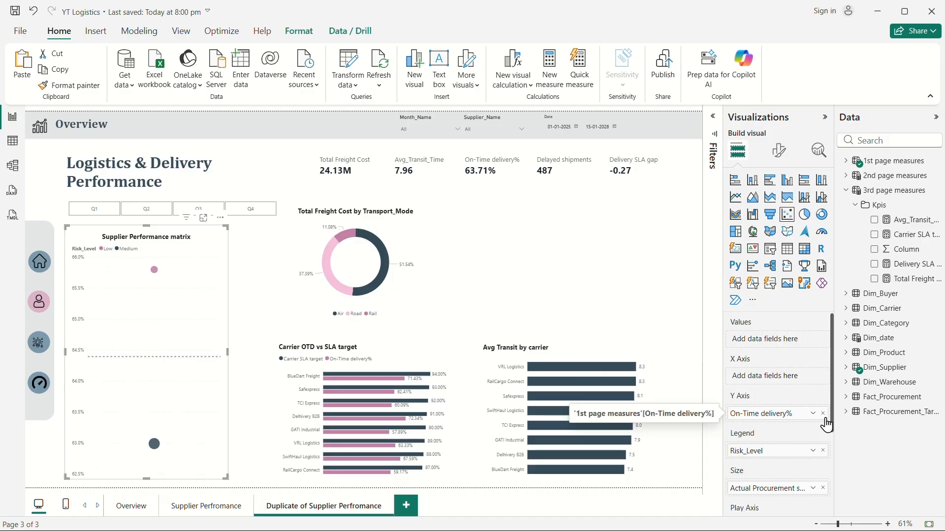
click(822, 413)
click(822, 451)
click(823, 488)
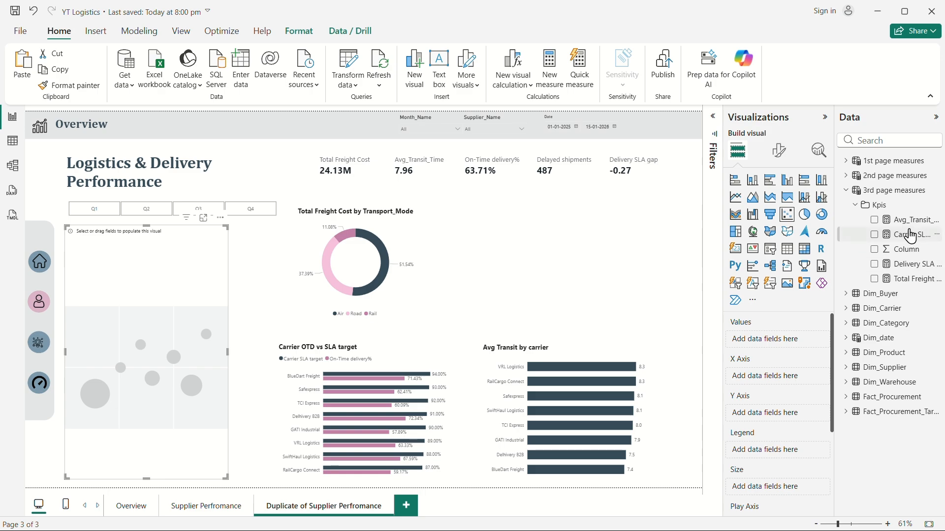
Put Avg_Transit_Time on the scatter's X Axis, Total Freight Cost on its Y Axis and Carrier_Name in Values.
drag(909, 229, 791, 386)
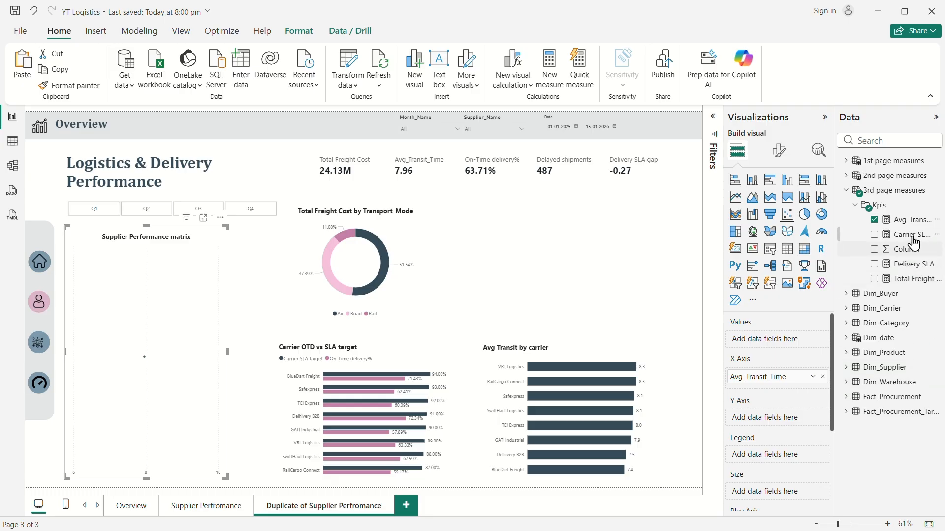
drag(917, 286, 784, 424)
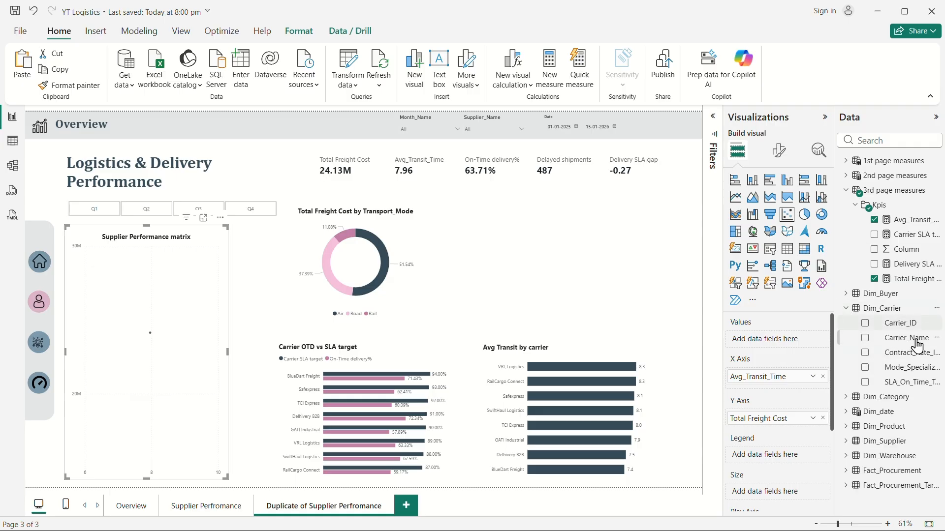
drag(911, 340, 780, 341)
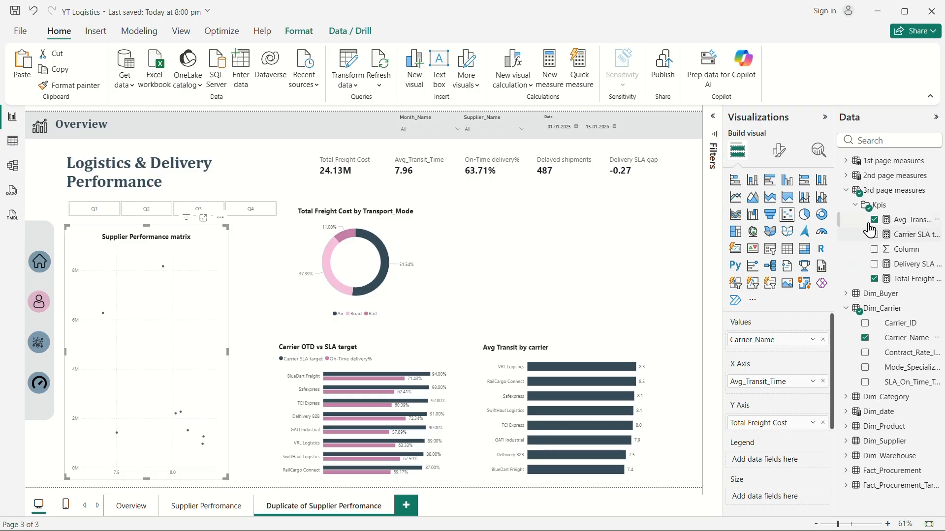
Add Transport_Mode to the scatter chart's Legend and shorten the chart's height.
click(869, 140)
text(trans)
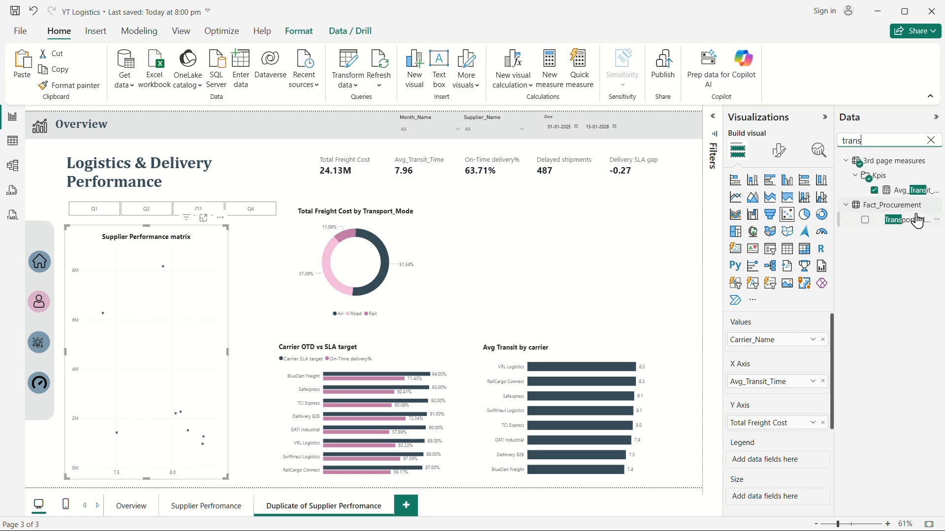
drag(910, 221, 800, 462)
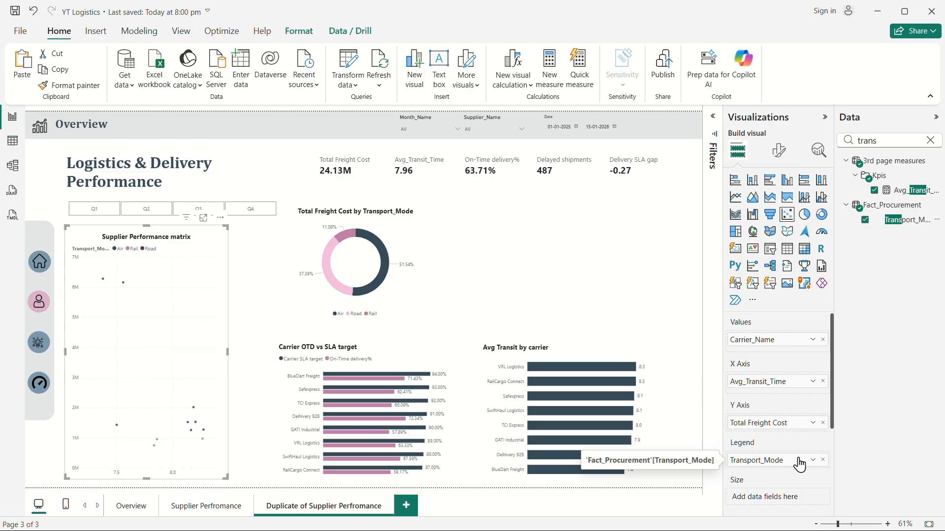
drag(141, 477, 166, 363)
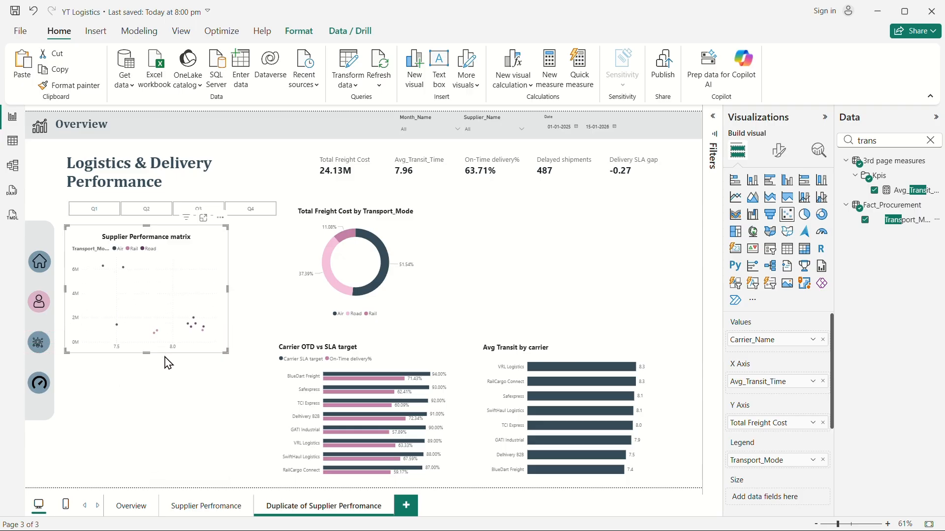
Set the scatter's marker size multiplier to 15.
click(779, 150)
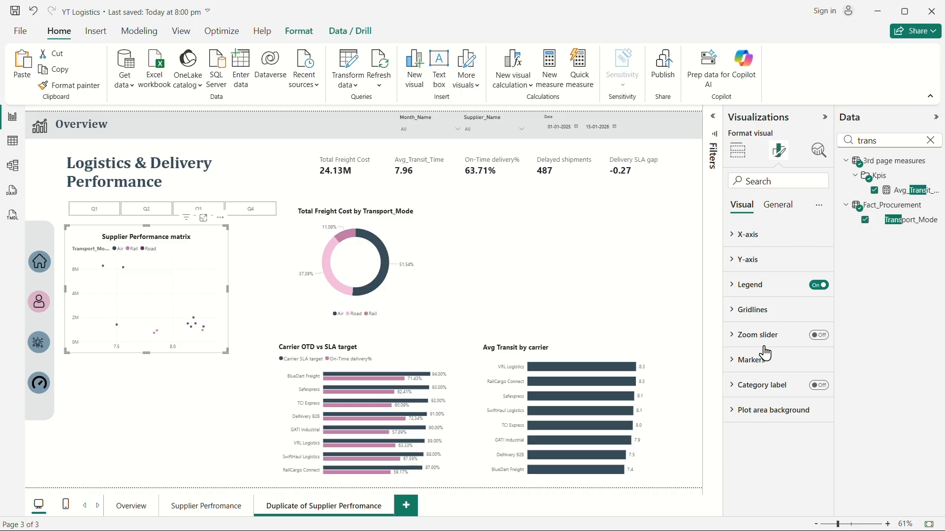
click(748, 362)
scroll(783, 399, down, 3)
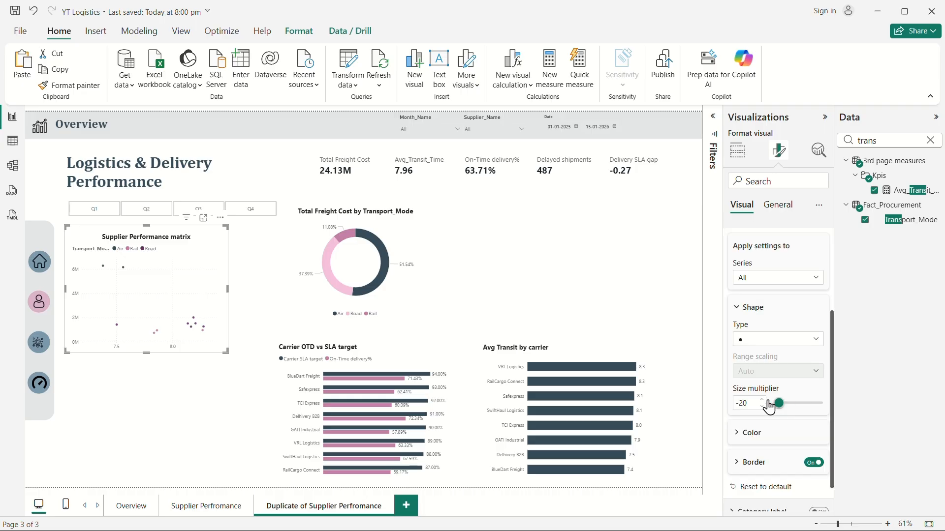
double_click(744, 403)
text(0)
click(763, 400)
click(762, 400)
click(762, 400)
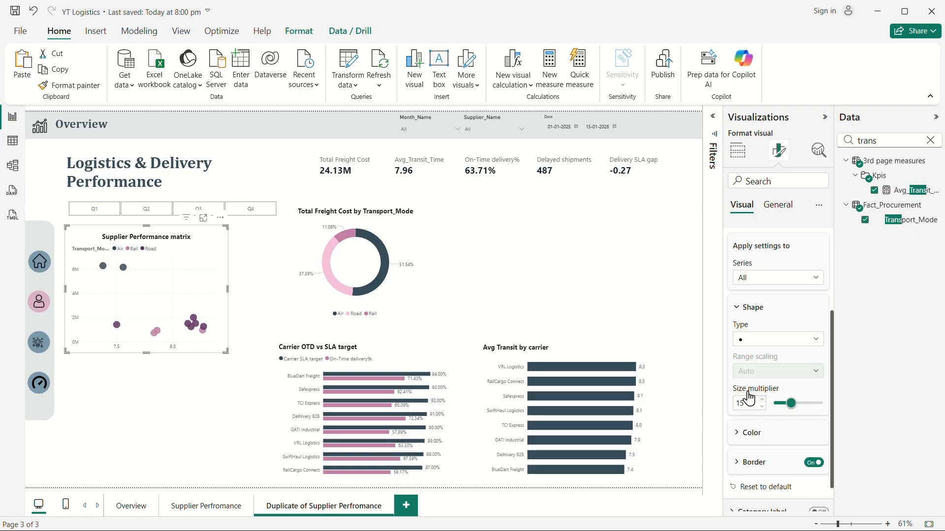
Examine the scatter's points and how selecting one cross-filters the page.
mouse_move(192, 329)
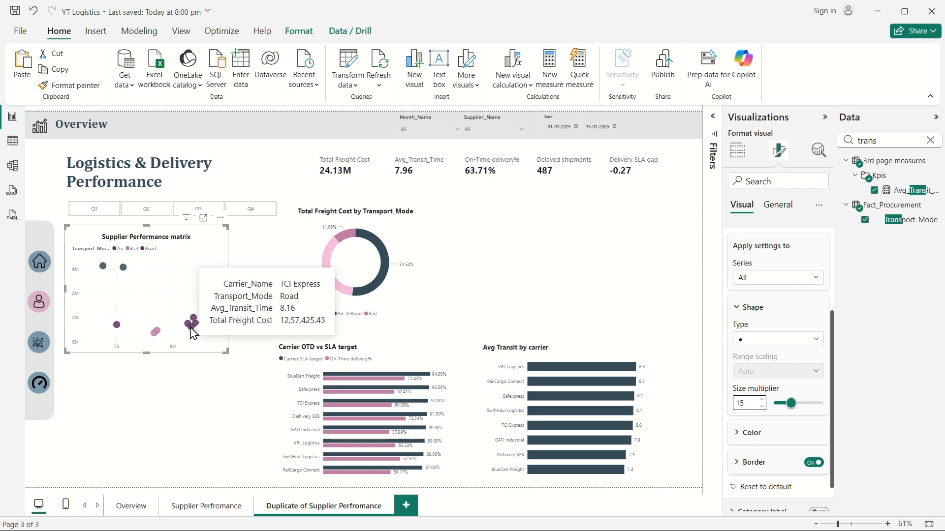
right_click(193, 333)
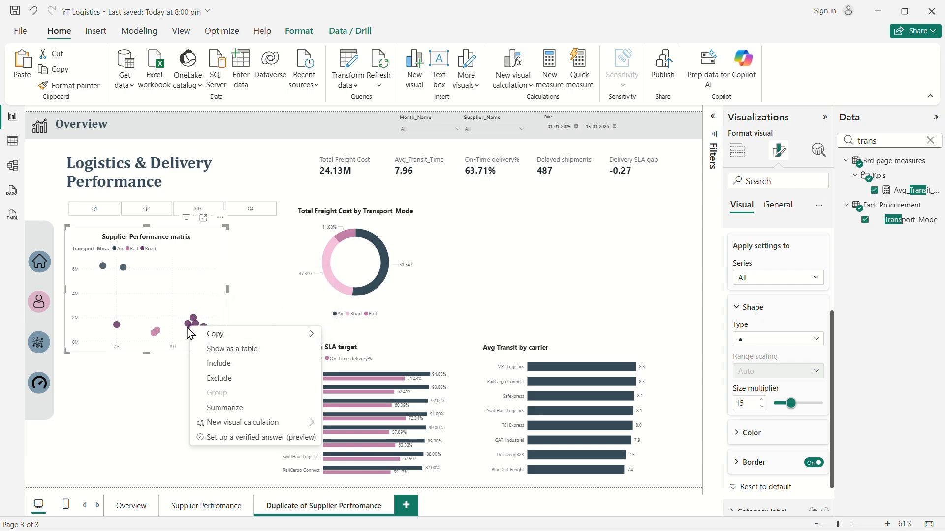
click(156, 333)
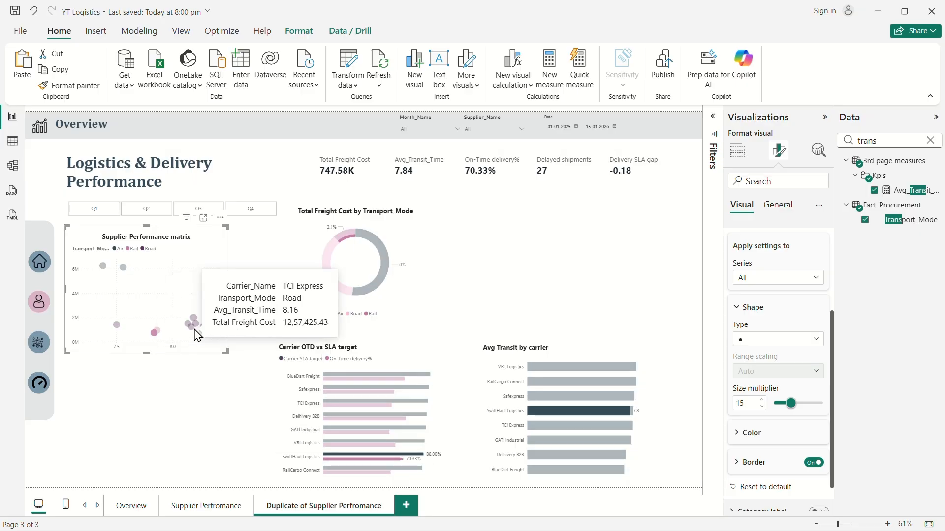
click(156, 333)
mouse_move(158, 335)
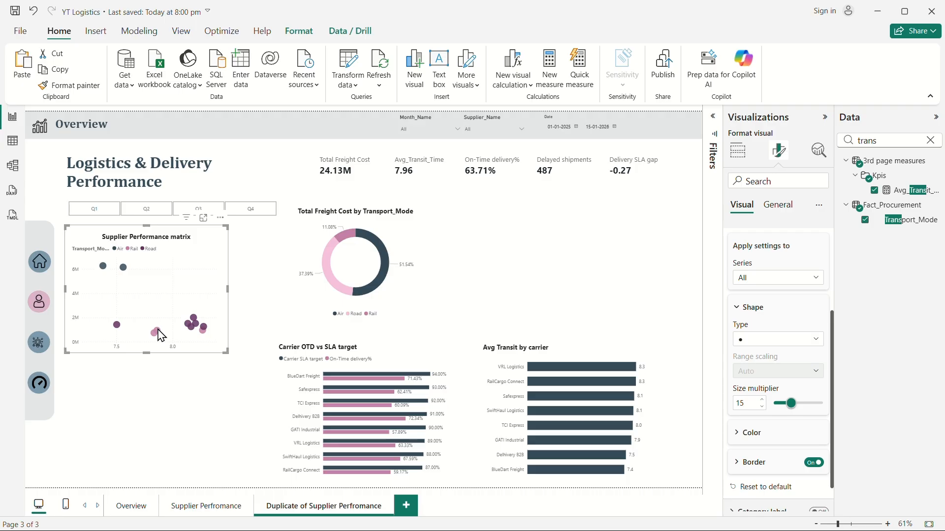
Add two average lines to the scatter, the second one using the Total Freight Cost series.
click(821, 152)
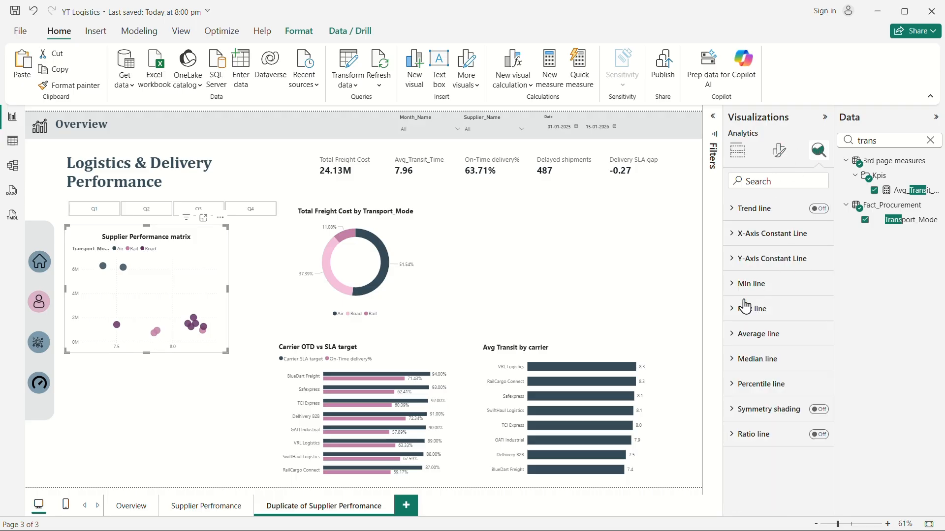
click(739, 332)
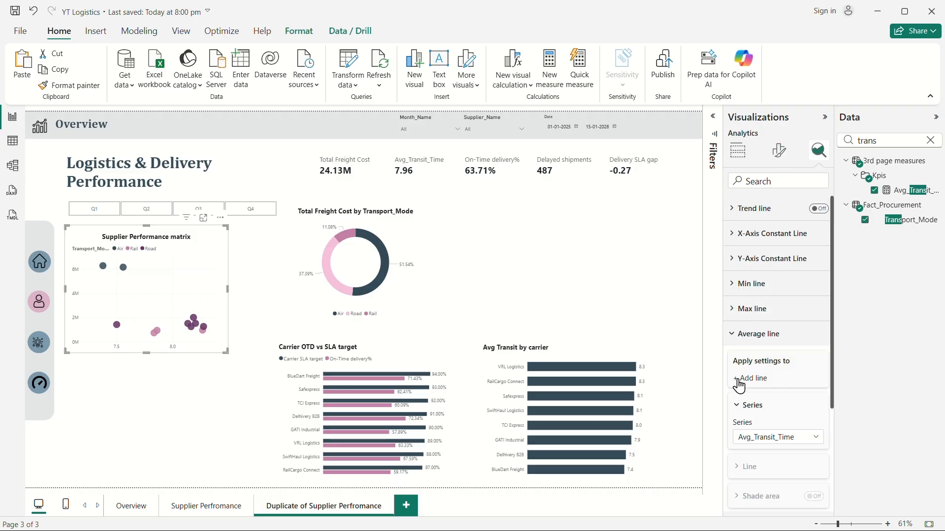
click(739, 379)
click(739, 379)
click(775, 476)
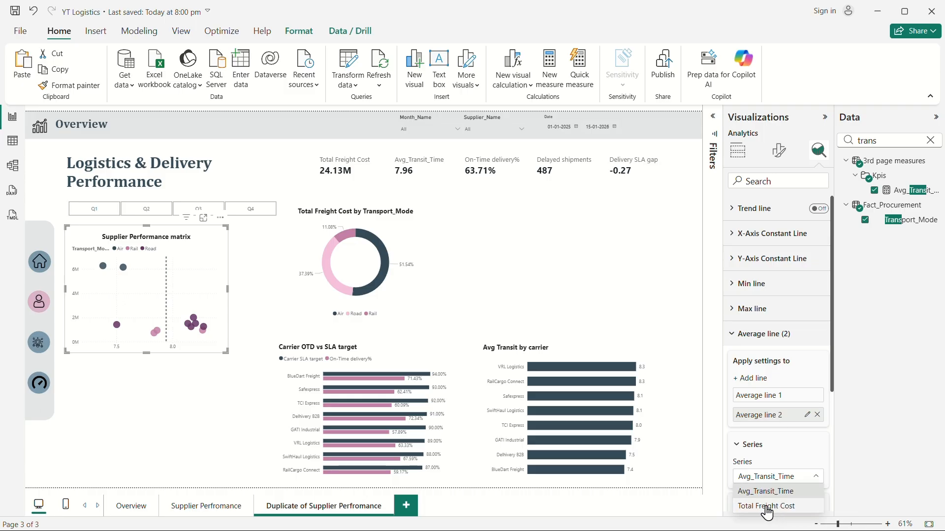
click(766, 509)
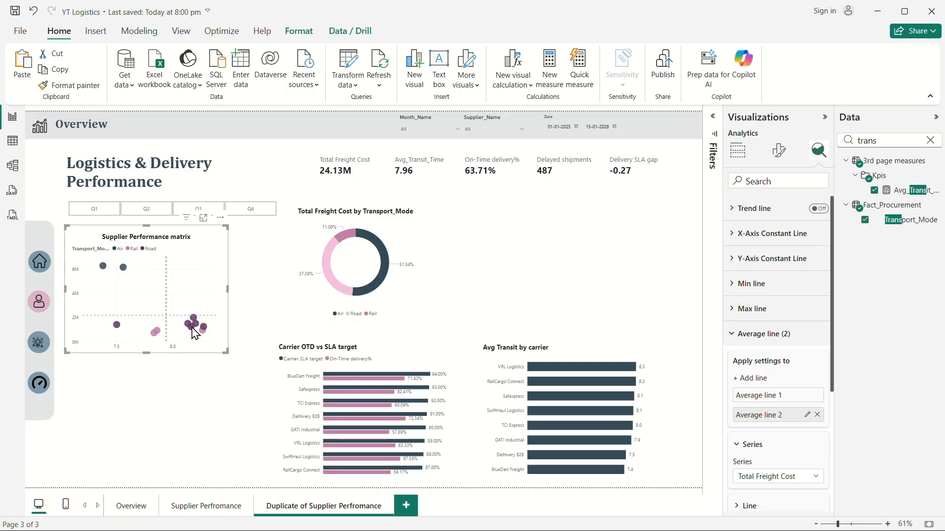
mouse_move(196, 325)
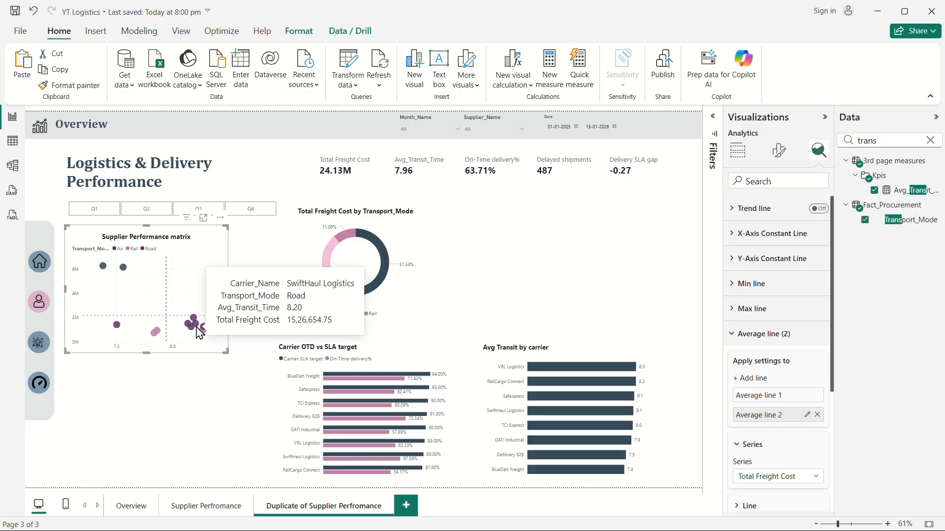
mouse_move(156, 333)
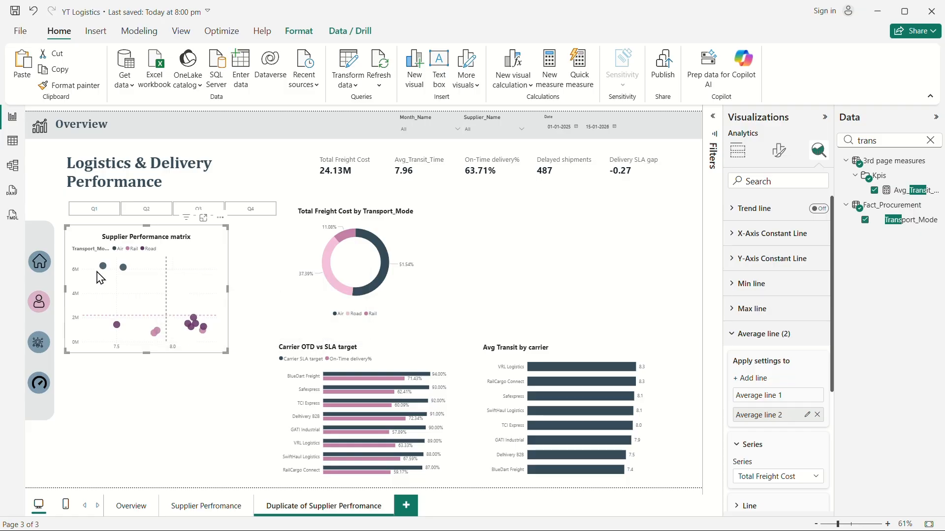
mouse_move(107, 270)
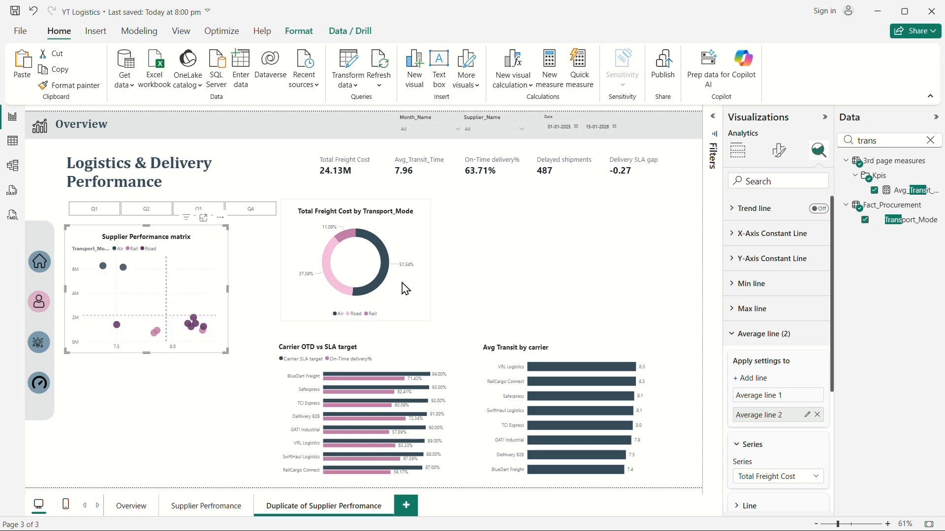
click(613, 245)
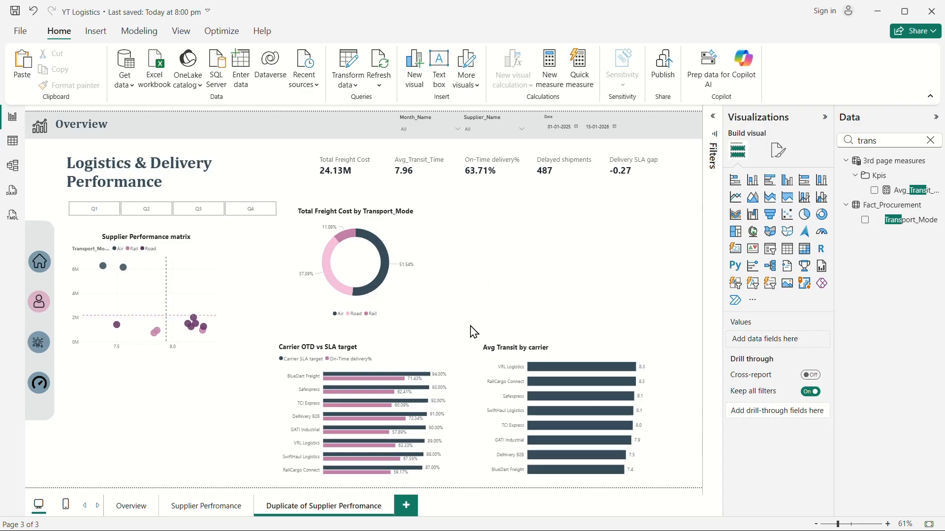
click(391, 355)
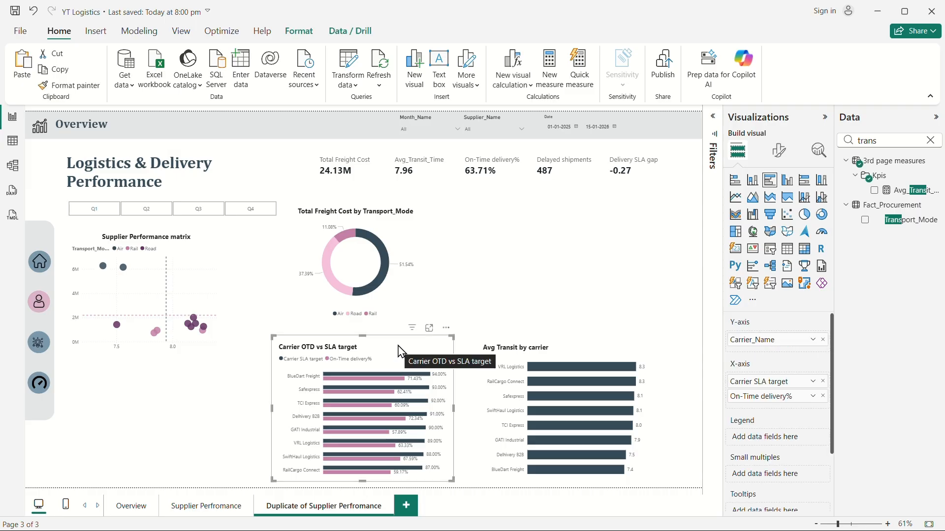
click(531, 290)
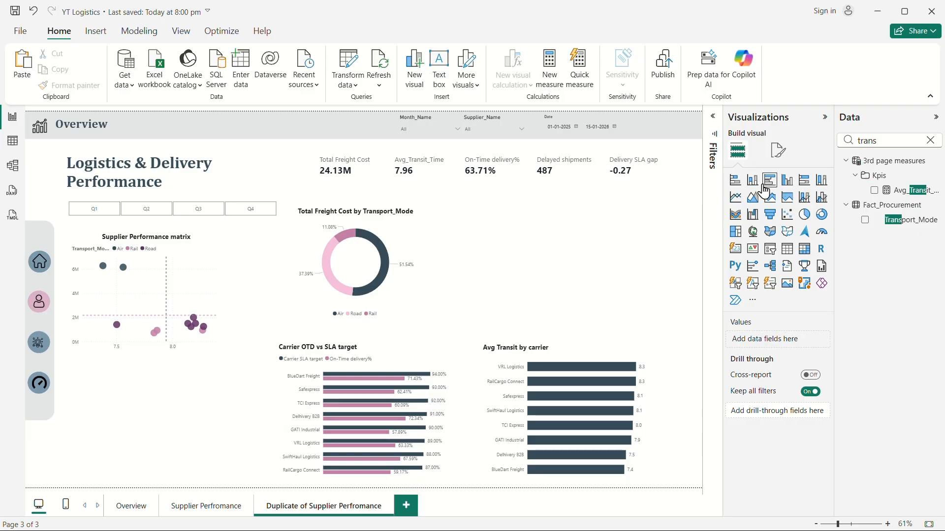
click(407, 351)
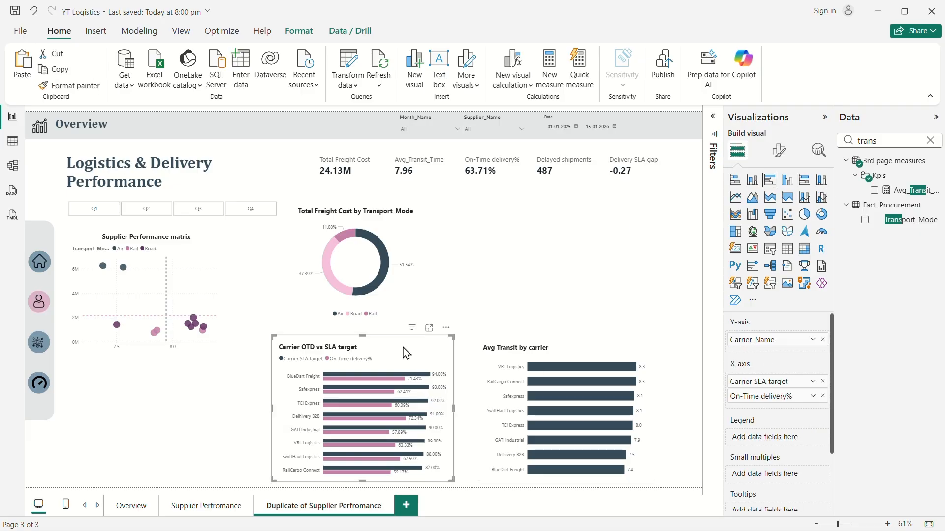
Retitle the scatter chart "Freight cost vs transit time".
click(219, 250)
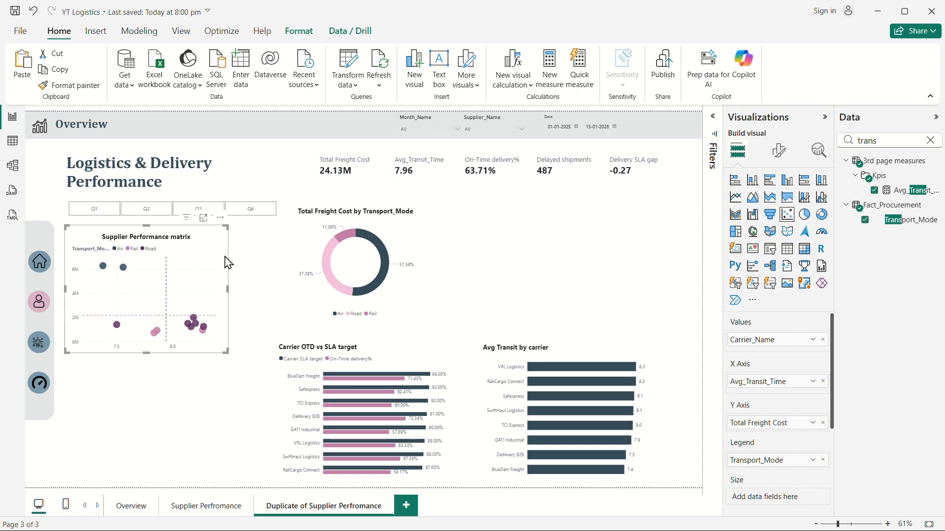
click(778, 150)
click(778, 205)
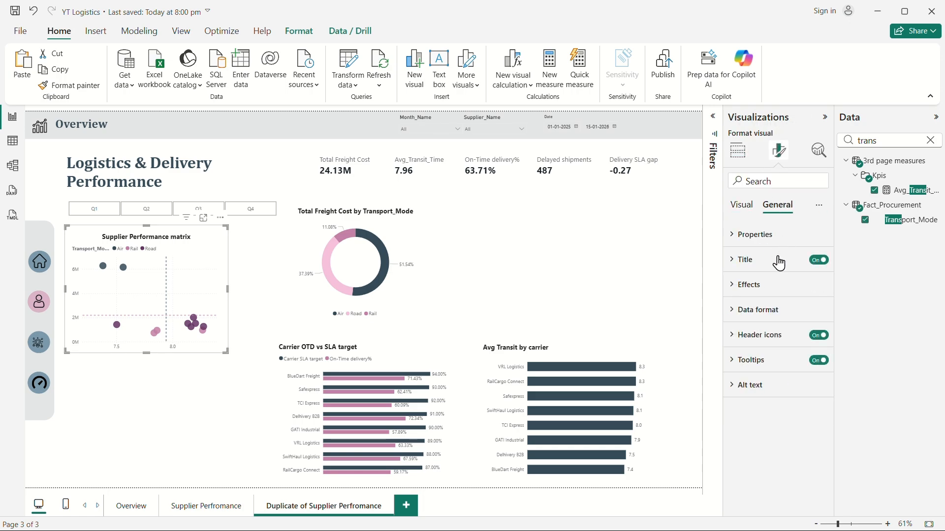
click(743, 260)
click(772, 323)
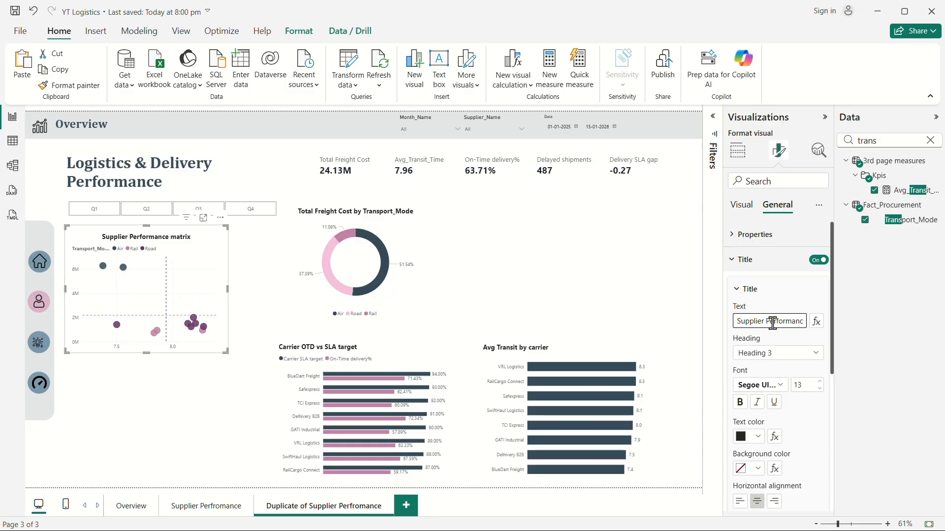
key(ctrl+a)
text(Freight cost vs transit time)
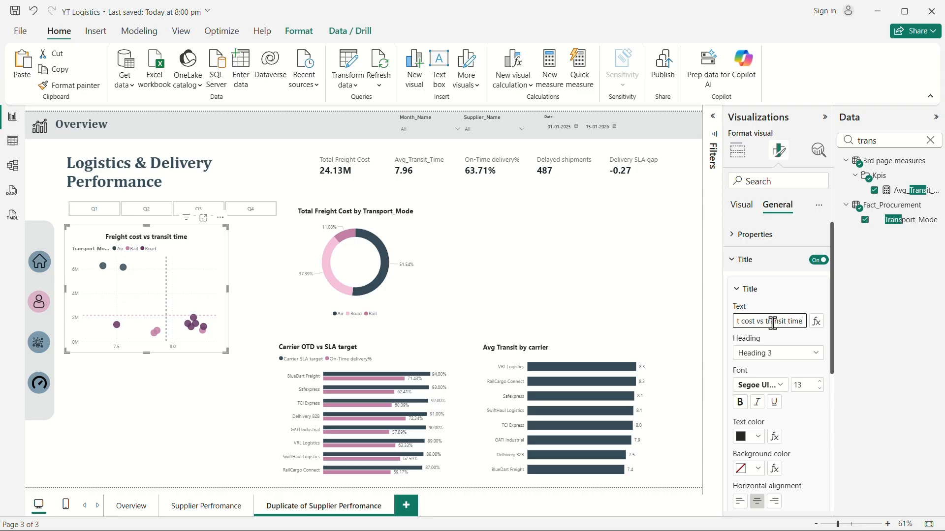
click(634, 291)
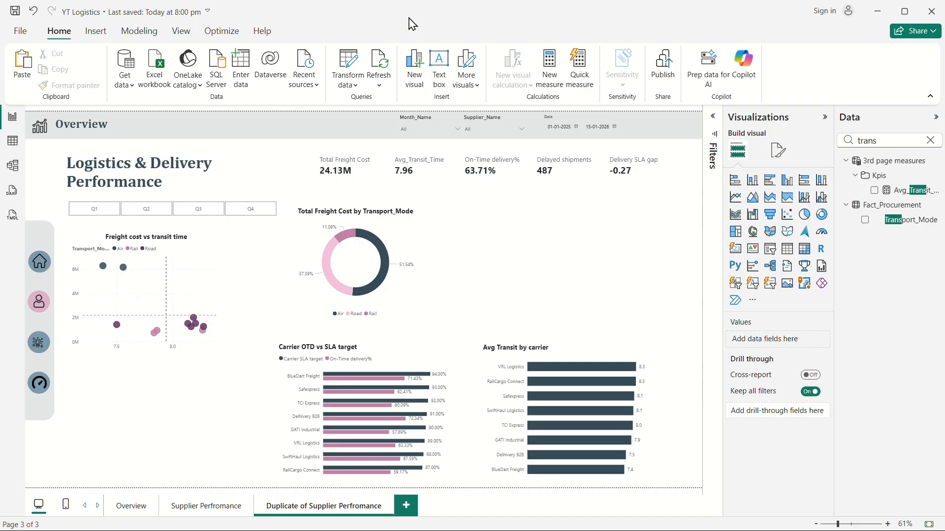
Duplicate the Total Freight Cost by Transport_Mode donut and place the copy to its right.
click(414, 247)
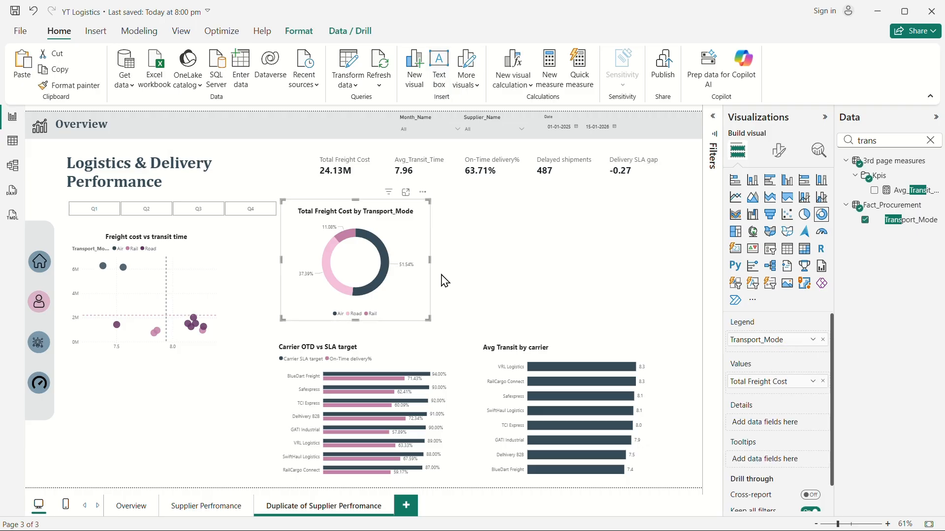
drag(431, 259, 433, 259)
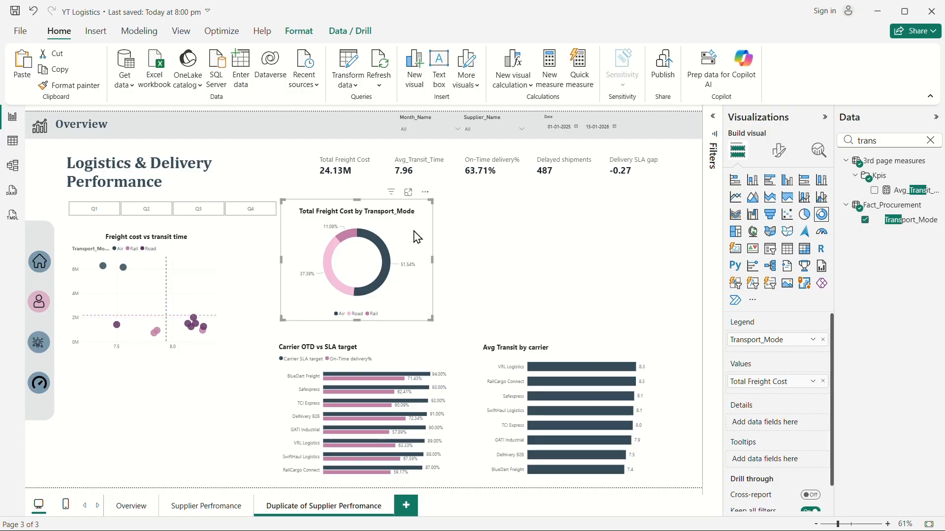
key(ctrl+c)
key(ctrl+v)
drag(417, 237, 629, 242)
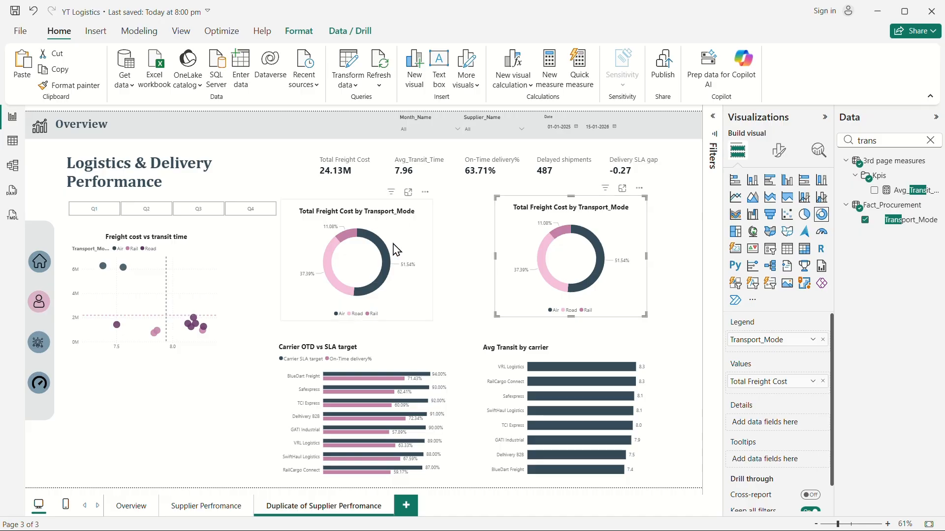
Clear the copied donut's fields and put Dim_Warehouse Region in its Legend.
click(824, 340)
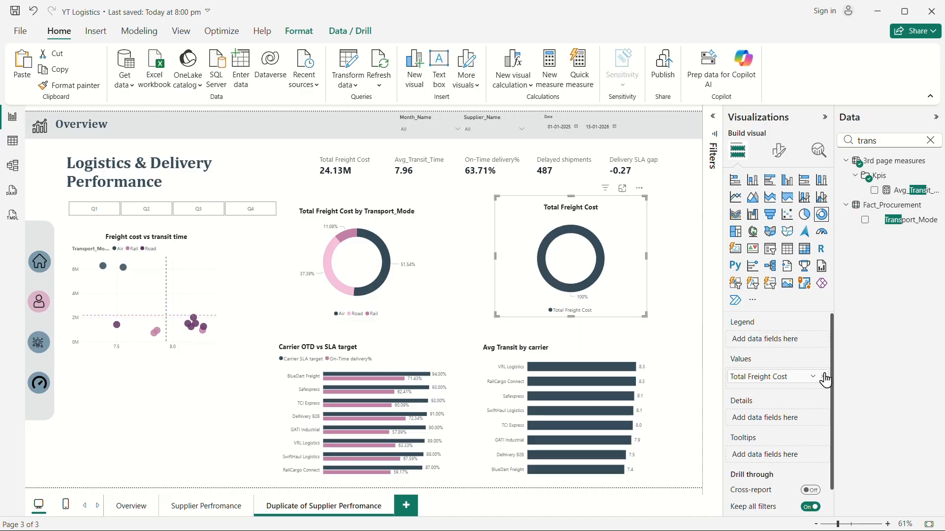
click(822, 376)
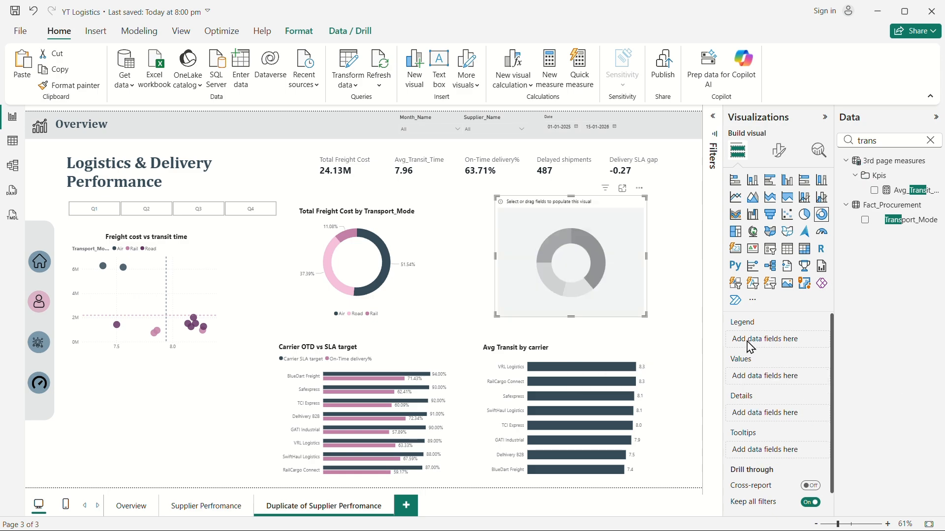
click(930, 140)
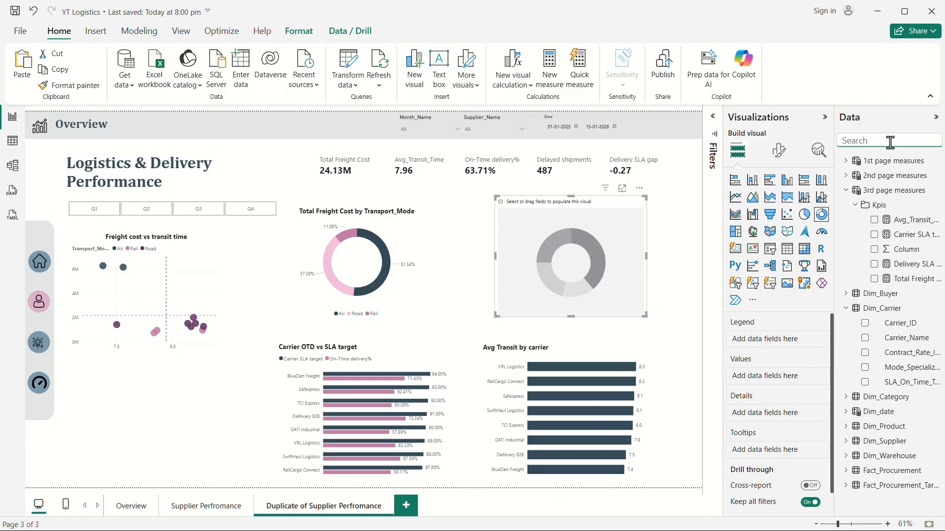
text(reg)
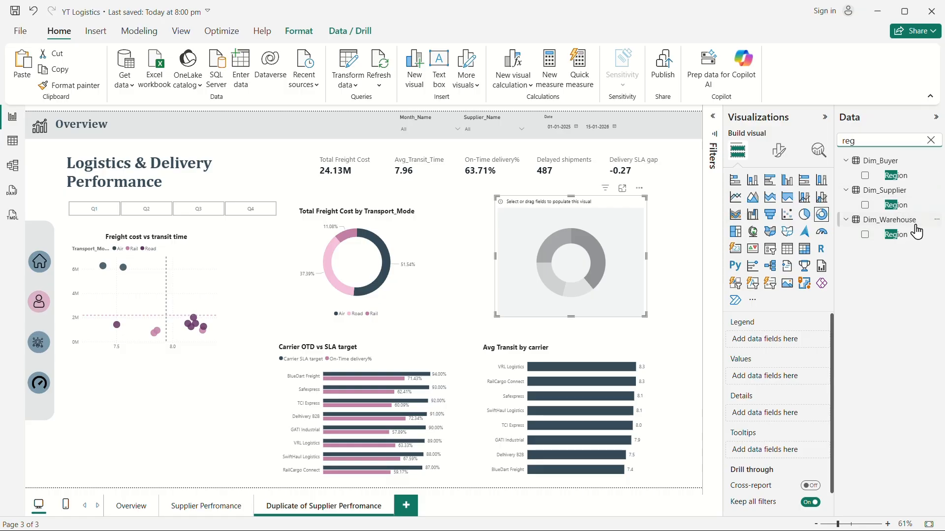
drag(901, 236, 782, 341)
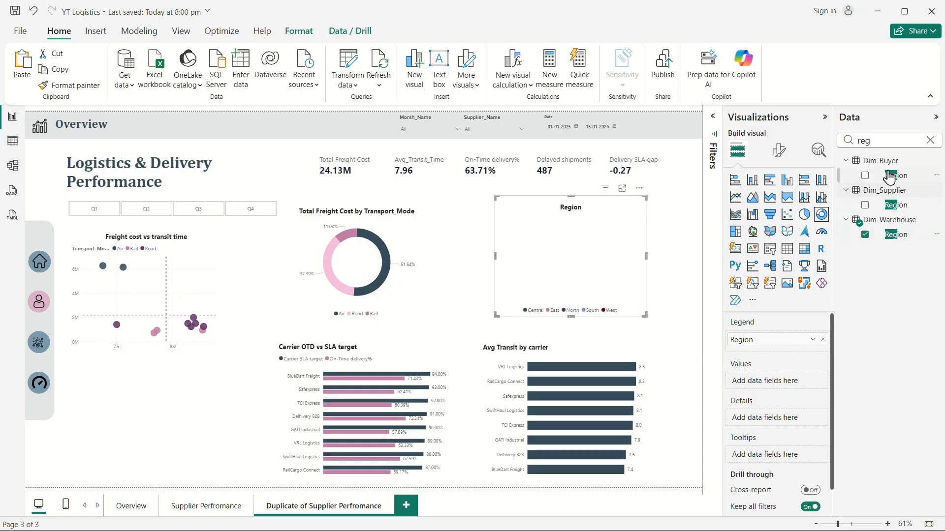
click(930, 140)
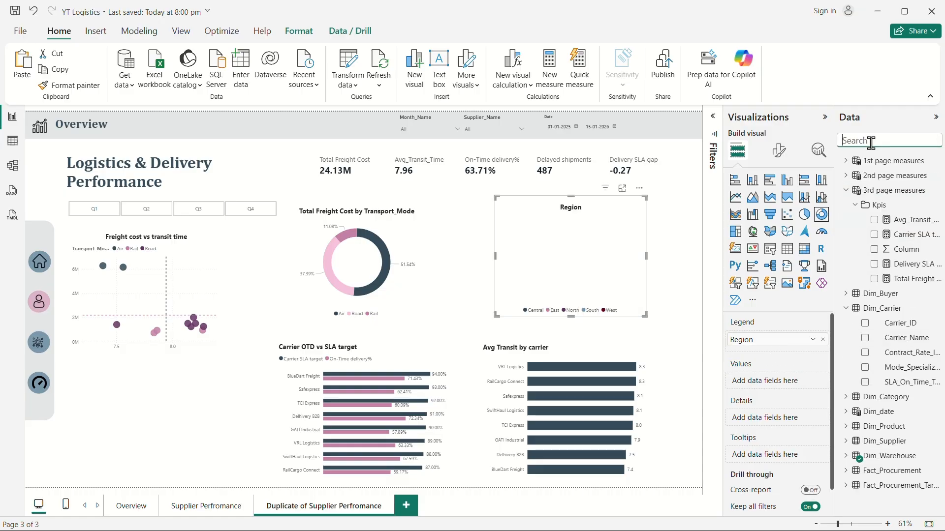
Search the fields for on-time and add On-Time delivery% as the copied donut's values.
text(ont)
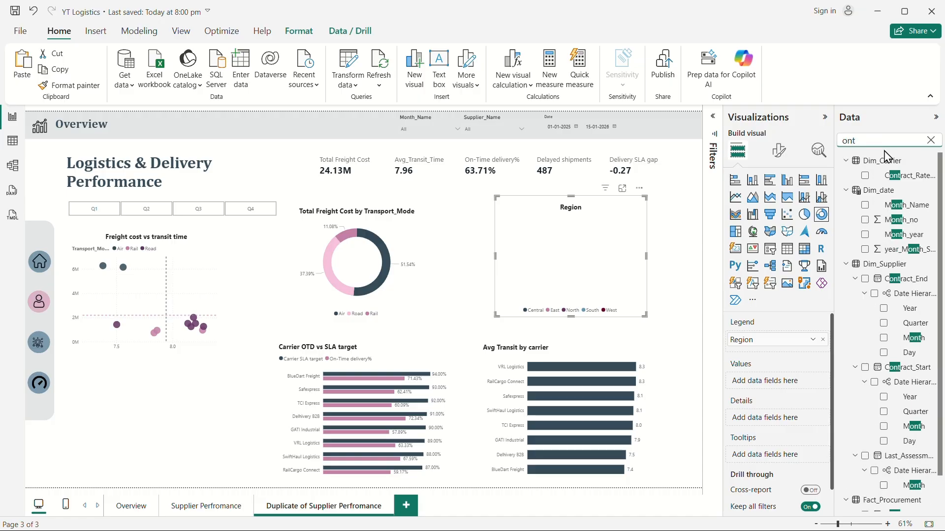
key(BackSpace)
text(tim)
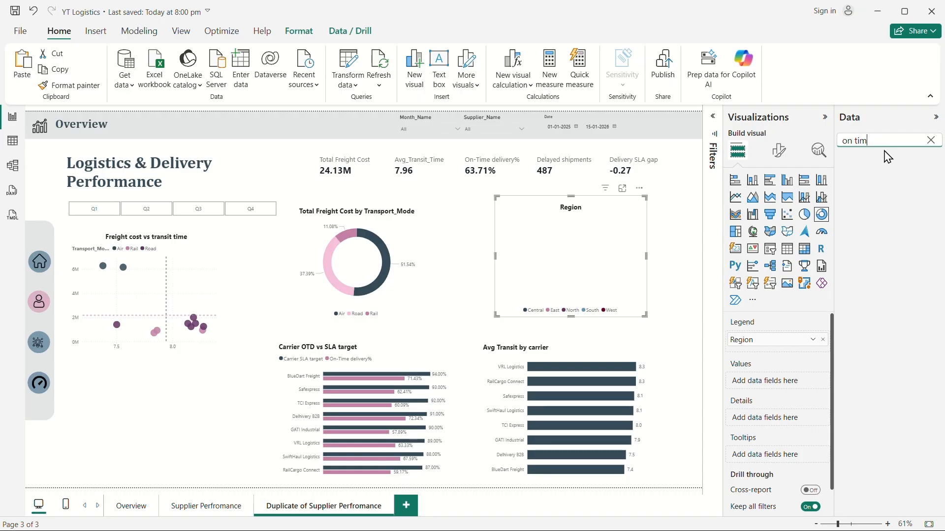
key(BackSpace)
key(BackSpace)
key(BackSpace)
key(BackSpace)
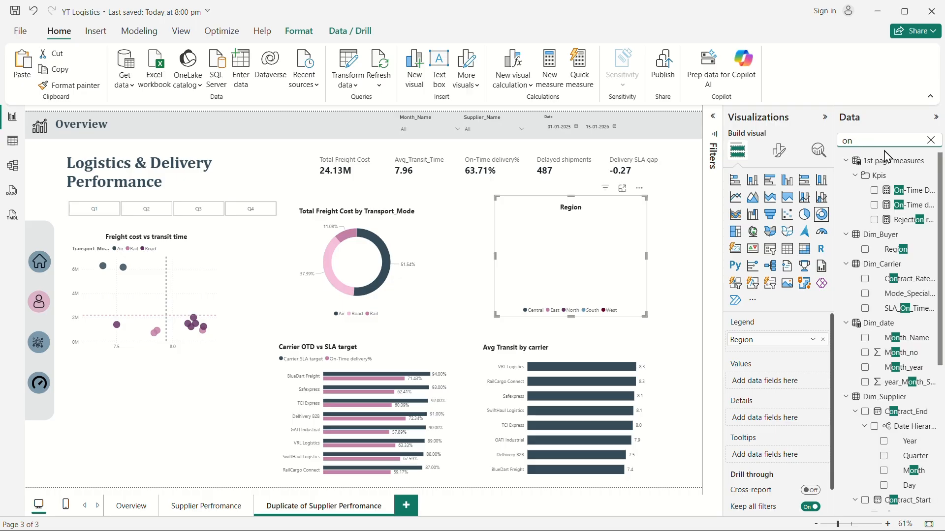
drag(908, 204, 786, 392)
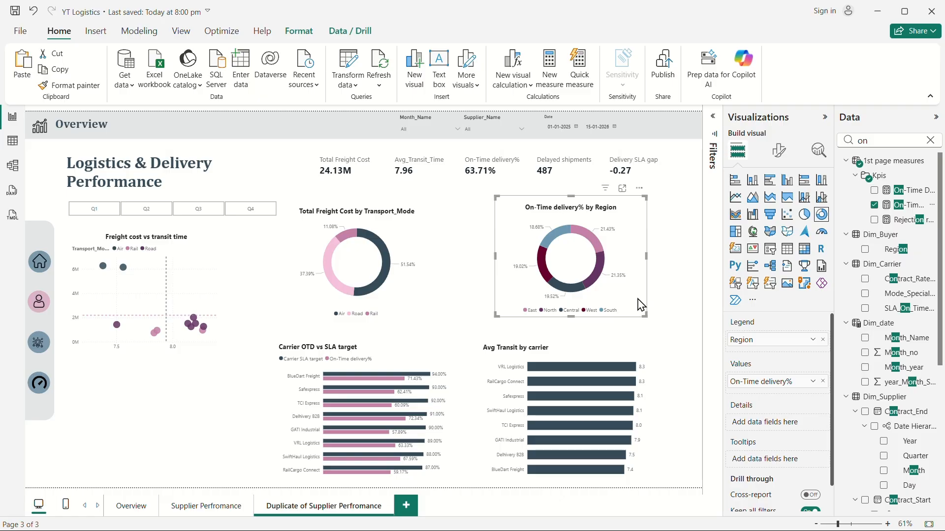
Recolour the region donut's slices, setting Central to light pink and South to light grey.
click(776, 152)
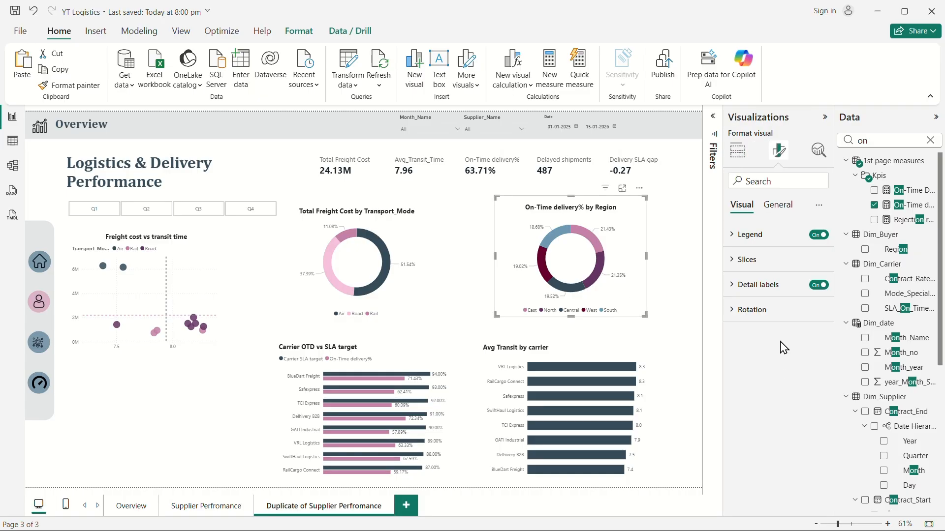
click(741, 264)
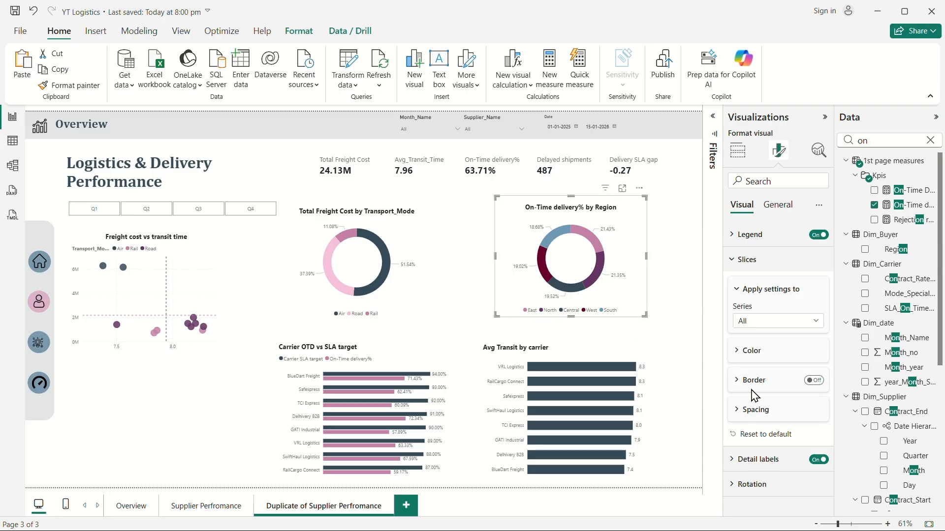
click(757, 353)
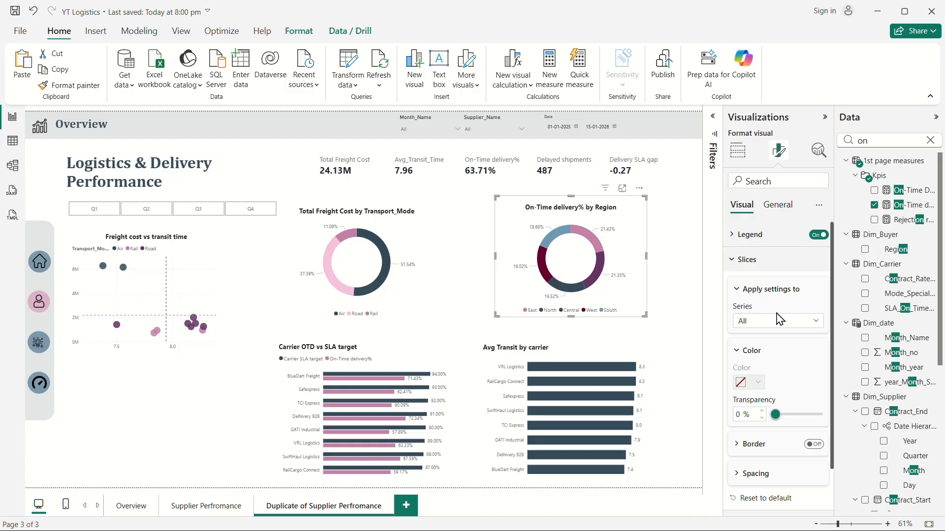
click(780, 319)
click(770, 378)
click(756, 384)
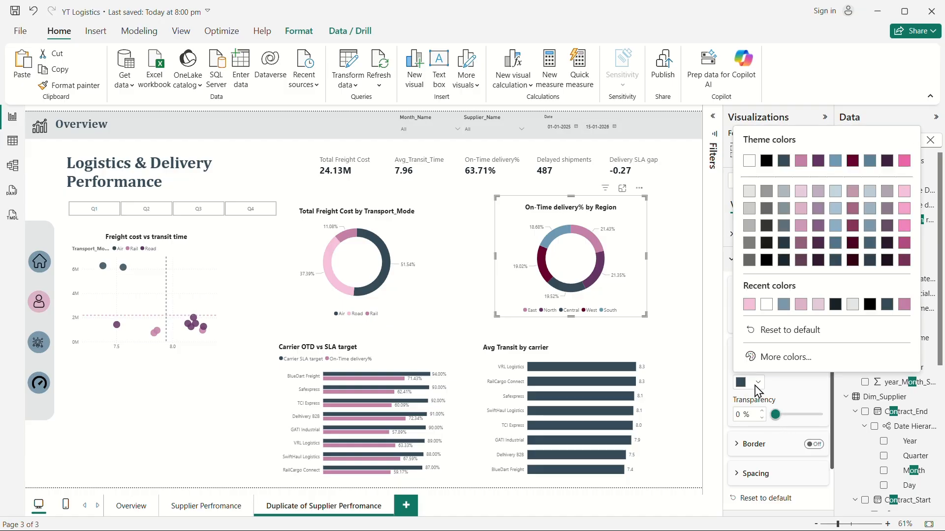
click(749, 305)
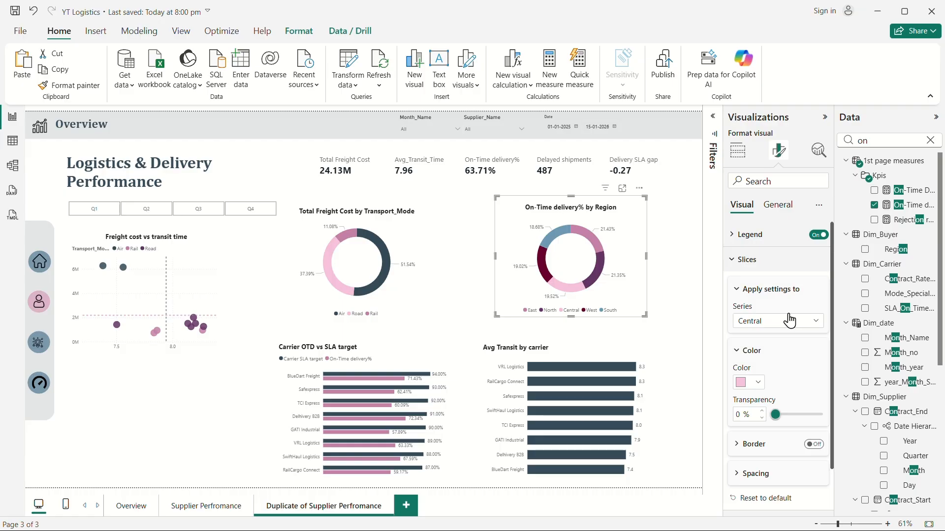
click(780, 325)
click(780, 413)
click(756, 383)
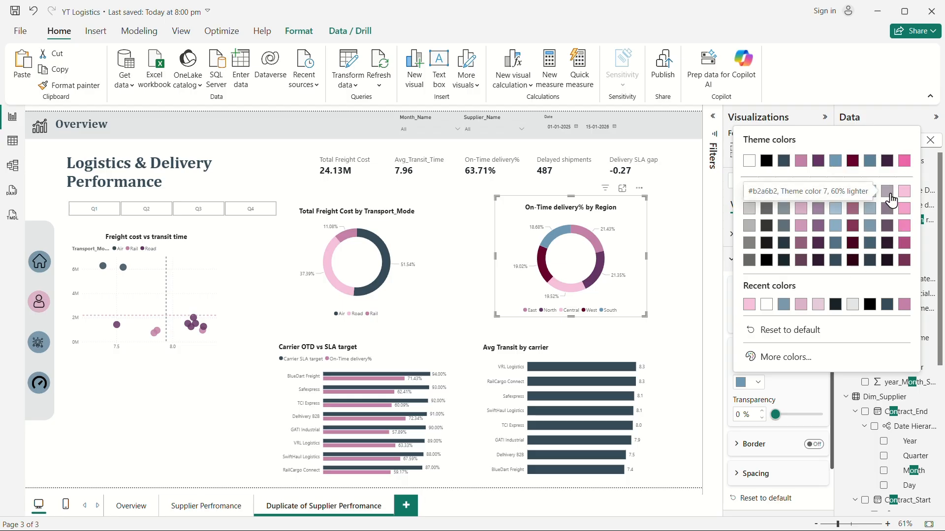
click(749, 208)
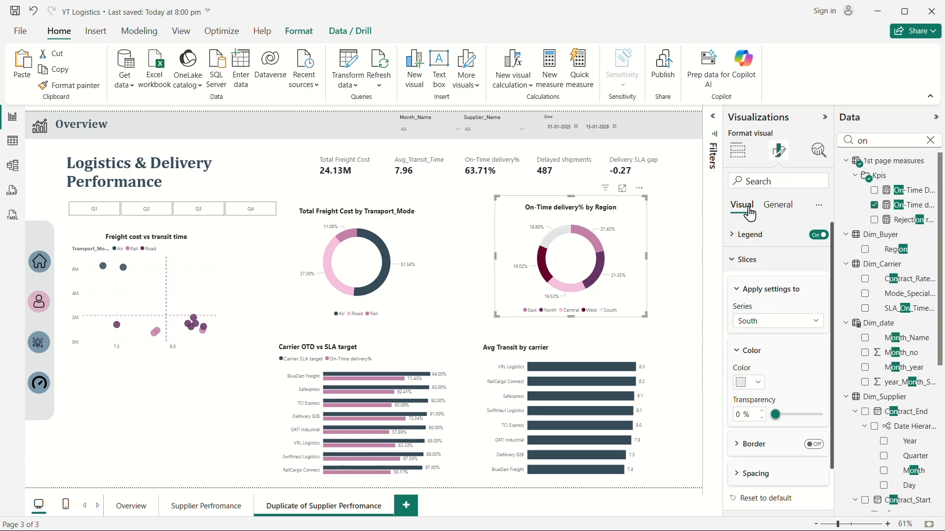
click(756, 383)
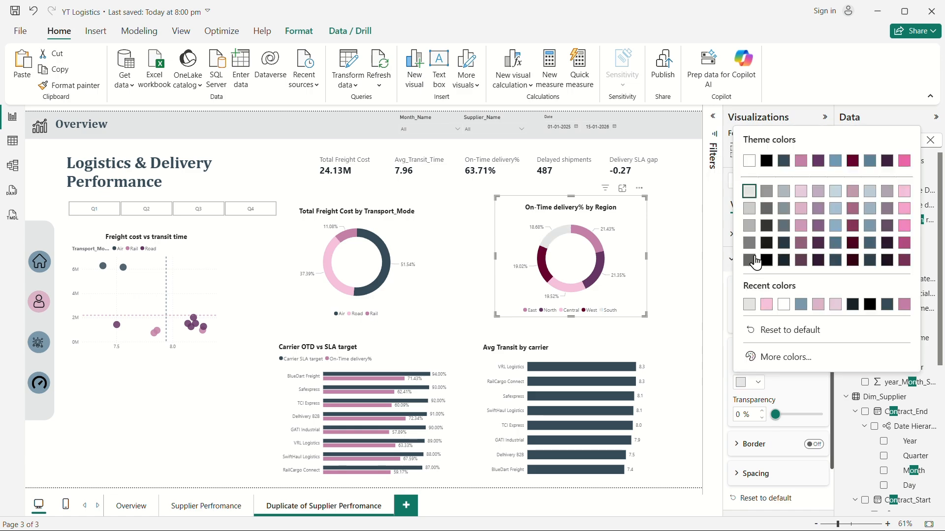
click(750, 208)
click(693, 294)
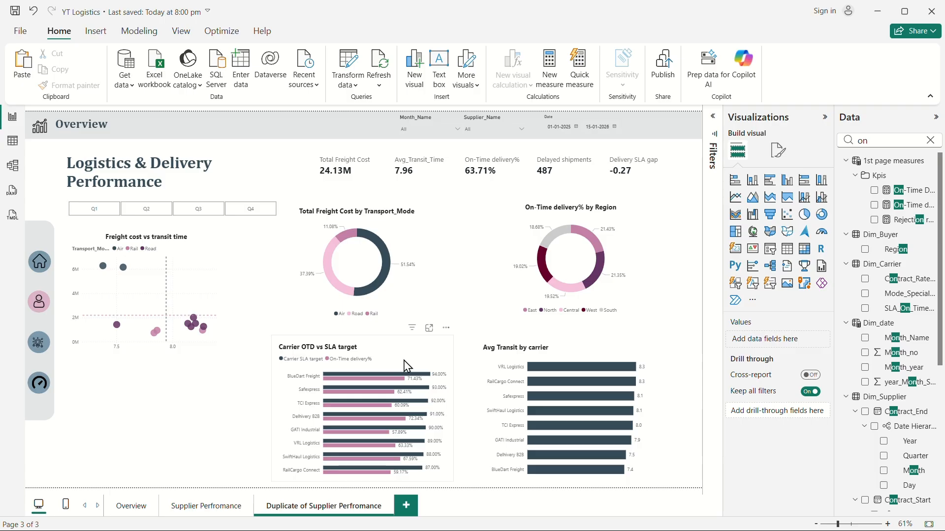
Reposition and resize the carrier bar charts, freight donut and scatter so the scatter is wider.
drag(639, 362, 656, 349)
drag(436, 352, 462, 355)
drag(424, 252, 445, 253)
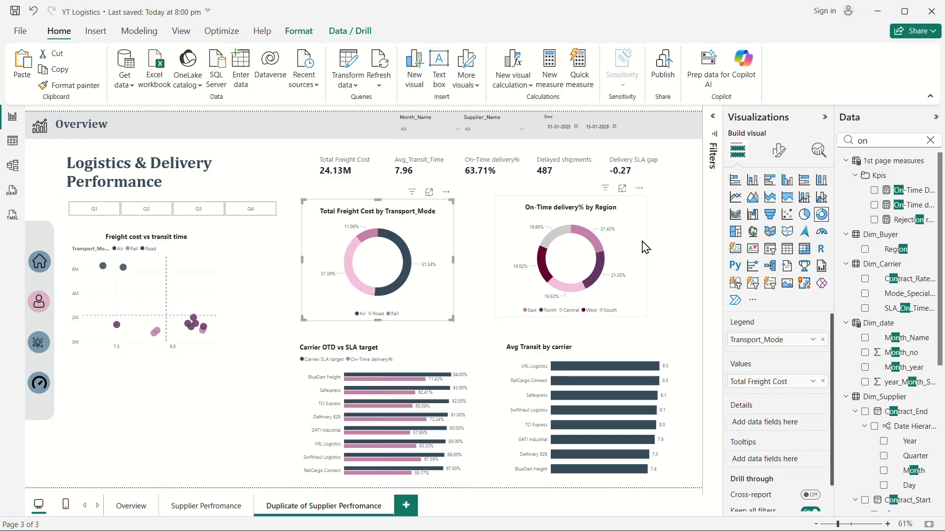
click(640, 222)
click(209, 264)
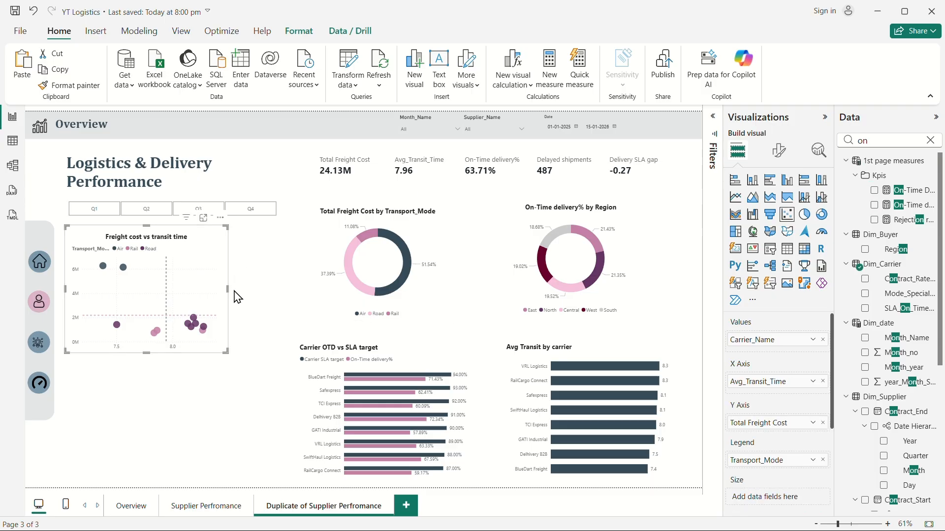
drag(229, 289, 280, 293)
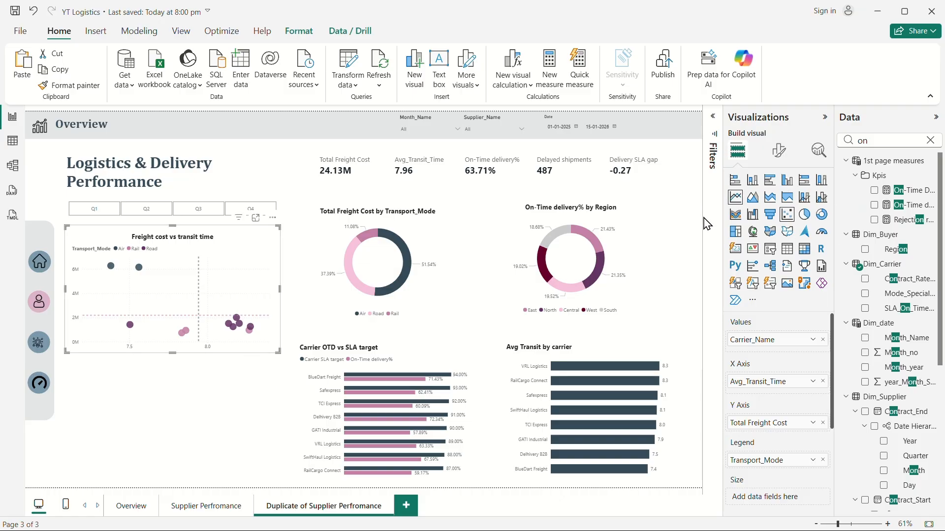
Add a blank line chart below the scatter and clear the field search.
click(676, 221)
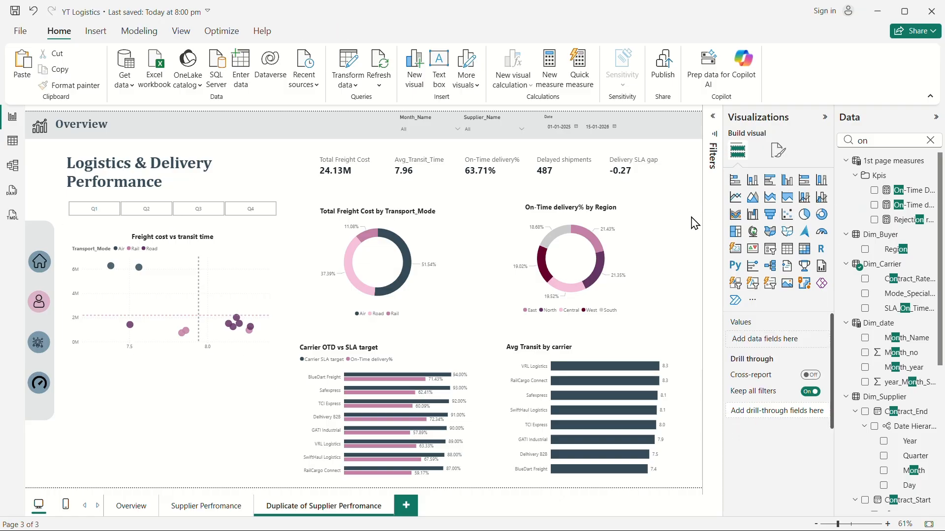
click(737, 202)
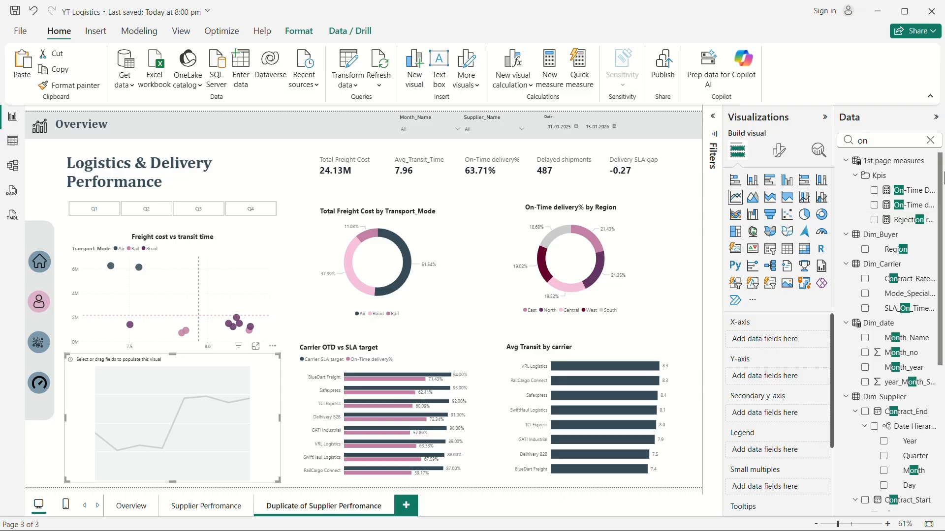
click(929, 140)
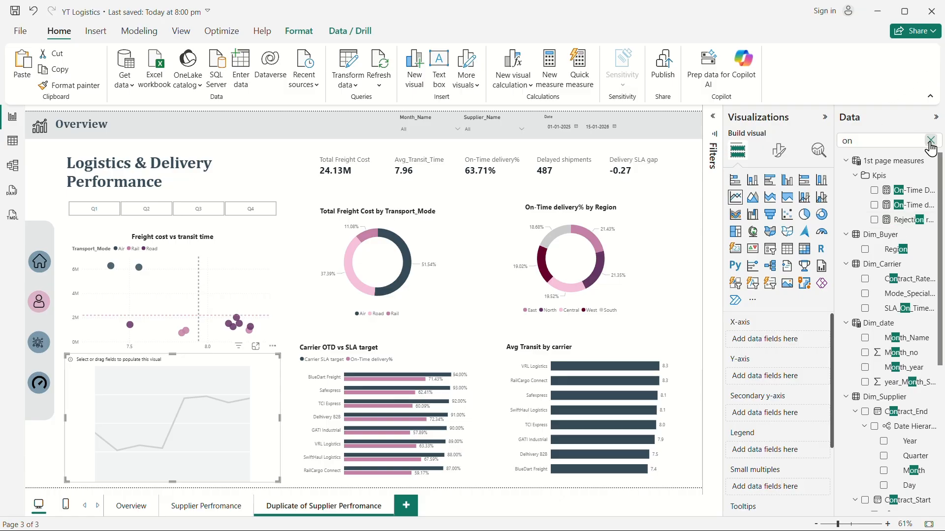
click(935, 118)
click(915, 118)
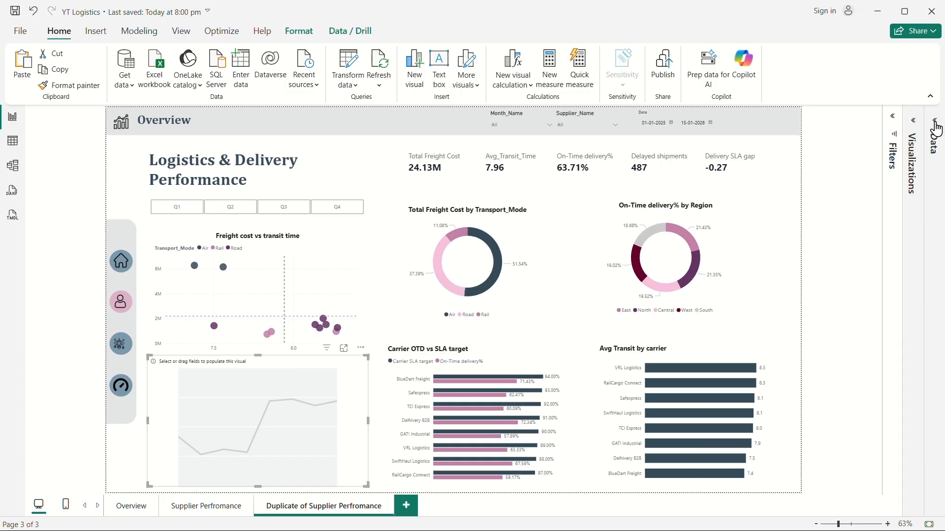
click(936, 121)
click(13, 166)
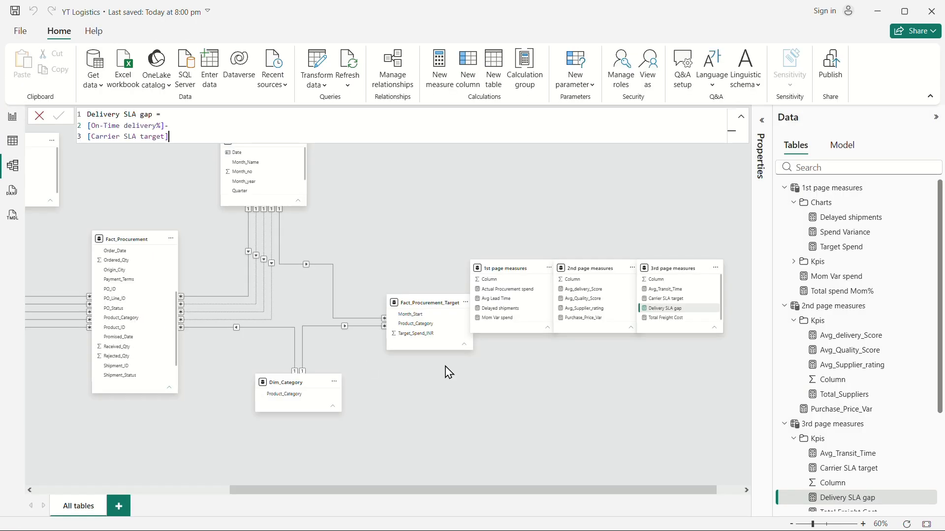
scroll(135, 301, up, 3)
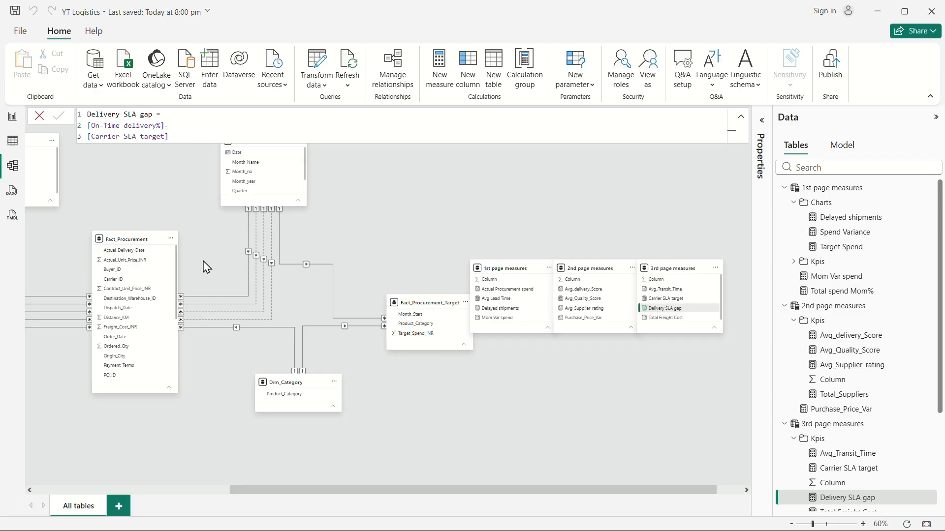
click(19, 119)
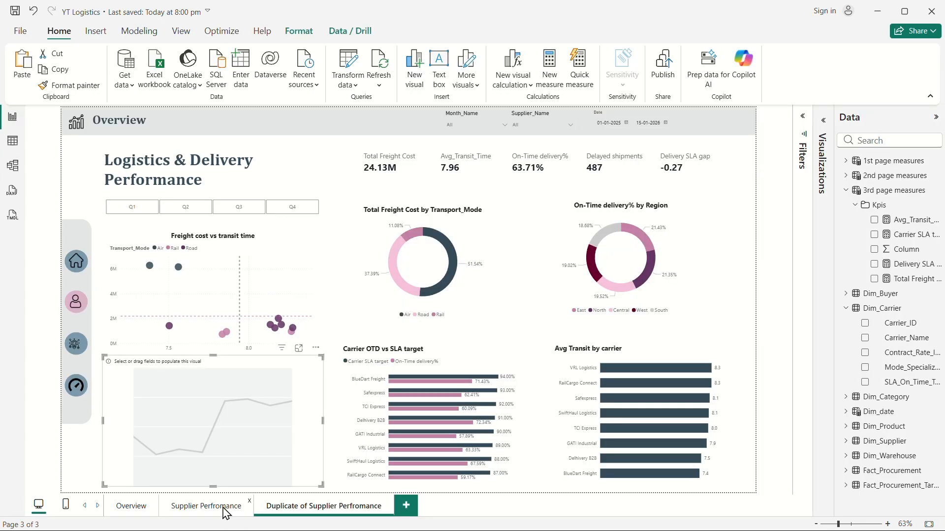
Create a new measure in the 3rd page measures Kpis folder named OTD Delivery Date.
right_click(888, 212)
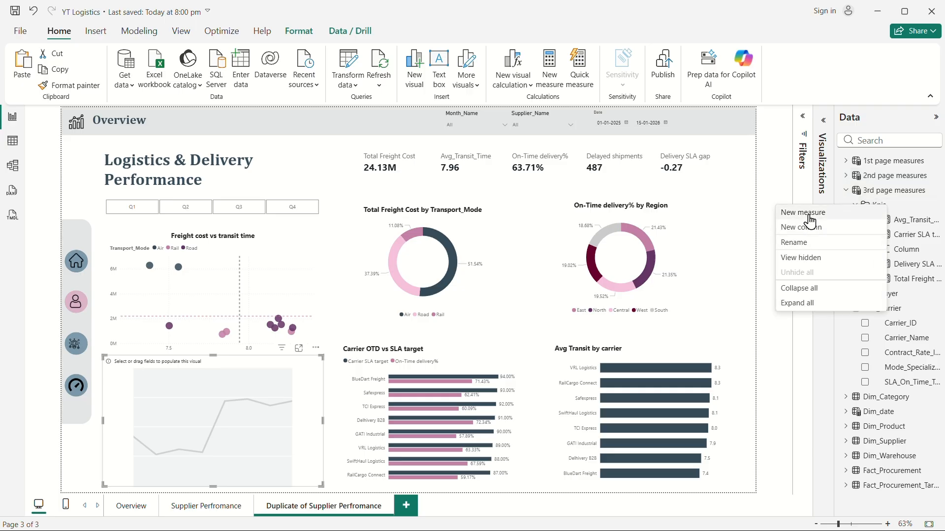
click(808, 217)
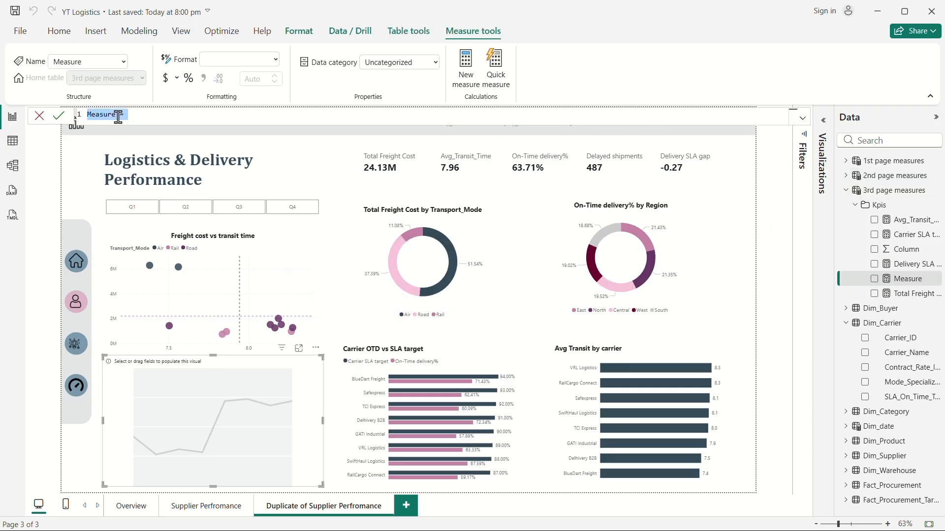
text(TD Delivery Date)
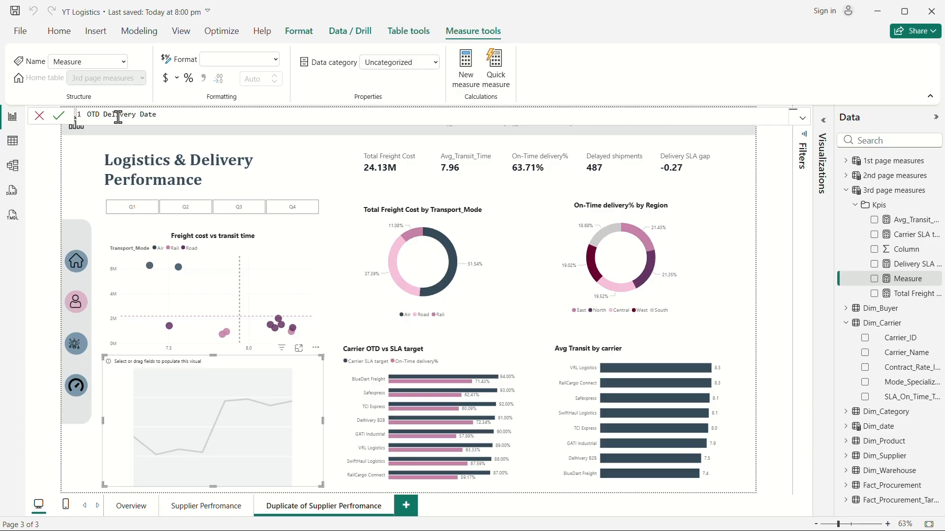
text(=)
key(shift+Return)
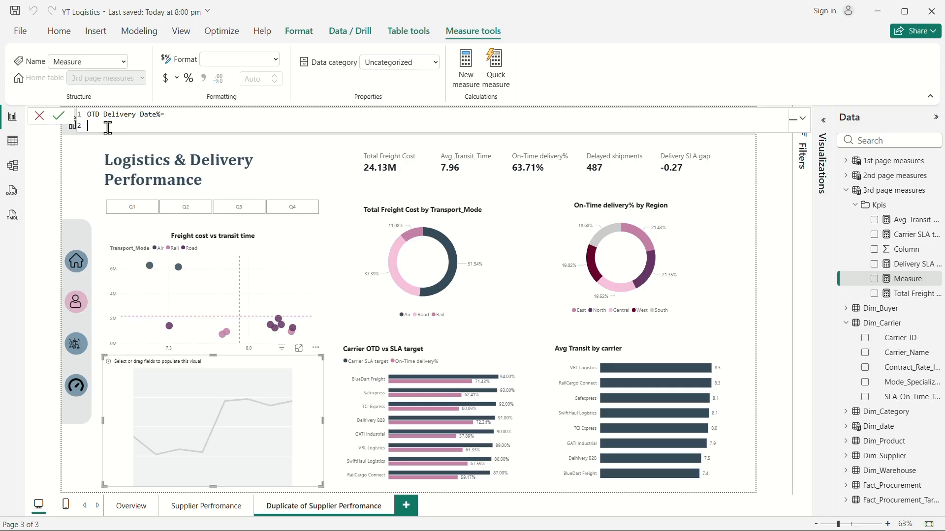
Start the OTD Delivery Date% formula as CALCULATE over the On-Time delivery% measure.
text(CALCULATE()
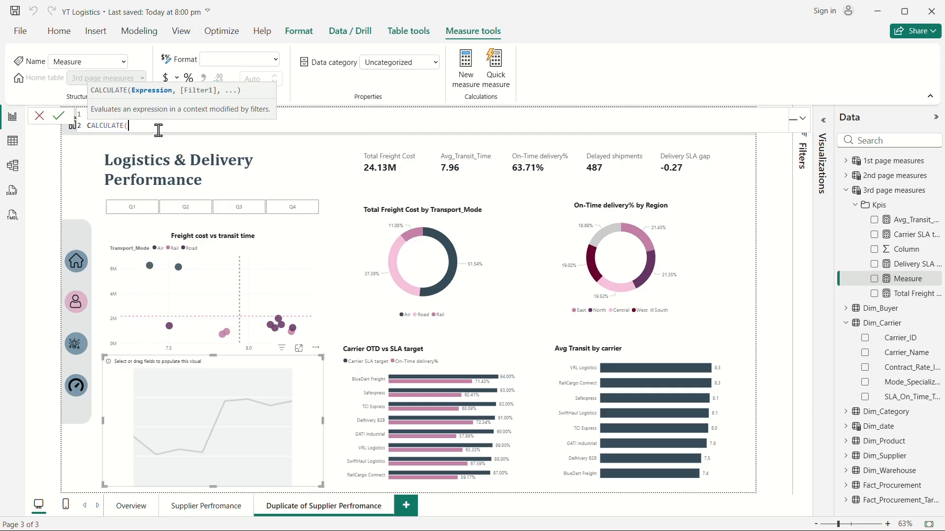
key(shift+Return)
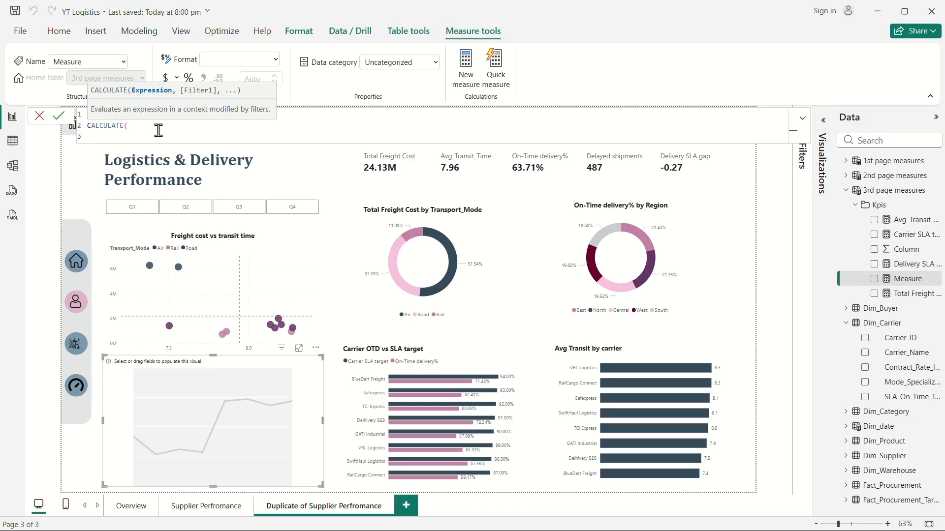
text(on)
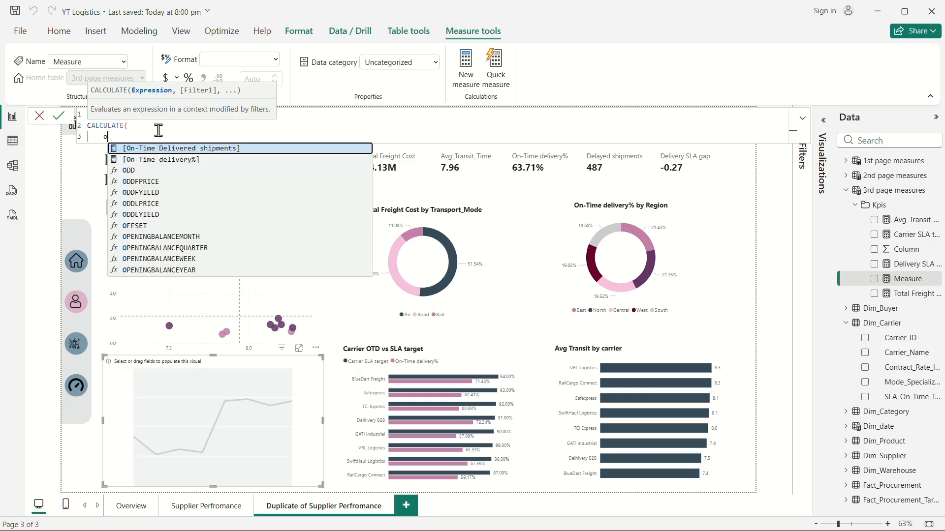
click(199, 161)
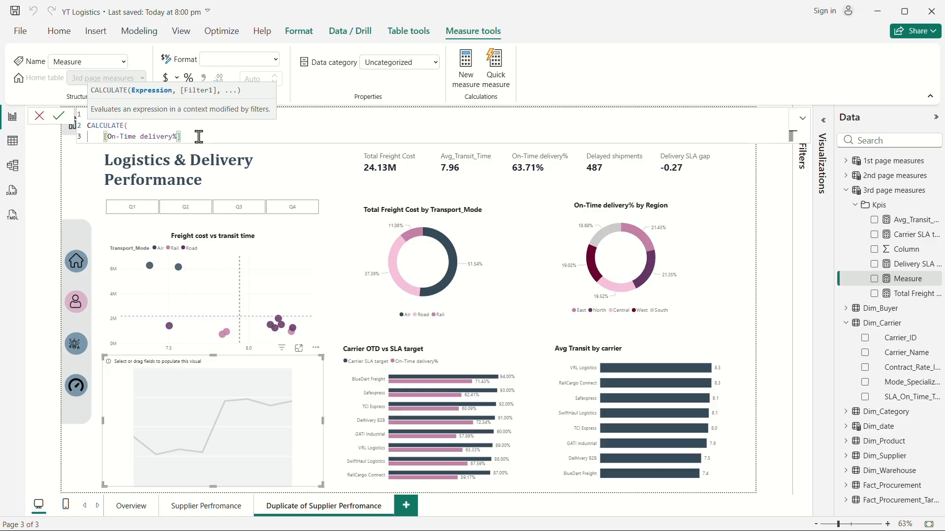
text(,)
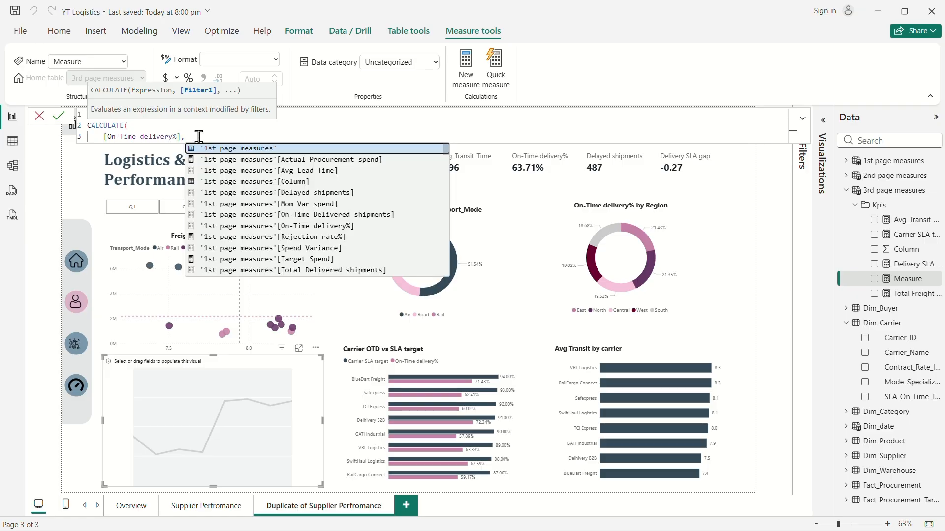
key(shift+Return)
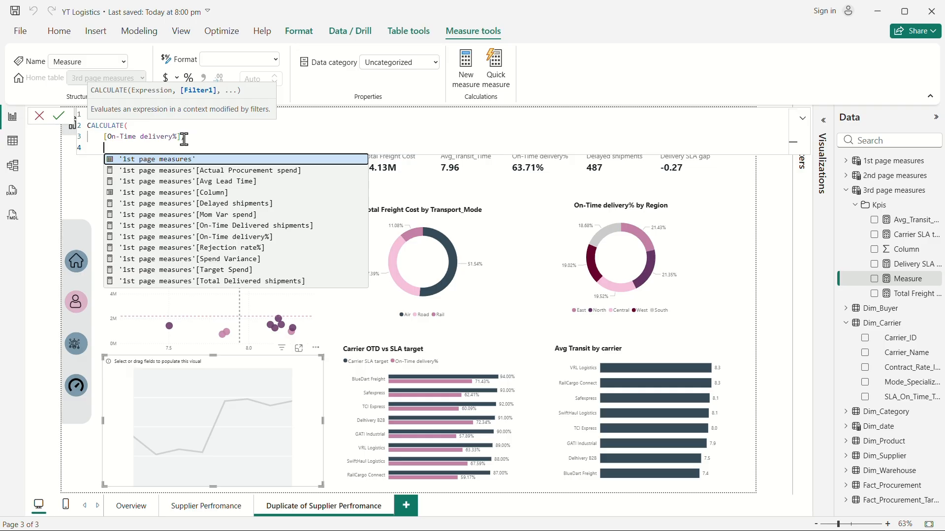
Add USERELATIONSHIP between Dim_date[Date] and Fact_Procurement[Actual_Delivery_Date] as the filter, close the brackets and commit the measure.
text(use)
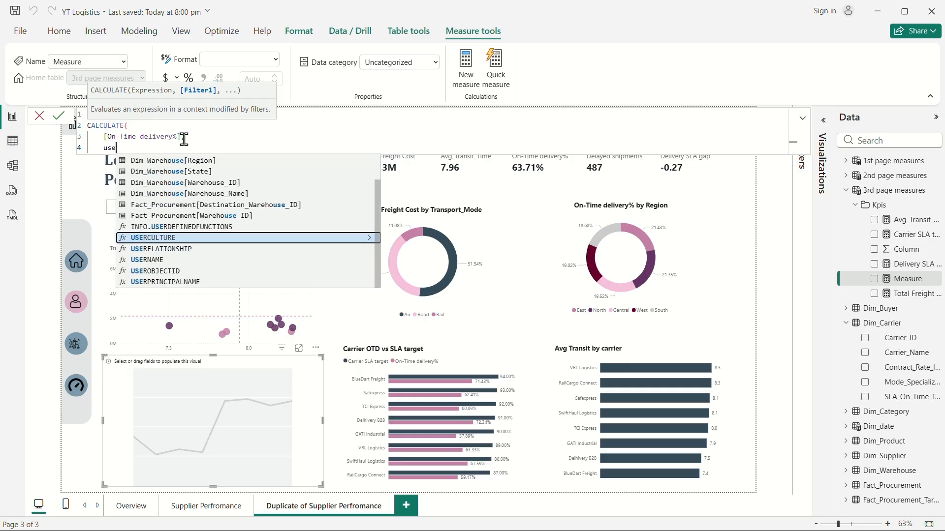
click(173, 249)
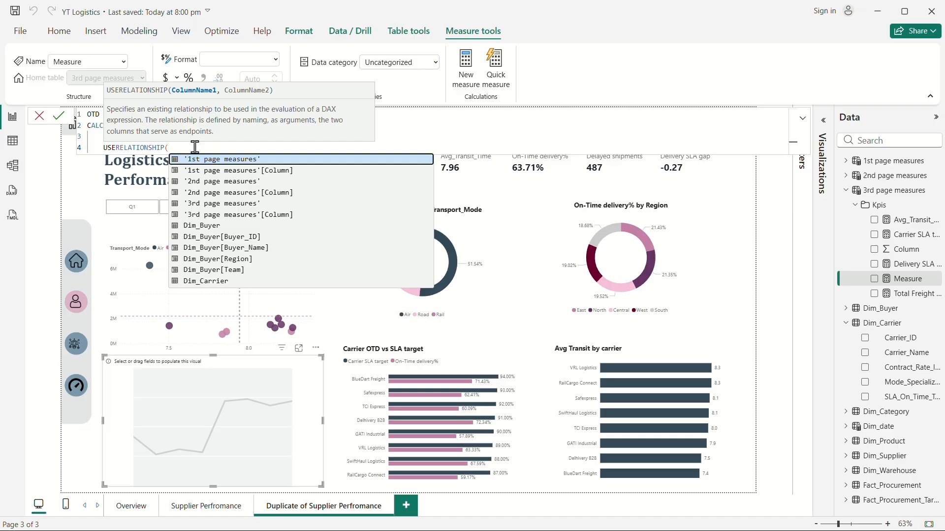
key(shift+Return)
text(dim)
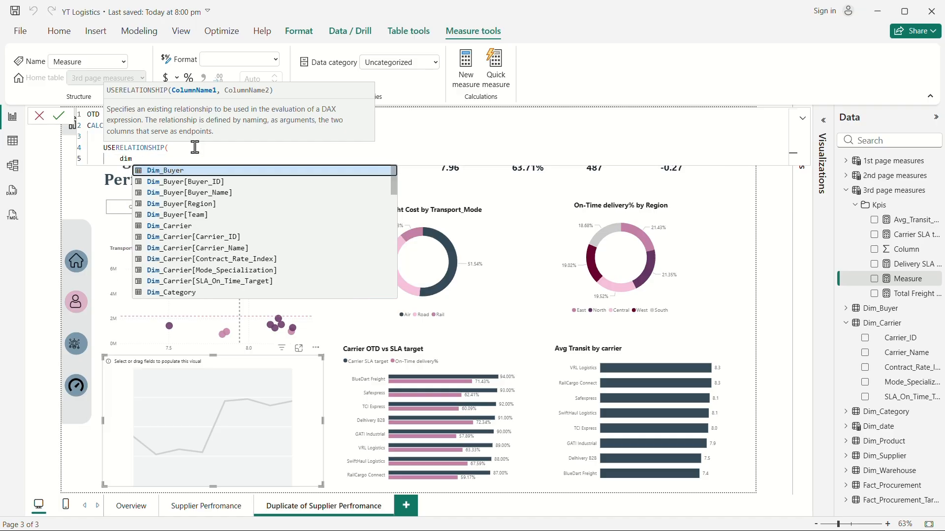
key(BackSpace)
key(BackSpace)
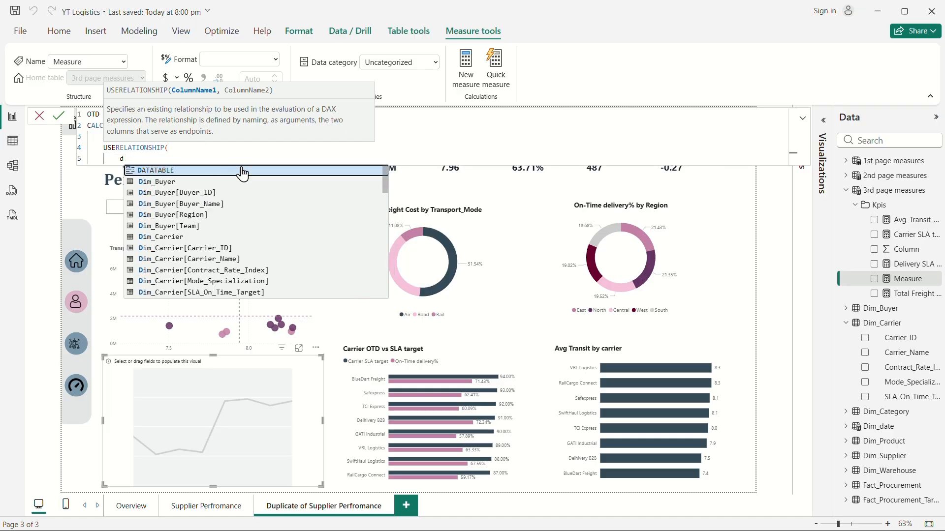
text(ate)
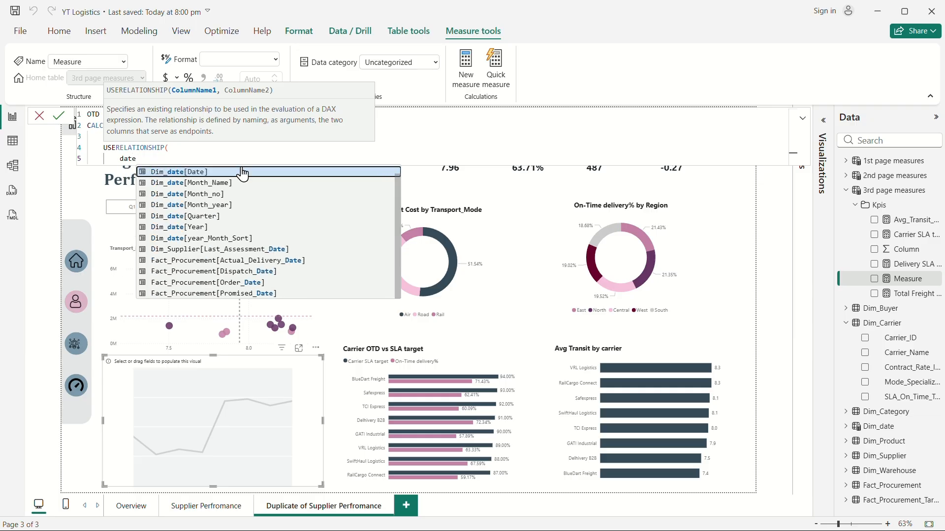
click(216, 169)
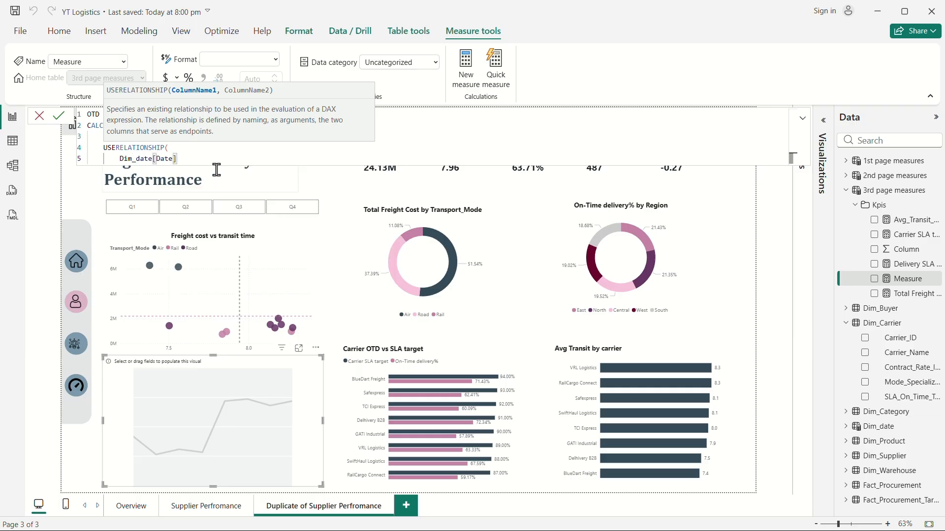
text(,)
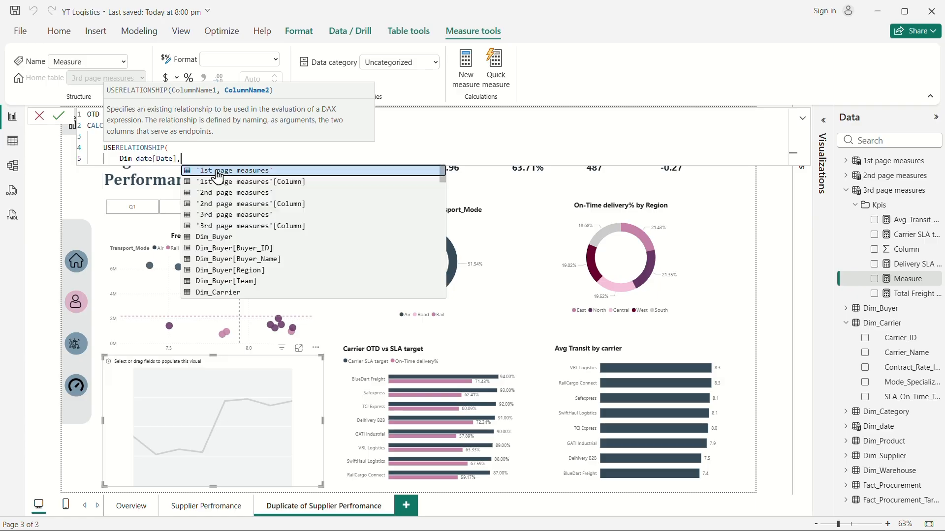
key(shift+Return)
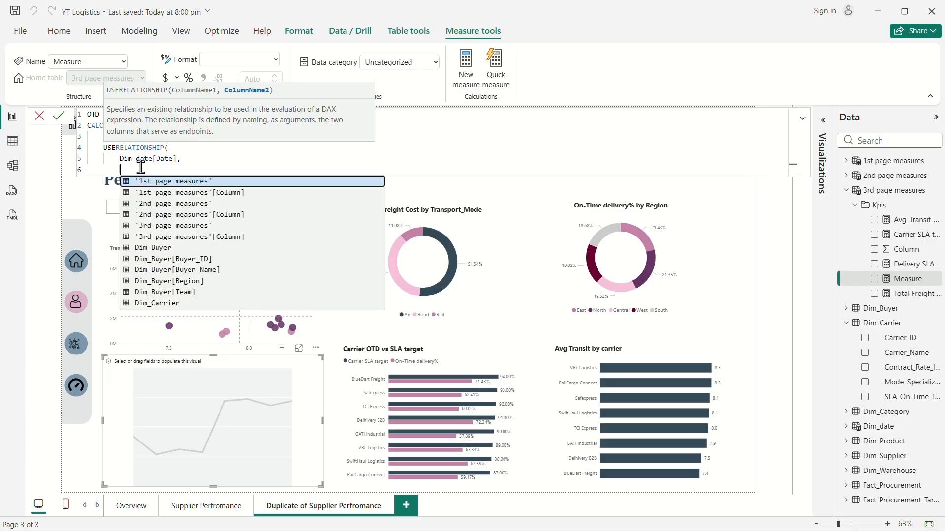
text(actu)
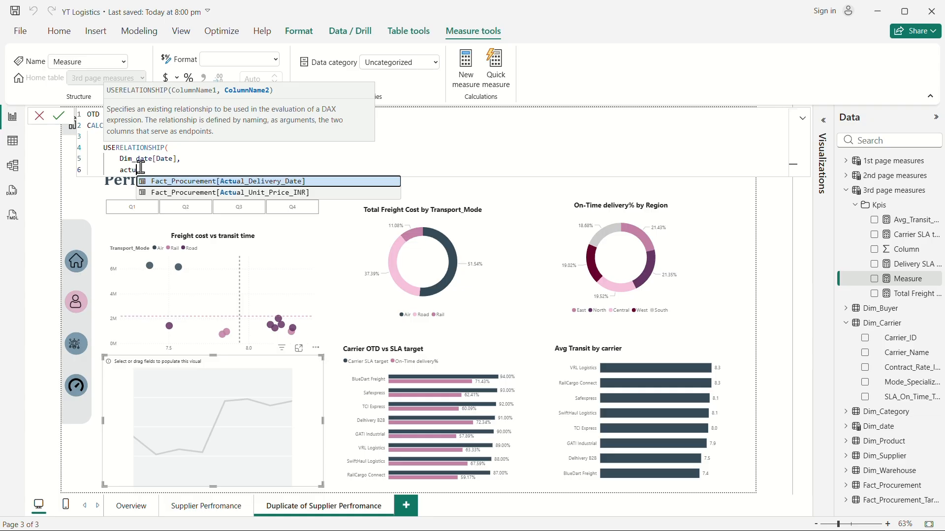
click(263, 181)
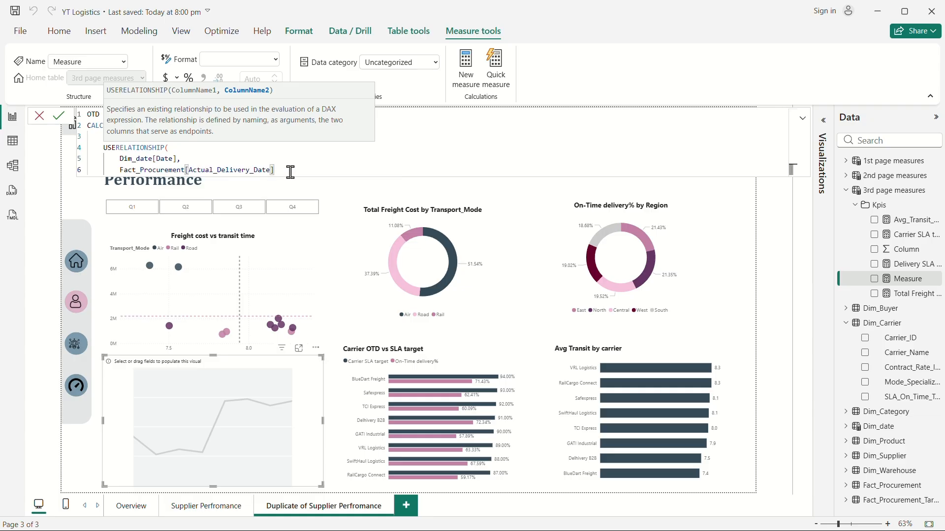
key(shift+Return)
text())
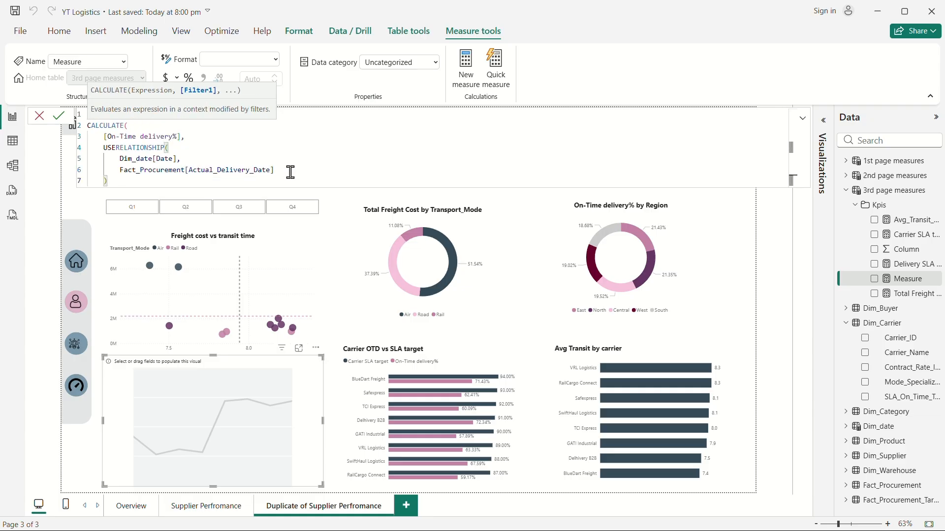
key(shift+Return)
text())
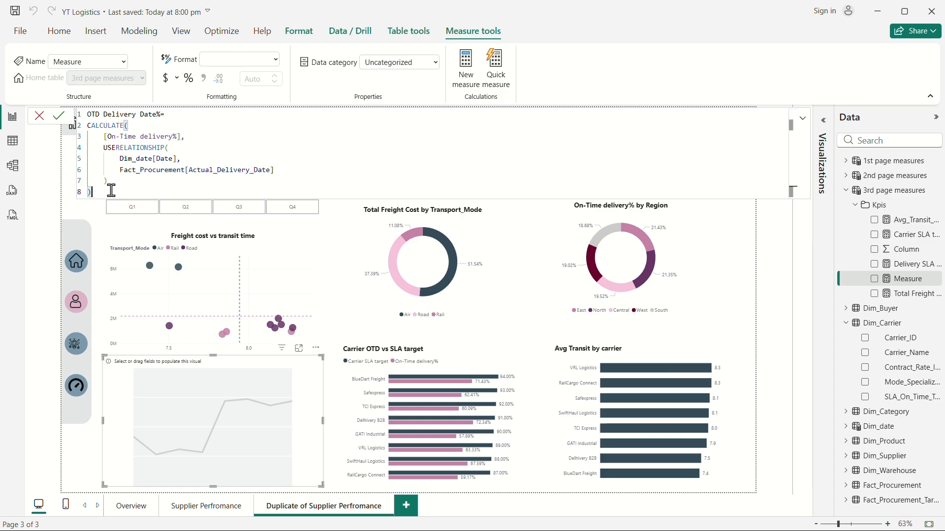
key(Return)
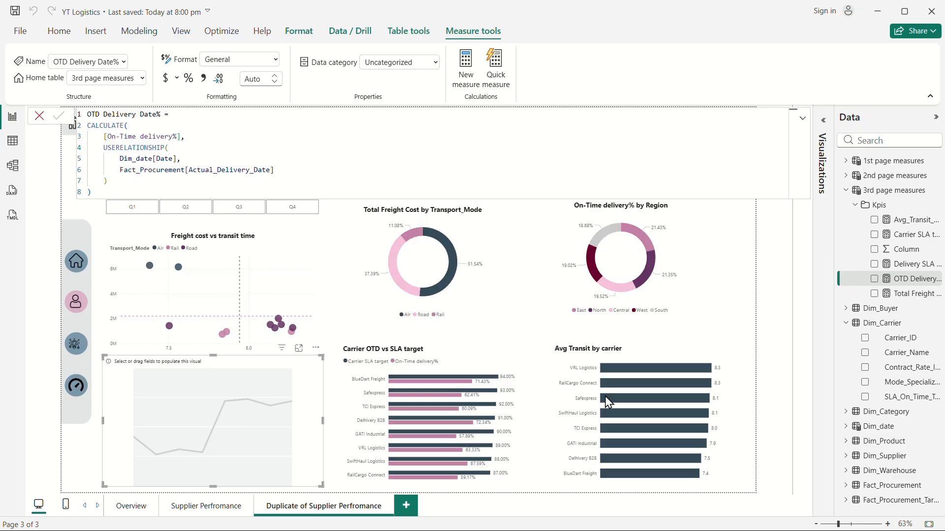
Search the fields for month and add Dim_date Month_Name to the new line chart's X-axis.
click(865, 140)
text(mon)
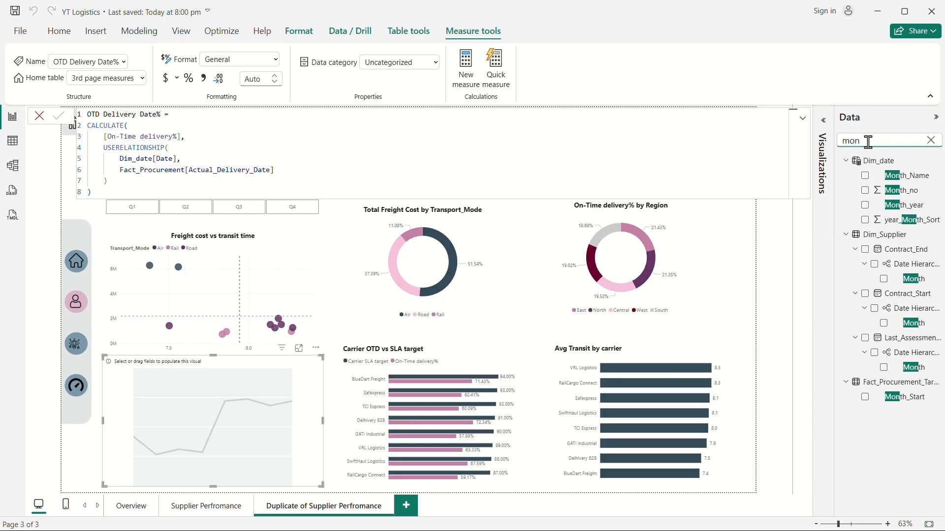
drag(905, 175, 793, 347)
click(824, 121)
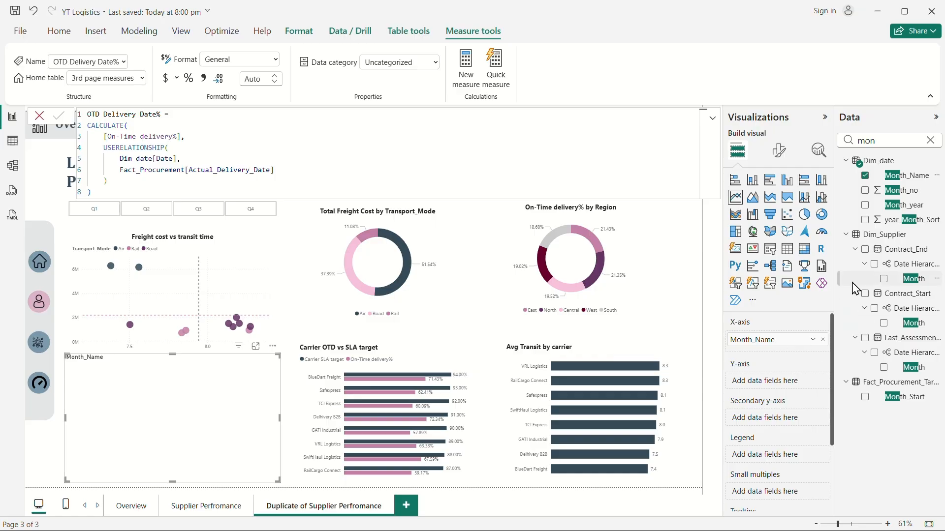
Clear the field search and add the OTD Delivery Date% measure to the line chart's Y-axis.
click(930, 140)
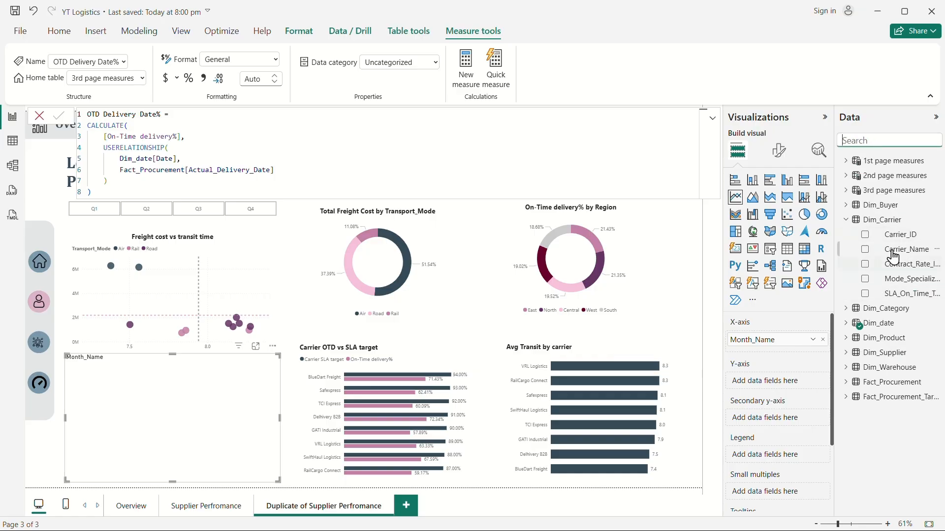
click(859, 220)
click(846, 191)
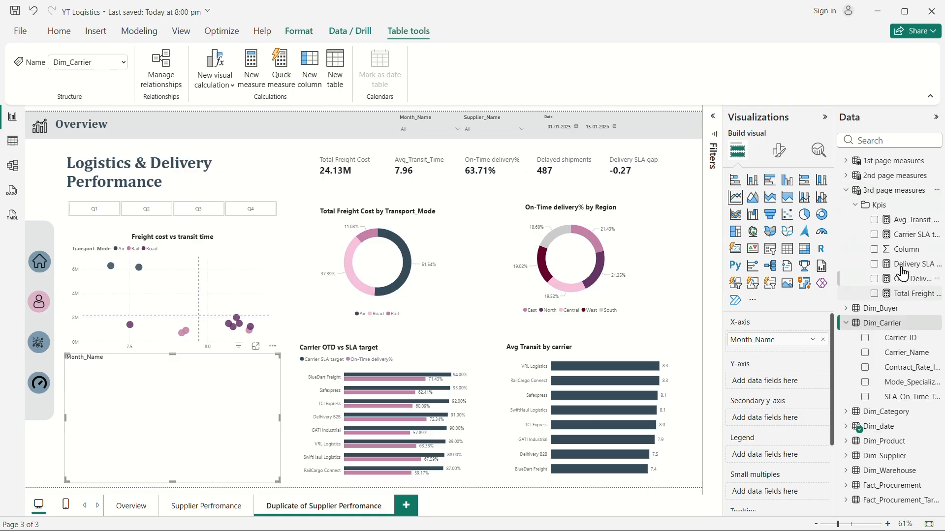
drag(911, 279, 788, 382)
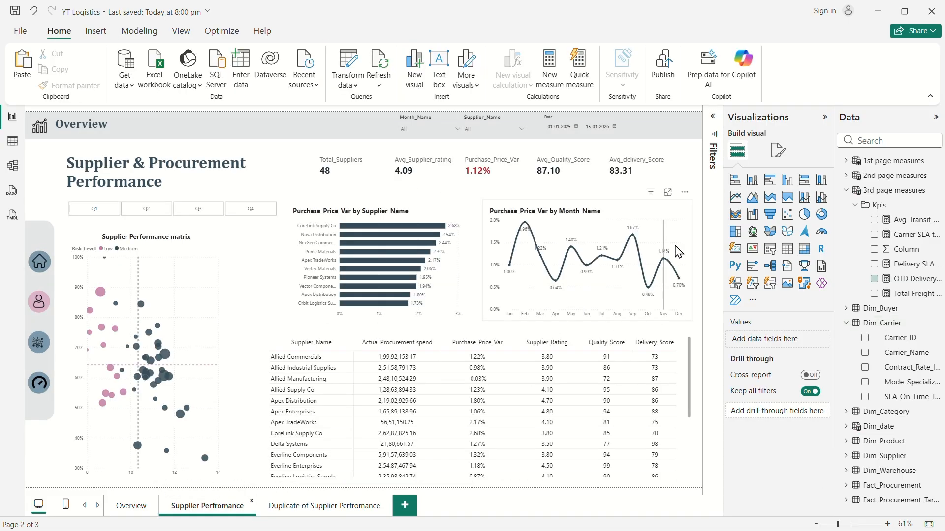
click(676, 227)
click(69, 85)
click(315, 505)
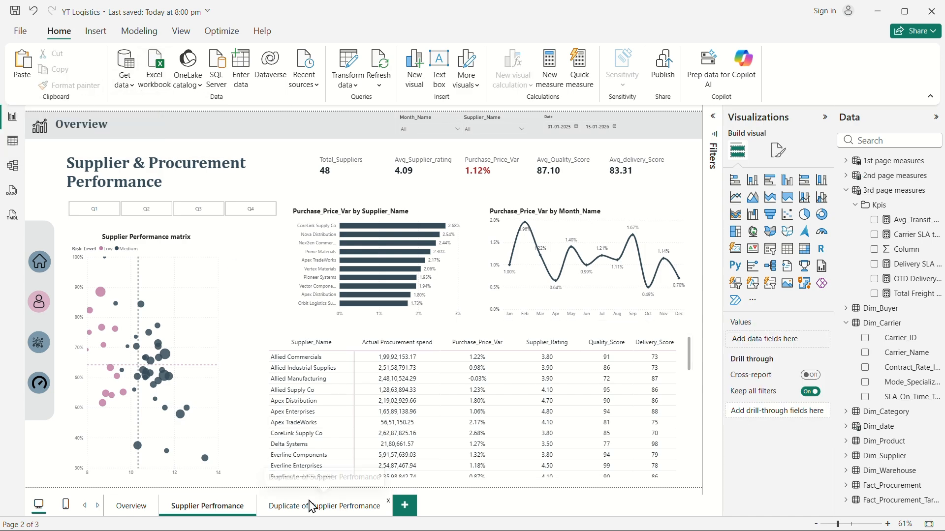
click(209, 509)
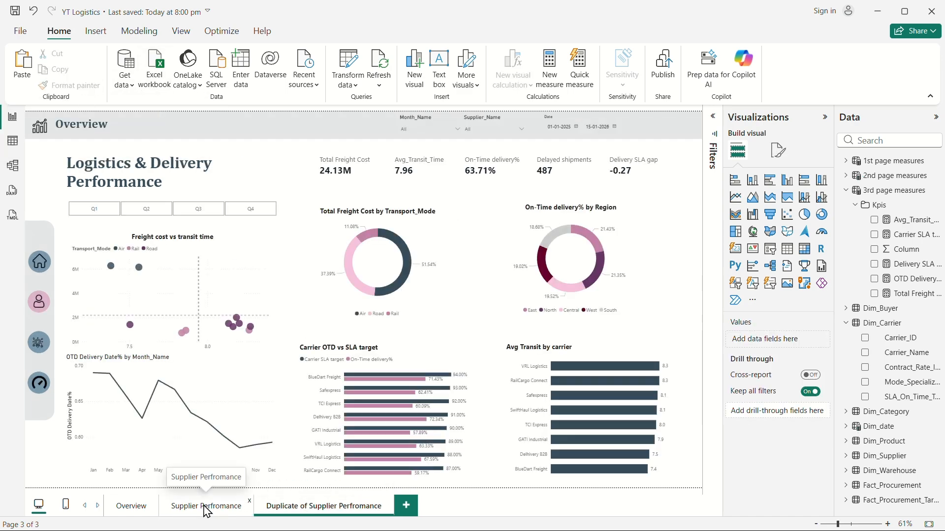
Copy the Supplier Perfromance page line chart's formatting onto the OTD Delivery Date% line chart with Format painter.
click(672, 246)
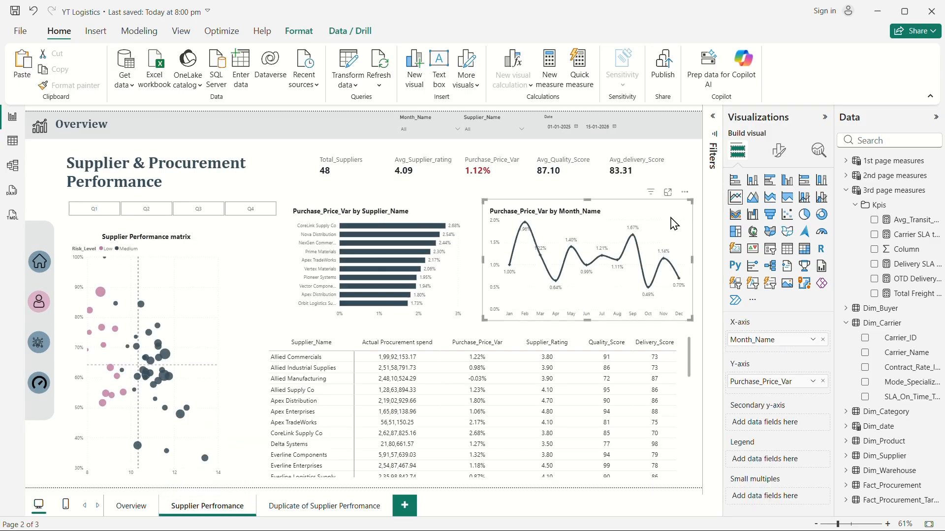
click(69, 85)
click(345, 506)
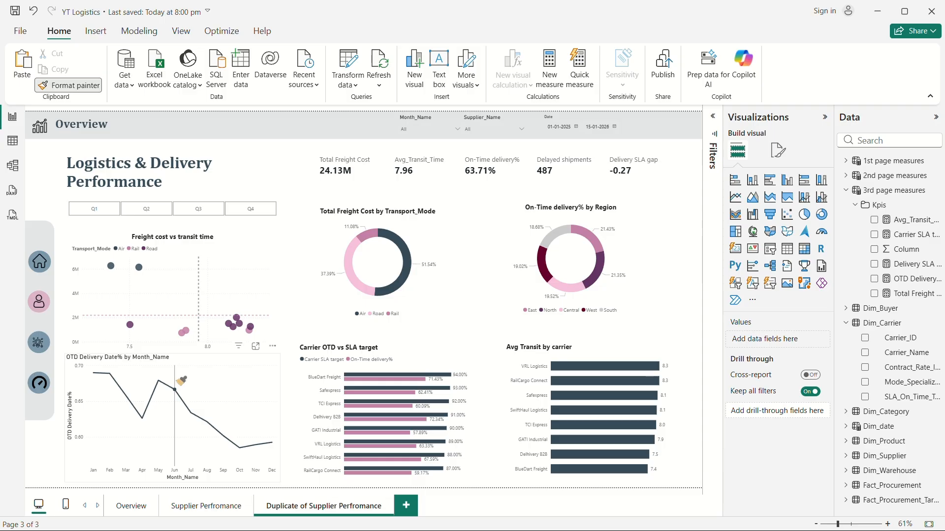
click(255, 400)
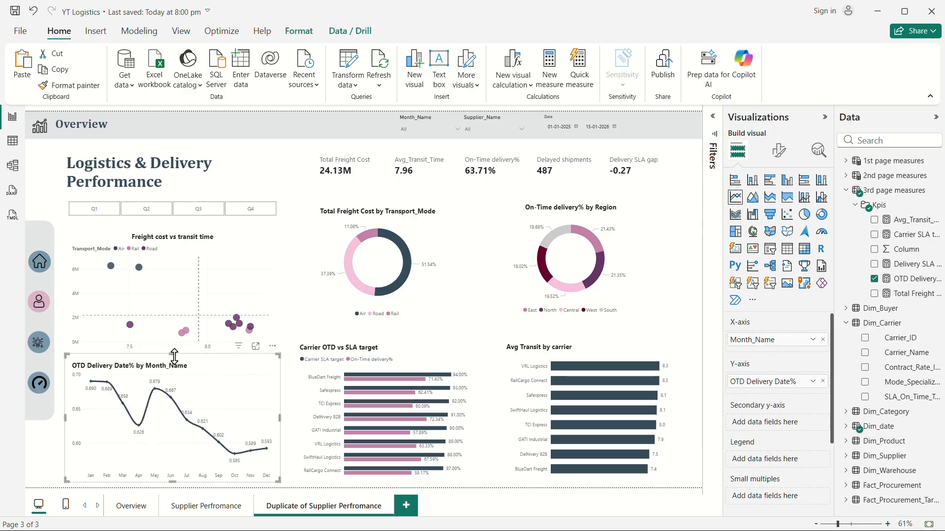
Move the OTD line chart's top edge slightly down to tidy its placement.
drag(174, 355, 175, 366)
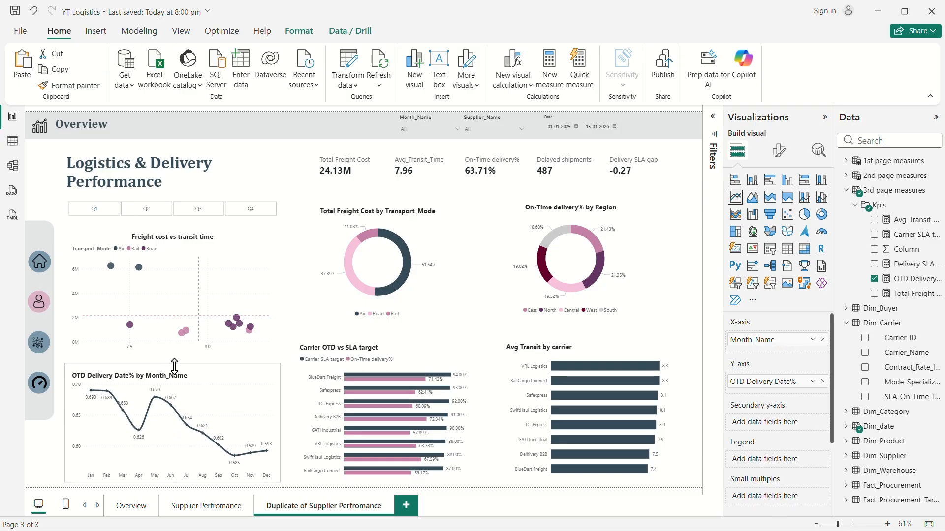
click(284, 171)
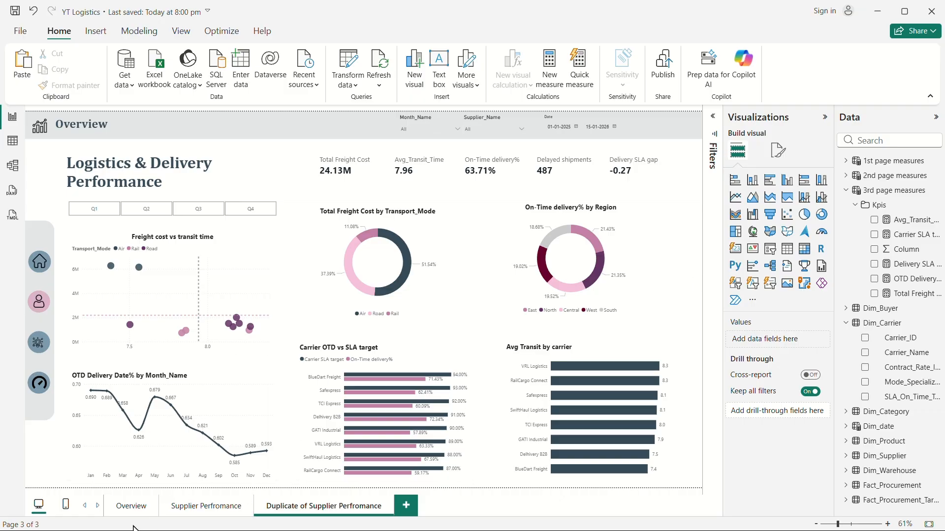
Open the Overview page and test the Month_Name slicer by selecting and clearing individual months.
click(127, 512)
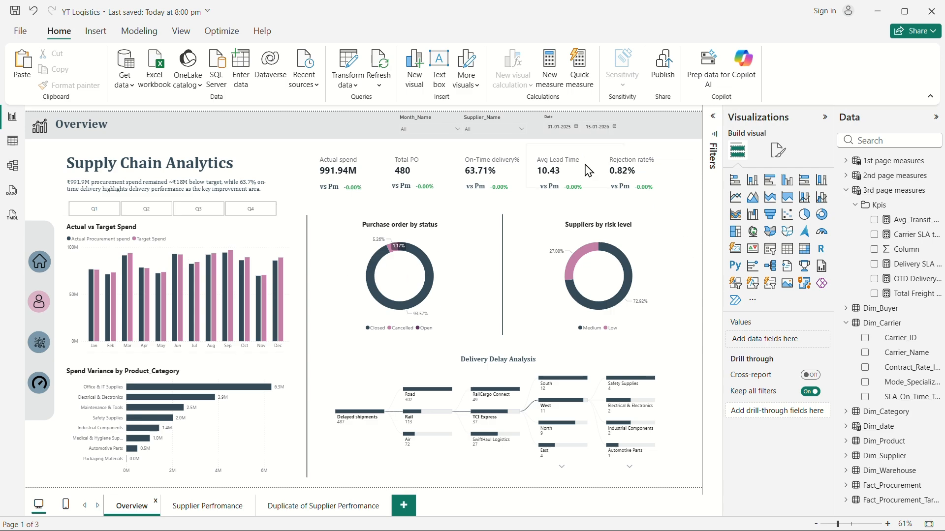
click(436, 130)
click(445, 185)
click(418, 205)
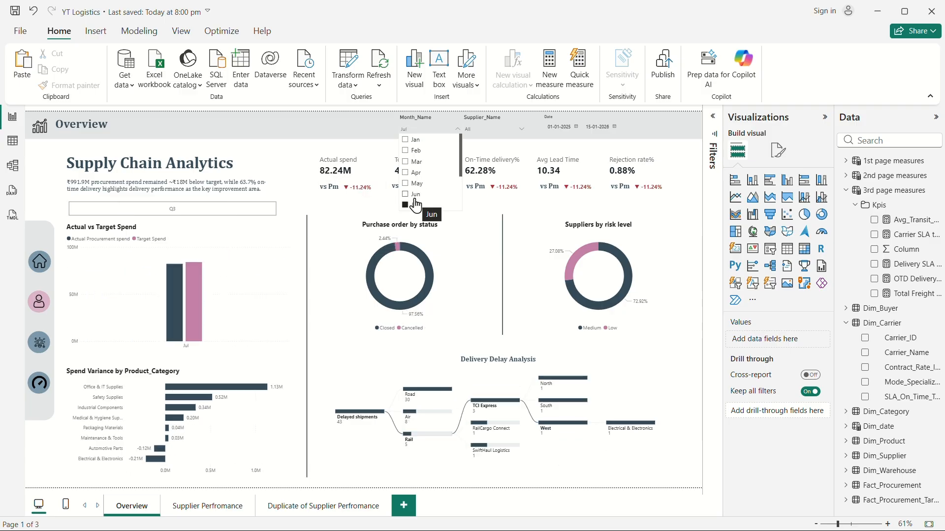
click(414, 197)
click(413, 198)
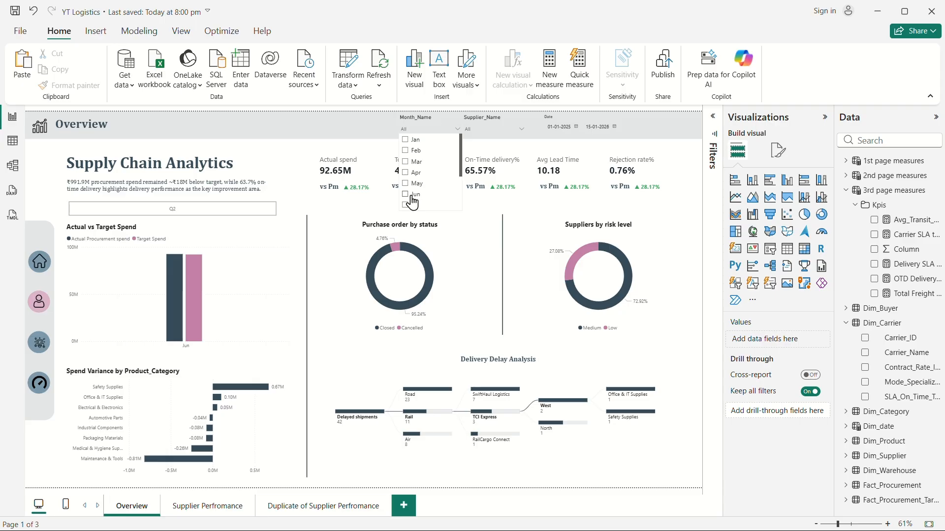
click(686, 169)
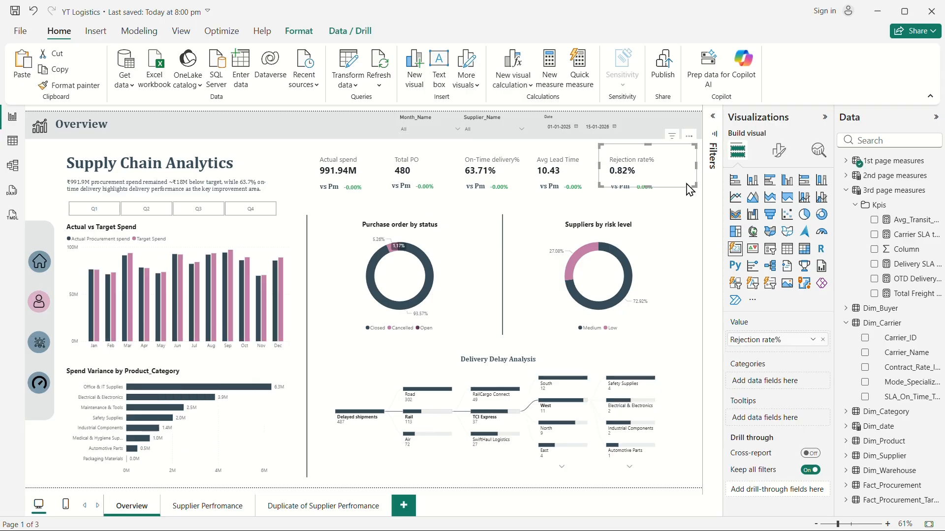
click(692, 217)
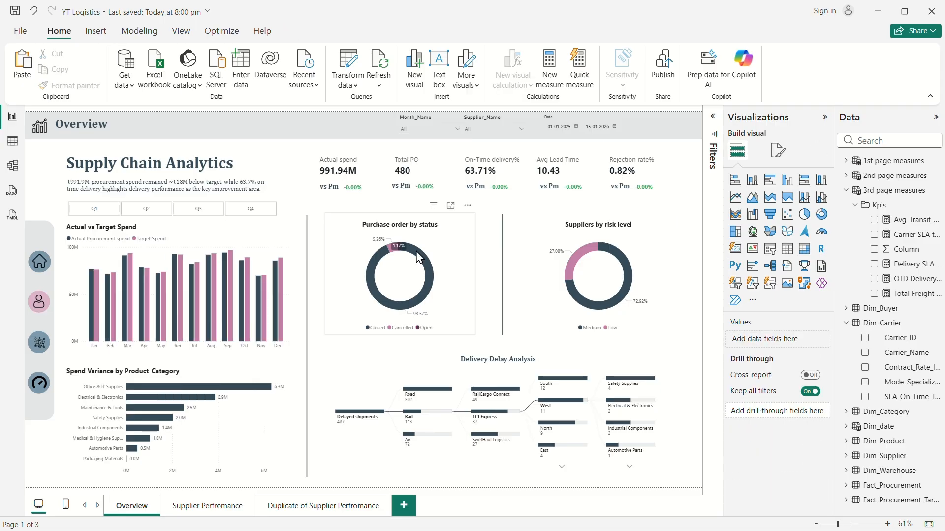
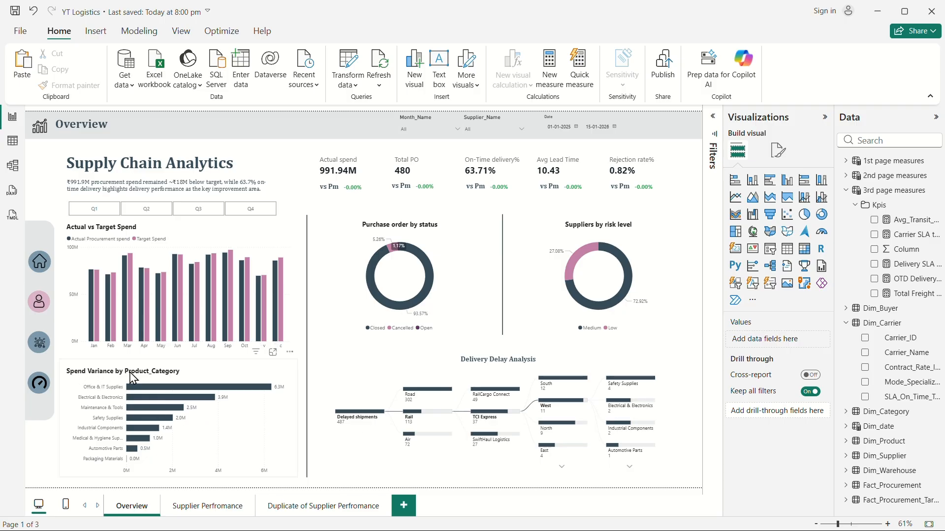
Test the Supplier_Name and Month_Name slicers on the Overview page by selecting and clearing values.
click(477, 129)
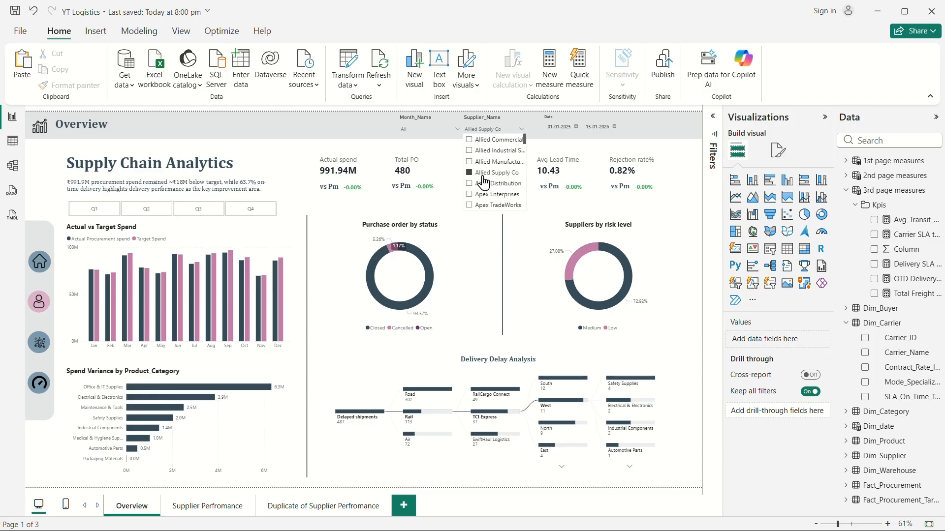
click(487, 173)
click(433, 129)
click(443, 161)
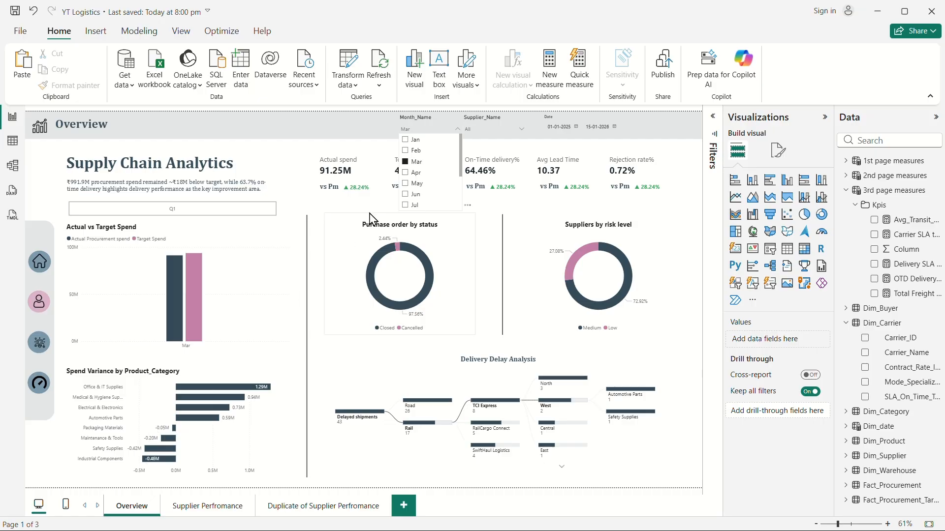
click(412, 171)
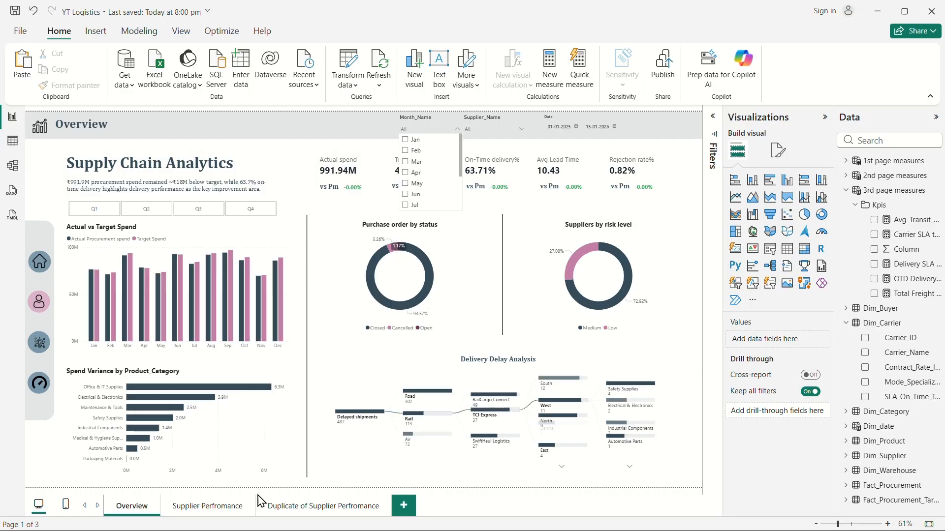
Open the Supplier Perfromance page and review its visuals.
click(210, 507)
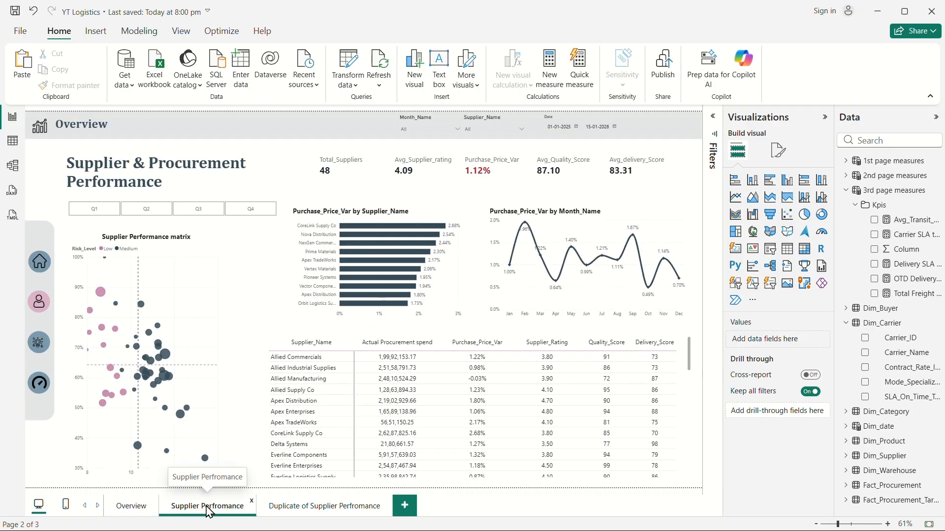
scroll(495, 399, down, 8)
scroll(495, 399, up, 8)
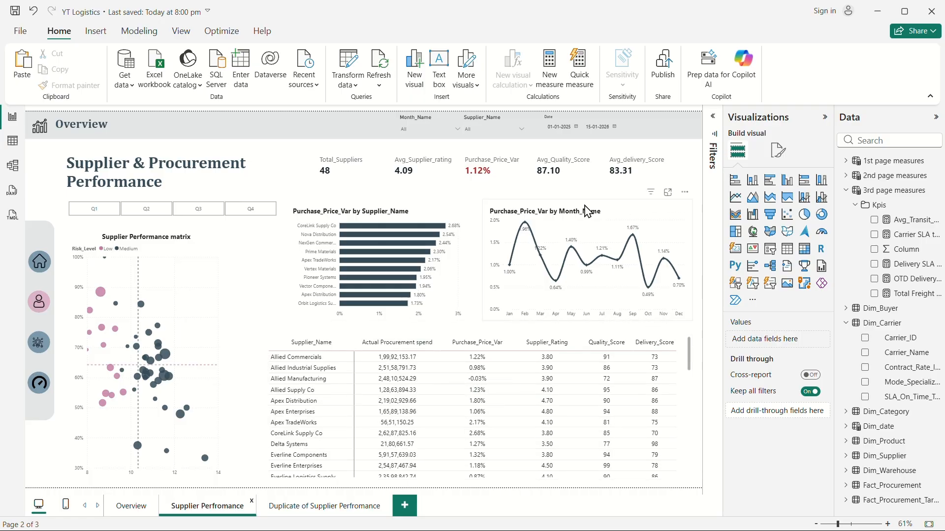
Rename the Duplicate of Supplier Perfromance page as Logistics Performance.
click(307, 514)
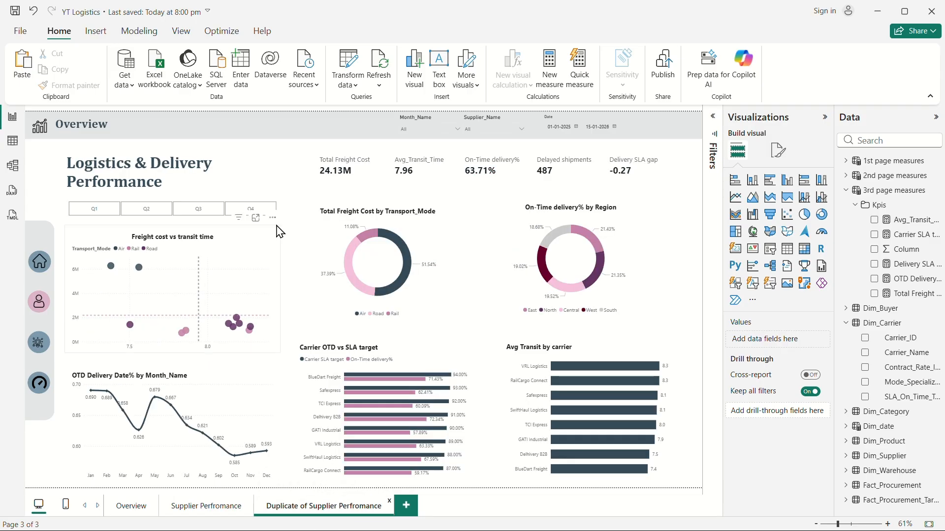
double_click(297, 506)
key(BackSpace)
key(BackSpace)
key(BackSpace)
key(BackSpace)
key(BackSpace)
key(BackSpace)
key(BackSpace)
key(BackSpace)
key(BackSpace)
key(BackSpace)
key(BackSpace)
key(BackSpace)
key(BackSpace)
key(BackSpace)
key(BackSpace)
key(BackSpace)
key(BackSpace)
key(BackSpace)
key(BackSpace)
key(BackSpace)
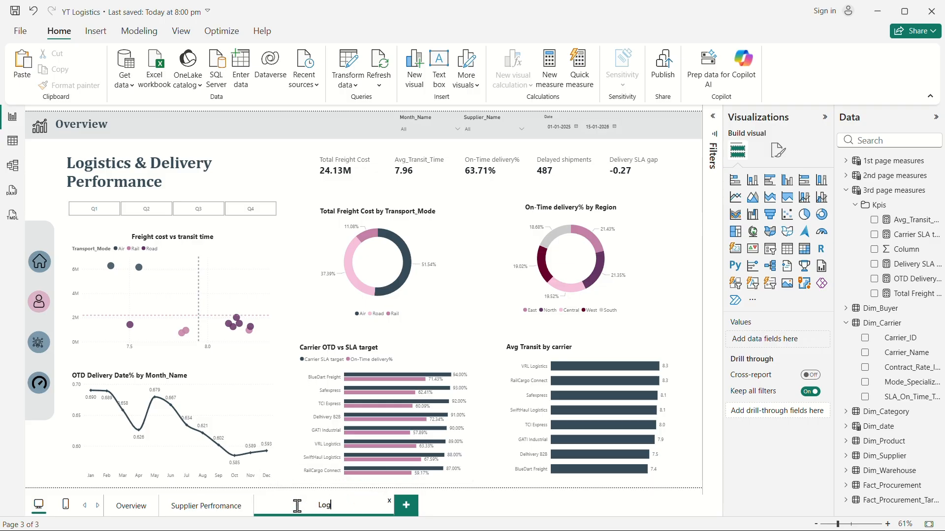
key(BackSpace)
text(Performance)
click(383, 518)
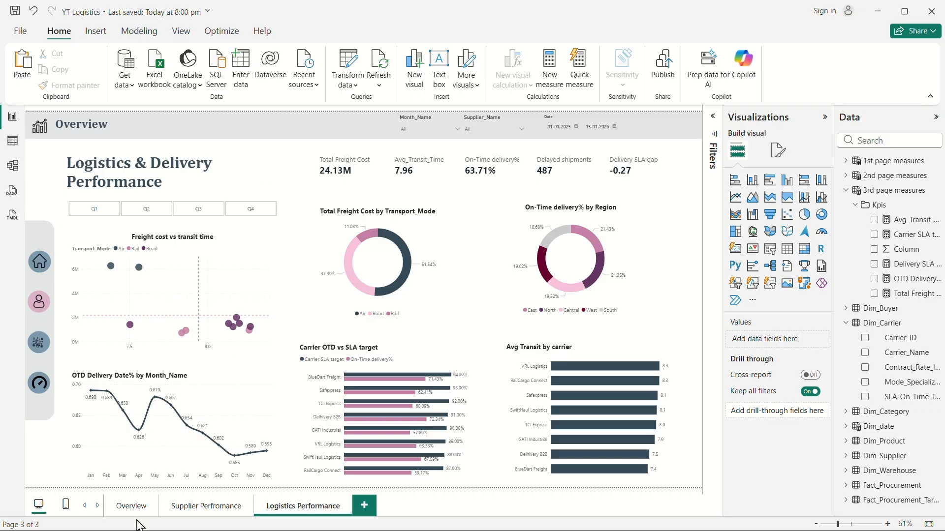
Add a new blank report page.
click(122, 495)
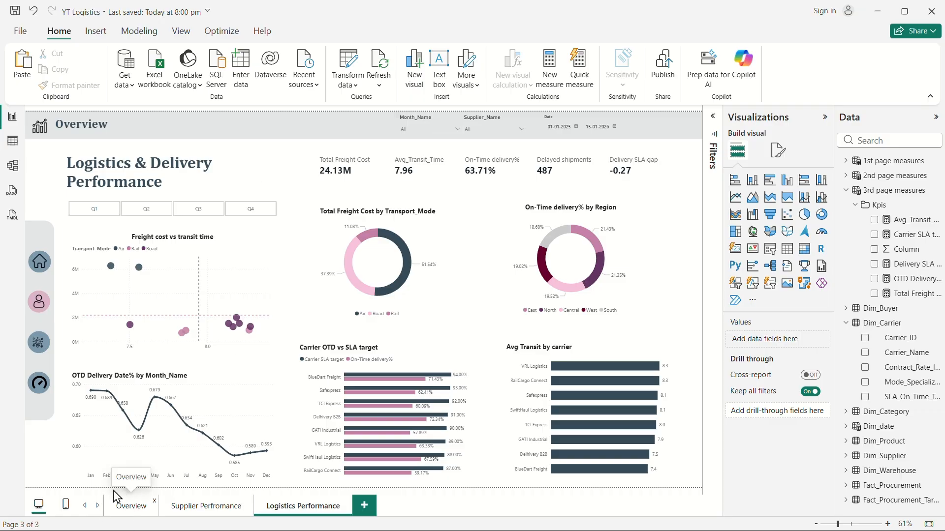
click(363, 505)
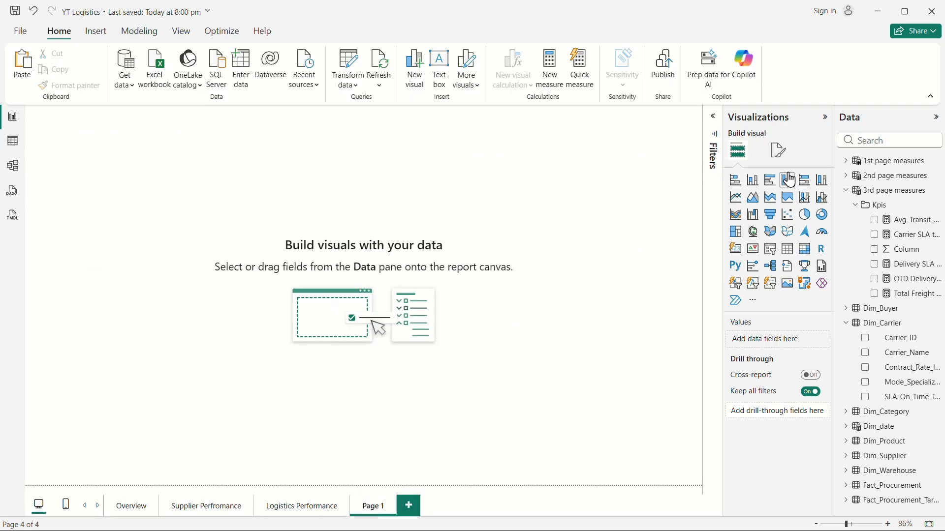
Set the new page's canvas background to the ChatGPT Image file with 0% transparency and Fill image fit.
click(779, 159)
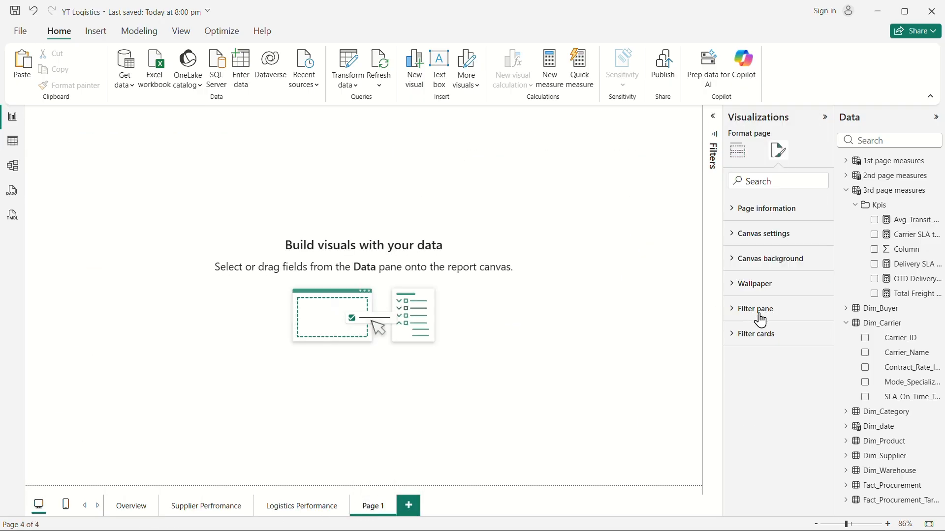
click(737, 261)
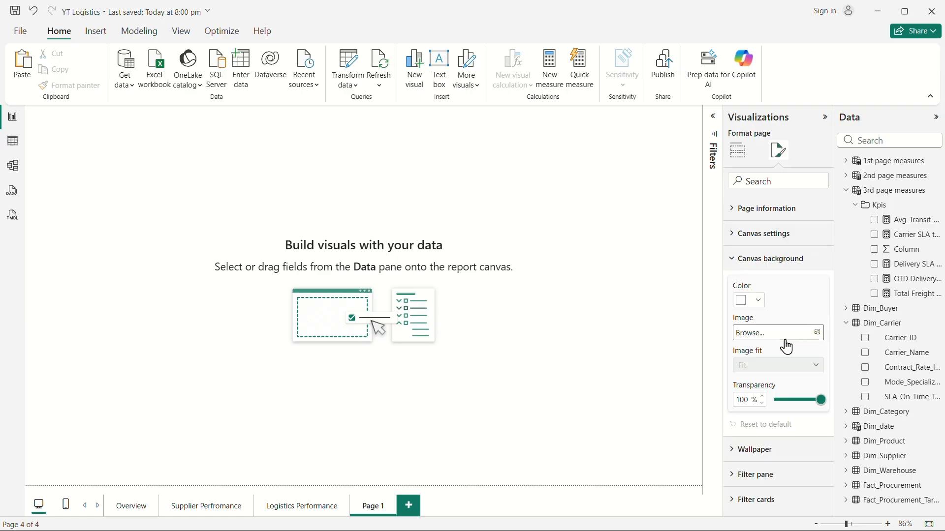
click(777, 333)
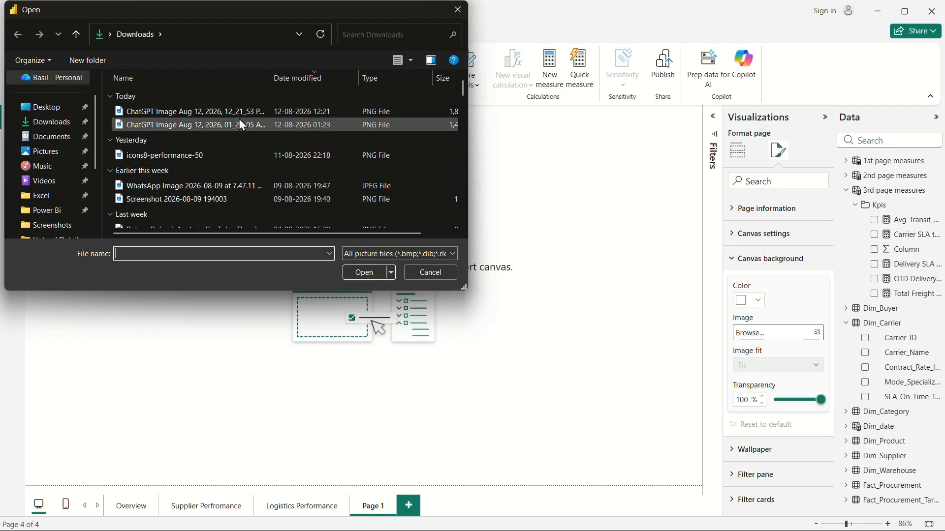
click(179, 112)
click(359, 273)
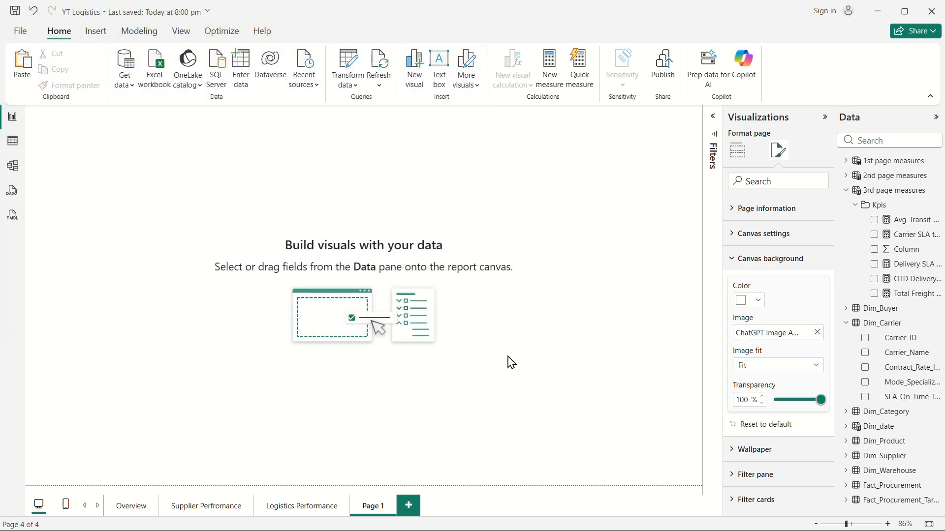
drag(817, 403, 542, 405)
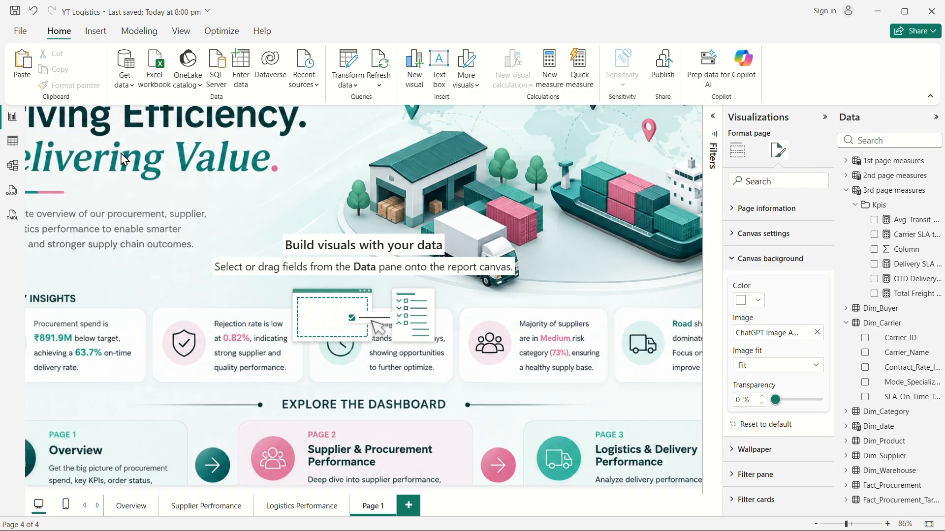
click(805, 369)
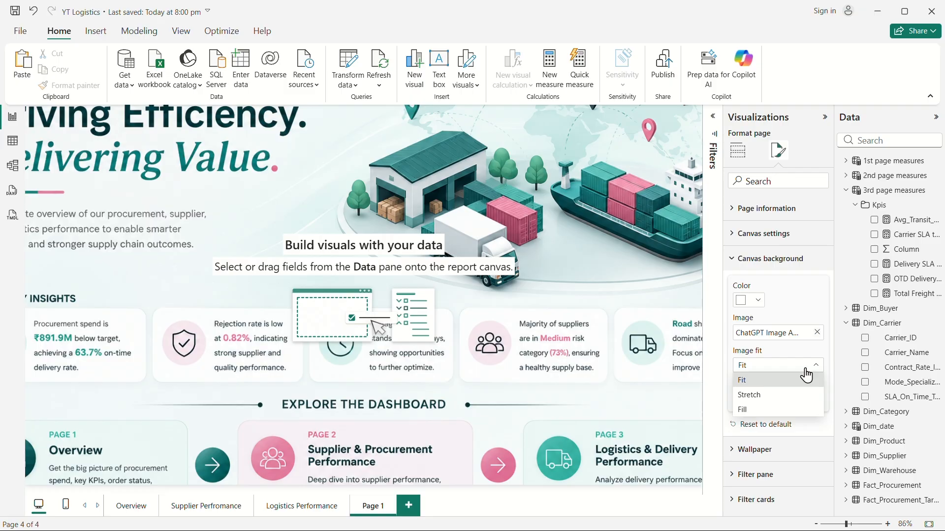
click(746, 411)
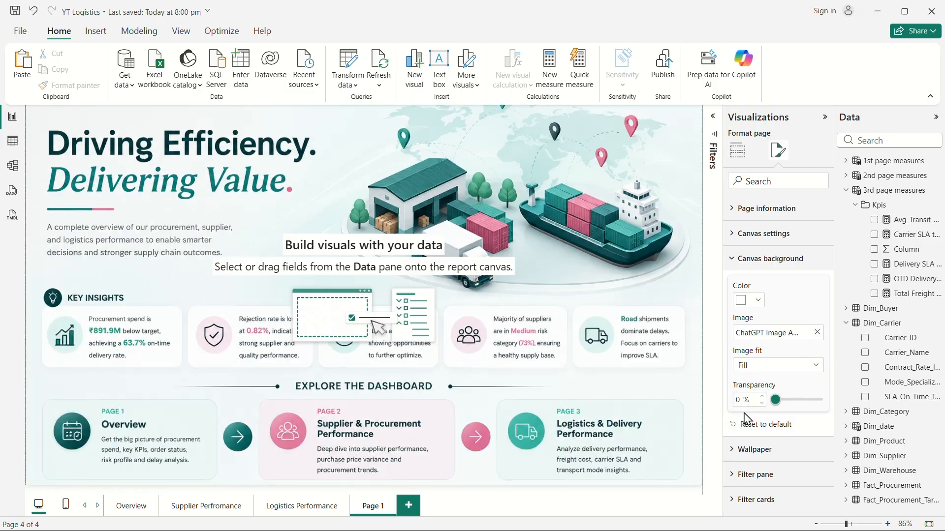
Insert a Right arrow button and place it between the Overview and Supplier & Procurement Performance cards.
click(825, 117)
click(935, 121)
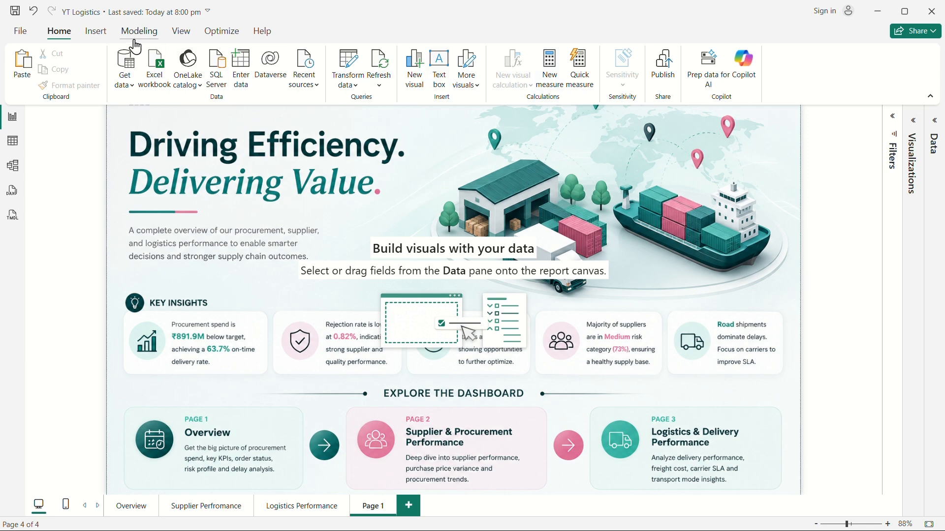
click(96, 32)
click(411, 89)
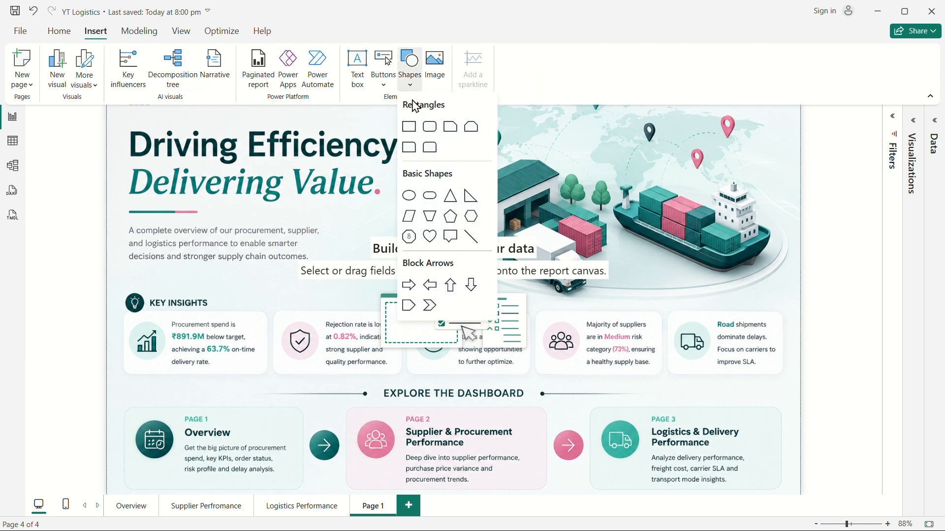
click(411, 78)
click(383, 69)
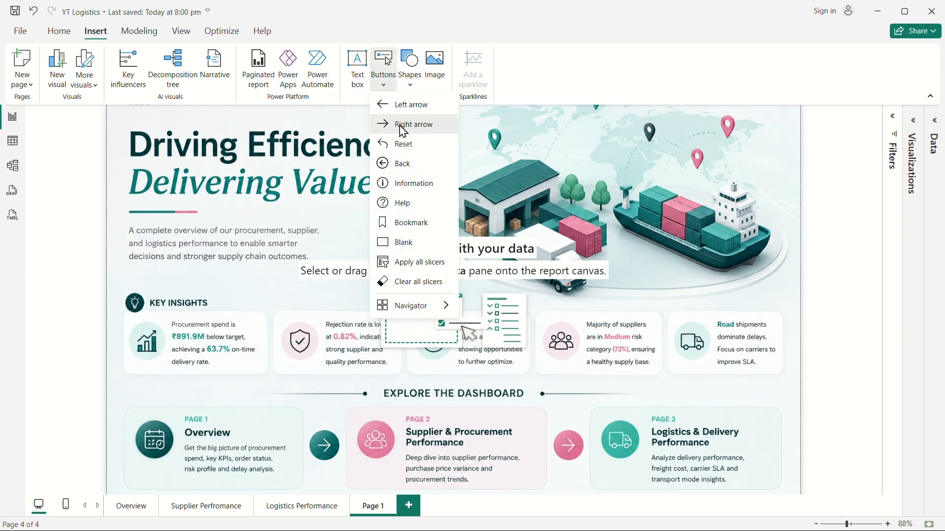
click(403, 131)
drag(121, 121, 352, 453)
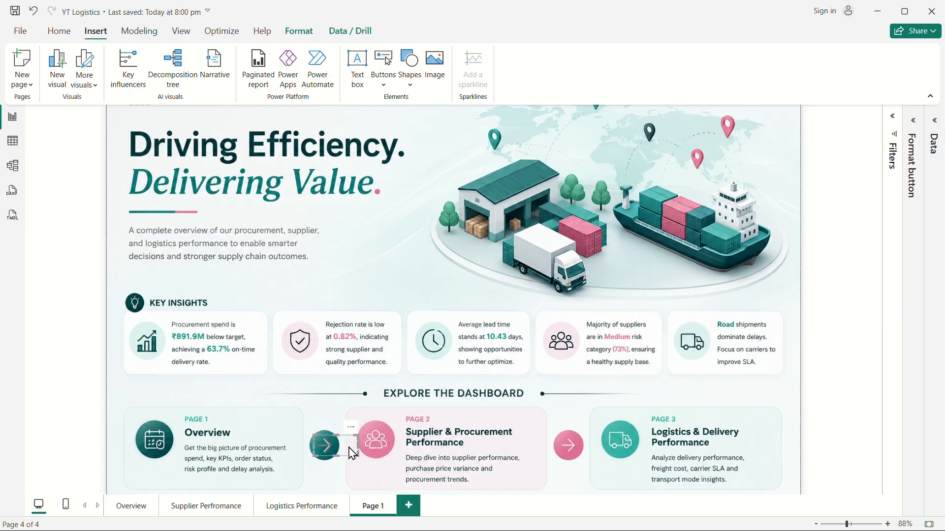
Set the arrow button's icon line color to white.
click(915, 127)
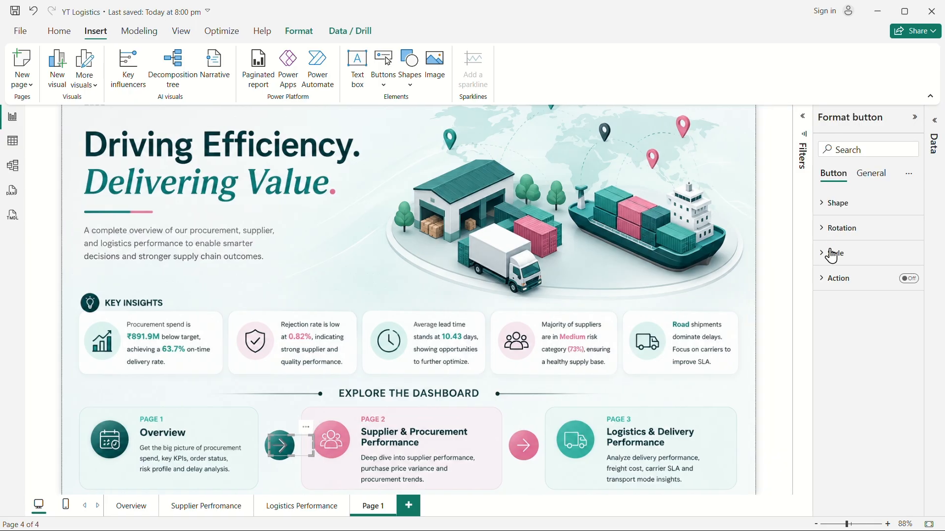
click(831, 253)
scroll(854, 275, down, 5)
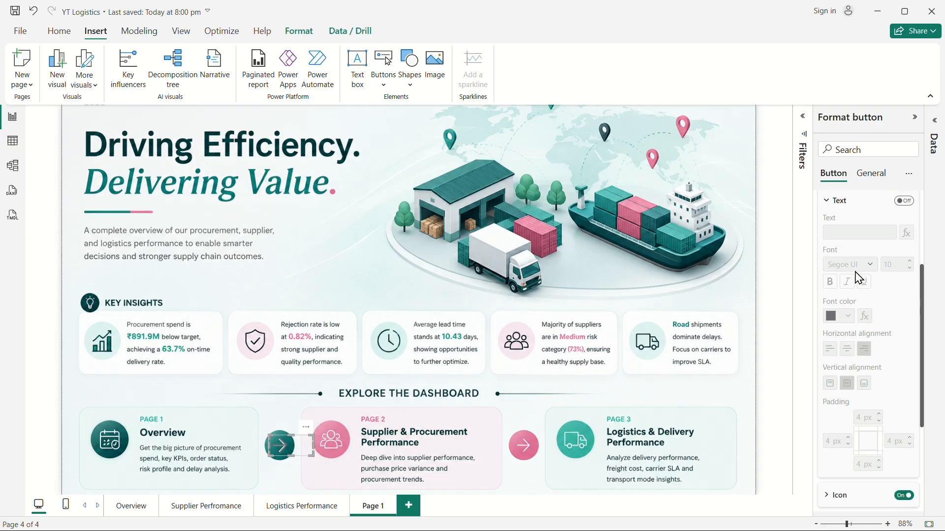
click(838, 359)
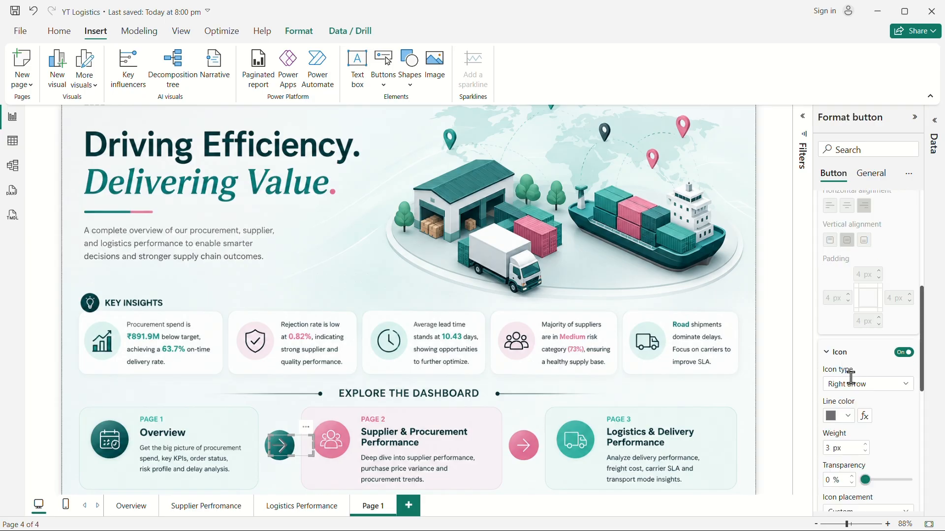
click(842, 416)
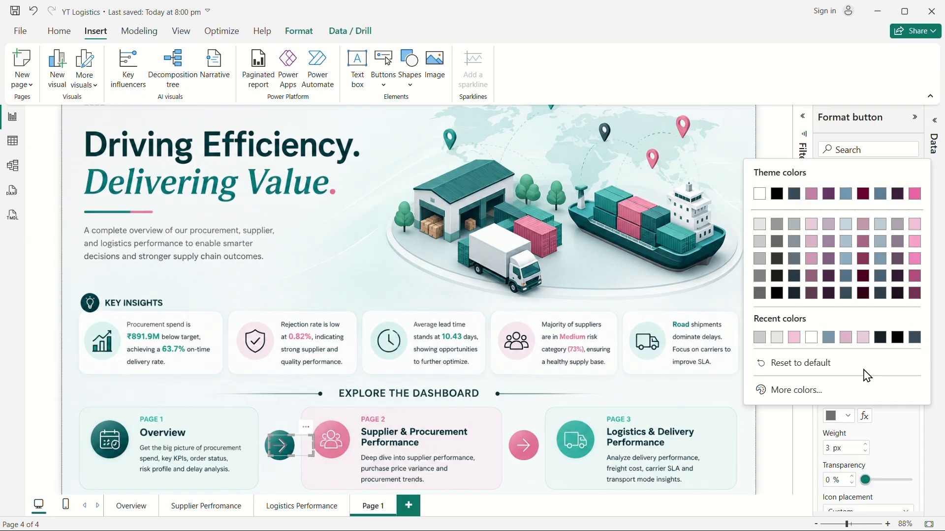
click(759, 194)
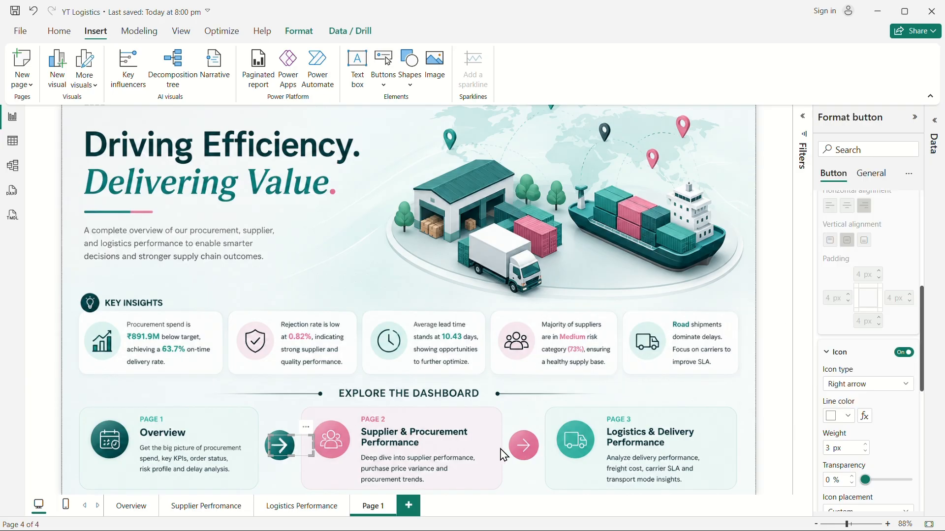
Duplicate the arrow button and move the copy beside the Logistics & Delivery Performance card.
key(ctrl+c)
key(ctrl+v)
click(293, 450)
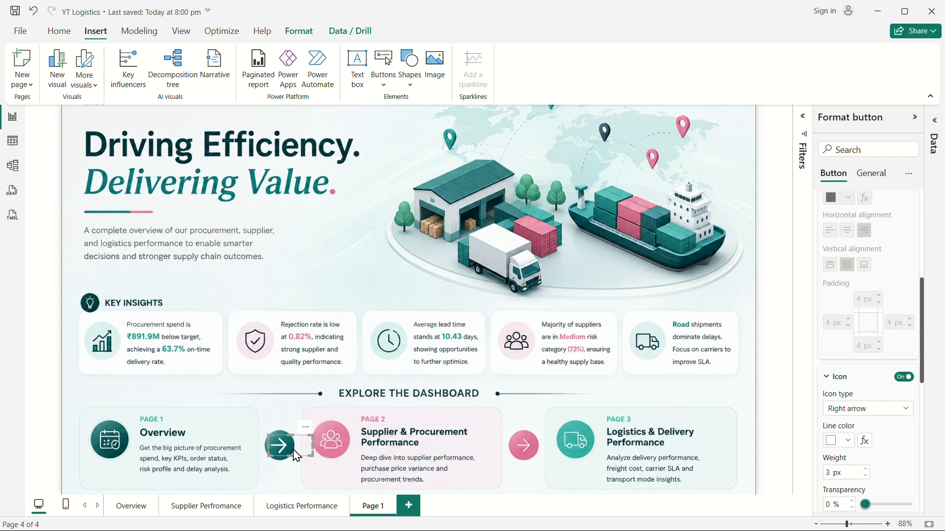
drag(297, 457, 732, 450)
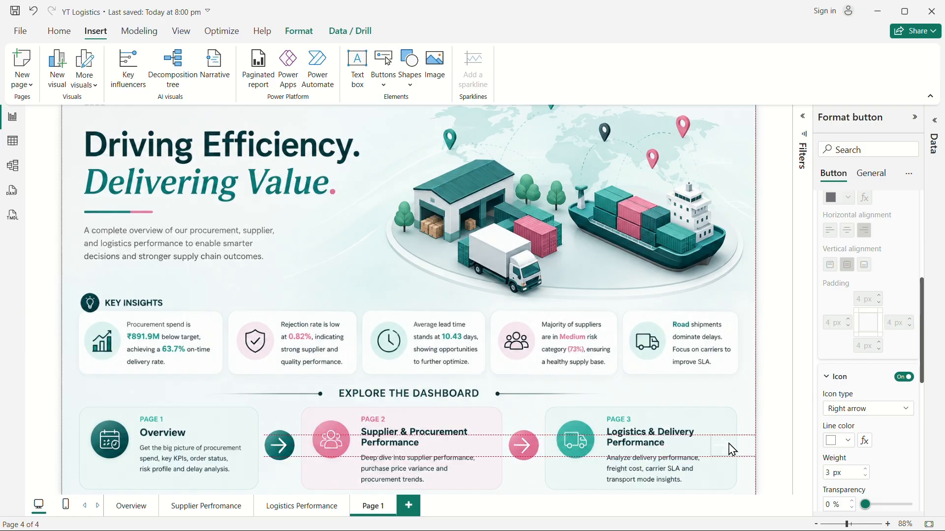
drag(734, 450, 733, 451)
Insert an oval shape over the copied arrow button and send it backward behind the arrow.
click(409, 67)
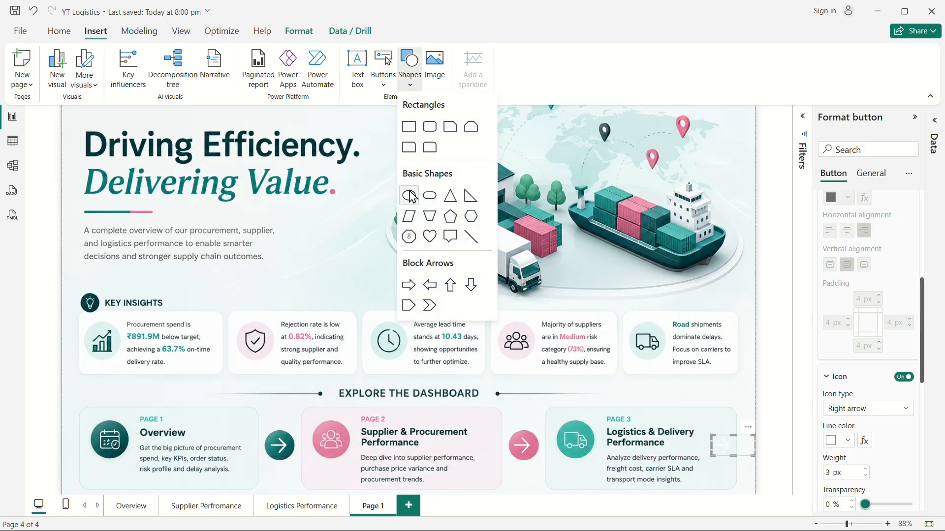
click(409, 196)
drag(303, 339, 722, 449)
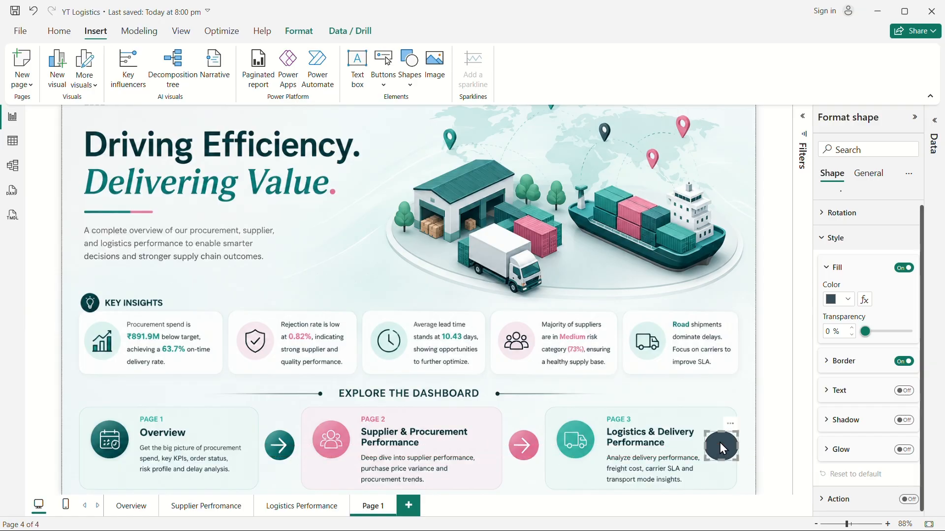
click(297, 34)
click(213, 93)
click(220, 132)
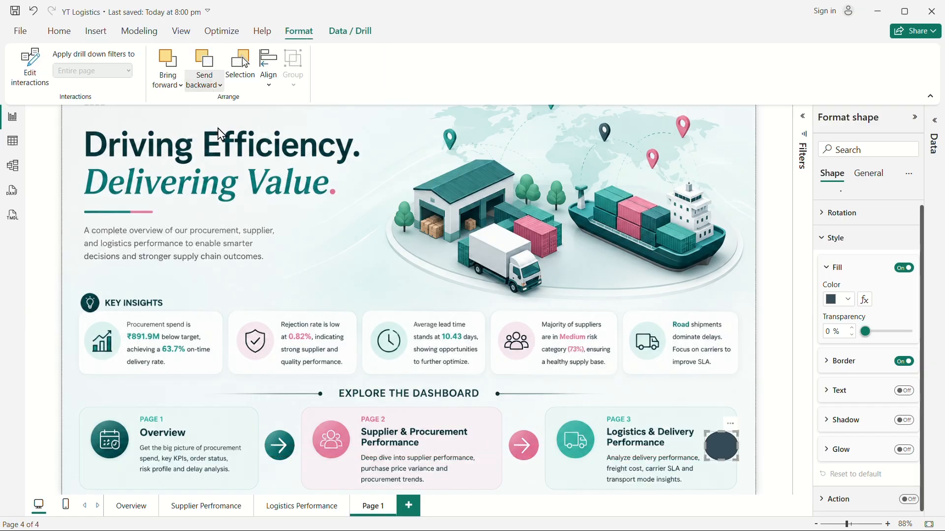
click(591, 292)
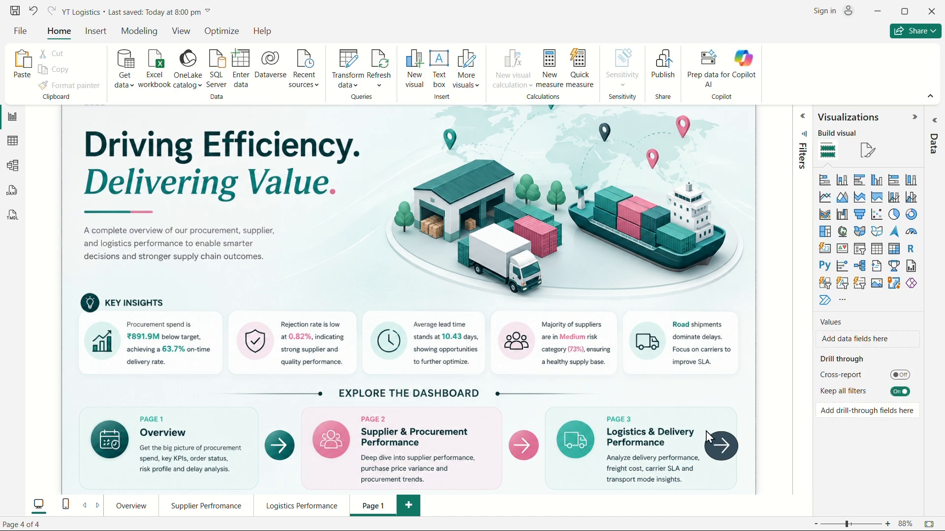
Select the oval beside the Logistics & Delivery Performance card, nudge it right, and delete it.
click(723, 461)
click(718, 460)
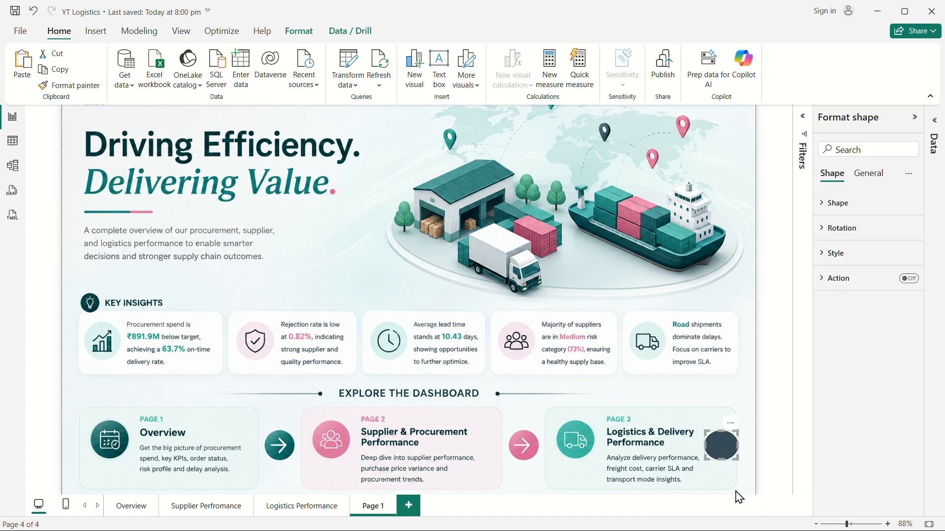
key(Right)
key(Right)
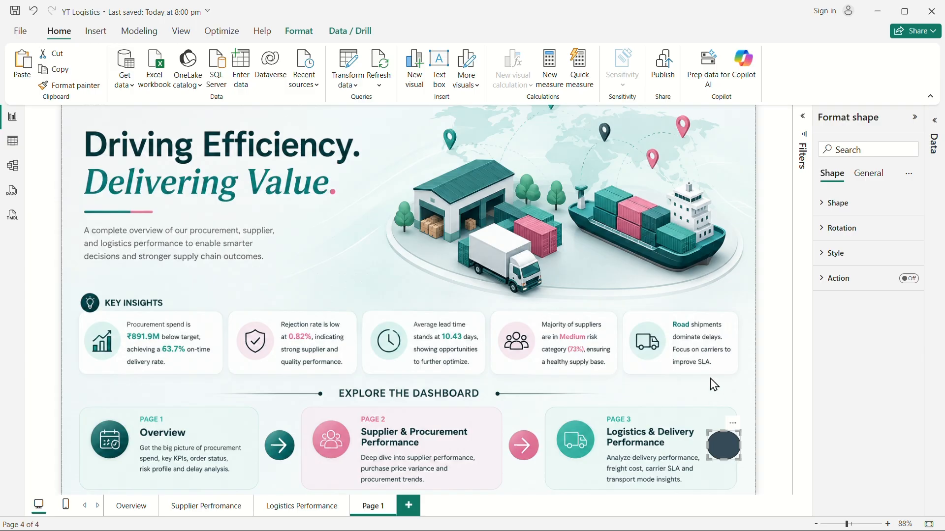
key(Delete)
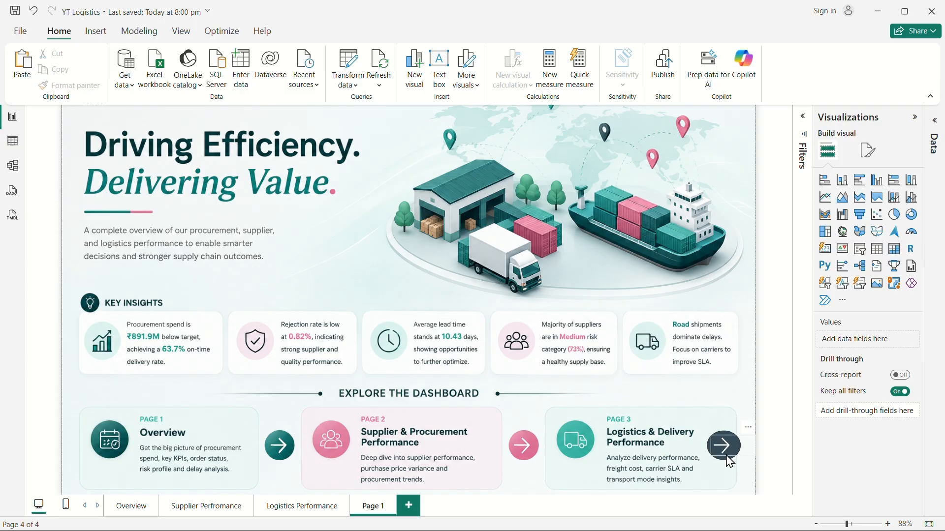
Nudge the arrow button beside the Logistics & Delivery Performance card slightly right to align it.
click(726, 457)
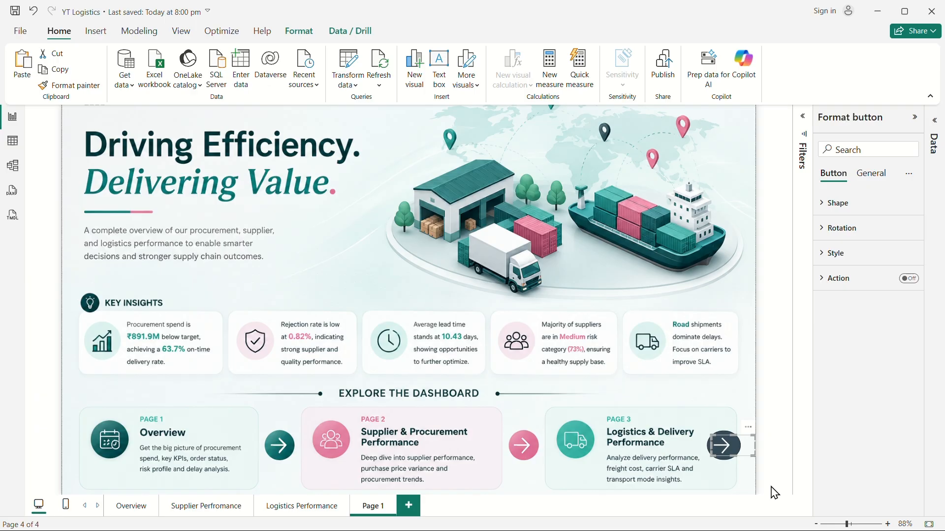
click(773, 492)
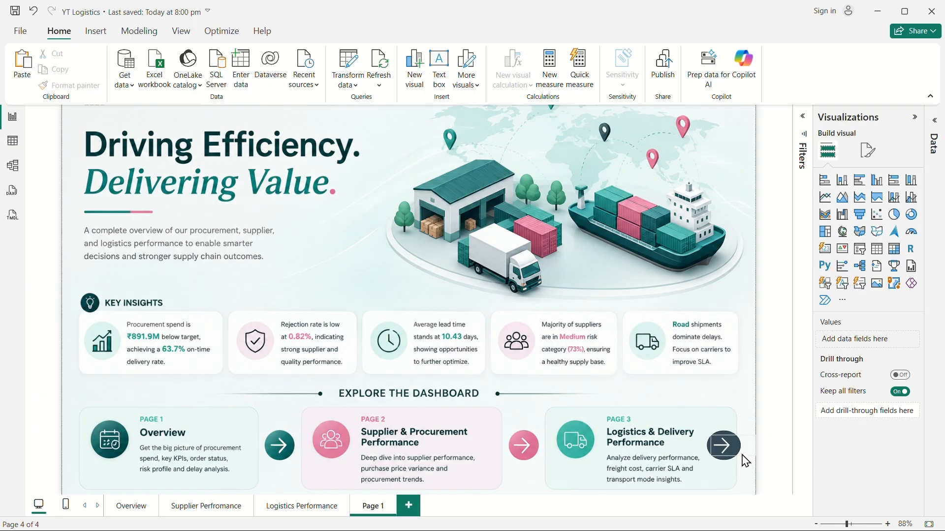
click(721, 443)
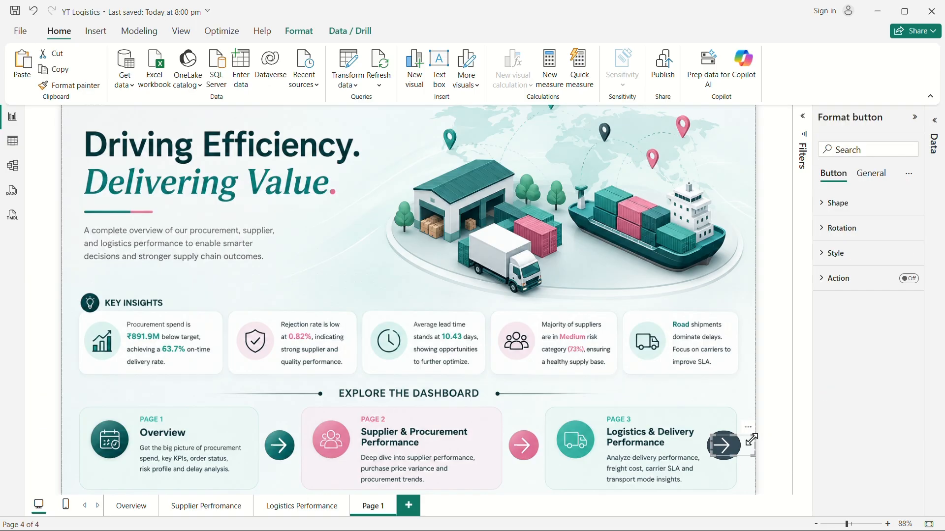
drag(754, 445, 742, 444)
key(Right)
key(Right)
key(Right)
key(Right)
key(Right)
key(Right)
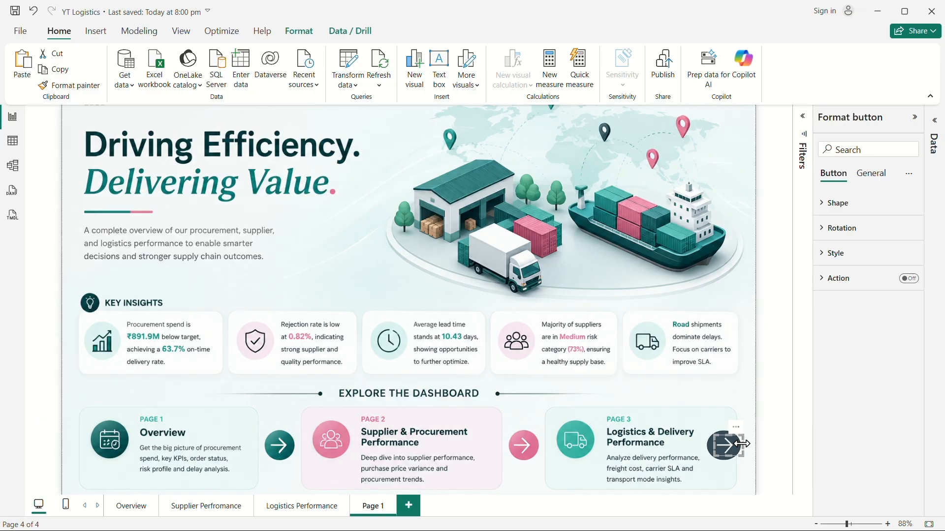
click(695, 404)
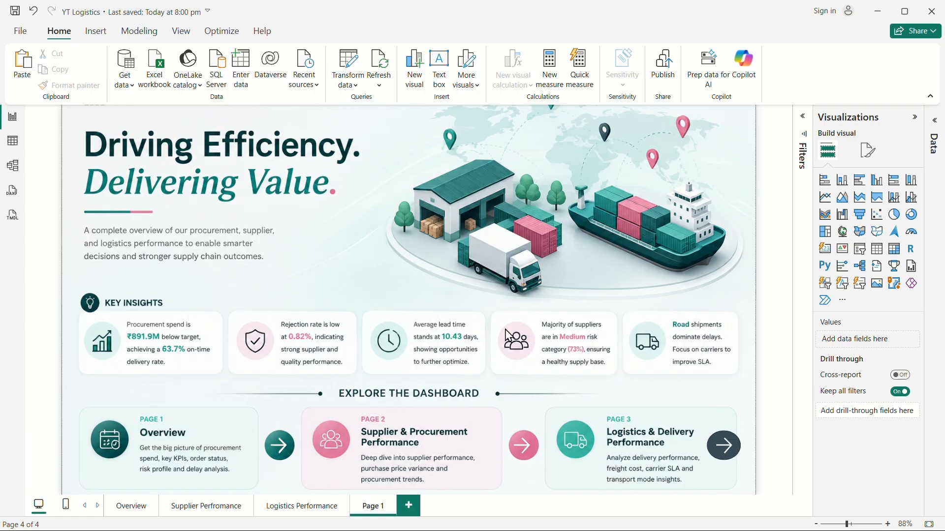
Turn on the action for the arrow beside the Overview card and set it to page navigation to Overview.
click(293, 451)
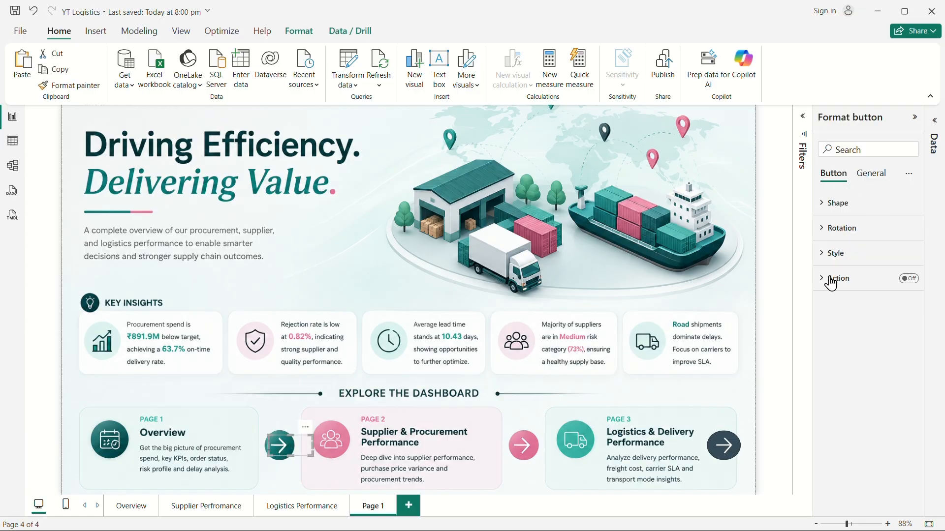
click(910, 279)
click(825, 278)
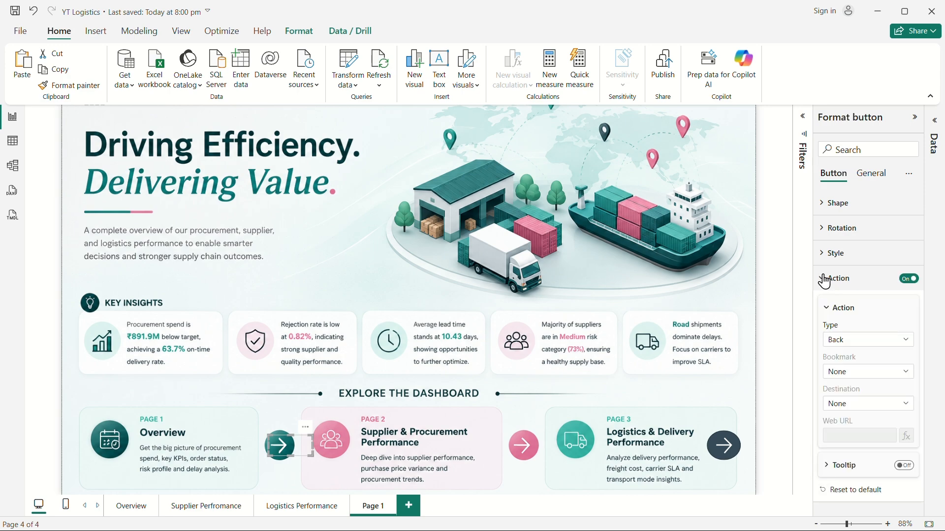
click(863, 344)
click(852, 402)
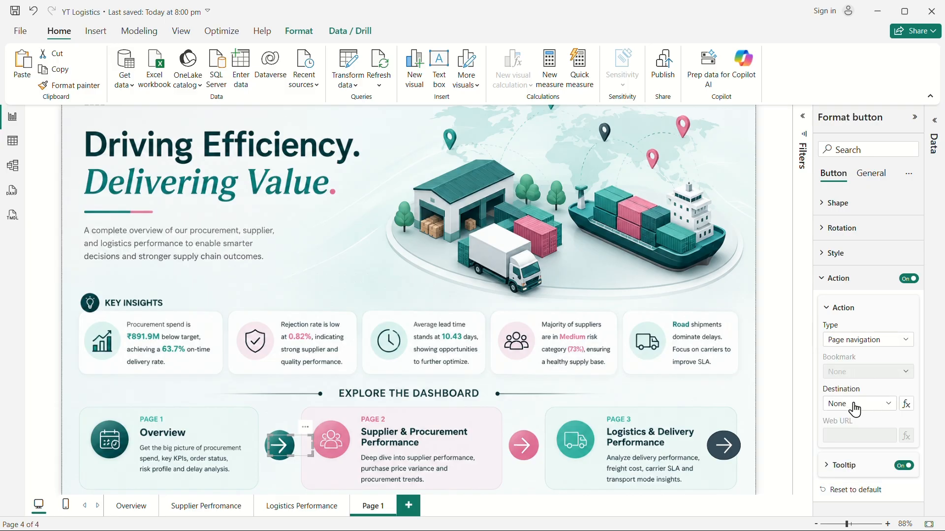
click(854, 406)
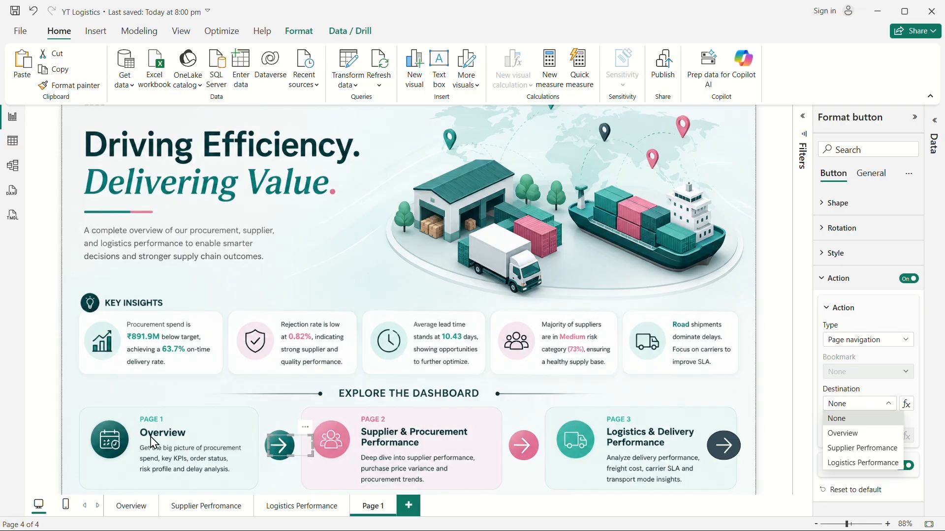
click(856, 434)
Give the pink arrow beside the Supplier & Procurement card a page navigation action to Supplier Perfromance.
click(525, 452)
click(906, 281)
click(906, 279)
click(872, 340)
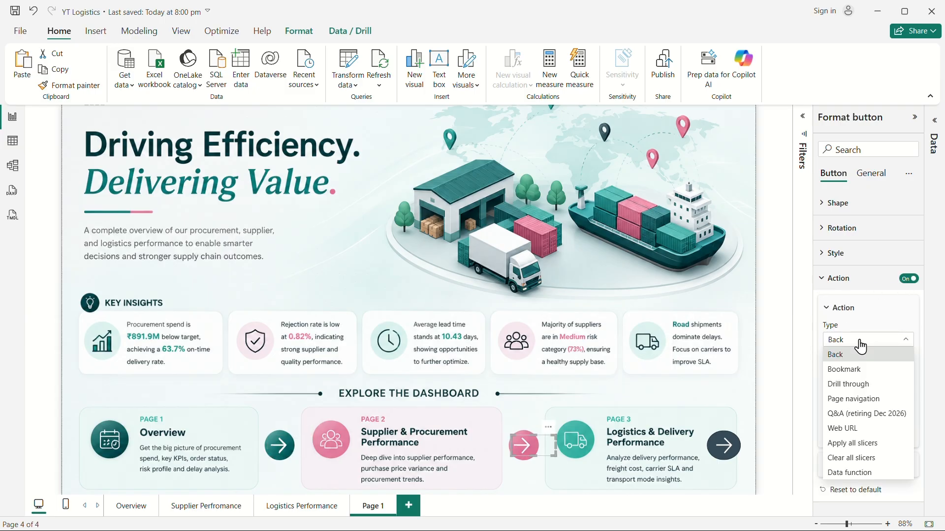
click(851, 403)
click(856, 404)
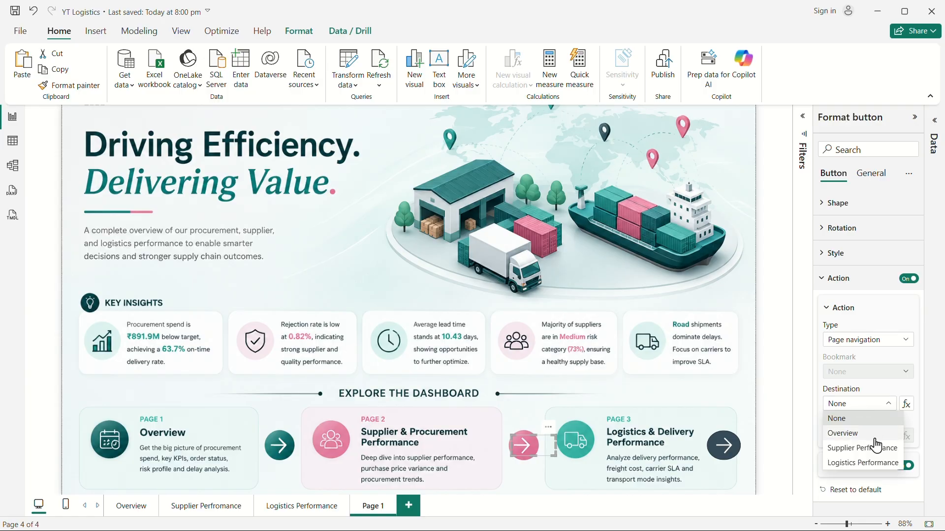
click(858, 449)
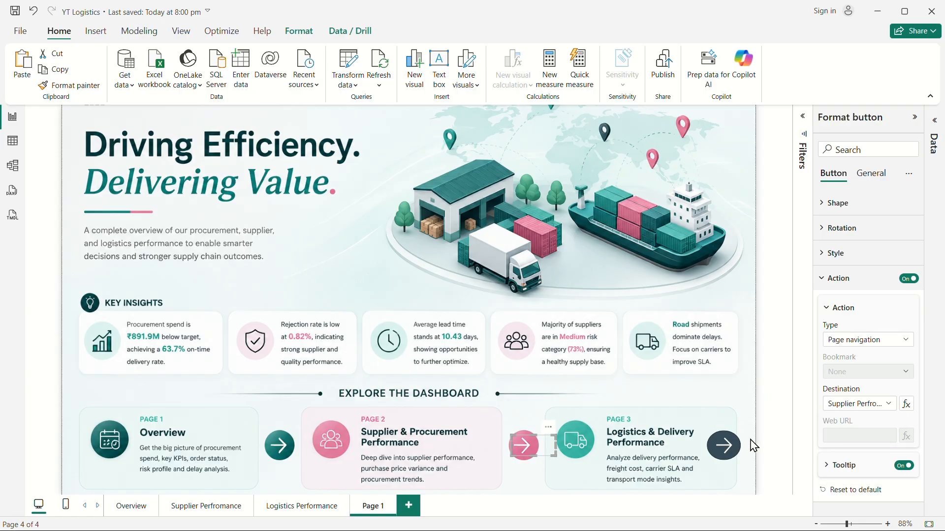
Give the arrow beside the Logistics & Delivery Performance card a page navigation action to Logistics Performance.
click(732, 450)
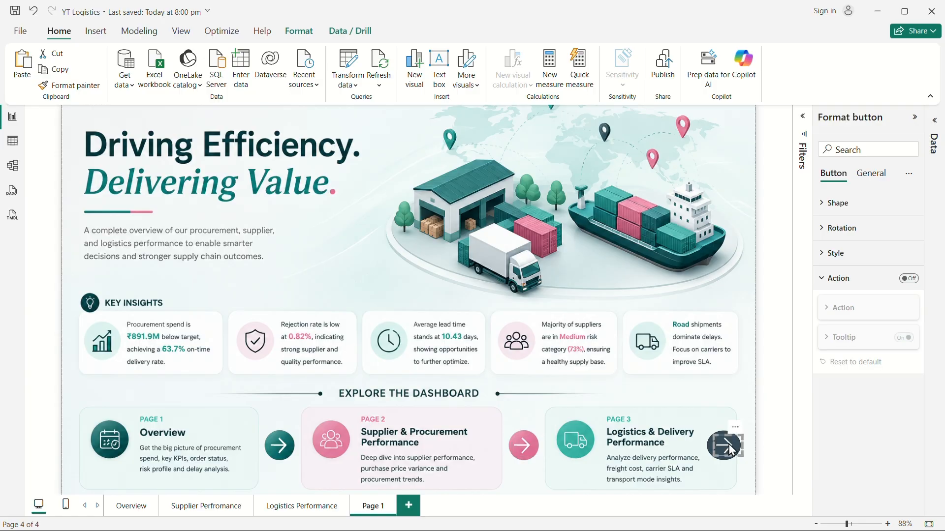
click(908, 279)
click(843, 343)
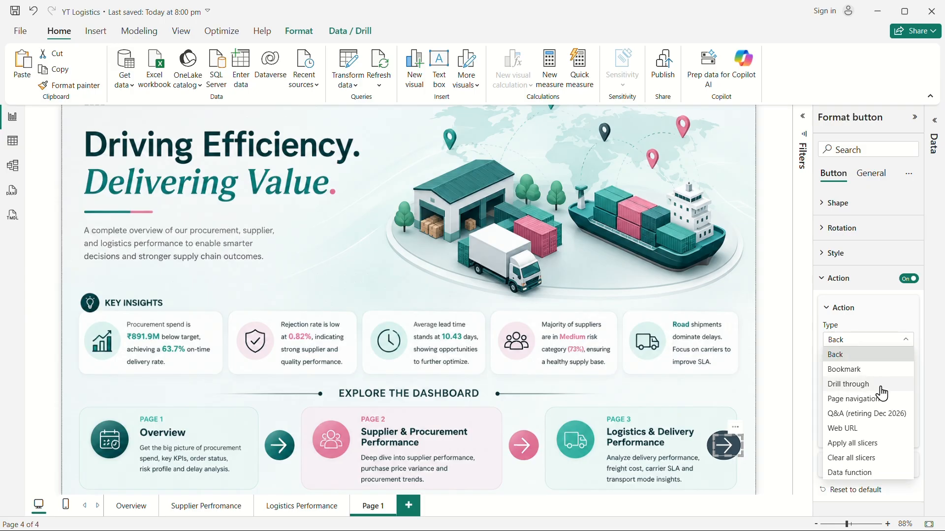
click(859, 400)
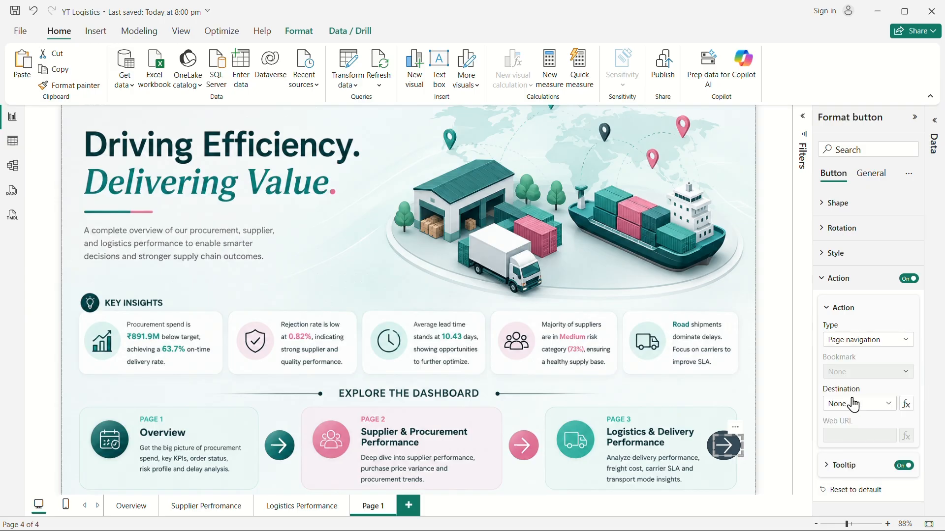
click(859, 411)
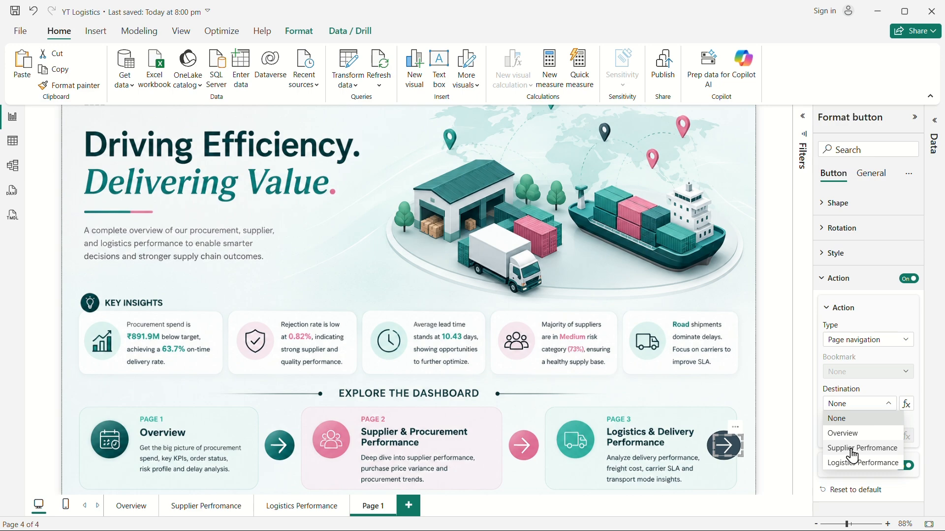
click(853, 462)
click(484, 291)
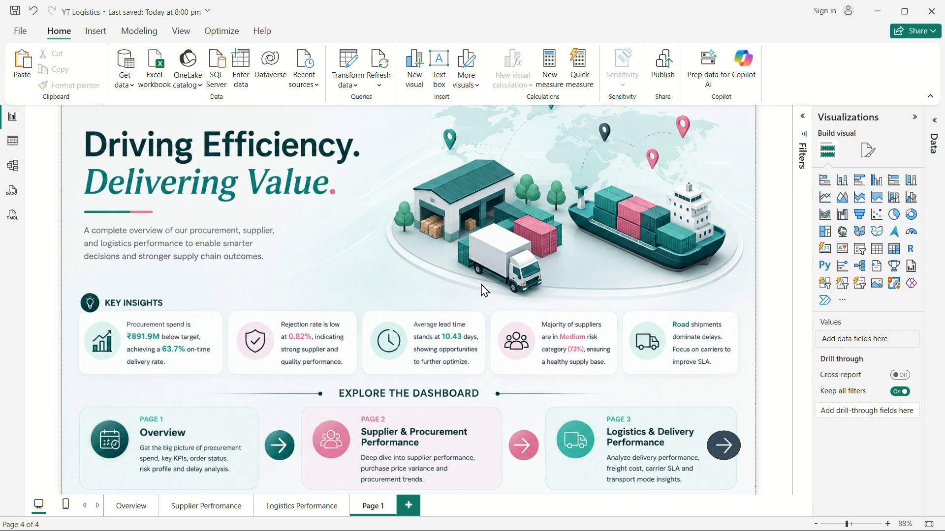
Move the Page 1 tab to the first position and rename it Home.
ctrl+click(278, 452)
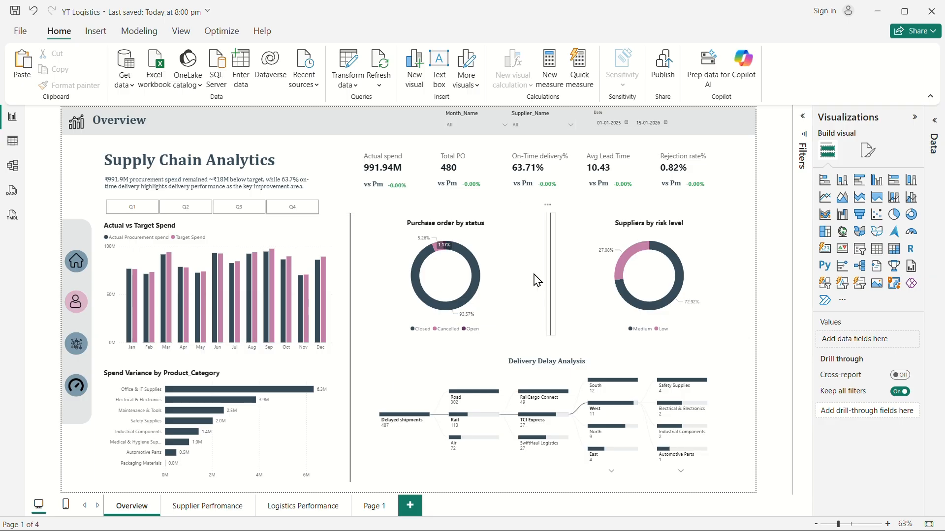
drag(372, 517, 130, 514)
click(126, 511)
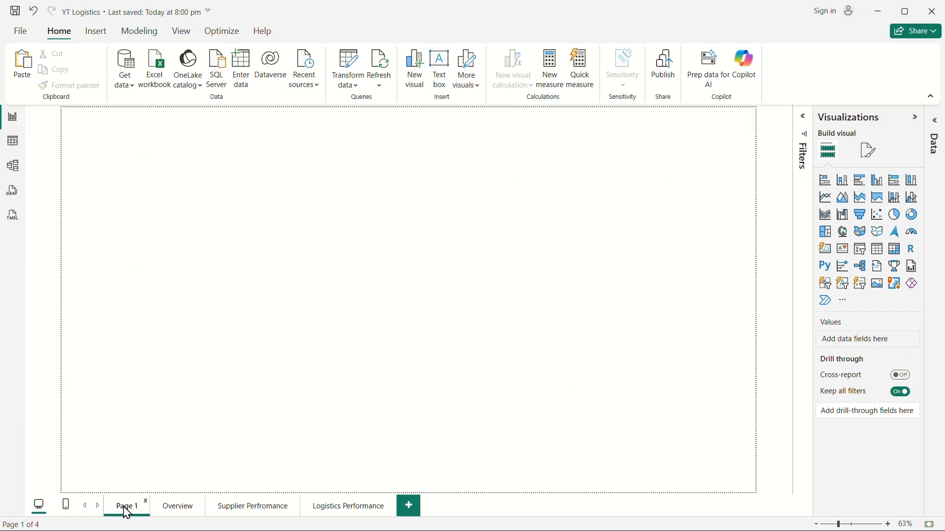
text(Home)
key(Return)
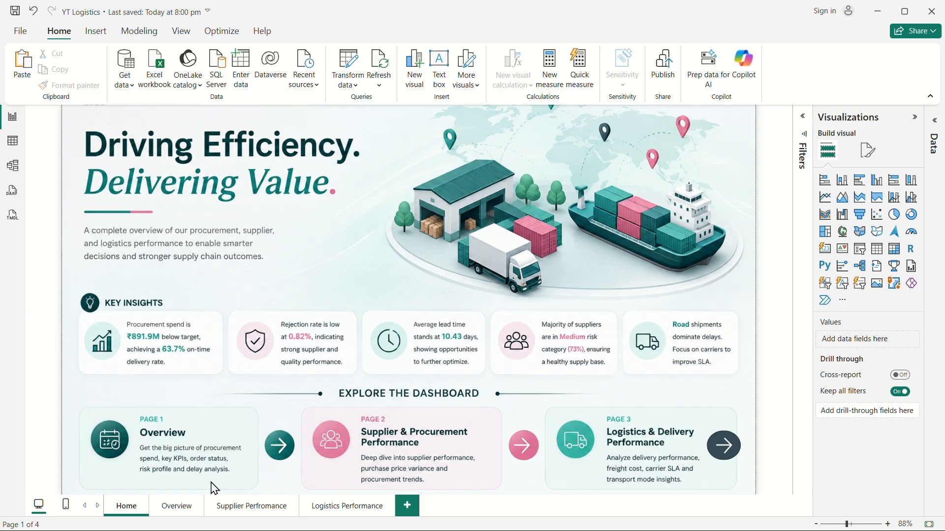
Set the Home page as the report landing page.
right_click(123, 511)
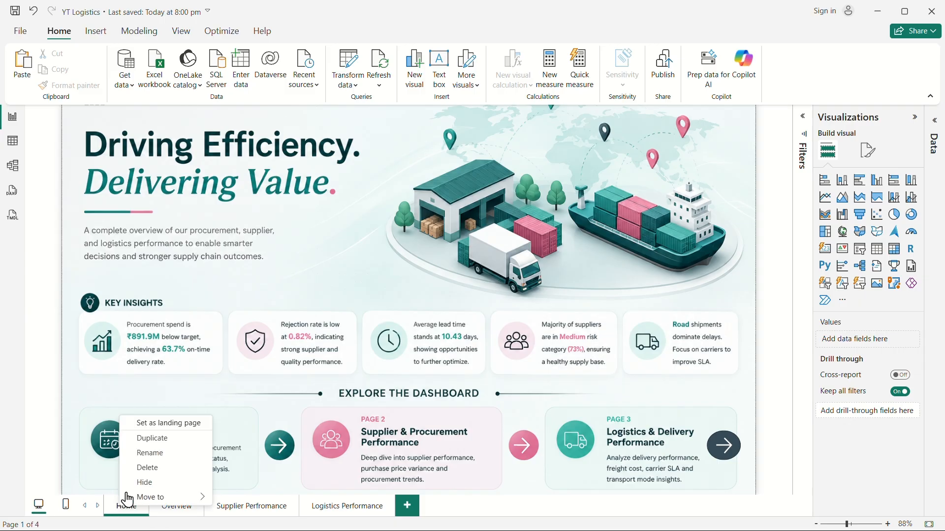
click(153, 424)
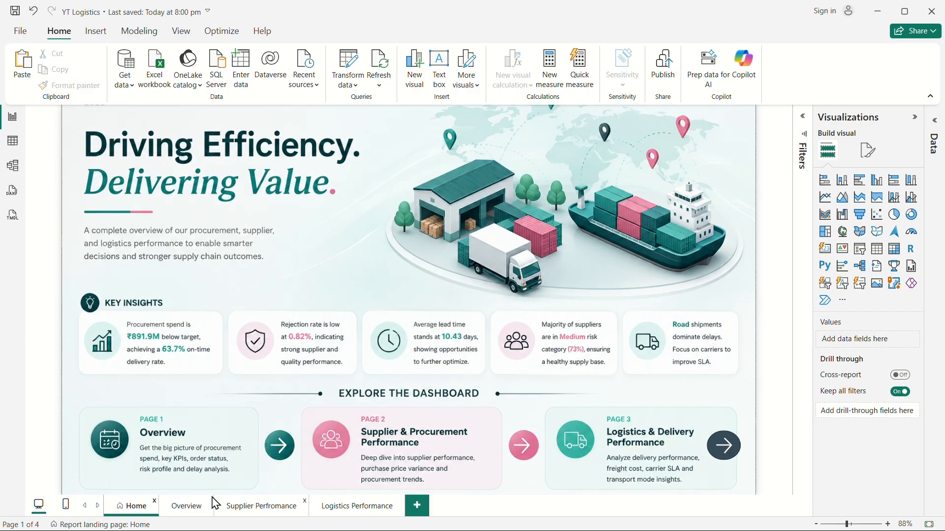
On the Overview page, give the home icon a page navigation action to the Home page.
click(186, 507)
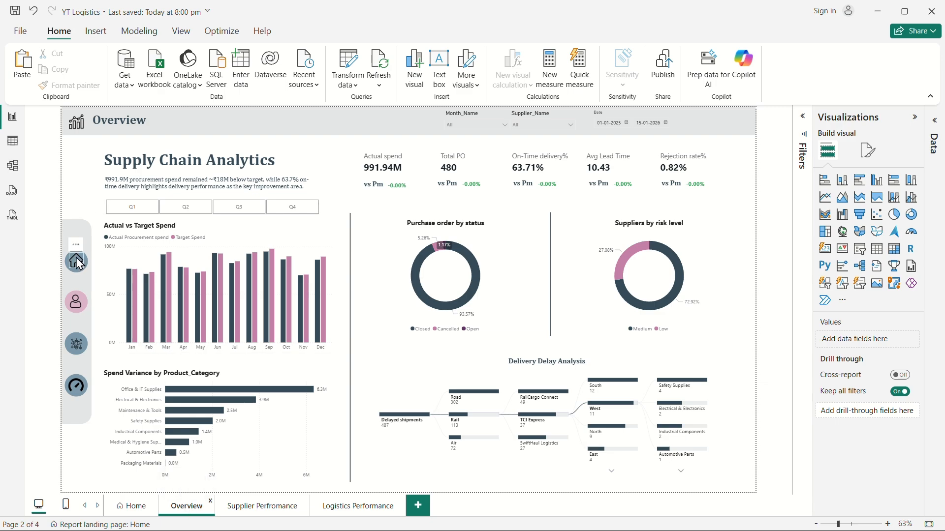
click(76, 258)
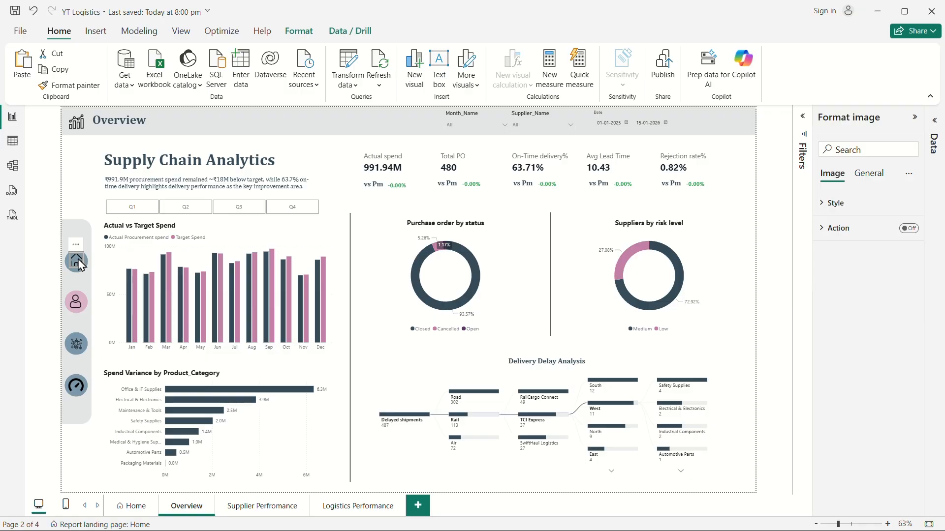
click(909, 229)
click(836, 228)
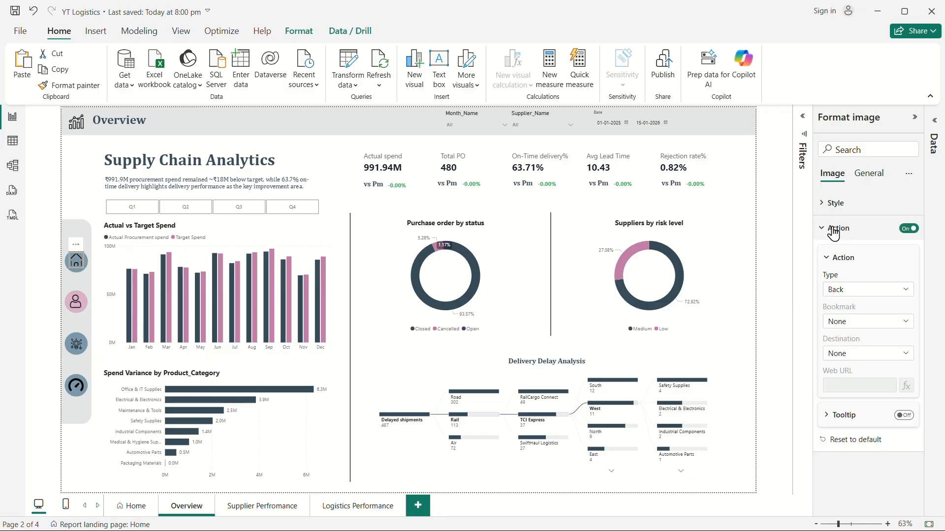
click(848, 291)
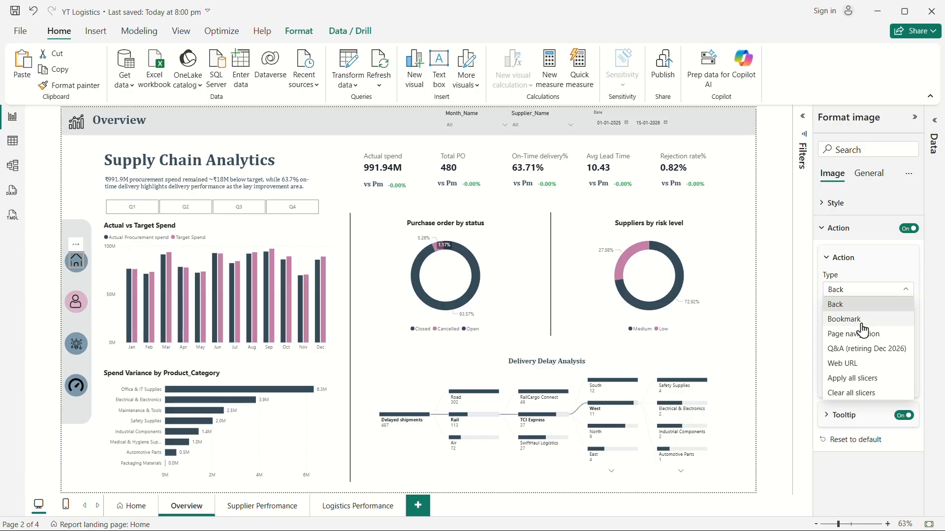
click(842, 335)
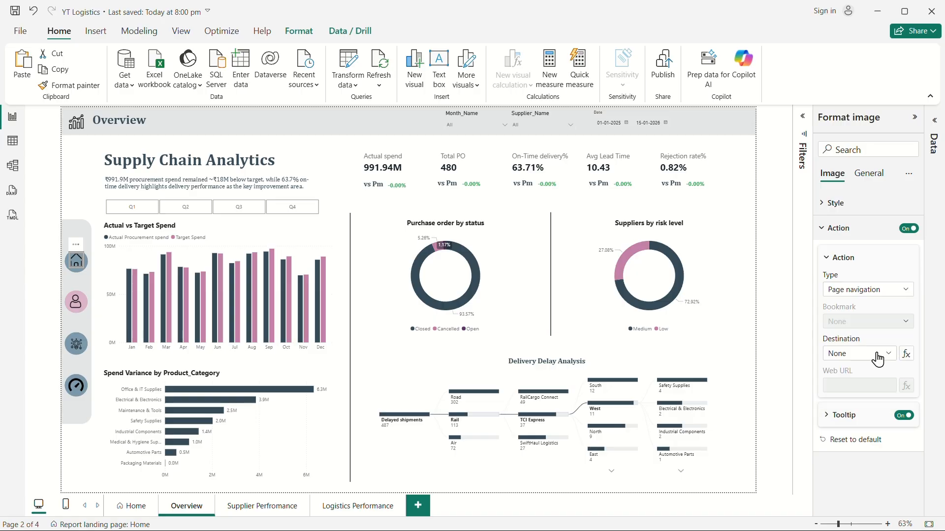
click(878, 361)
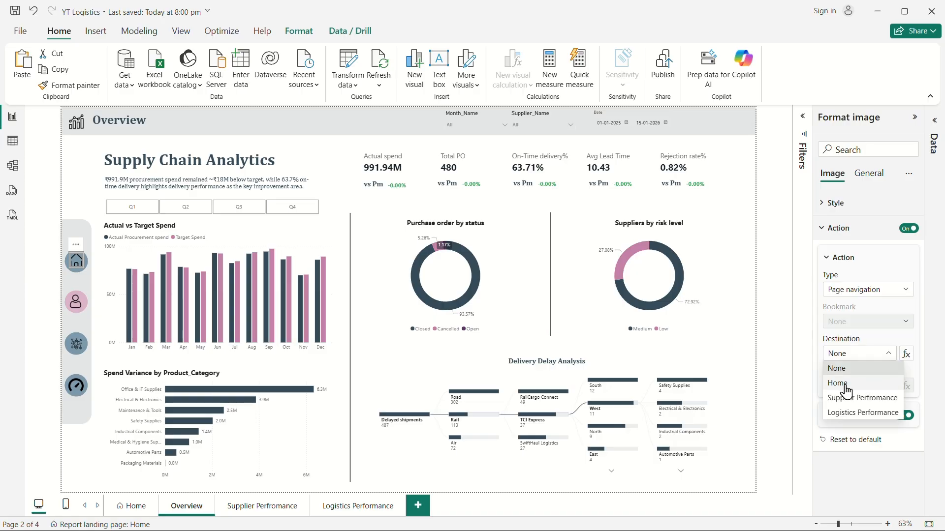
click(846, 392)
click(79, 178)
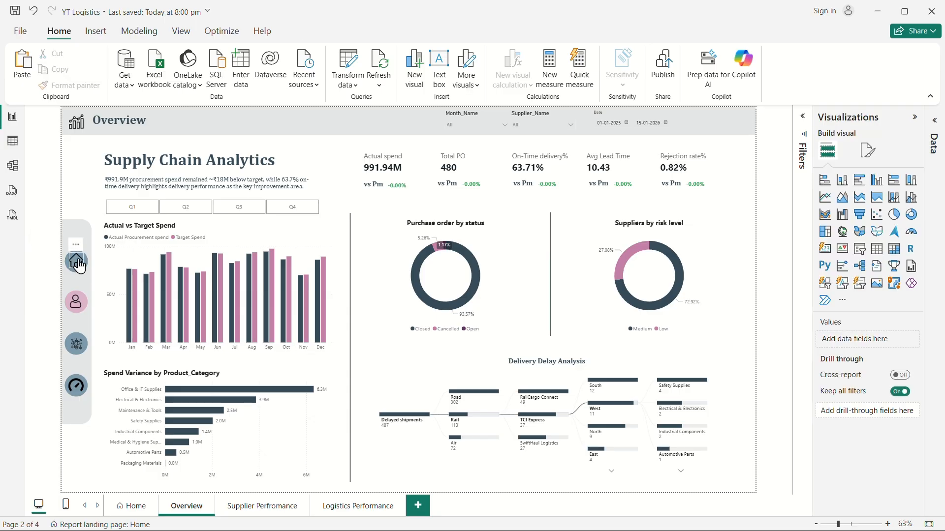
Test navigation between the Home, Overview and Supplier Perfromance pages using the icons, arrows and page tabs.
ctrl+click(77, 262)
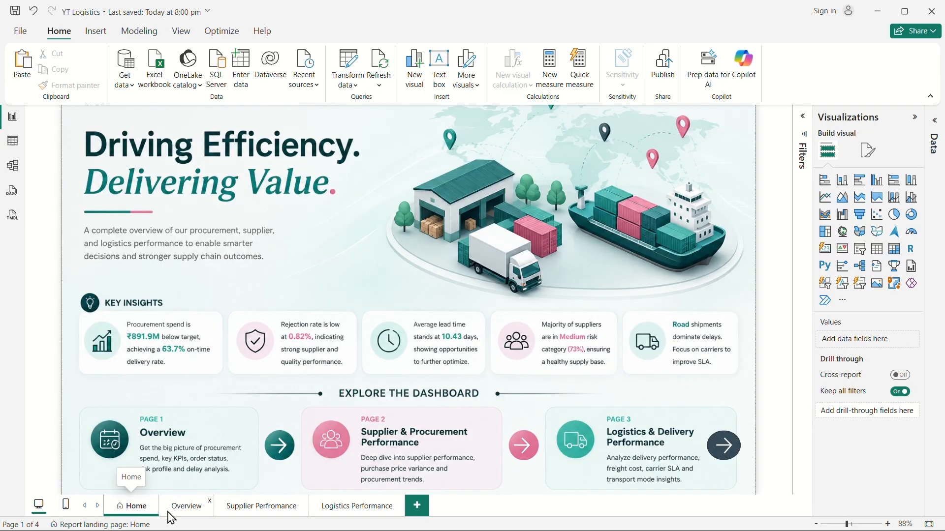
ctrl+click(279, 446)
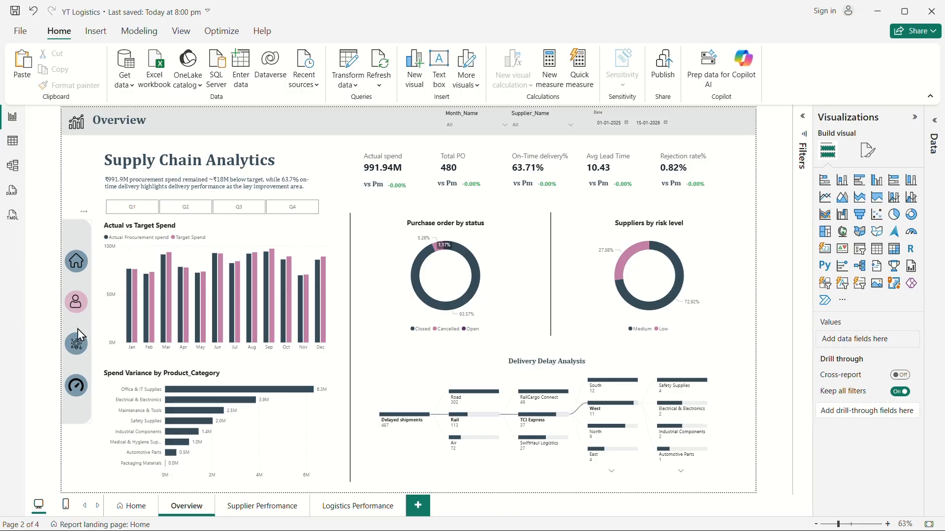
click(238, 508)
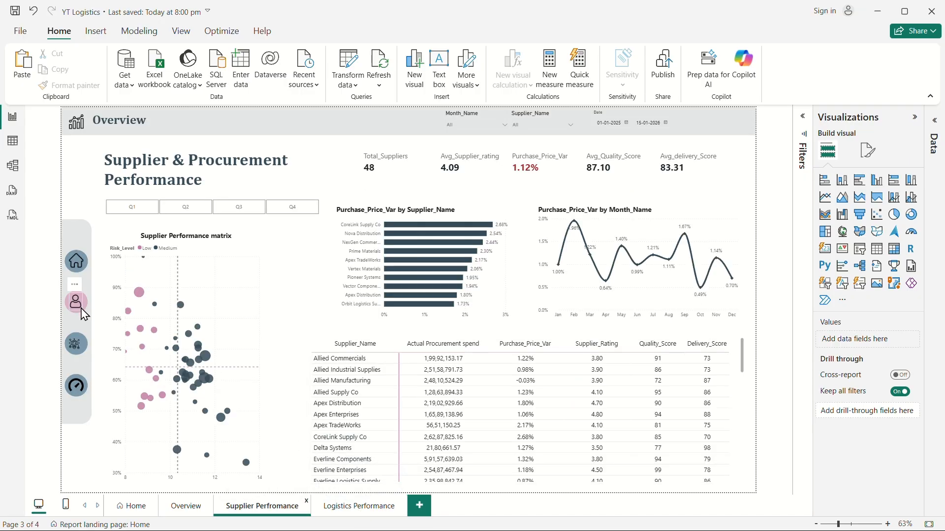
click(184, 505)
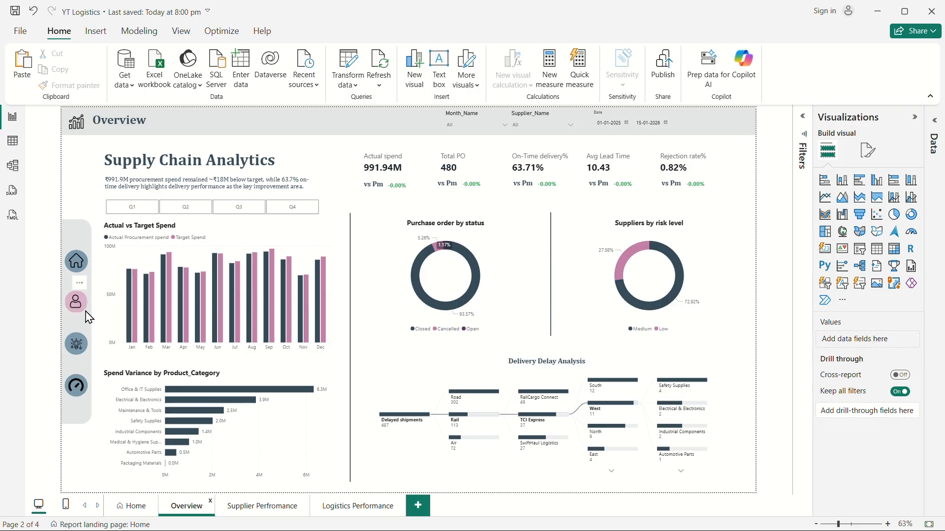
click(256, 512)
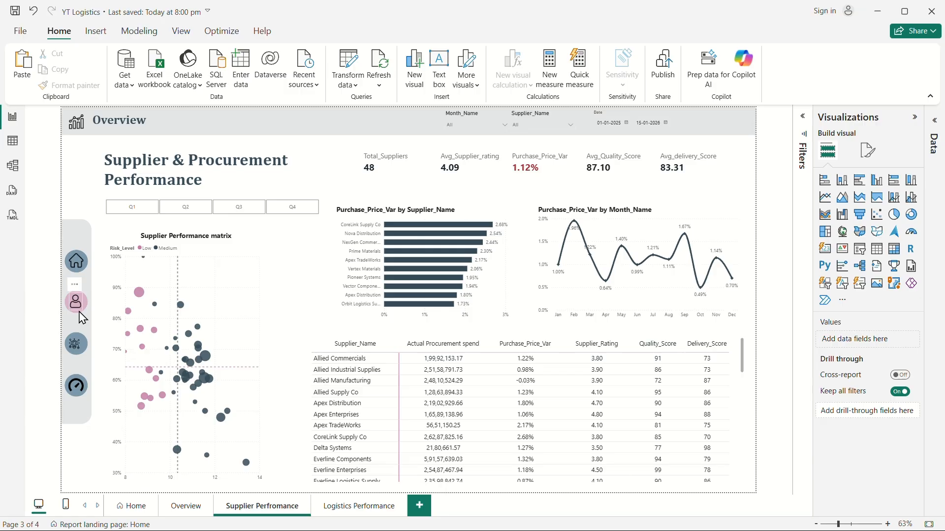
On the Supplier Perfromance page, change the person icon's background fill to grey-blue.
click(78, 310)
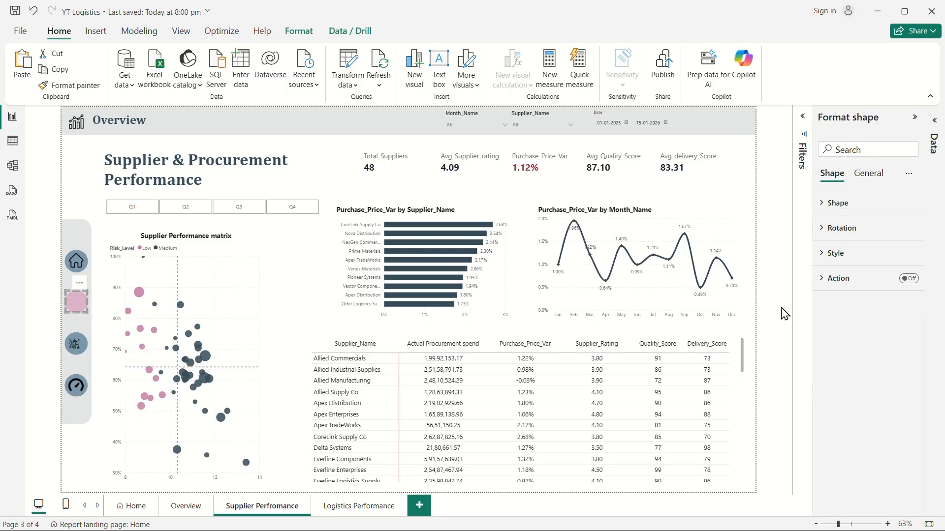
click(828, 254)
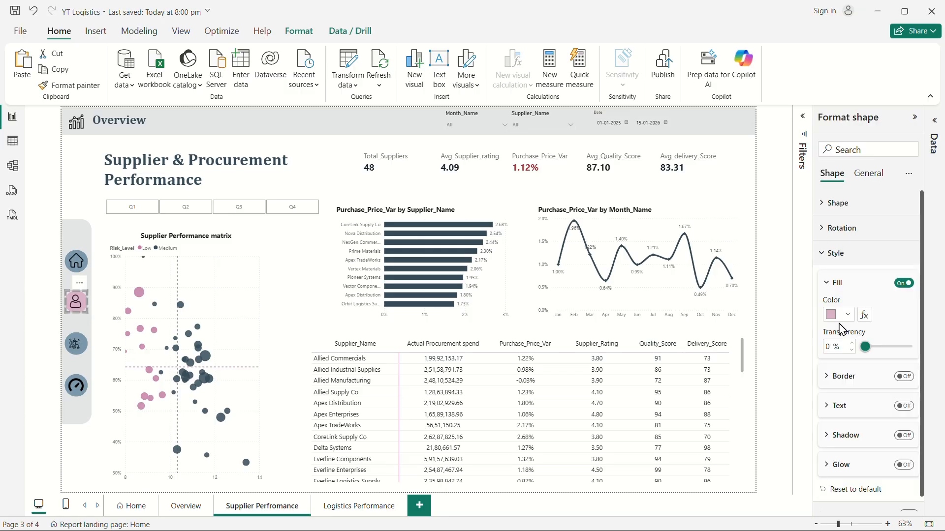
click(843, 317)
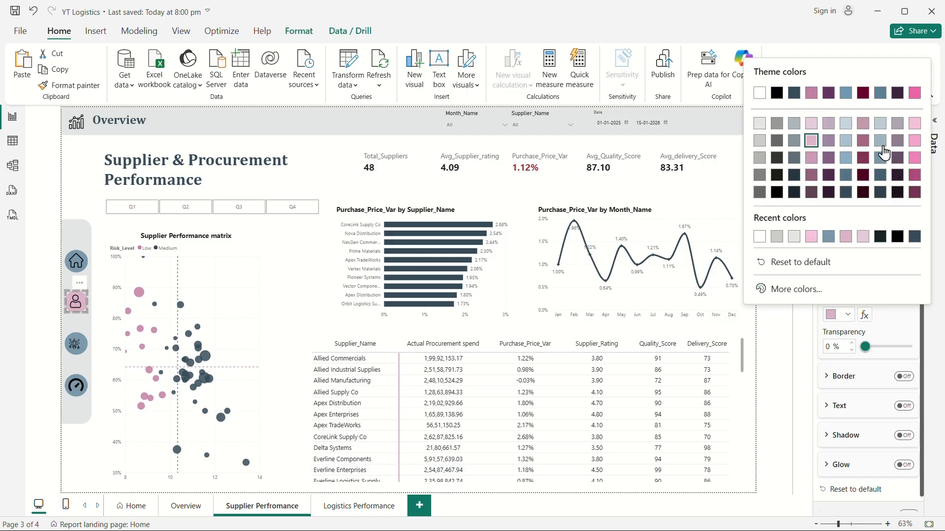
click(881, 142)
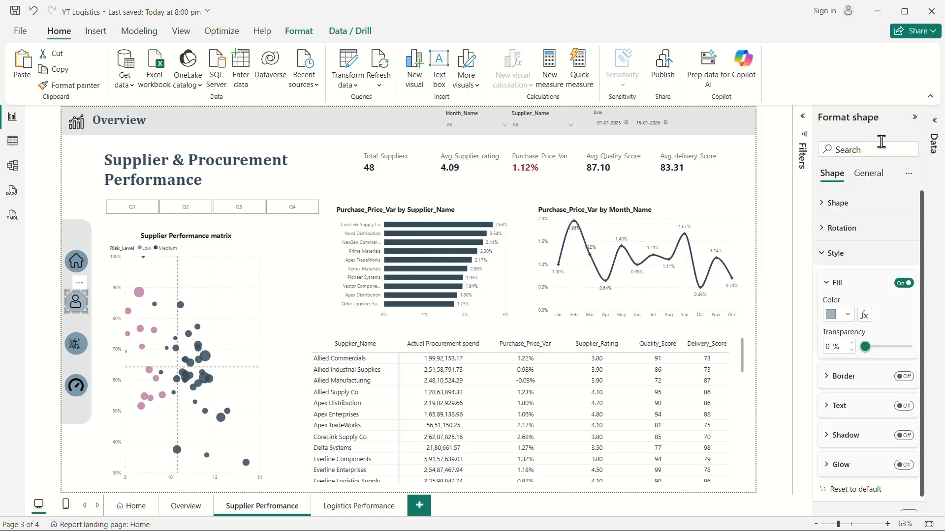
Change the third navigation icon's background fill to light pink so it marks the current page.
click(76, 349)
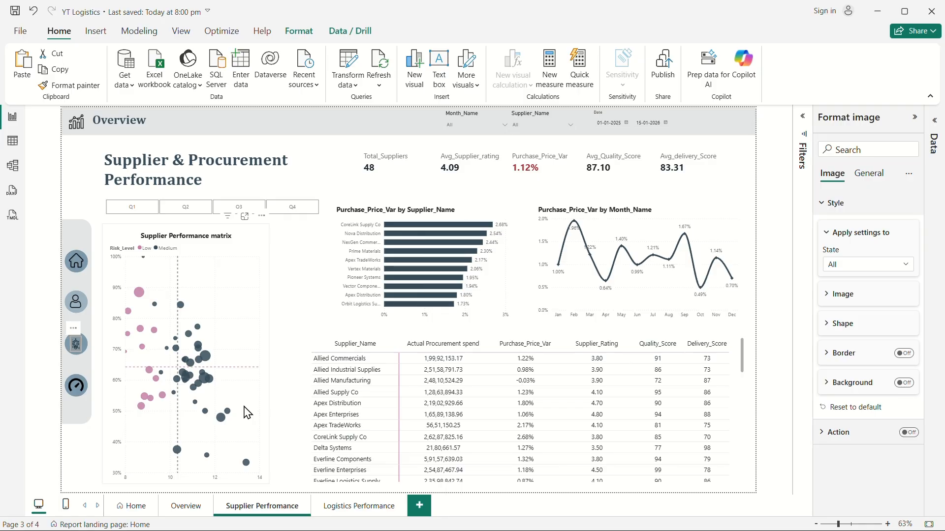
click(75, 344)
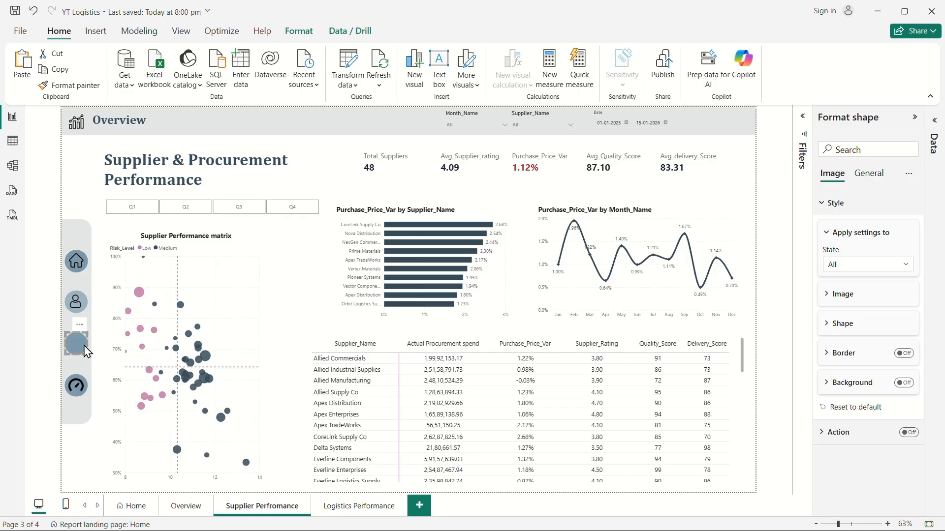
click(846, 316)
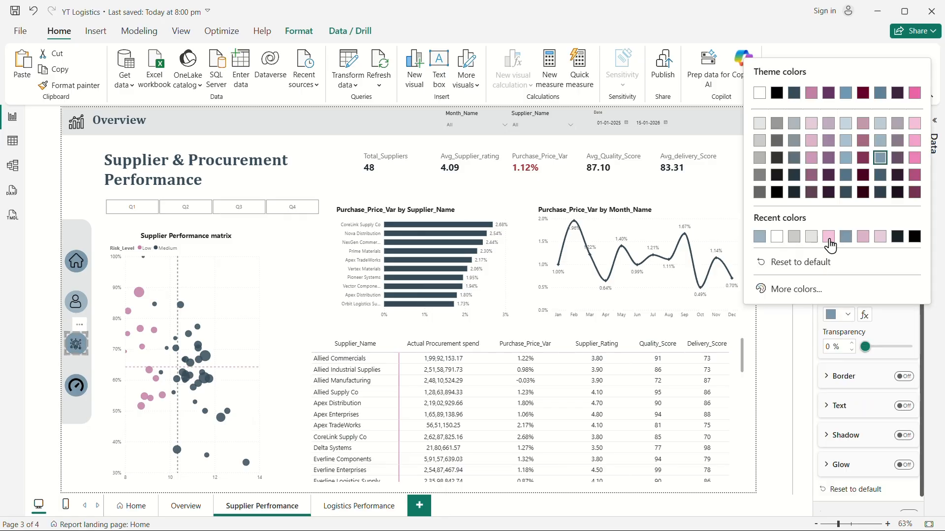
click(828, 237)
click(761, 325)
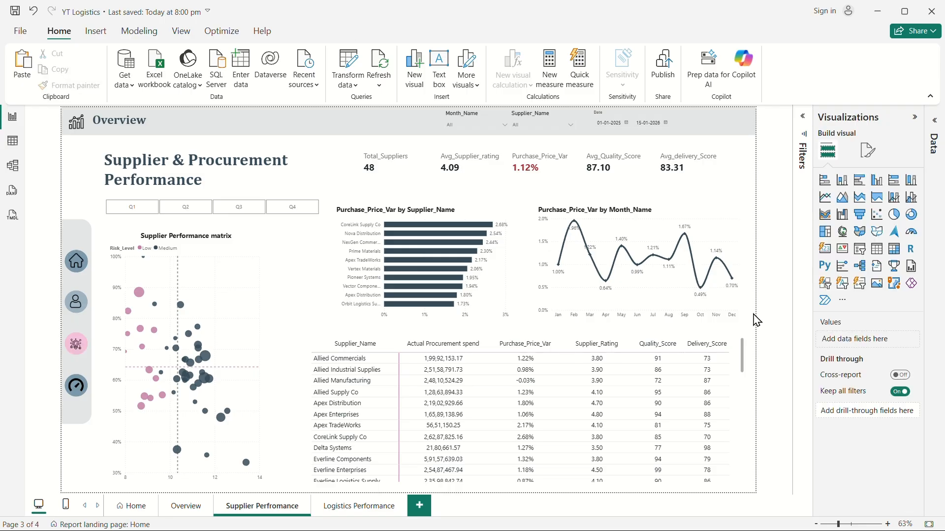
click(77, 346)
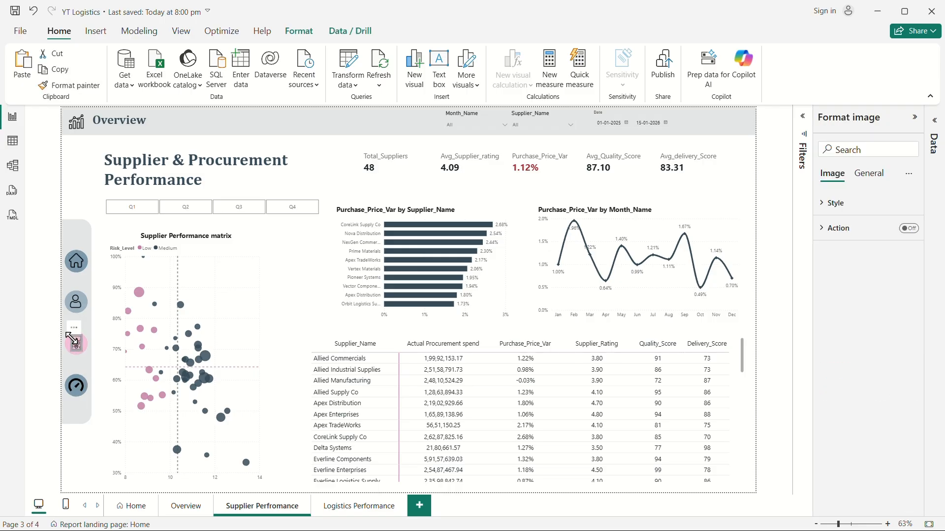
click(79, 388)
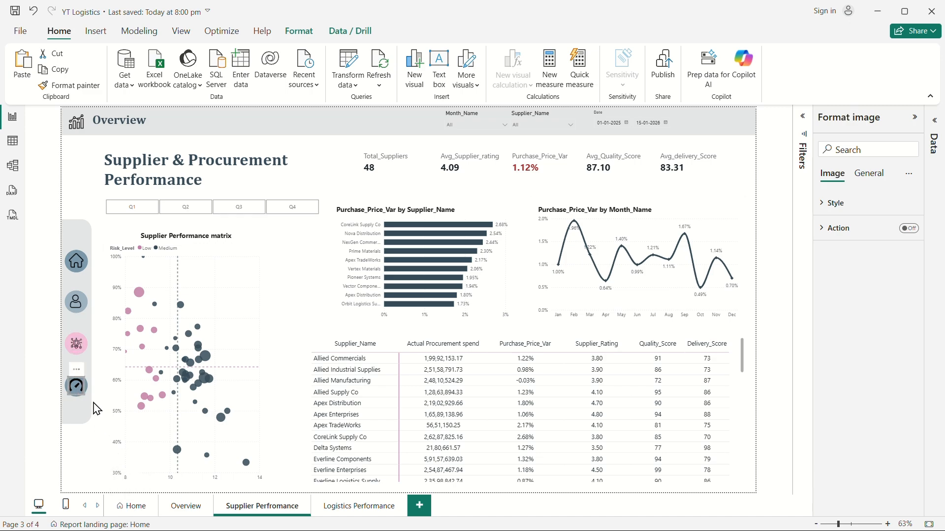
click(87, 387)
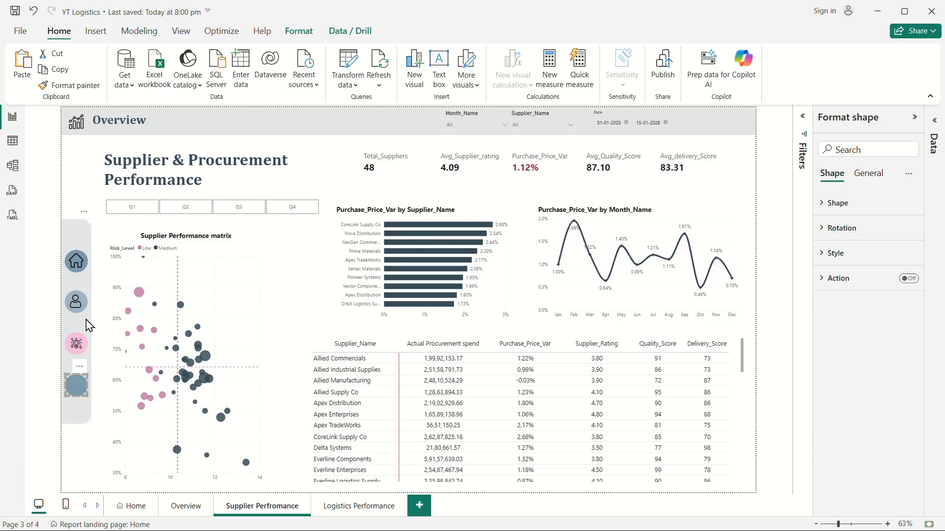
On the Logistics Performance page, change the person icon's background fill to grey-blue.
click(351, 507)
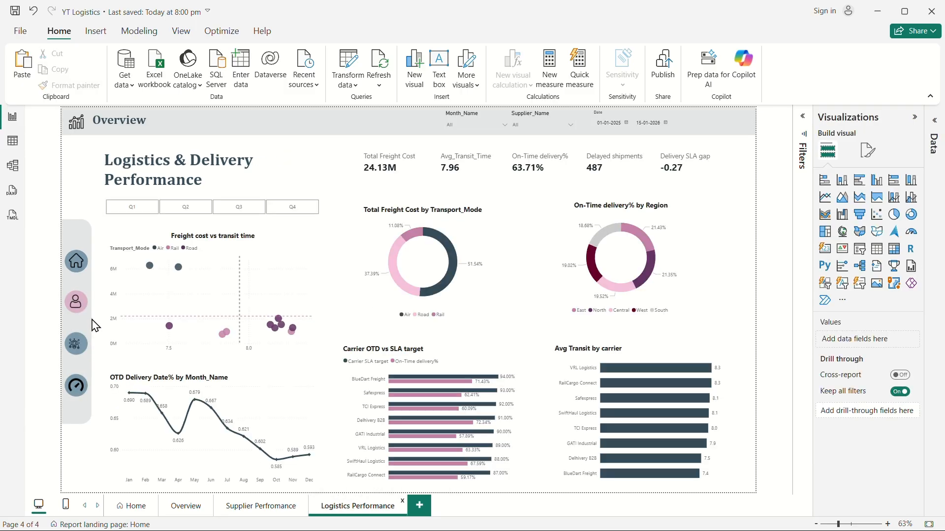
click(84, 307)
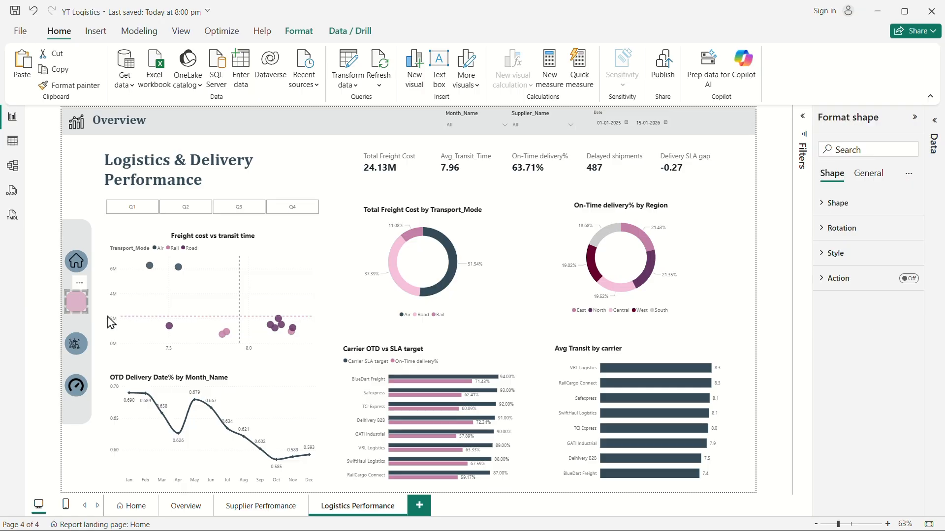
click(835, 253)
click(839, 317)
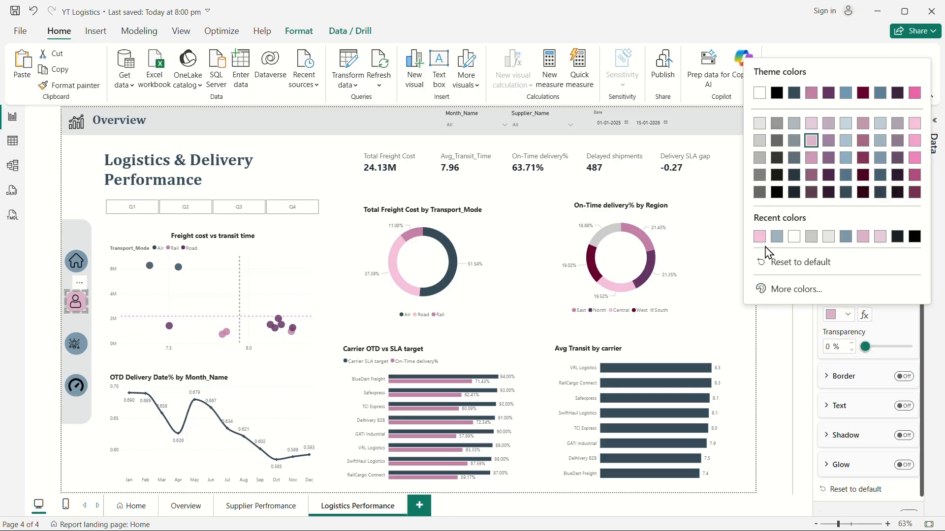
click(778, 236)
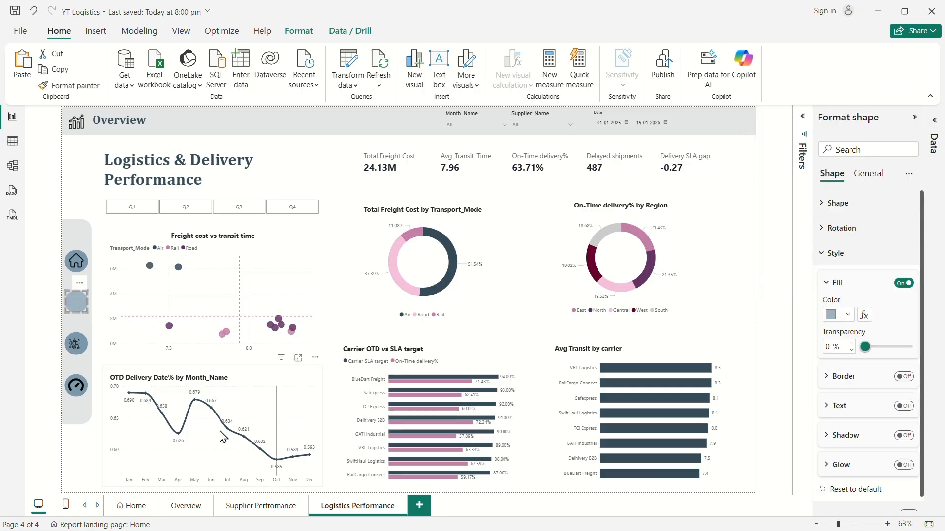
Change the gauge icon's background fill to light pink, then save the report.
click(85, 397)
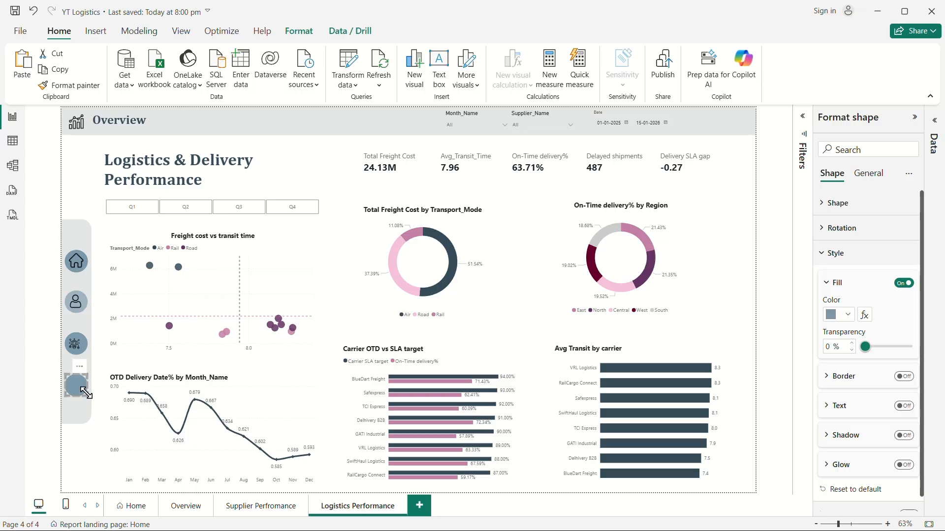
click(840, 315)
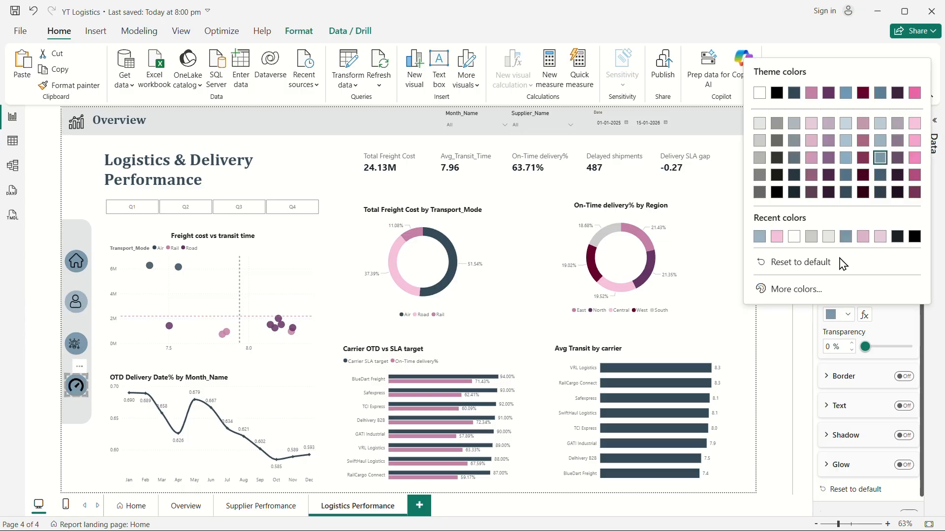
click(777, 236)
click(82, 347)
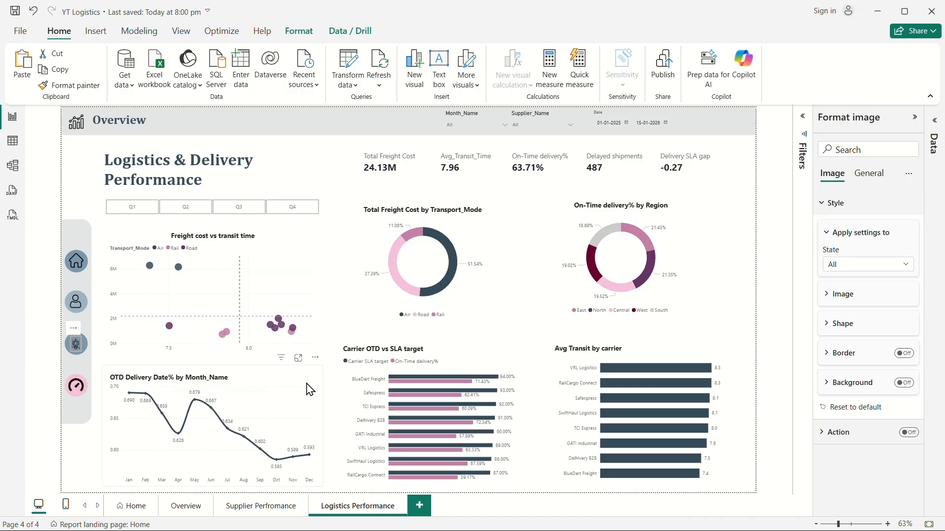
click(84, 298)
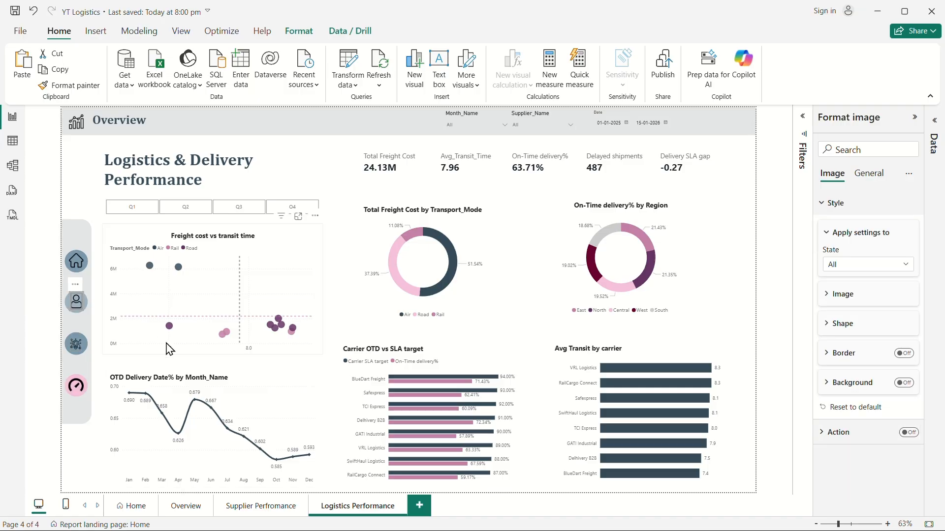
click(93, 179)
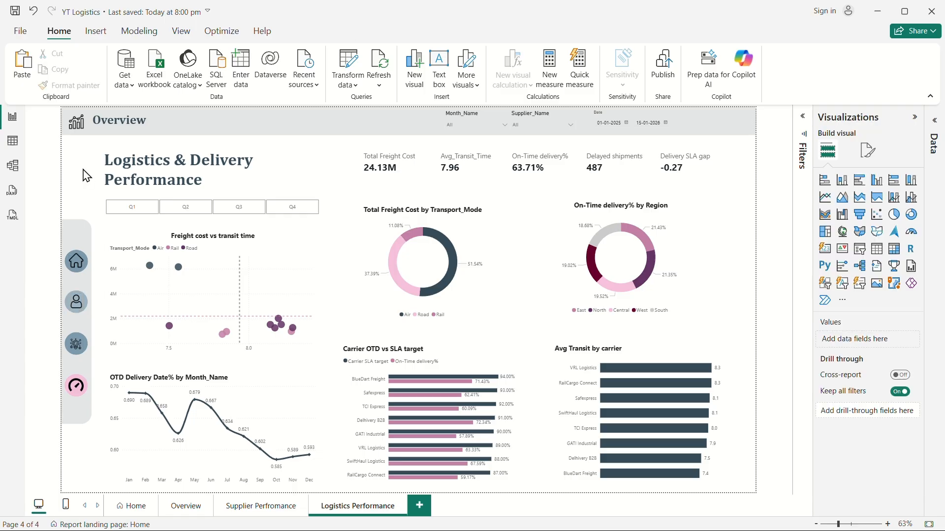
click(15, 10)
Test the person icon on the Supplier Perfromance page to reach Overview, and collapse the Visualizations pane.
click(280, 515)
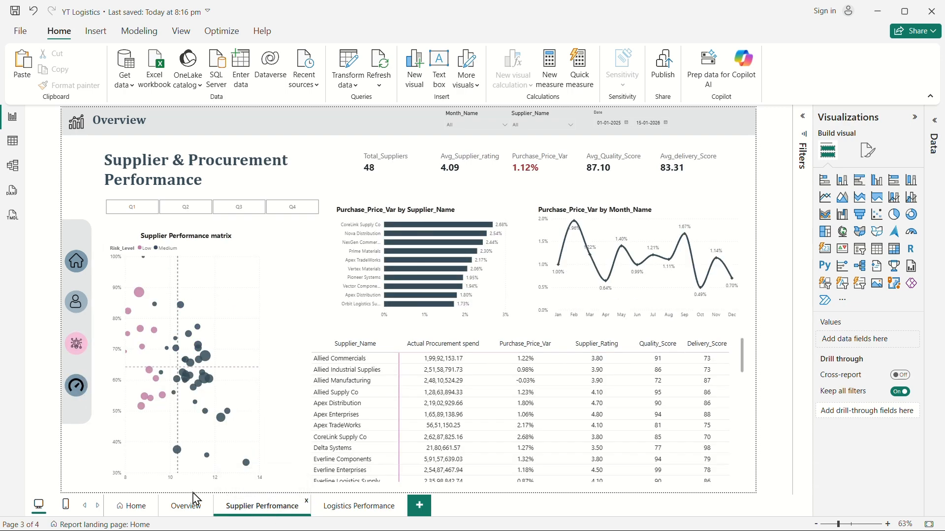
ctrl+click(75, 311)
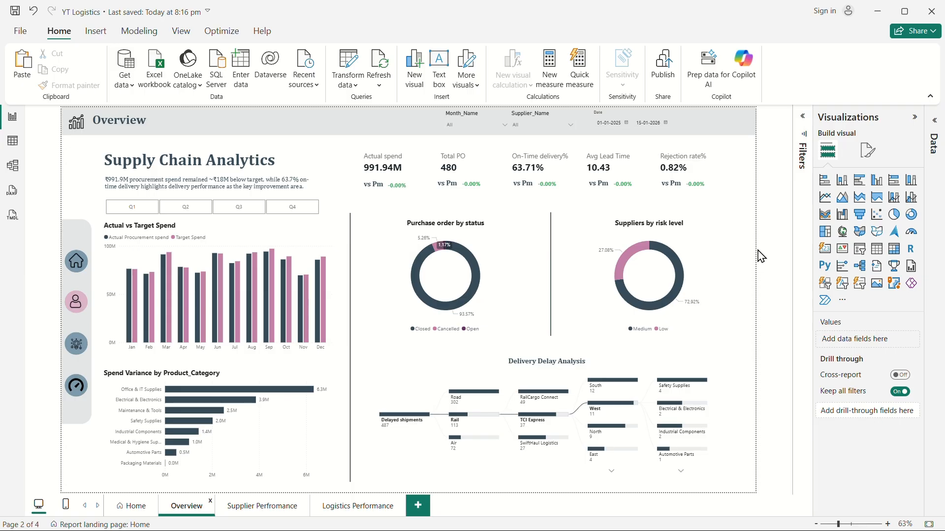
click(915, 117)
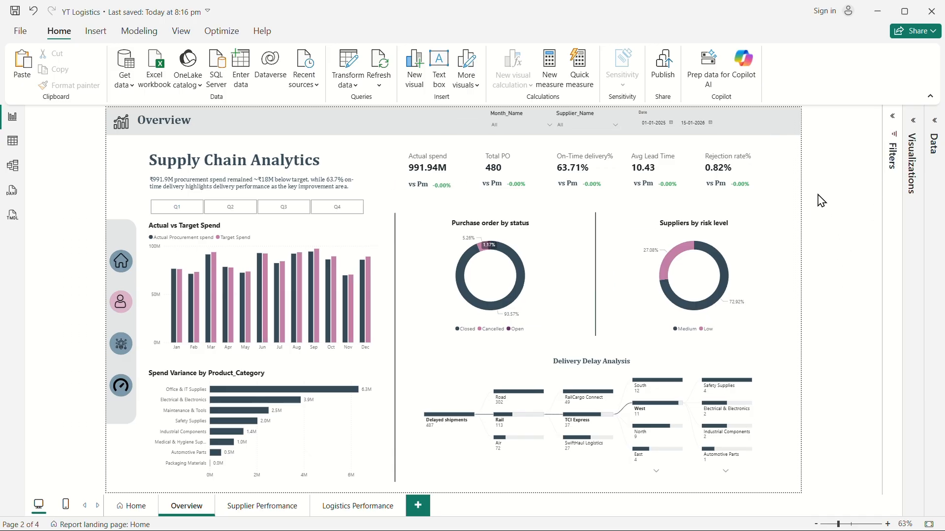